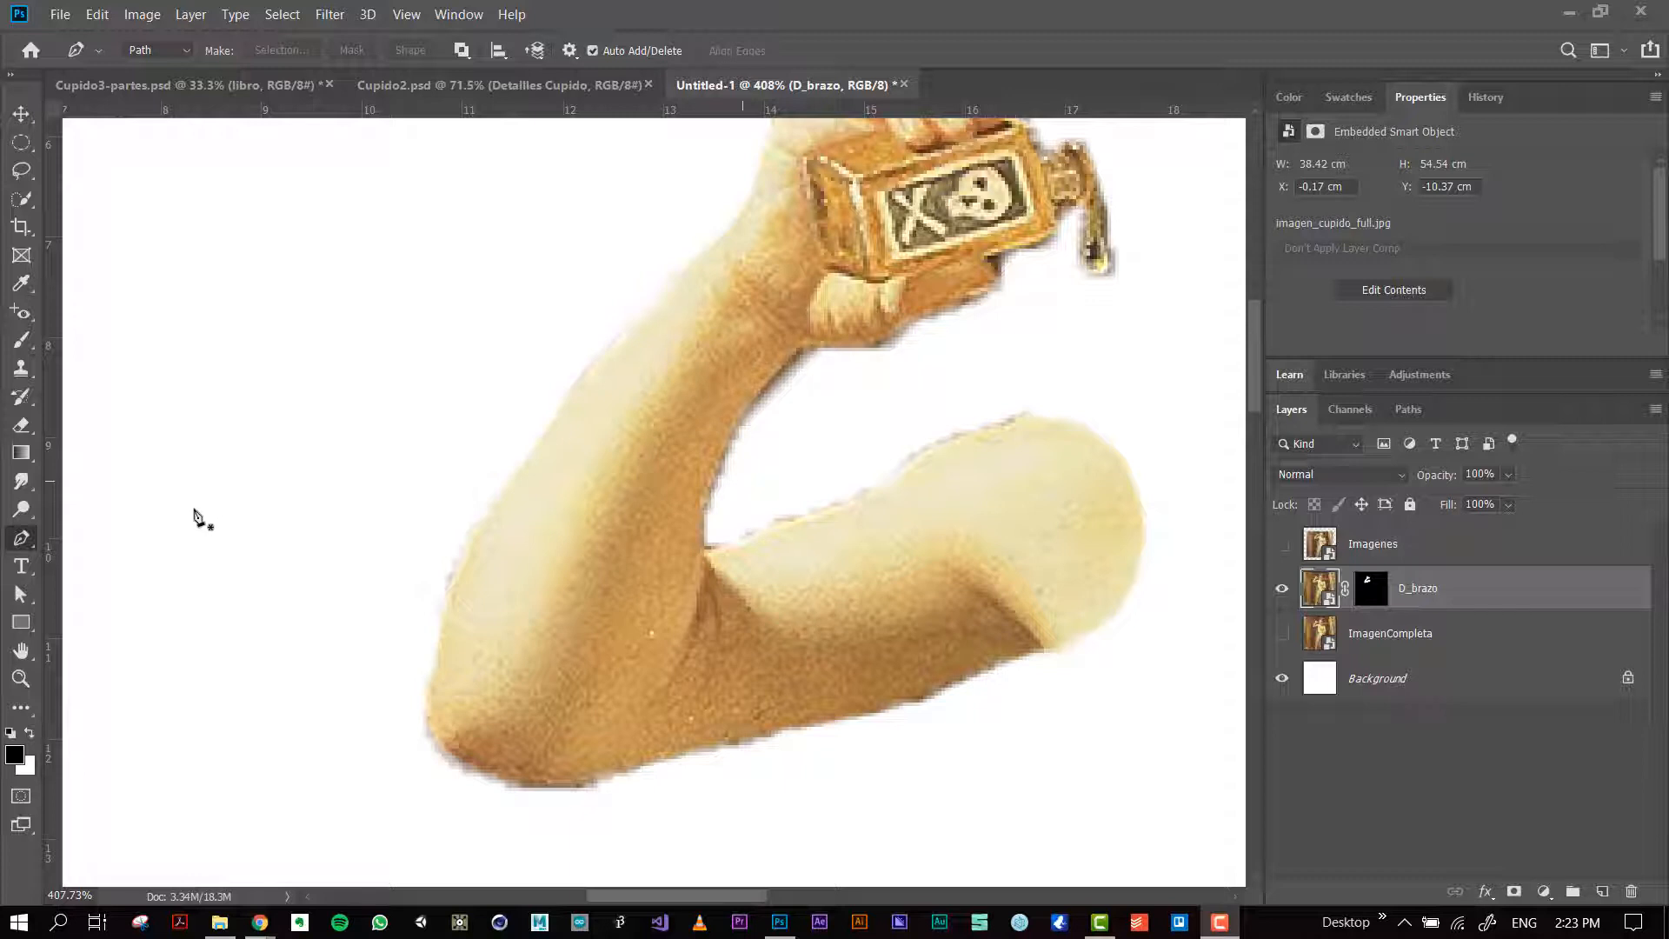
Step: Draw an open Pen path with seven straight-line anchor points in the blank area beside the forearm
click(363, 432)
click(437, 331)
click(253, 280)
click(257, 418)
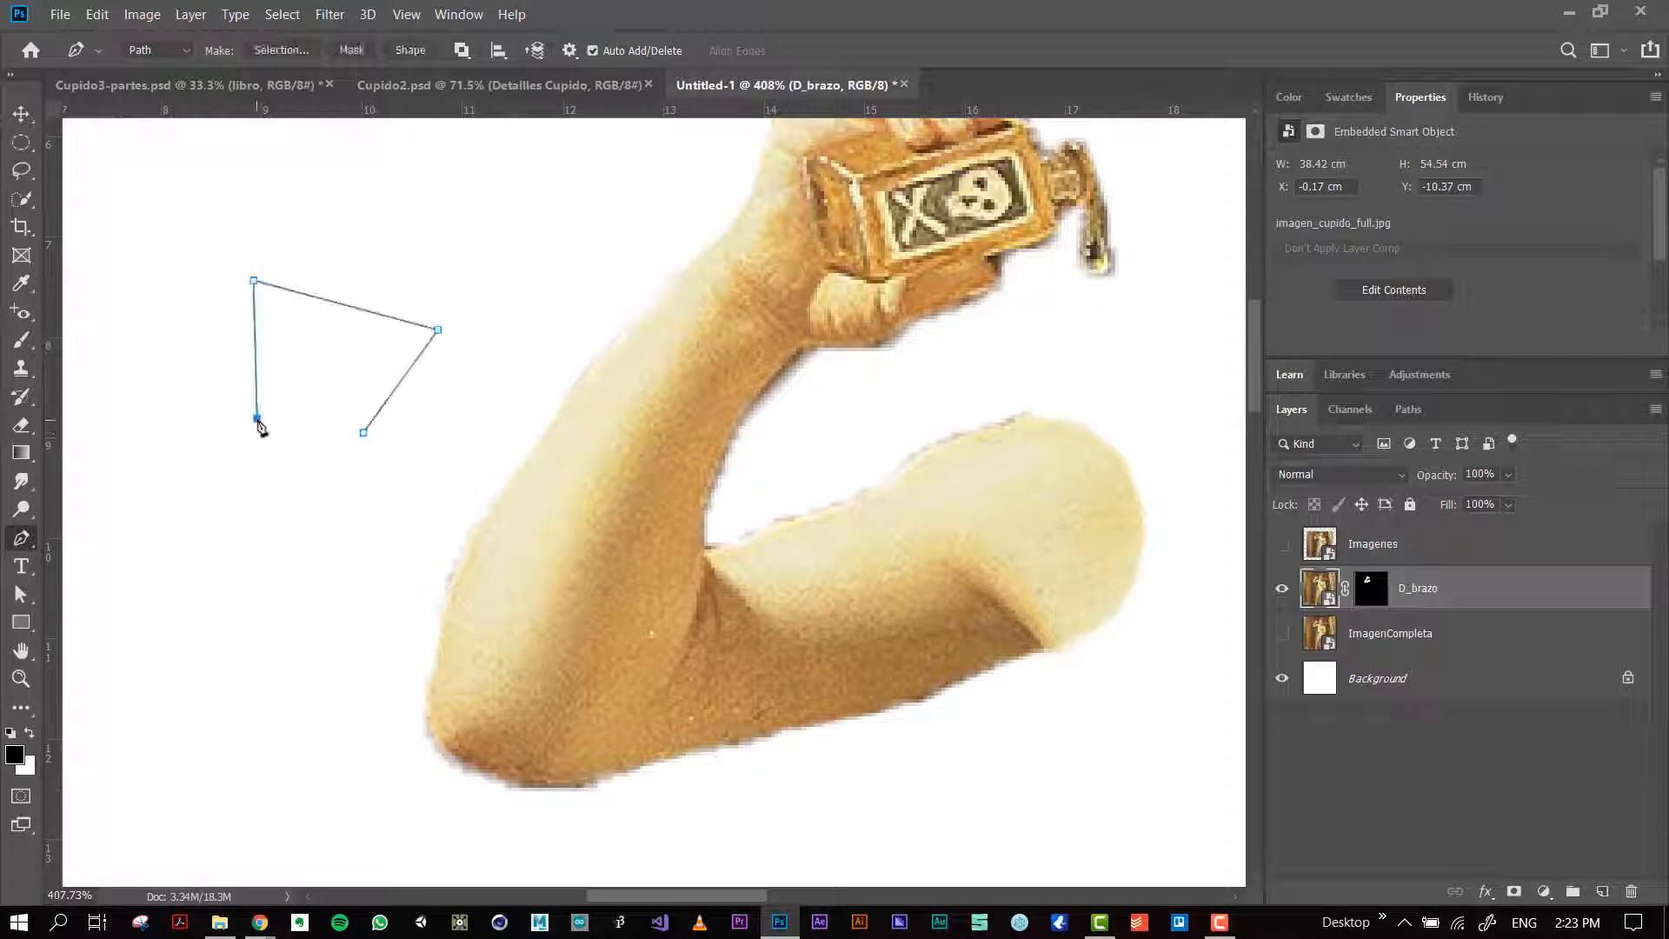
click(293, 546)
click(352, 570)
click(381, 518)
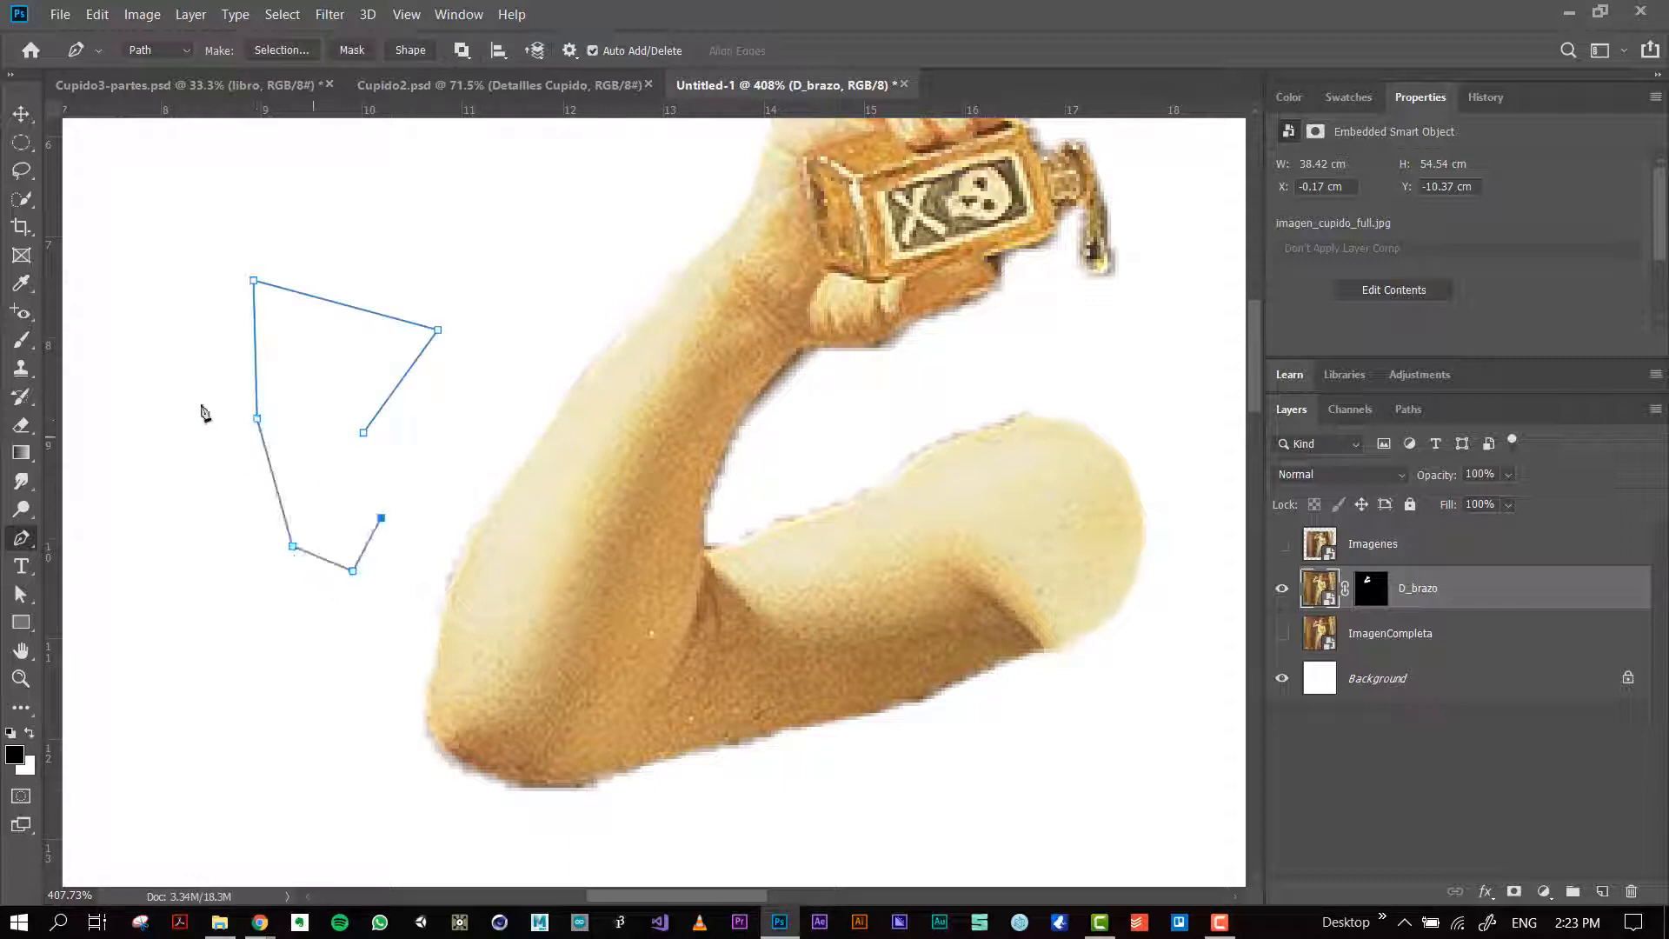
click(21, 170)
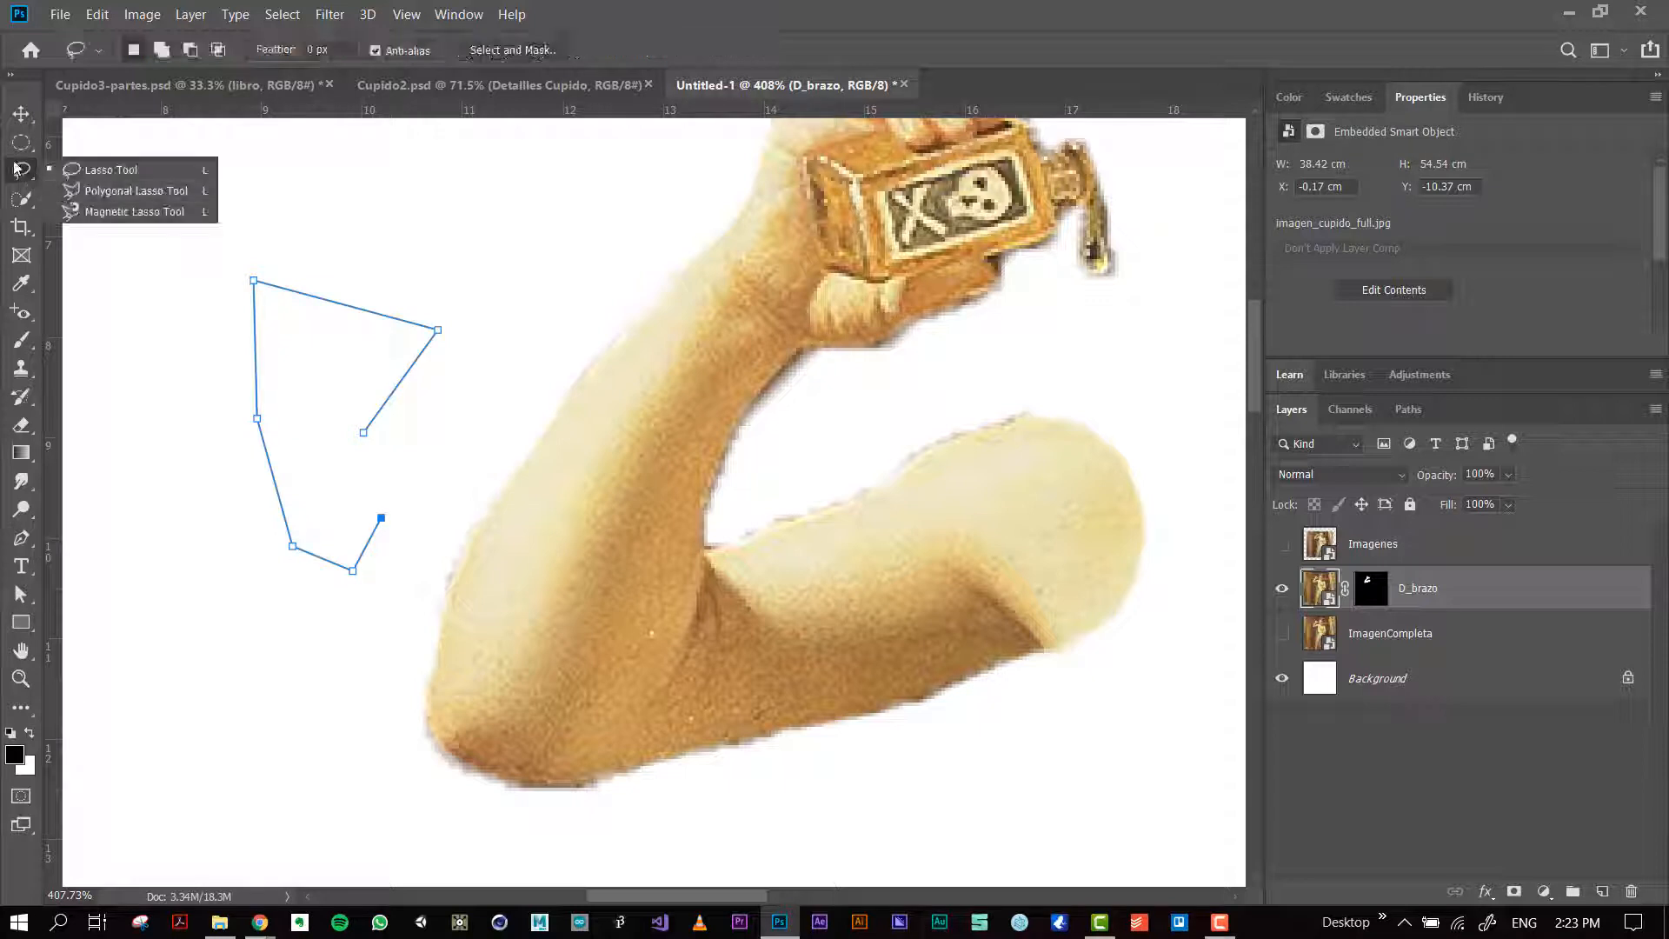
click(210, 277)
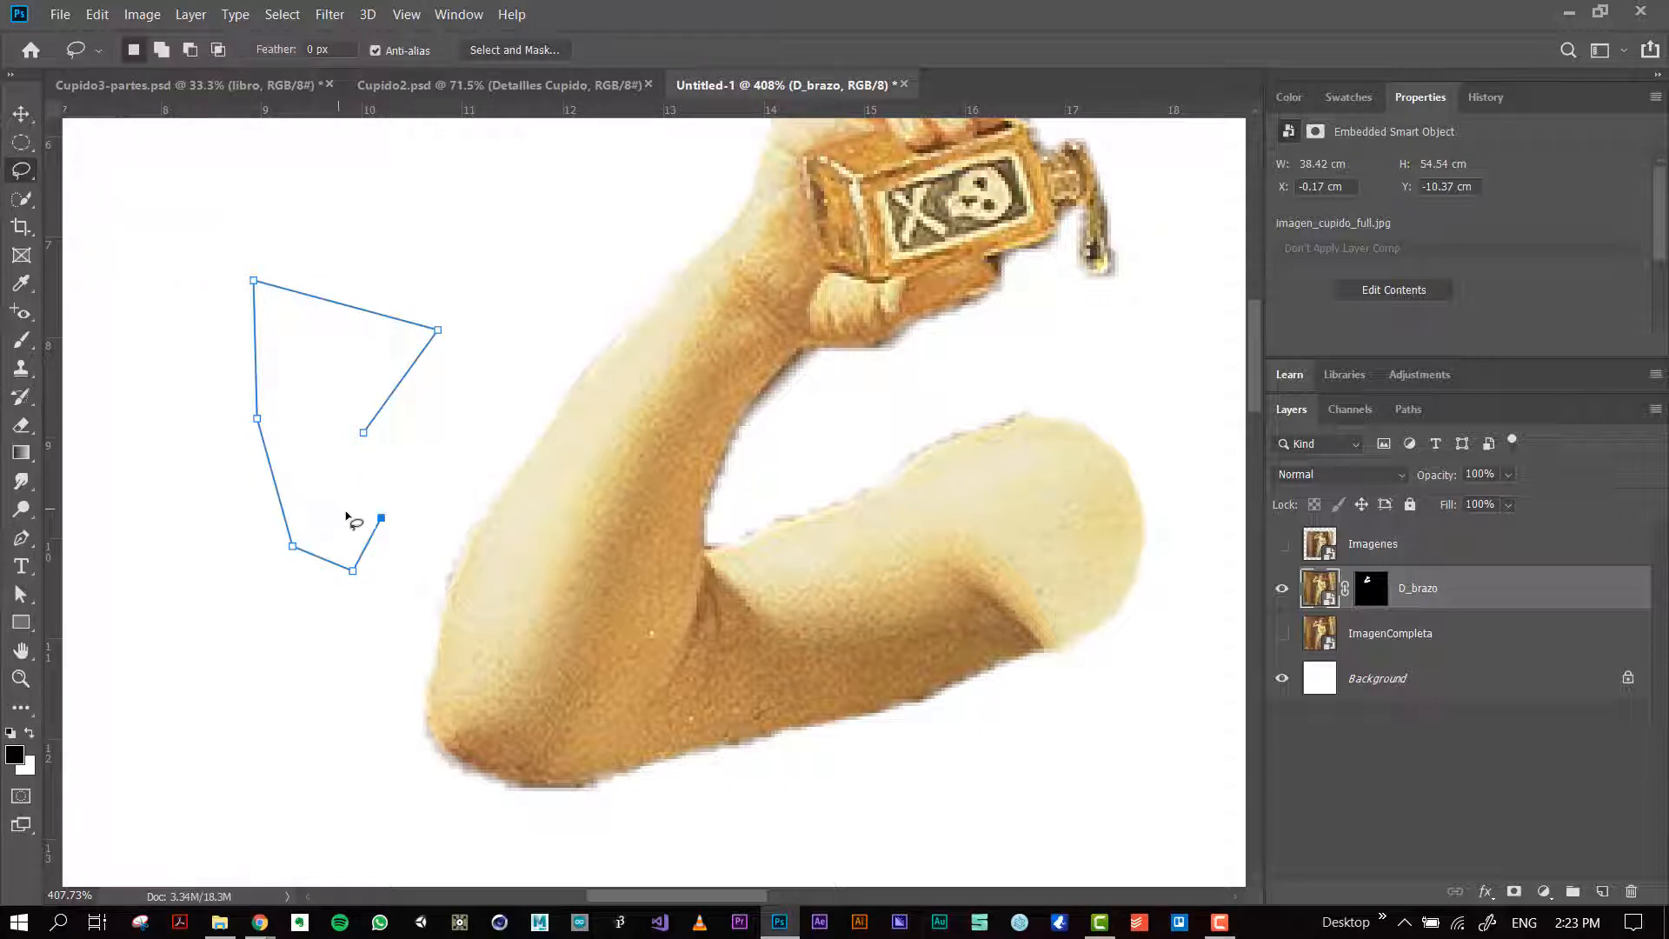
Step: Extend the open Pen path toward the forearm and down past the outer side of the elbow
key(p)
click(406, 429)
click(495, 394)
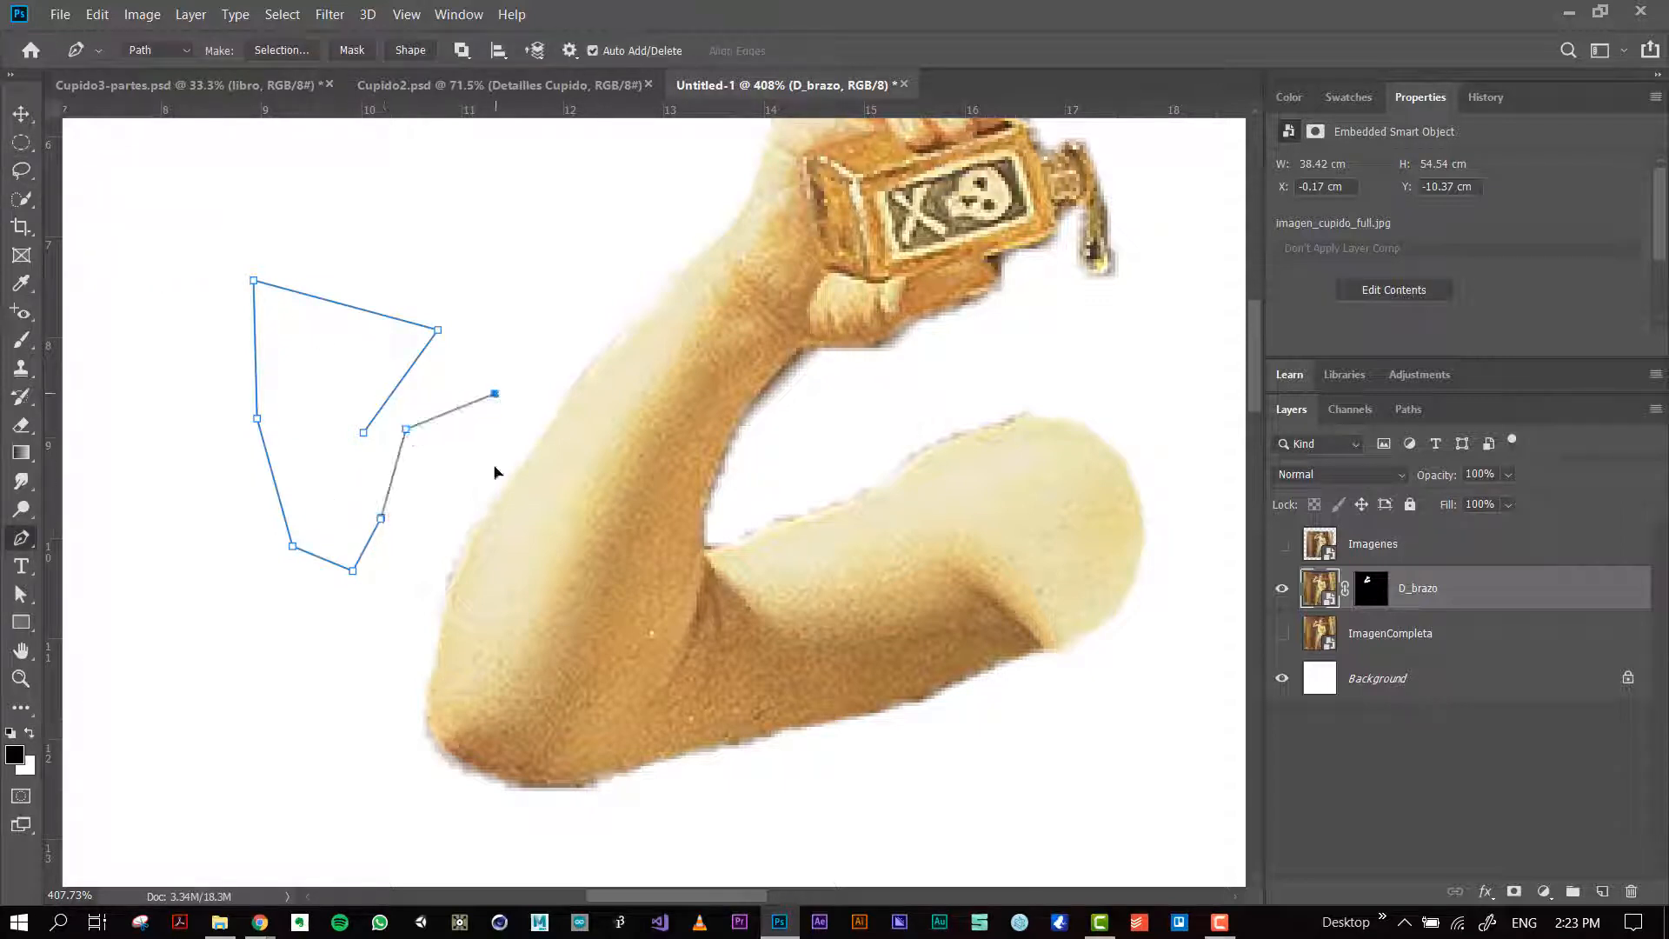
click(498, 542)
click(442, 596)
click(405, 688)
click(413, 812)
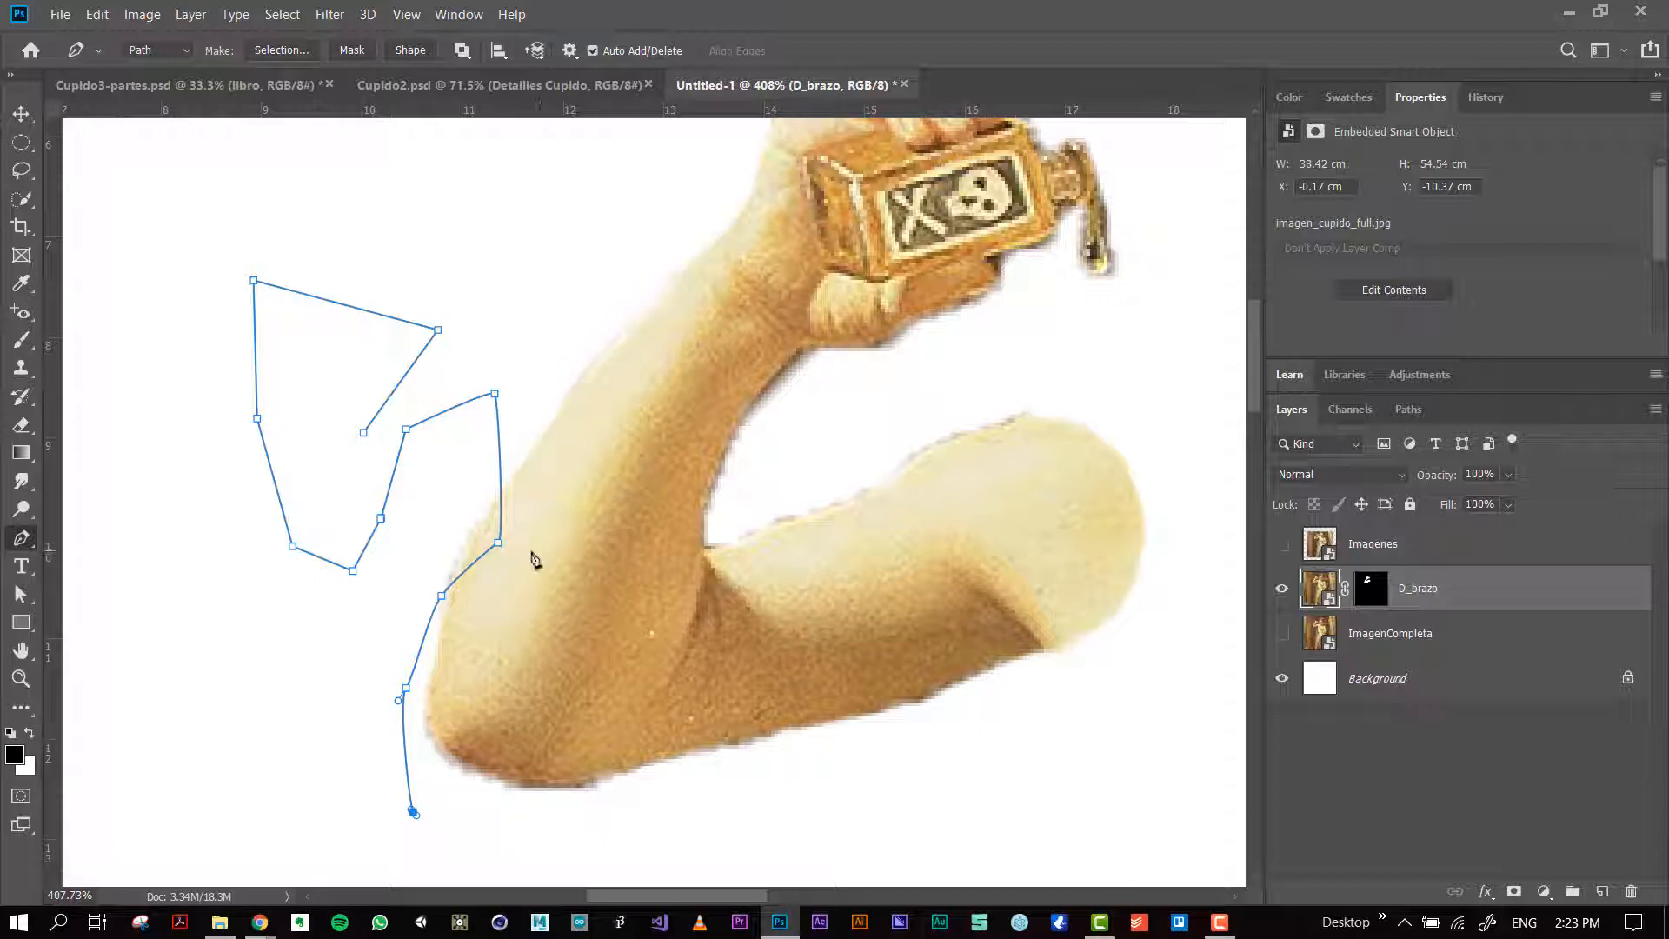
Step: Carry the path up through the forearm and back to its starting anchor point to close it
click(583, 662)
click(576, 485)
drag(544, 366, 555, 365)
click(576, 354)
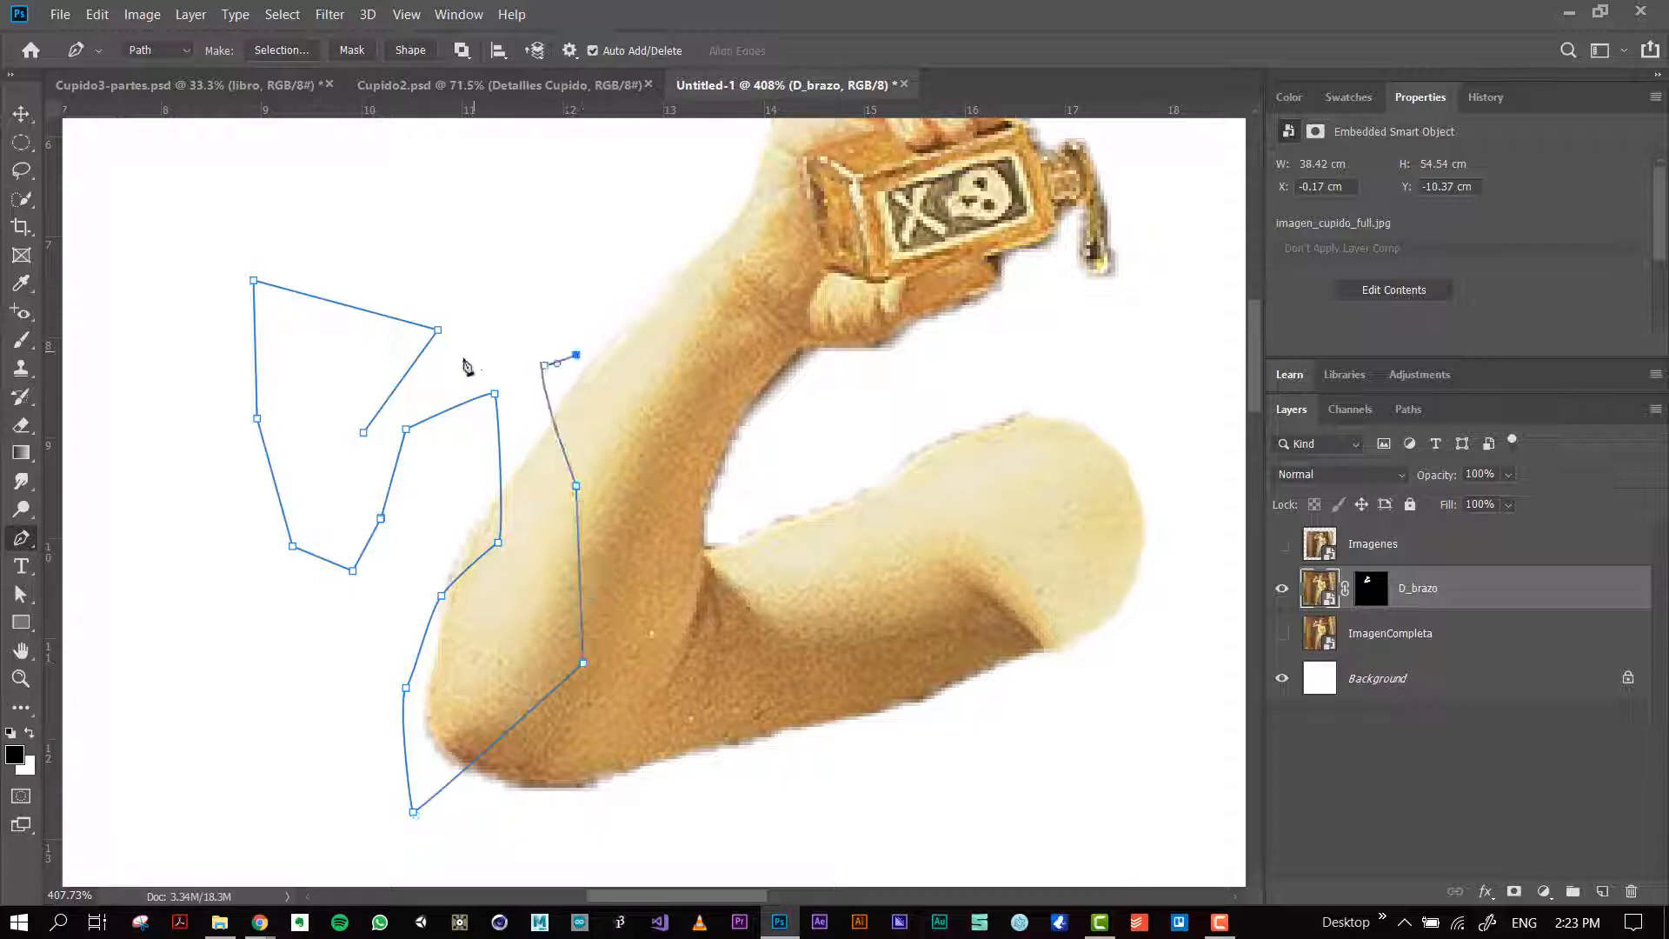
click(470, 355)
click(414, 415)
click(363, 432)
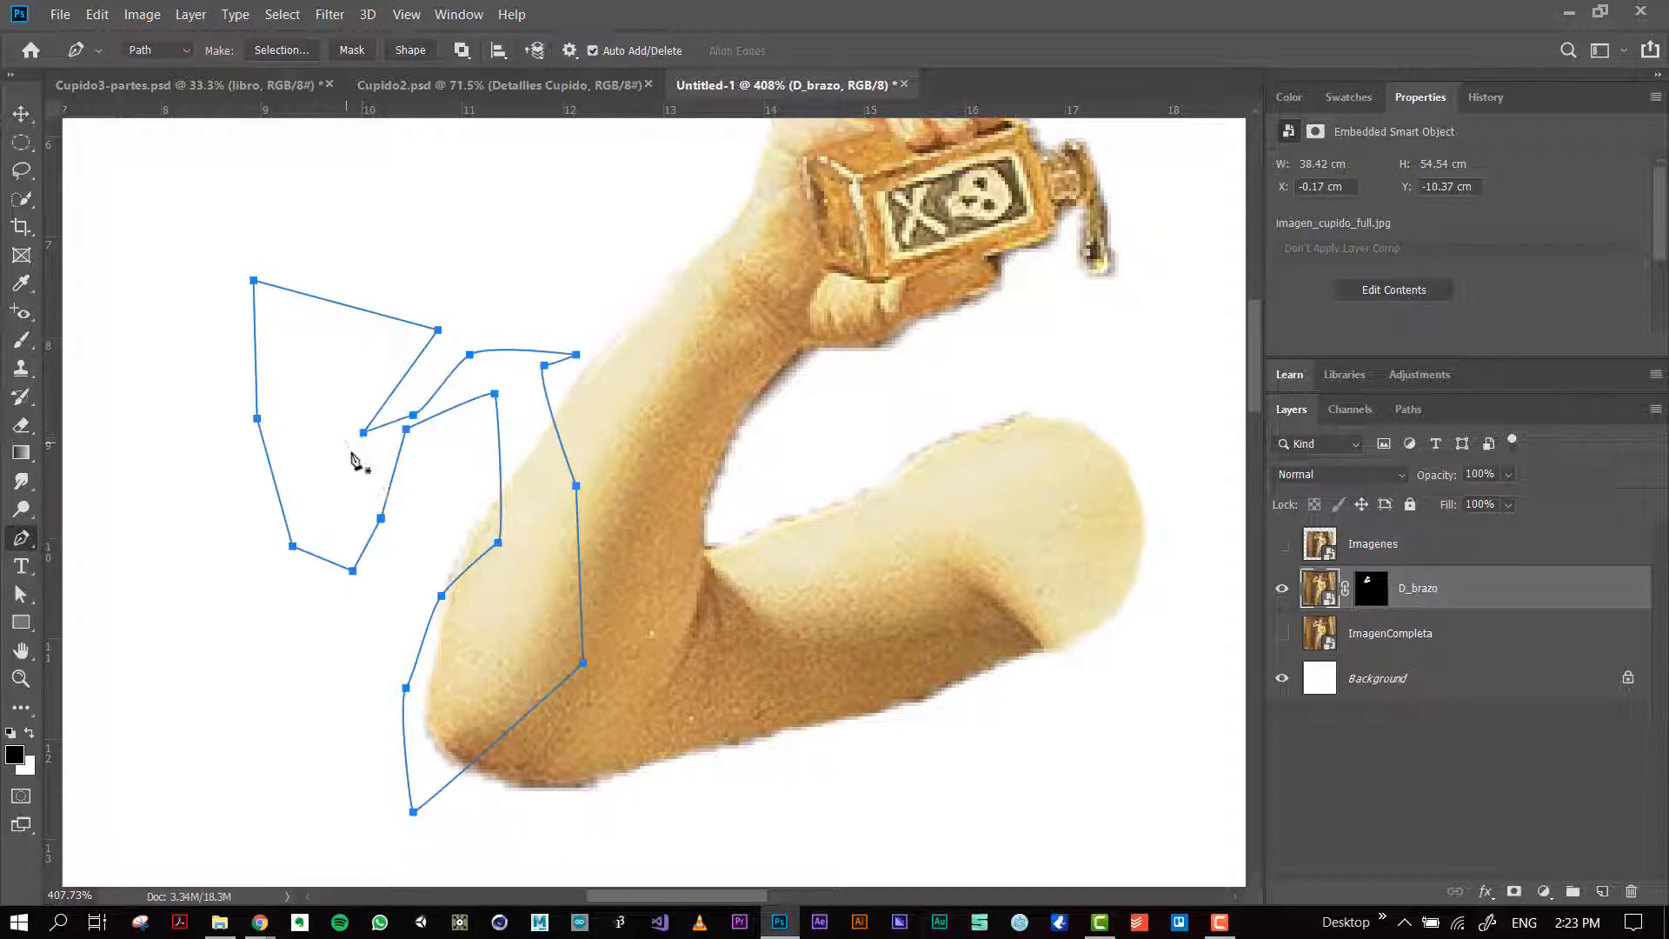
Step: Convert the closed path into a new selection with a 1-pixel feather, and deselect it
right_click(359, 484)
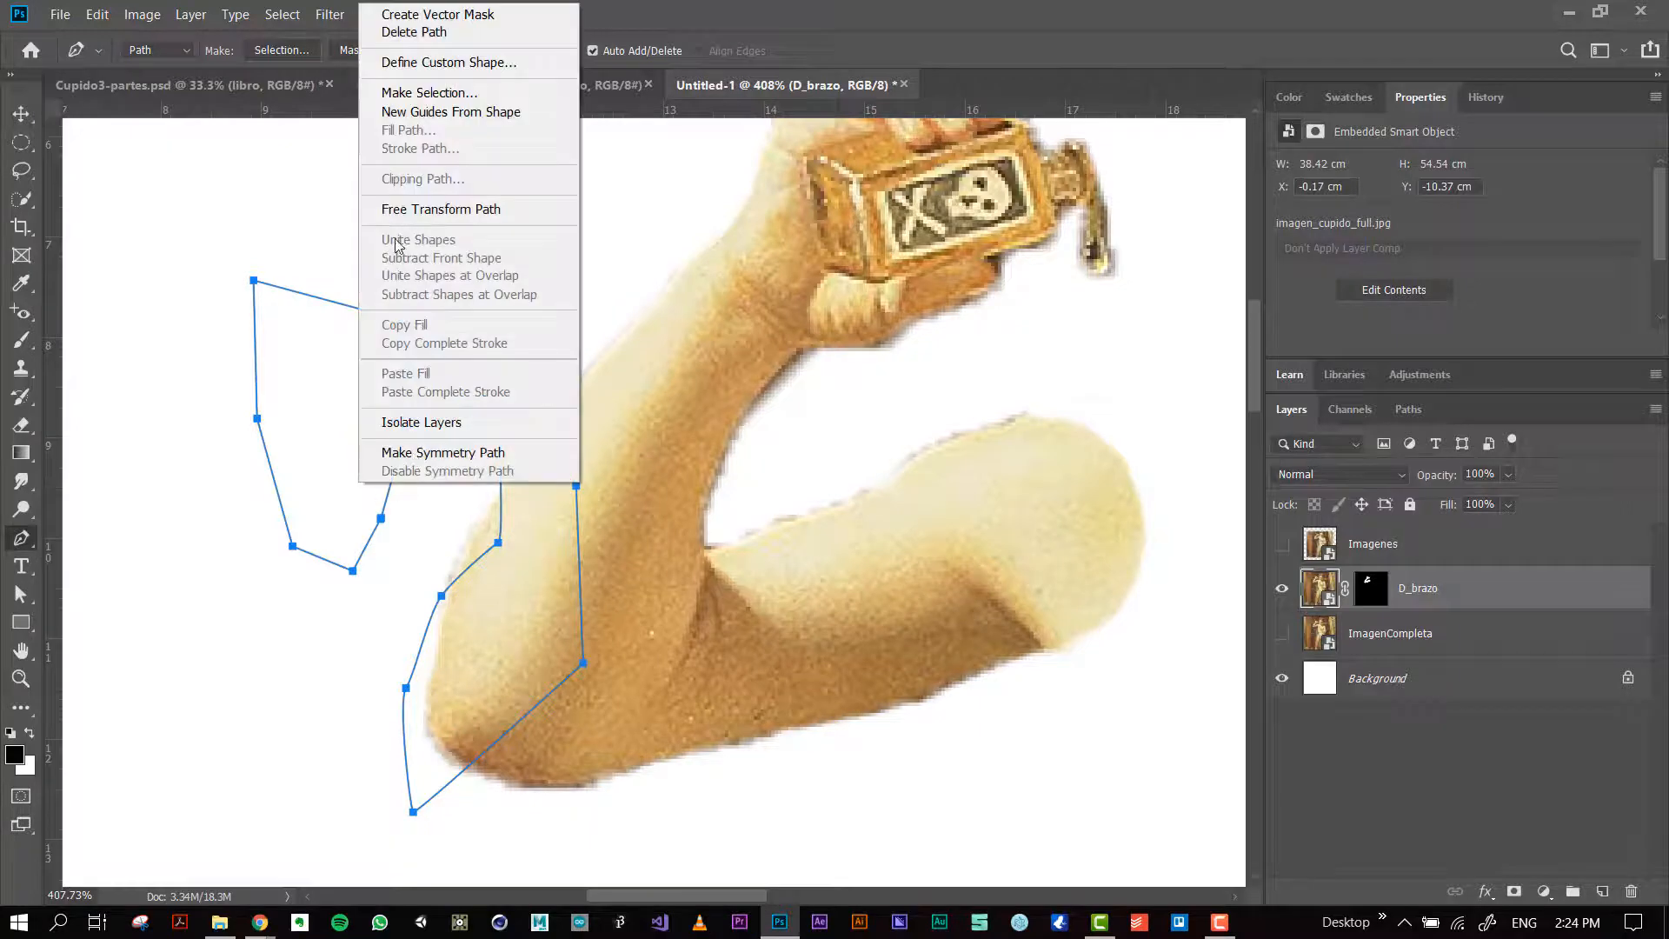
click(454, 100)
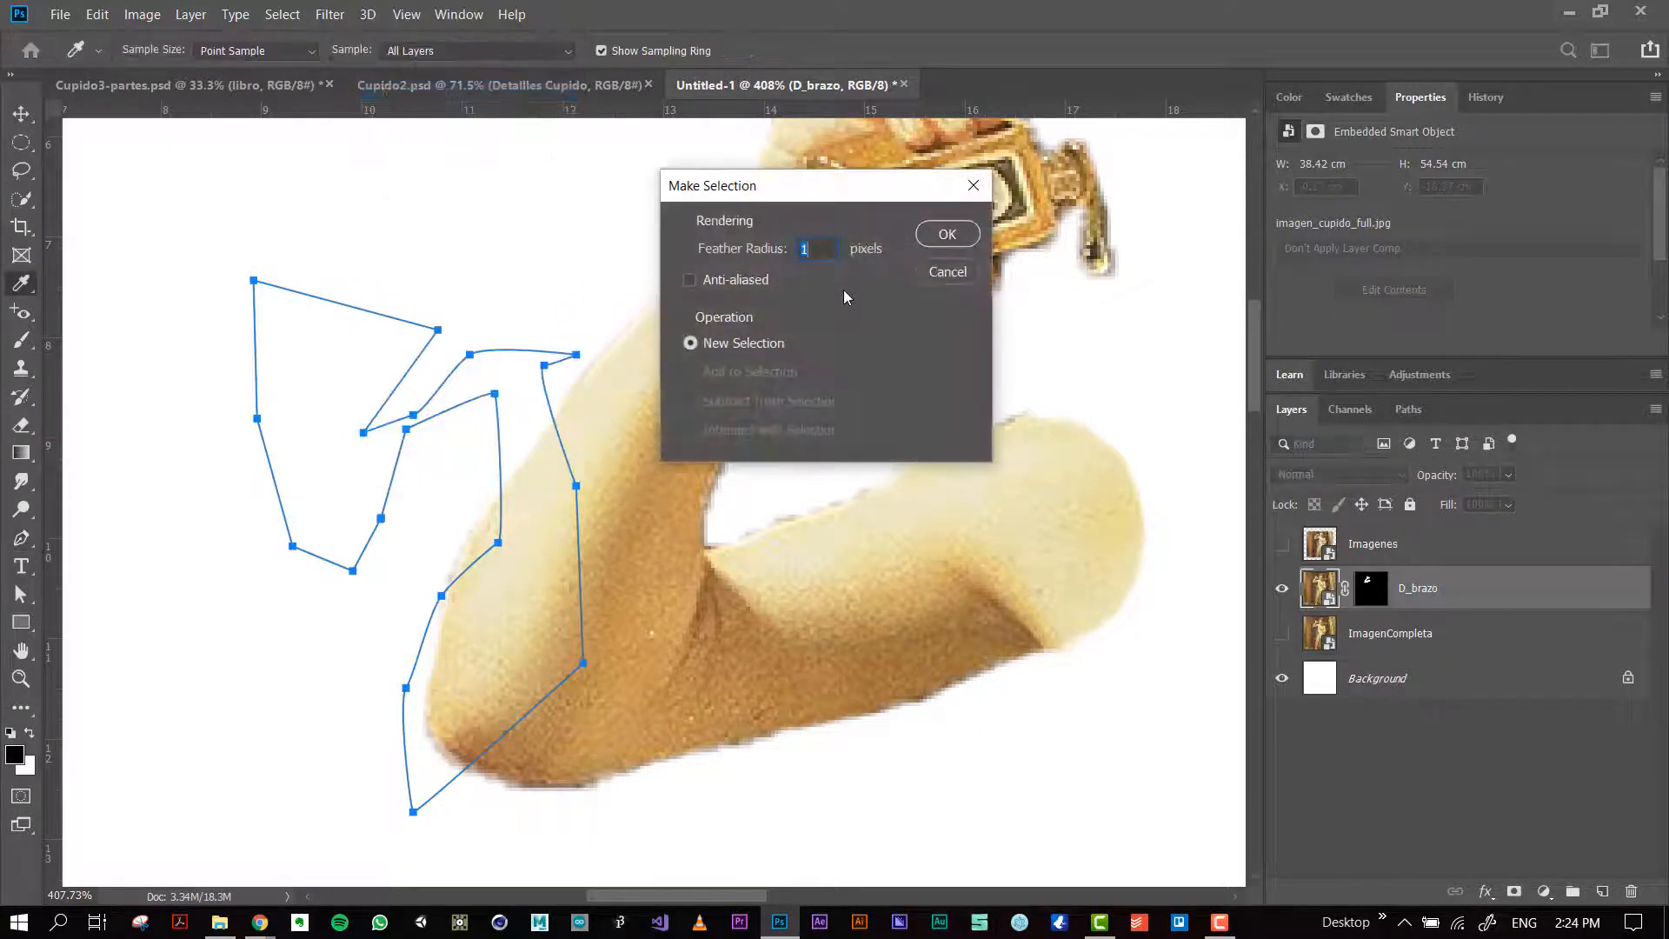
click(920, 234)
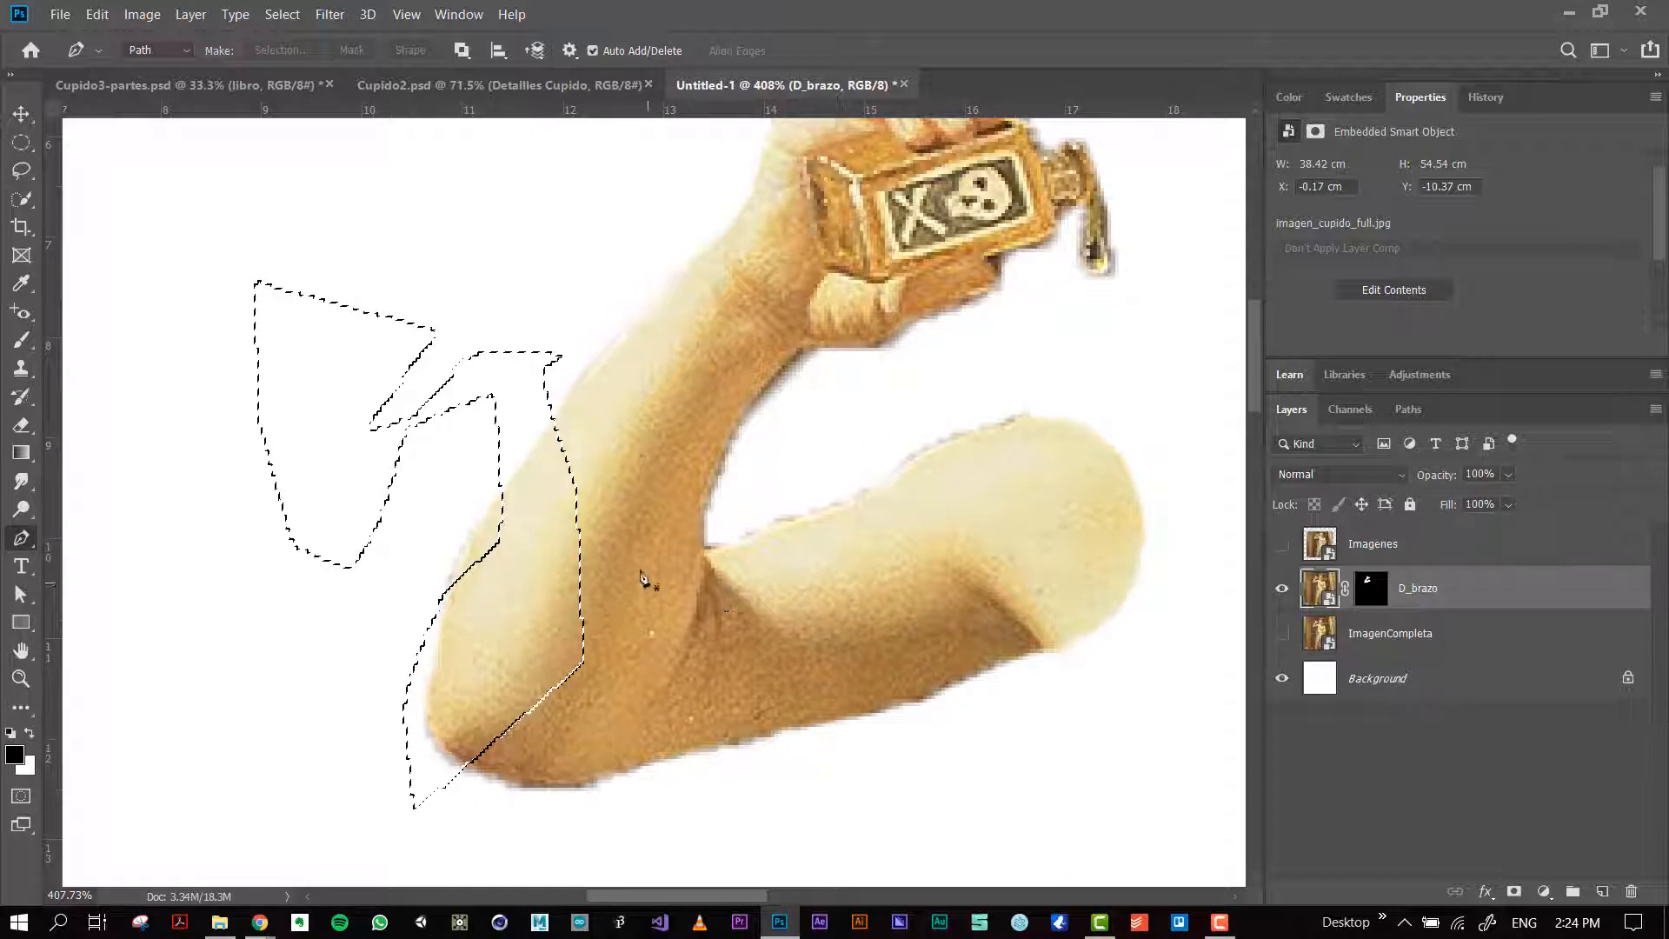
key(ctrl+d)
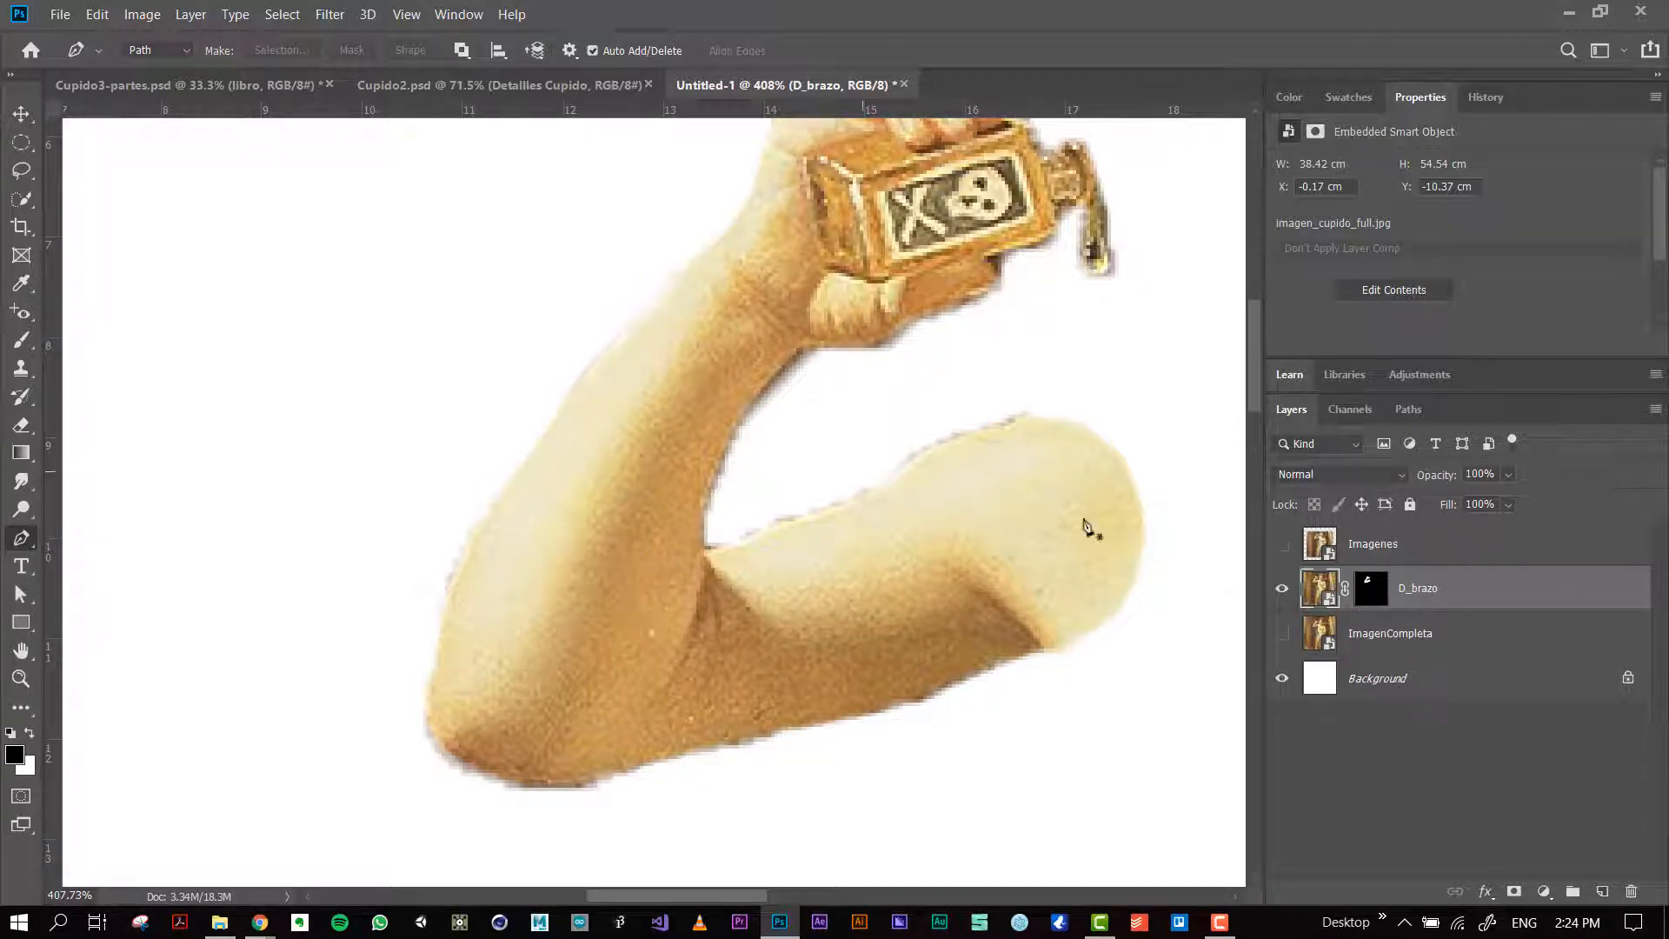
Step: Target the D_brazo layer mask with the Brush tool and black foreground colour, and unlink the mask from its layer
click(1372, 589)
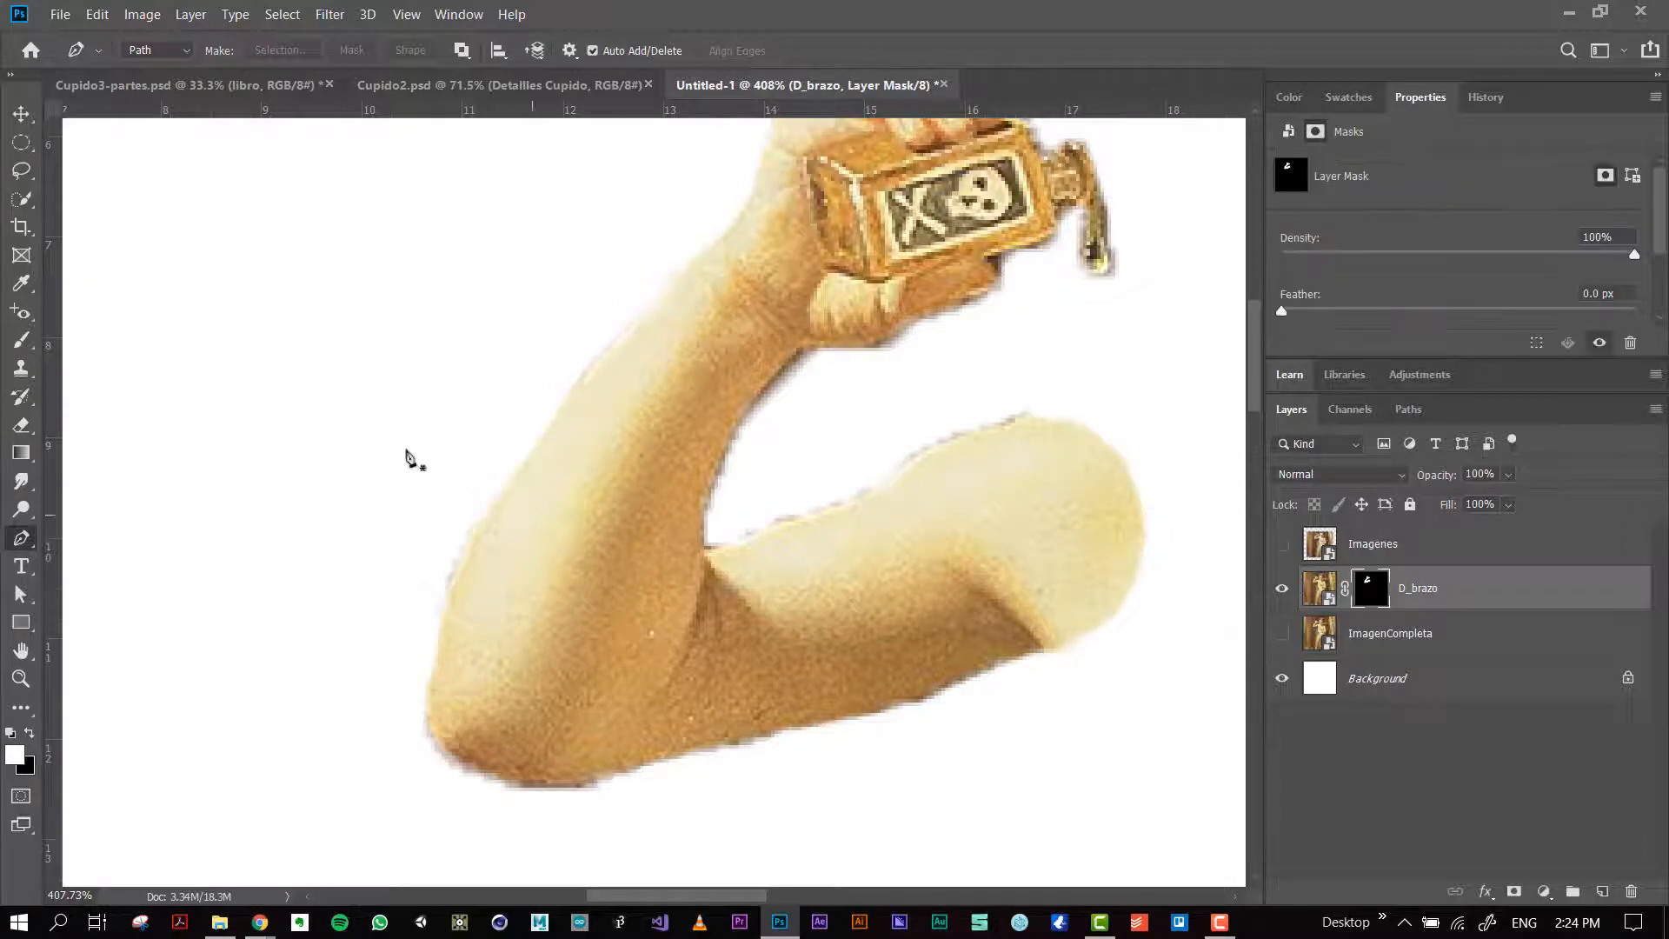
key(b)
key(x)
click(1344, 590)
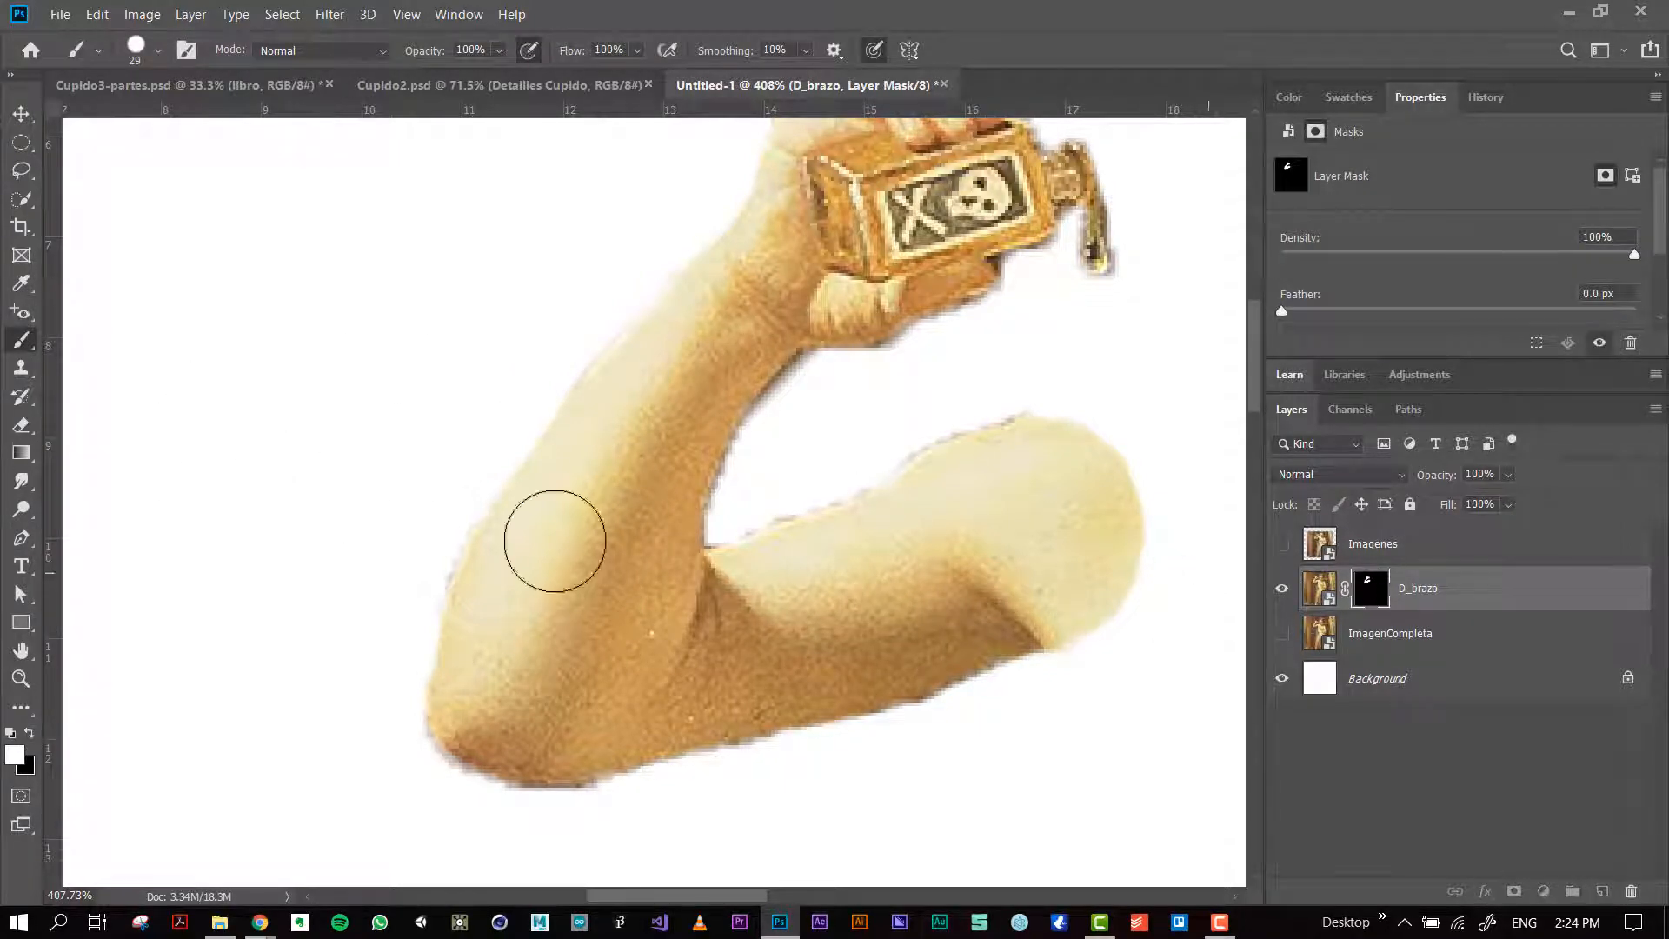
key(x)
Step: Paint black on the D_brazo mask over the bottle, hand and forearm, leaving only the upper arm and elbow
mouse_move(709, 471)
mouse_down()
mouse_move(599, 525)
mouse_move(700, 497)
mouse_move(428, 531)
mouse_move(504, 524)
mouse_move(405, 555)
mouse_move(643, 453)
mouse_move(869, 288)
mouse_move(607, 414)
mouse_move(970, 288)
mouse_move(879, 287)
mouse_move(953, 258)
mouse_move(821, 289)
mouse_move(1060, 232)
mouse_move(1112, 198)
mouse_move(795, 179)
mouse_move(1070, 93)
mouse_move(848, 251)
mouse_up()
mouse_move(749, 167)
mouse_down()
mouse_move(920, 175)
mouse_move(748, 165)
mouse_up()
drag(656, 354, 607, 485)
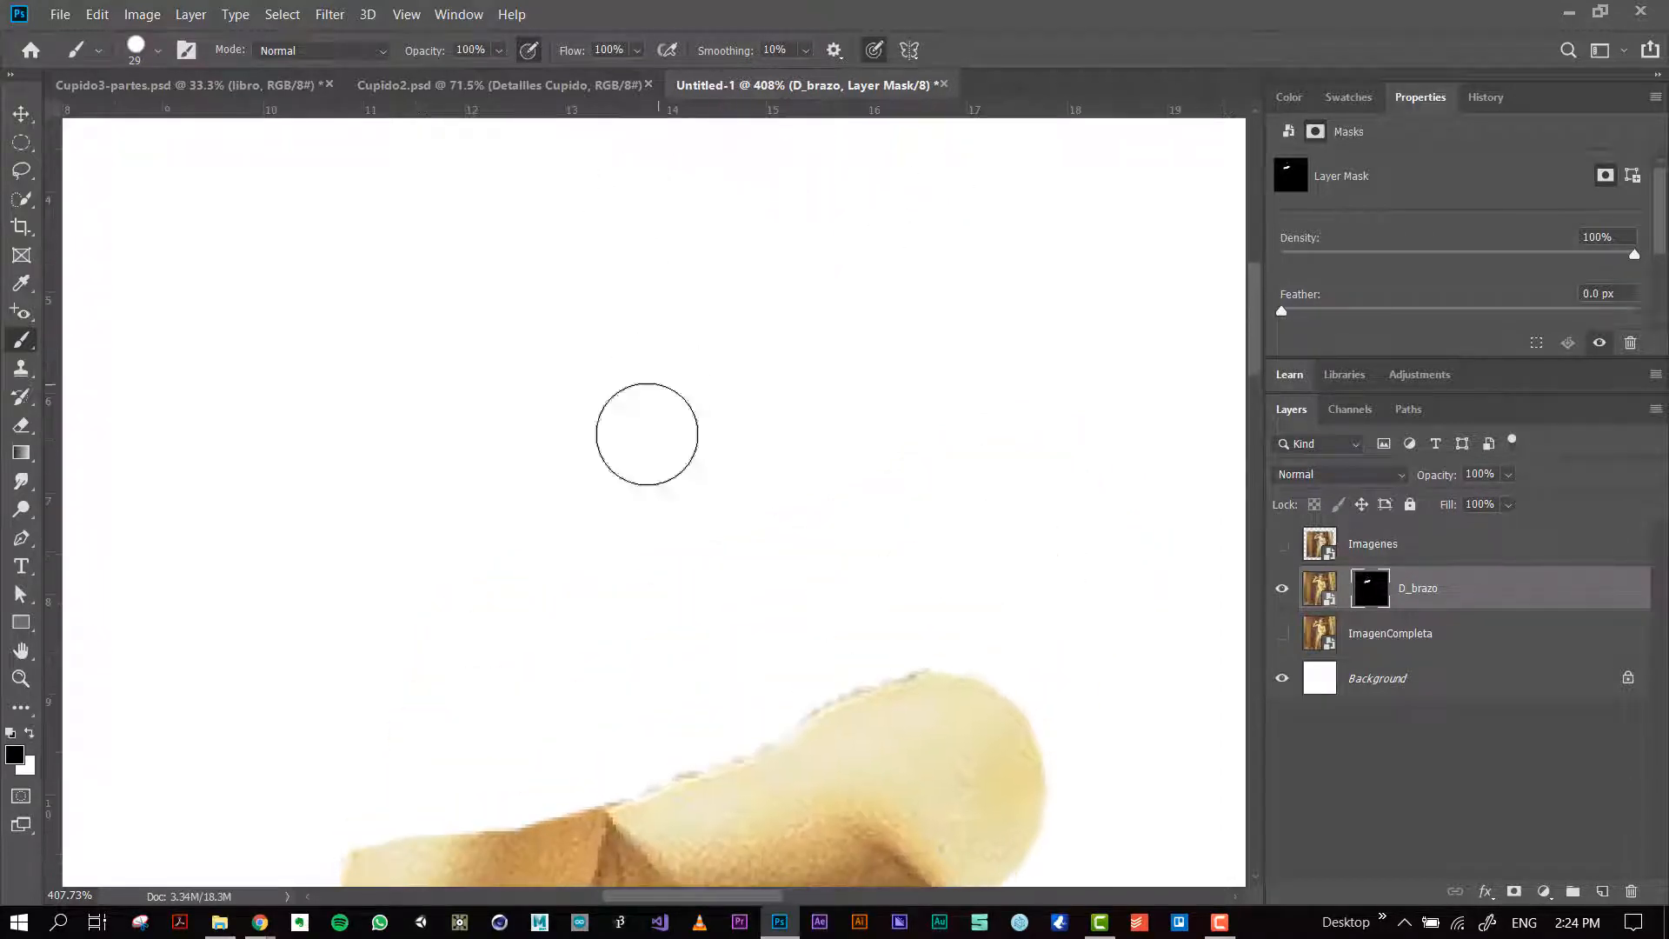
scroll(600, 563, down, 2)
mouse_move(473, 708)
mouse_down()
mouse_move(387, 773)
mouse_move(584, 737)
mouse_move(606, 704)
mouse_move(359, 783)
mouse_up()
key(ctrl+z)
drag(461, 738, 532, 566)
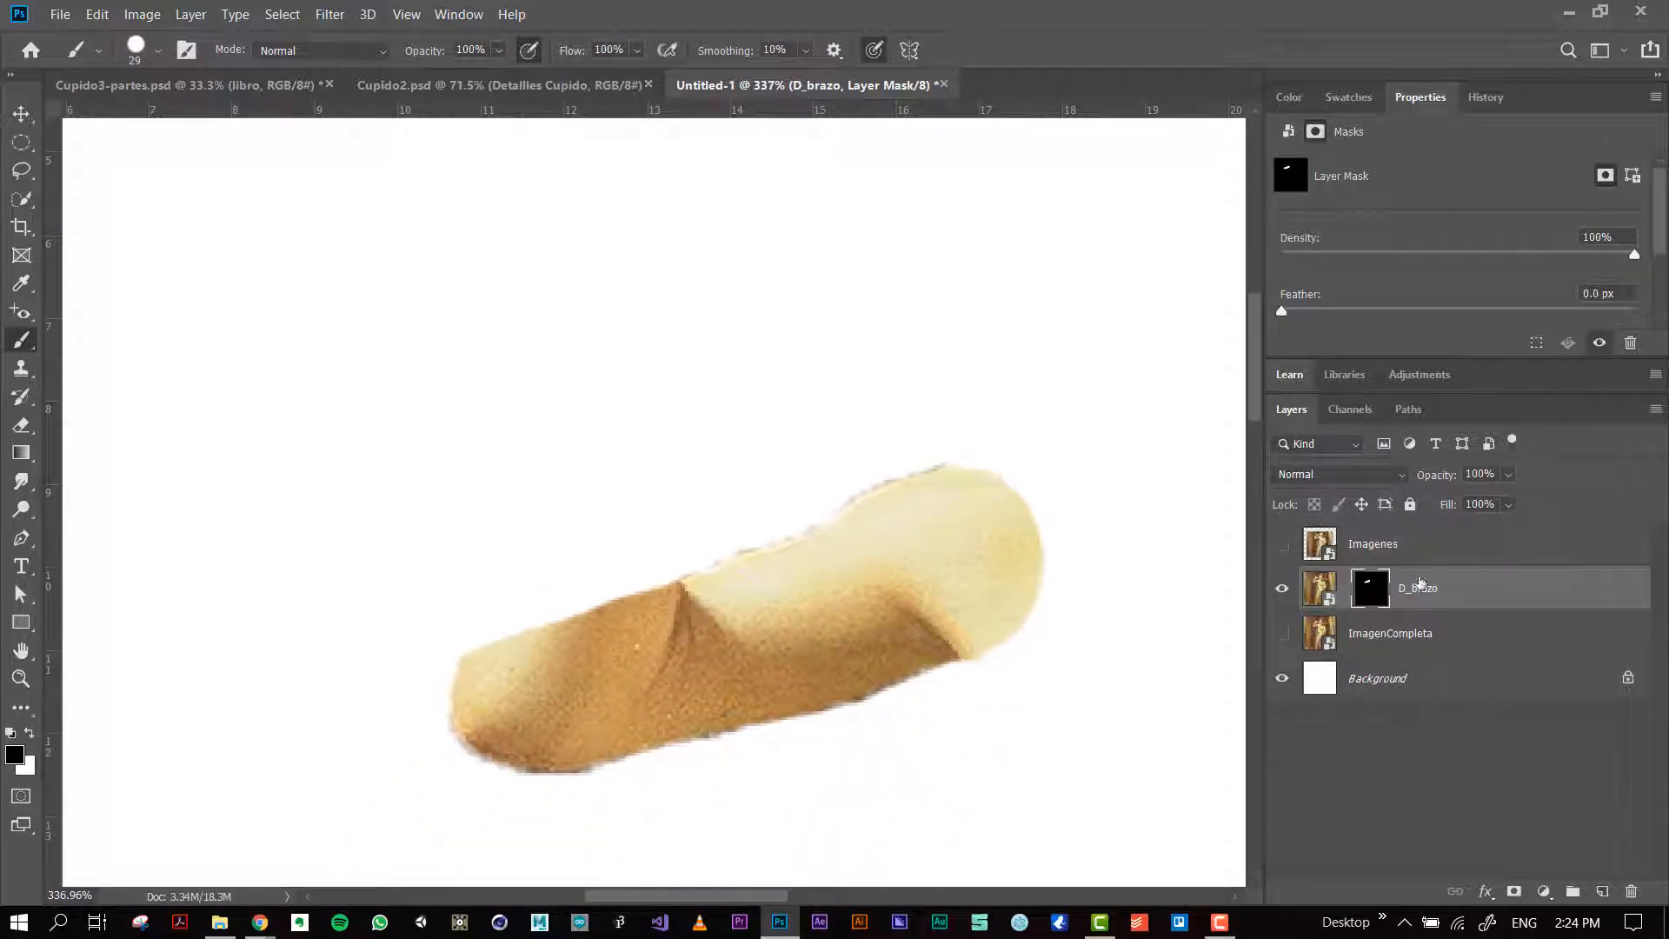
Step: Duplicate the D_brazo layer and delete the copy's layer mask
click(1424, 588)
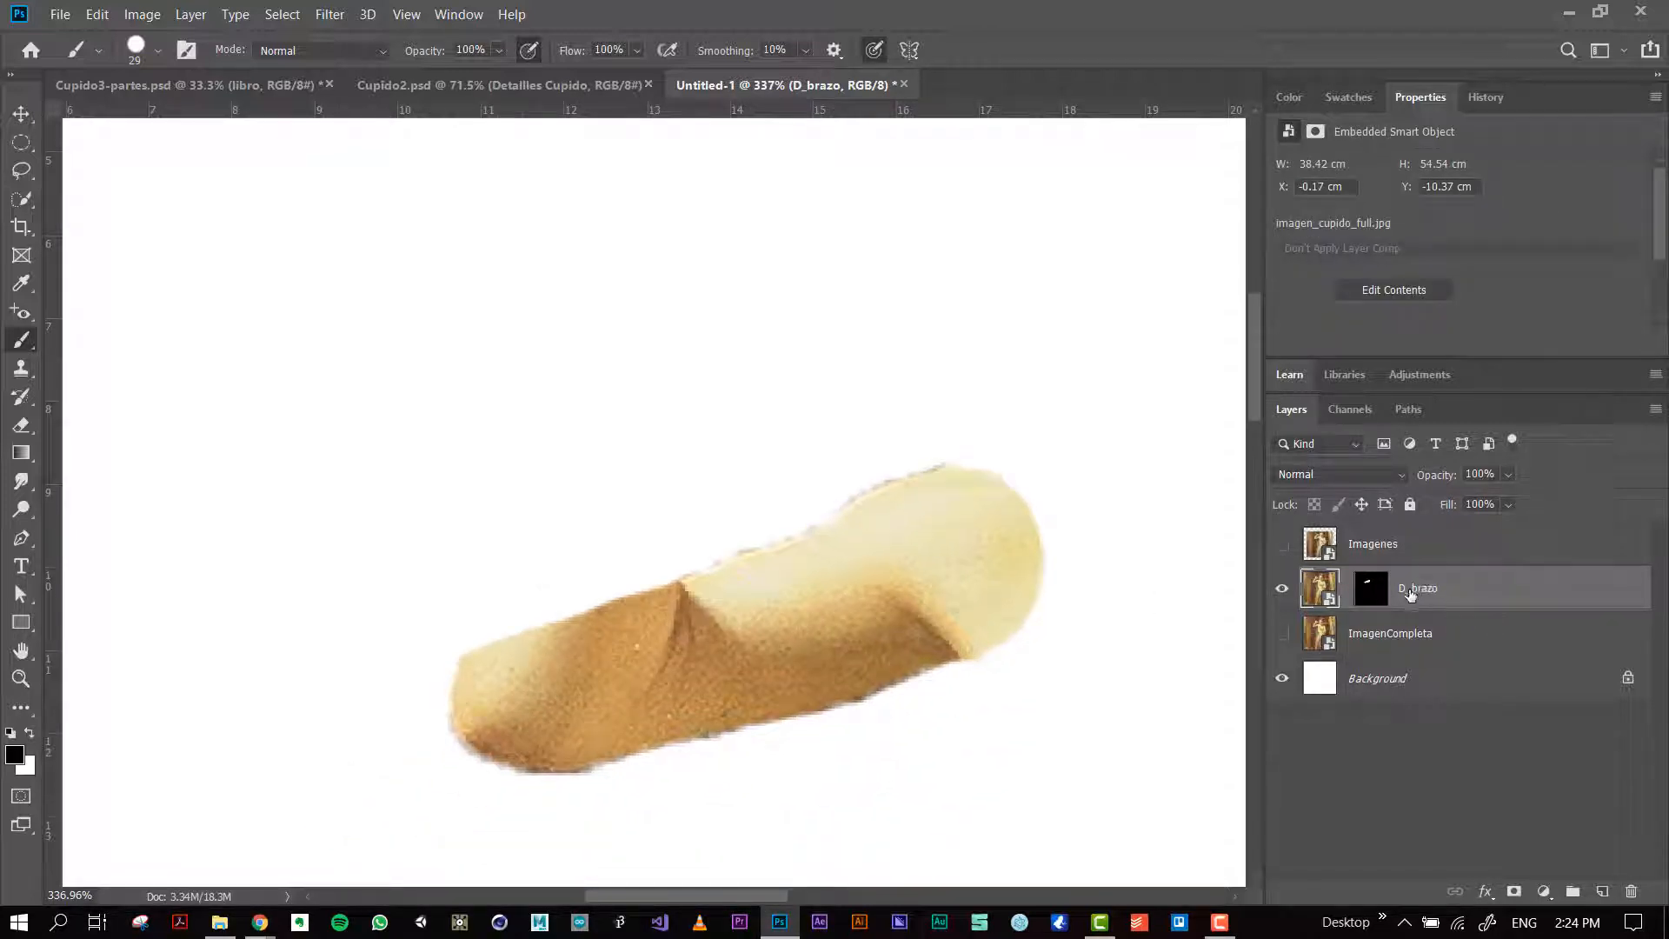
key(ctrl+j)
double_click(1371, 588)
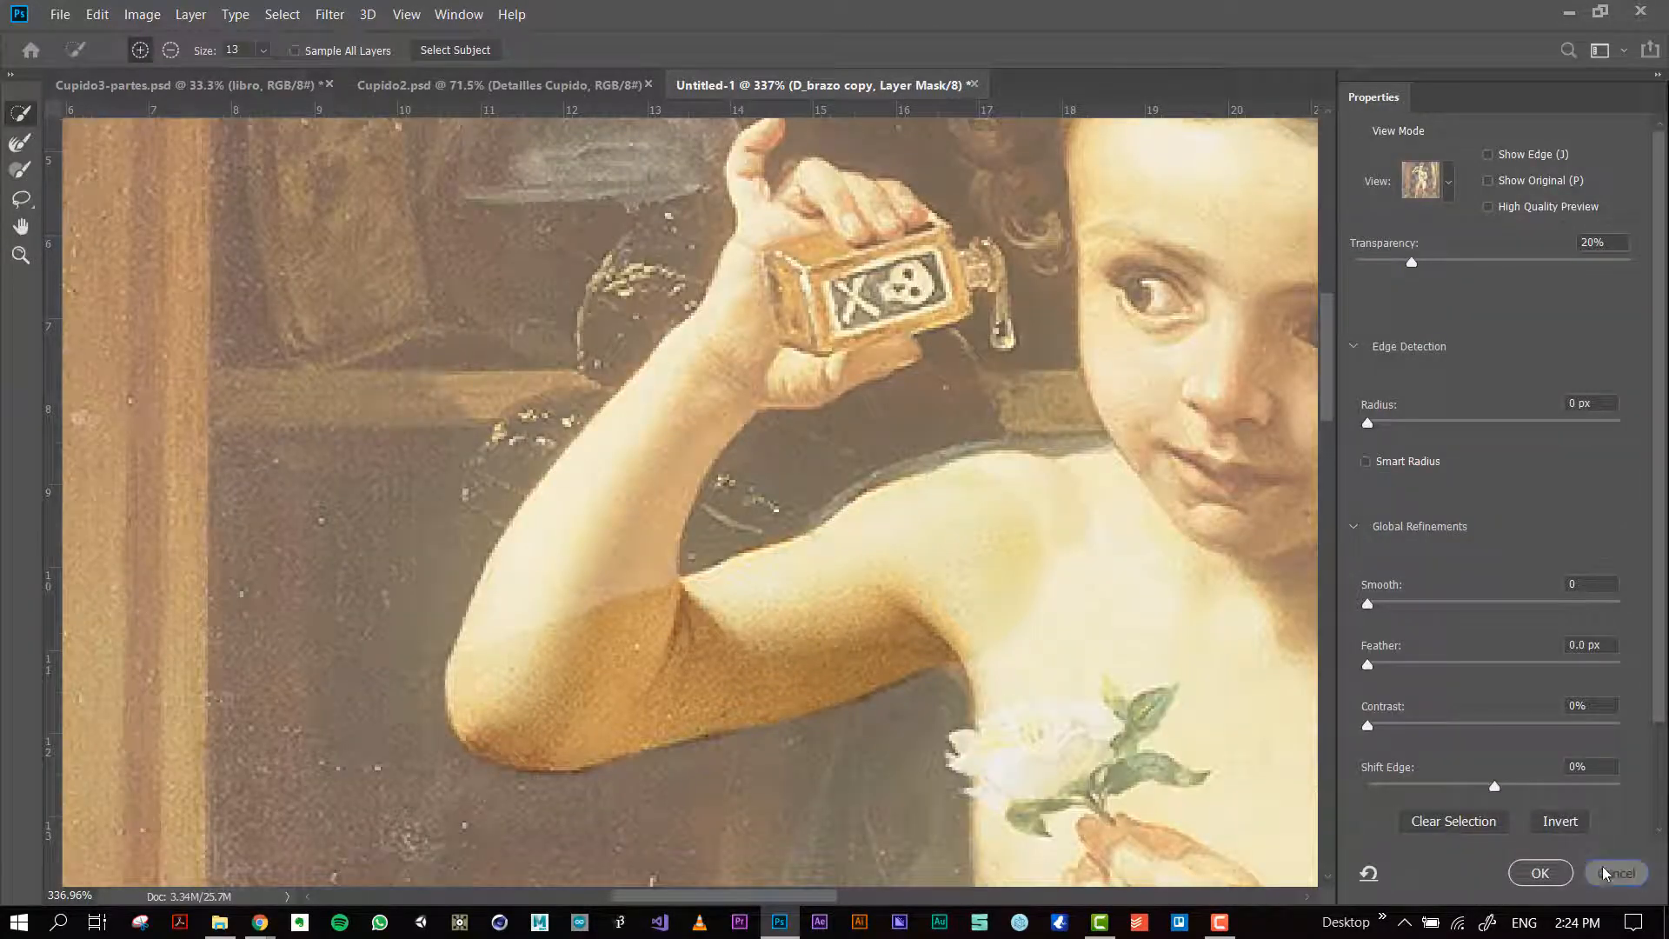
click(1605, 873)
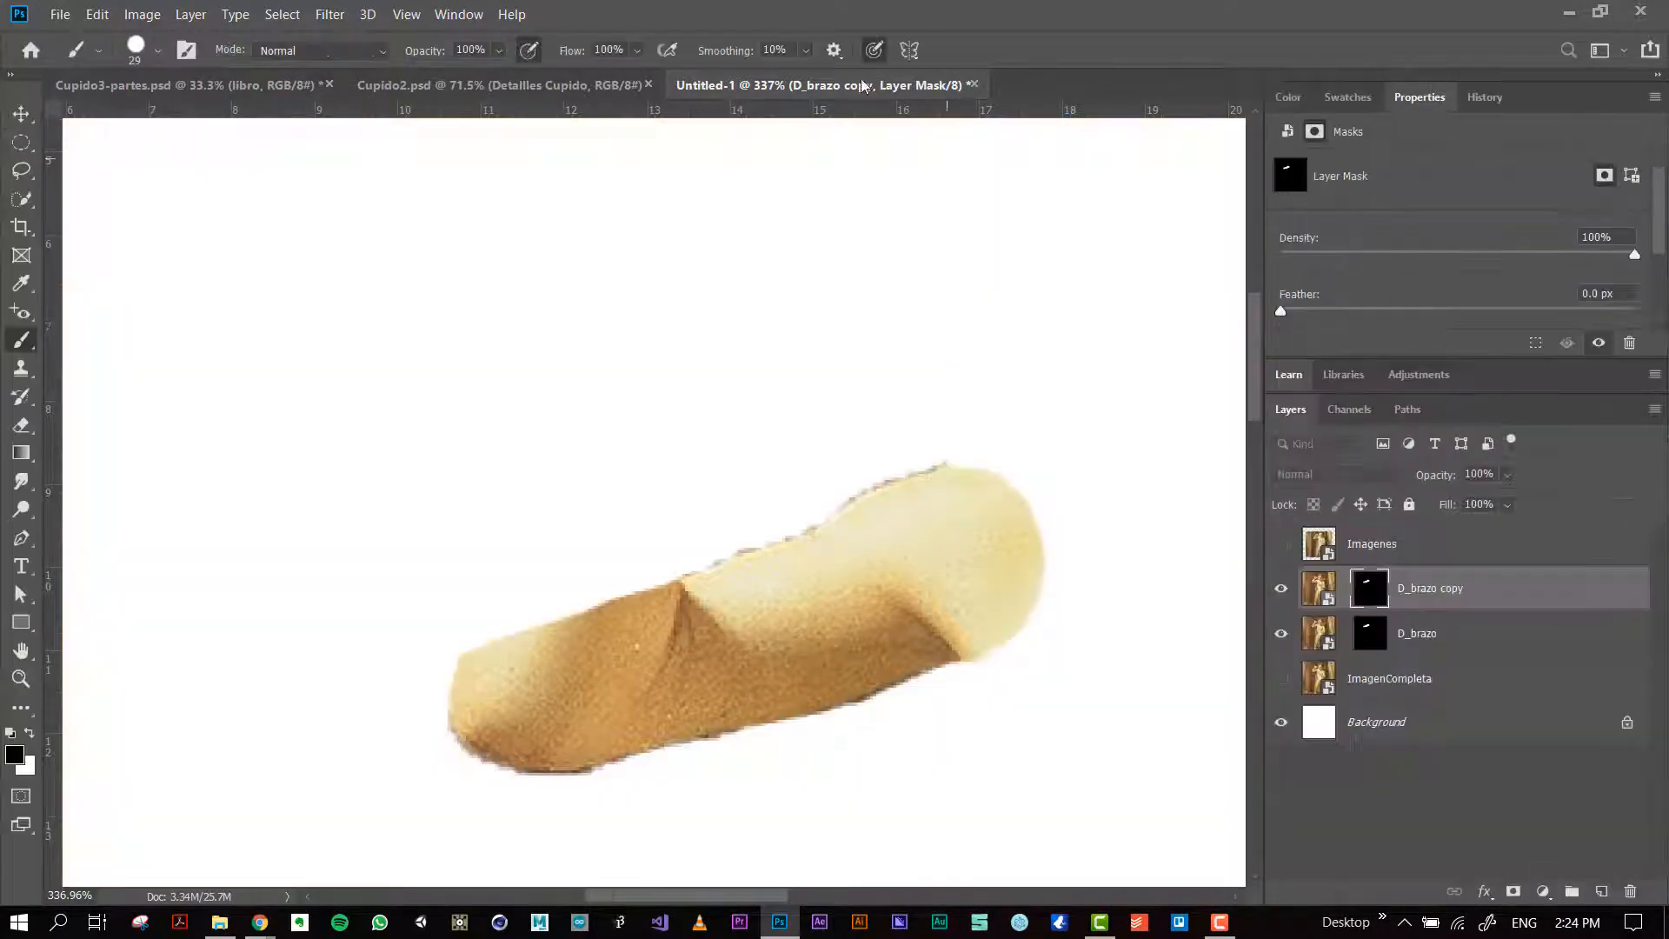
drag(1365, 584, 1631, 891)
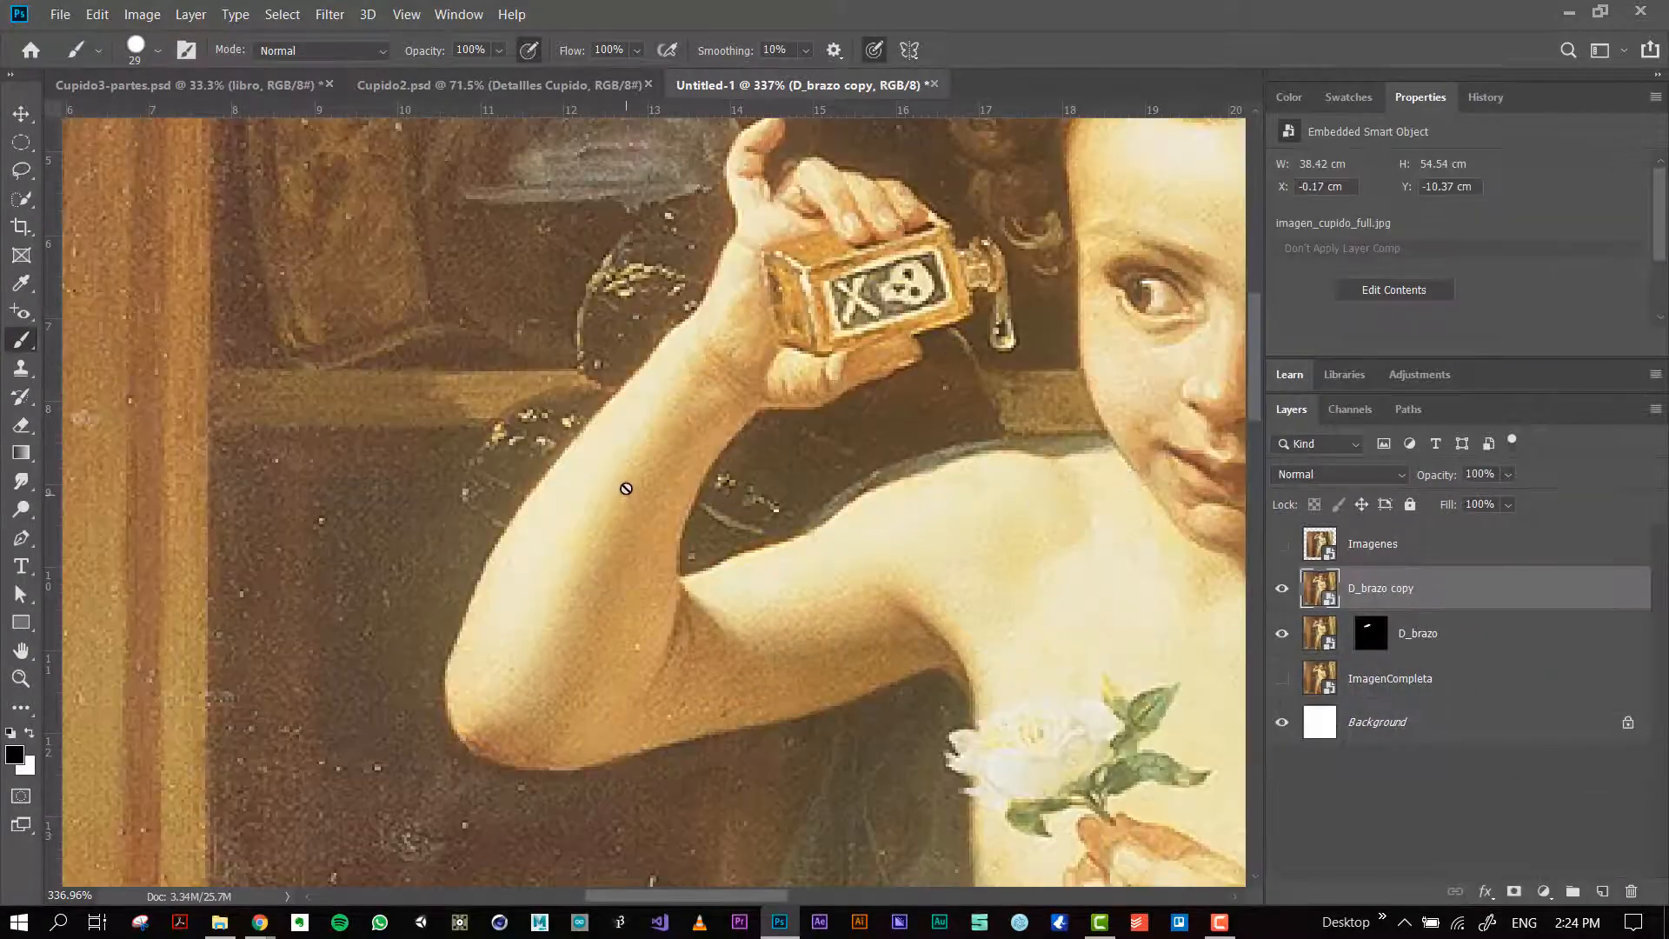
Step: Draw a wavy Pen path of five anchor points with curve handles across the painting, ending at the bottle's spout
key(p)
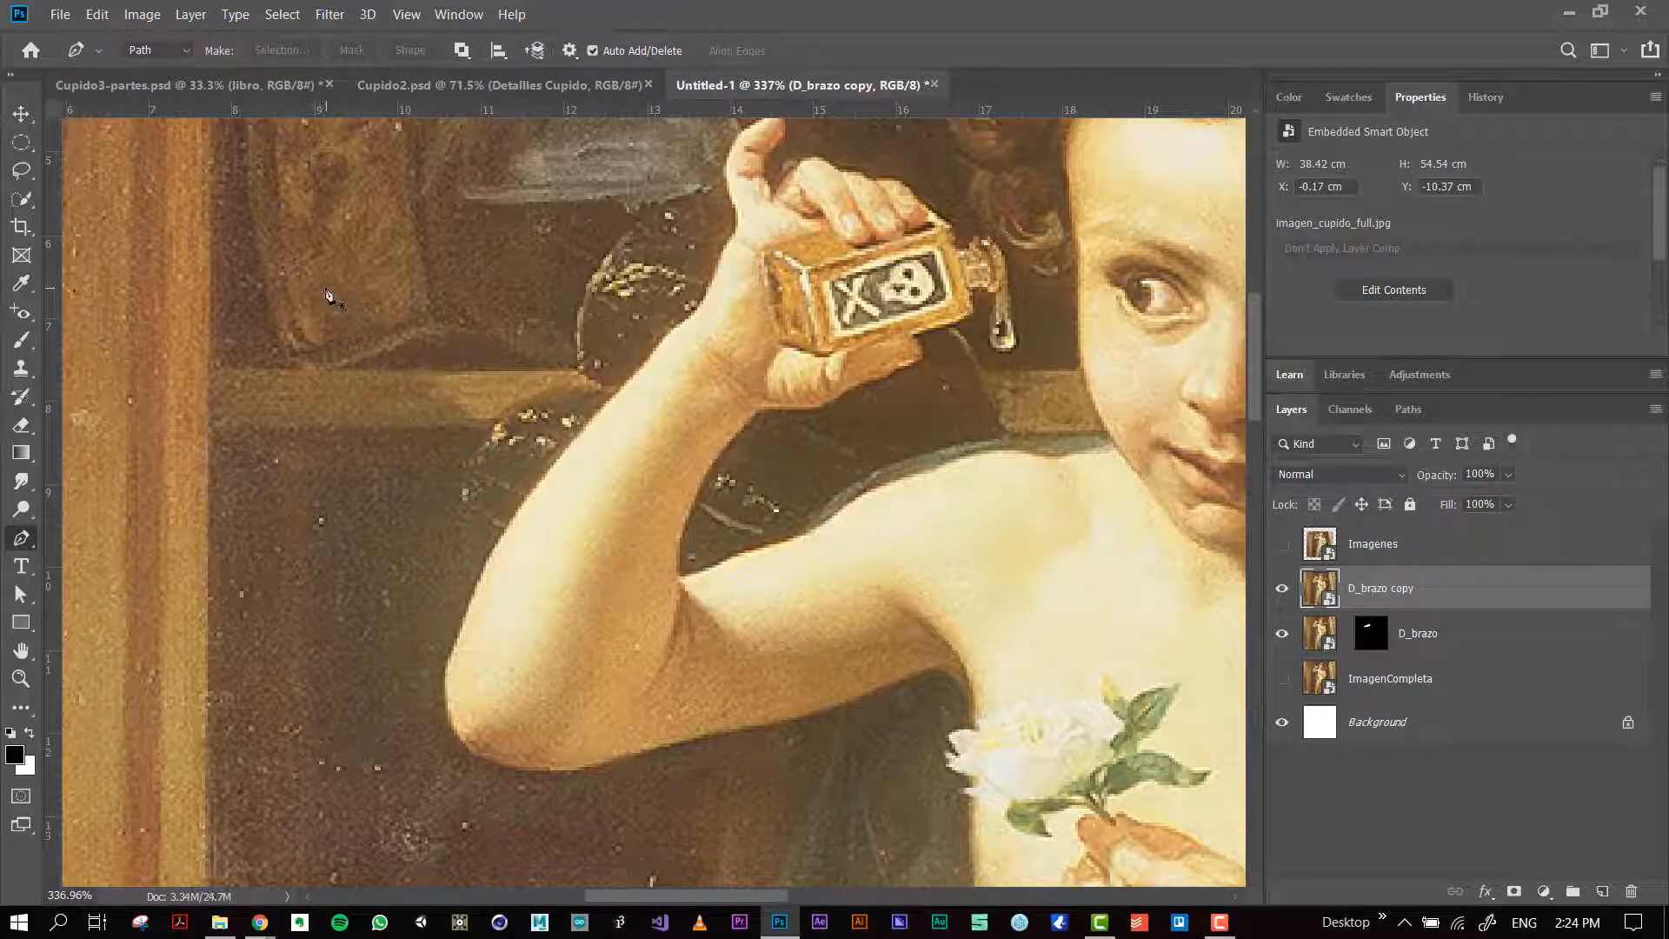
click(278, 270)
key(ctrl+z)
click(258, 272)
drag(358, 296, 390, 296)
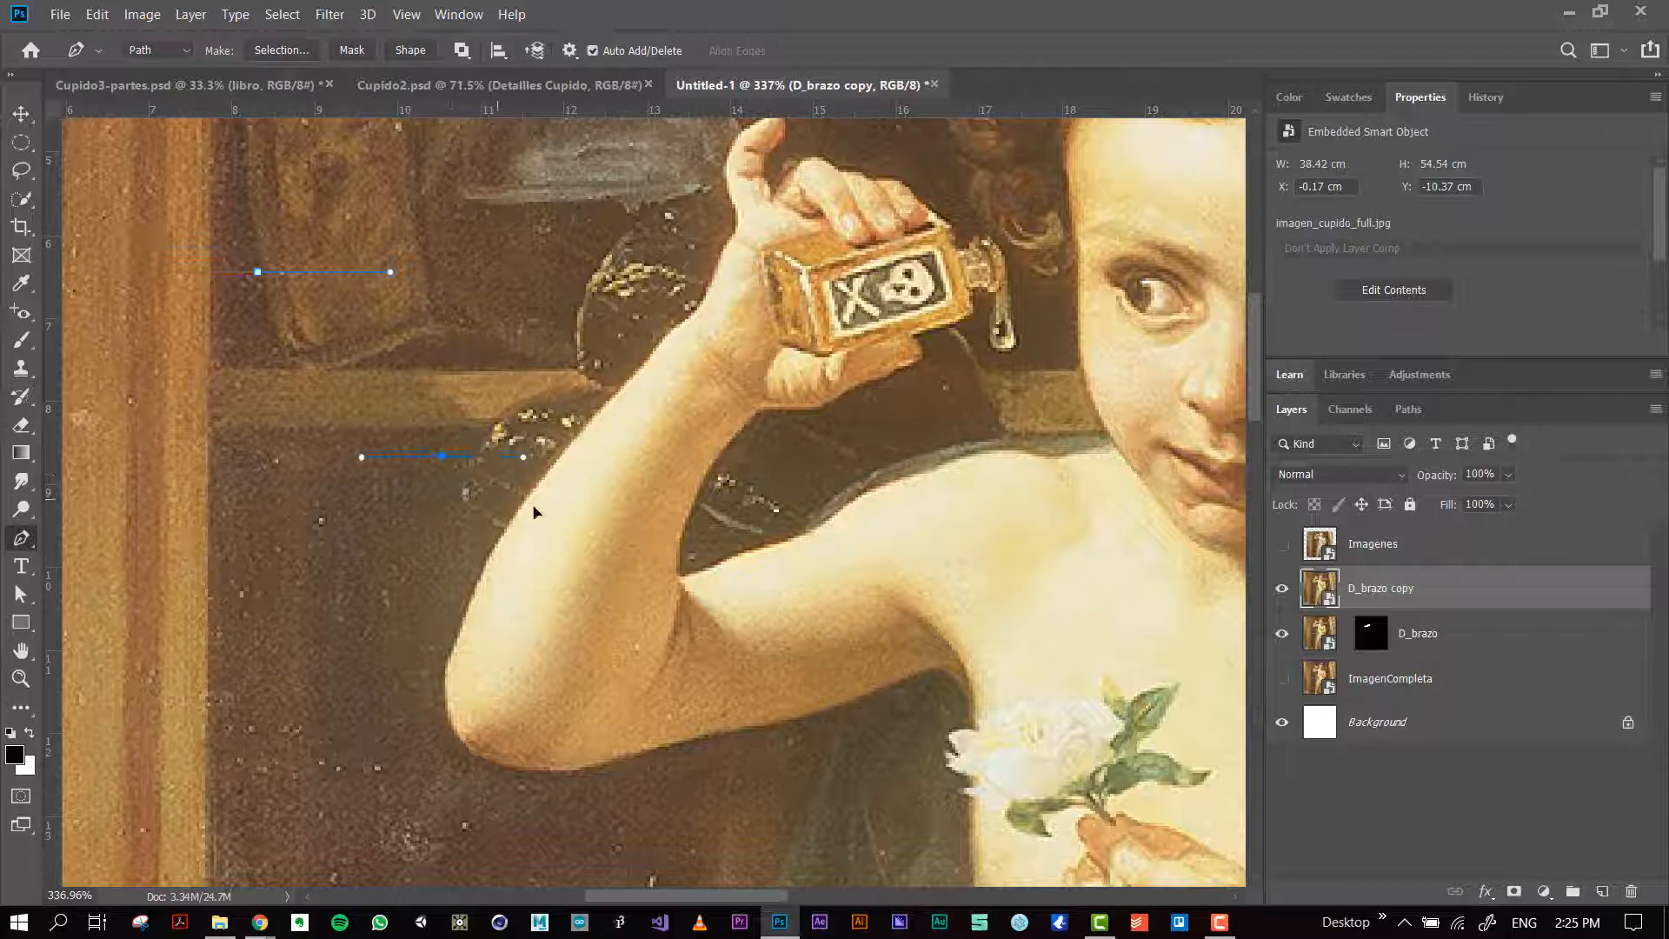
drag(534, 512, 602, 519)
drag(735, 276, 765, 265)
drag(782, 451, 936, 451)
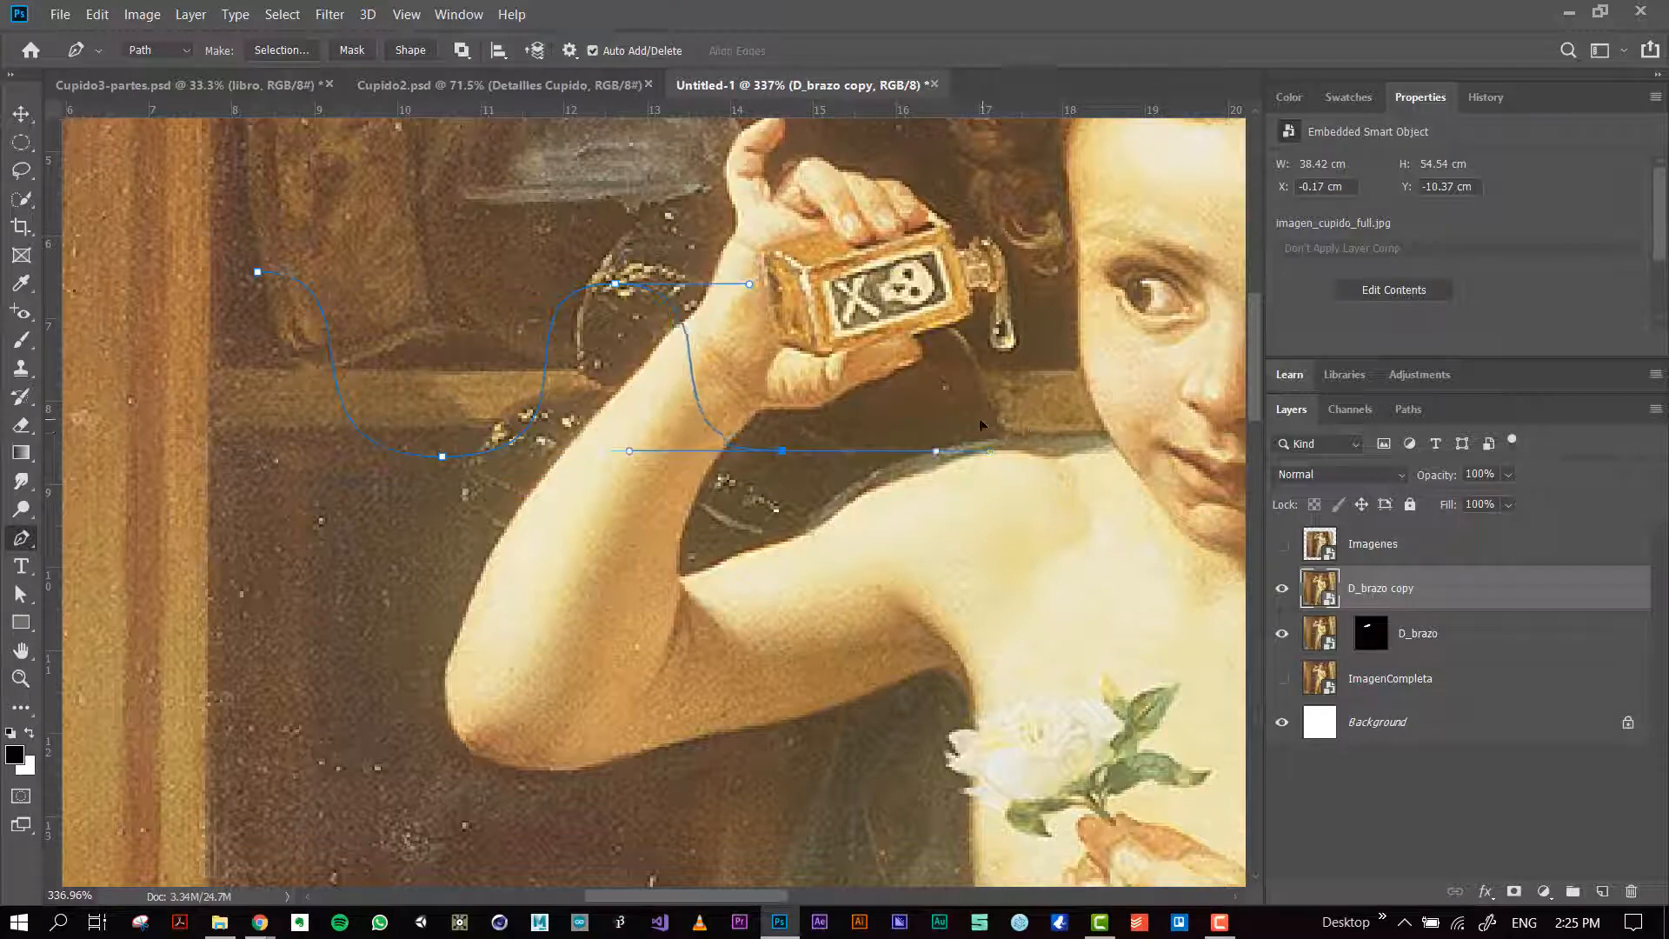
drag(999, 290, 1197, 290)
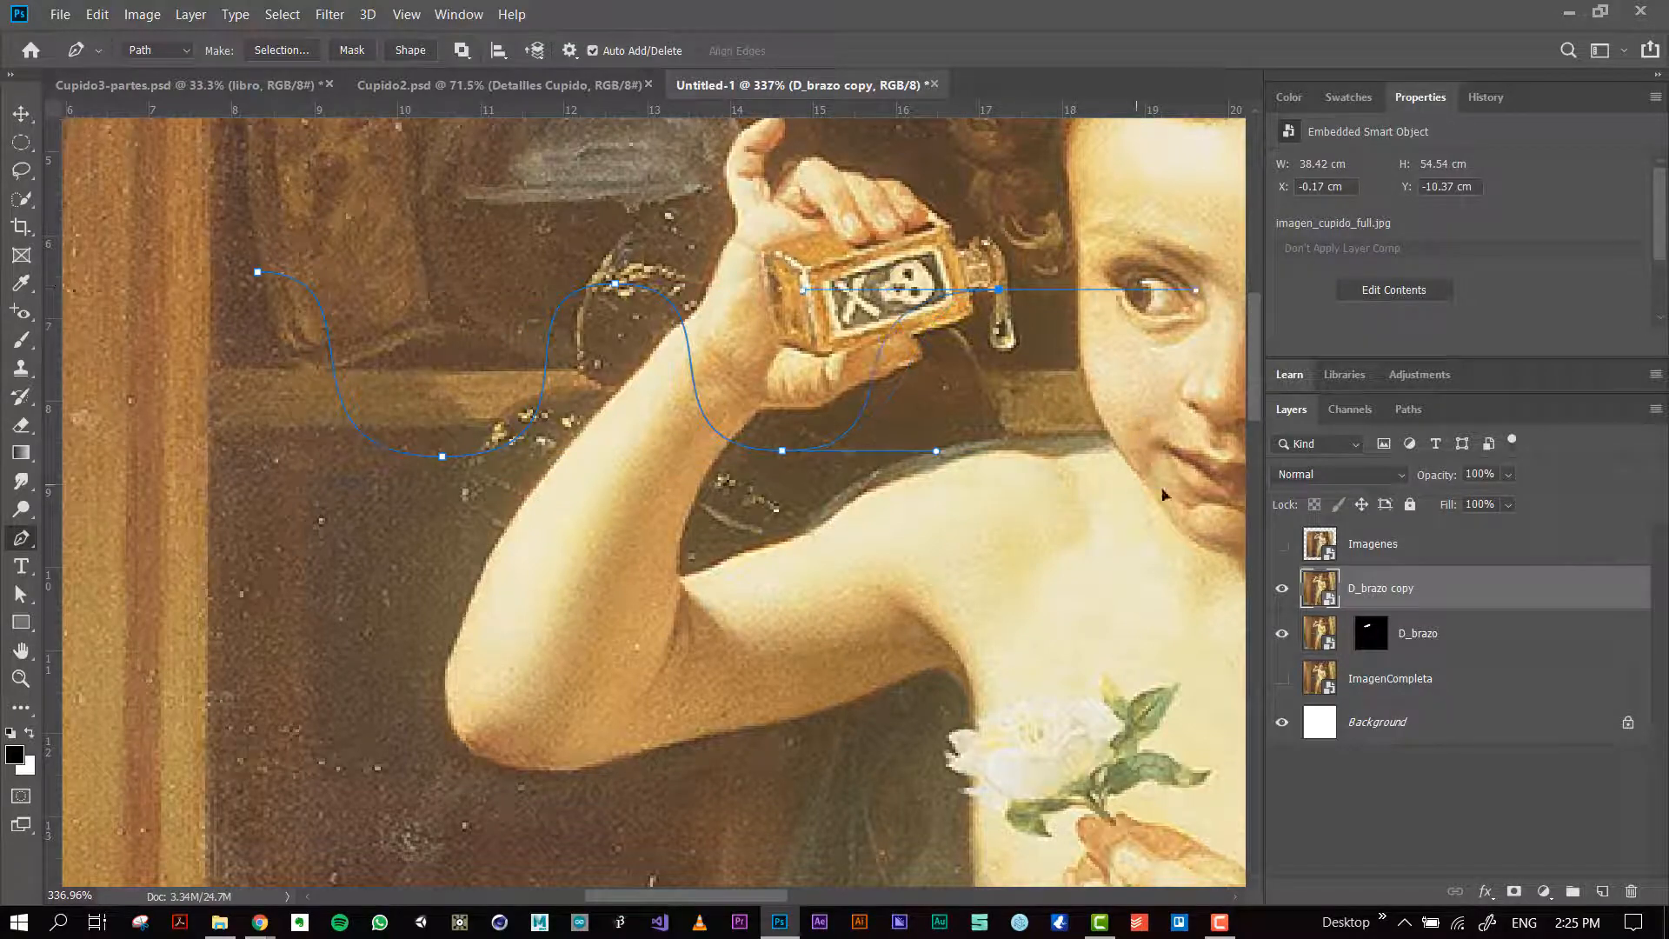
Step: Try to add a sixth curved anchor point over the child's face, and undo it
drag(1136, 483, 1261, 470)
key(space)
drag(407, 519, 717, 469)
key(ctrl+z)
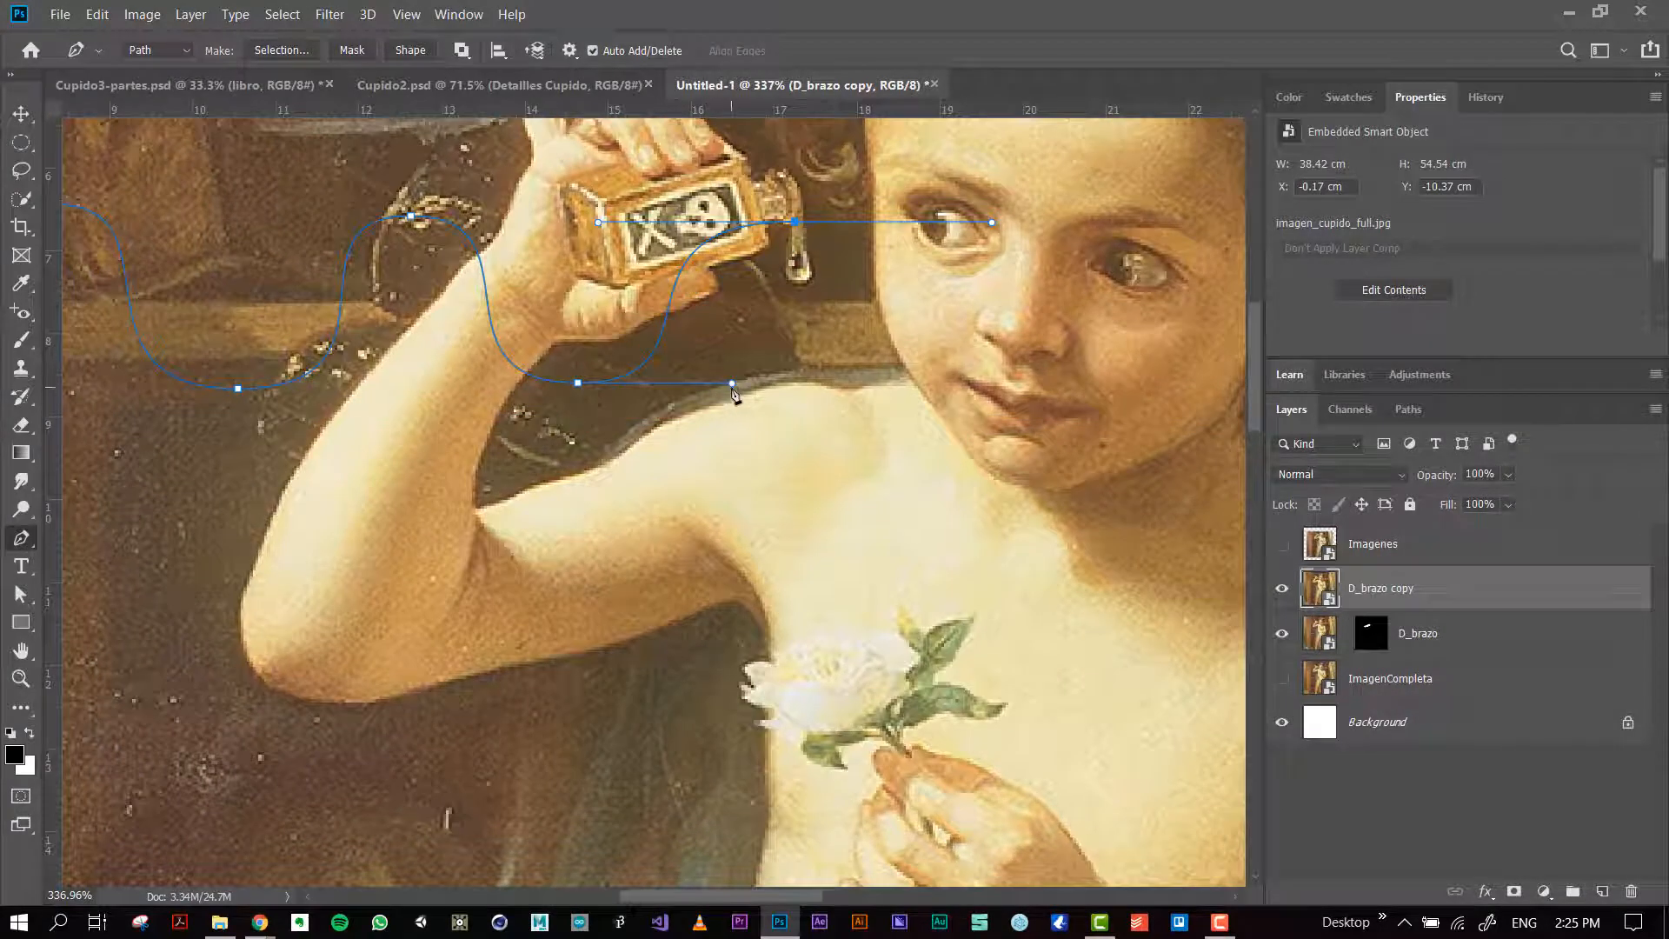
Step: Adjust the curve handles of the wavy path's last two anchor points with the Direct Selection tool
click(19, 602)
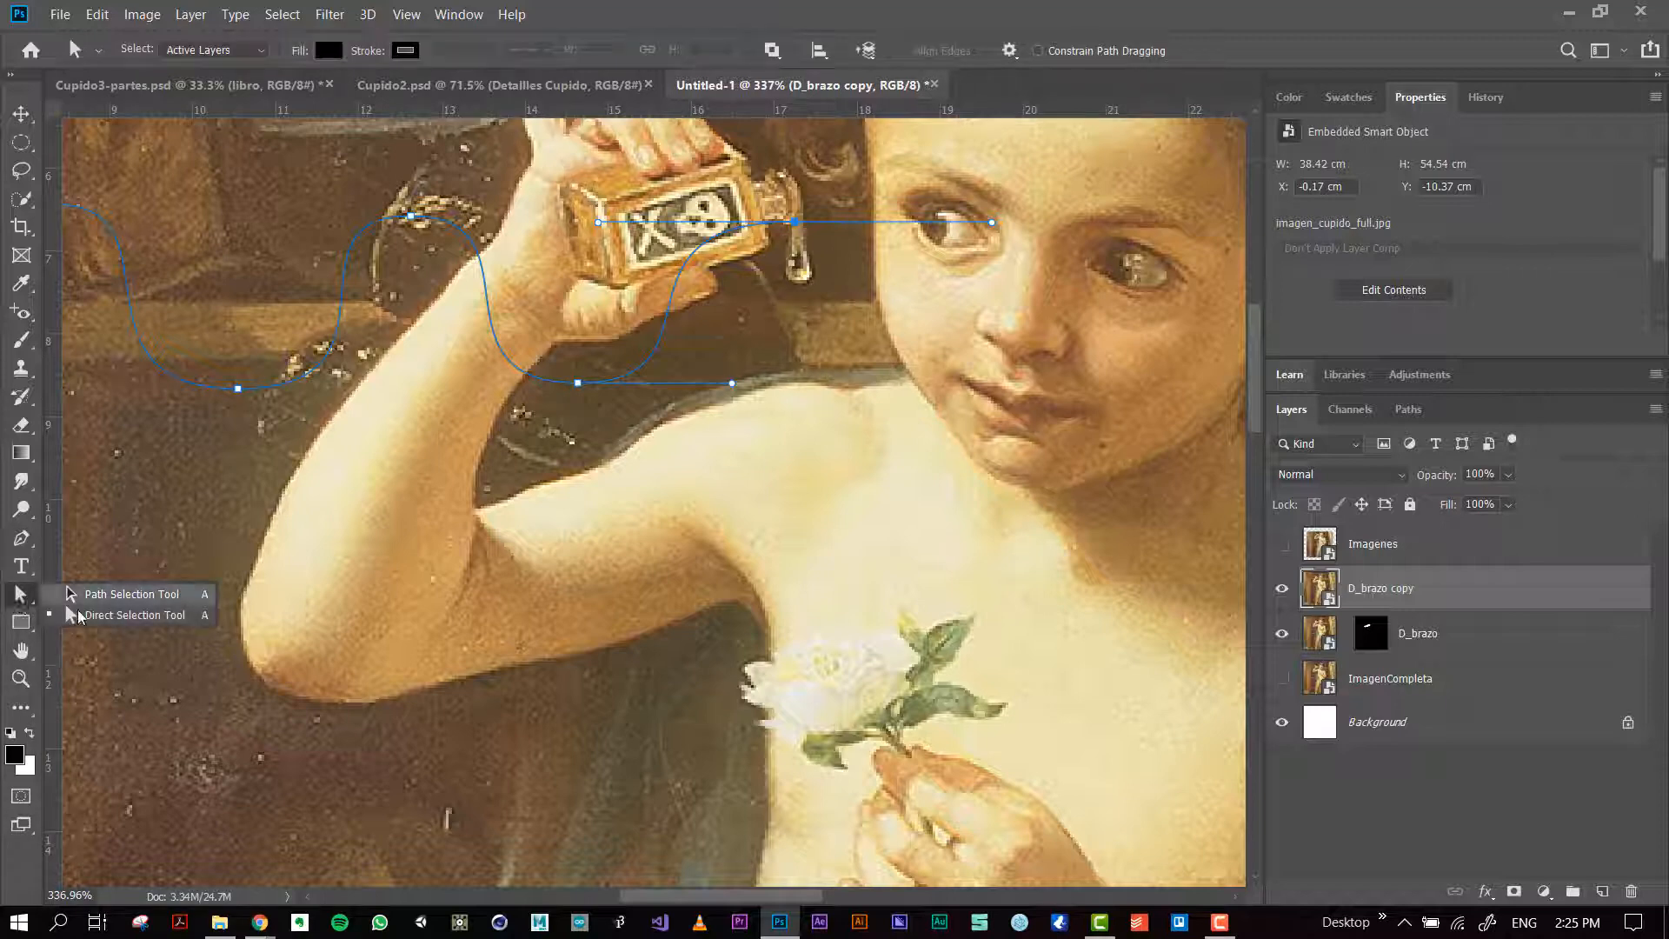
click(98, 617)
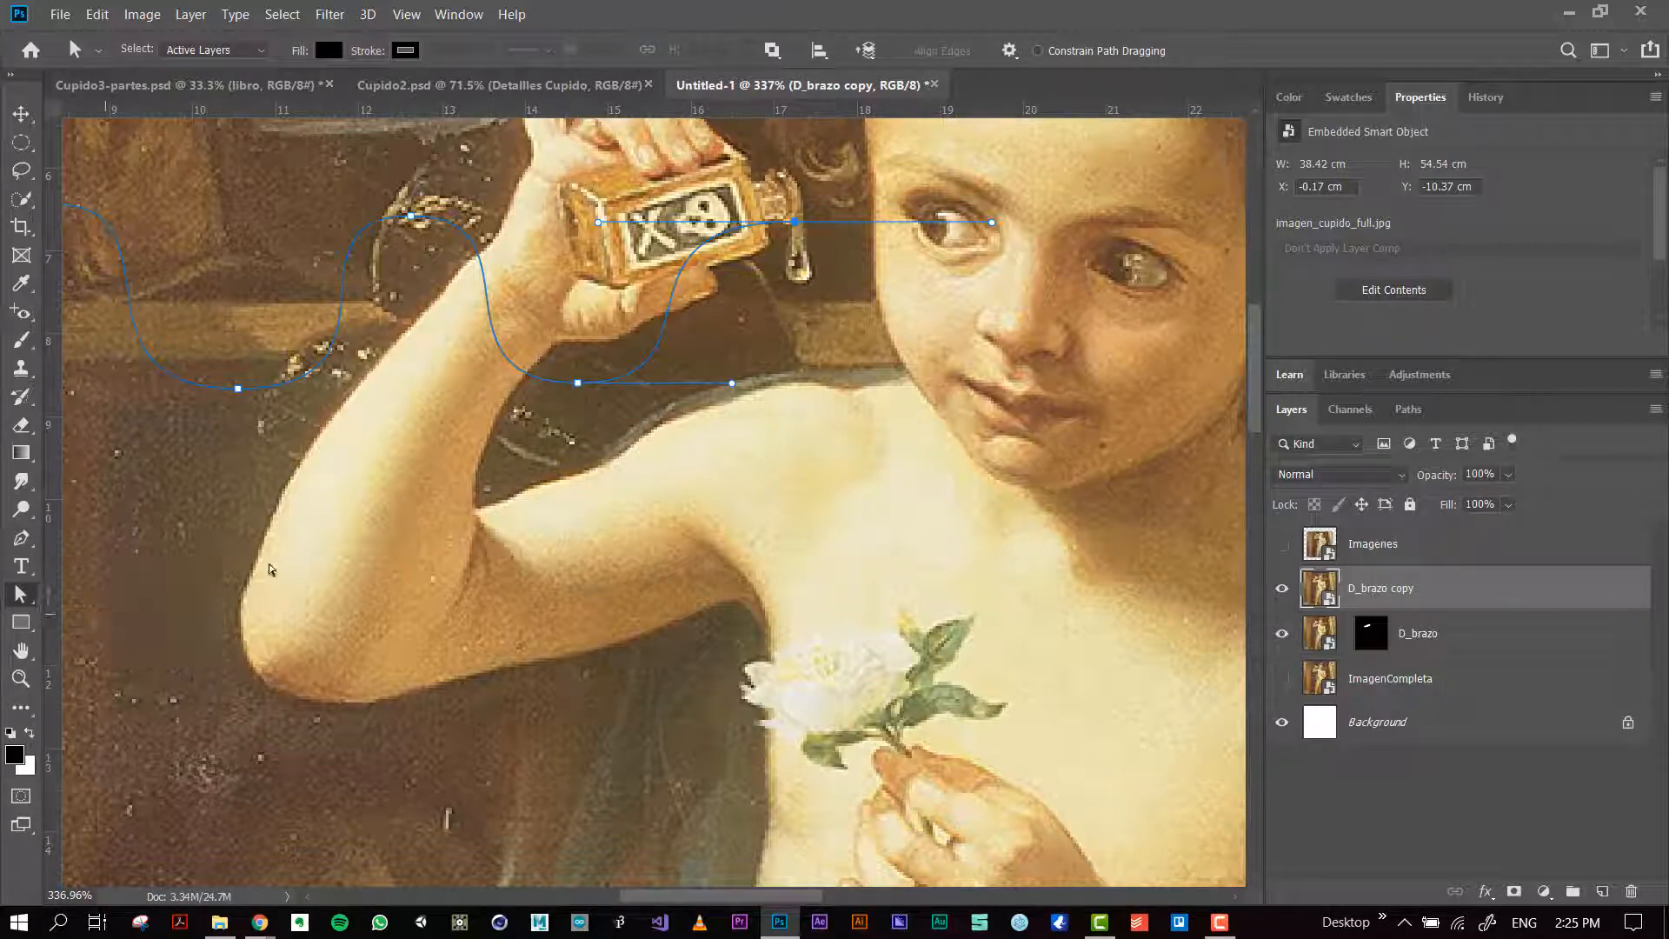
drag(735, 390, 659, 375)
mouse_move(998, 225)
mouse_down()
mouse_move(963, 292)
mouse_move(979, 223)
mouse_up()
key(p)
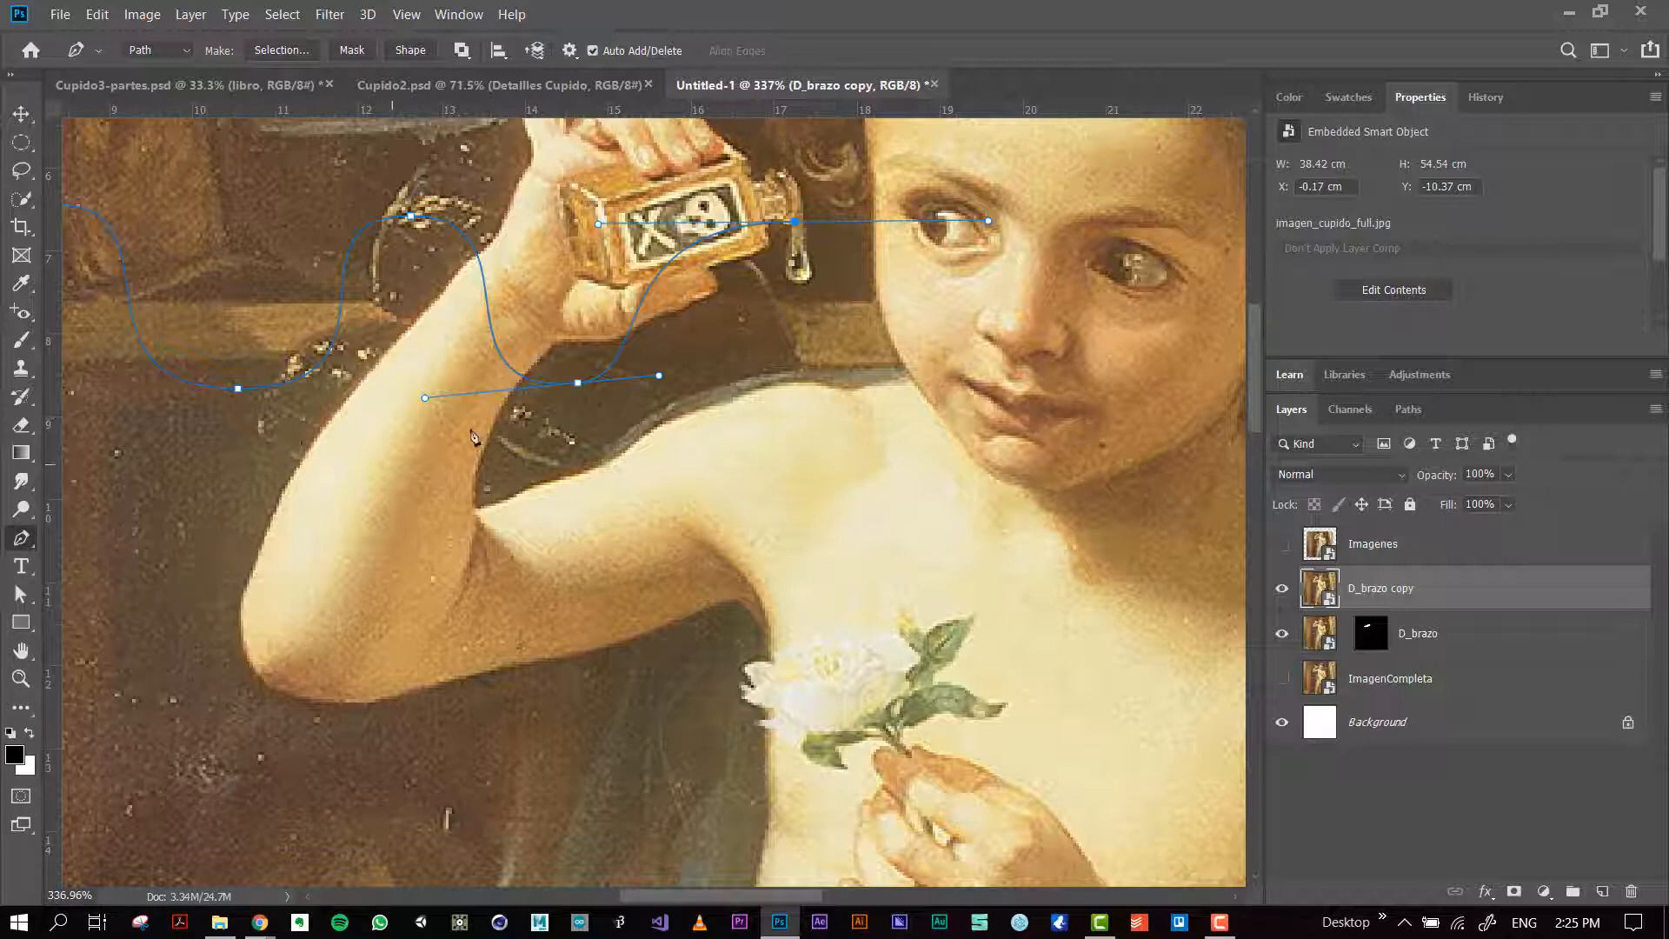
Step: Redirect the curve handles of the wavy path's last three anchor points with the Pen tool, undoing the final handle change
drag(580, 385, 618, 418)
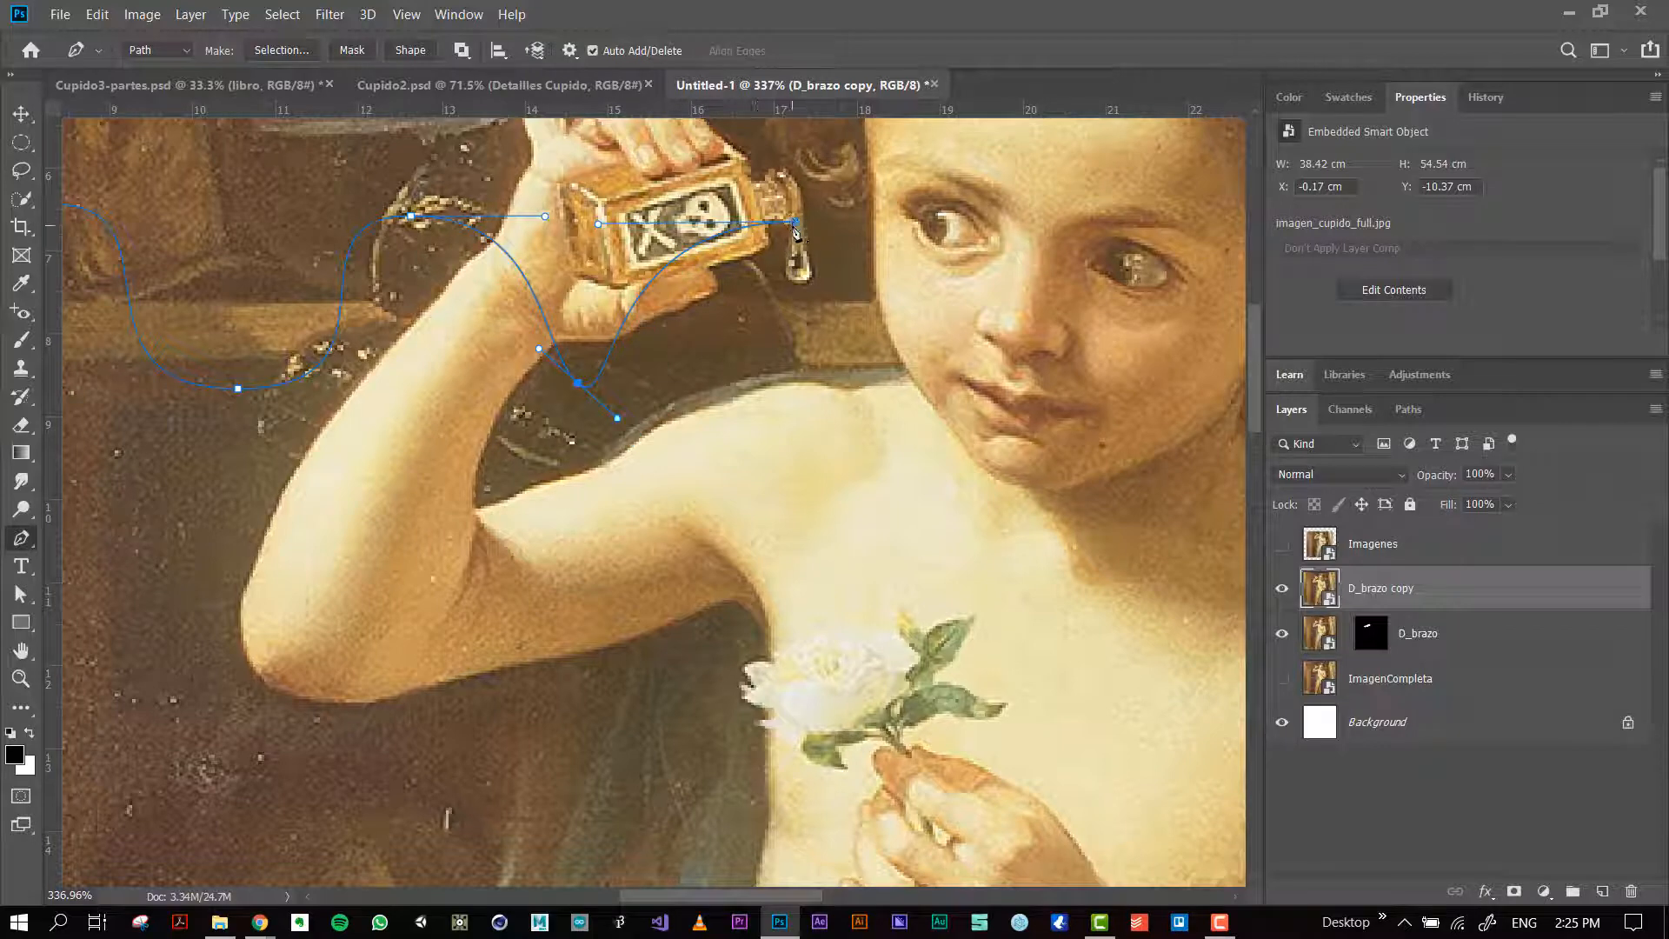
drag(795, 223, 898, 219)
drag(585, 215, 546, 210)
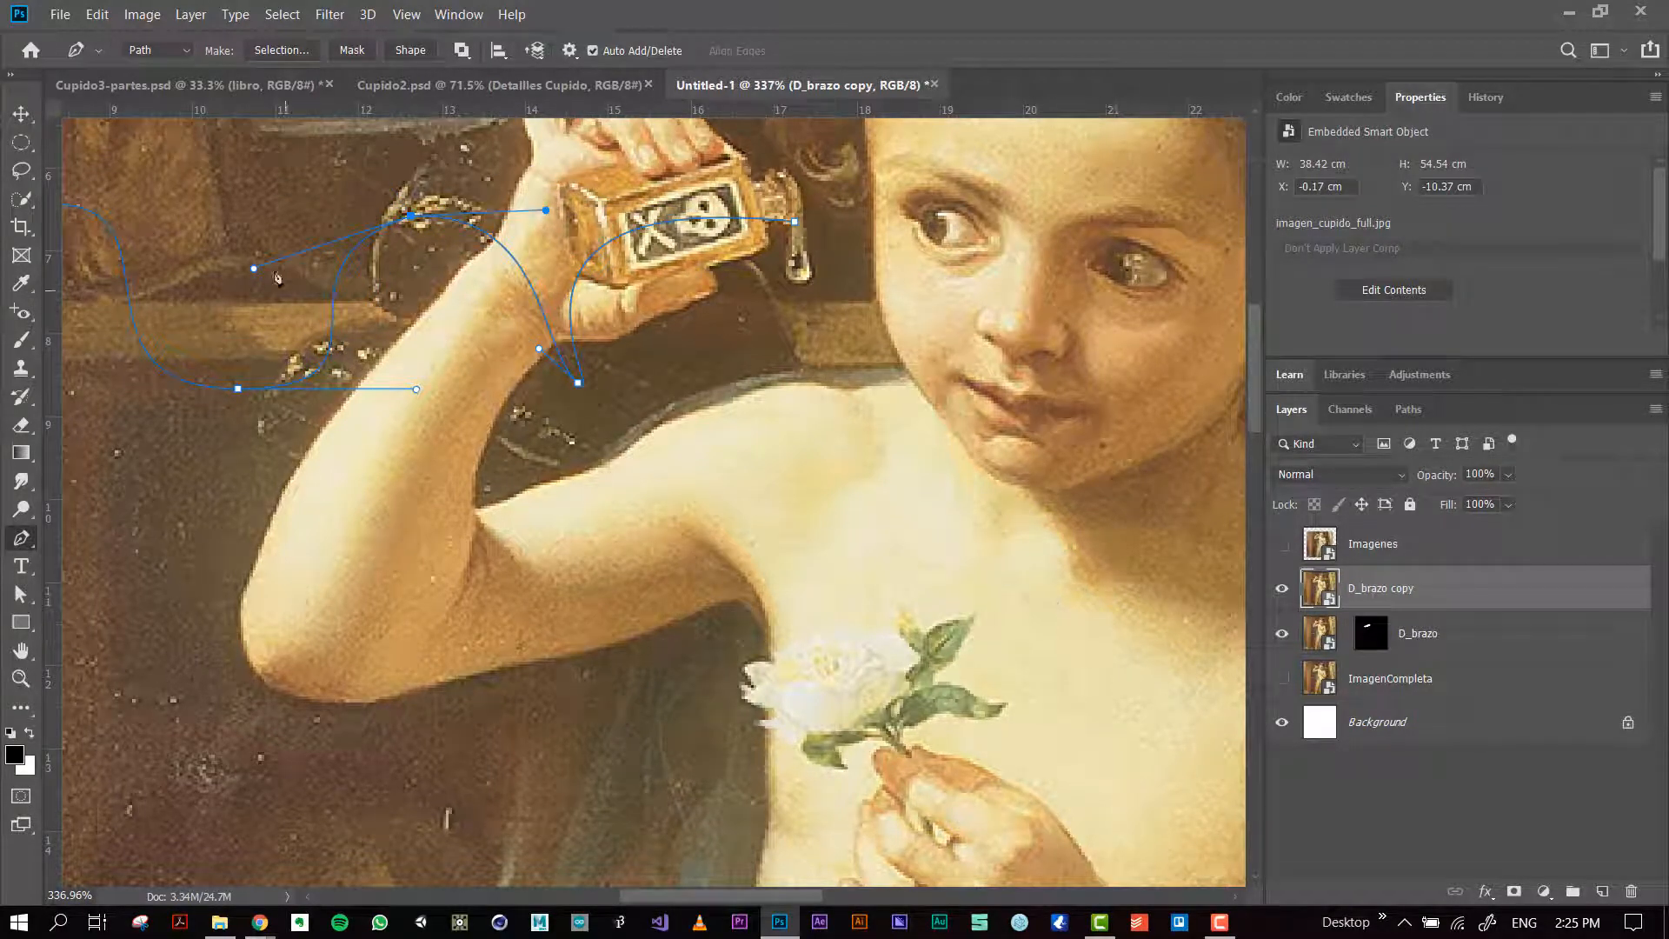
key(ctrl+z)
Step: Convert the wavy path into a selection and deselect it
right_click(493, 402)
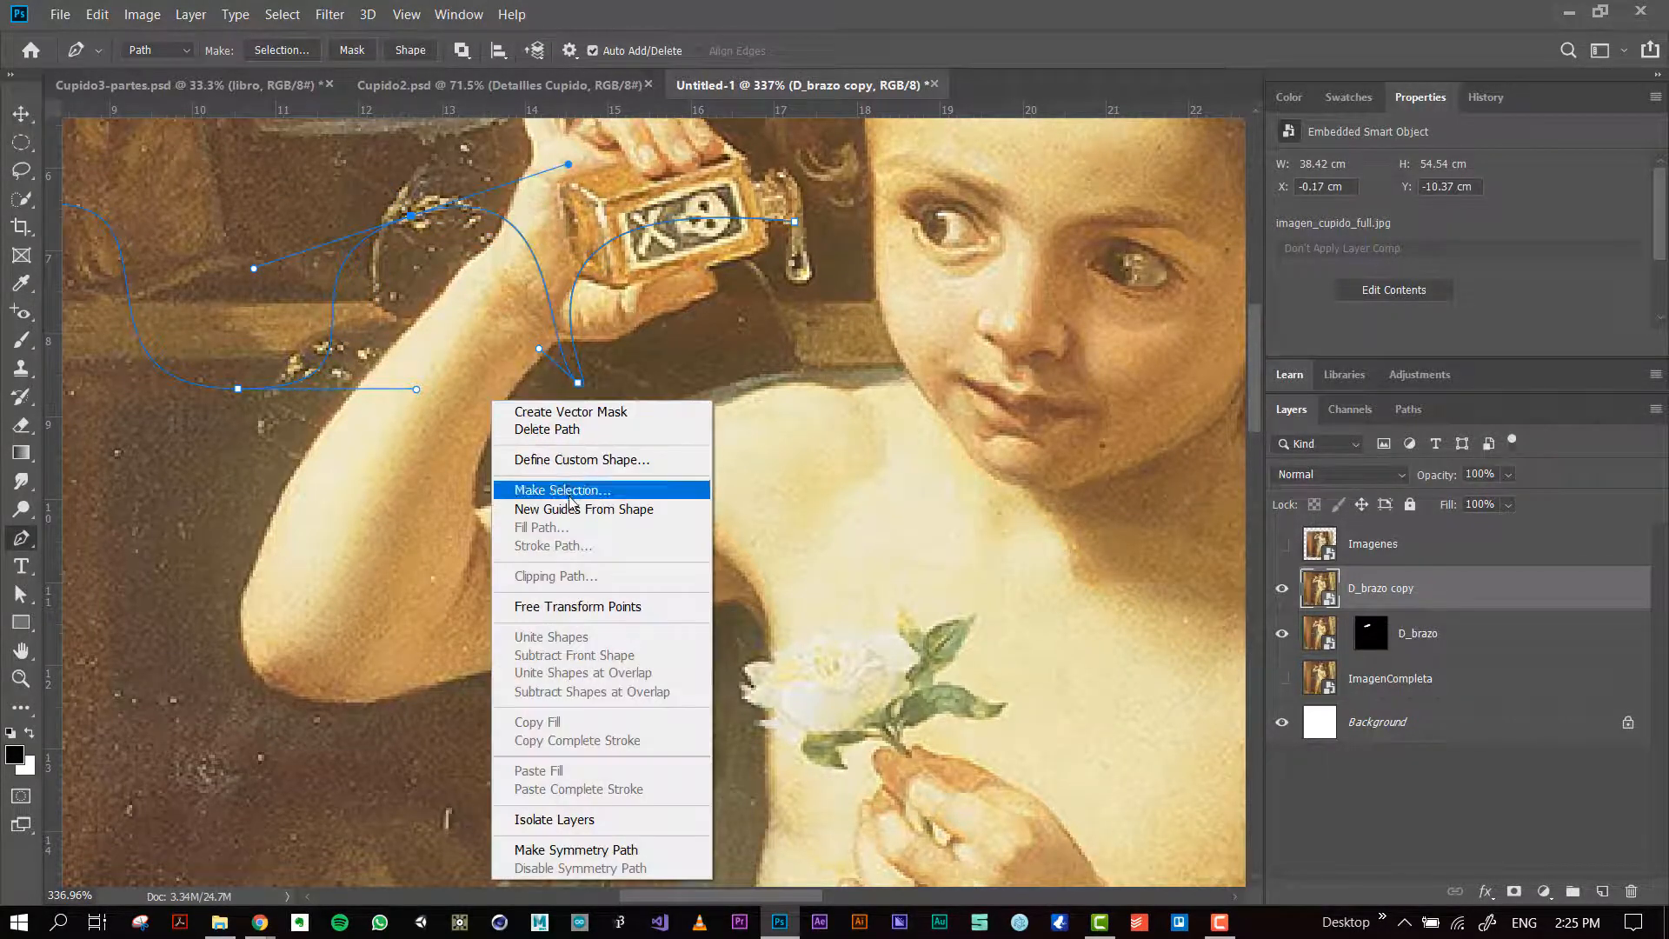
click(570, 491)
key(Return)
key(ctrl+d)
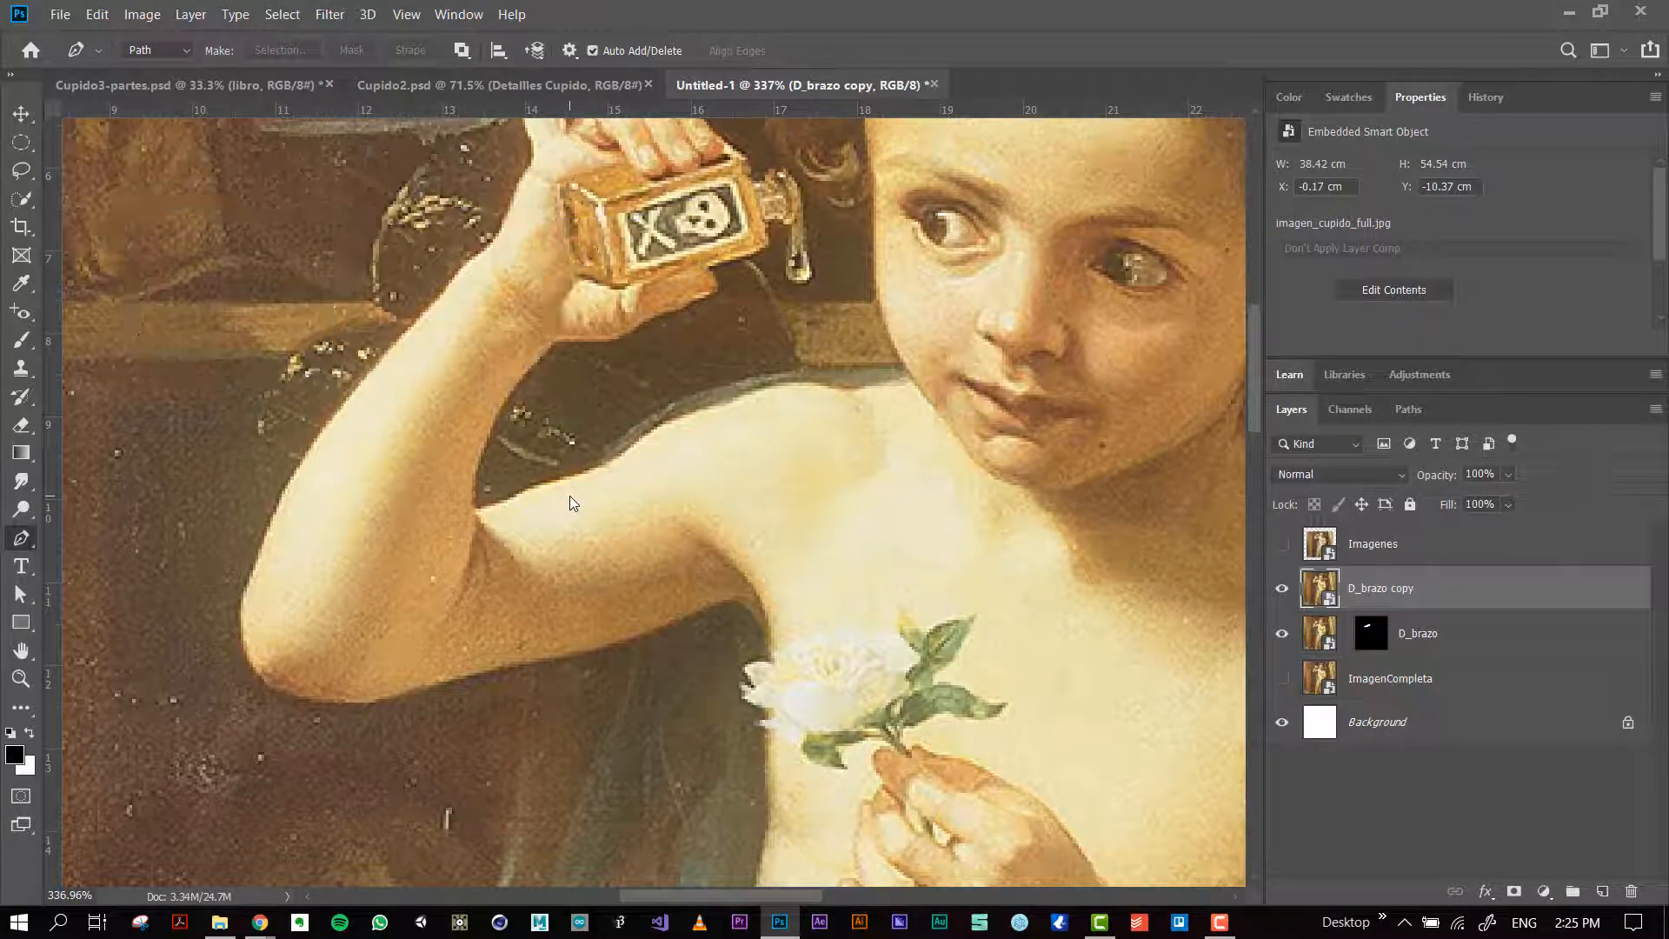
Step: Trace a Pen path from the inner elbow crease around the bent elbow to the outer forearm, redoing the second anchor point
drag(420, 547, 625, 476)
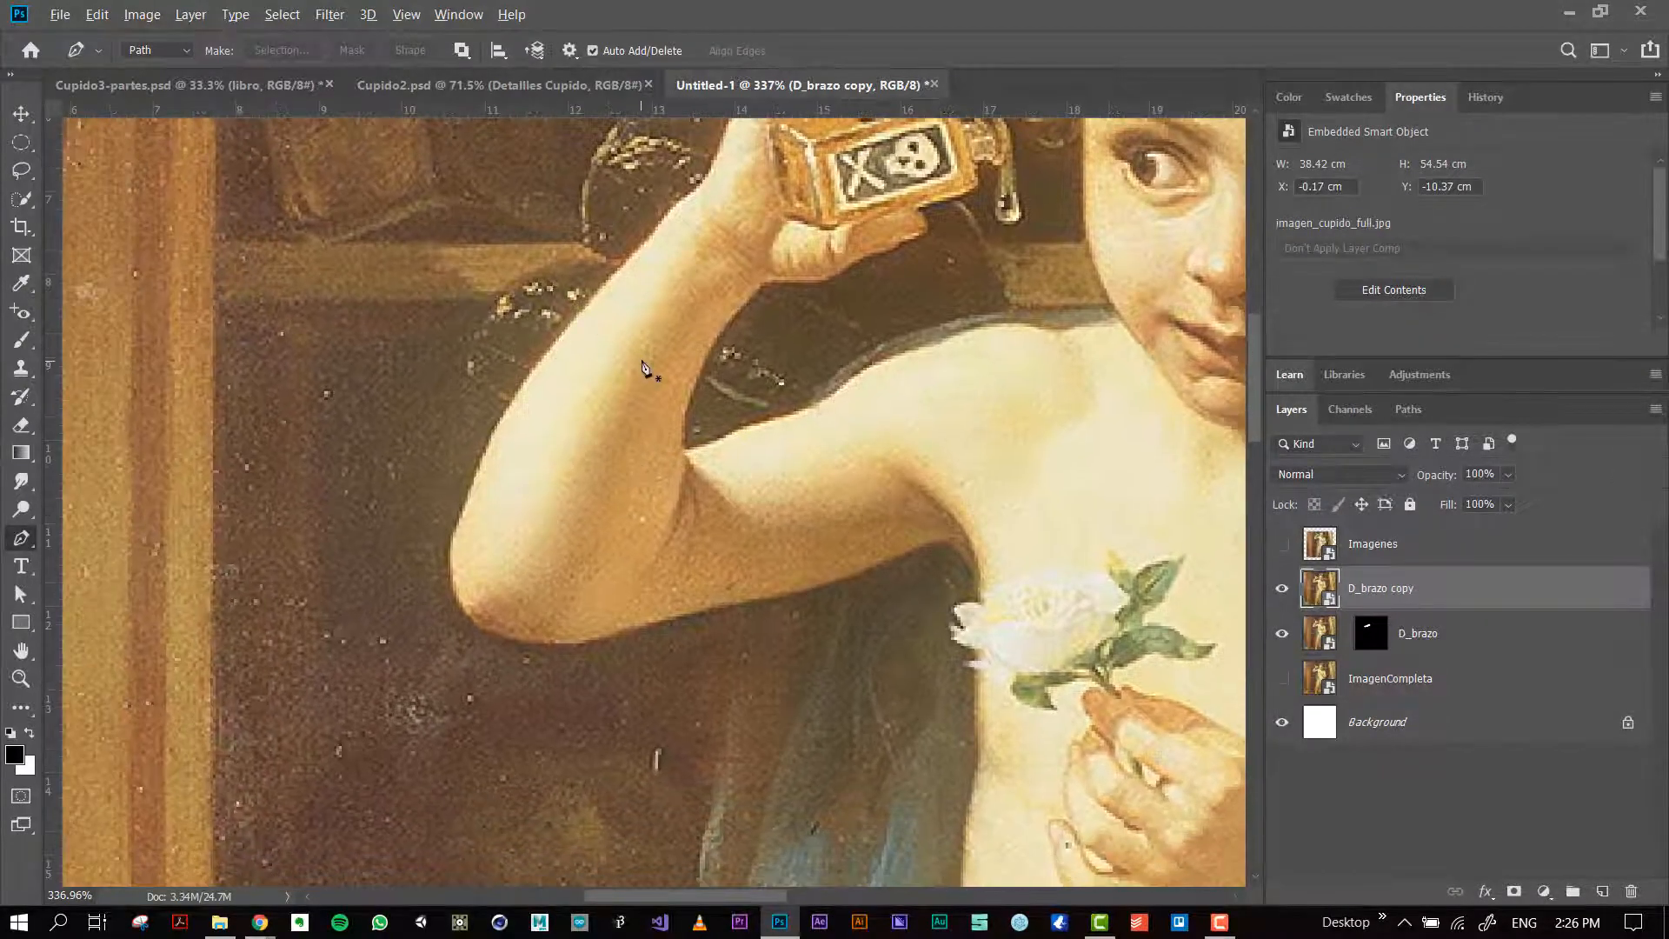
scroll(644, 369, up, 1)
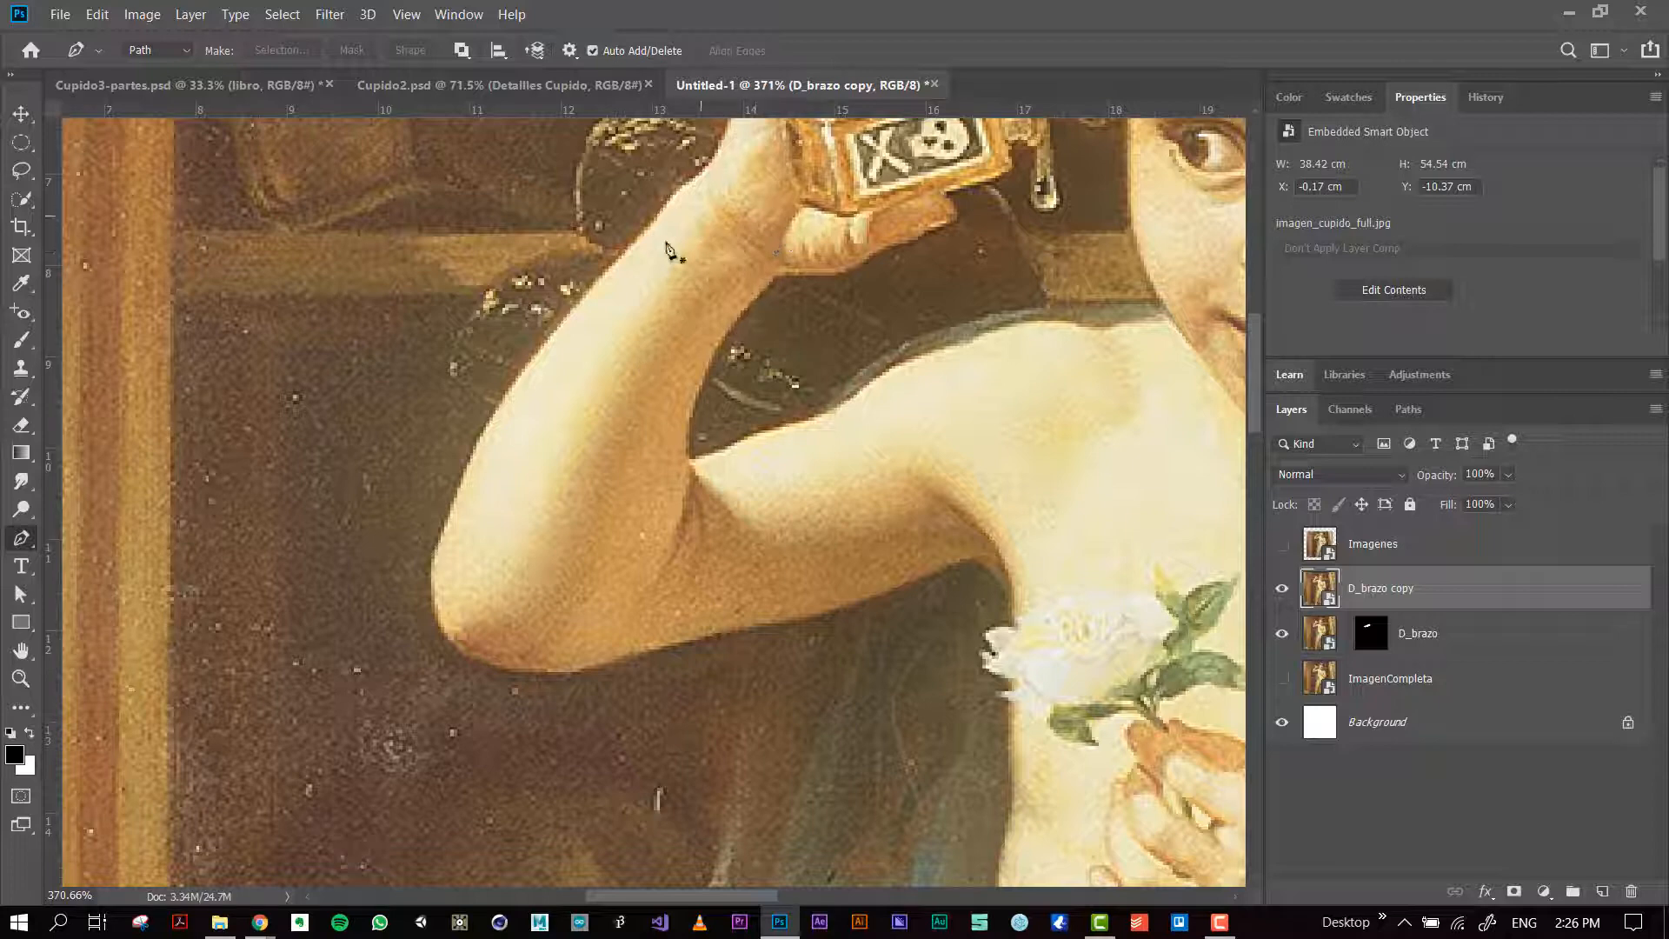
drag(672, 448, 720, 411)
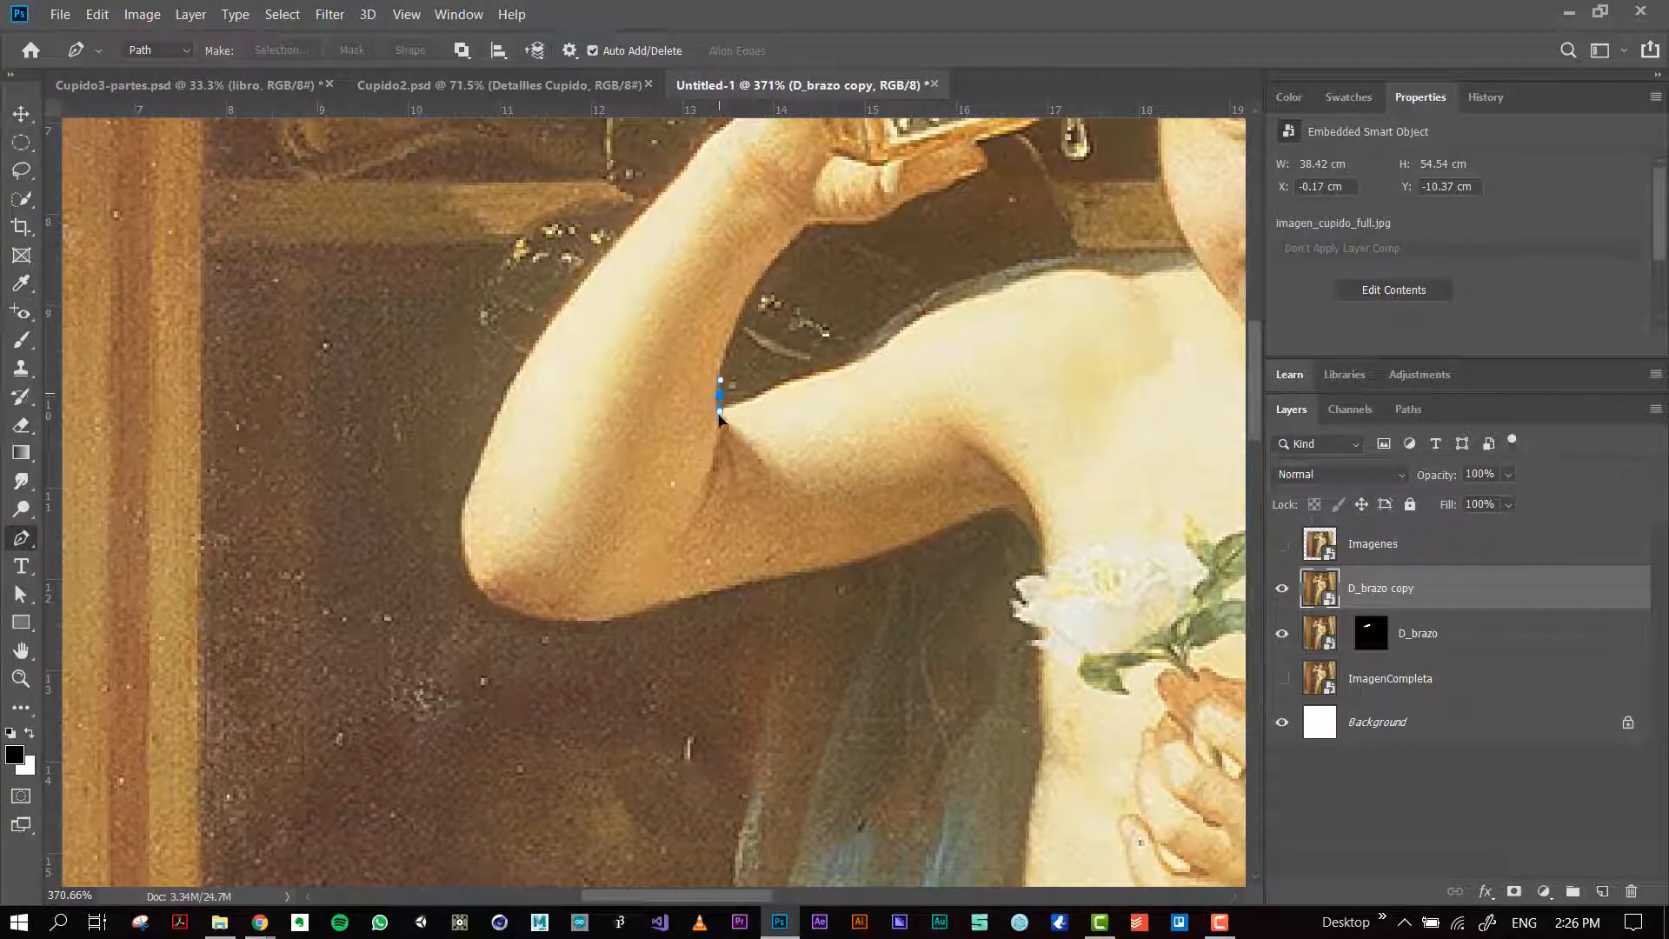
drag(707, 481, 689, 537)
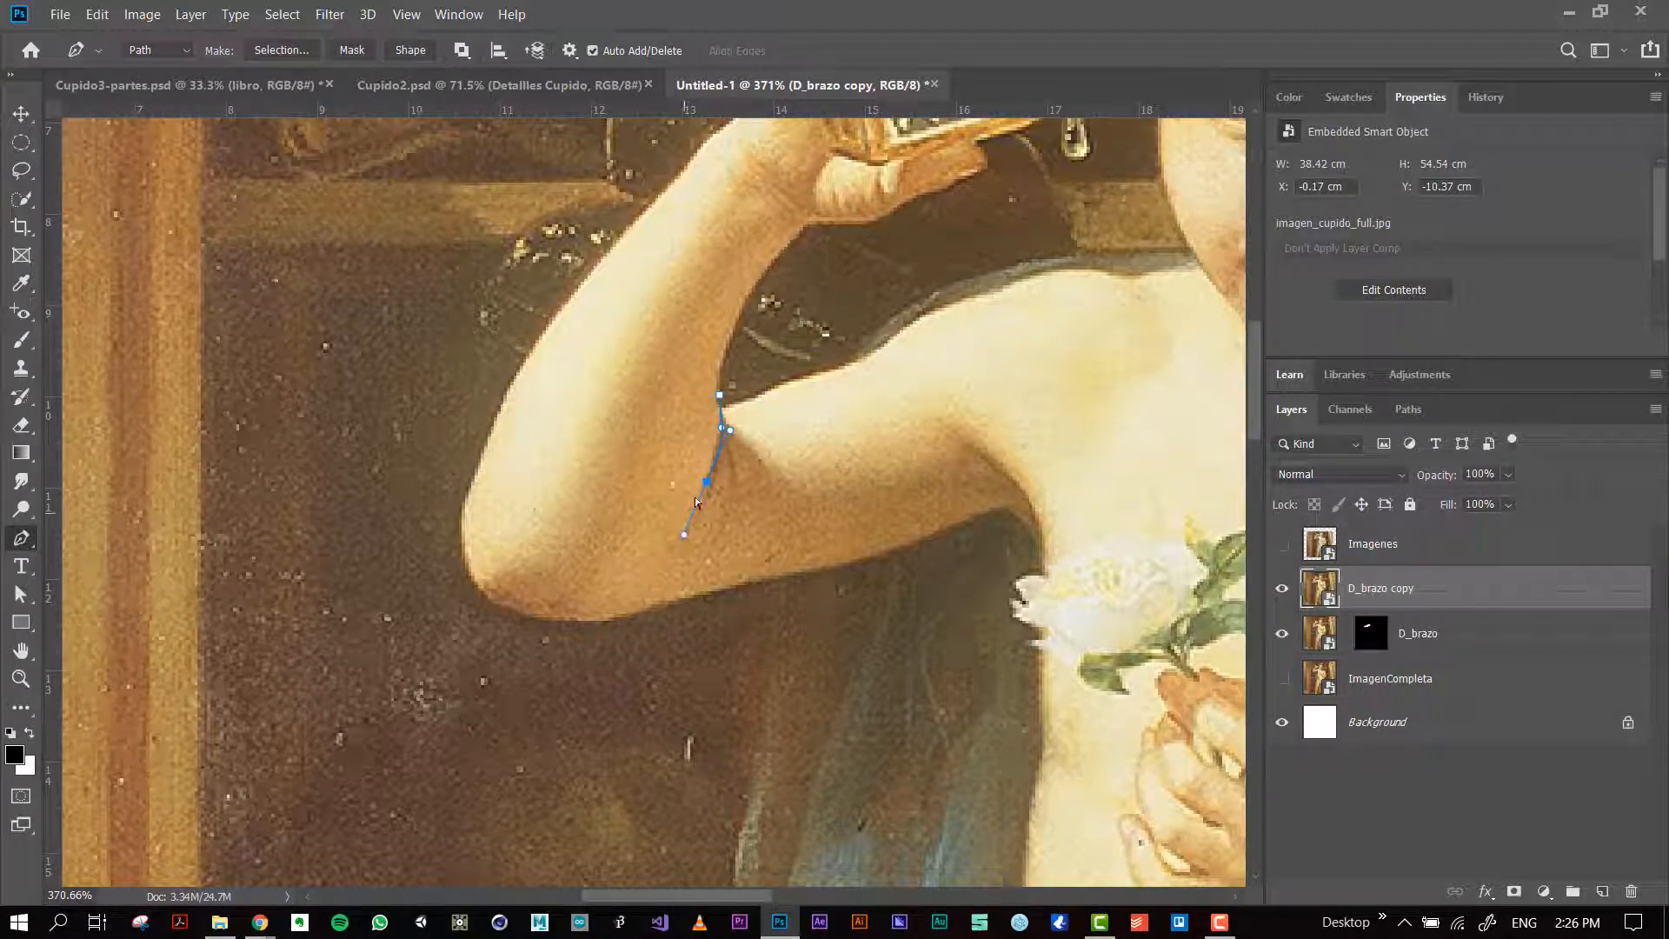
key(ctrl+z)
drag(701, 499, 673, 559)
drag(569, 623, 528, 617)
drag(469, 558, 459, 500)
click(478, 465)
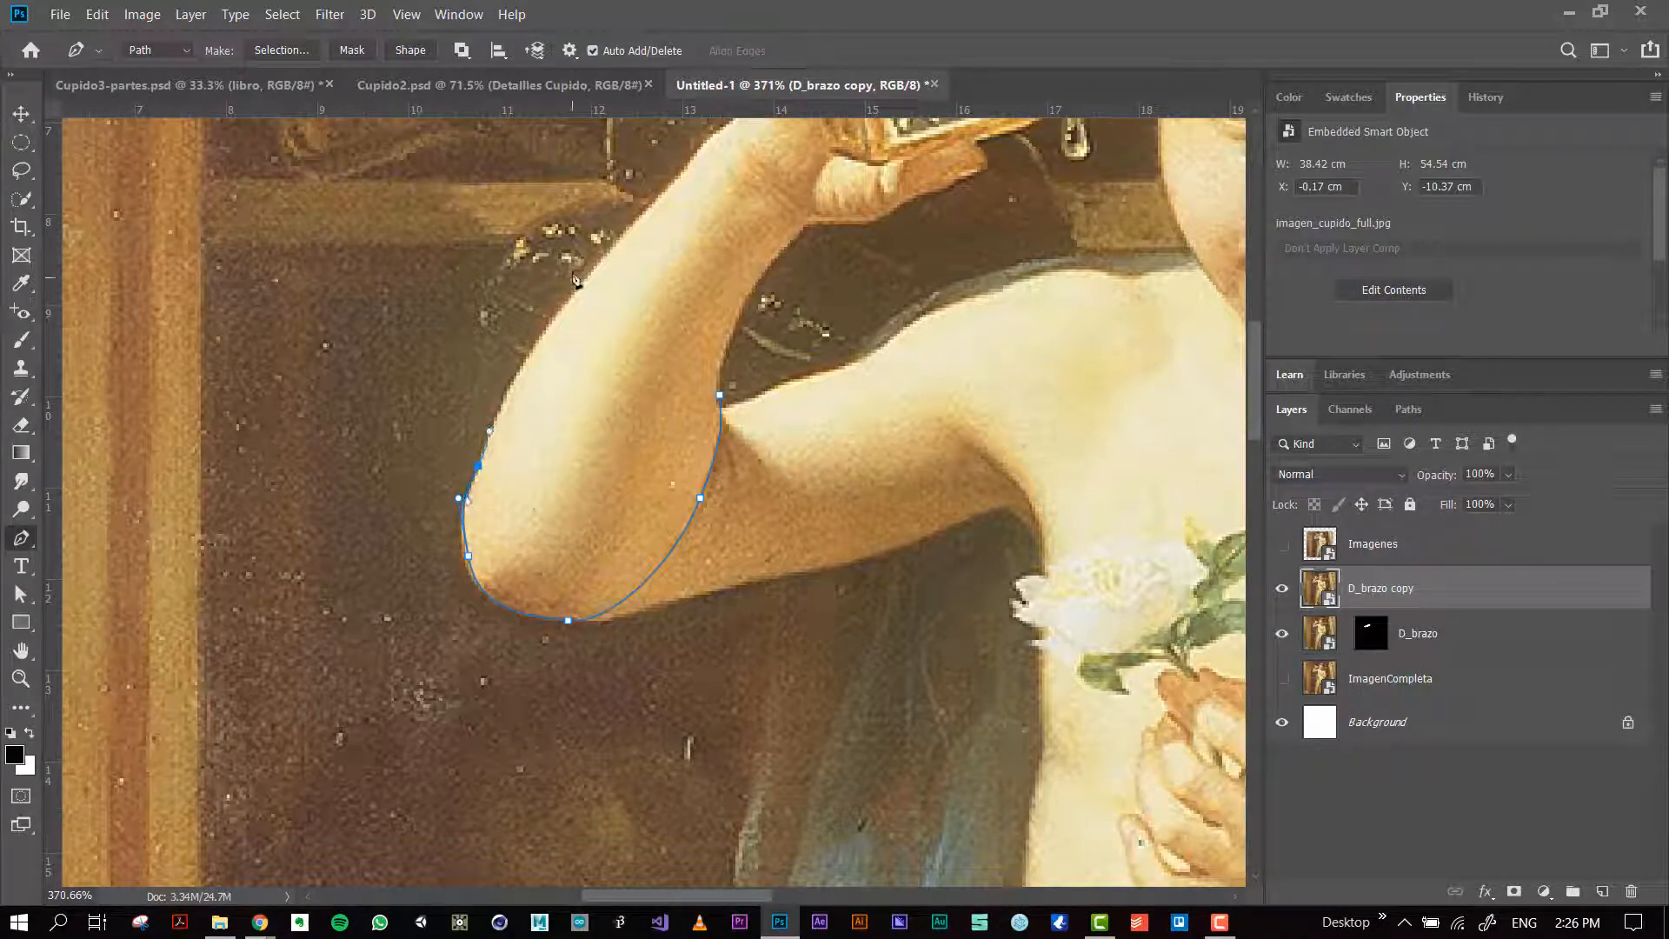
Step: Continue the Pen path up the outer forearm, across the wrist and down the inner forearm, closing it at the starting point
drag(585, 278, 519, 461)
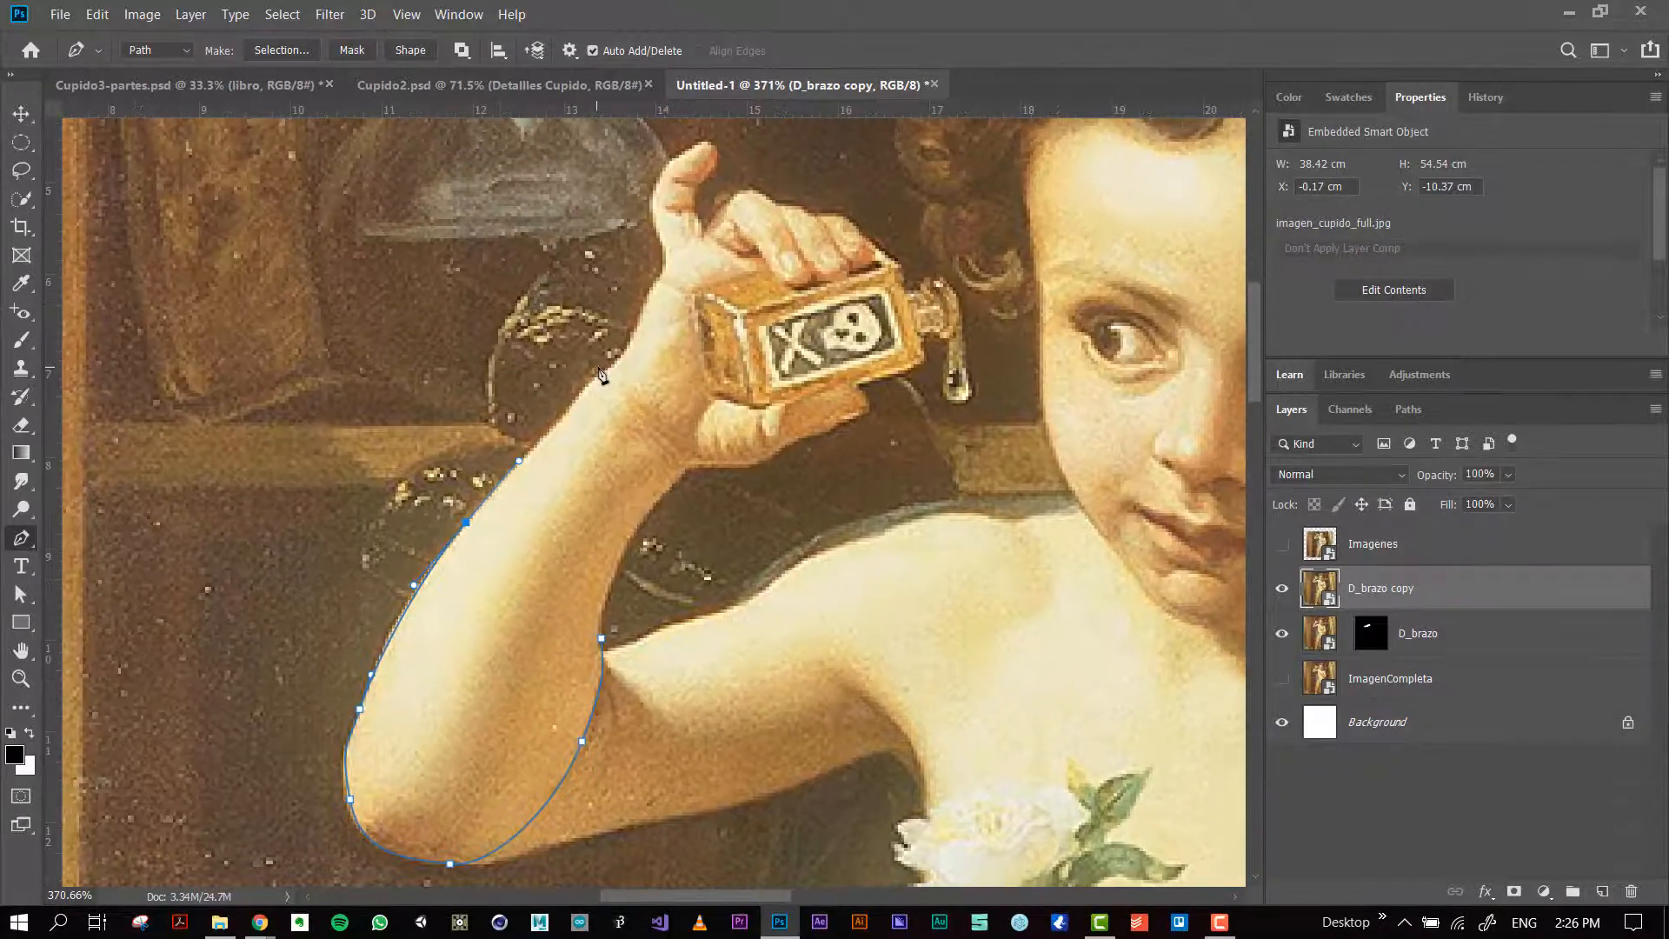
click(608, 369)
drag(675, 380, 696, 401)
drag(692, 468, 679, 476)
drag(640, 539, 626, 550)
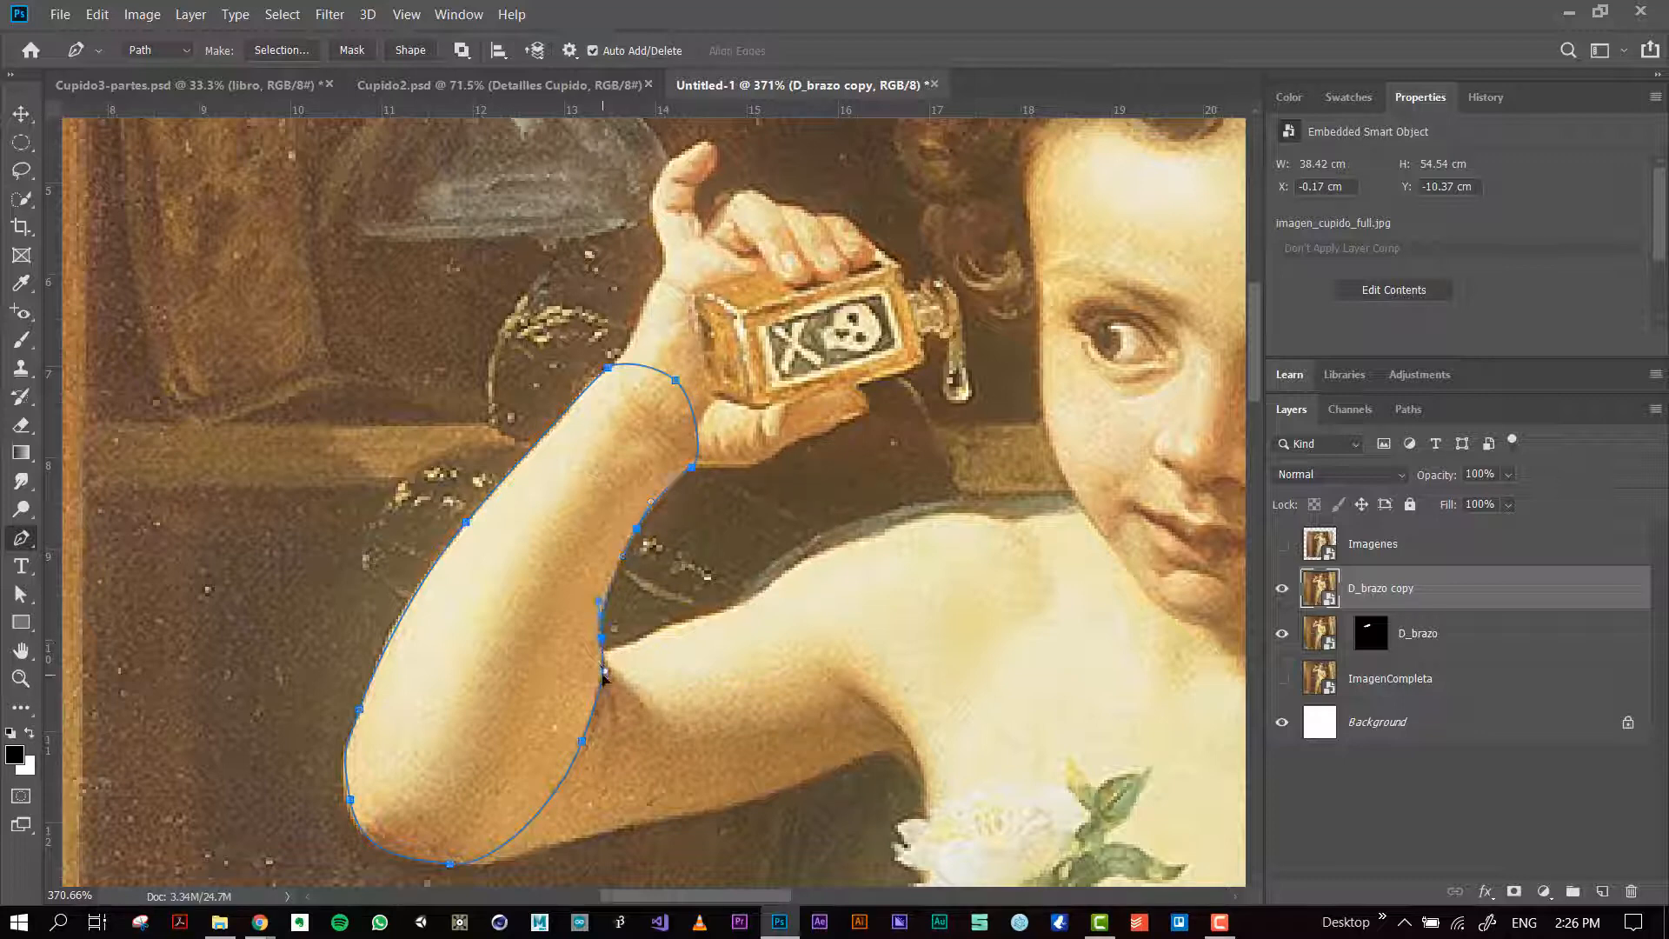
Step: Convert the forearm path into a new selection with a 1-pixel feather and apply it as a layer mask on D_brazo copy
right_click(527, 545)
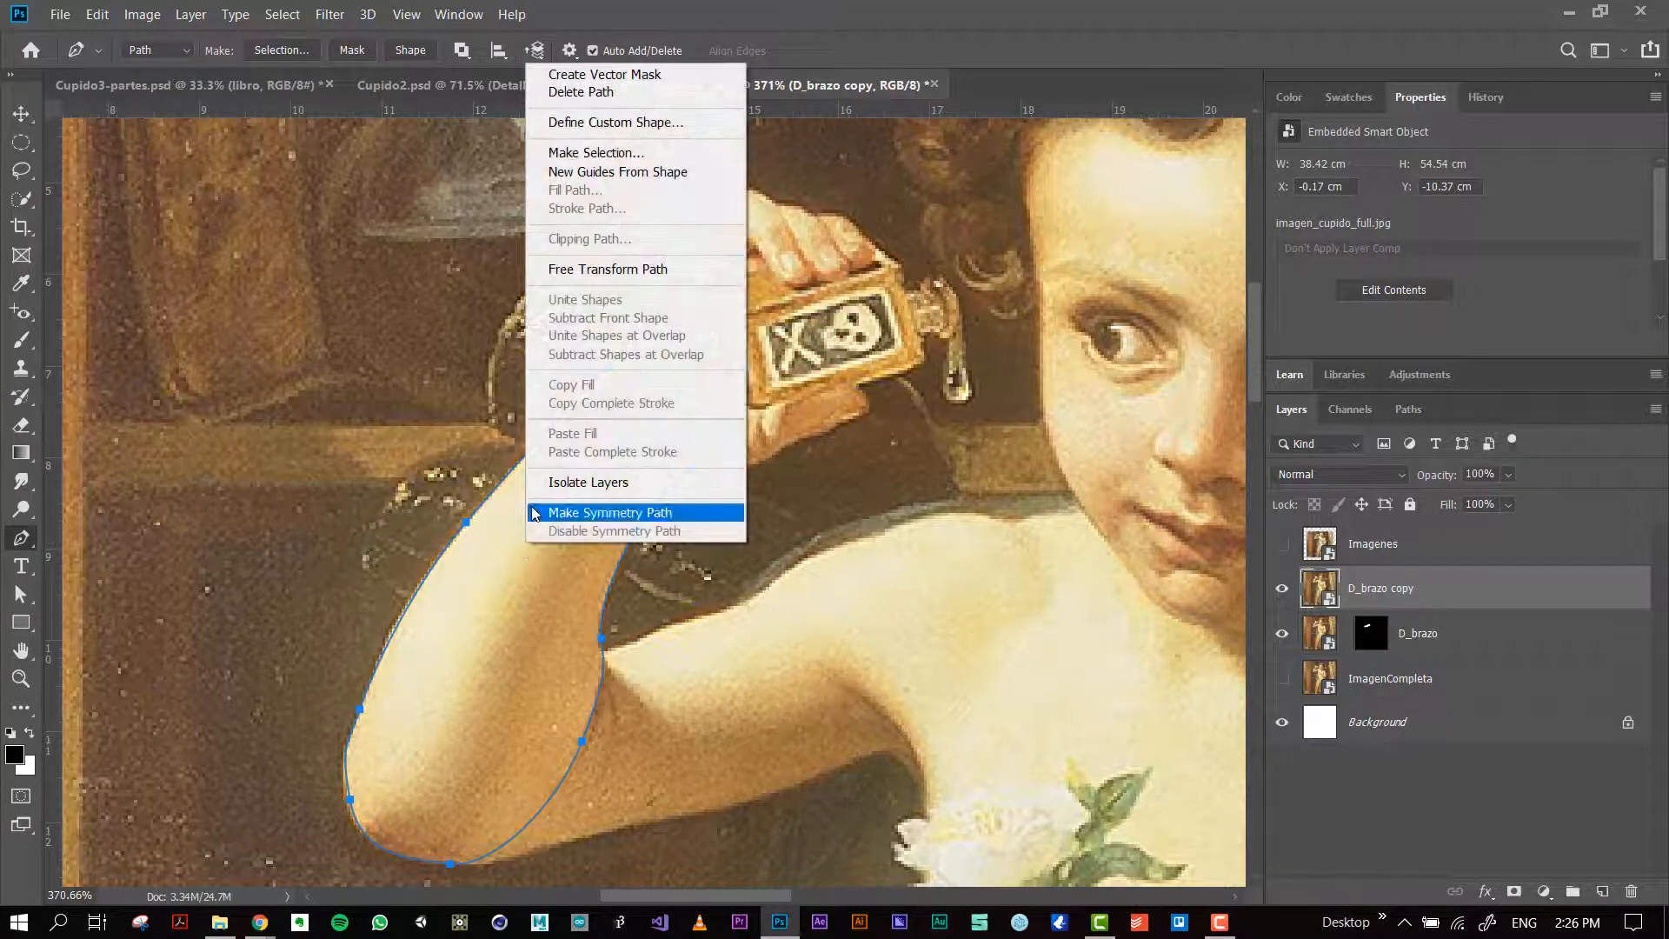
click(595, 153)
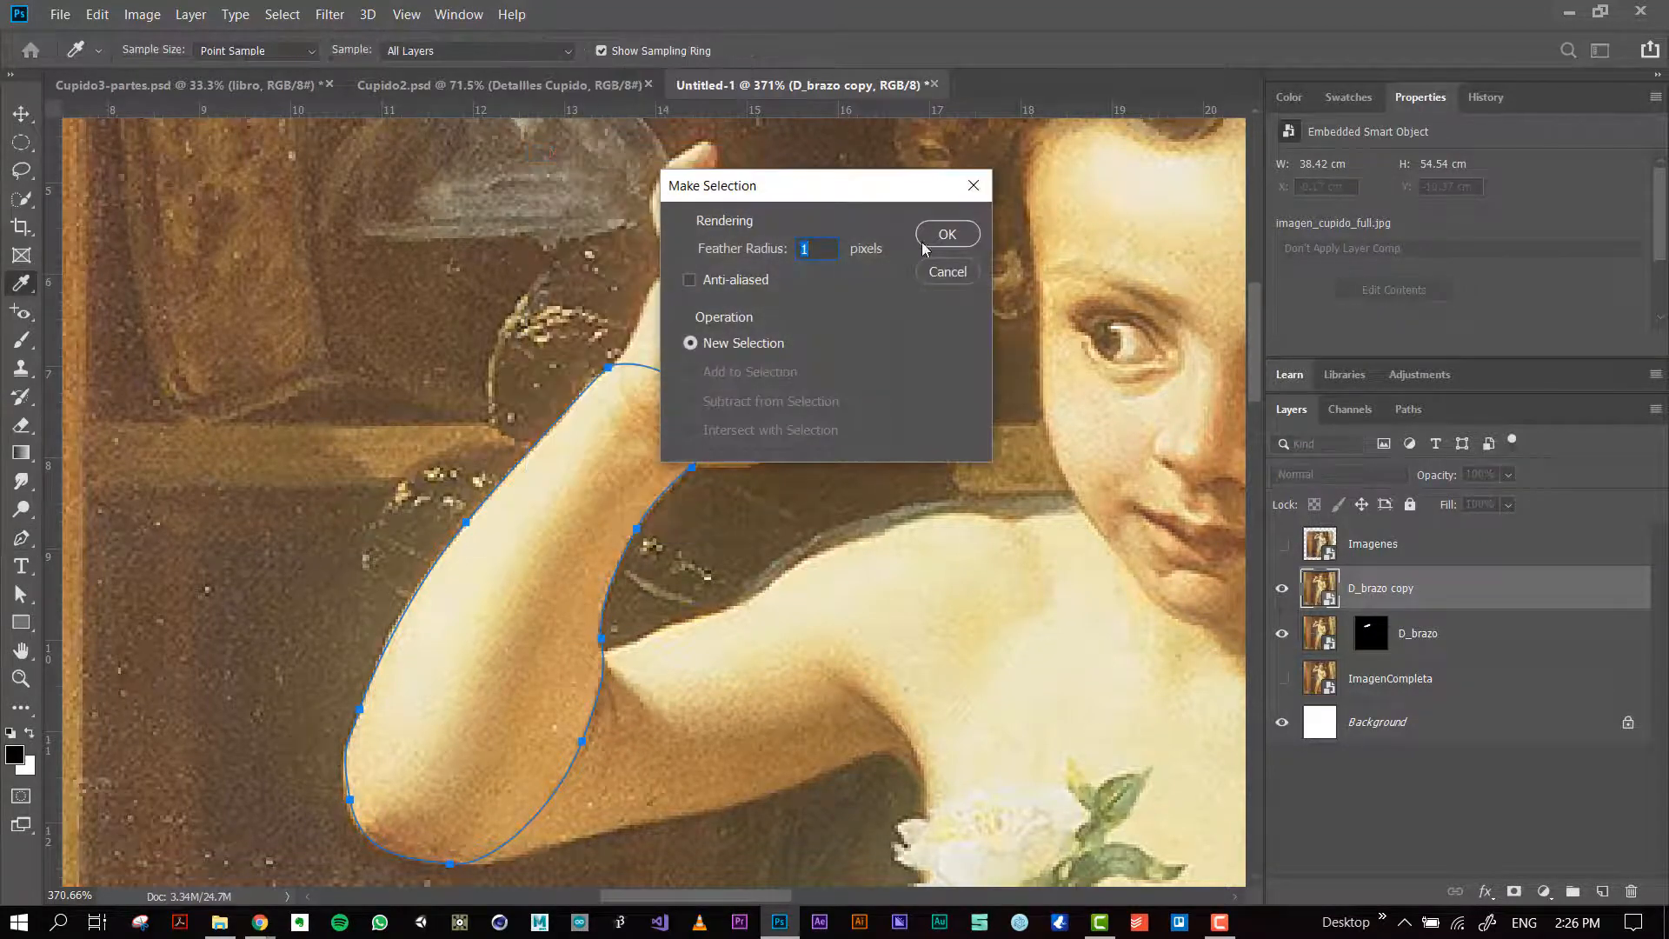
click(948, 235)
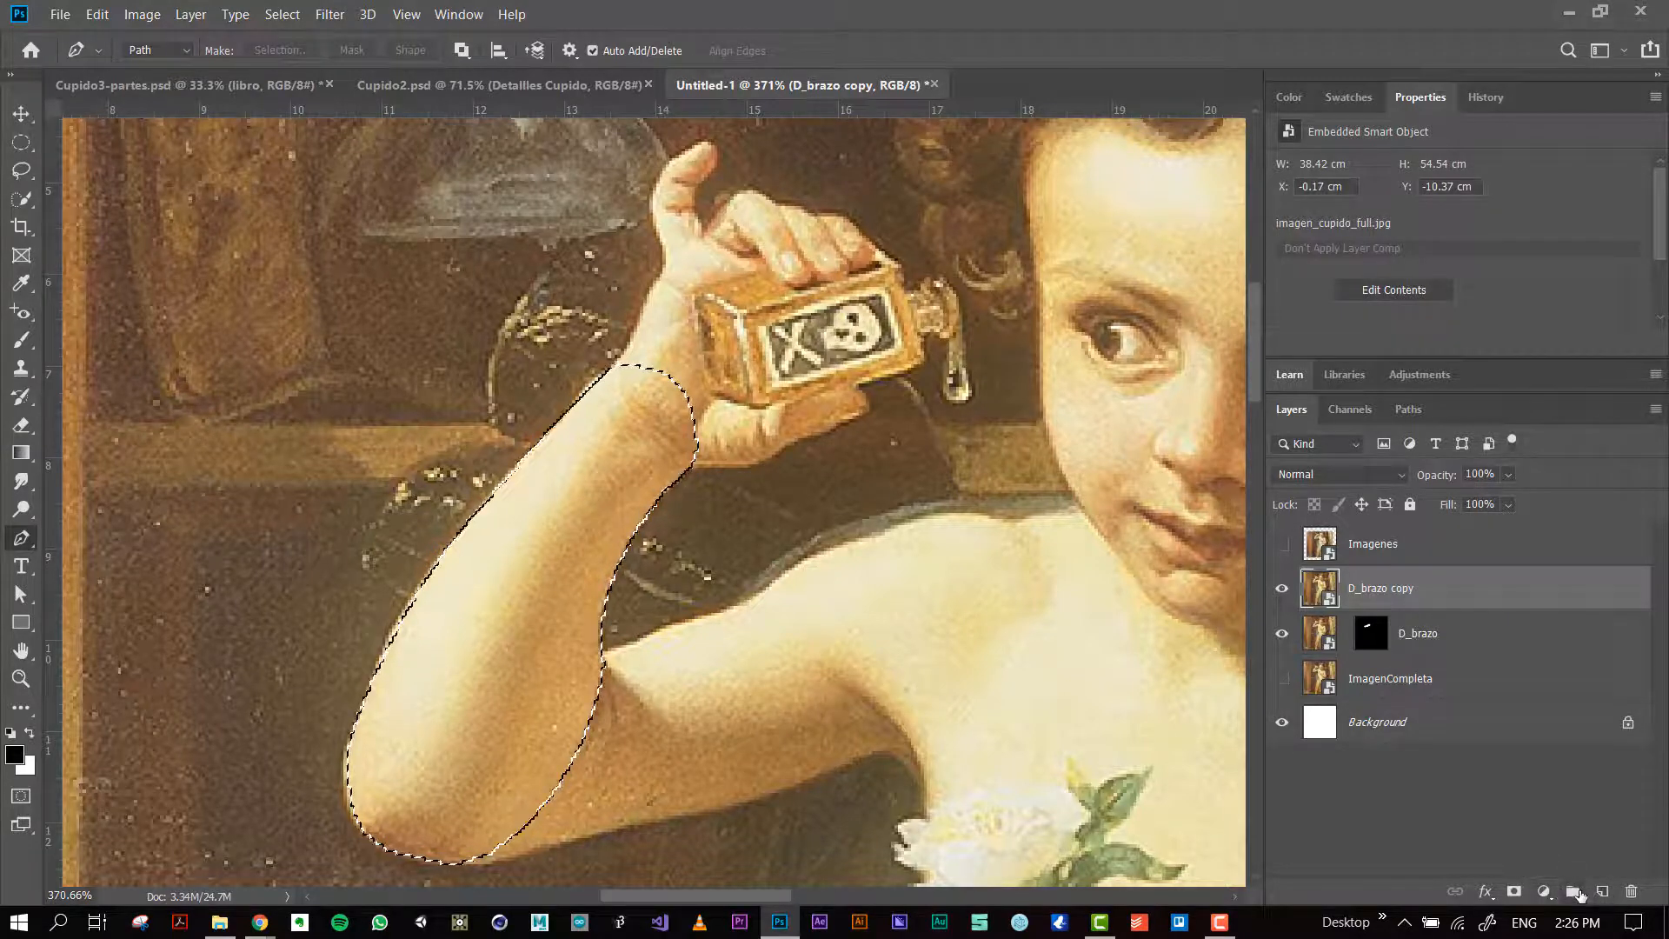
click(1514, 891)
Step: Rename the masked forearm layer D_Antebrazo
double_click(1444, 589)
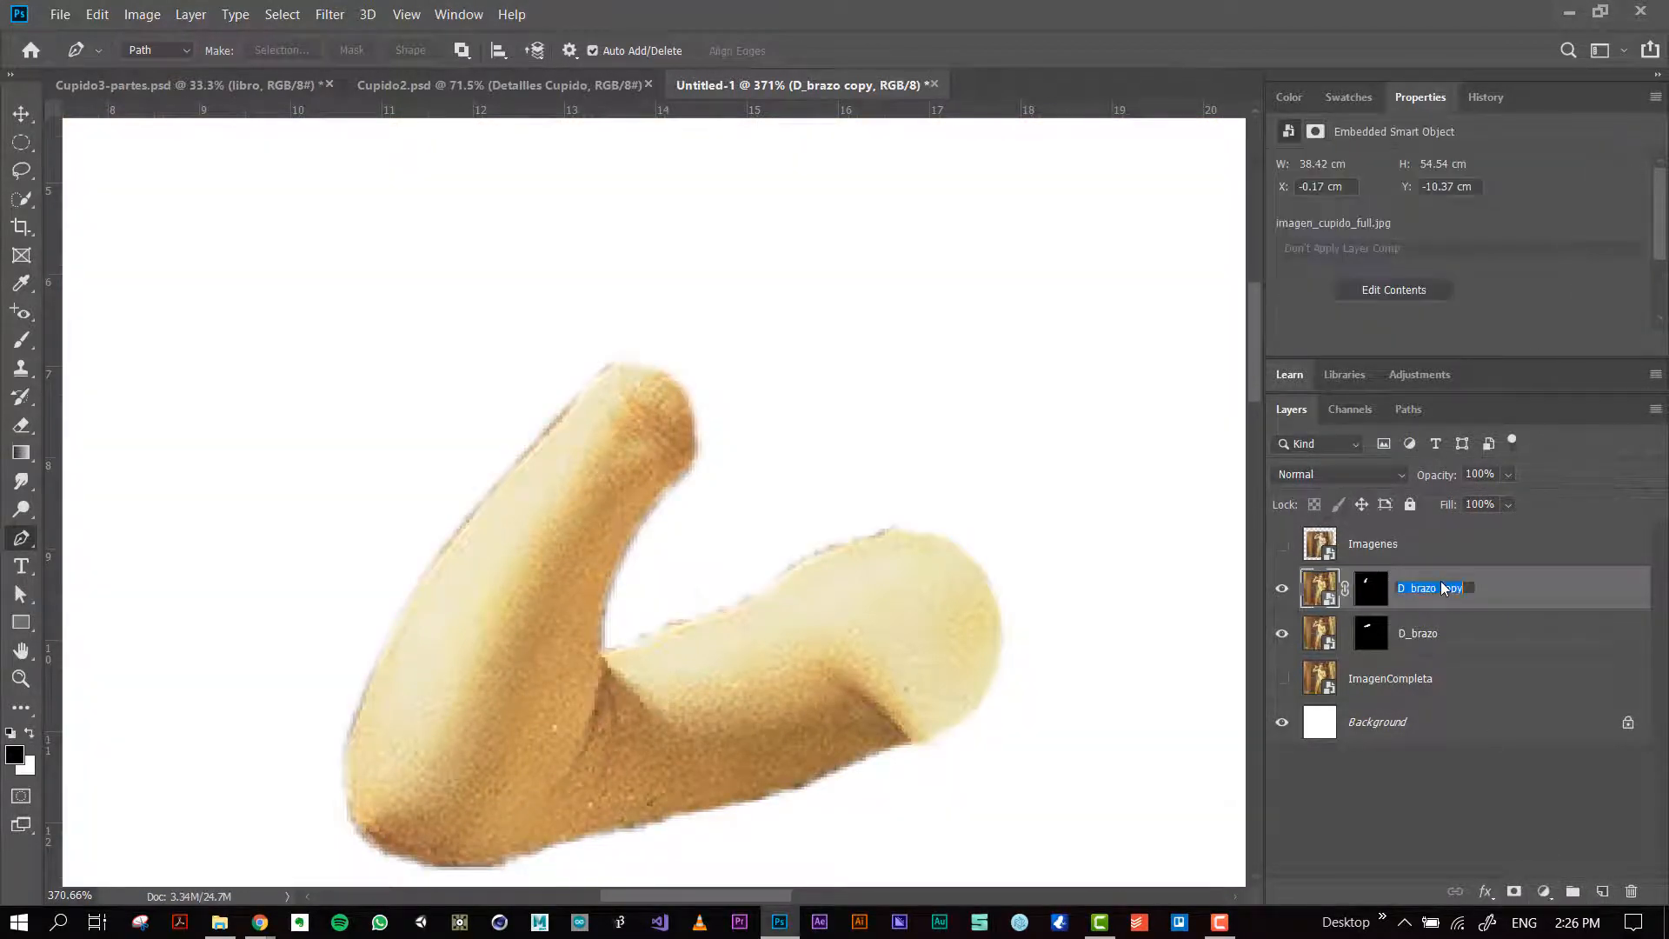
text(Antebrazo)
key(Return)
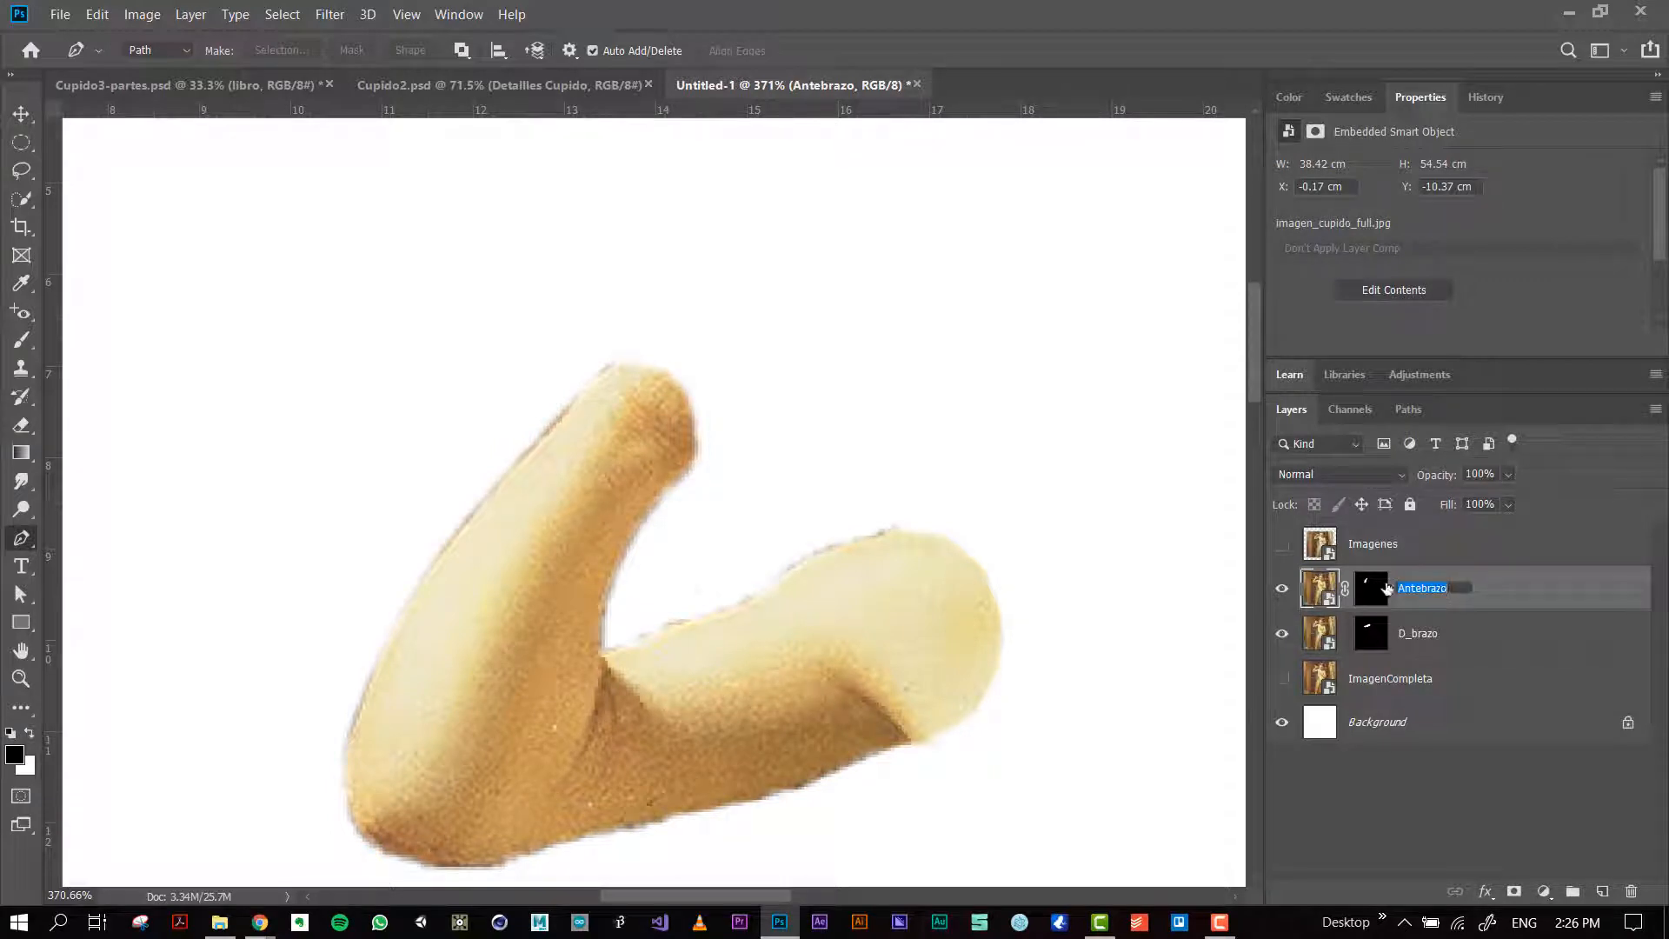
click(1446, 595)
key(Return)
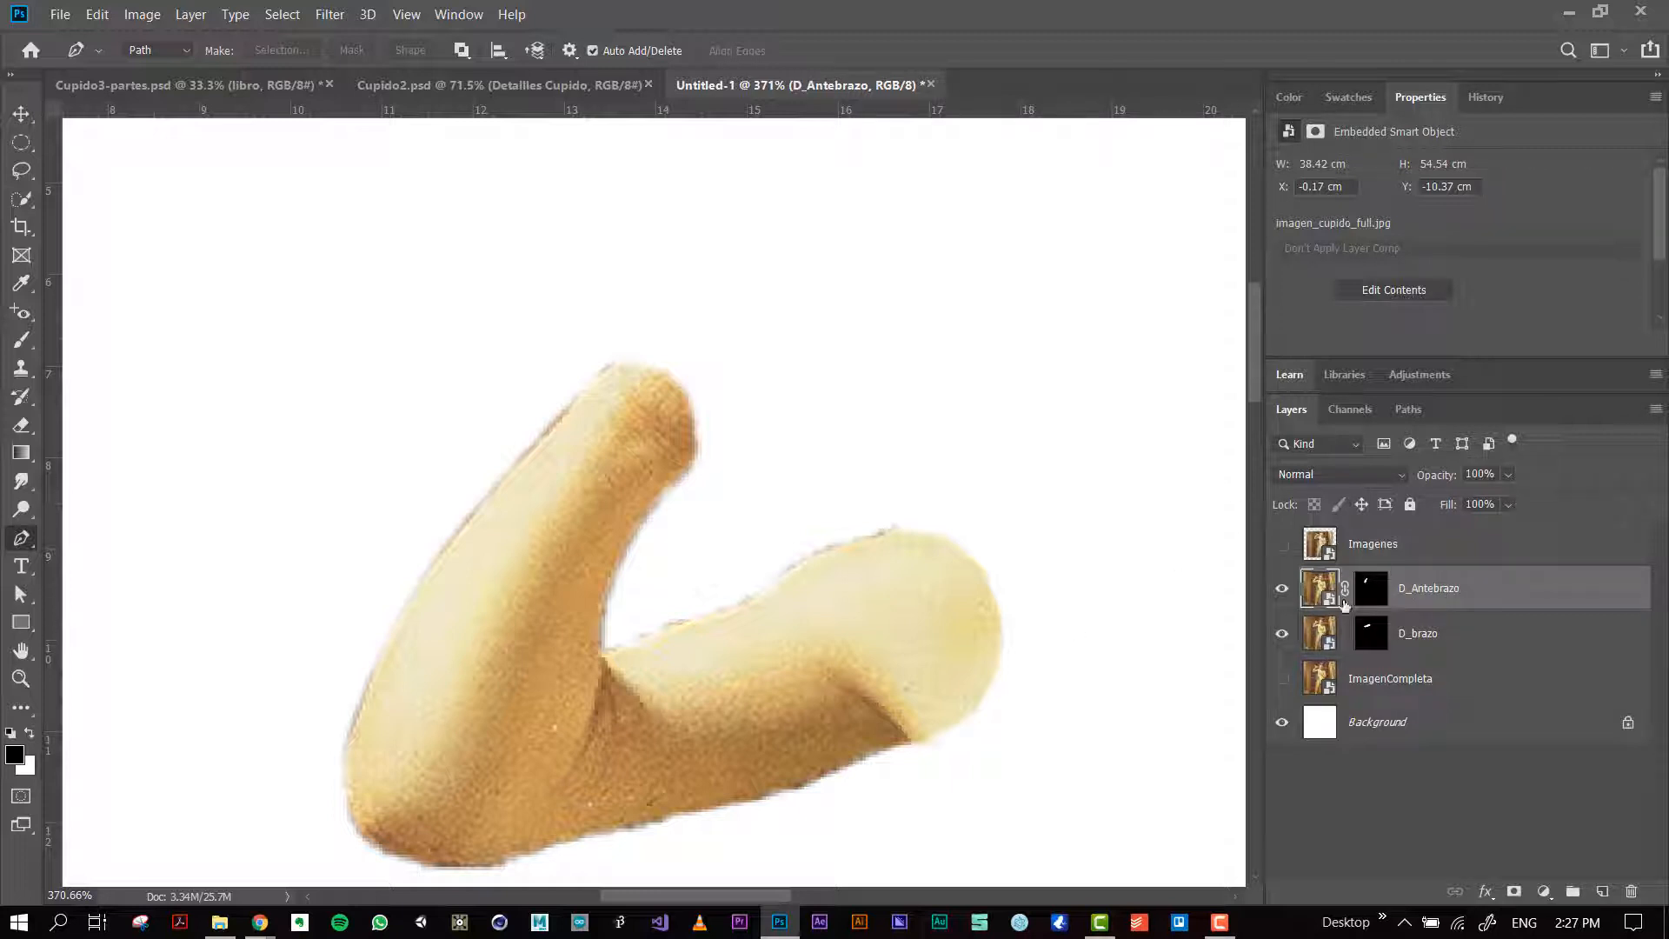
Step: Duplicate the D_Antebrazo layer under the name D_Mano, discarding the first unnamed copy
key(ctrl+j)
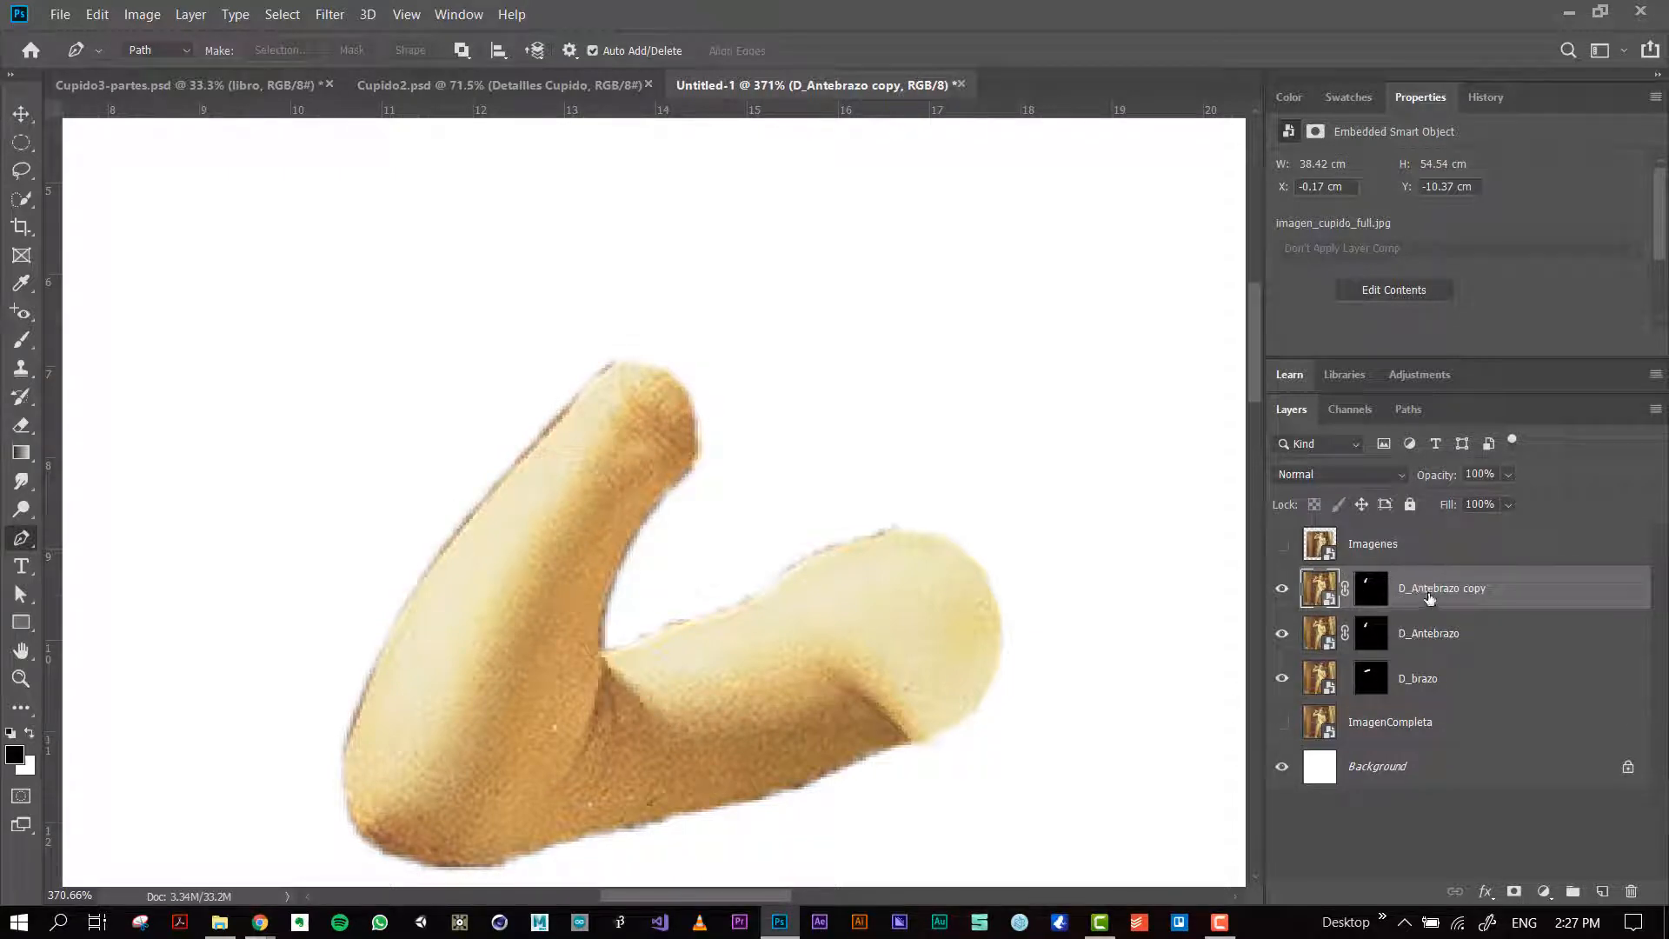
key(Delete)
right_click(1410, 600)
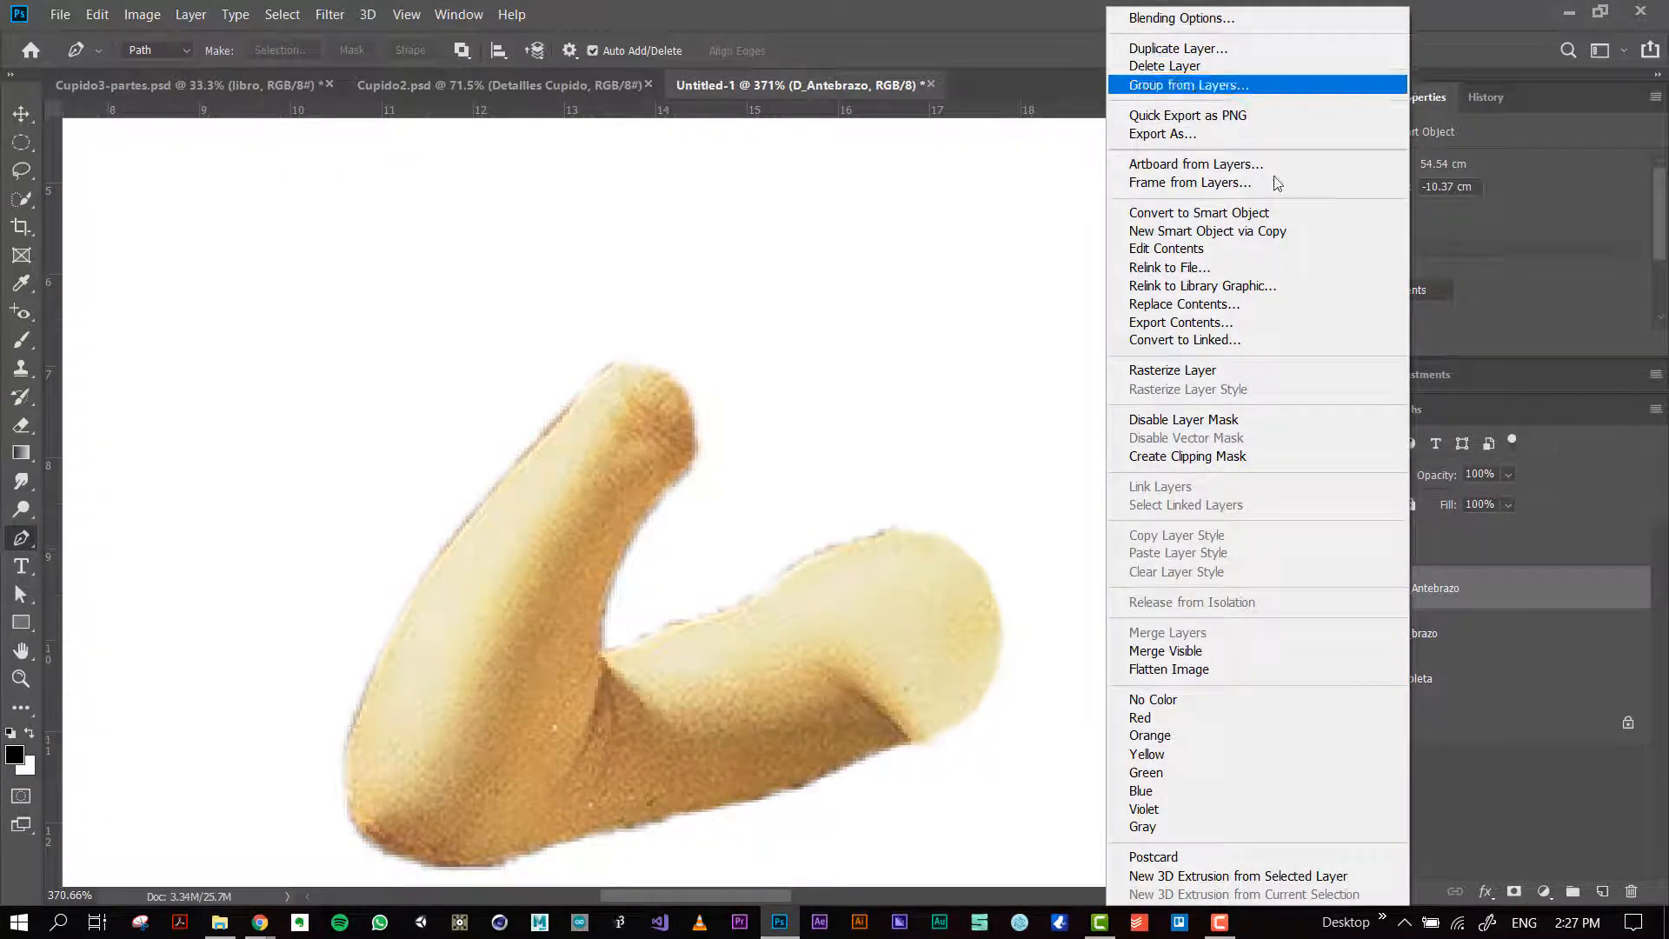
click(1203, 48)
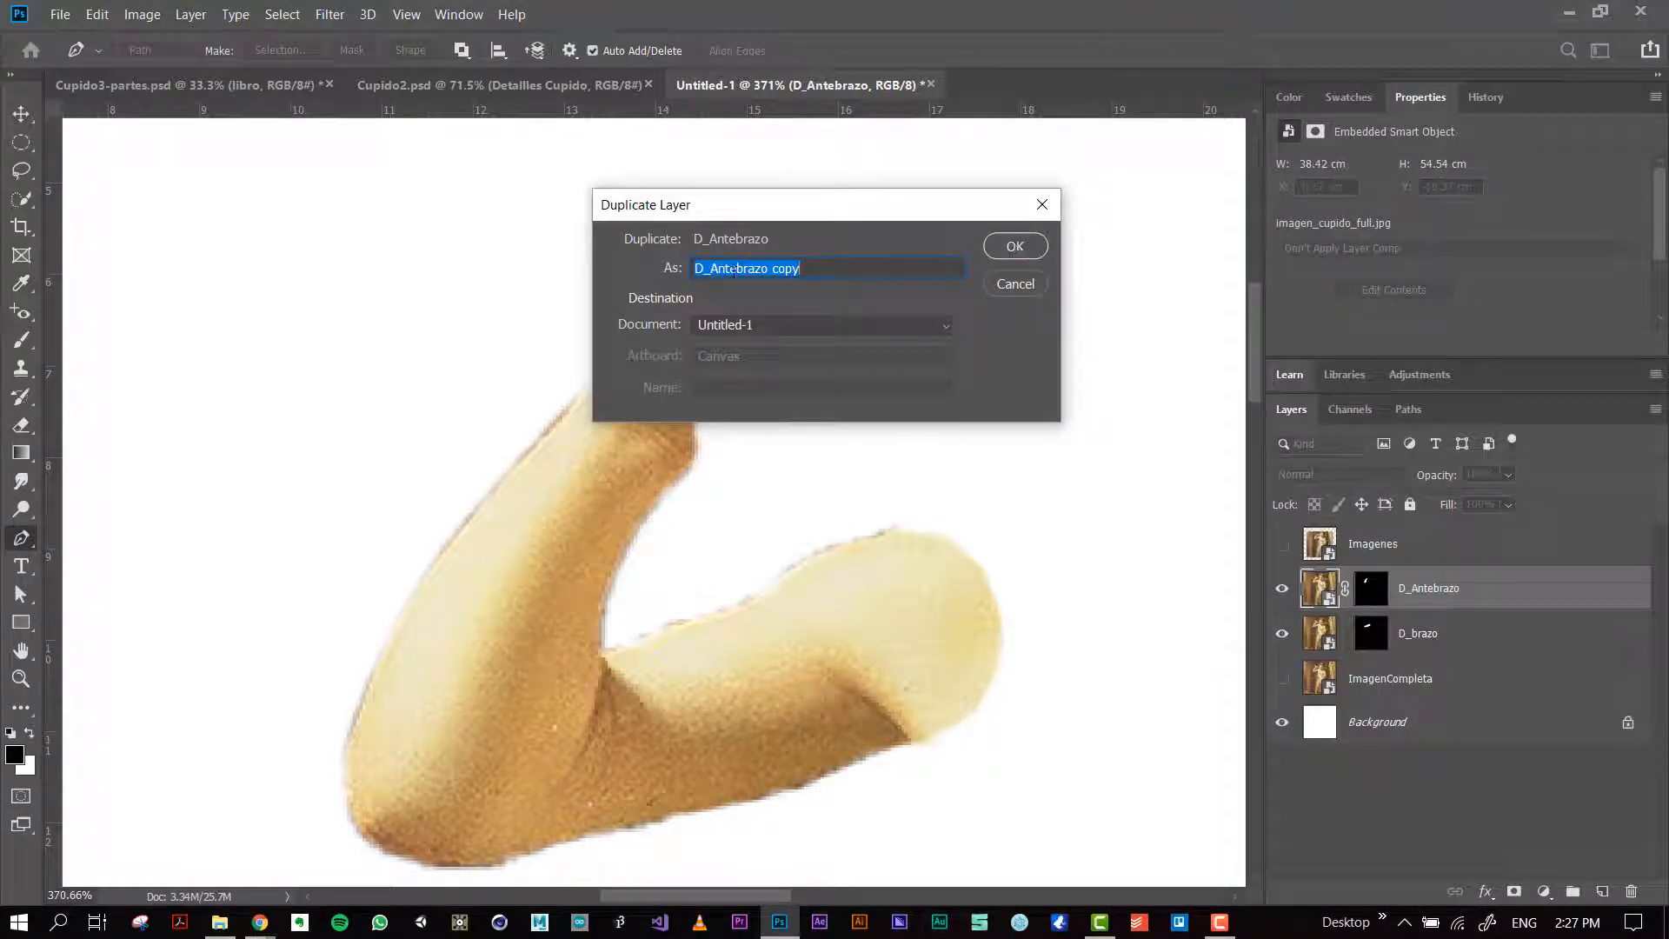
click(711, 268)
drag(713, 267, 827, 272)
text(Mano)
key(Return)
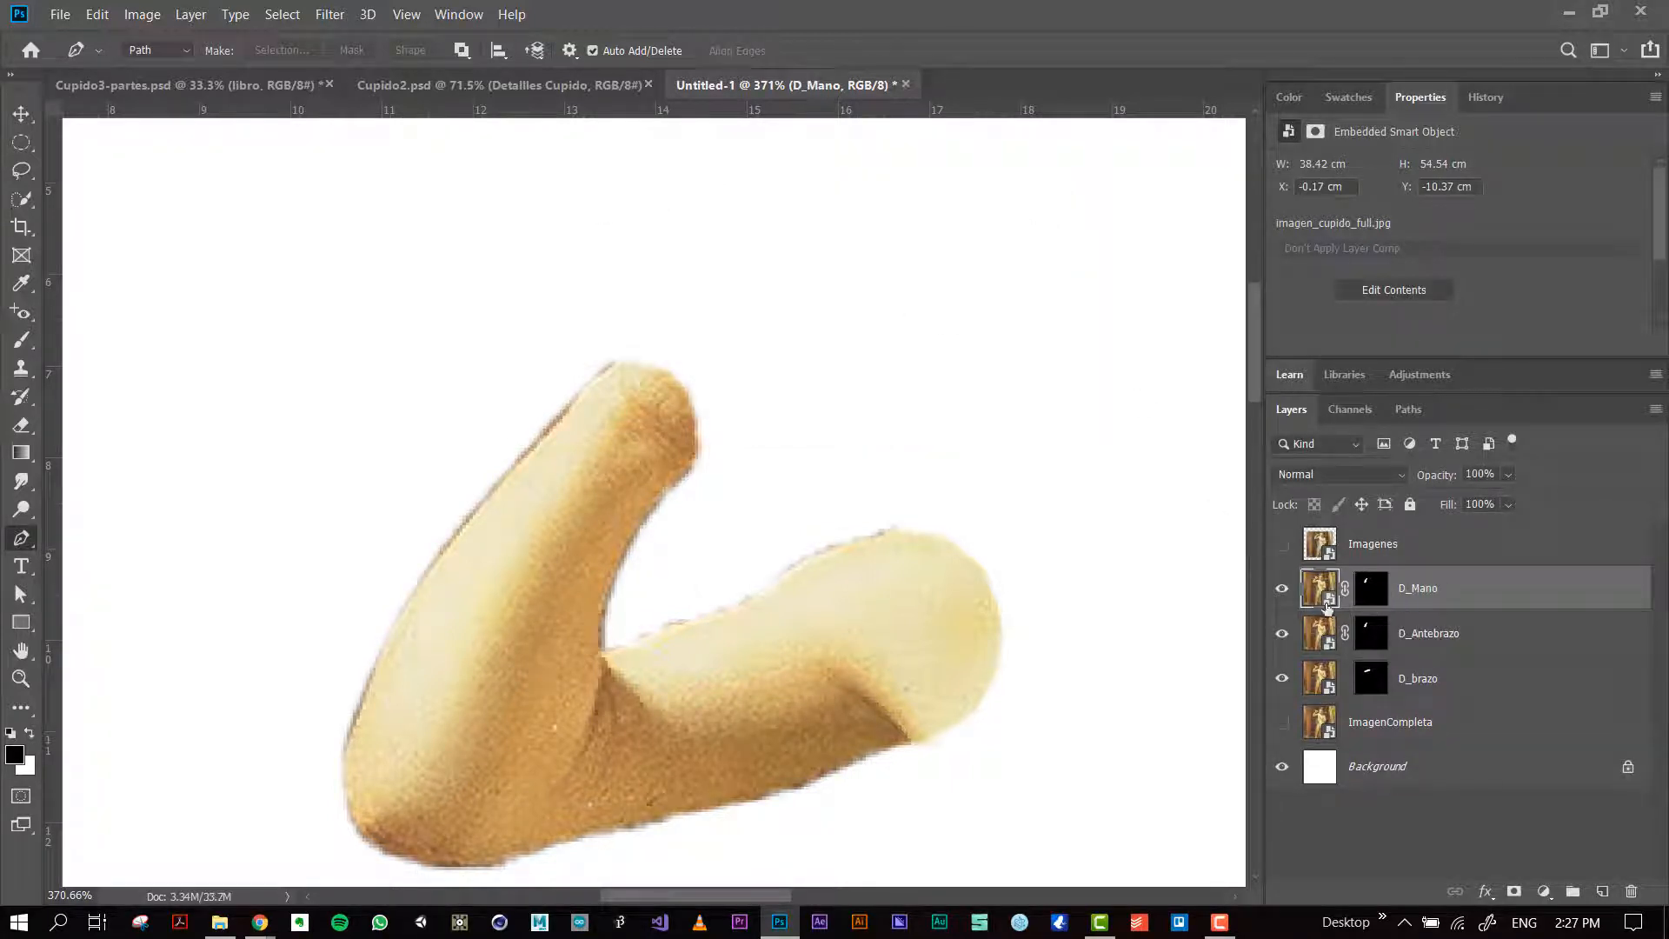
Step: Delete the layer mask from D_Mano and select the raised hand and bottle with Quick Selection, trimming the selection at the wrist
drag(1328, 606, 1631, 893)
scroll(704, 426, up, 1)
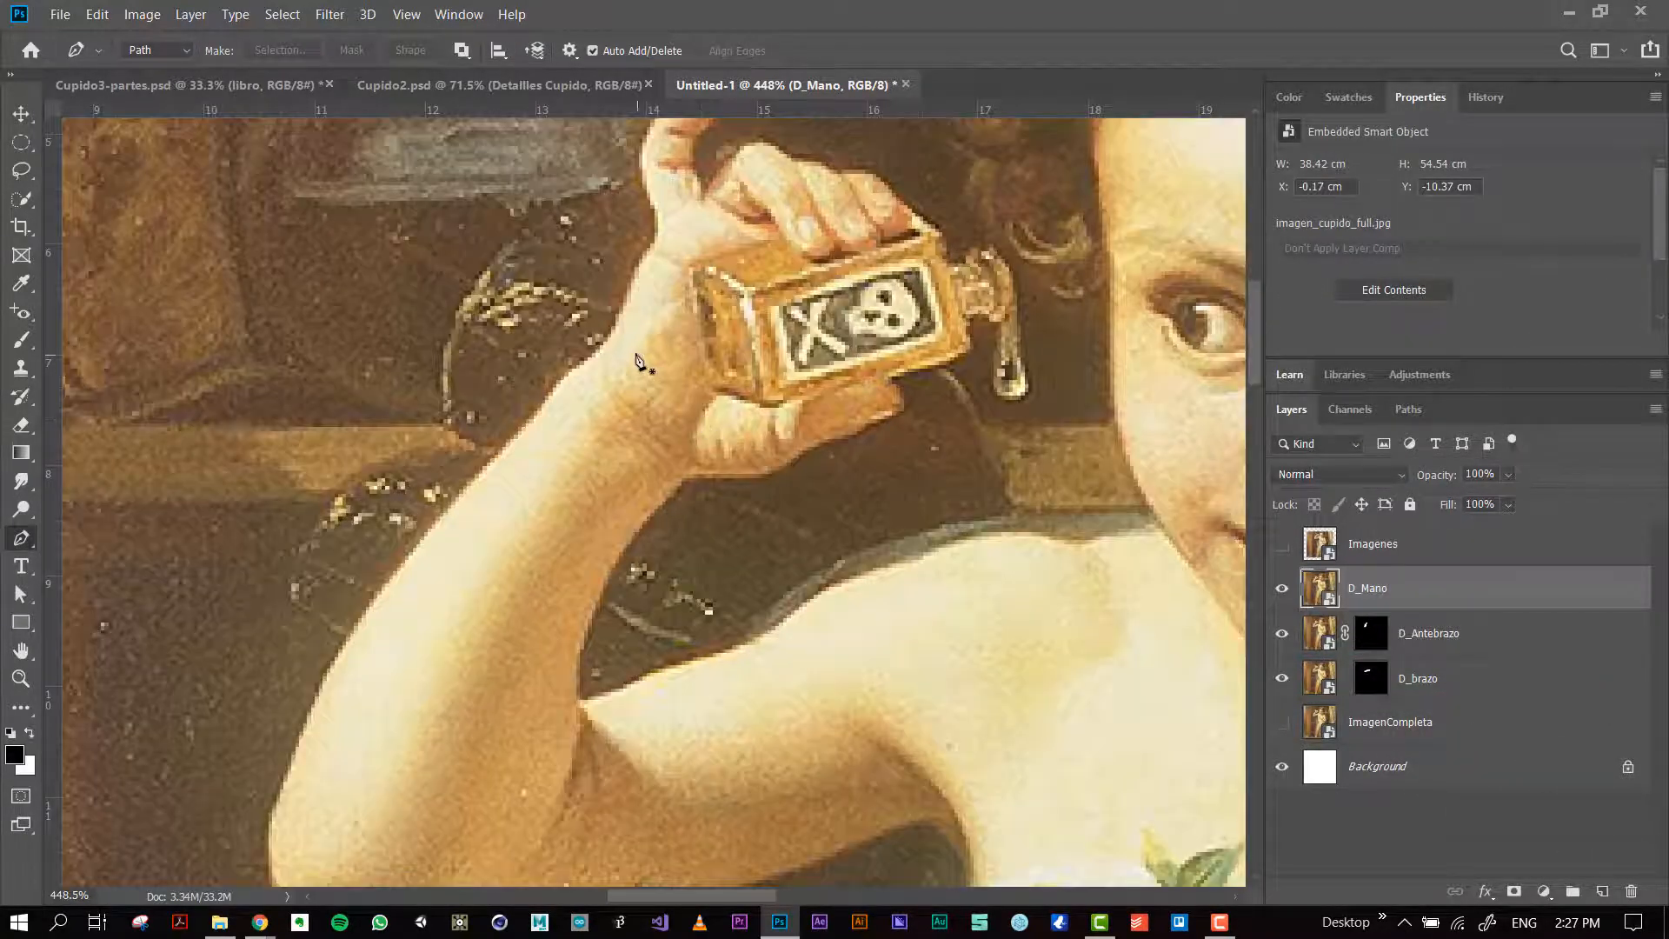
scroll(639, 360, up, 2)
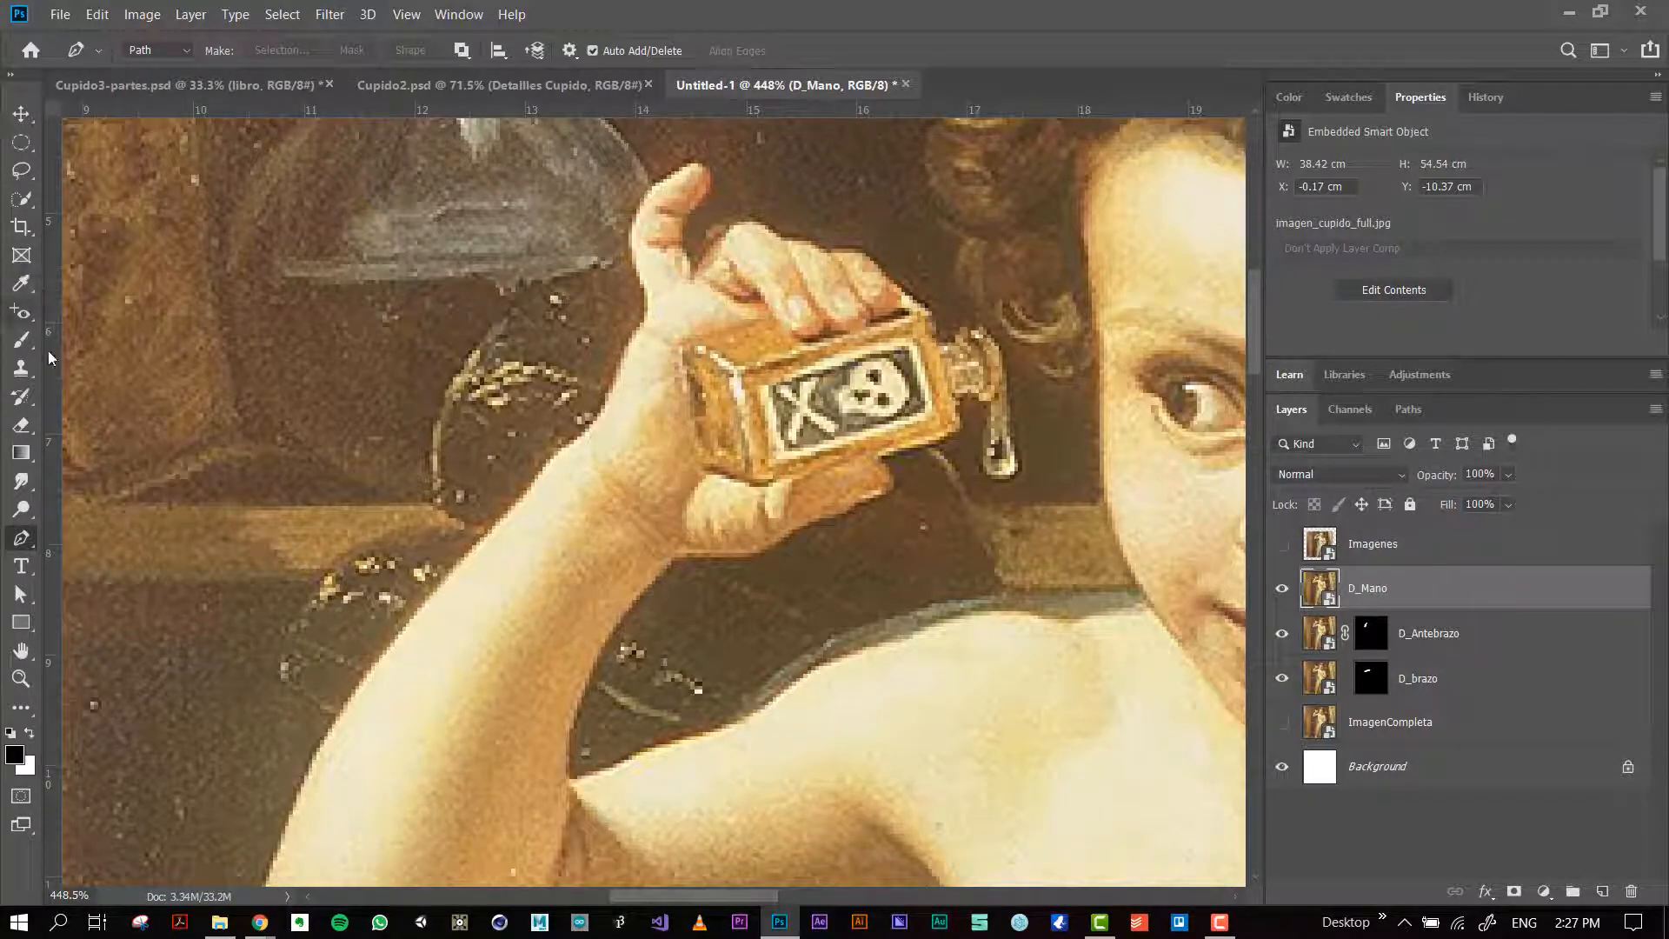
click(23, 198)
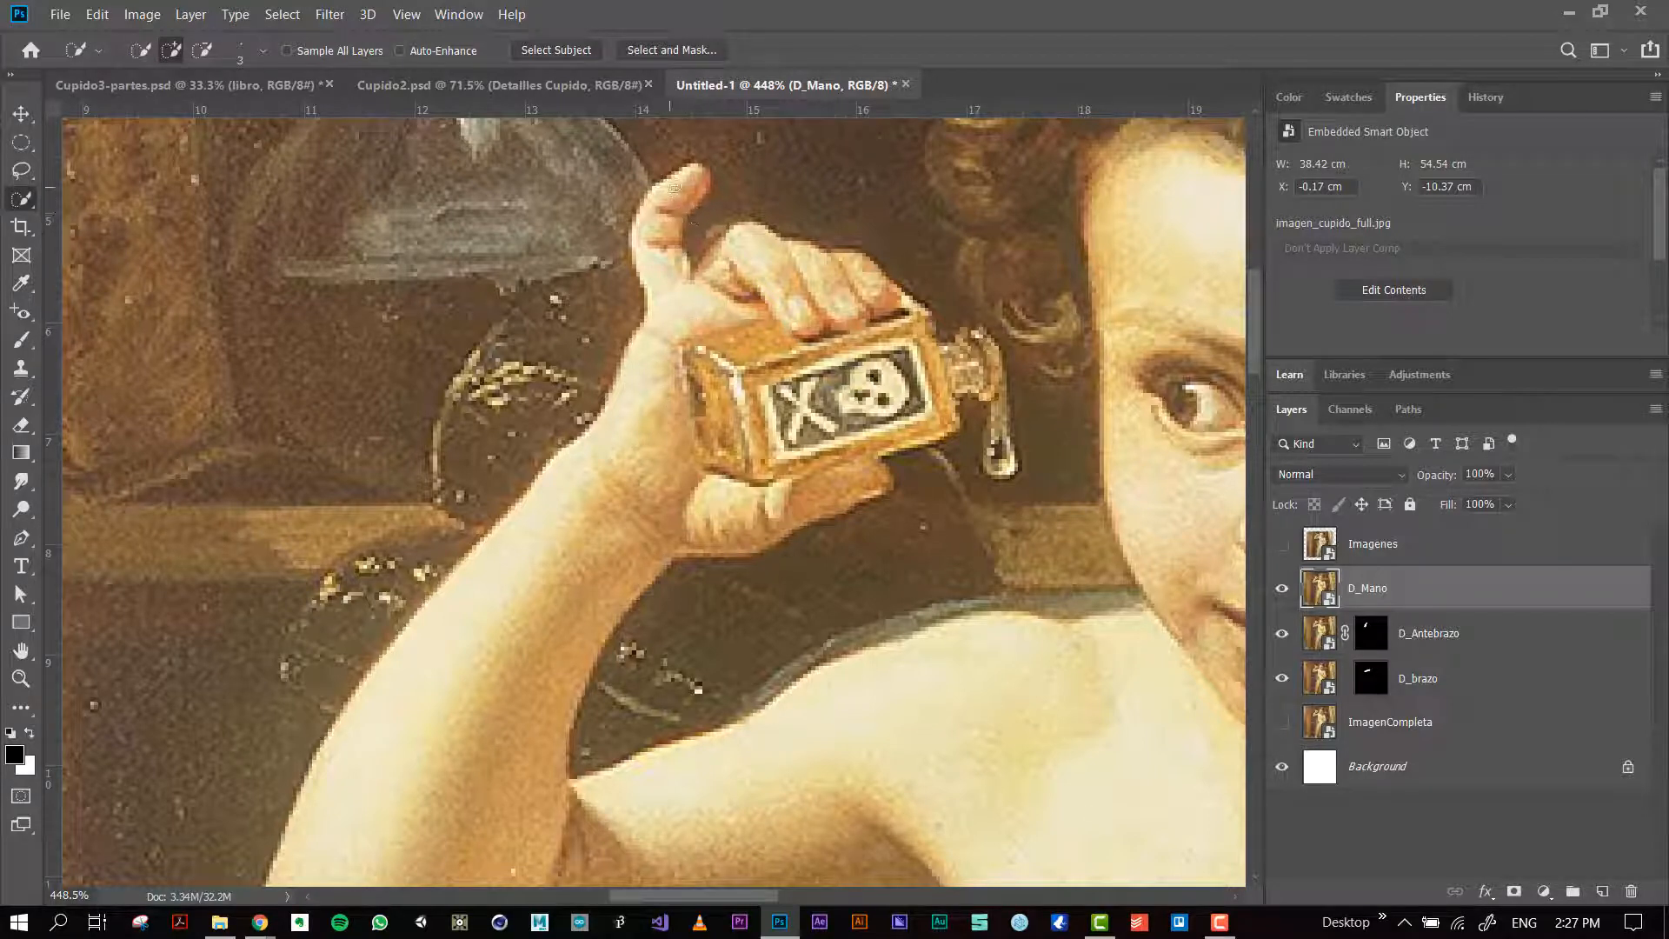
mouse_move(682, 205)
mouse_down()
mouse_move(666, 249)
mouse_move(688, 355)
mouse_up()
mouse_move(752, 248)
mouse_down()
mouse_move(827, 300)
mouse_move(783, 348)
mouse_move(904, 417)
mouse_move(834, 496)
mouse_move(671, 452)
mouse_move(573, 461)
mouse_move(654, 318)
mouse_move(930, 374)
mouse_move(978, 369)
mouse_move(978, 339)
mouse_move(998, 432)
mouse_move(988, 459)
mouse_move(958, 439)
mouse_move(974, 428)
mouse_move(961, 405)
mouse_move(976, 426)
mouse_move(963, 504)
mouse_move(1032, 467)
mouse_move(1064, 358)
mouse_move(1064, 443)
mouse_move(1026, 565)
mouse_move(808, 687)
mouse_move(661, 708)
mouse_move(580, 680)
mouse_move(583, 696)
mouse_up()
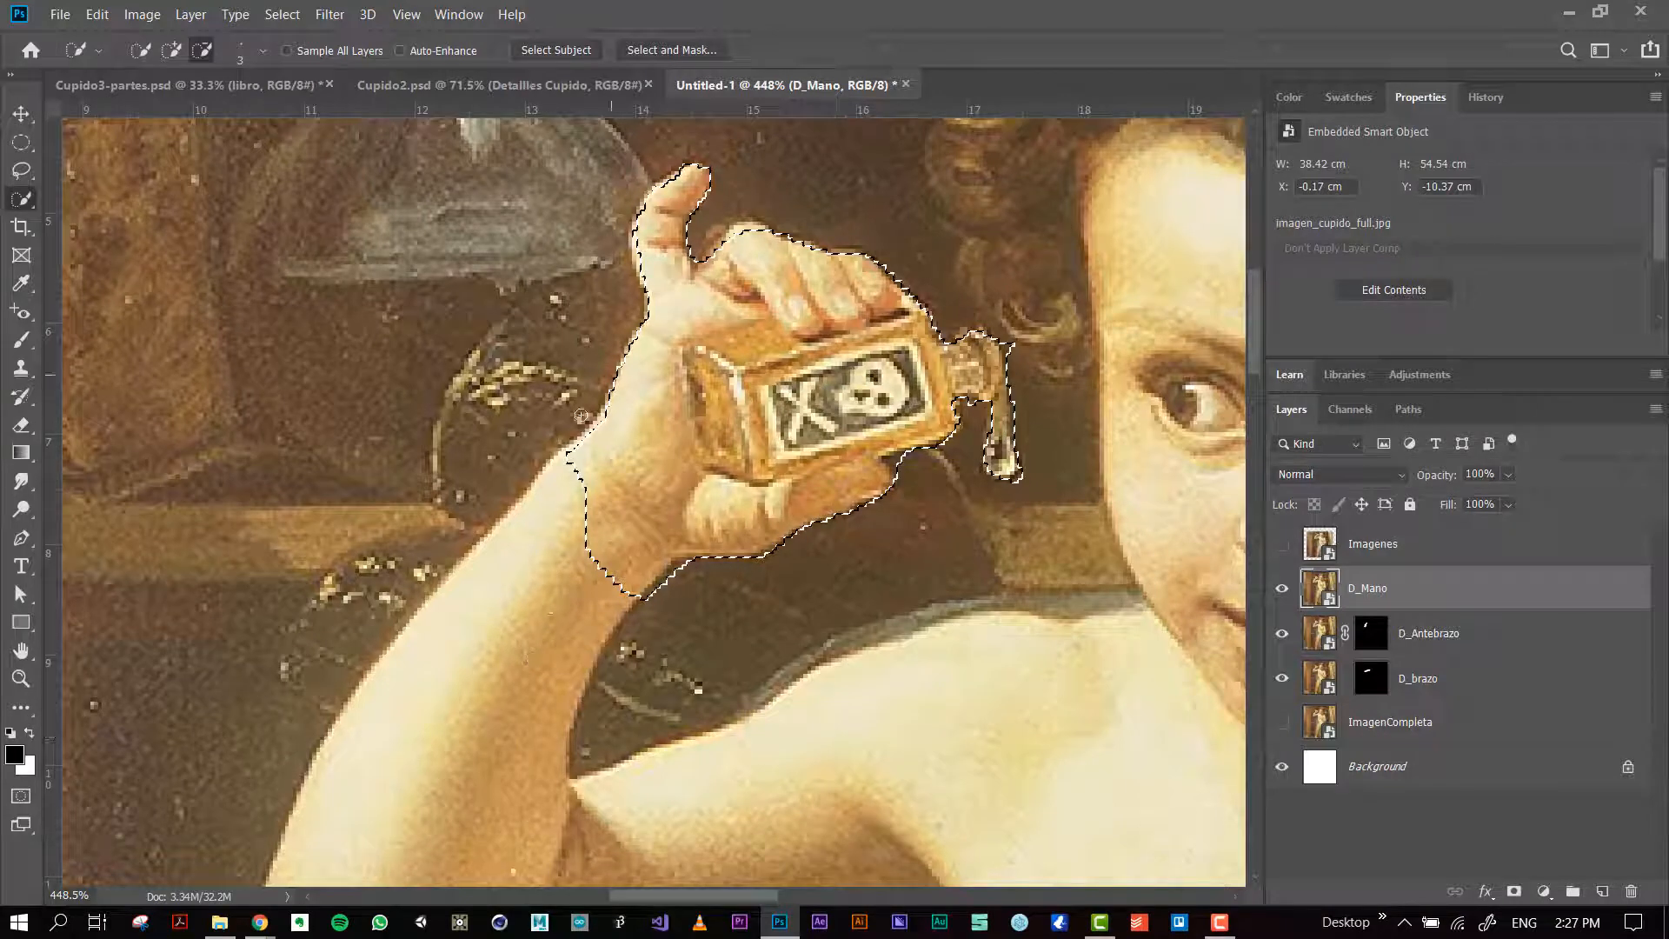
mouse_move(563, 442)
mouse_down()
mouse_move(608, 556)
mouse_move(617, 534)
mouse_move(572, 495)
mouse_move(587, 462)
mouse_move(602, 491)
mouse_move(578, 457)
mouse_up()
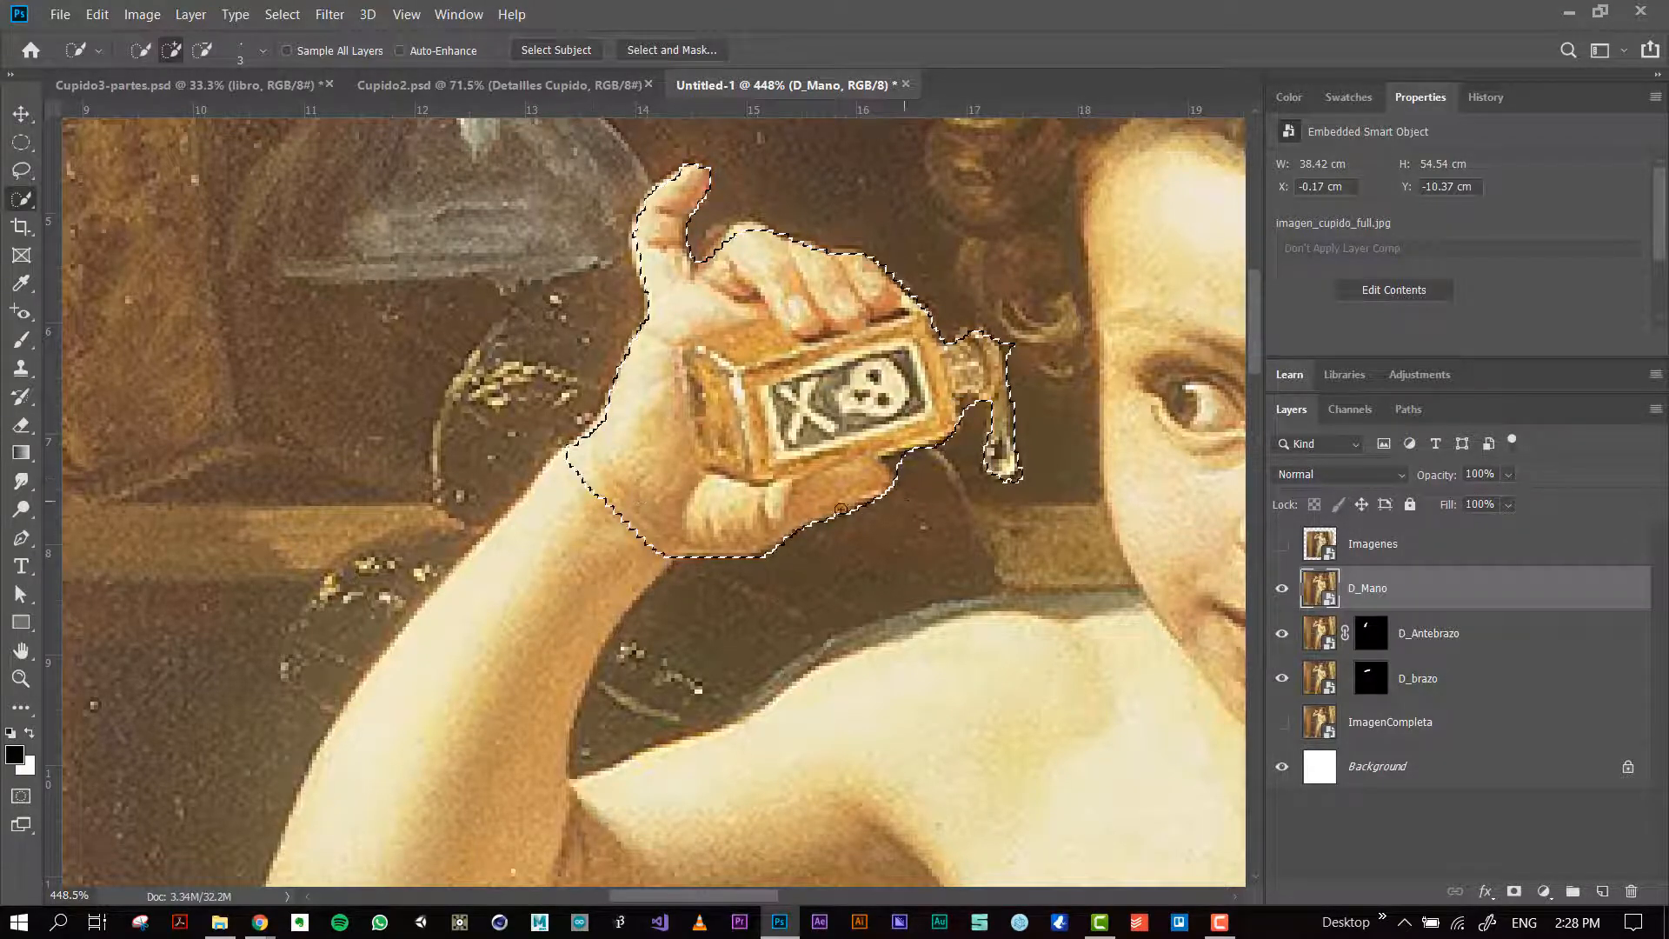
Step: Mask D_Mano with the hand selection and paint black on the mask to hide the stray fragments beside the bottle's neck and drip
click(1514, 891)
click(1427, 590)
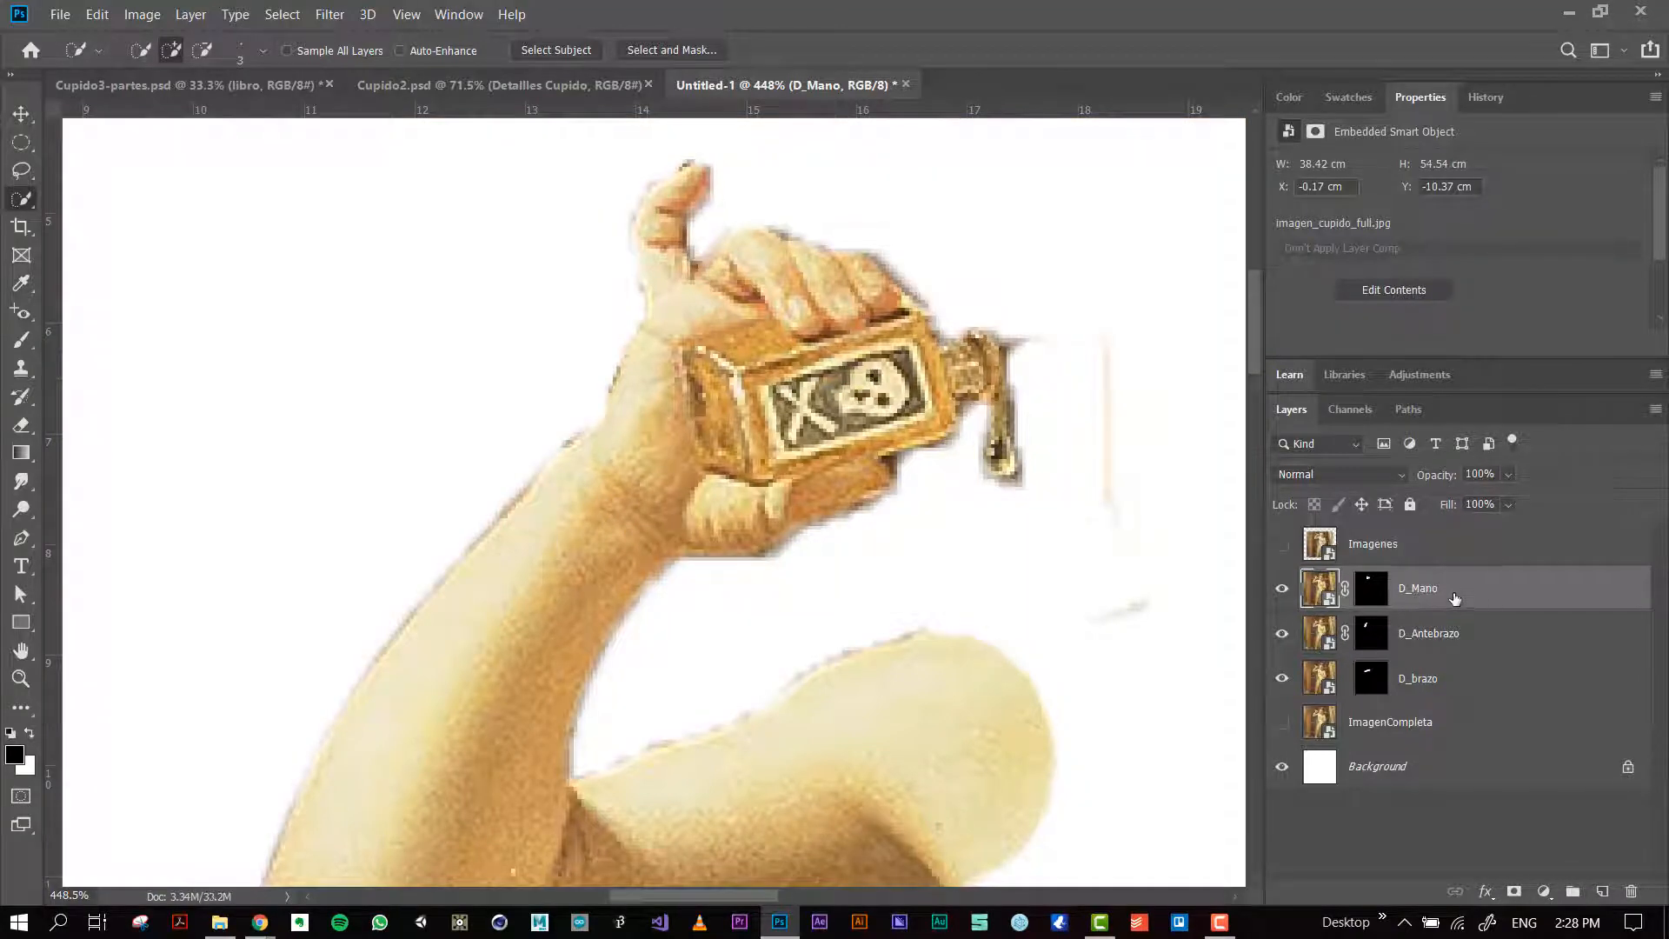
click(1379, 585)
click(22, 340)
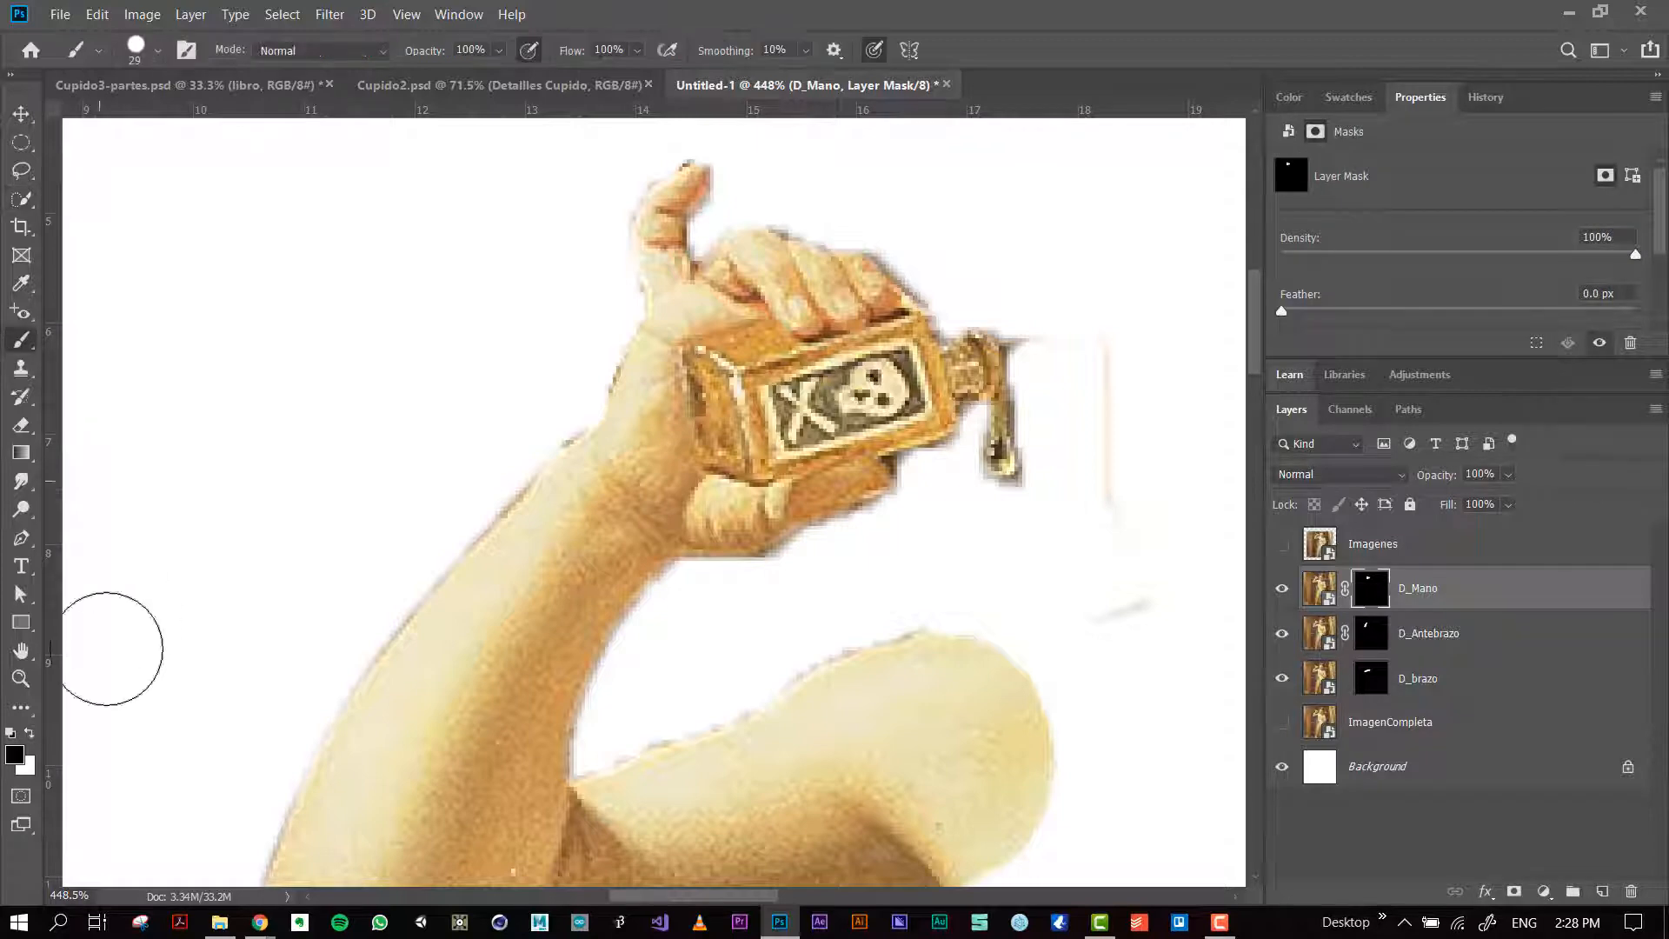
mouse_move(1099, 372)
mouse_down()
mouse_move(1097, 456)
mouse_move(1137, 608)
mouse_up()
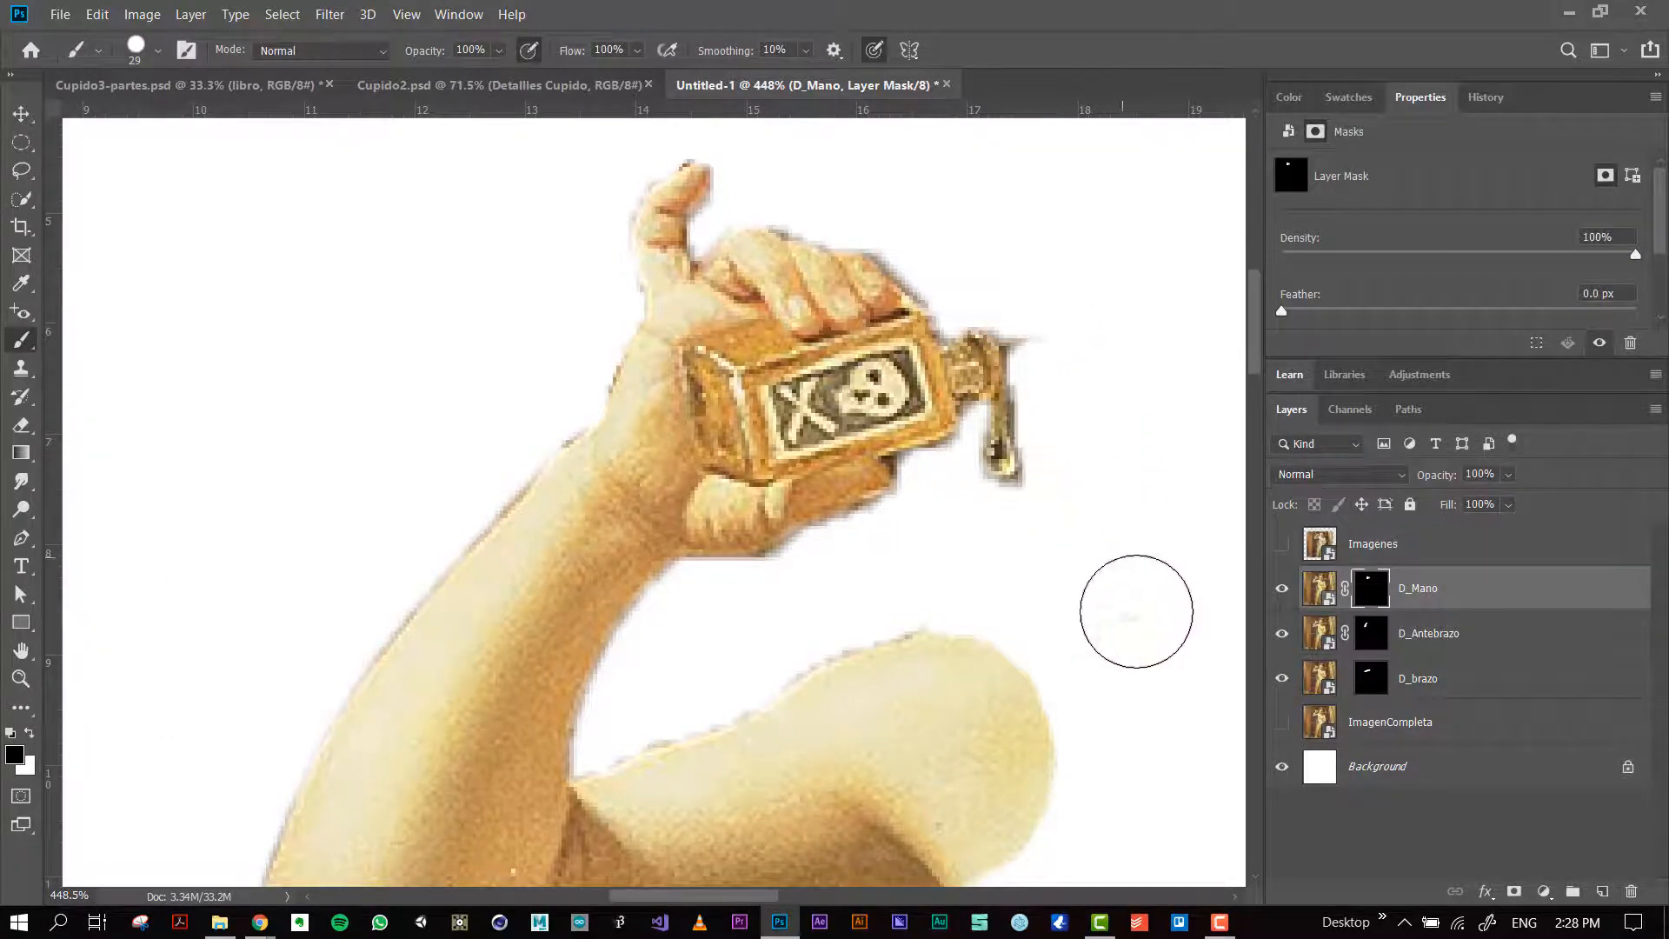
drag(1091, 375, 1051, 317)
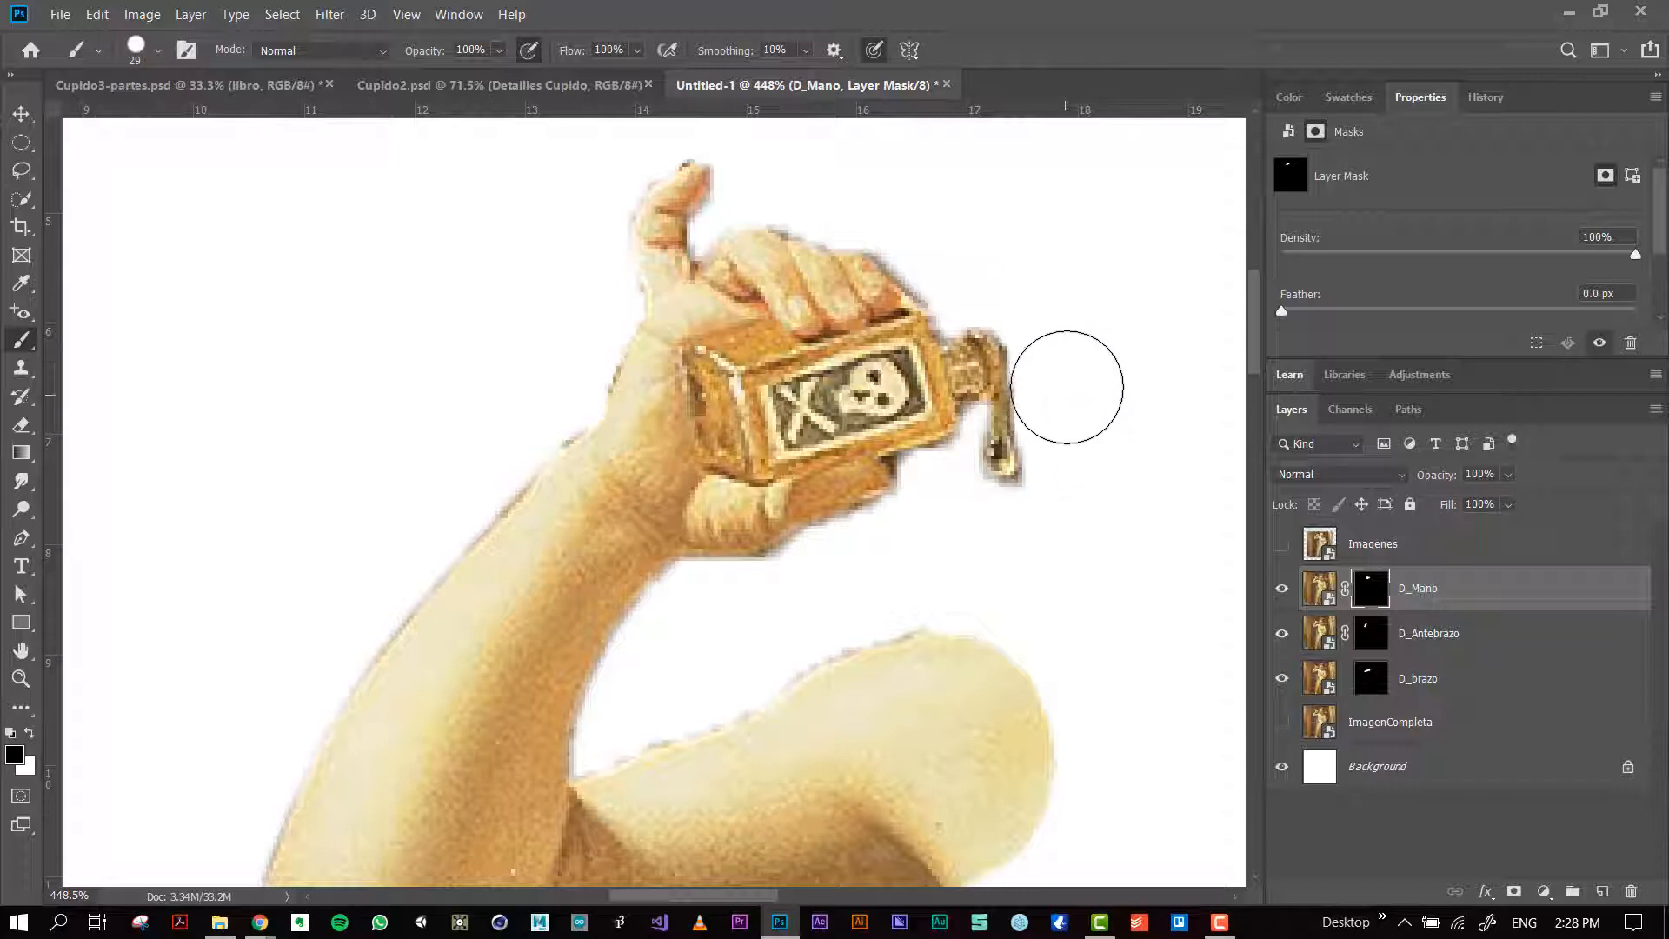
mouse_move(1069, 422)
mouse_down()
mouse_move(1083, 482)
mouse_move(1039, 543)
mouse_move(1060, 510)
mouse_up()
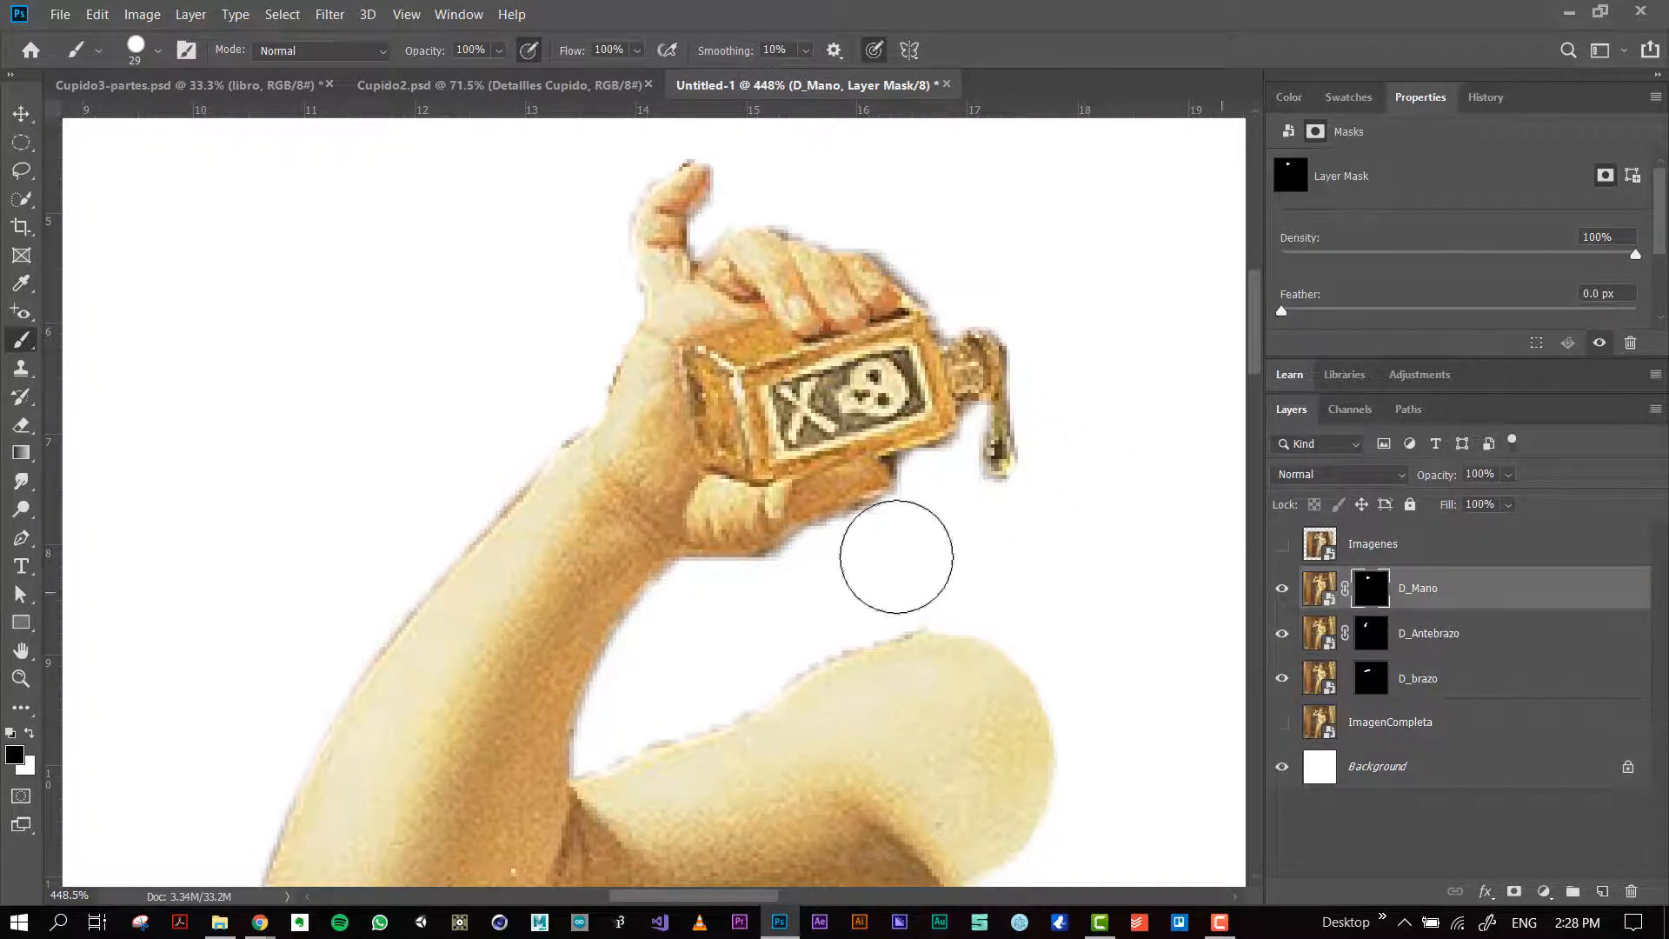
Step: Paint black on the D_brazo layer mask with a 15-pixel brush to clean the fringe along the upper arm's top edge
scroll(561, 353, down, 1)
scroll(561, 353, down, 4)
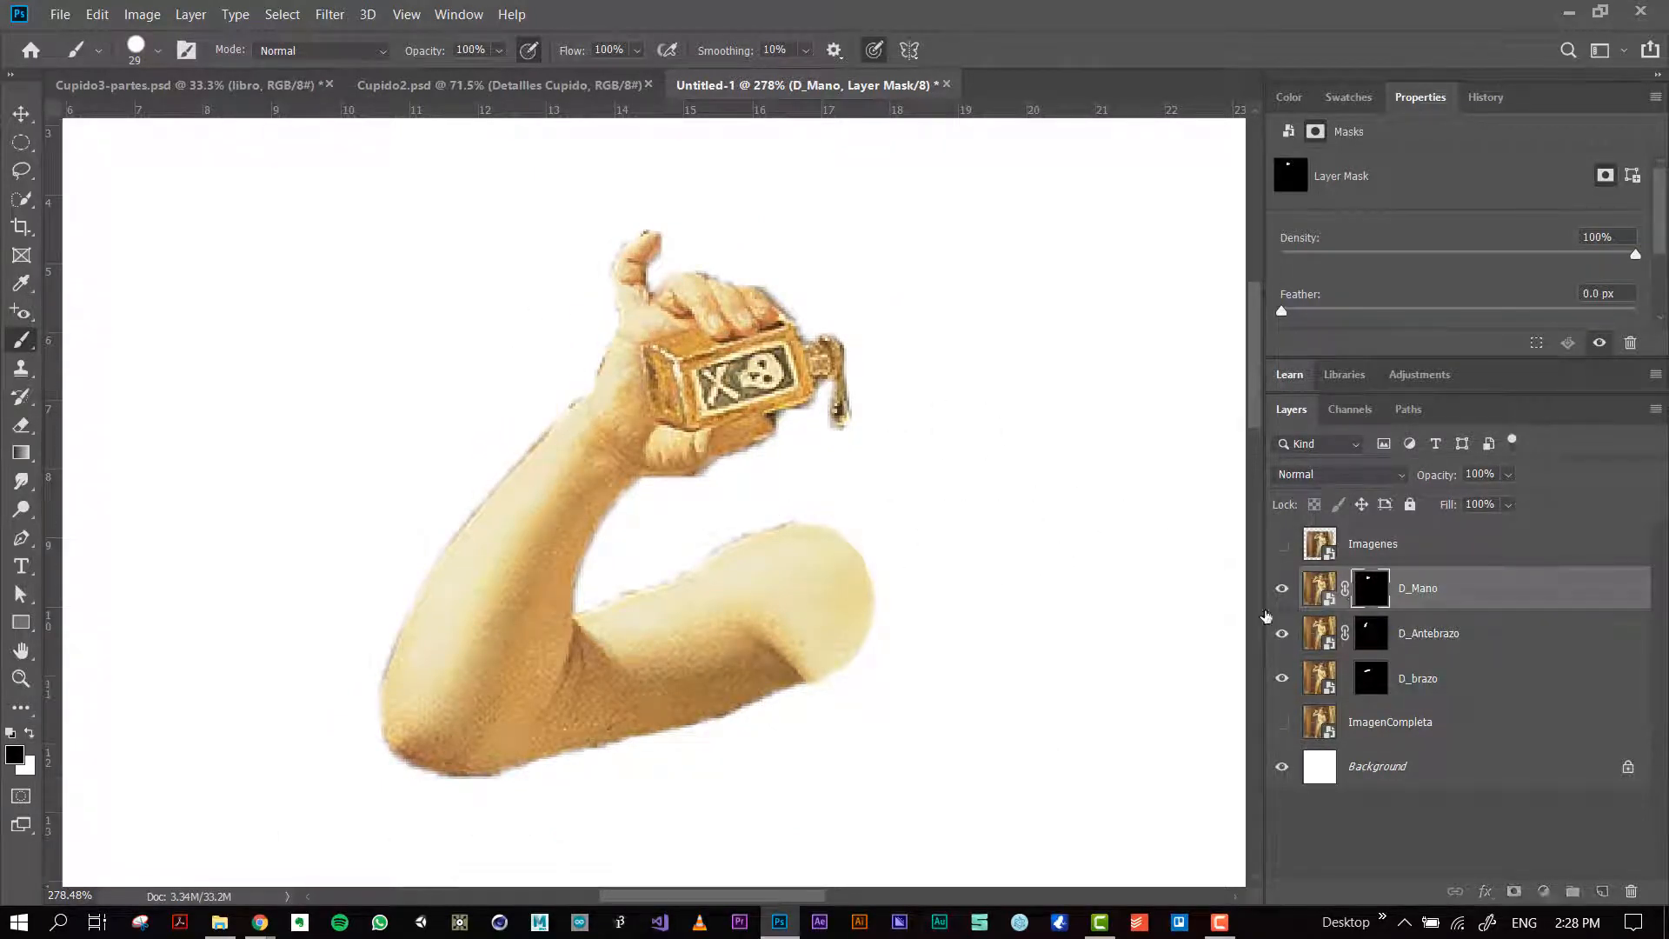
click(1371, 631)
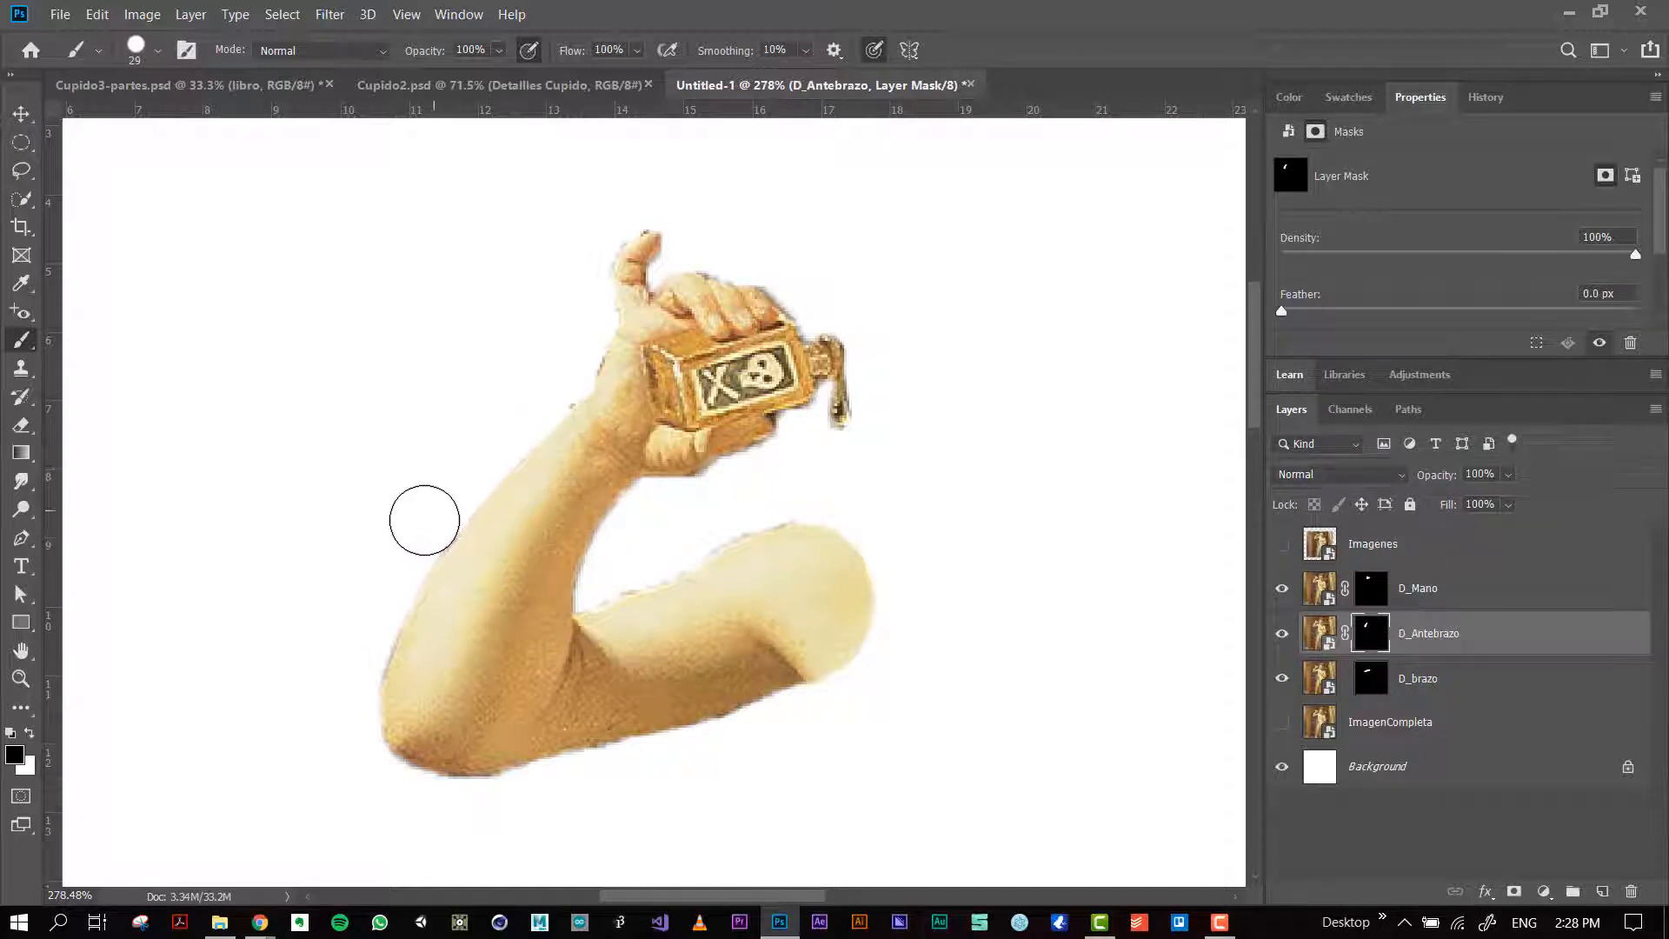
click(1401, 677)
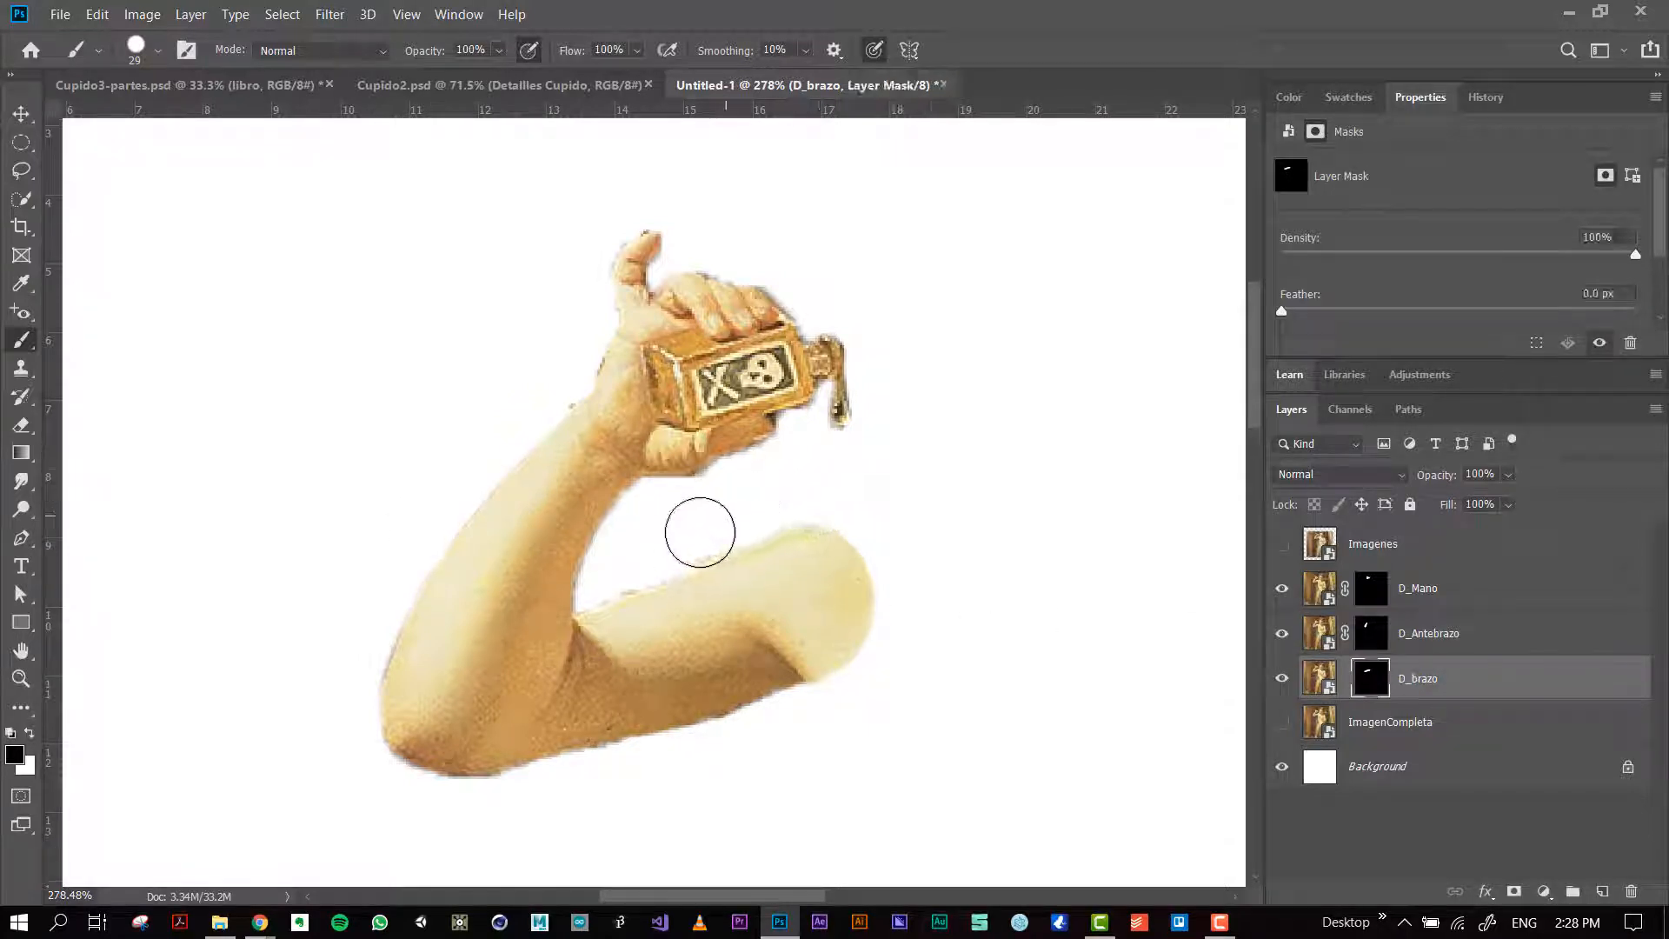
drag(659, 572, 600, 585)
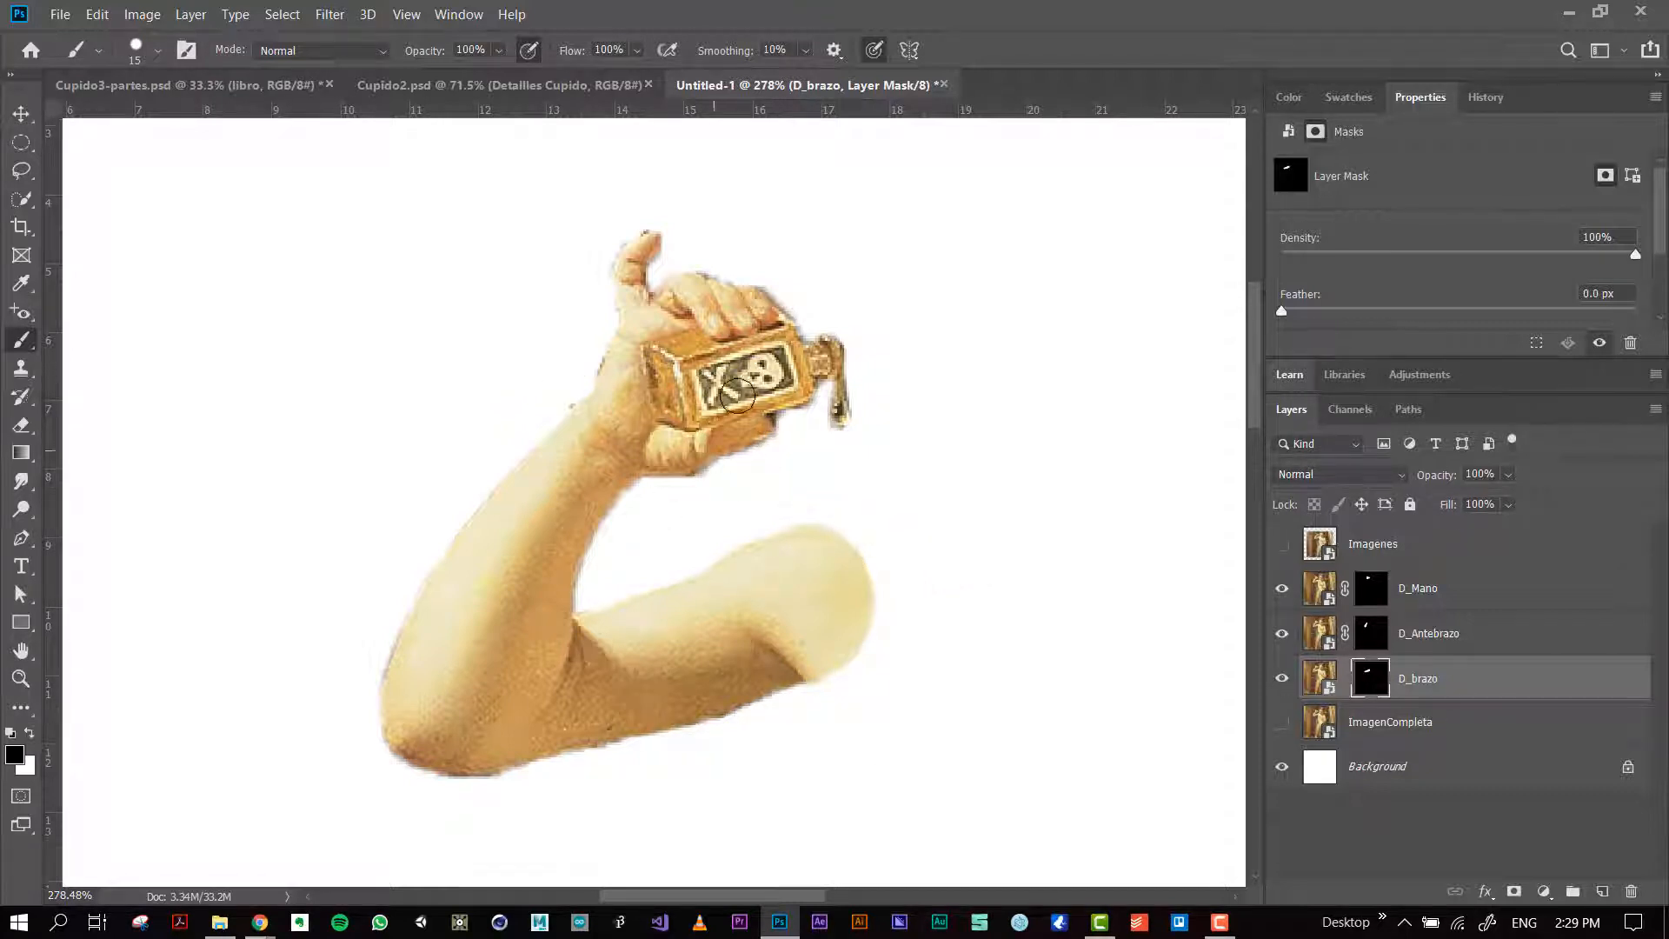
Step: Make the ImagenCompleta layer visible and view the separated arm pieces over the whole painting
click(1282, 725)
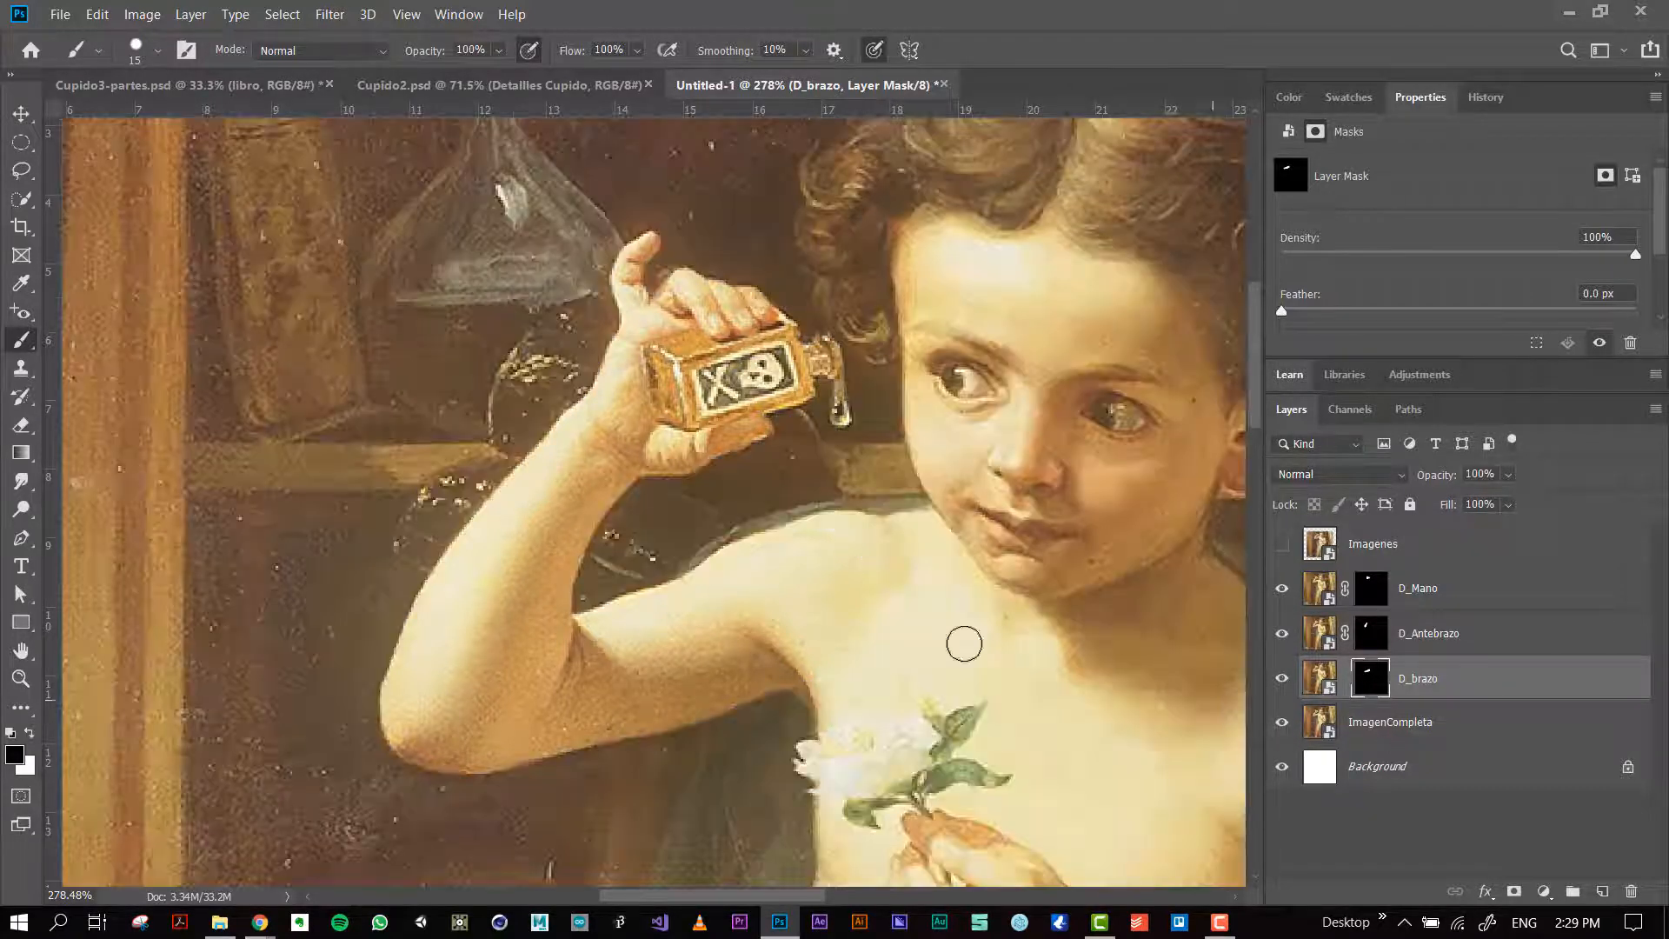
scroll(900, 617, down, 5)
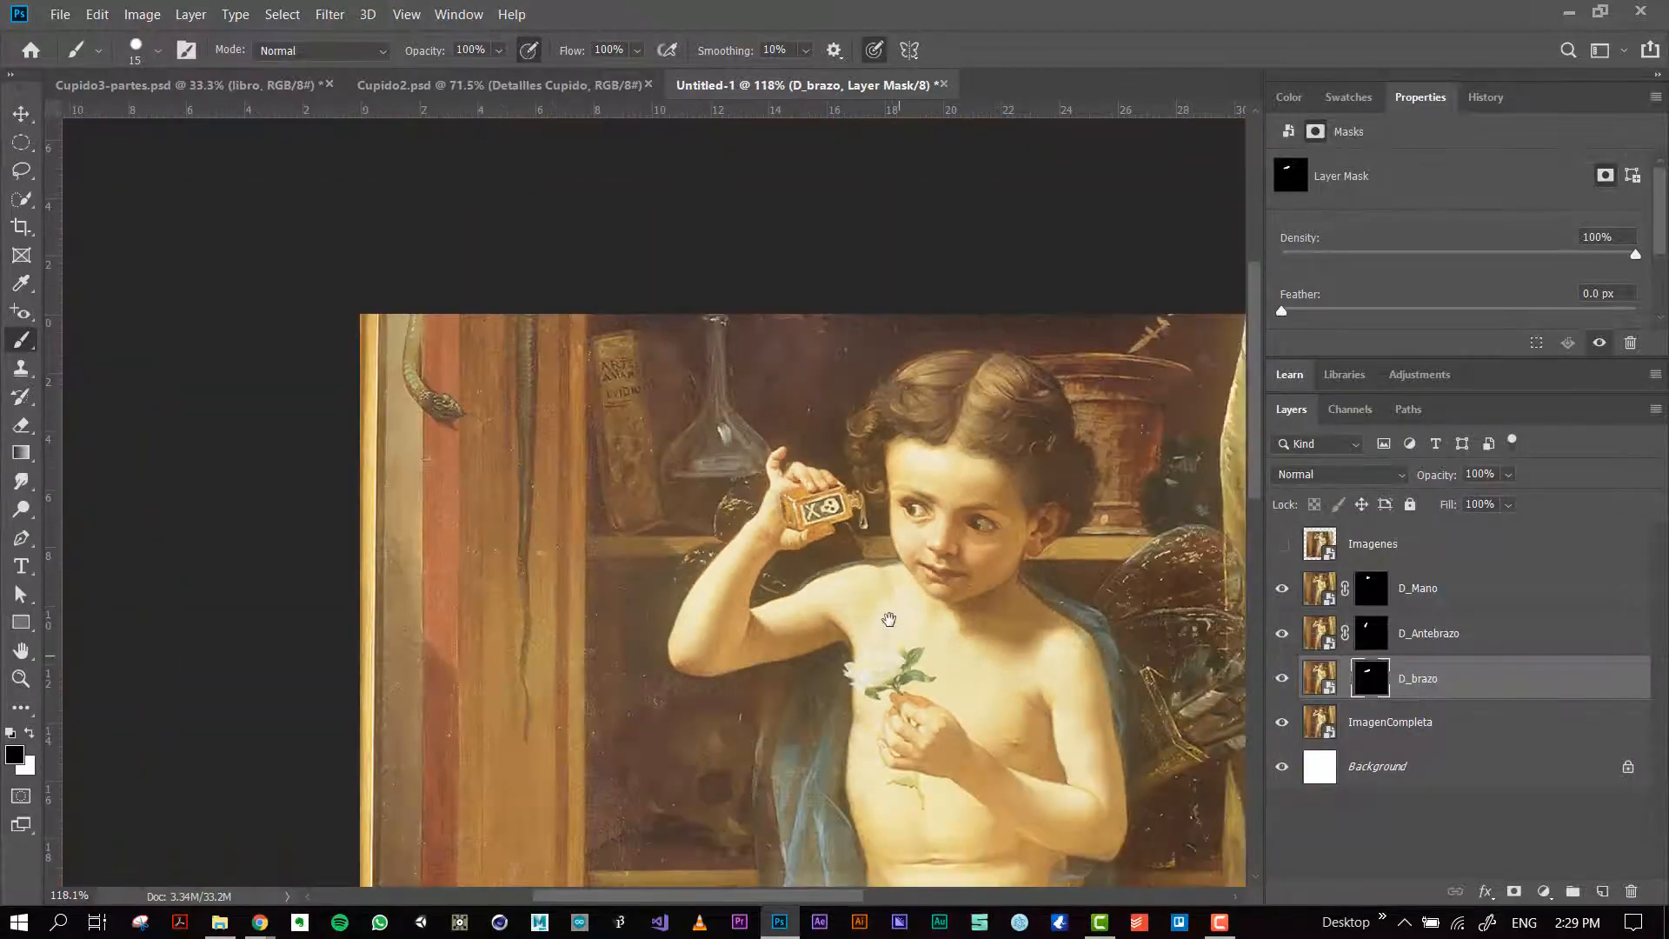
mouse_move(888, 619)
mouse_down()
mouse_move(702, 359)
mouse_move(650, 370)
mouse_up()
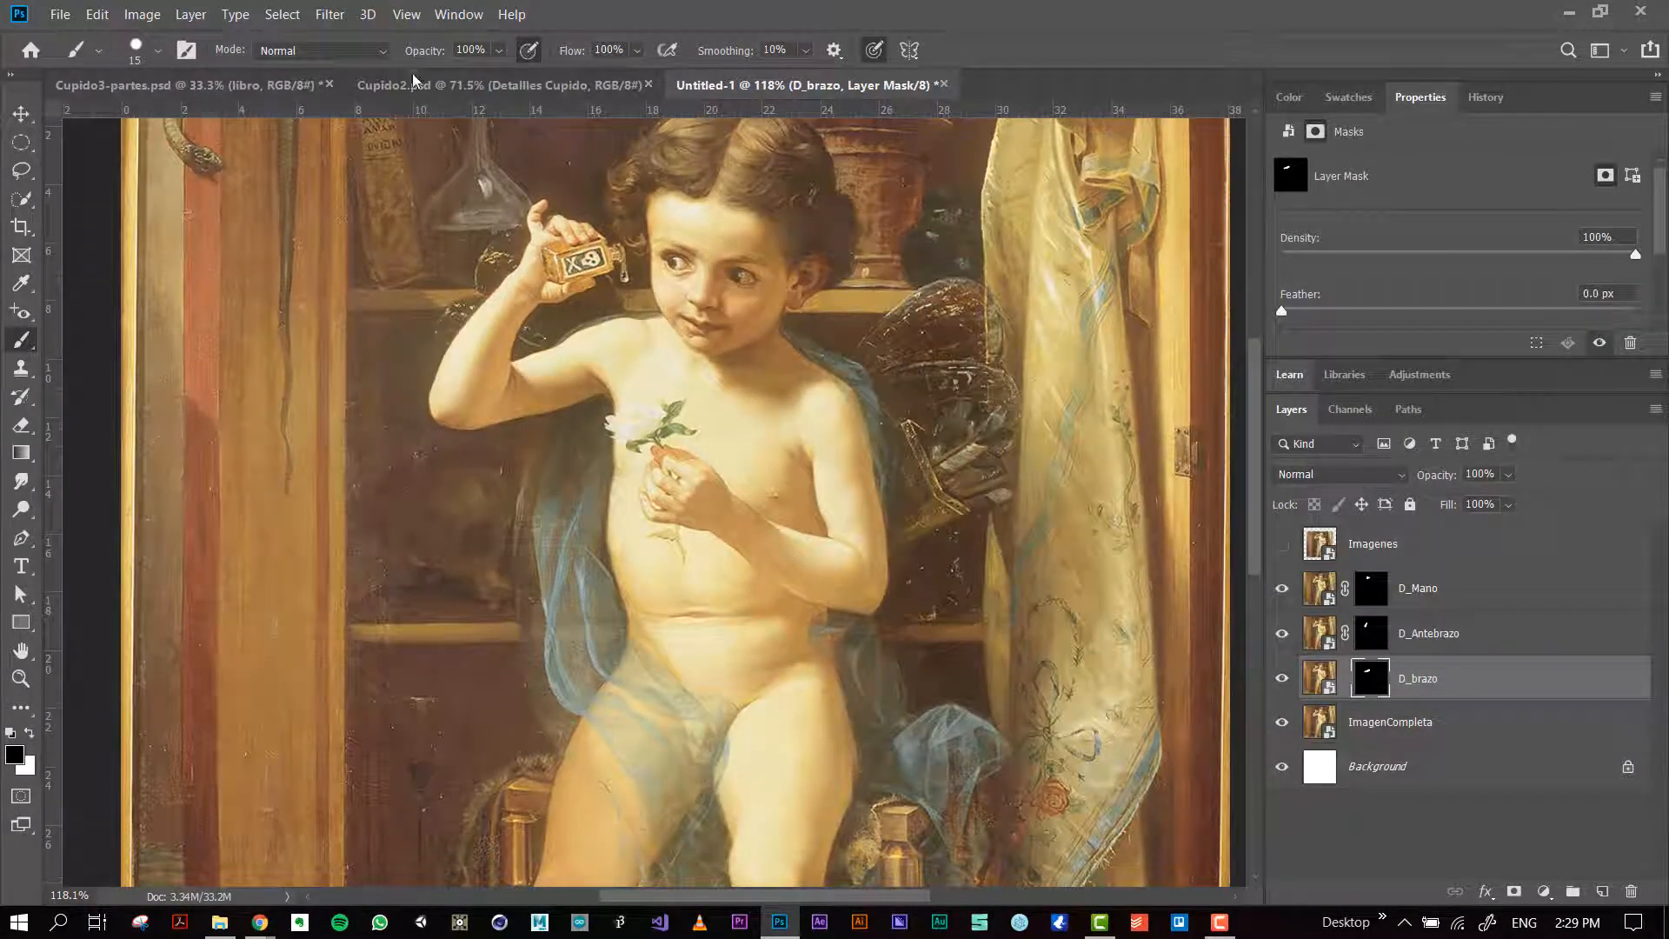
Step: Switch to the Cupido2.psd document and select its brazo izq layer with the Move tool active
click(500, 84)
scroll(601, 210, up, 2)
scroll(601, 209, up, 3)
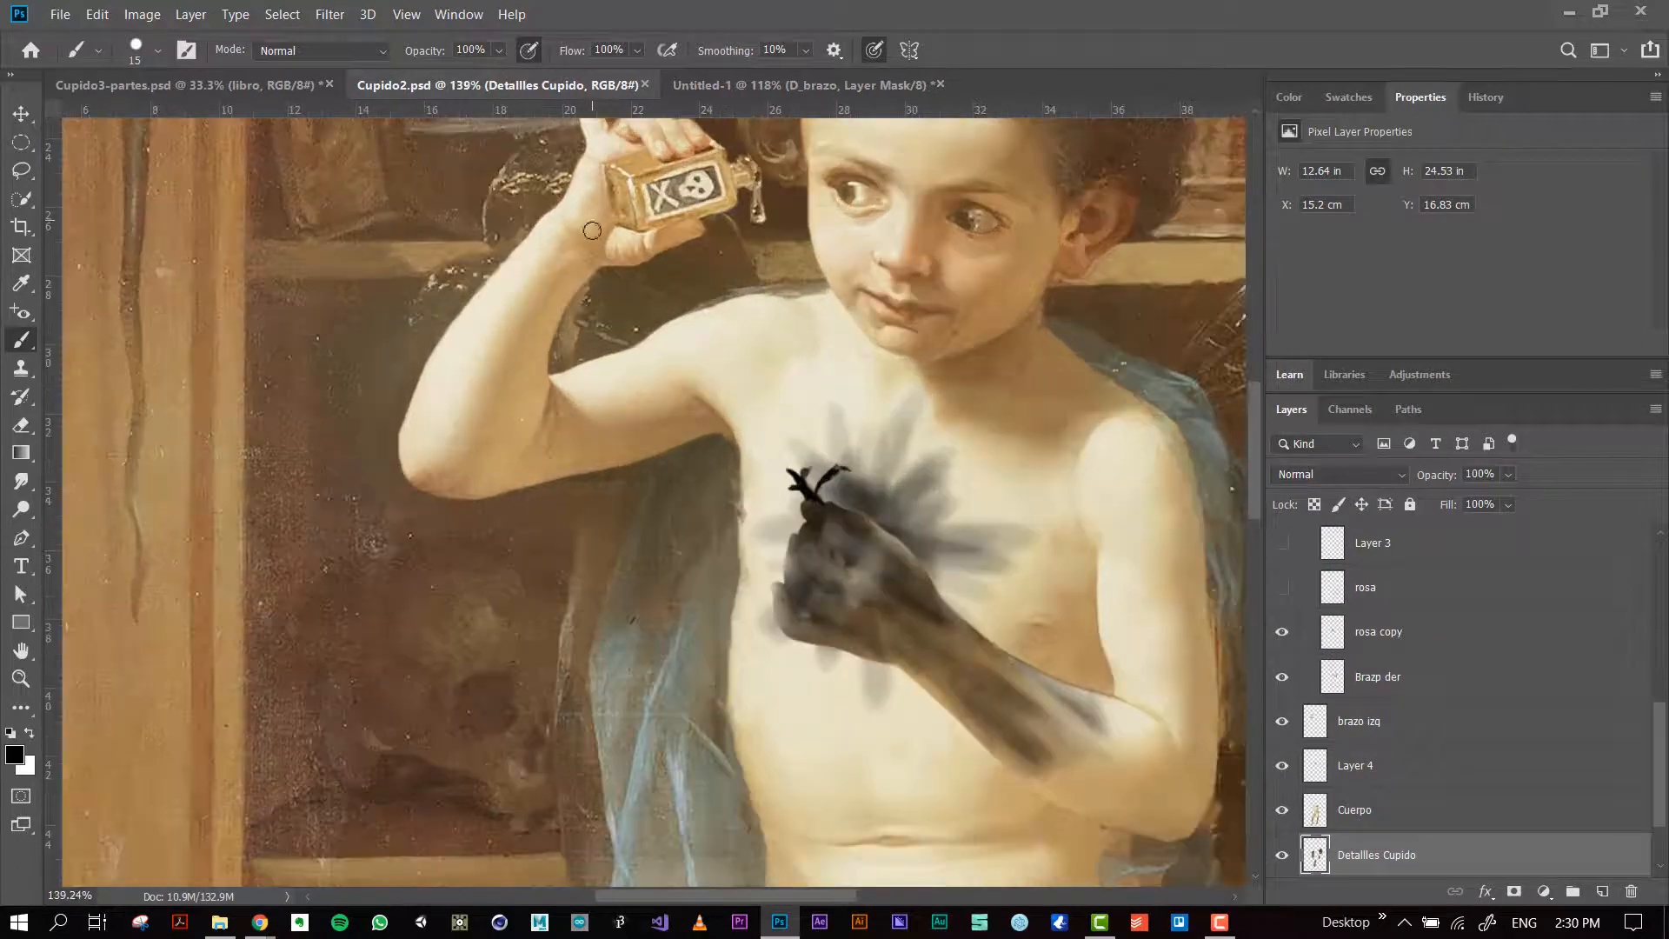
key(v)
click(1343, 721)
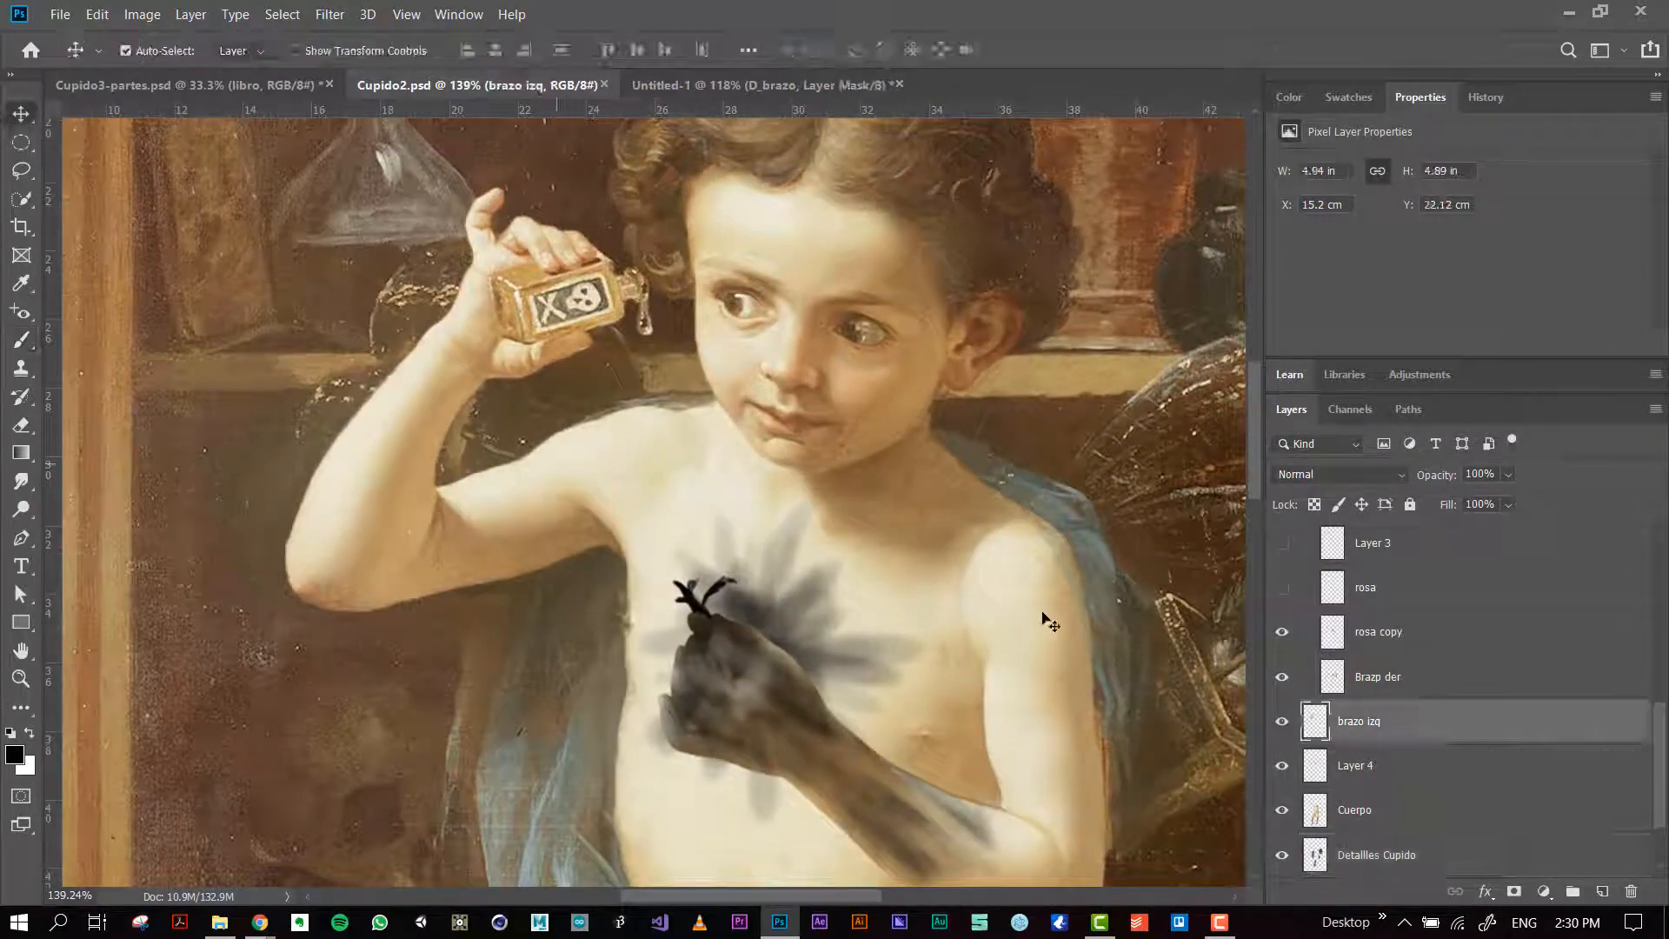
Step: Toggle the visibility of brazo izq, select the Cabeza layer and examine the prepared figure in Cupido2.psd
click(1283, 721)
click(1284, 722)
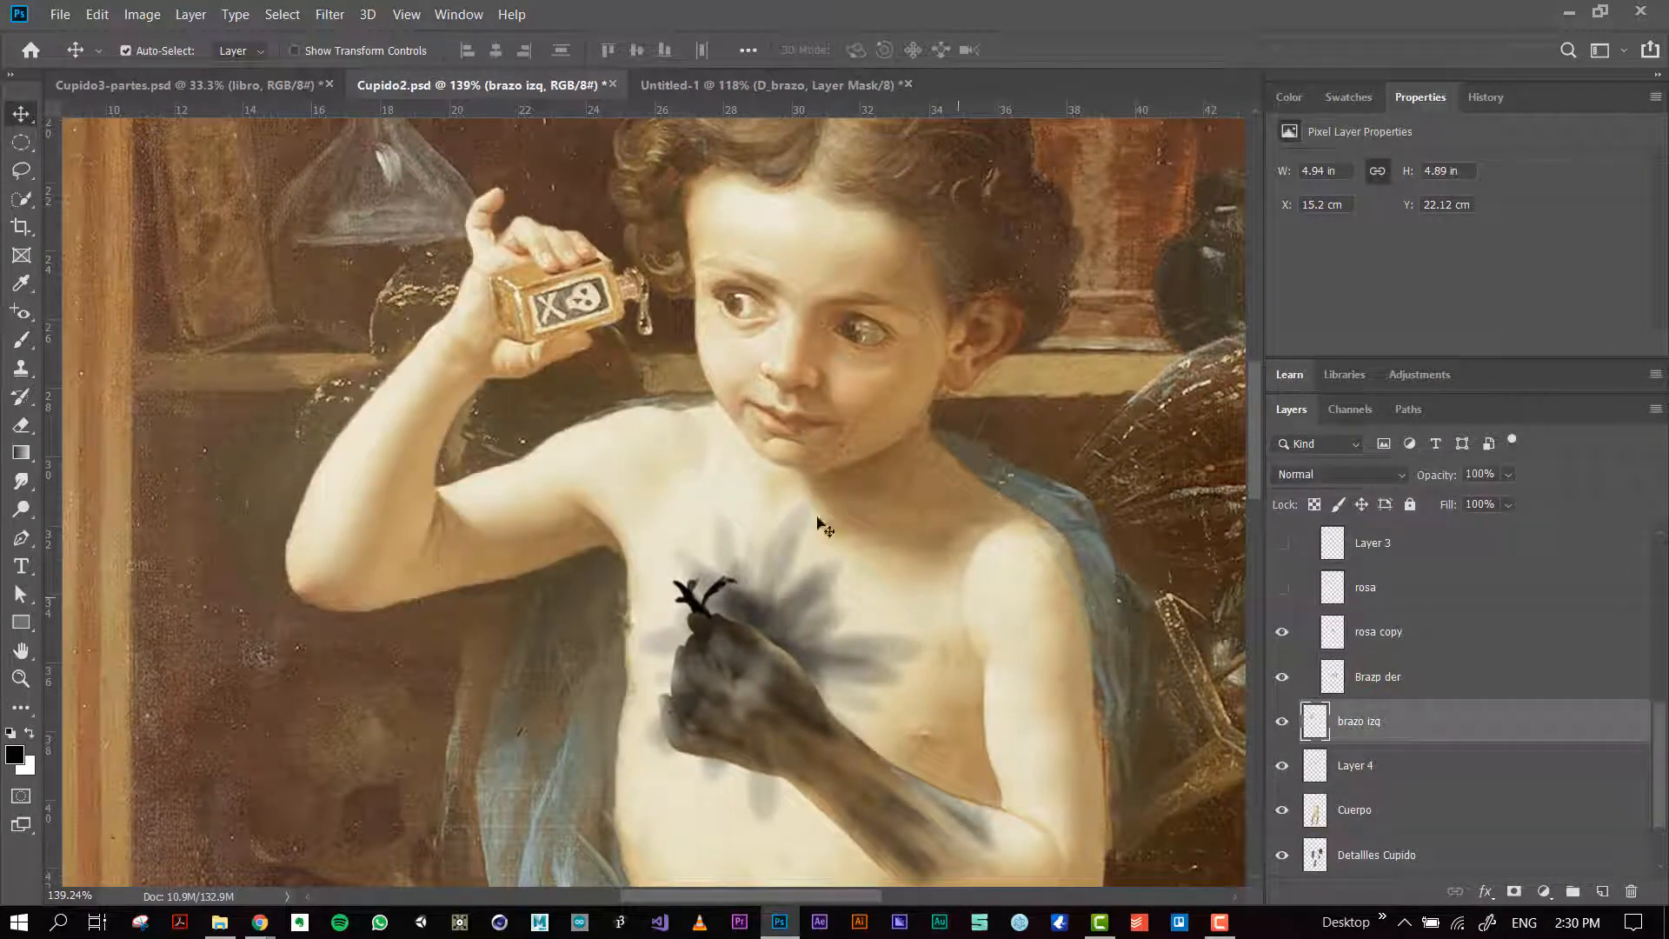
click(787, 234)
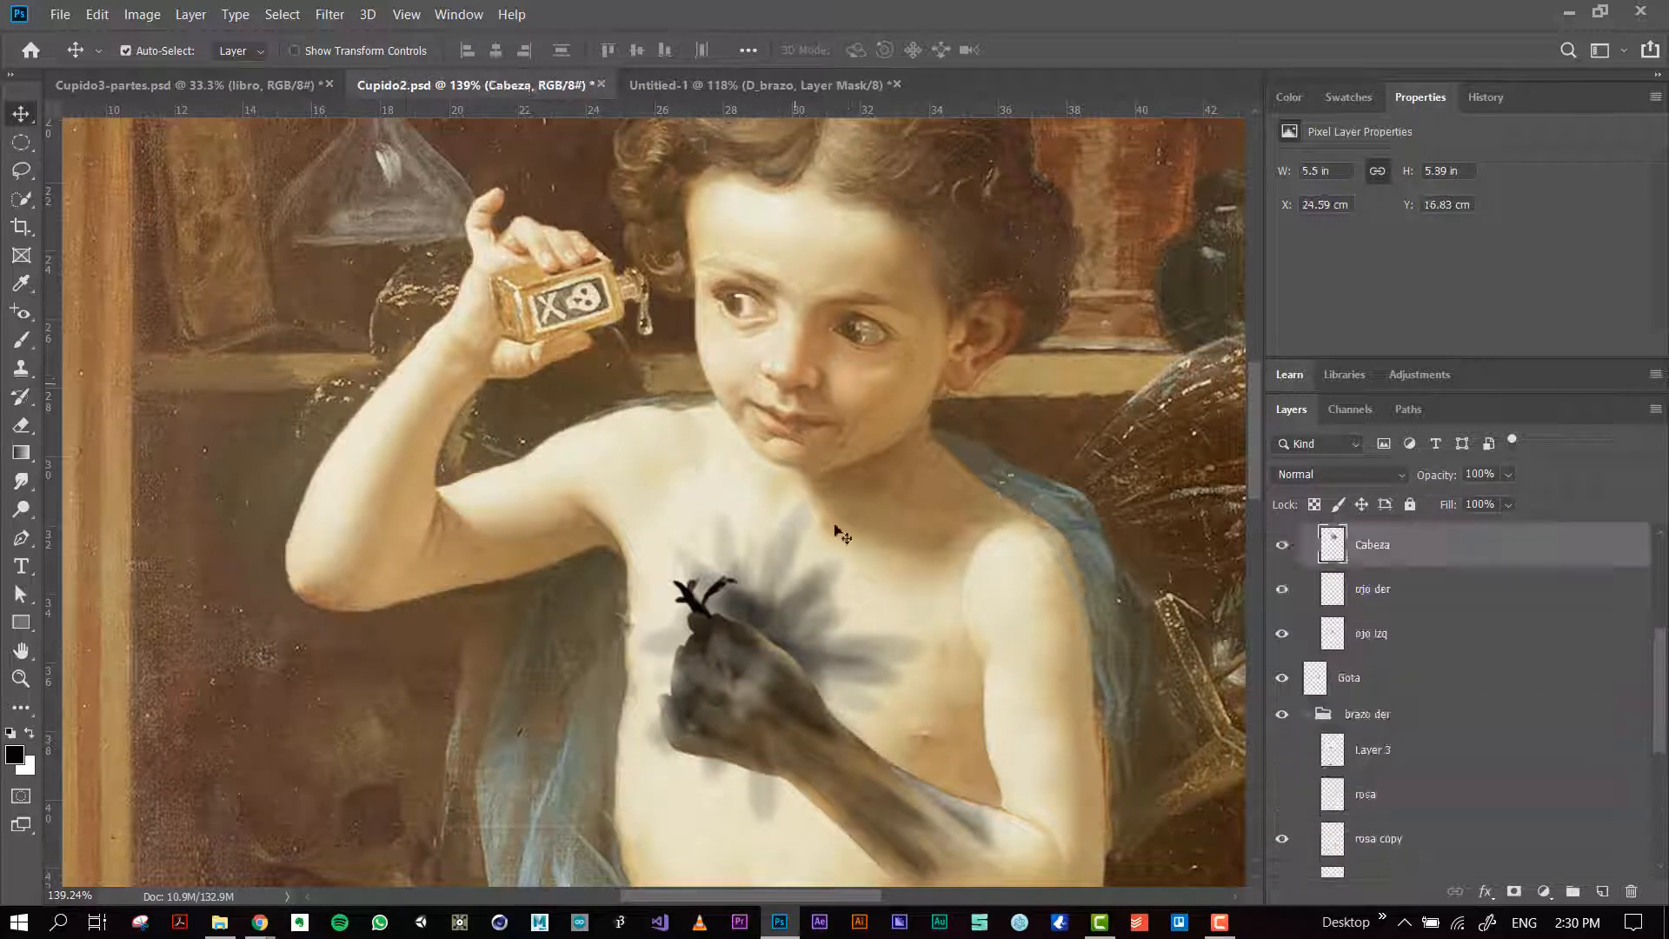
scroll(850, 626, down, 3)
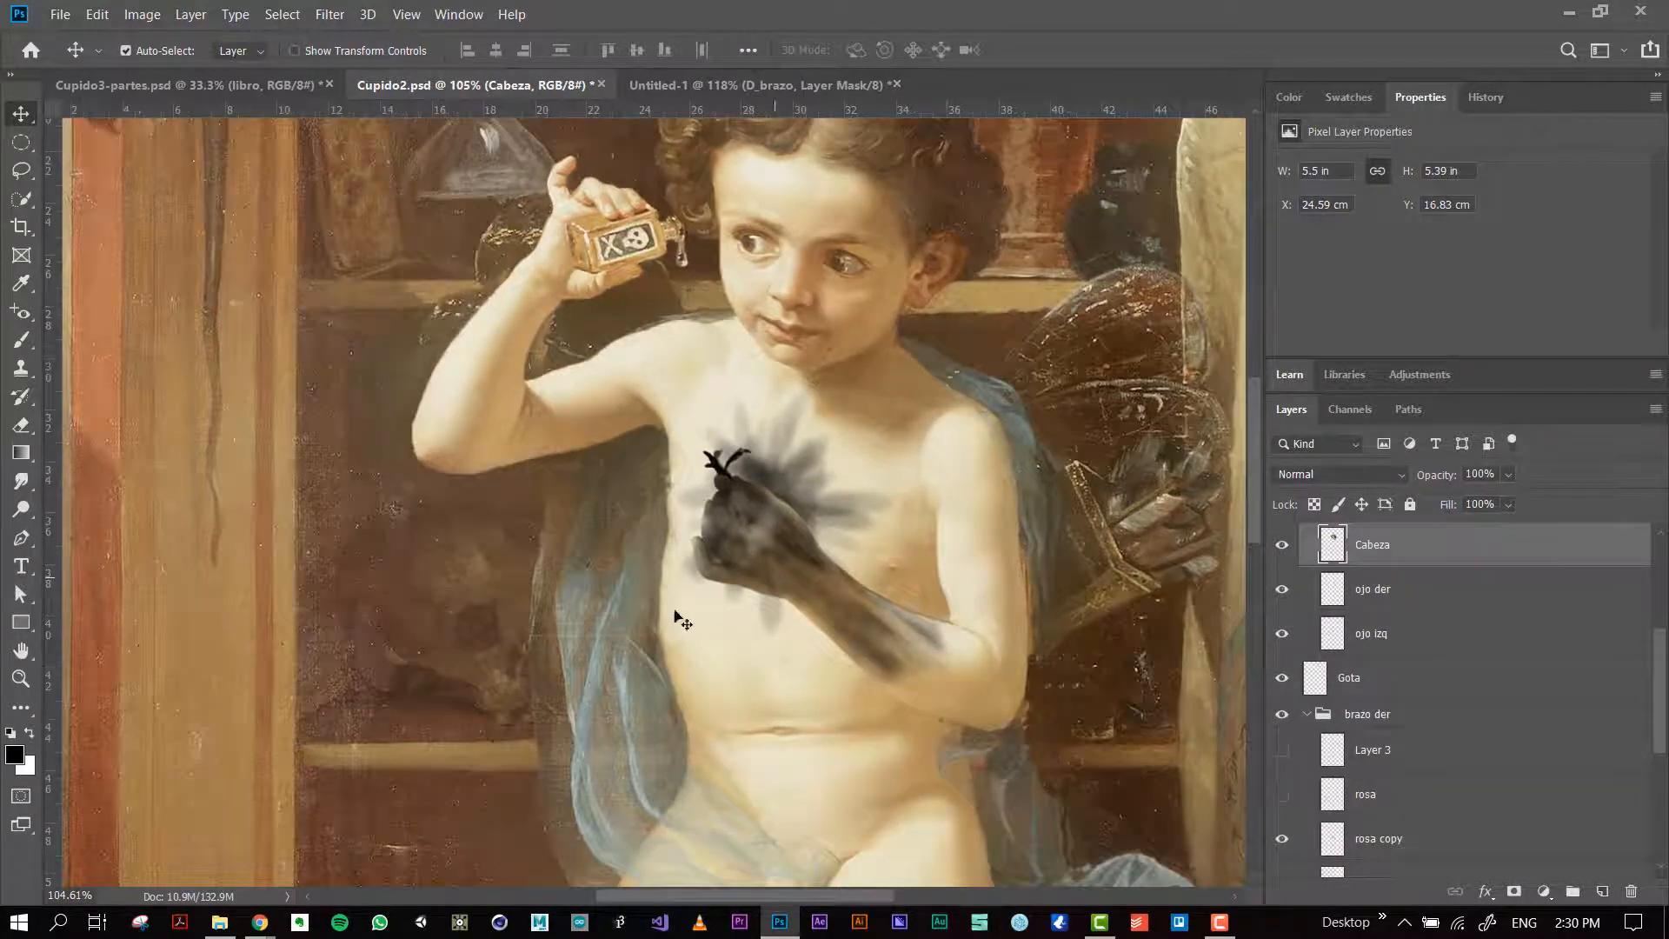
scroll(712, 490, down, 1)
drag(799, 276, 784, 334)
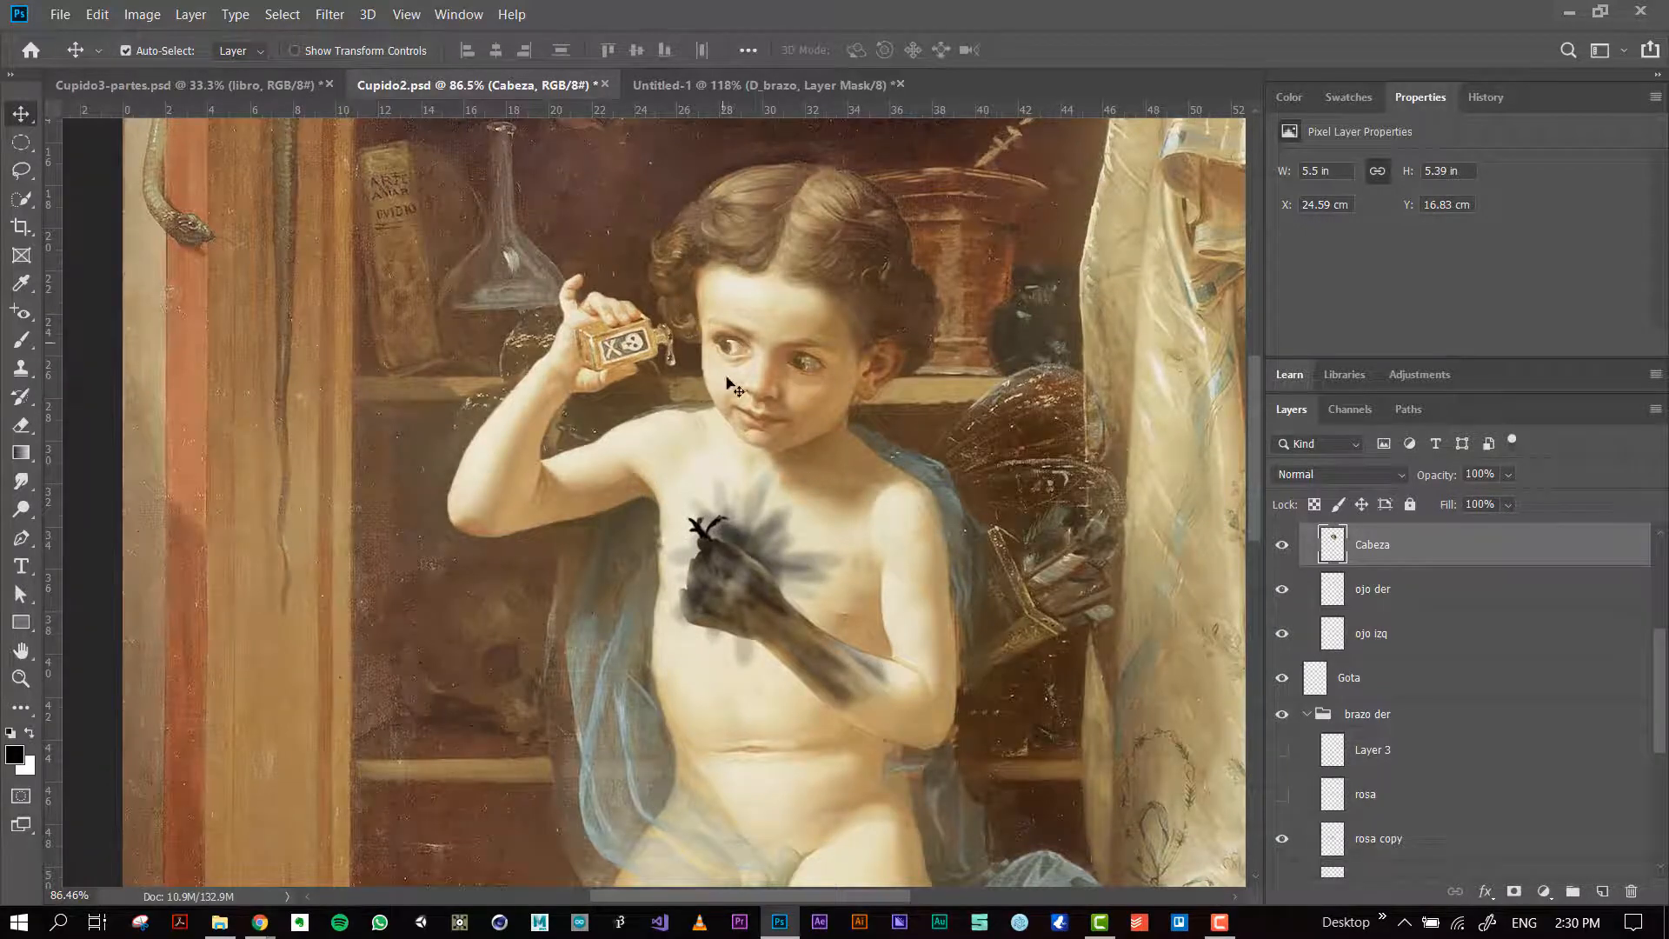
scroll(714, 358, up, 2)
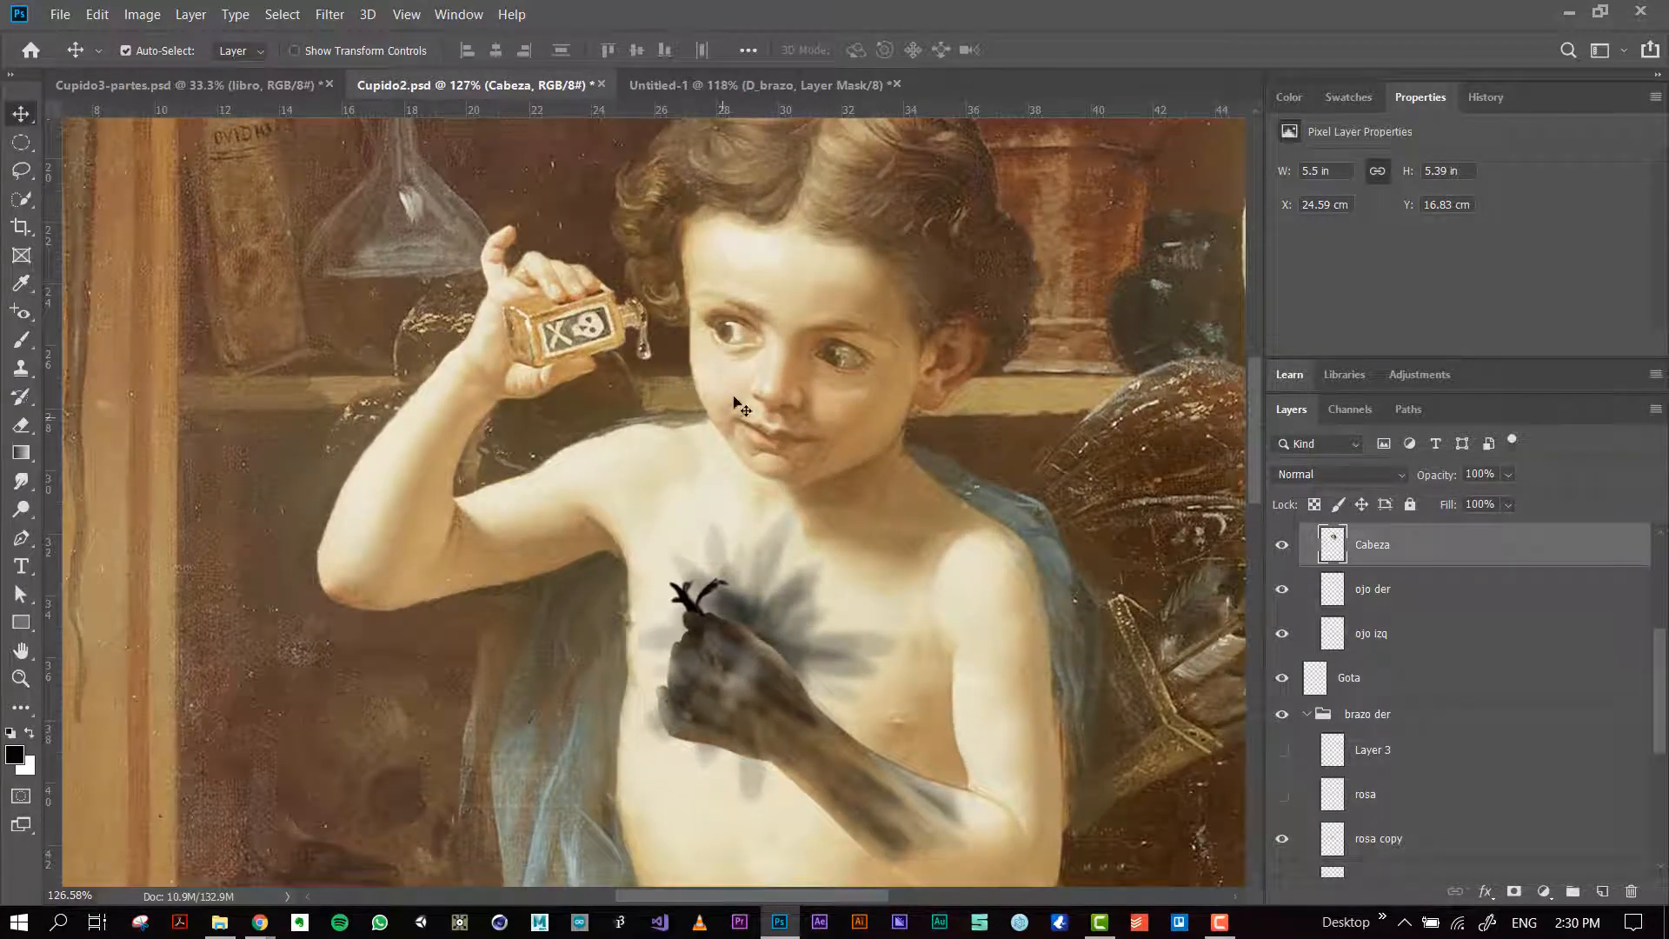
Step: Switch to the Untitled-1 document and hide the ImagenCompleta layer to isolate the arm pieces
click(702, 87)
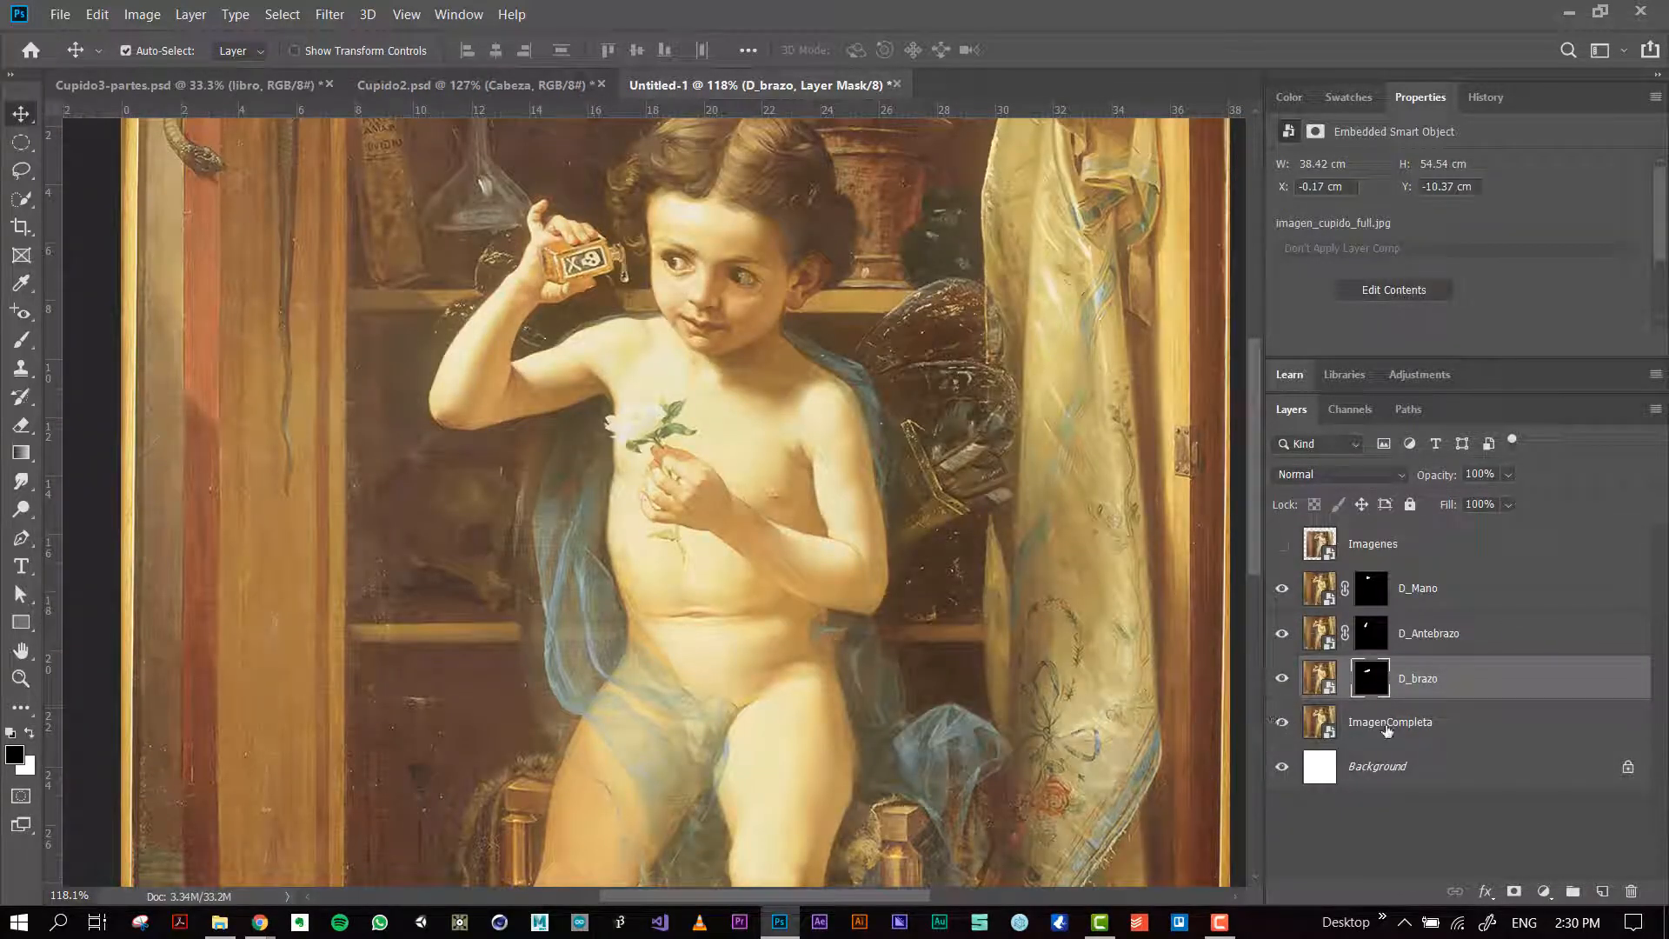
click(1273, 723)
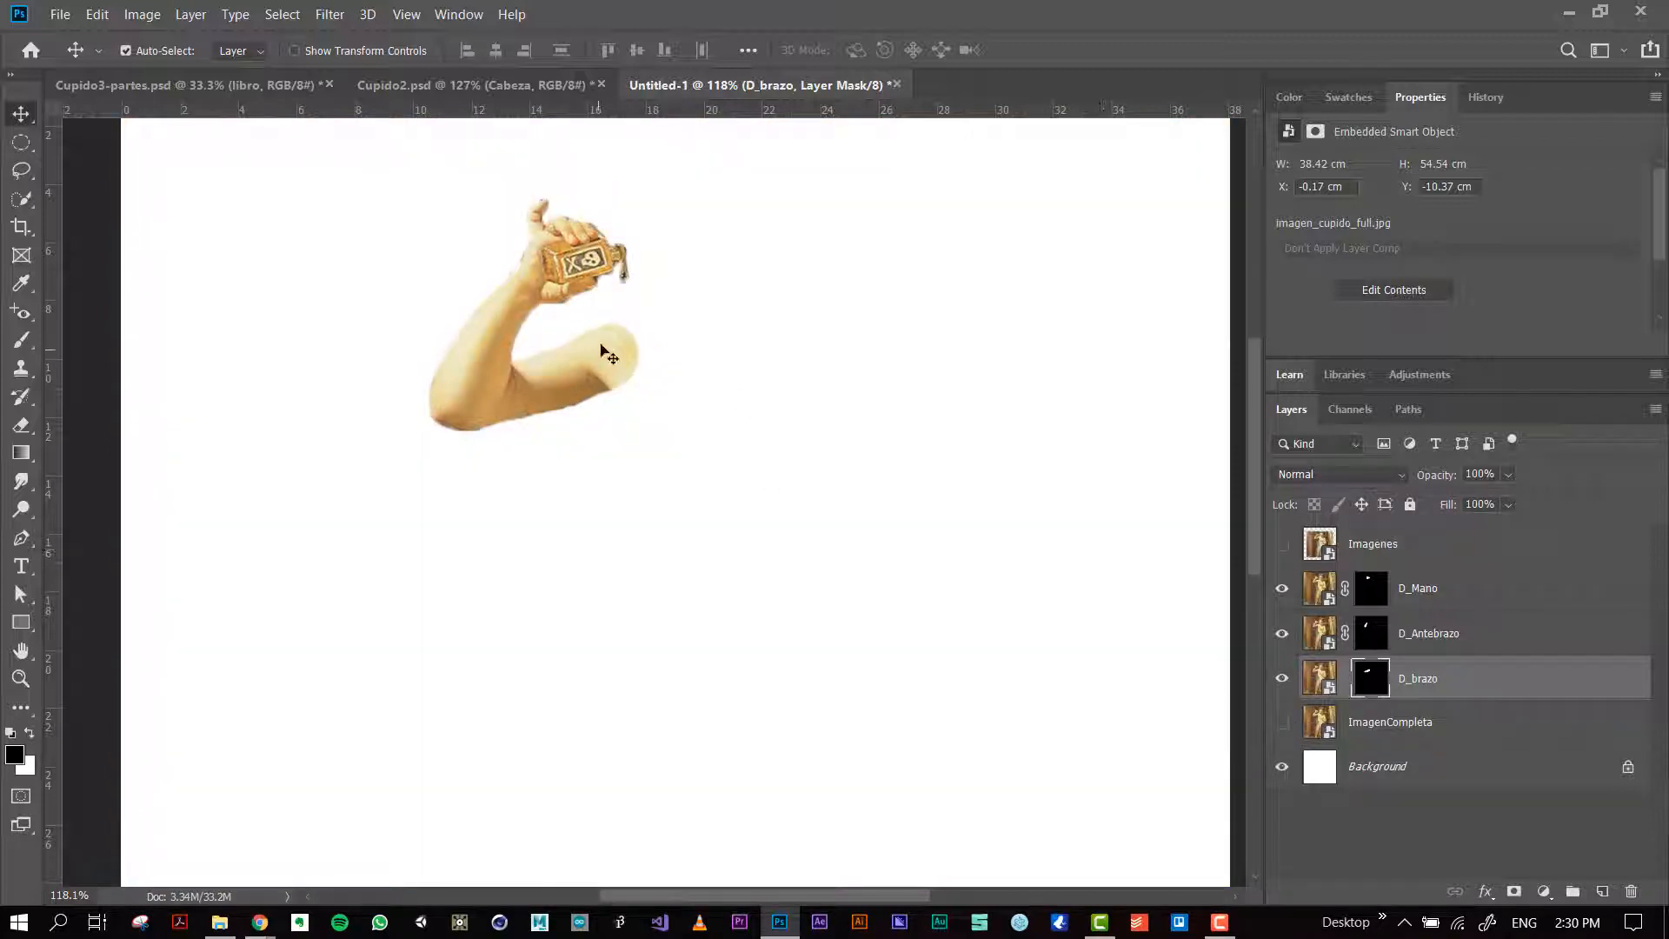
key(ctrl+t)
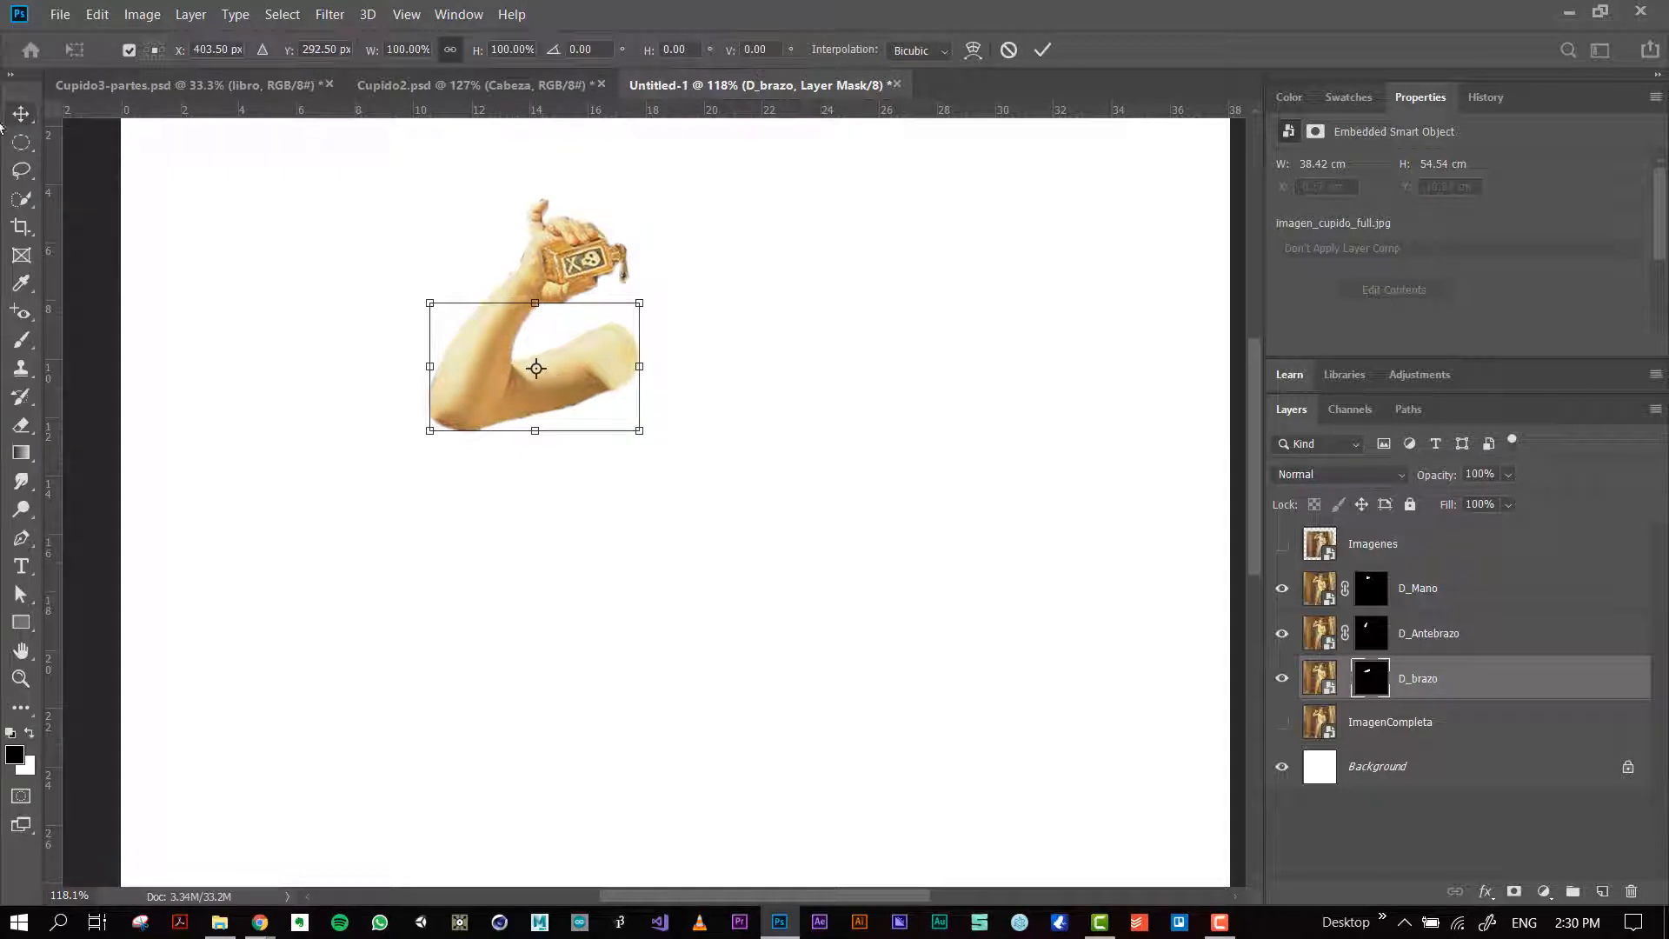
click(29, 114)
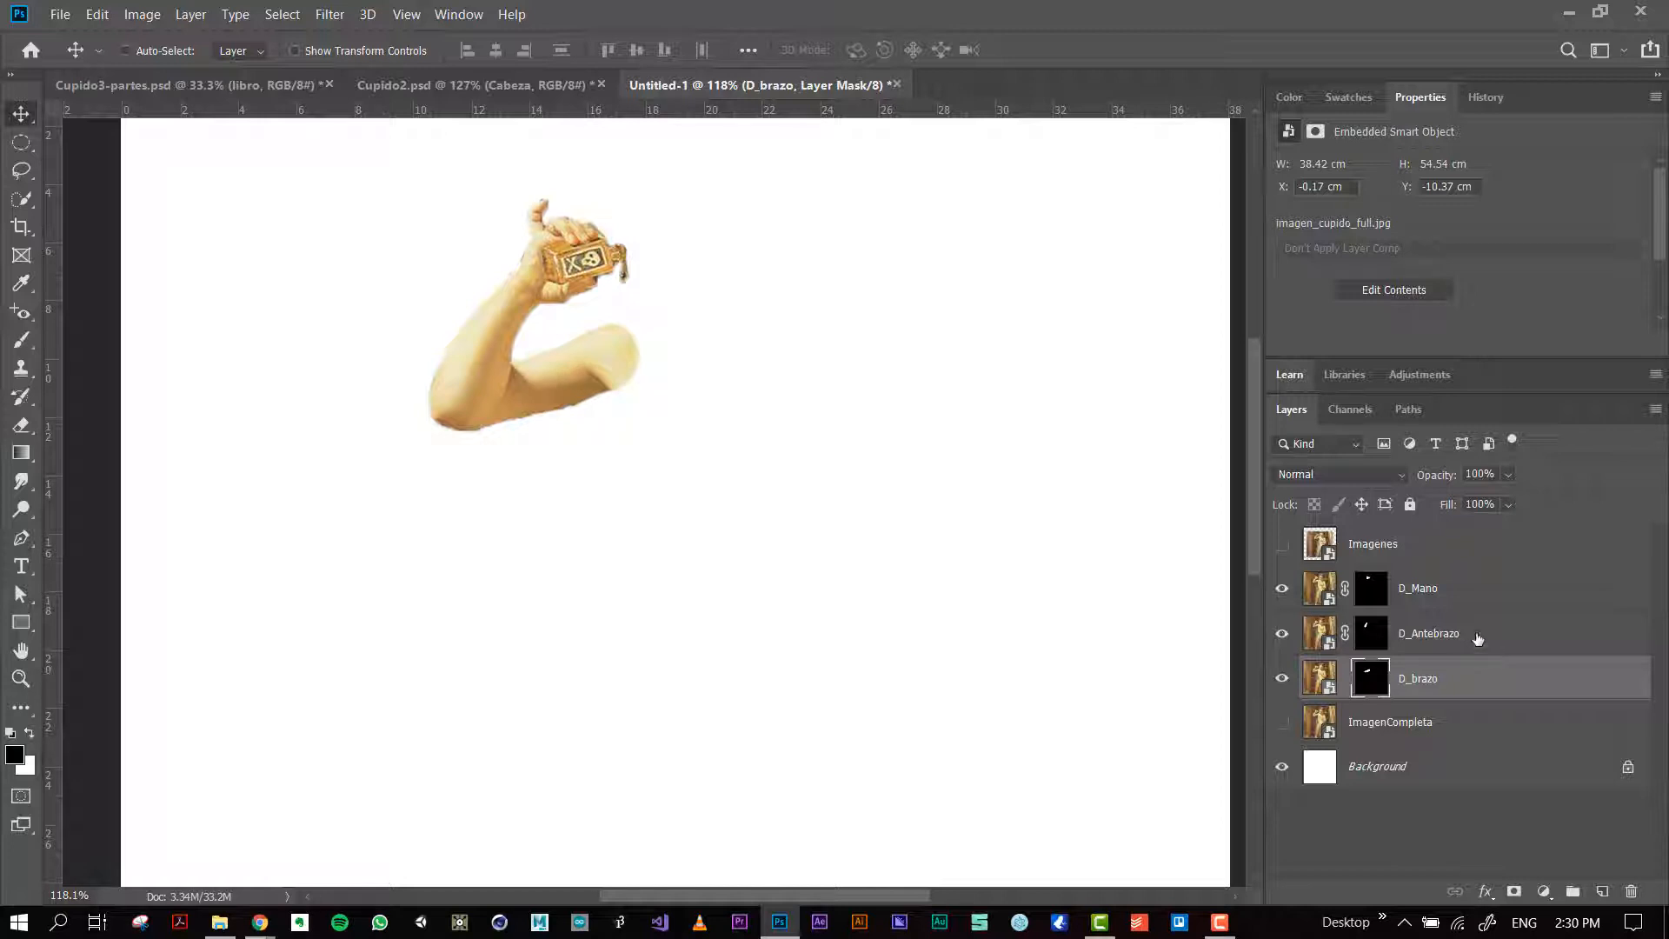
key(ctrl+t)
drag(537, 370, 610, 356)
mouse_move(661, 293)
mouse_down()
mouse_move(670, 258)
mouse_move(641, 294)
mouse_move(660, 294)
mouse_up()
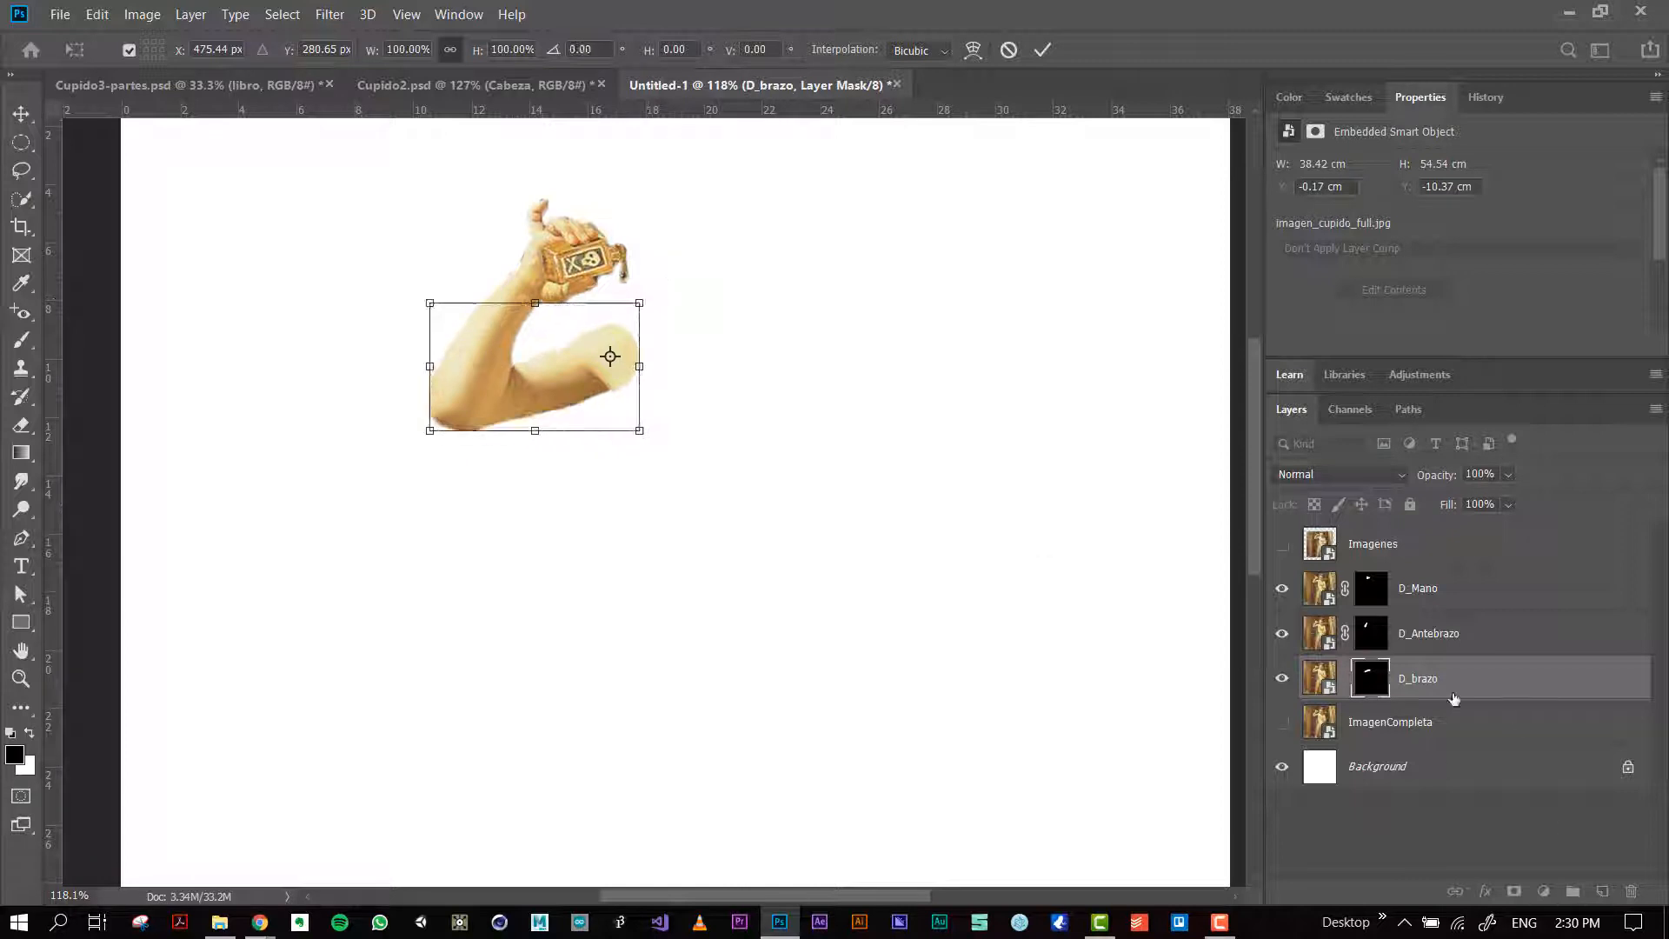
click(1322, 678)
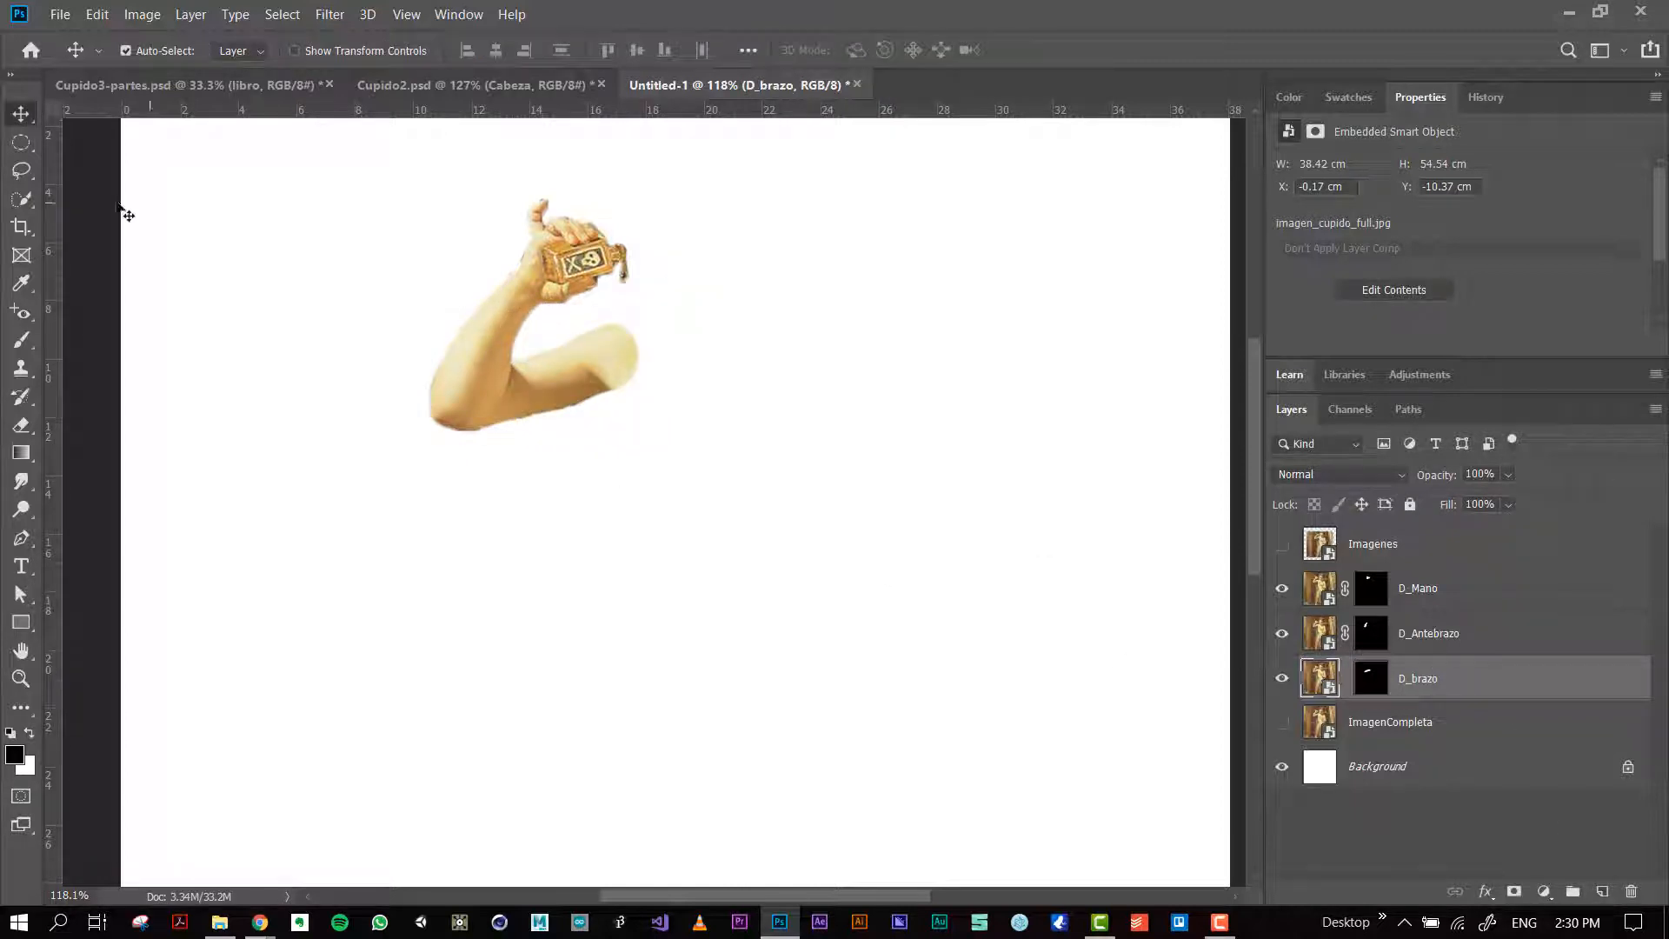
Step: Try to free-transform the unlinked D_brazo image about a pivot on the shoulder, undo it and relink the layer mask
key(ctrl+t)
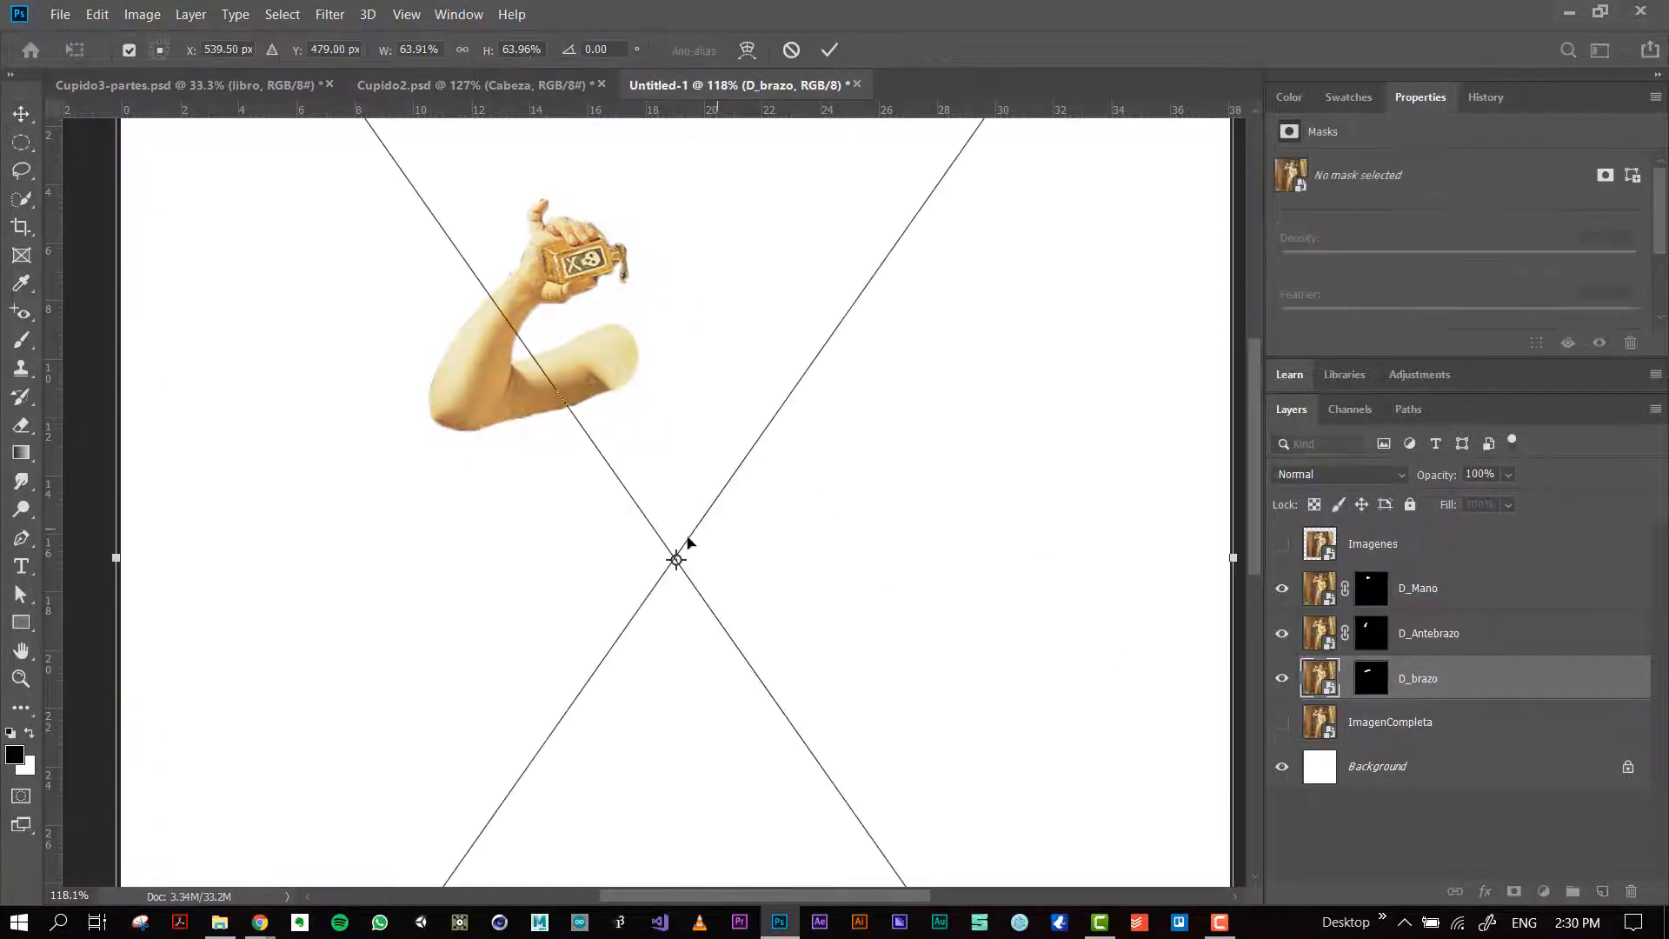
drag(676, 559, 614, 354)
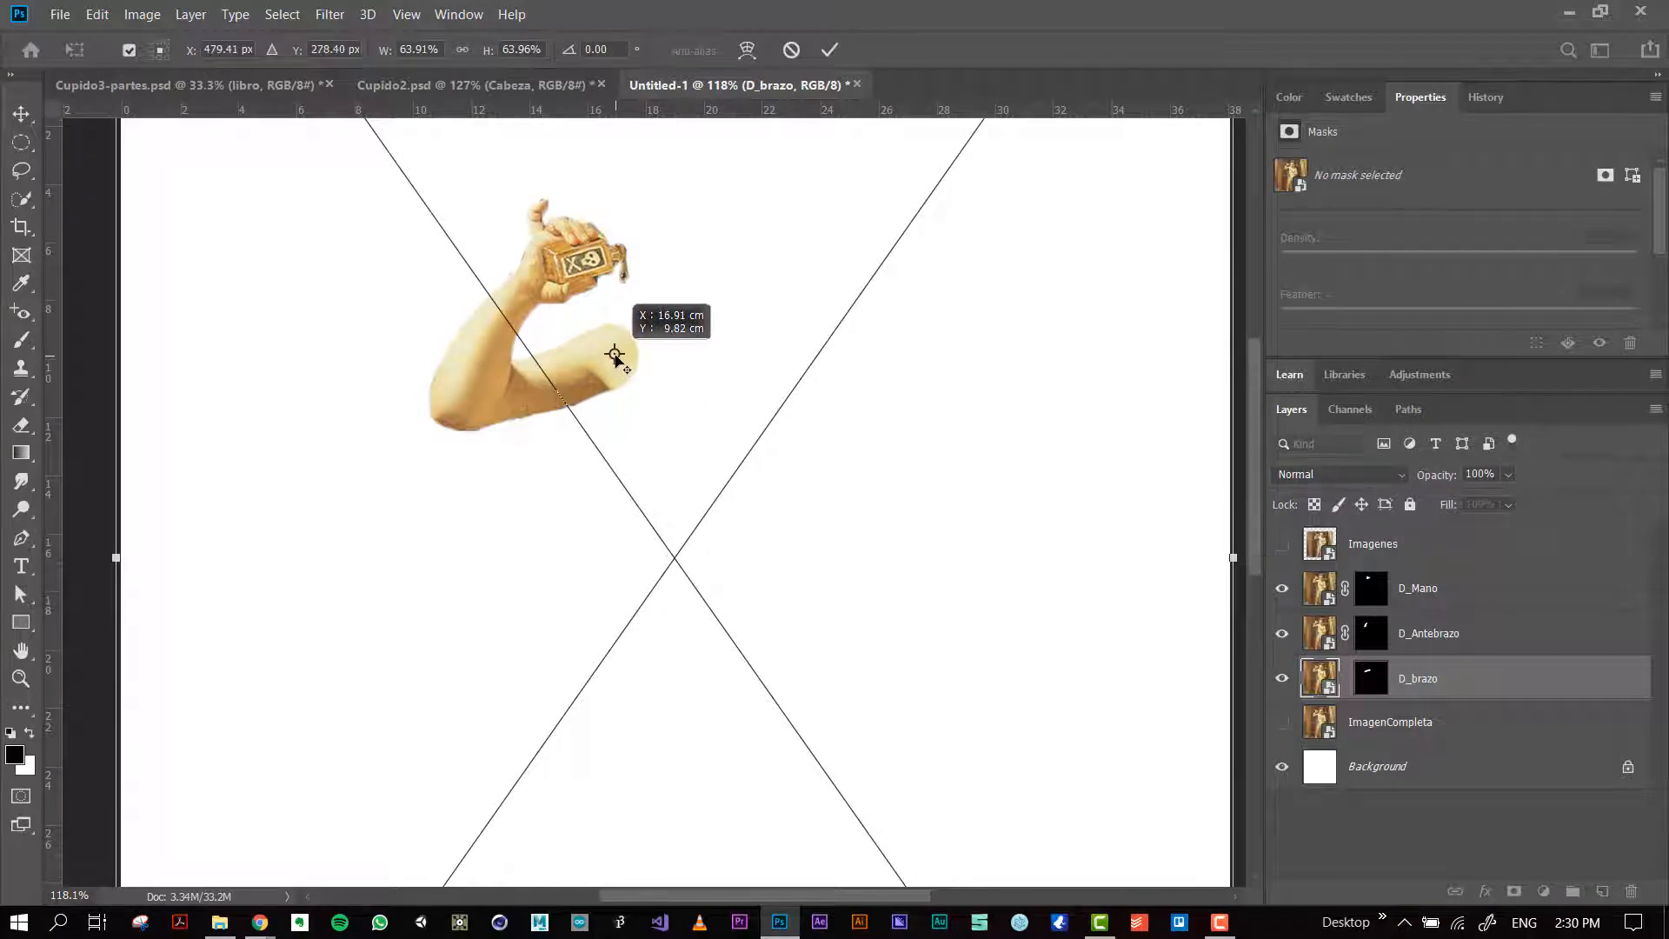
key(ctrl+0)
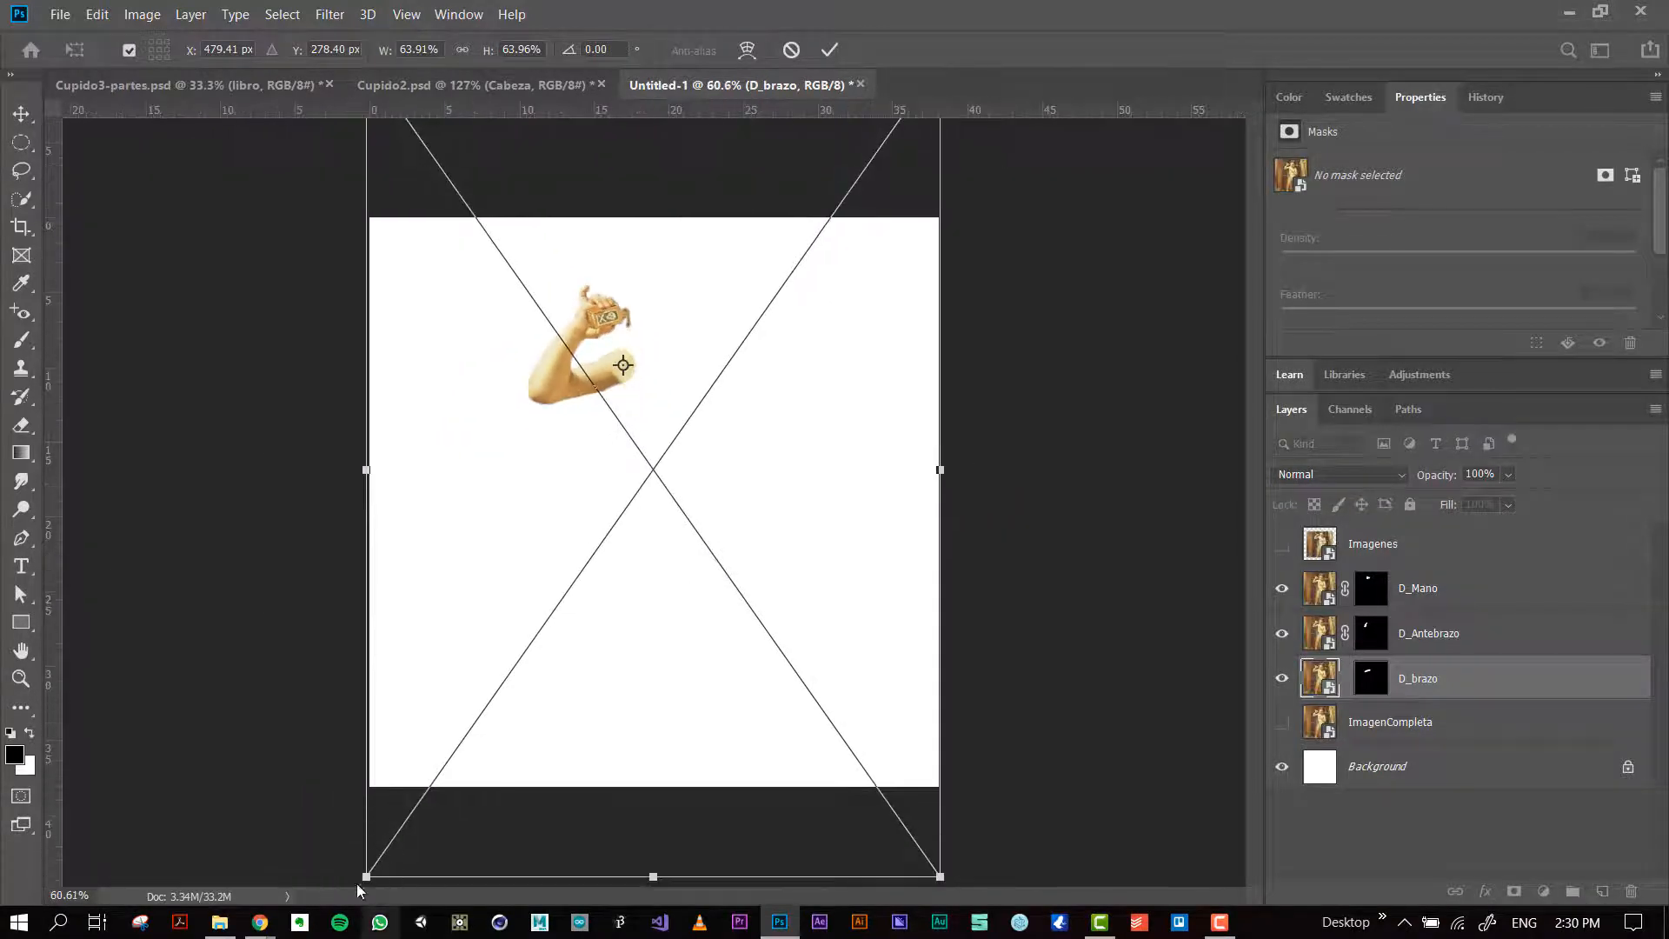
scroll(353, 857, down, 1)
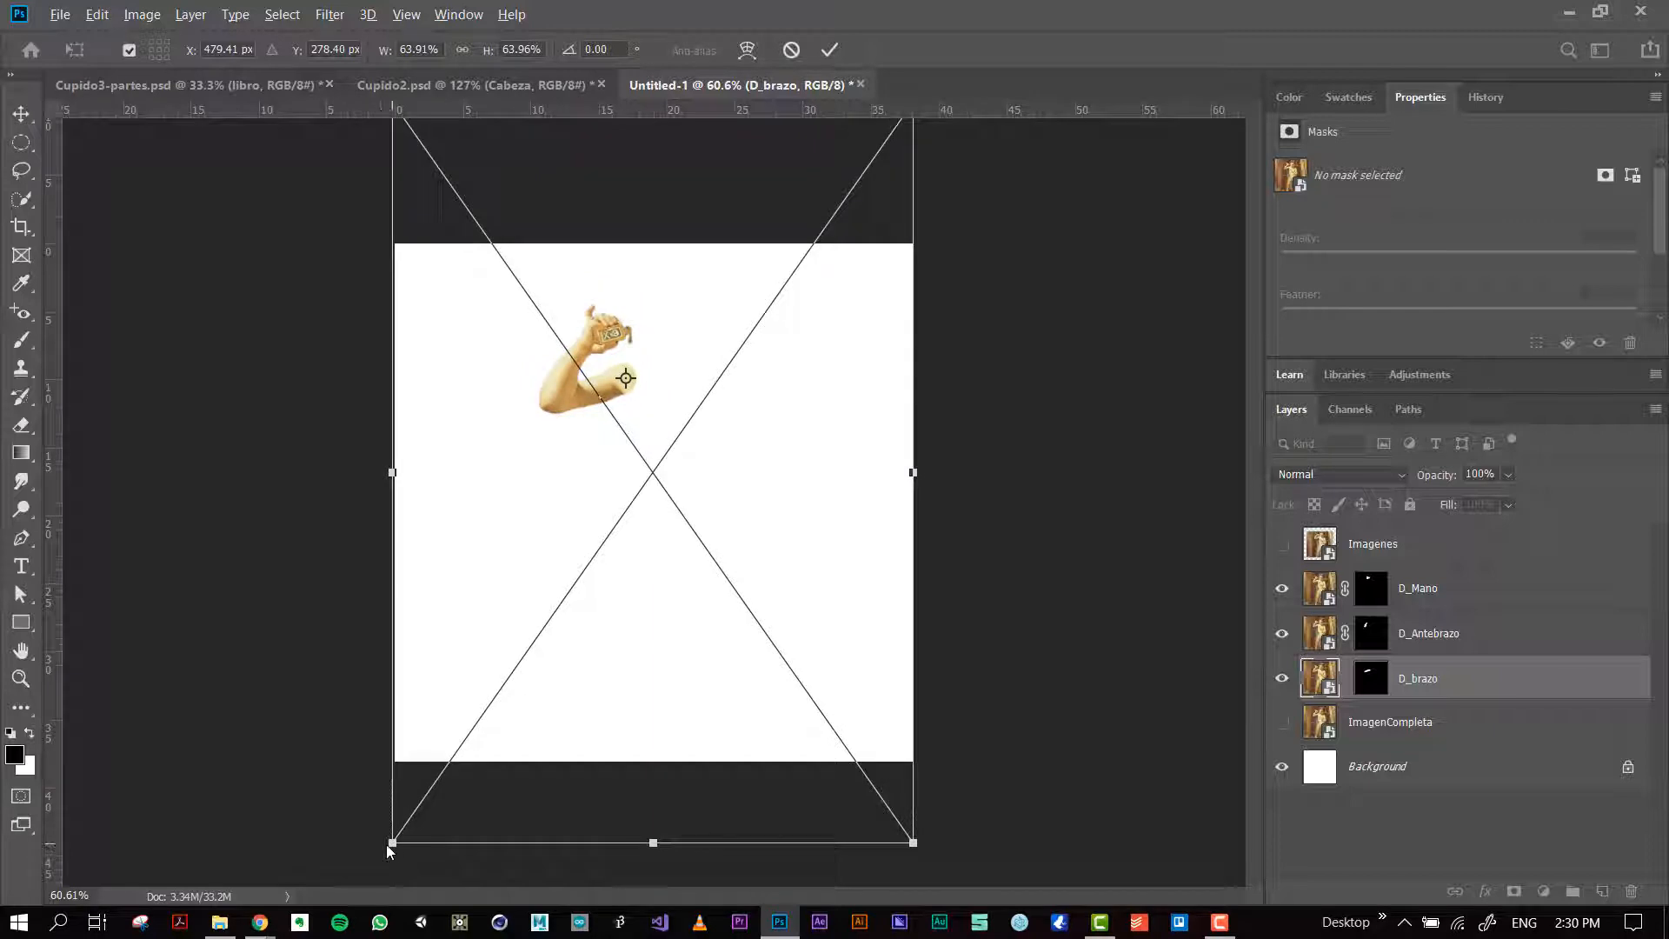
drag(376, 852, 228, 660)
key(ctrl+z)
key(Return)
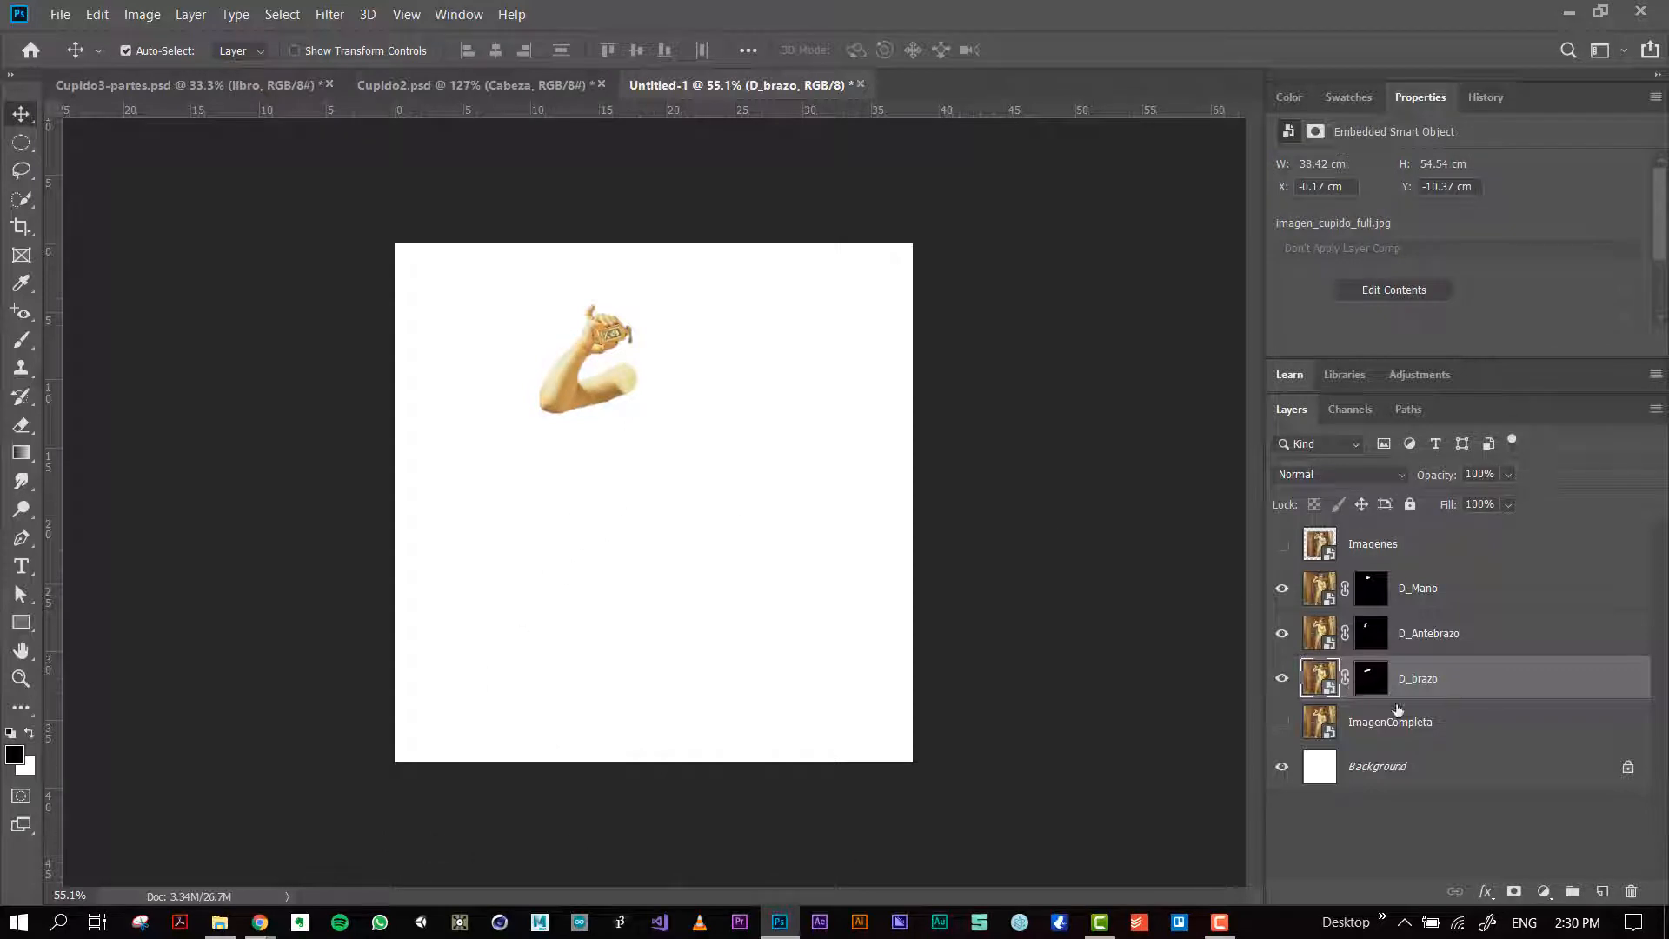
Step: Try rotating the linked D_brazo layer about a transform pivot placed on the shoulder end of the upper arm
key(ctrl+t)
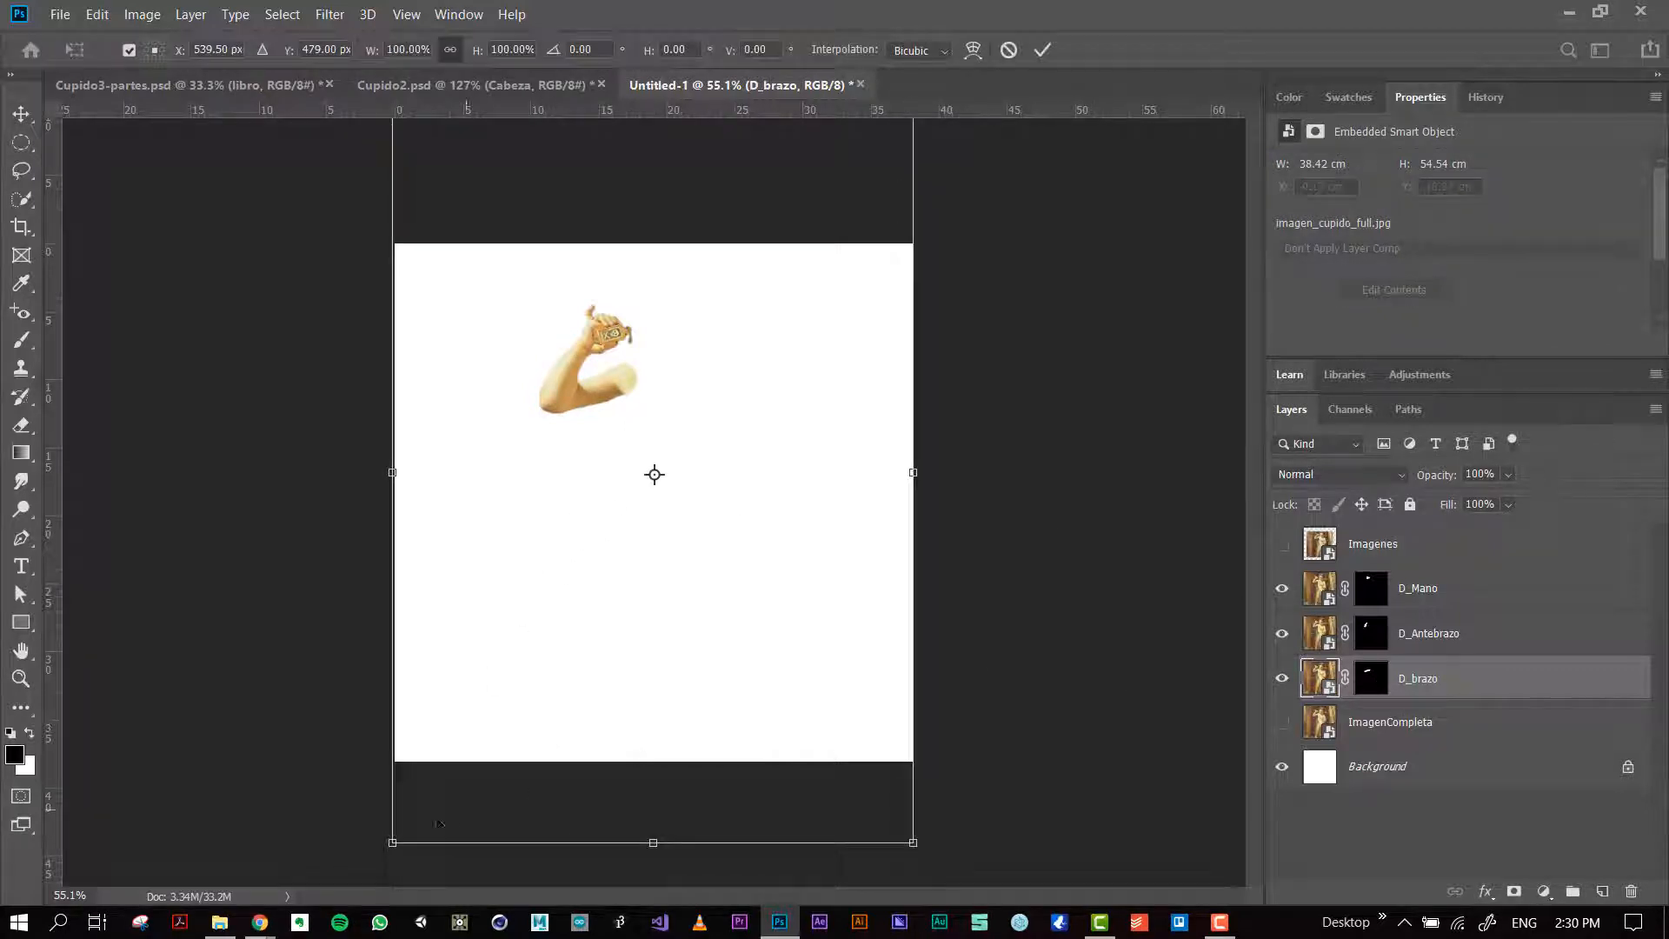
drag(655, 473, 622, 378)
drag(380, 856, 470, 696)
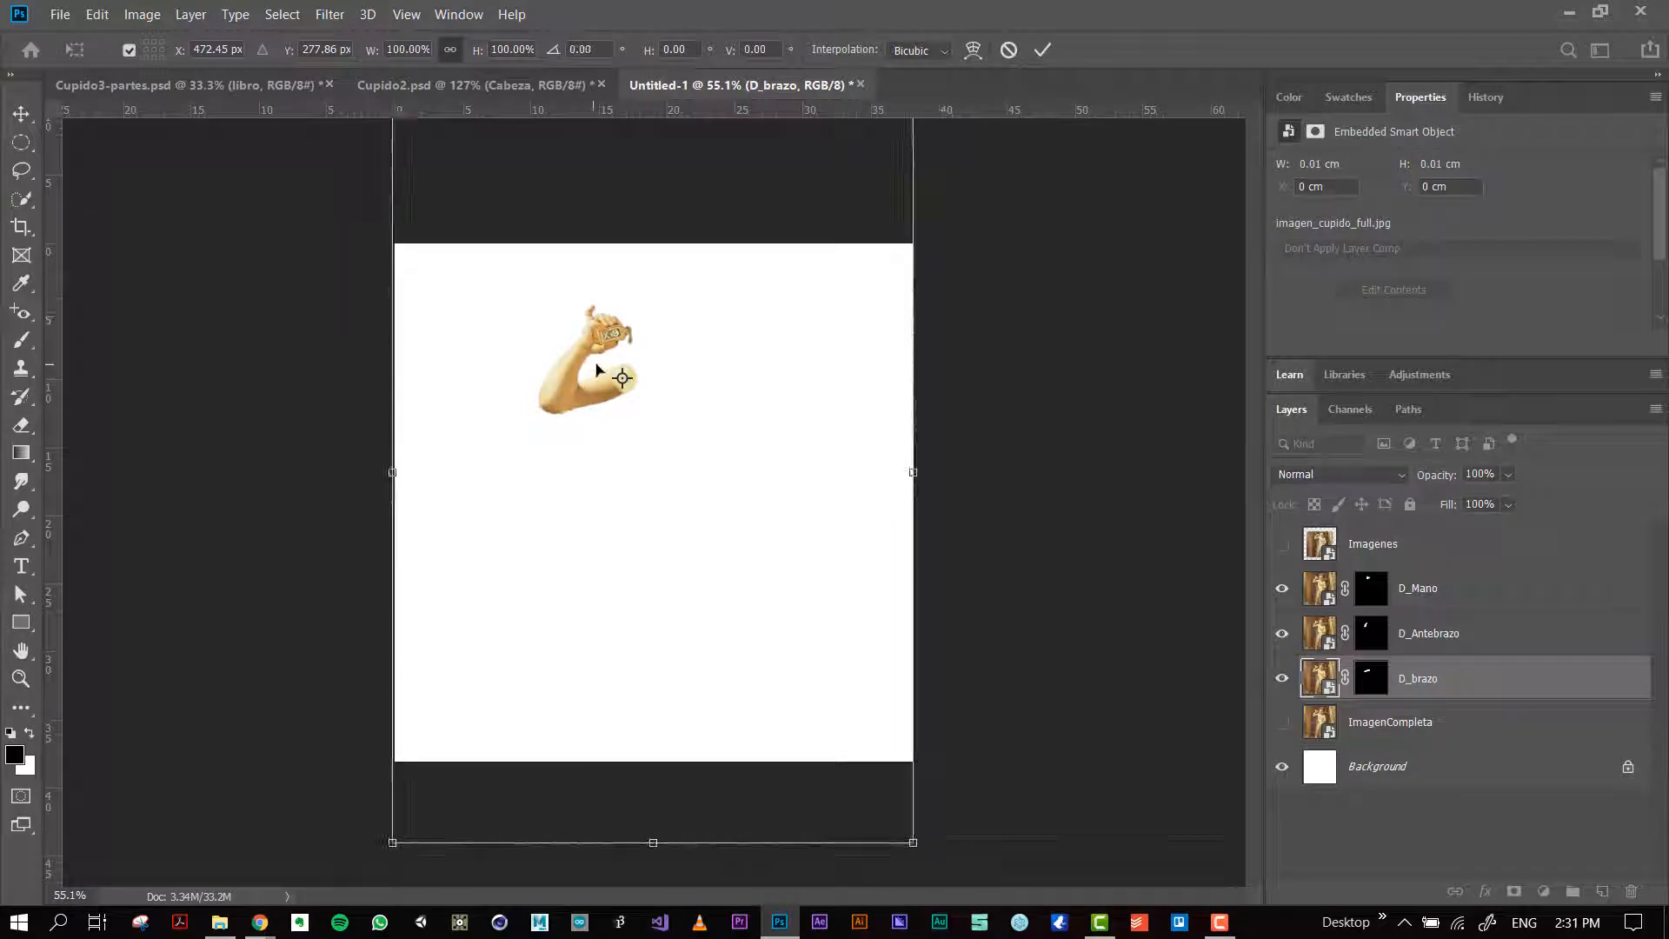
scroll(612, 382, up, 5)
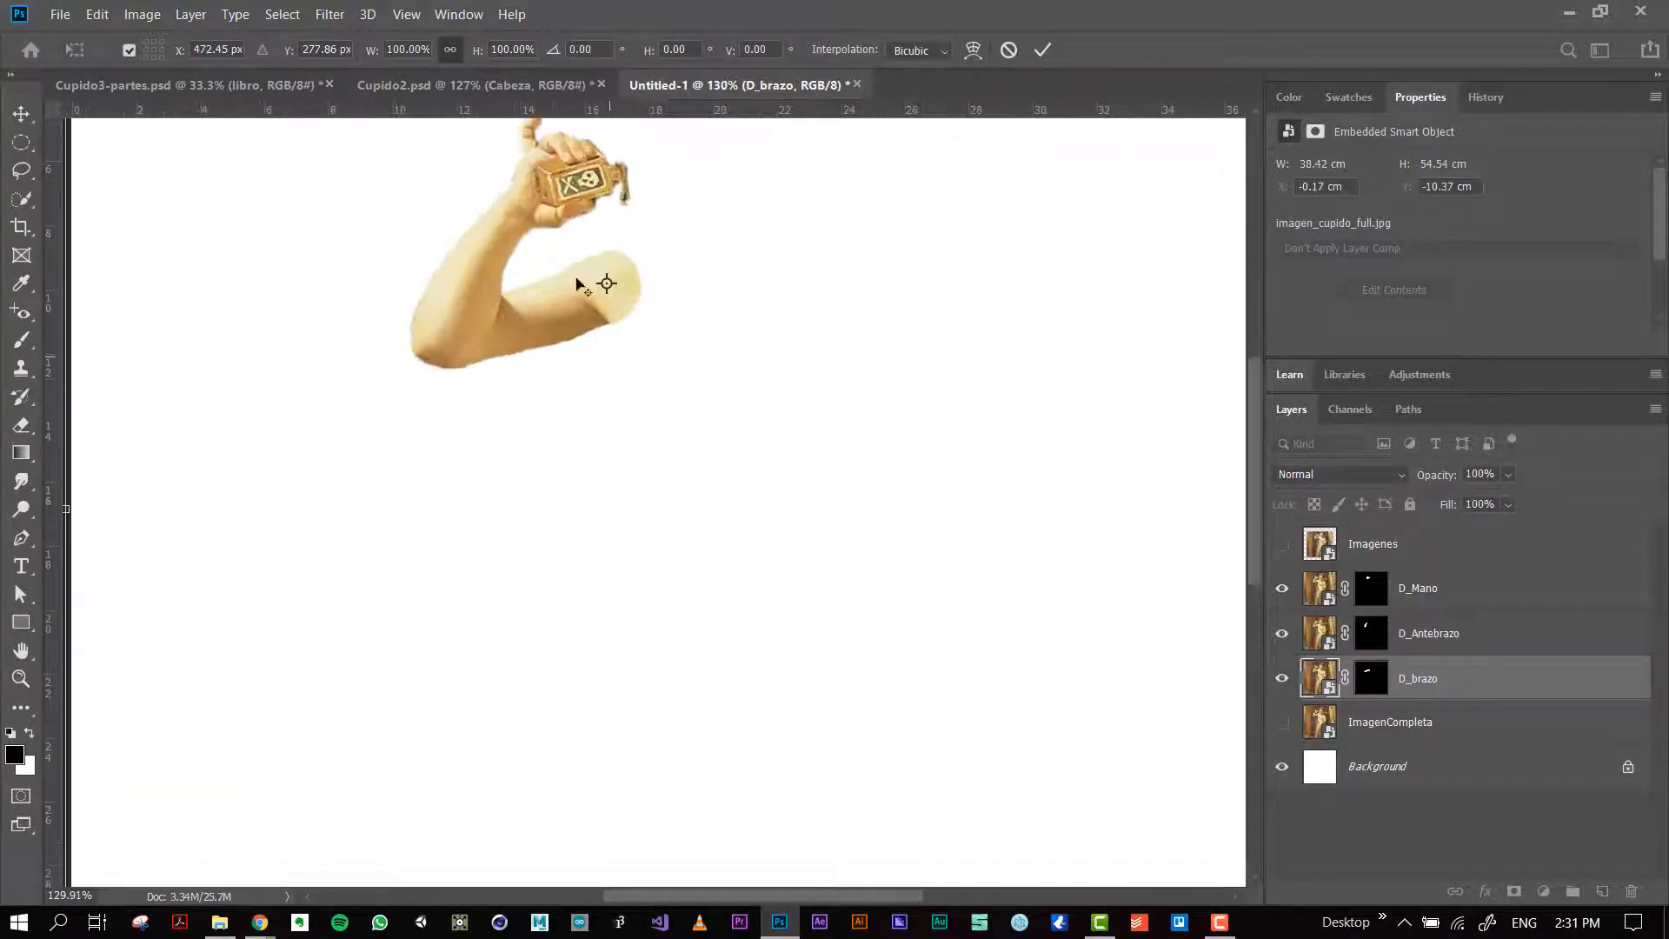
scroll(555, 302, up, 2)
drag(446, 301, 556, 549)
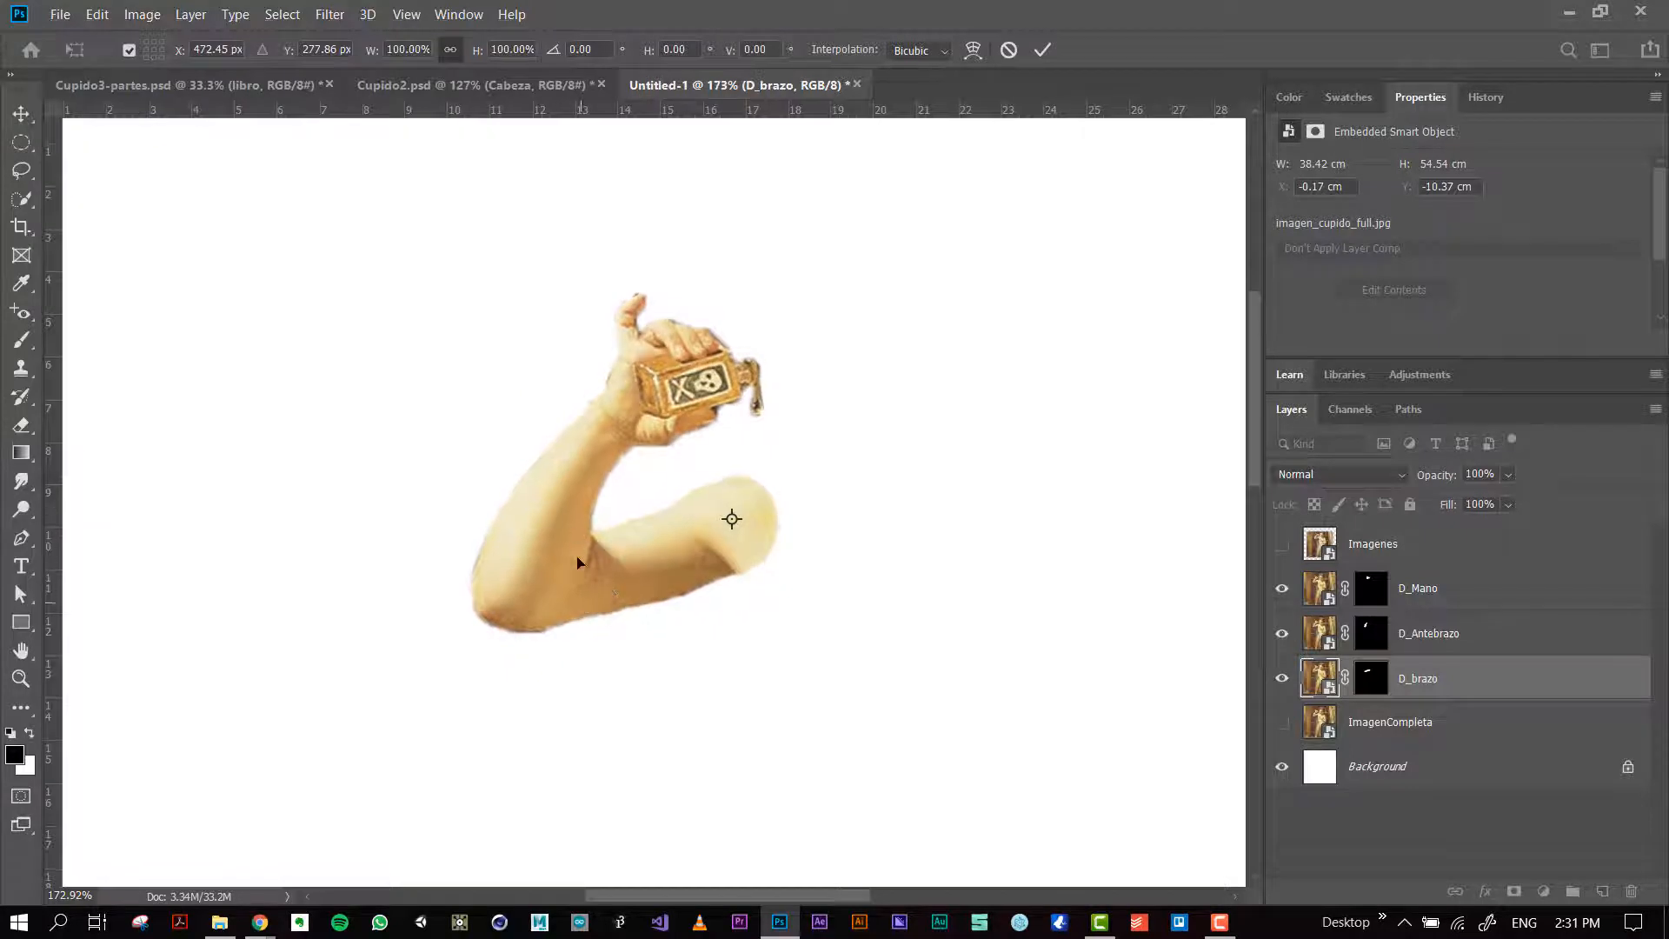
scroll(965, 628, down, 1)
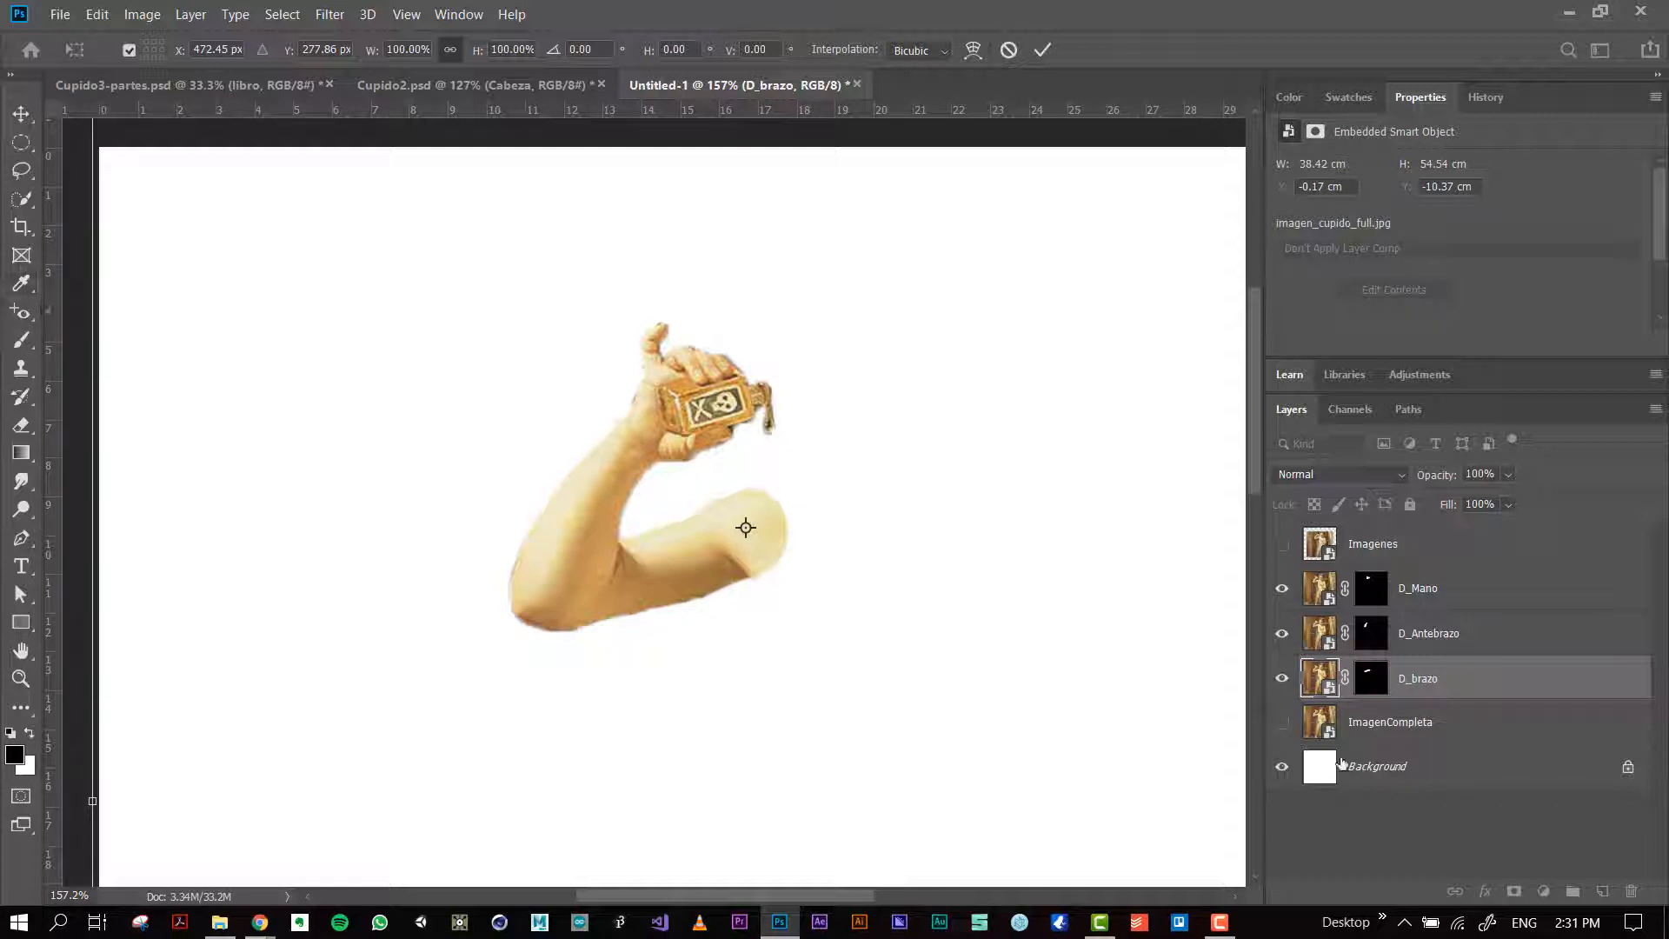
Step: Make ImagenCompleta visible again and toggle it and the three arm layers to compare the cut-out pieces with the painting
drag(1283, 679, 1284, 595)
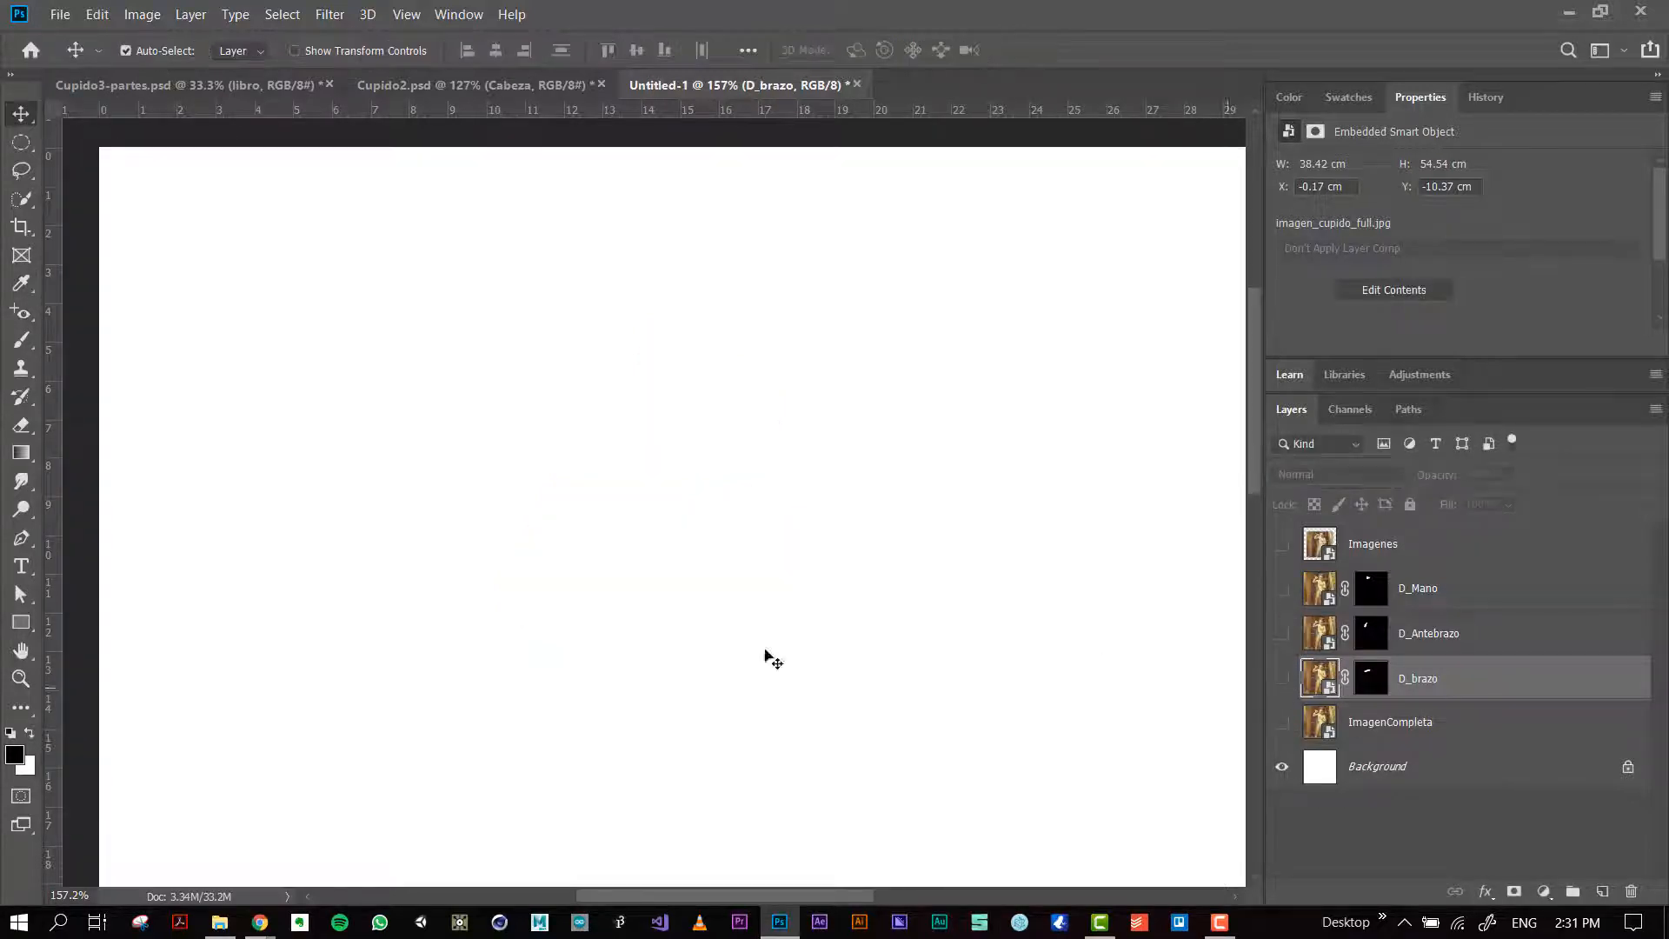
click(1282, 723)
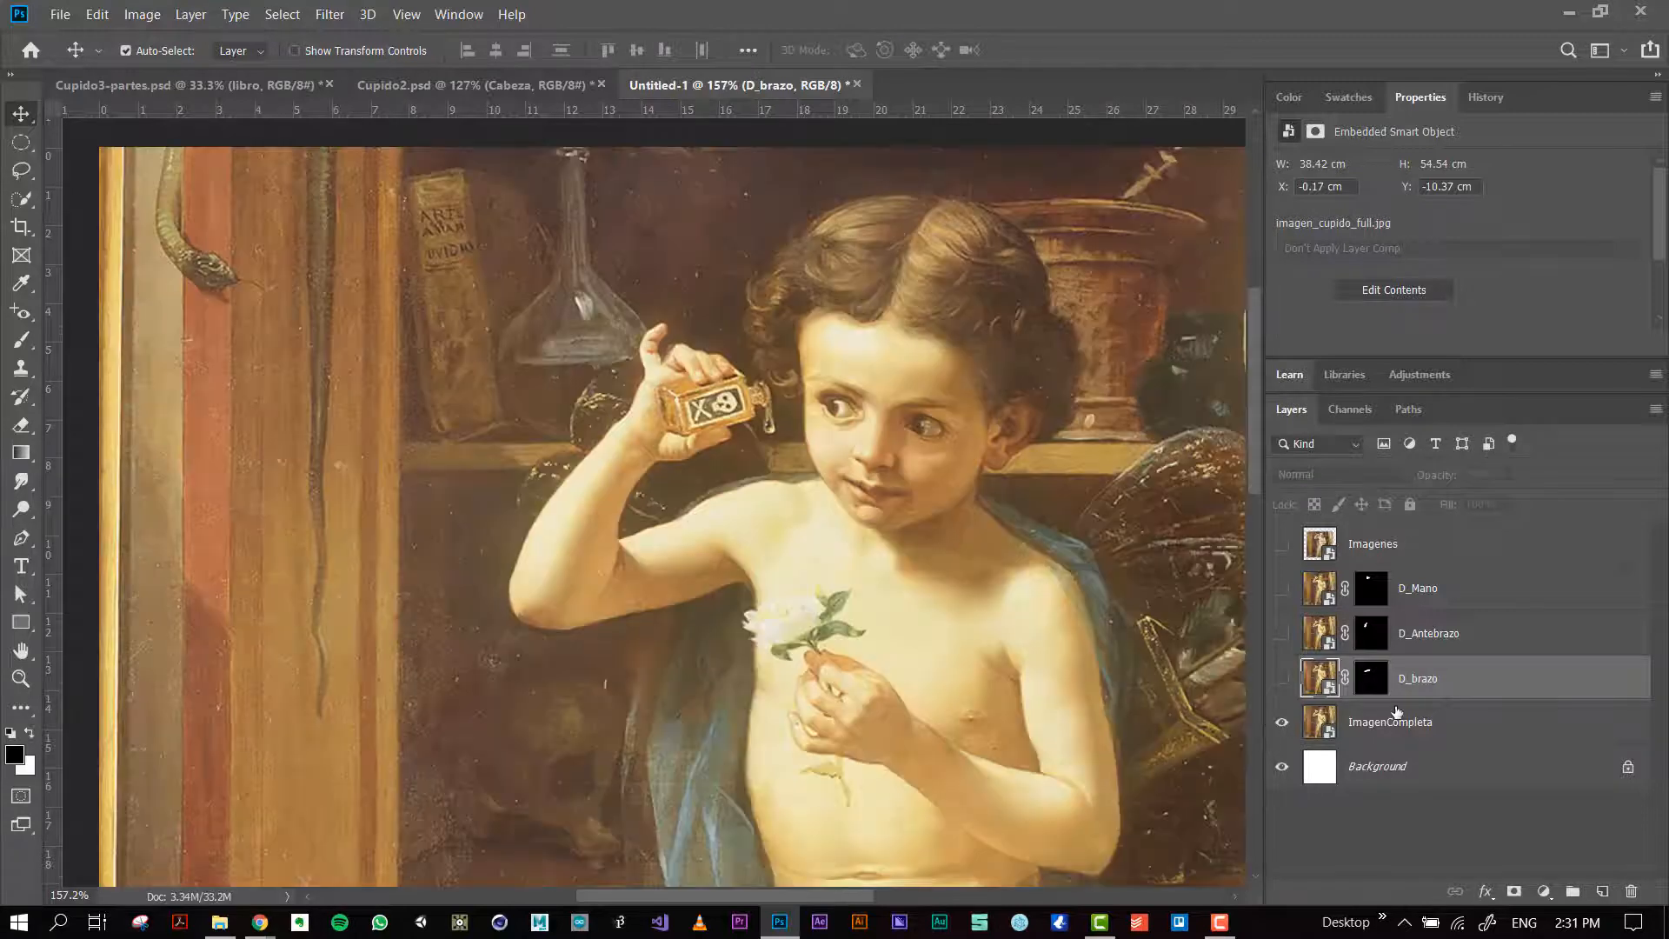
click(788, 636)
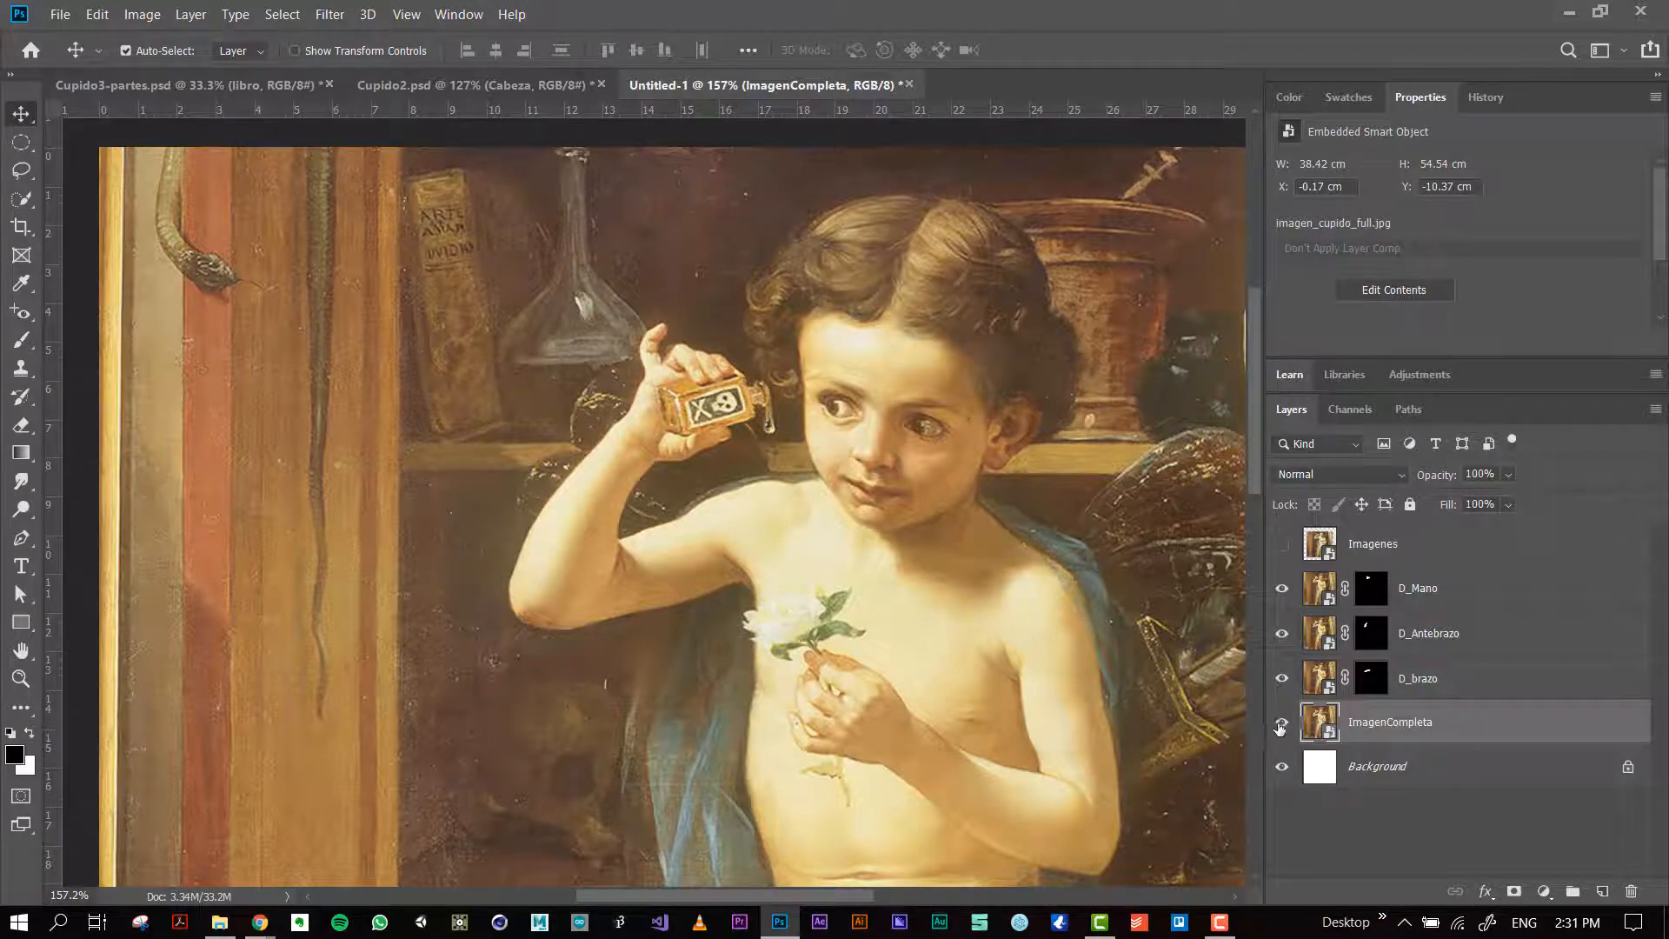
click(1282, 722)
click(1282, 722)
click(1282, 723)
click(1282, 722)
Step: Duplicate the ImagenCompleta layer
key(ctrl+j)
click(1379, 763)
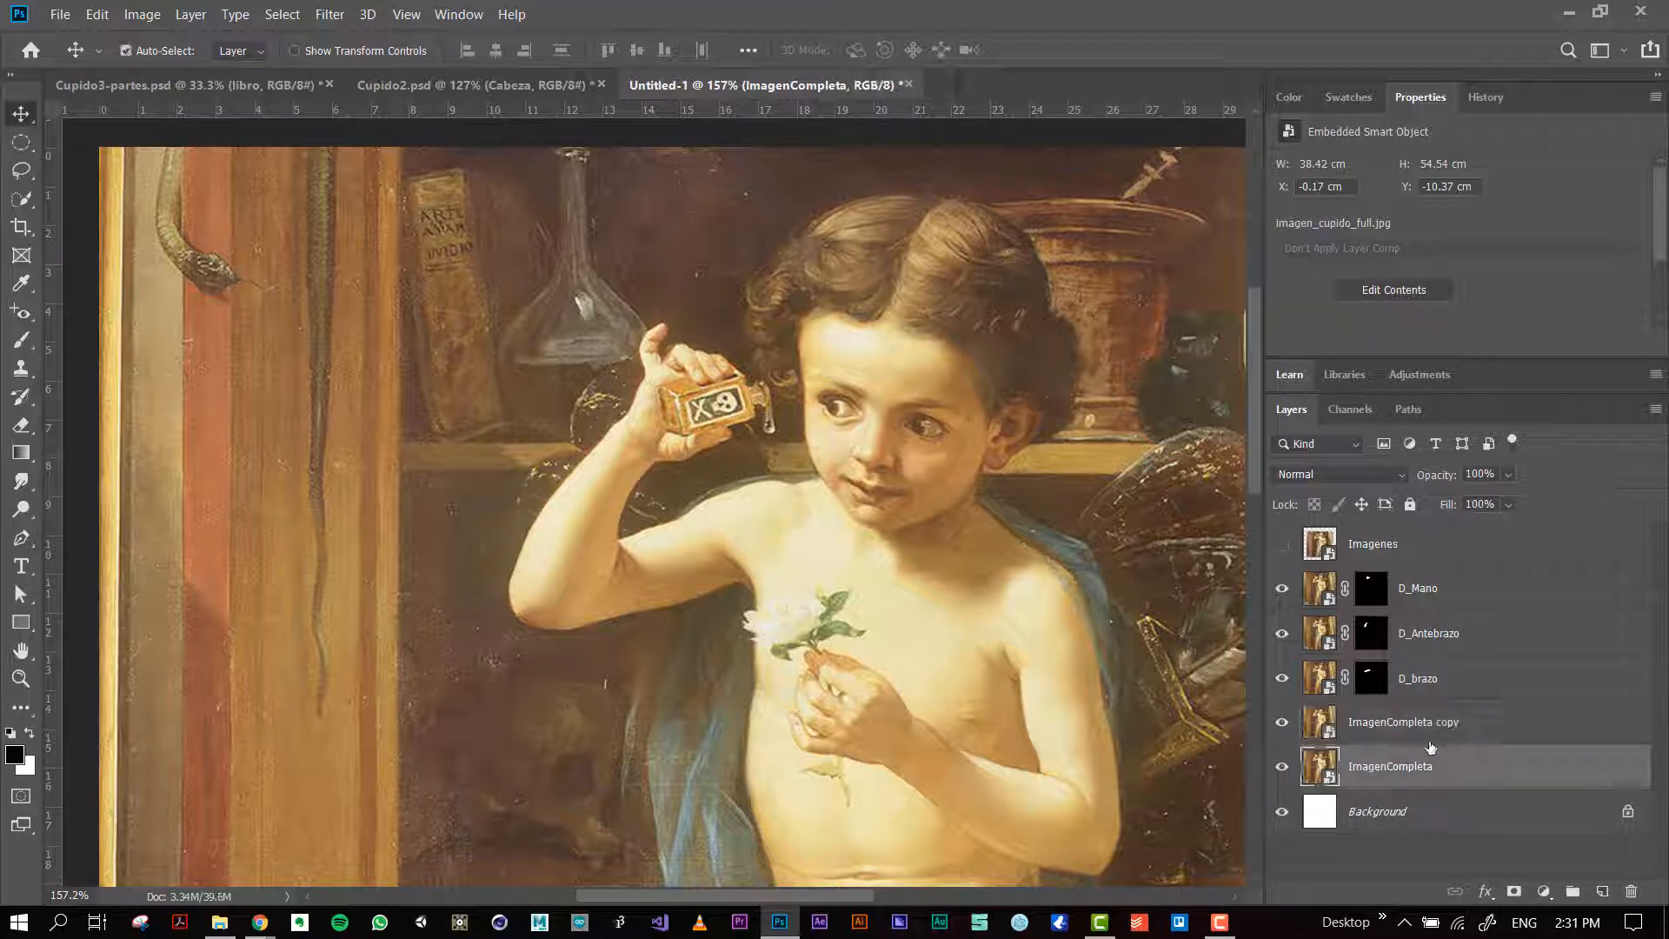
key(ctrl+z)
key(ctrl+j)
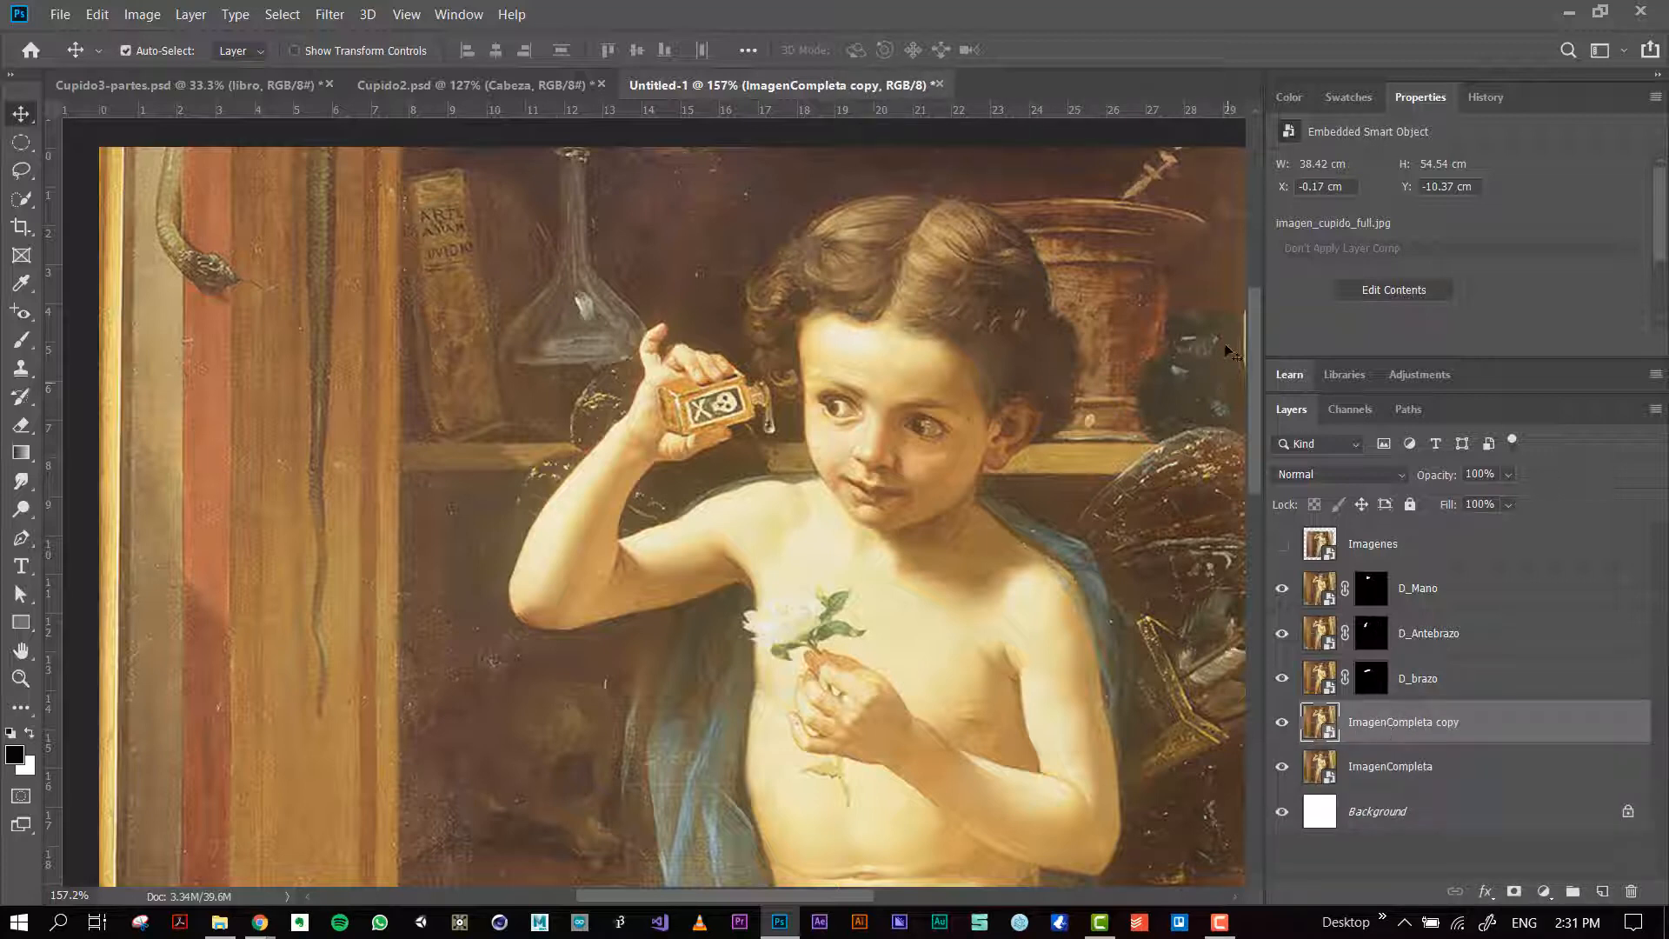
Step: Rename the original ImagenCompleta layer below the copy as ImagenCompleta_Referencia
click(1390, 772)
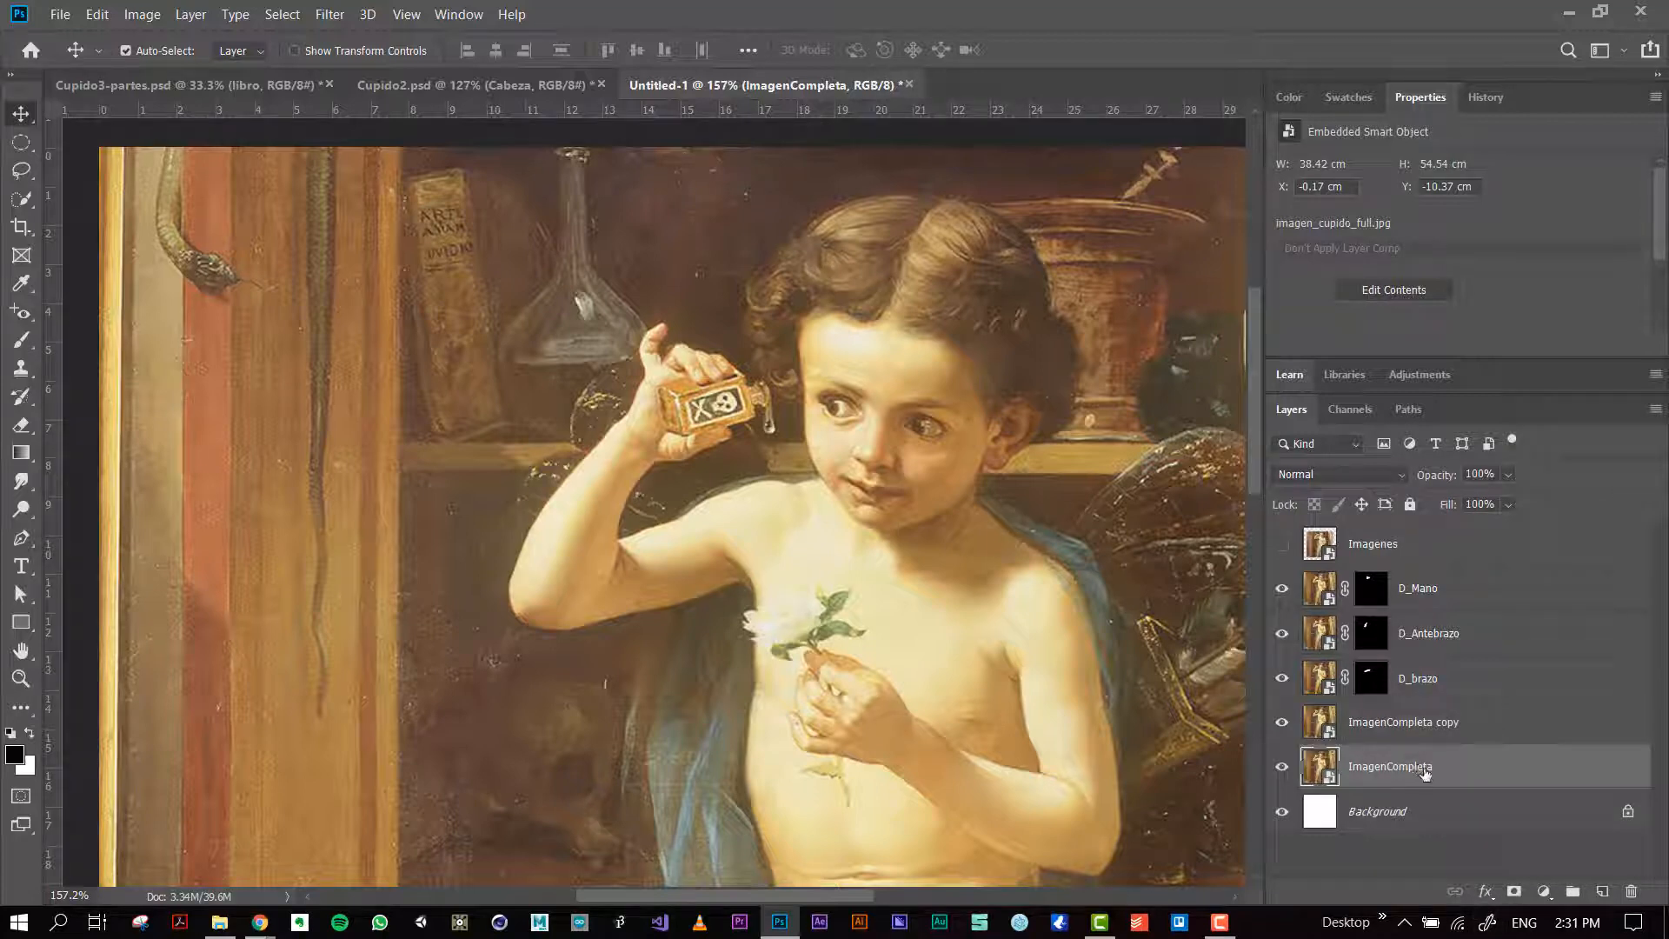
double_click(1416, 766)
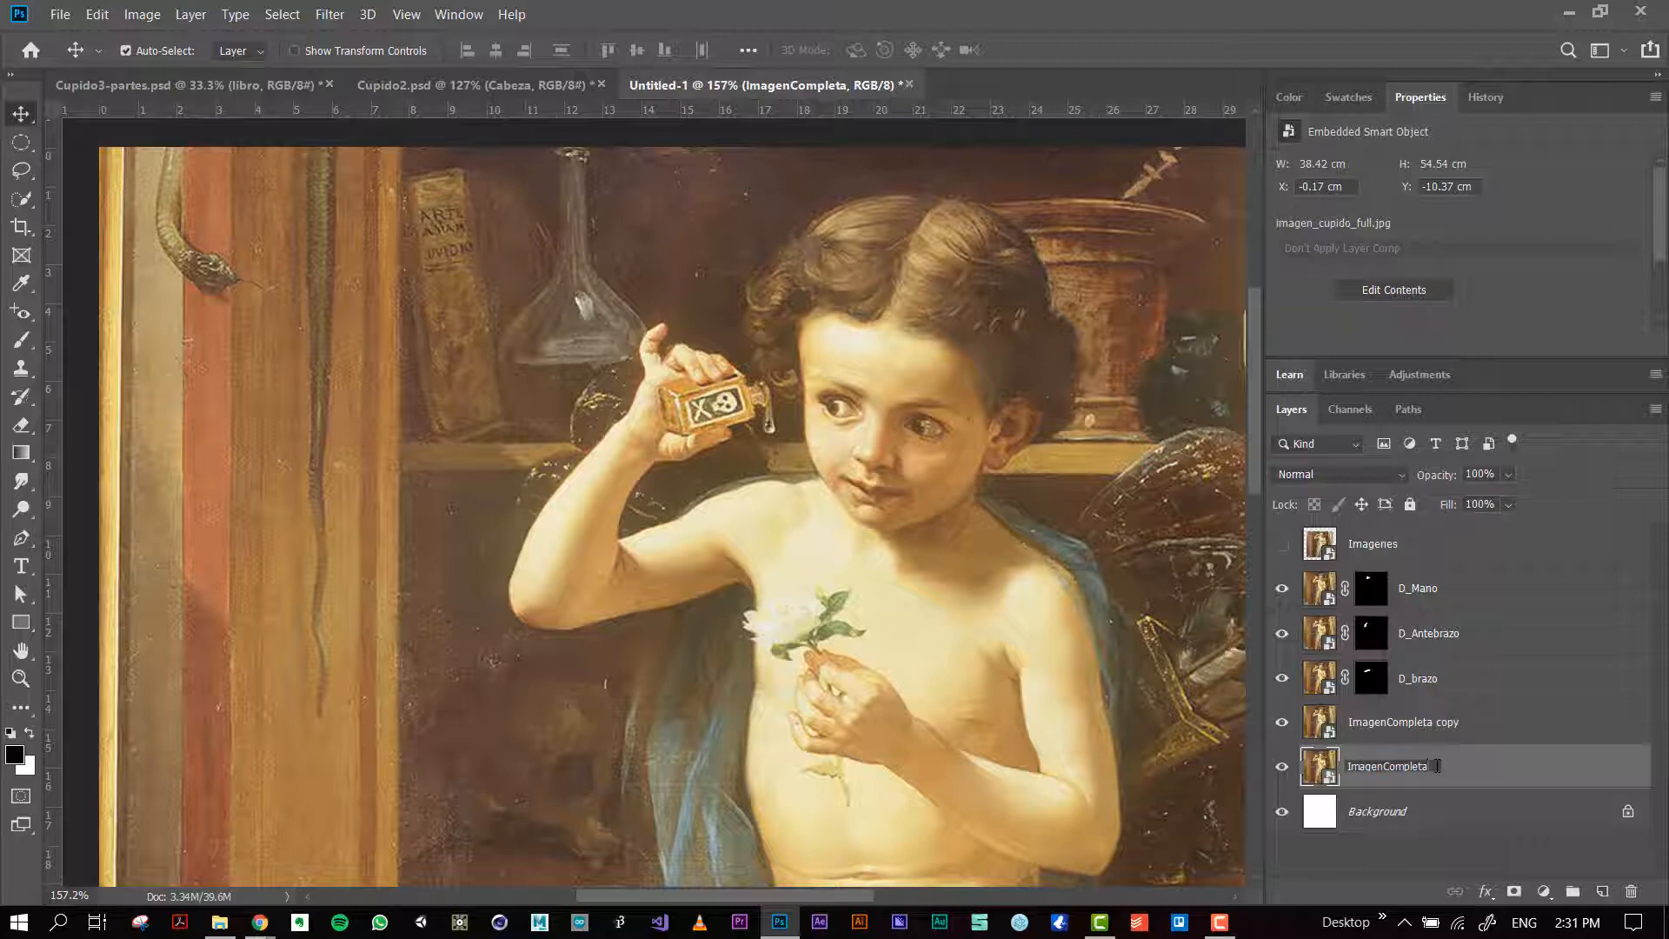
text(_Referencia)
key(Return)
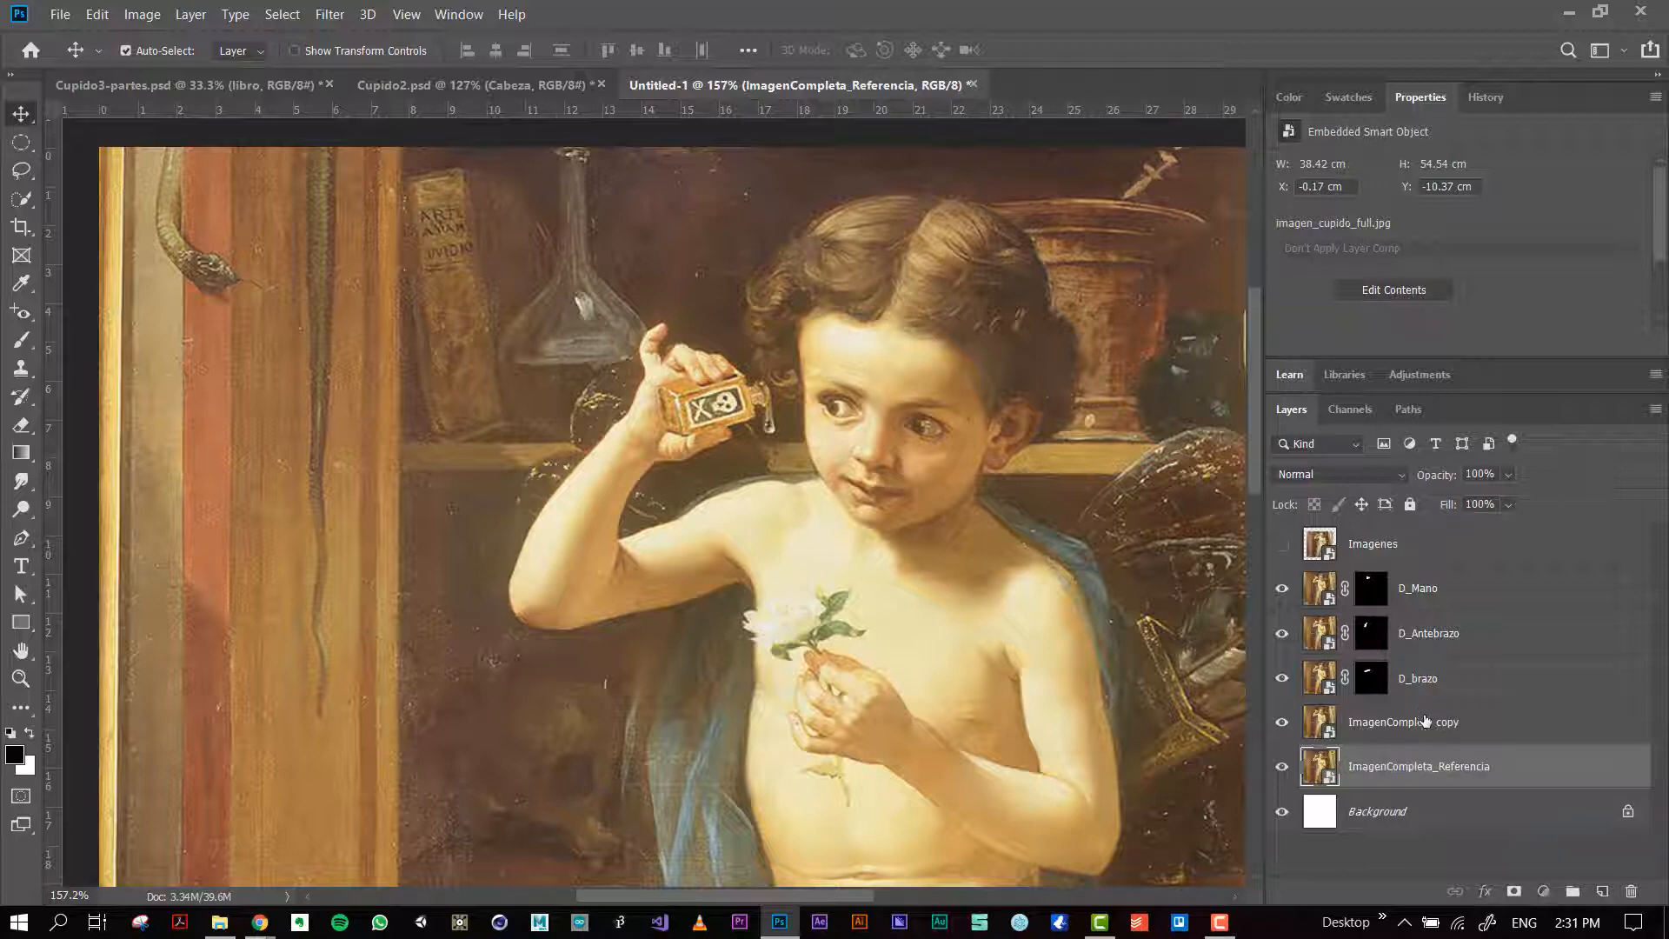
Step: Lock the ImagenCompleta_Referencia layer completely
click(1426, 720)
click(1455, 769)
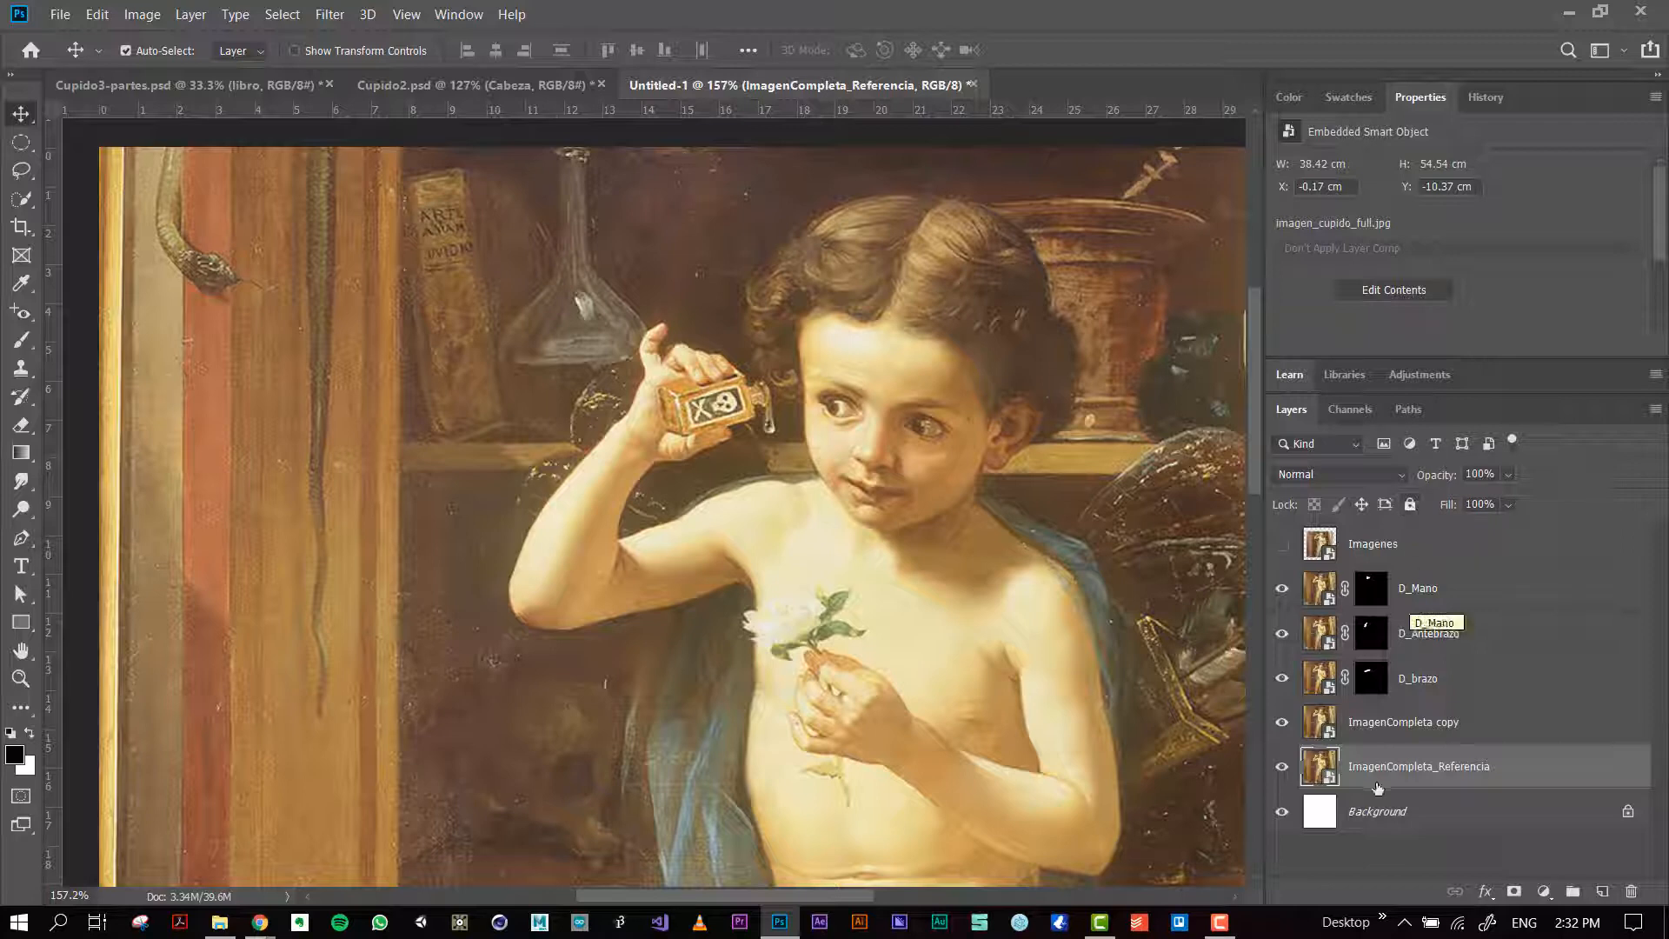
click(1410, 504)
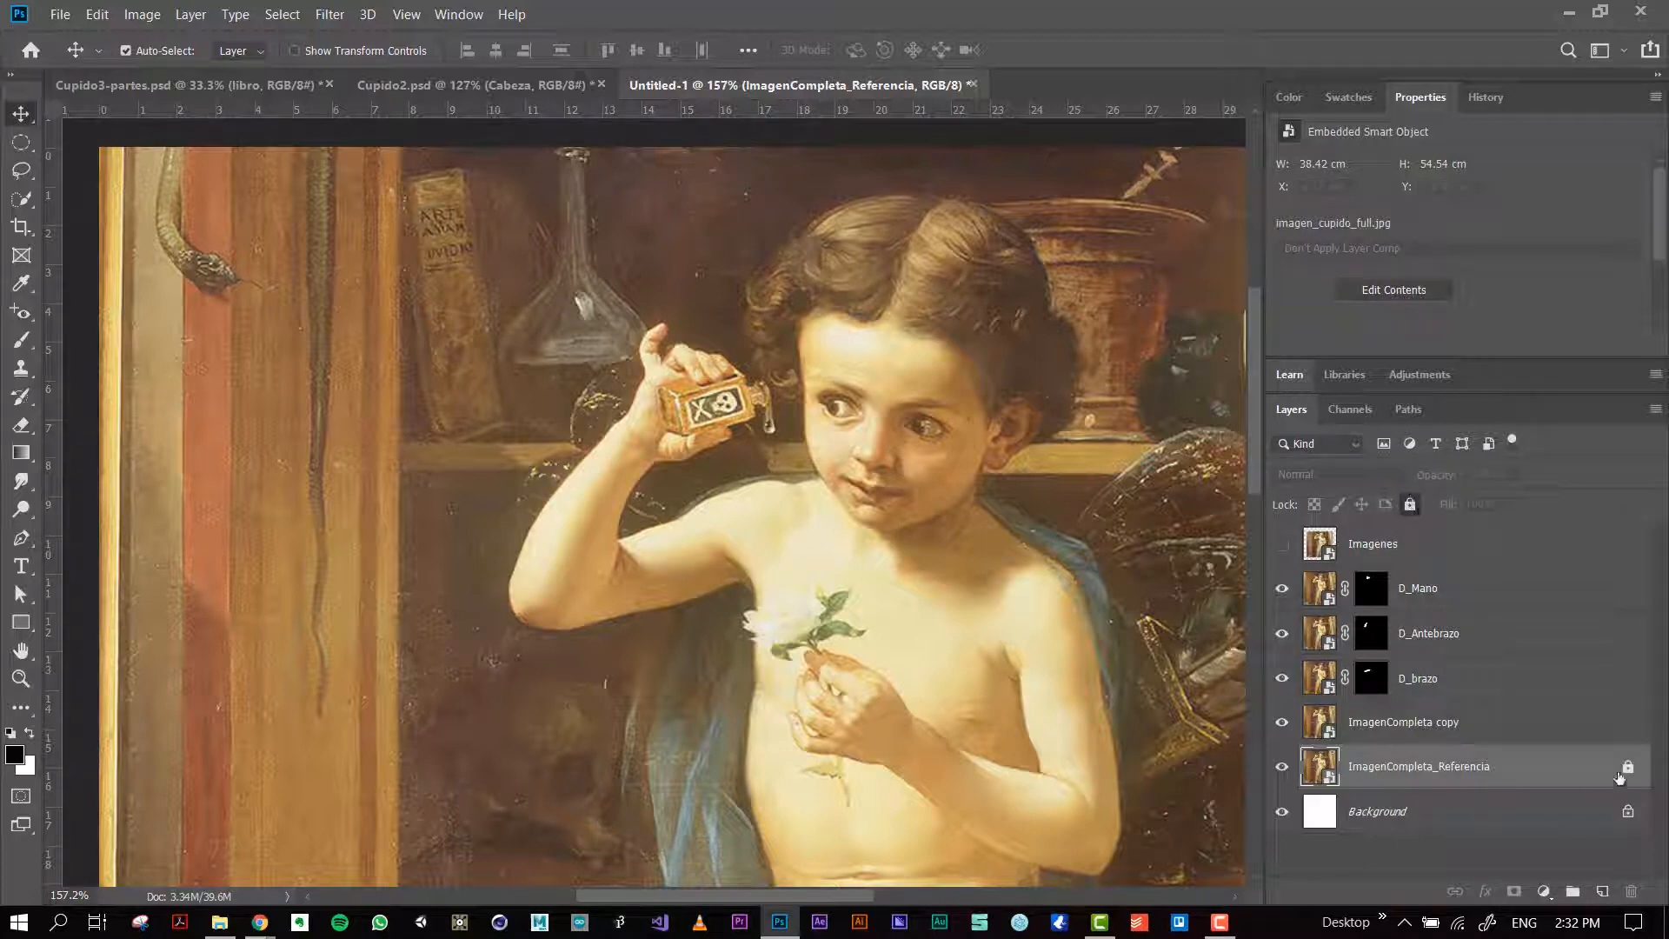
Step: Try moving the painting on the canvas to test the reference layer's lock, and undo the shift of ImagenCompleta copy
click(889, 624)
drag(991, 640, 791, 702)
key(ctrl+z)
click(1384, 783)
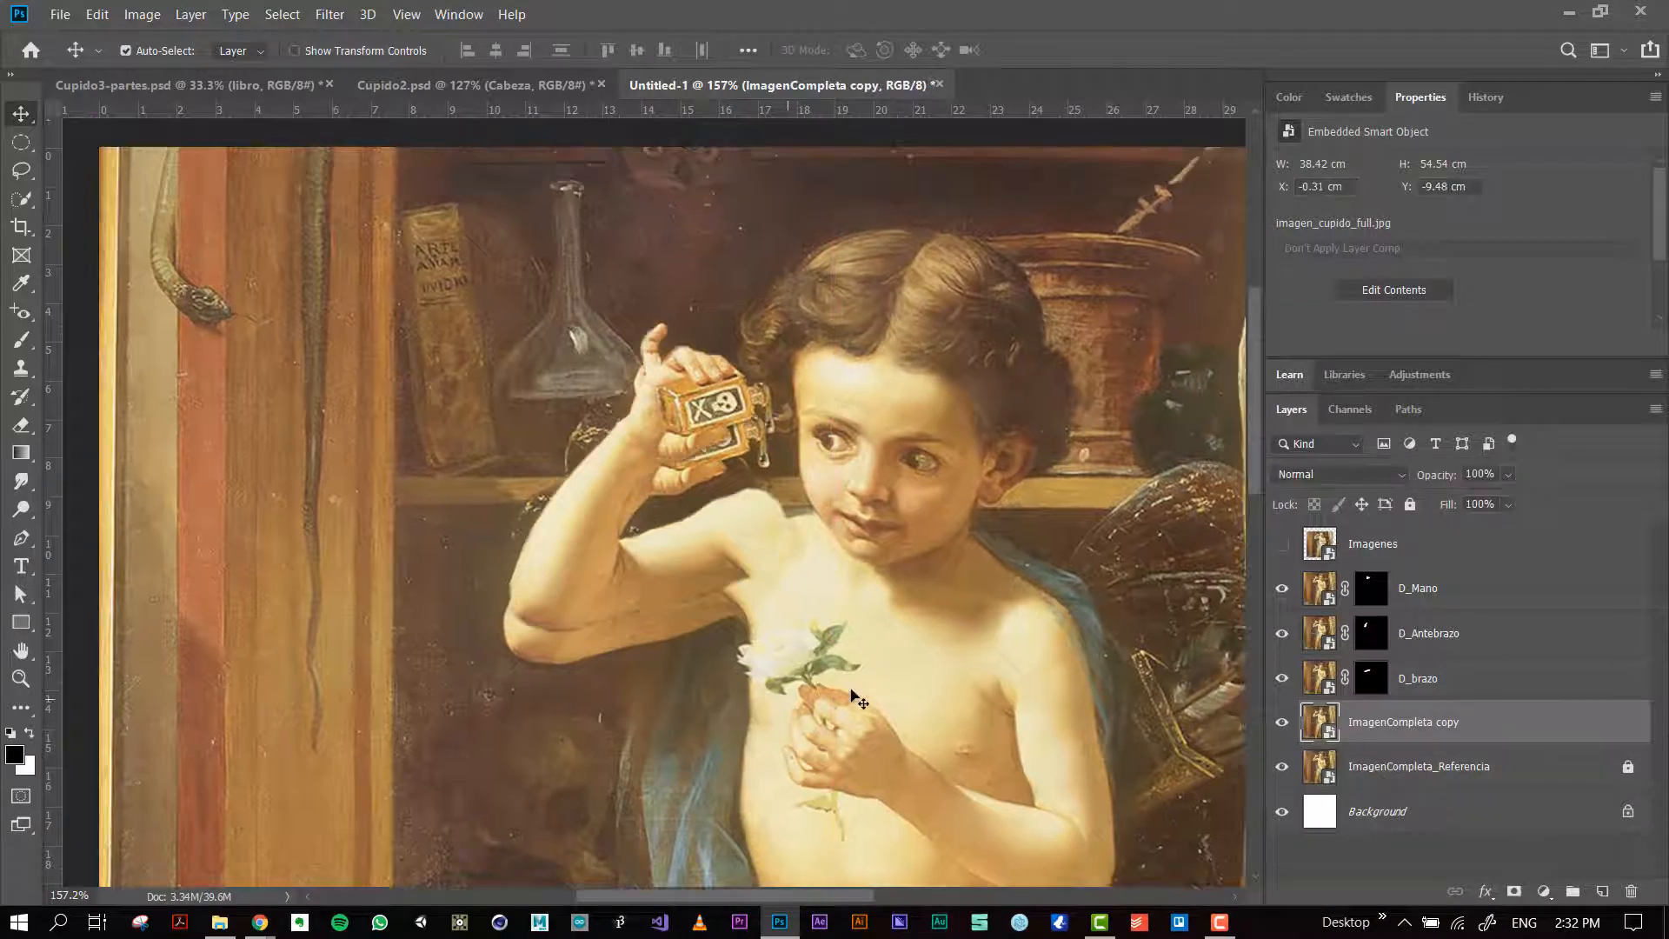
key(ctrl+z)
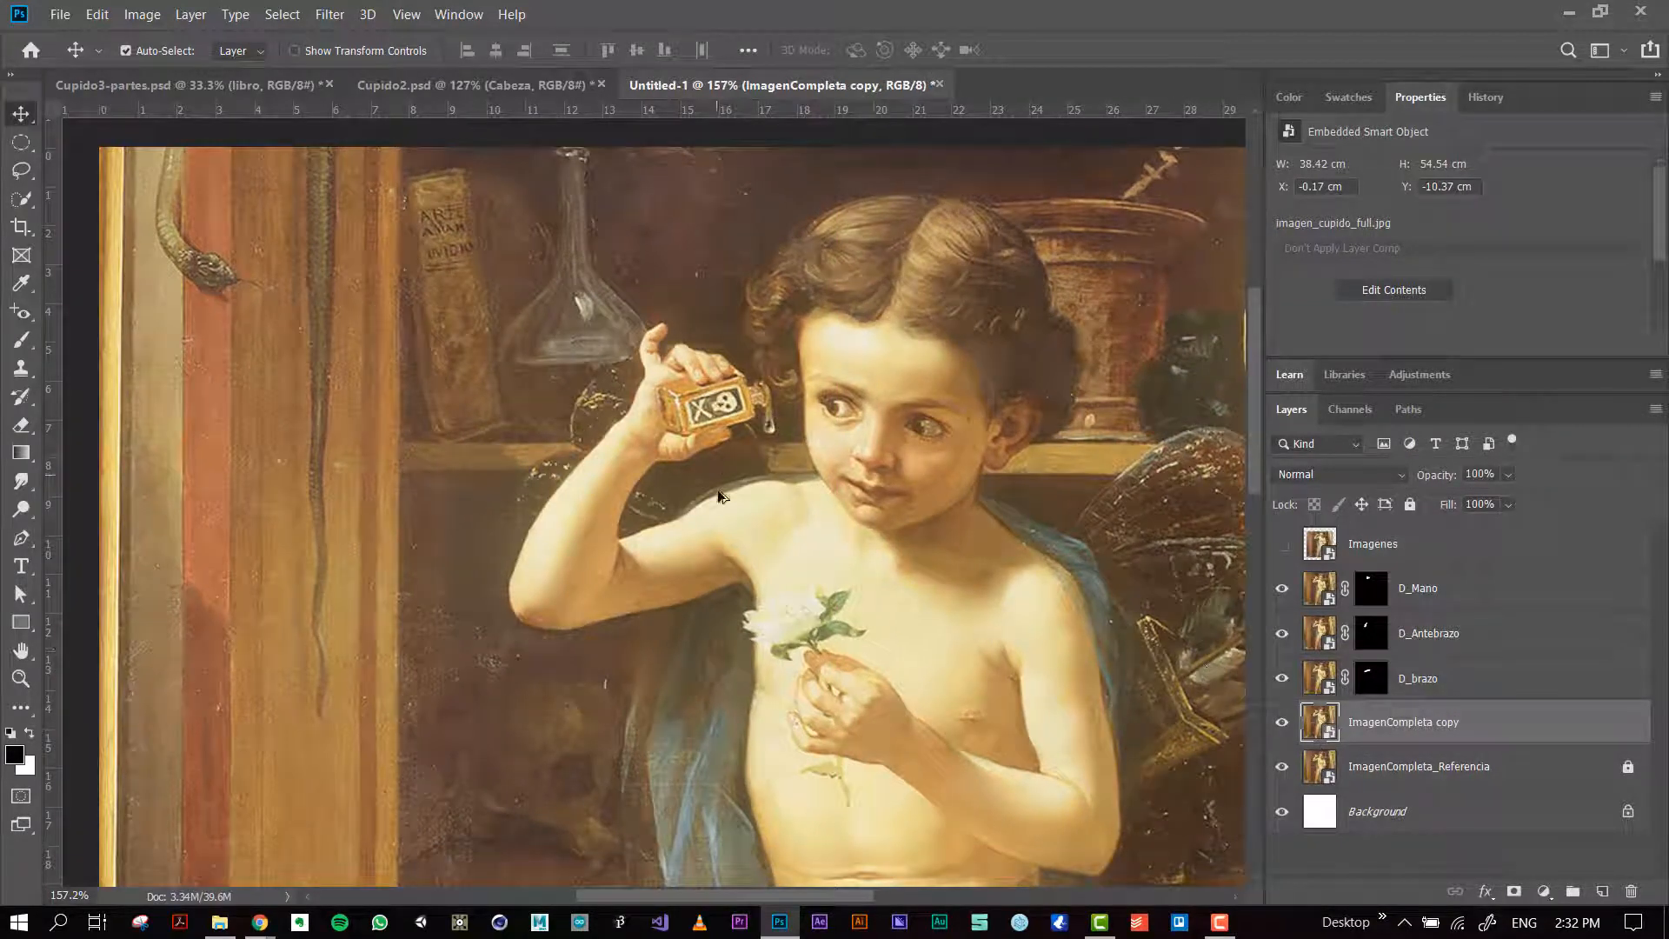
Step: Choose the Clone Stamp tool and rasterize the ImagenCompleta copy layer
scroll(599, 425, up, 2)
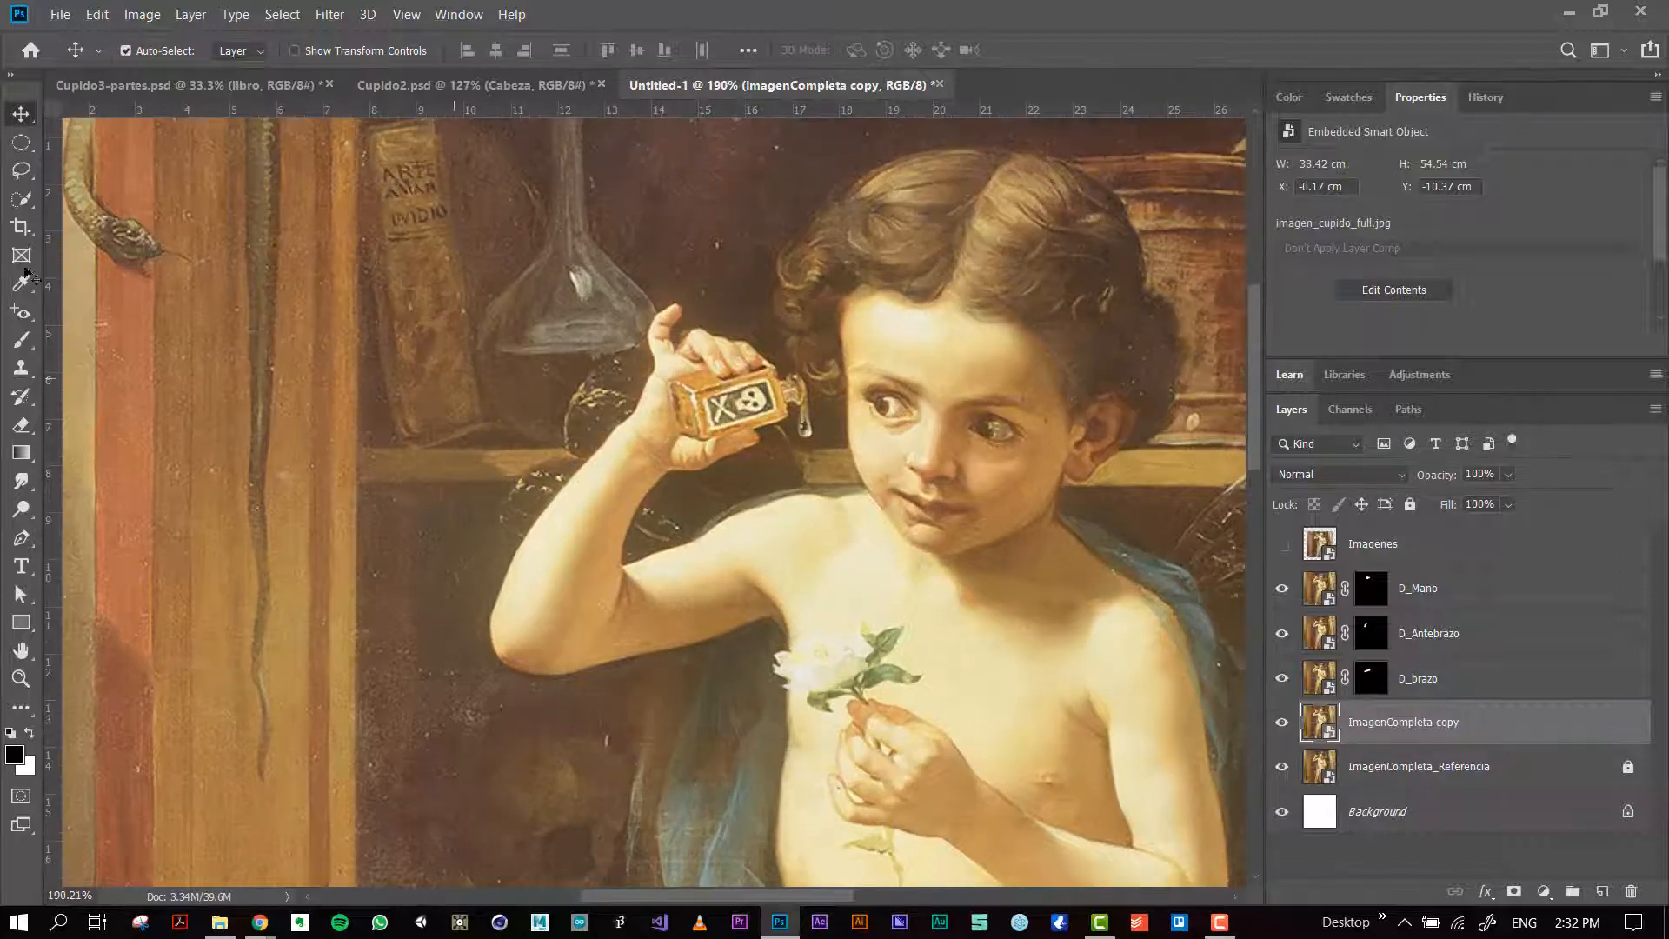
click(21, 370)
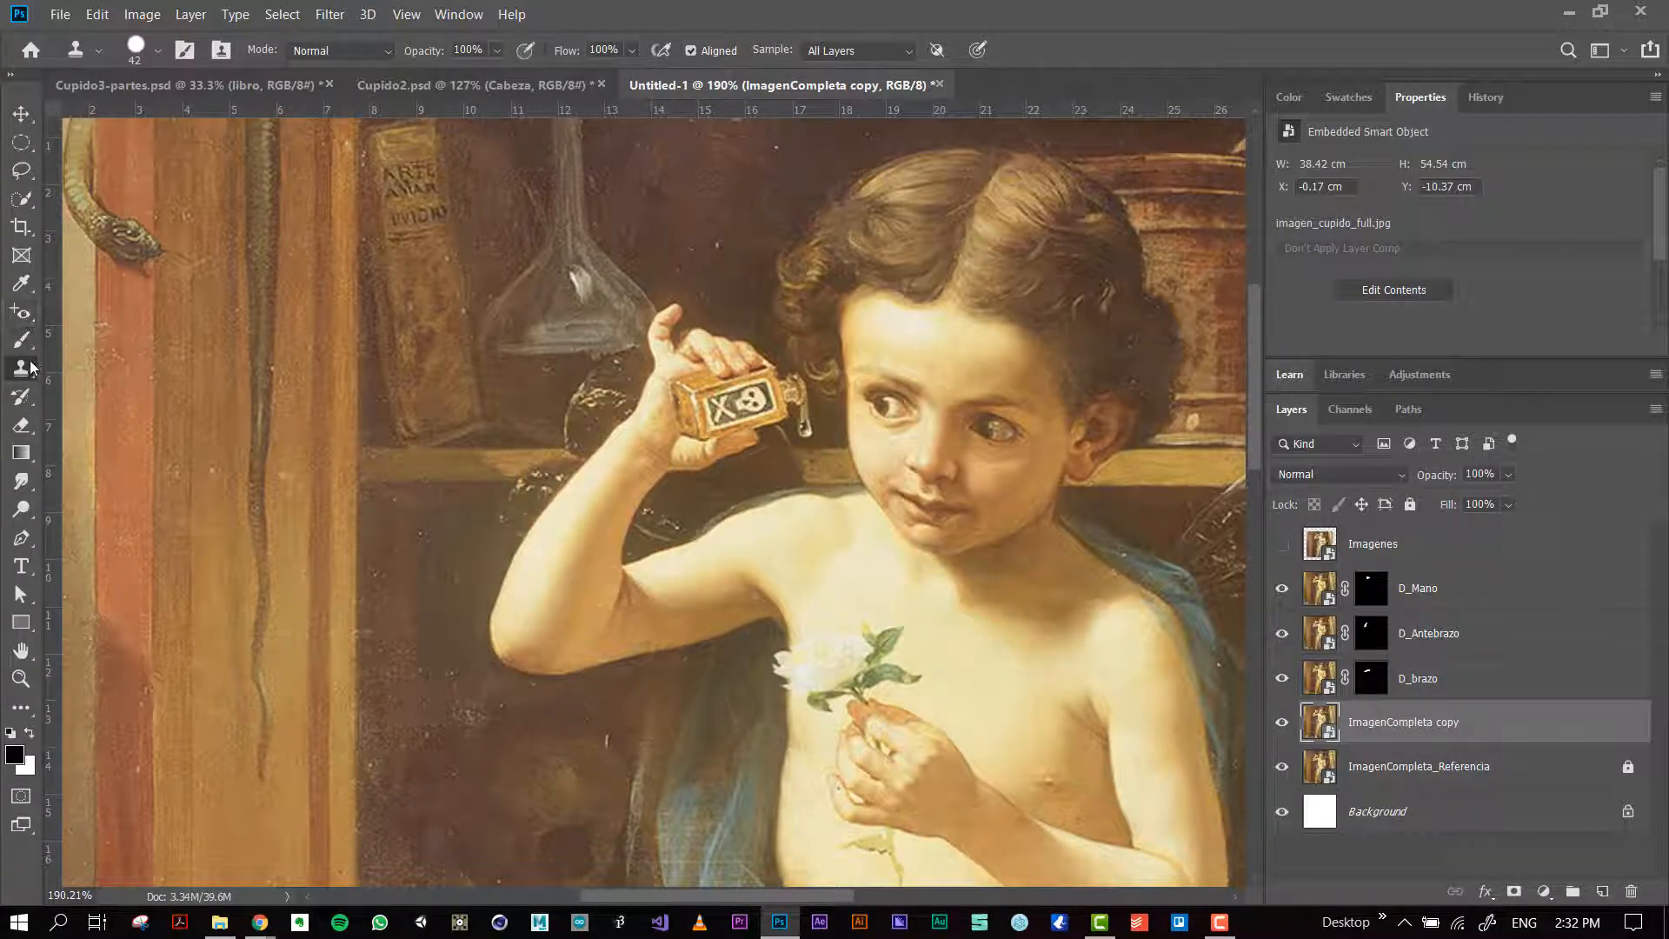
click(21, 312)
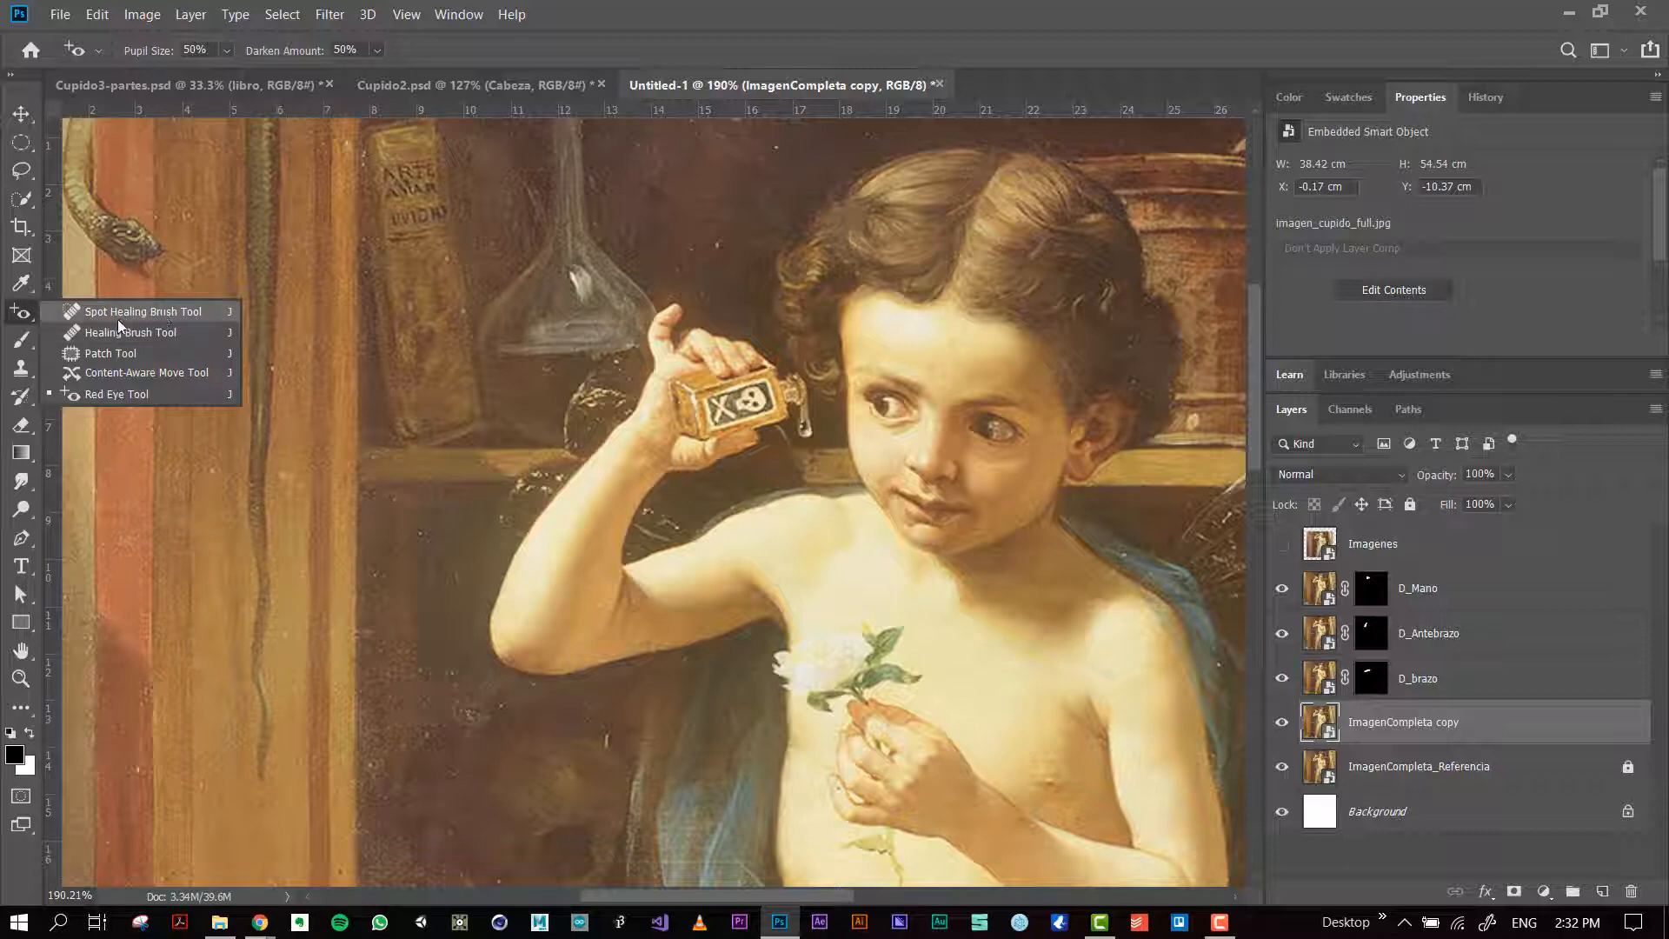
click(20, 367)
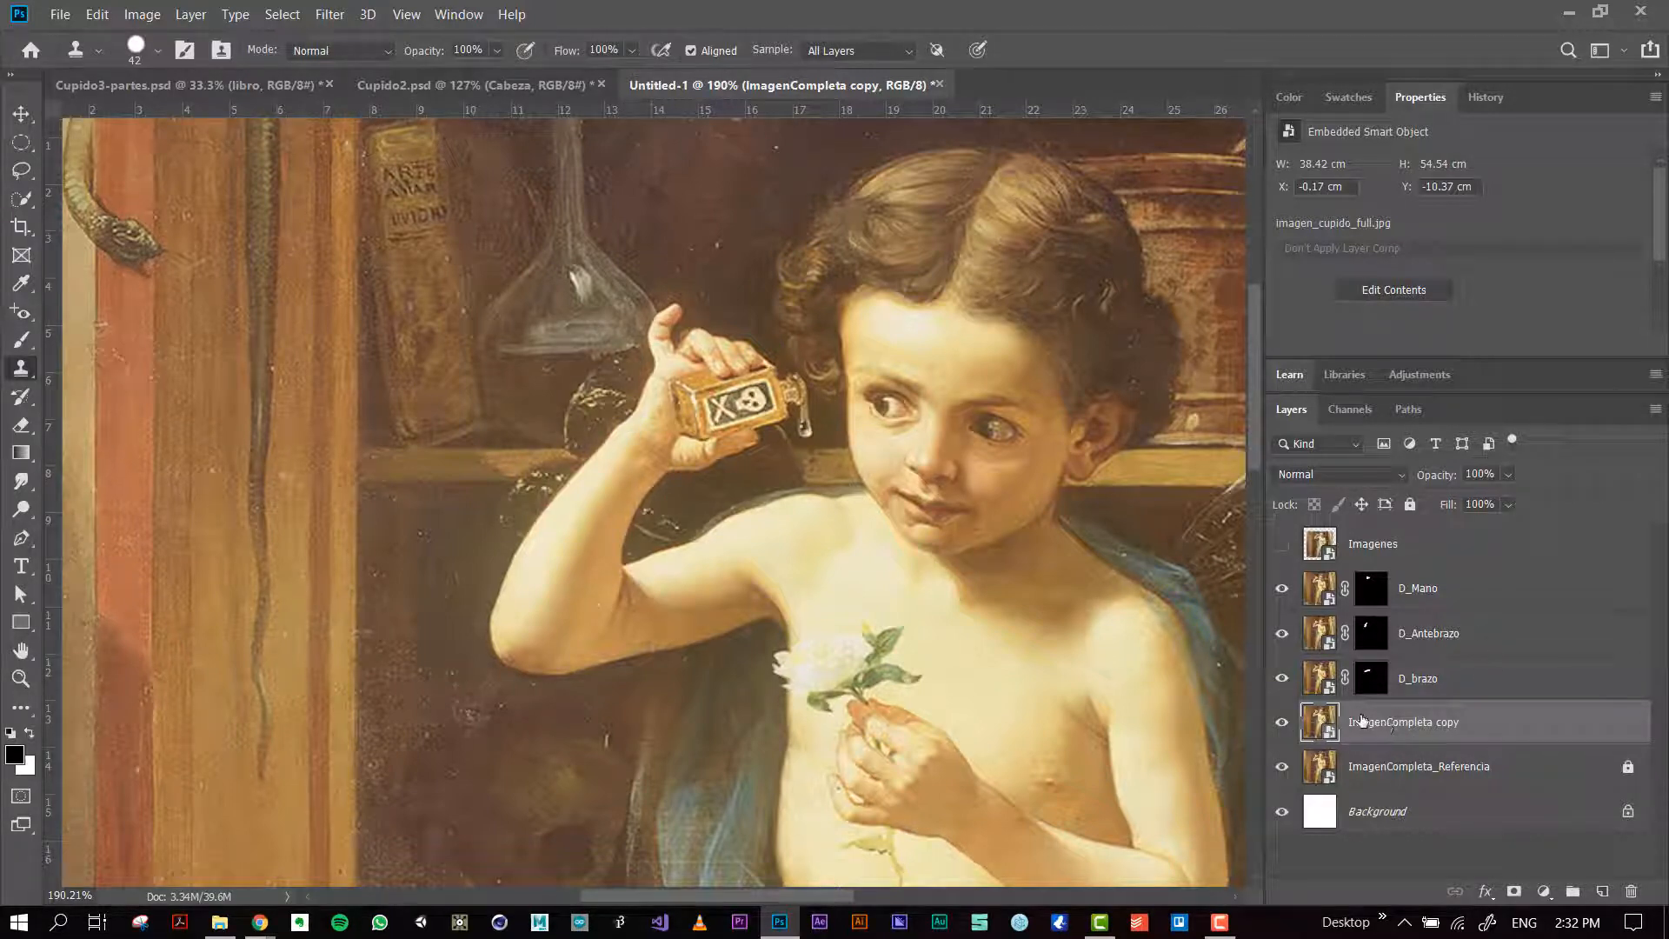
right_click(1410, 723)
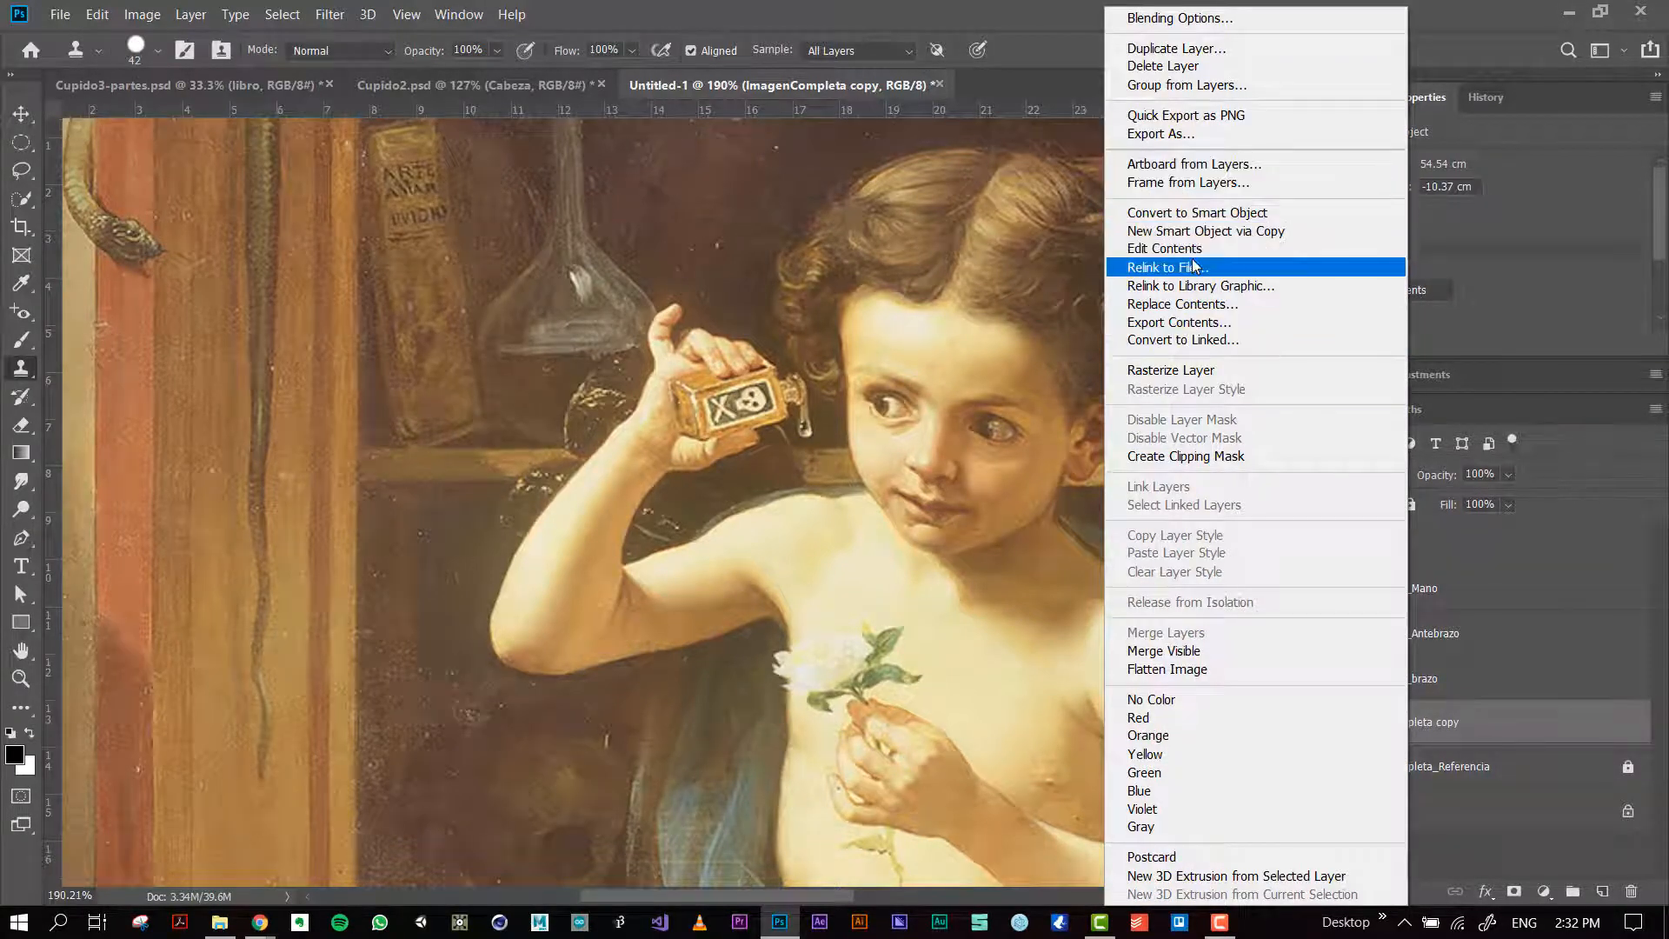
click(1205, 371)
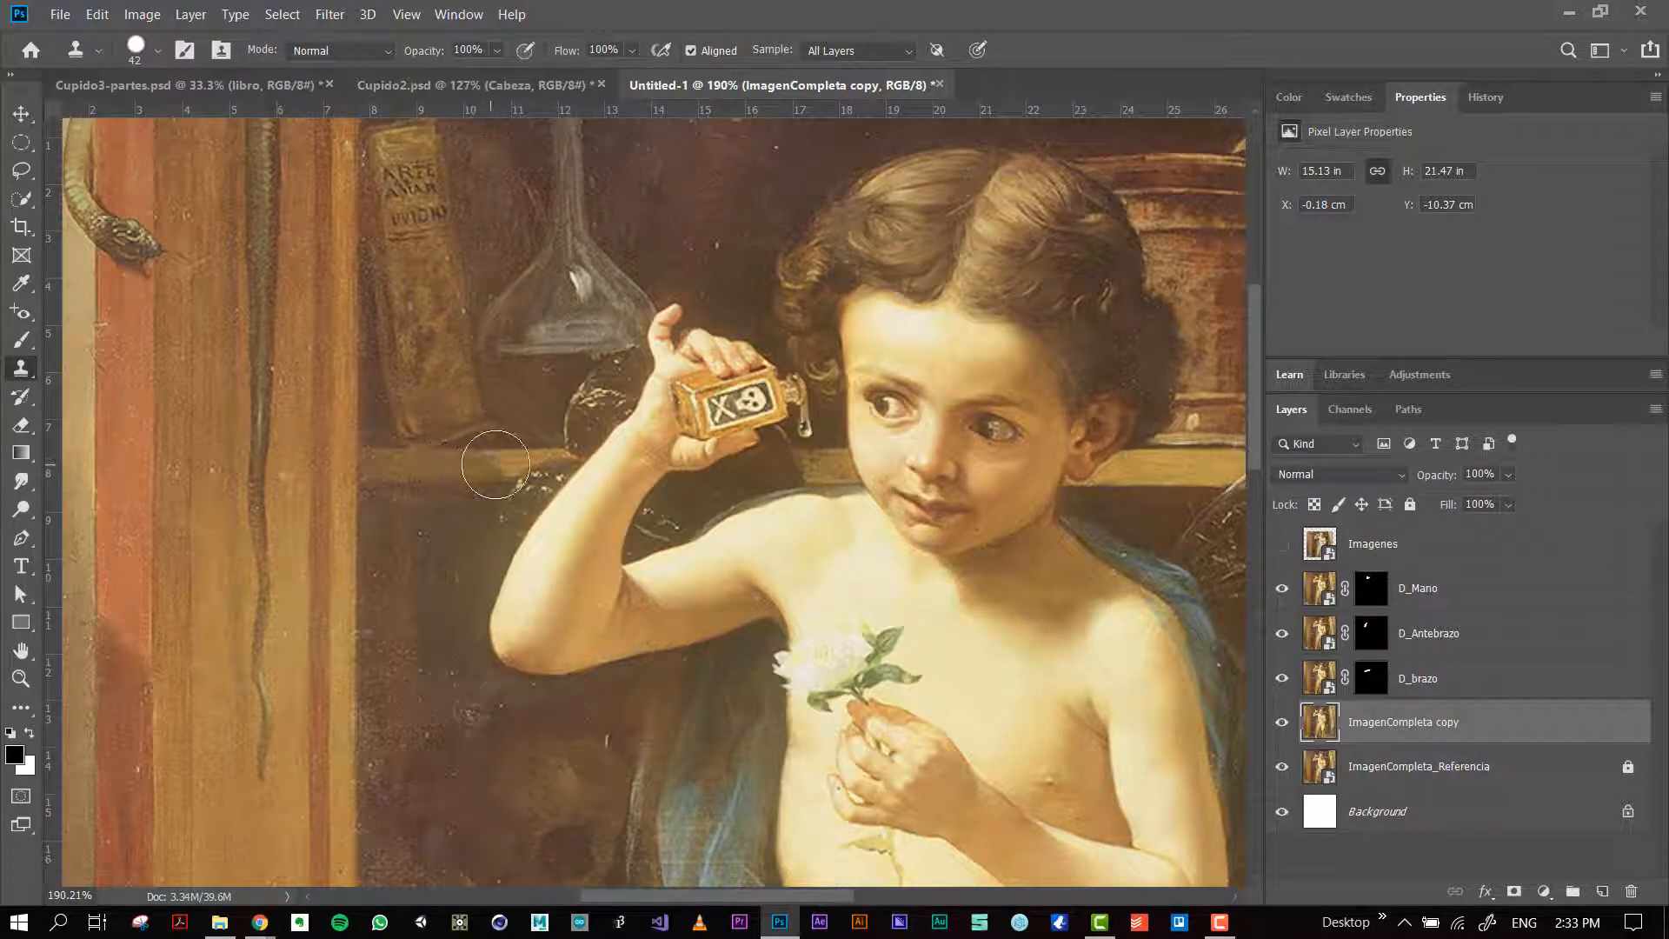
Step: Try Clone Stamp strokes over the shelf, book and wooden pillar with different source points, and undo the test strokes
mouse_move(496, 464)
mouse_down()
mouse_move(546, 457)
mouse_move(516, 458)
mouse_up()
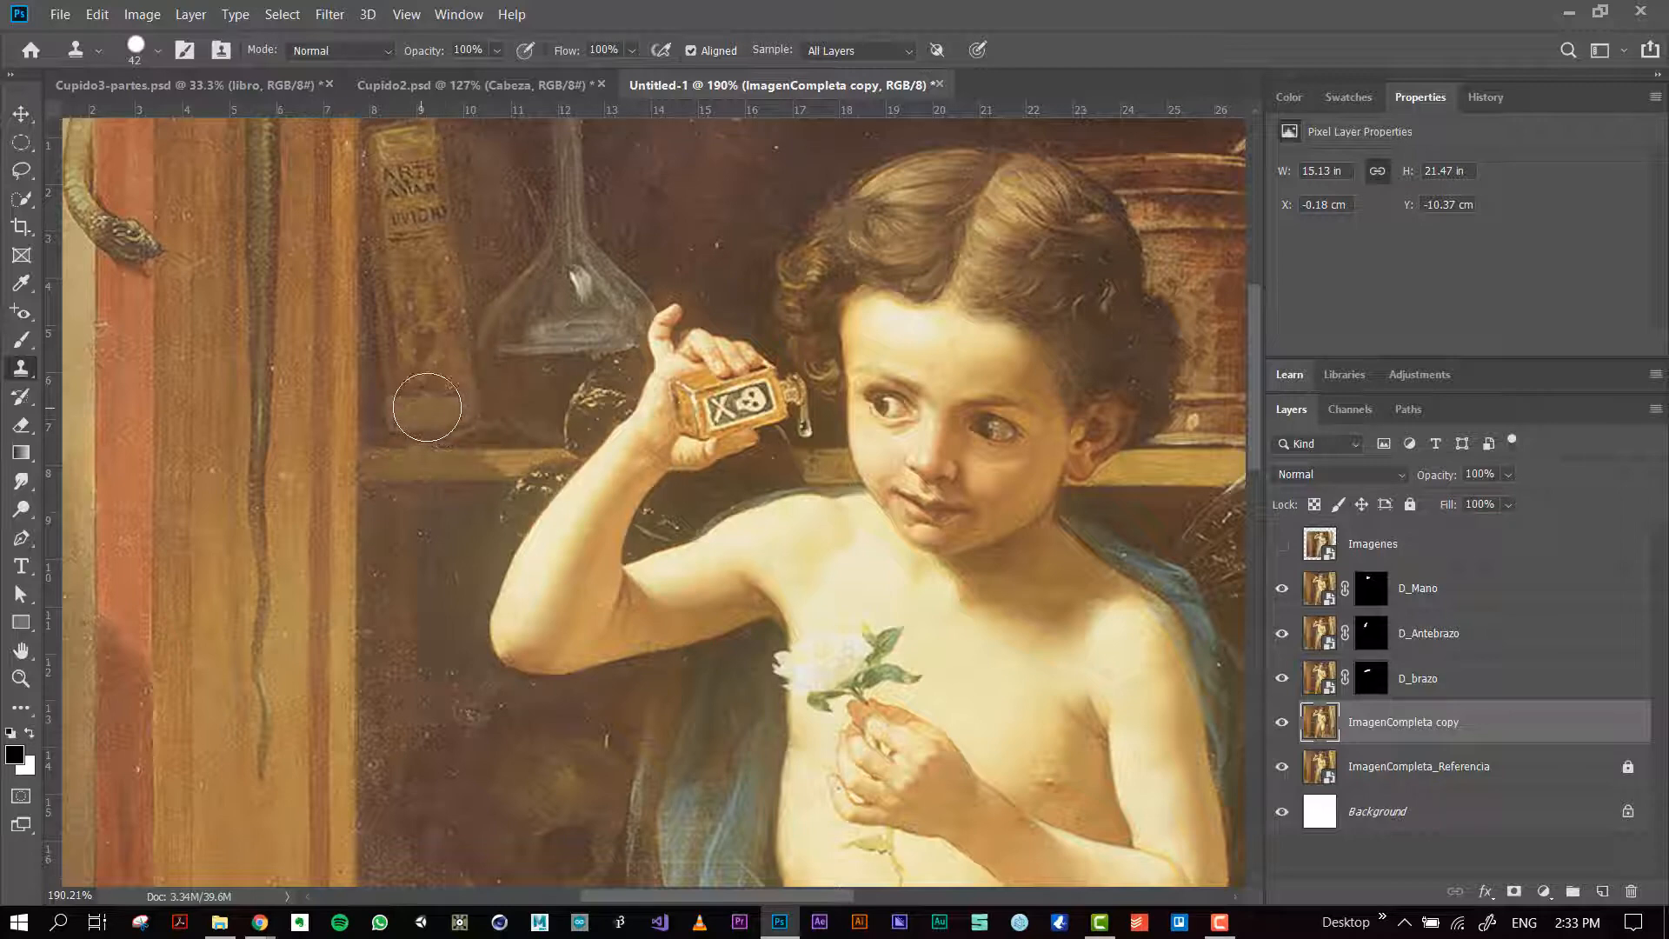
mouse_move(375, 452)
mouse_down()
mouse_move(516, 469)
mouse_move(477, 466)
mouse_up()
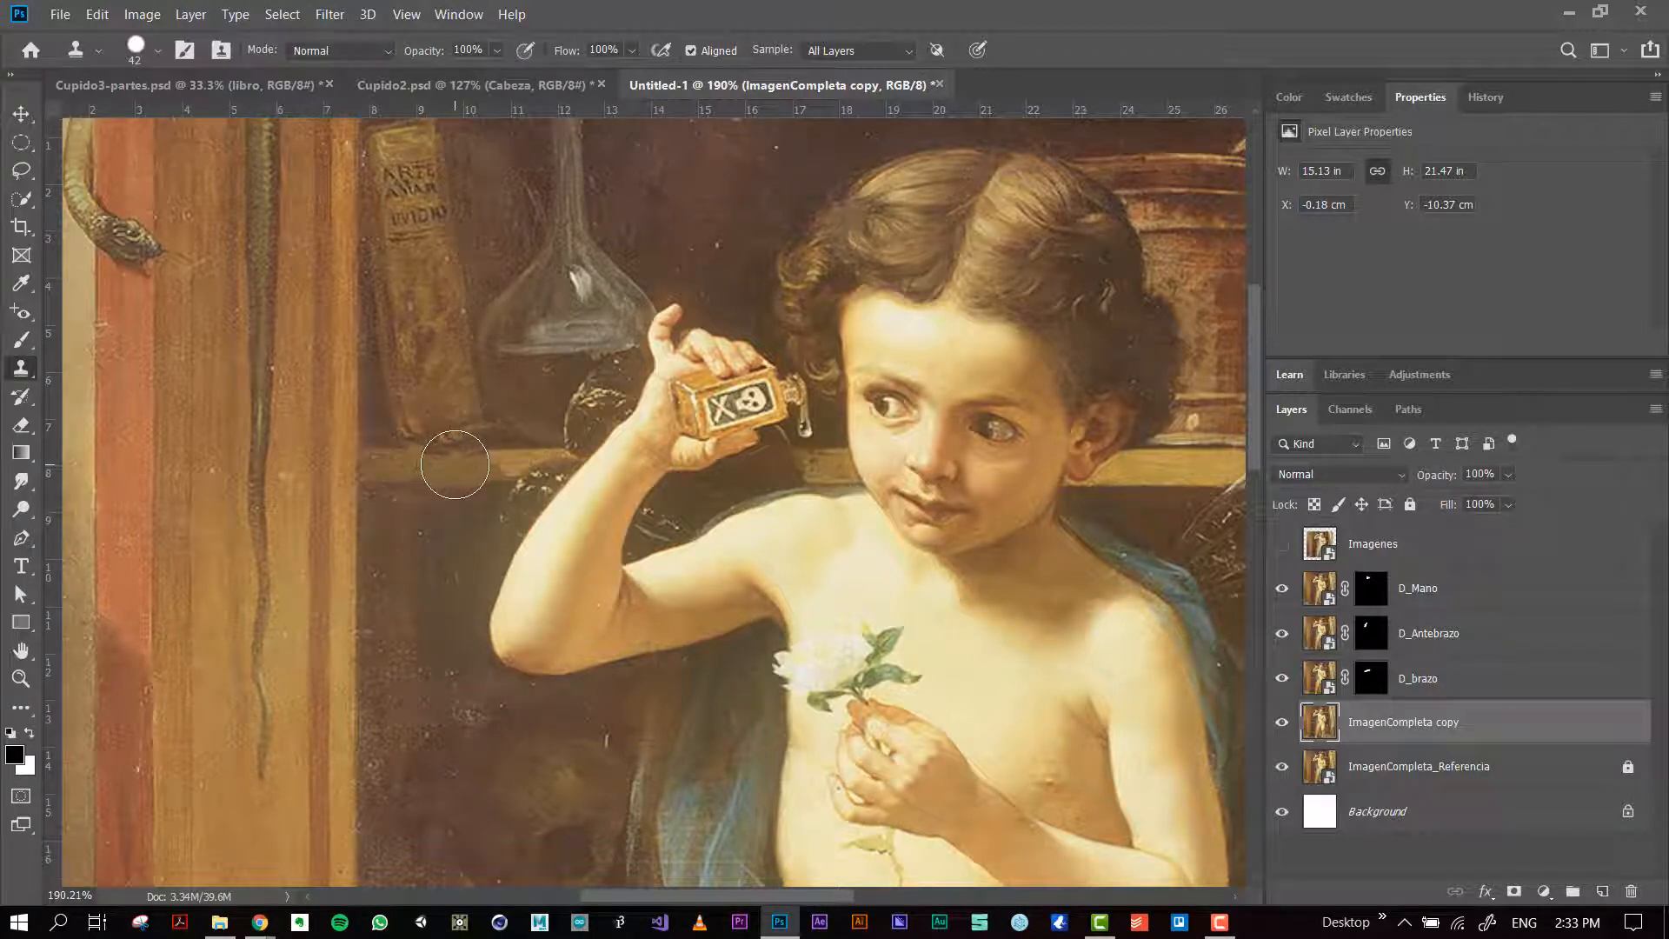
click(252, 450)
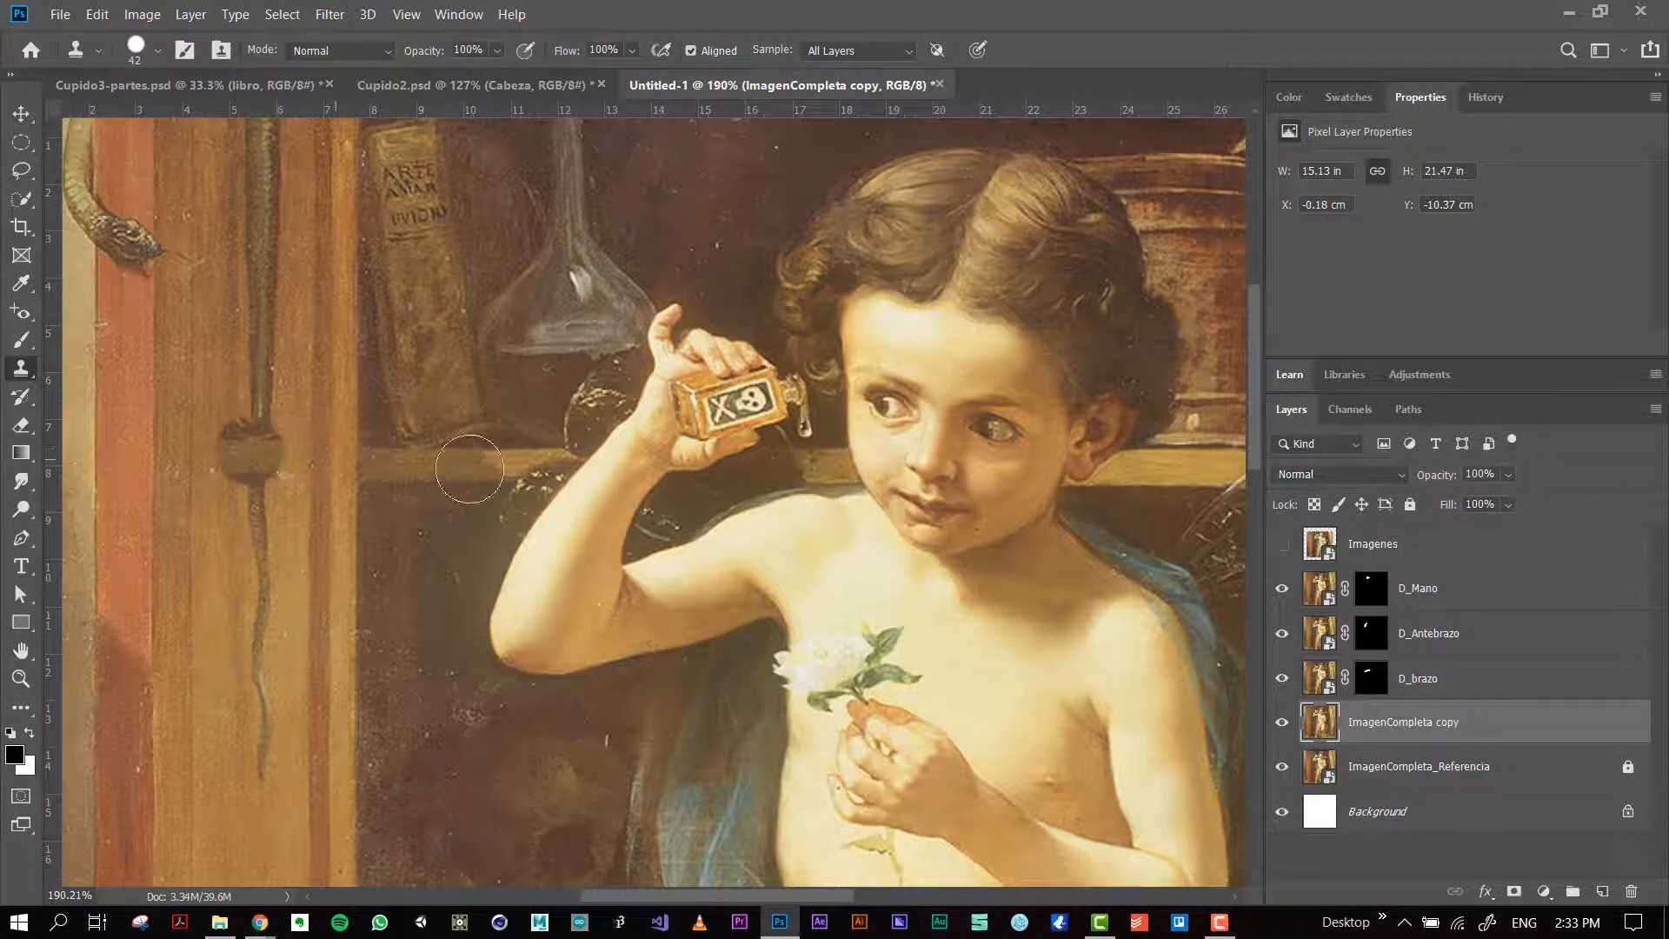
key(ctrl+z)
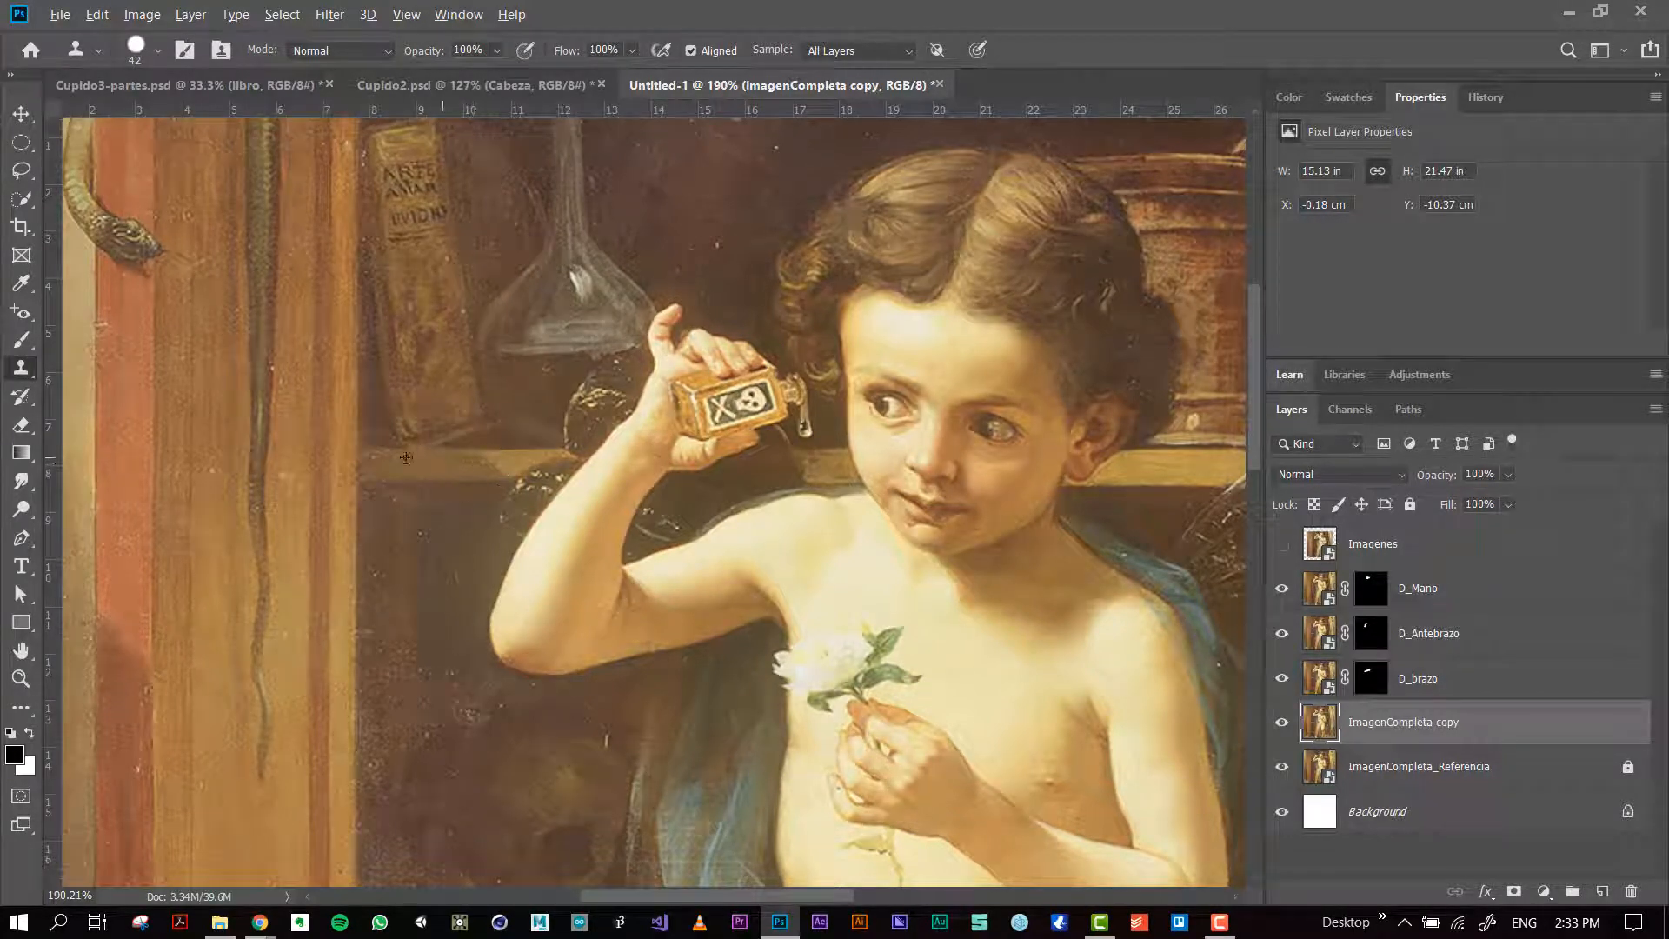
alt+click(252, 471)
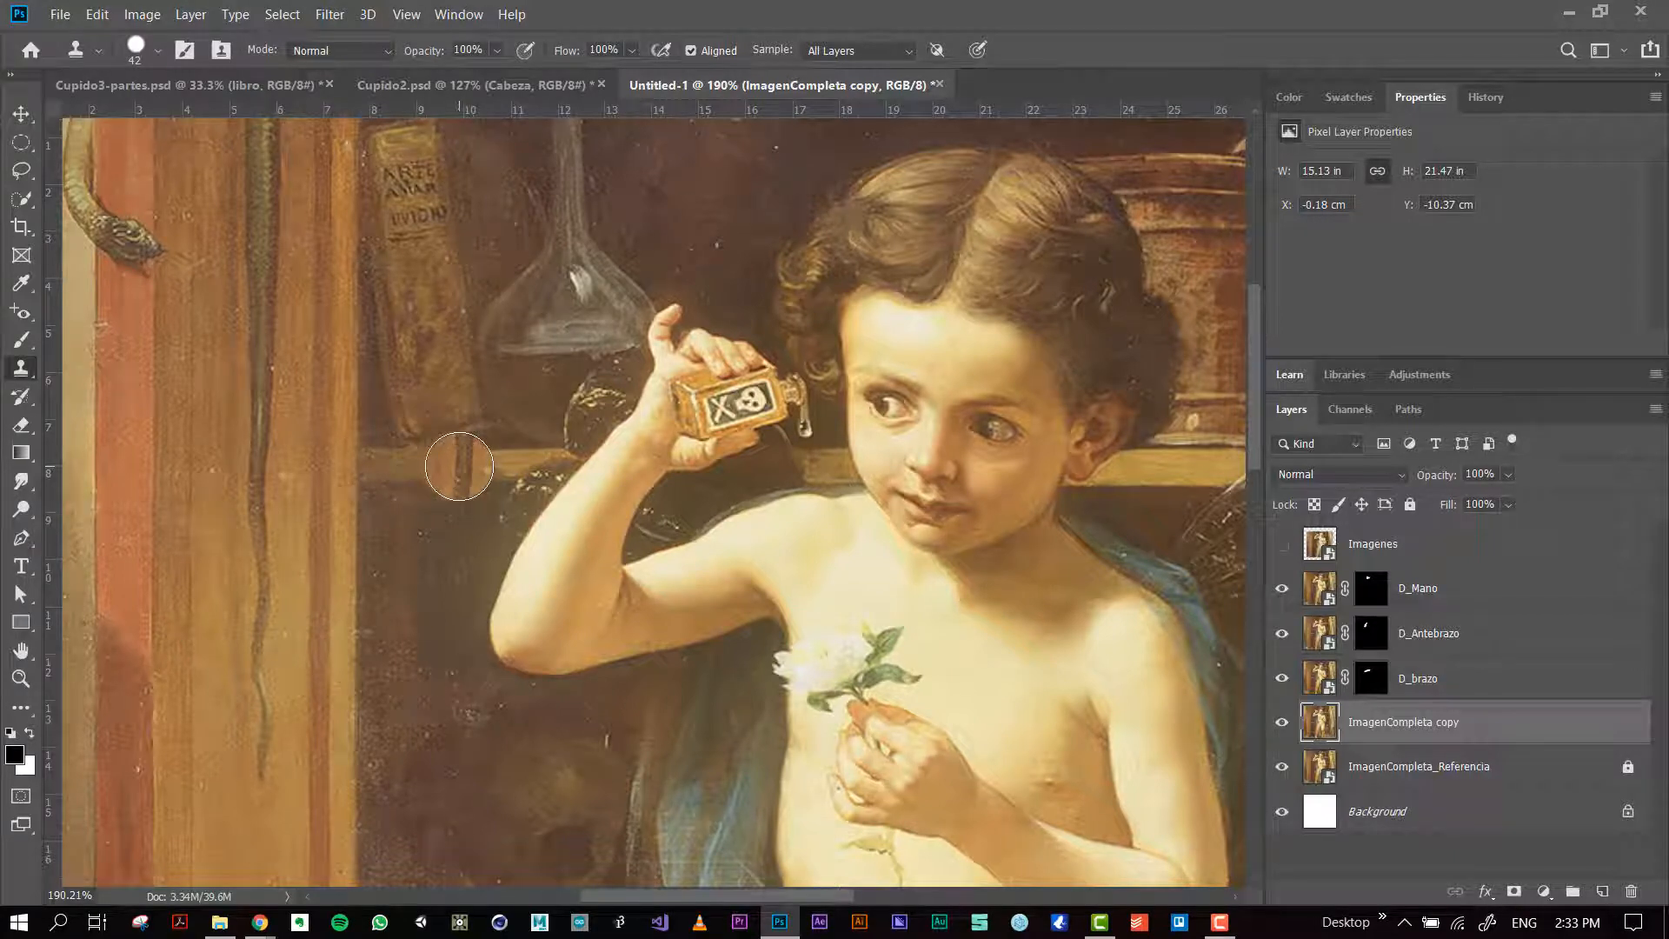
mouse_move(459, 466)
mouse_down()
mouse_move(459, 192)
mouse_move(482, 476)
mouse_move(457, 692)
mouse_move(413, 468)
mouse_move(442, 398)
mouse_move(461, 770)
mouse_move(451, 340)
mouse_move(474, 160)
mouse_up()
key(ctrl+z)
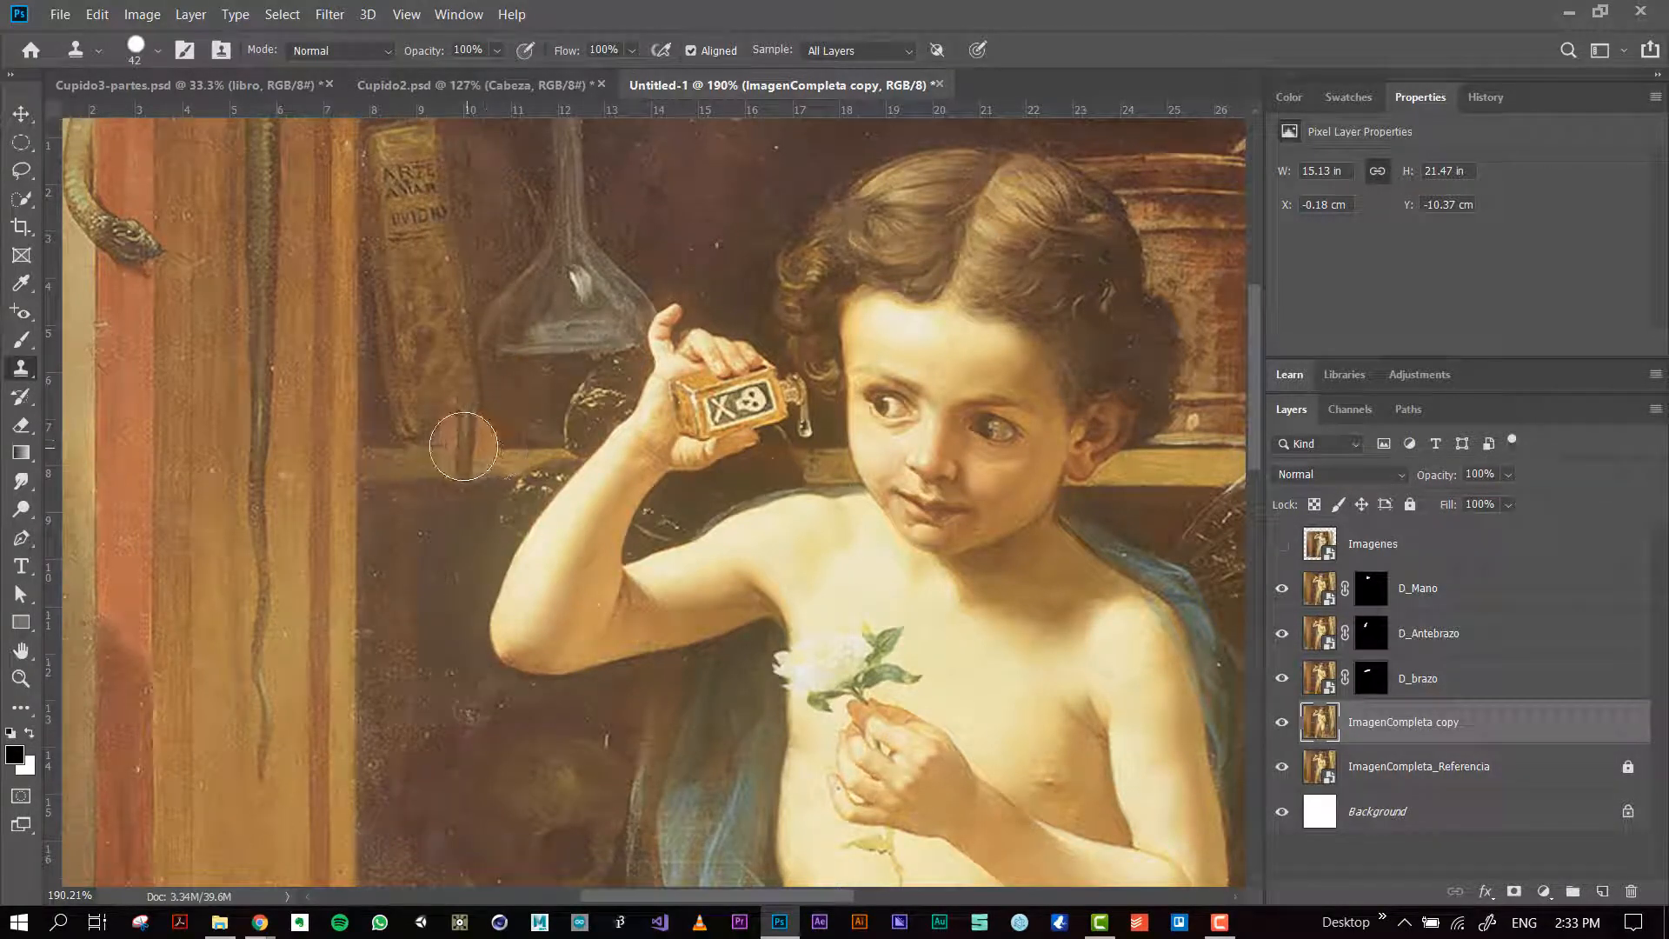
mouse_move(456, 450)
mouse_down()
mouse_move(419, 437)
mouse_move(434, 447)
mouse_up()
scroll(435, 446, up, 5)
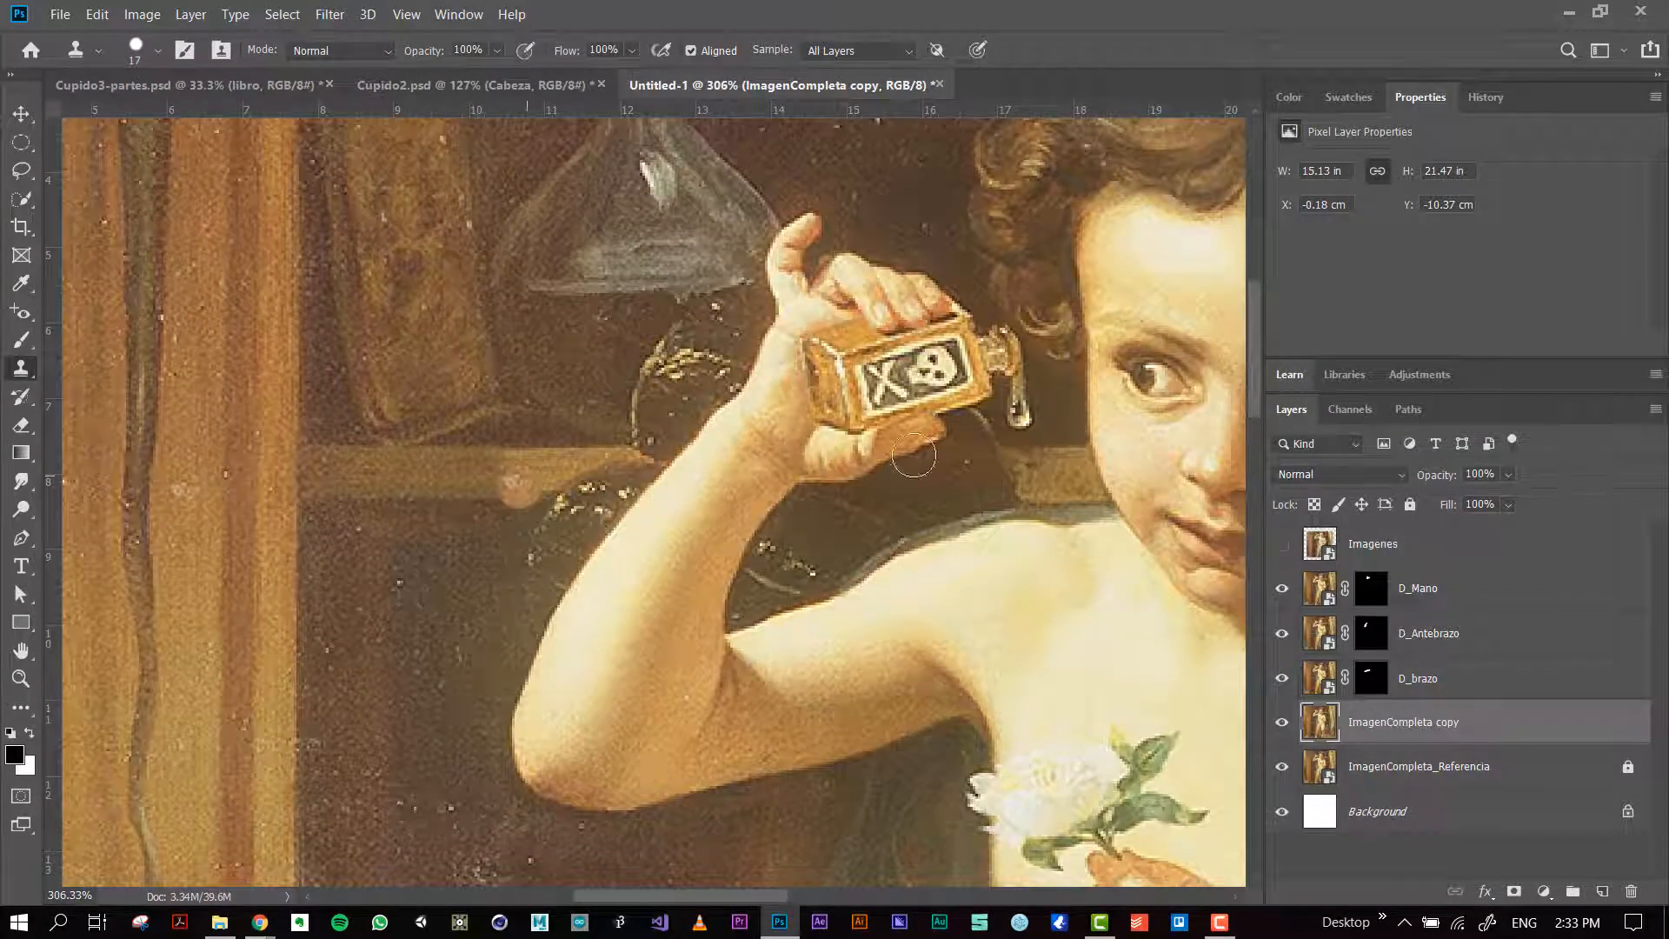
Step: Clone the shelf's wood with a size 17 brush to fill the gap between the face and the raised wrist
mouse_move(475, 499)
mouse_down()
mouse_move(544, 470)
mouse_move(506, 465)
mouse_move(667, 462)
mouse_move(519, 479)
mouse_move(590, 467)
mouse_move(539, 478)
mouse_up()
alt+click(1046, 477)
drag(1023, 472, 847, 464)
alt+click(1043, 479)
drag(987, 485, 748, 484)
Step: Hide the D_Mano, D_Antebrazo and D_brazo layers, and clone the shelf and dark background over the forearm and elbow
drag(1283, 591, 1280, 676)
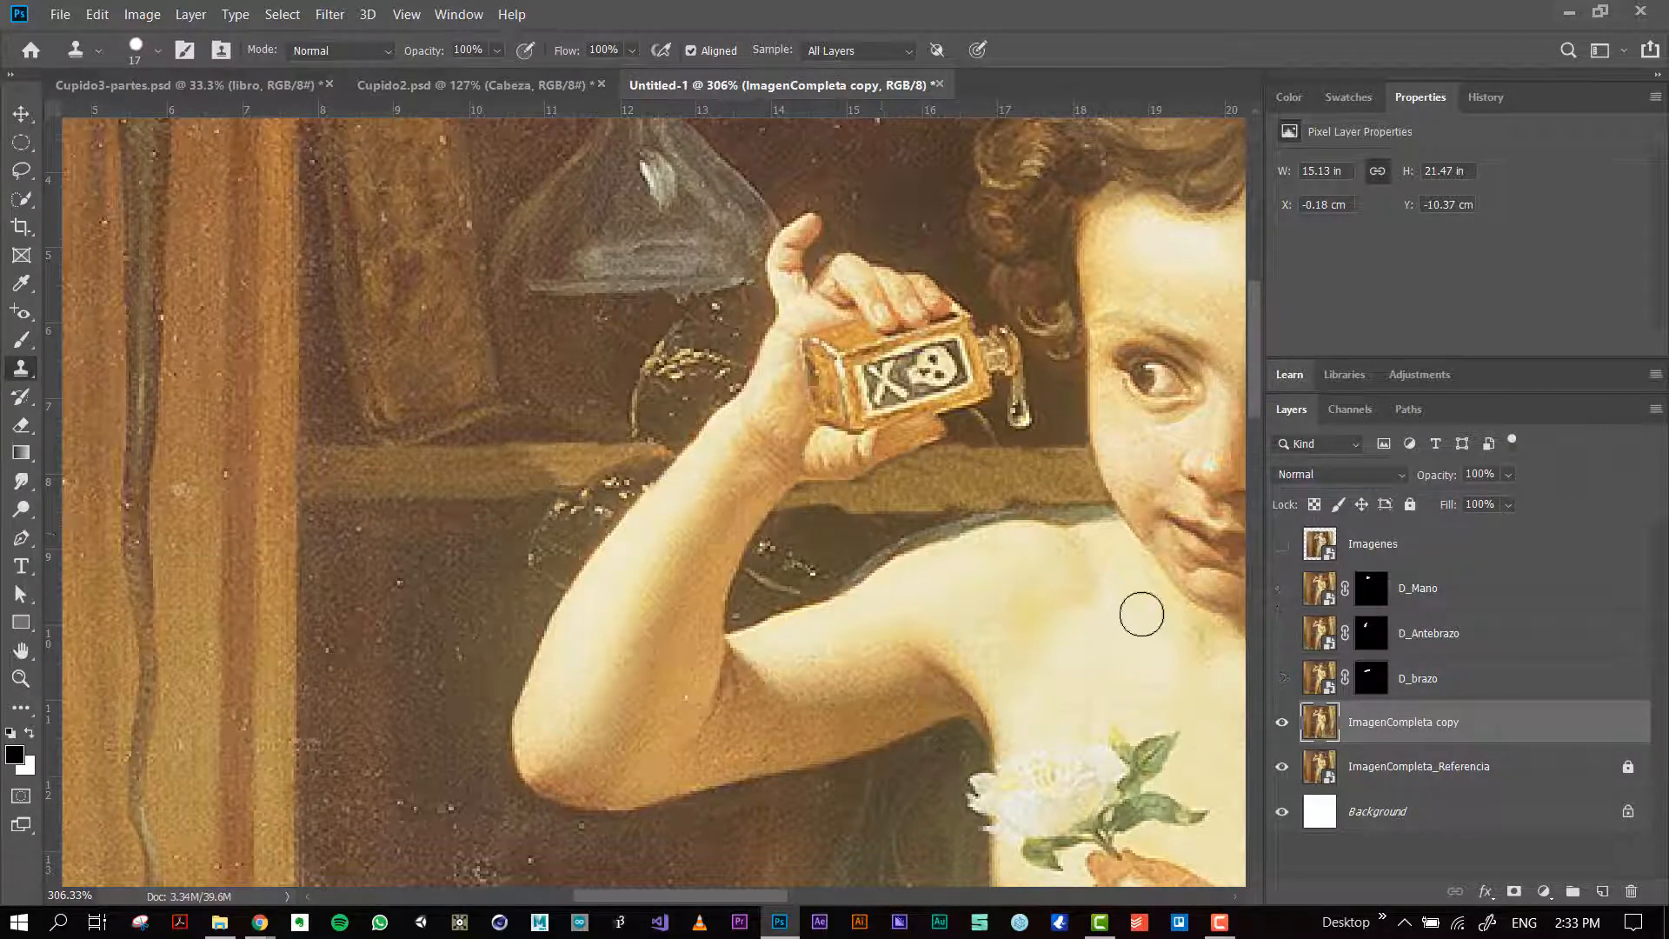
mouse_move(747, 487)
mouse_down()
mouse_move(654, 471)
mouse_move(709, 464)
mouse_up()
drag(839, 482, 670, 478)
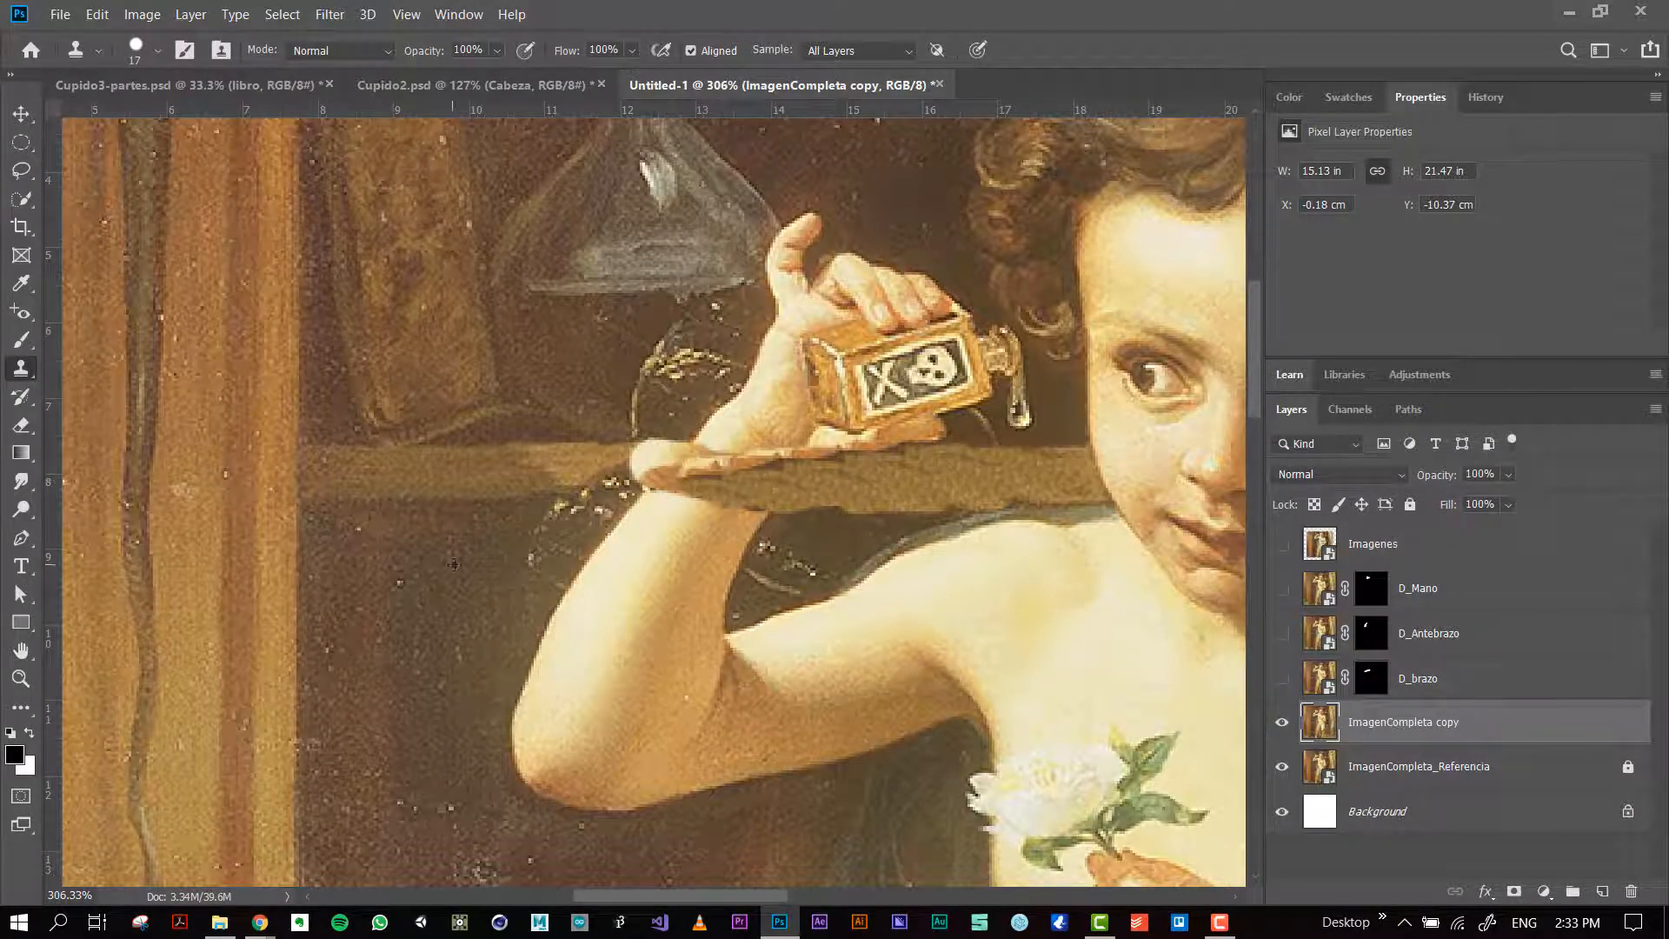
mouse_move(466, 560)
mouse_down()
mouse_move(613, 593)
mouse_move(538, 676)
mouse_move(548, 788)
mouse_move(601, 565)
mouse_move(639, 787)
mouse_up()
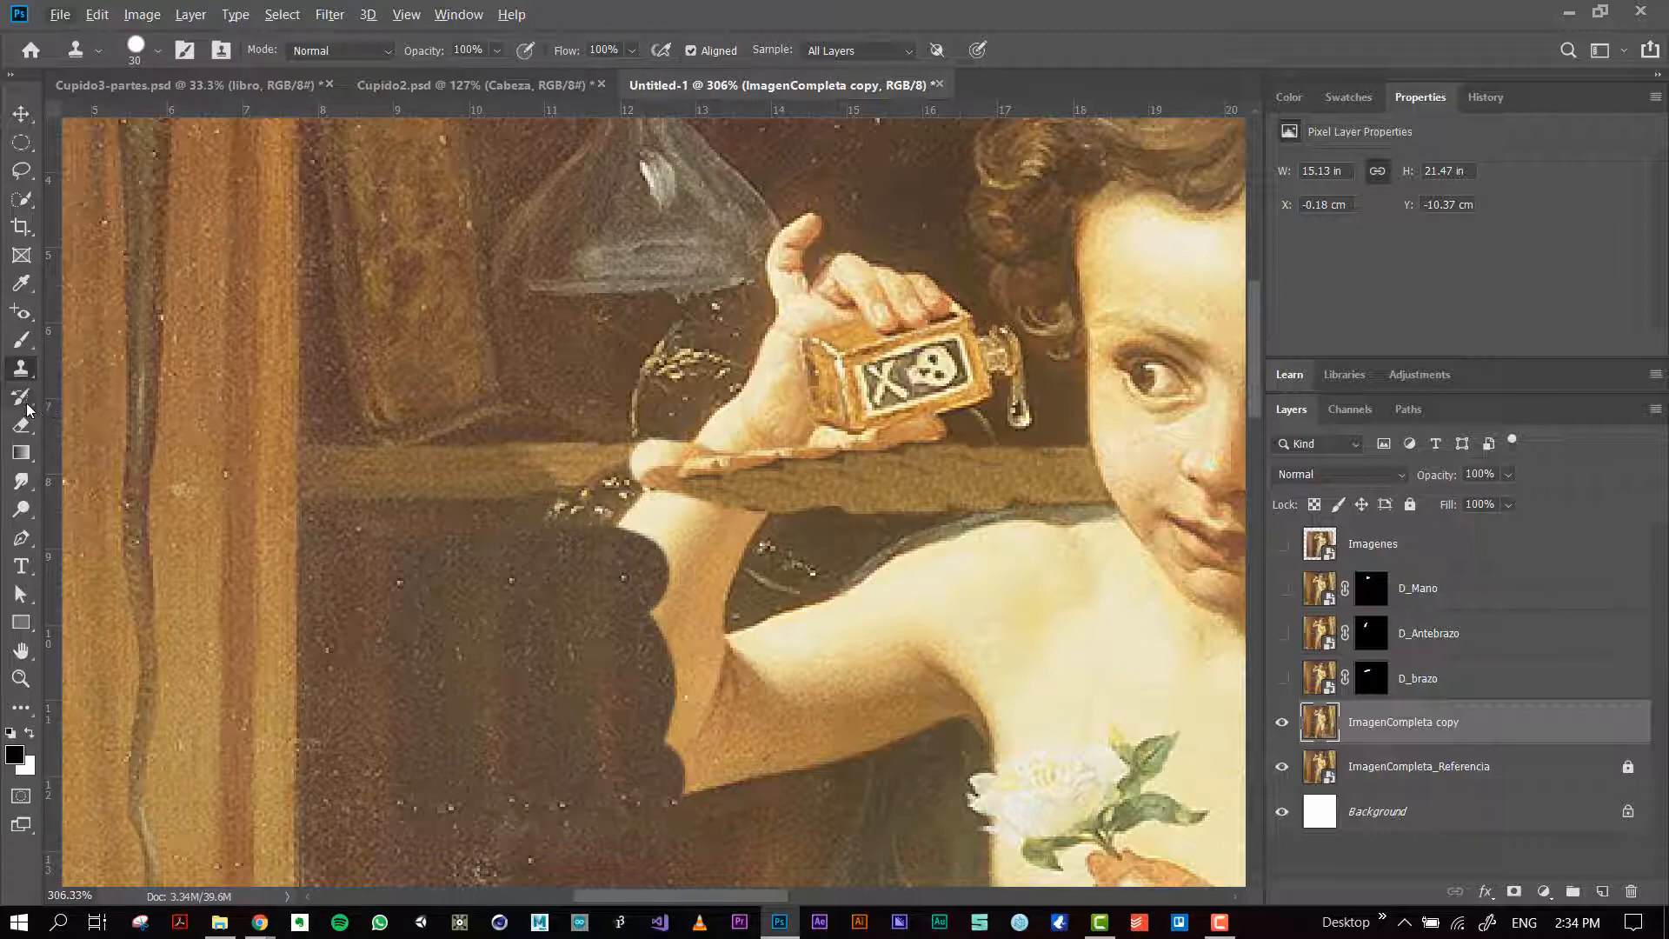
Step: Blend the cloned dark background into the elbow and forearm edges with the Healing Brush at size 38
click(18, 310)
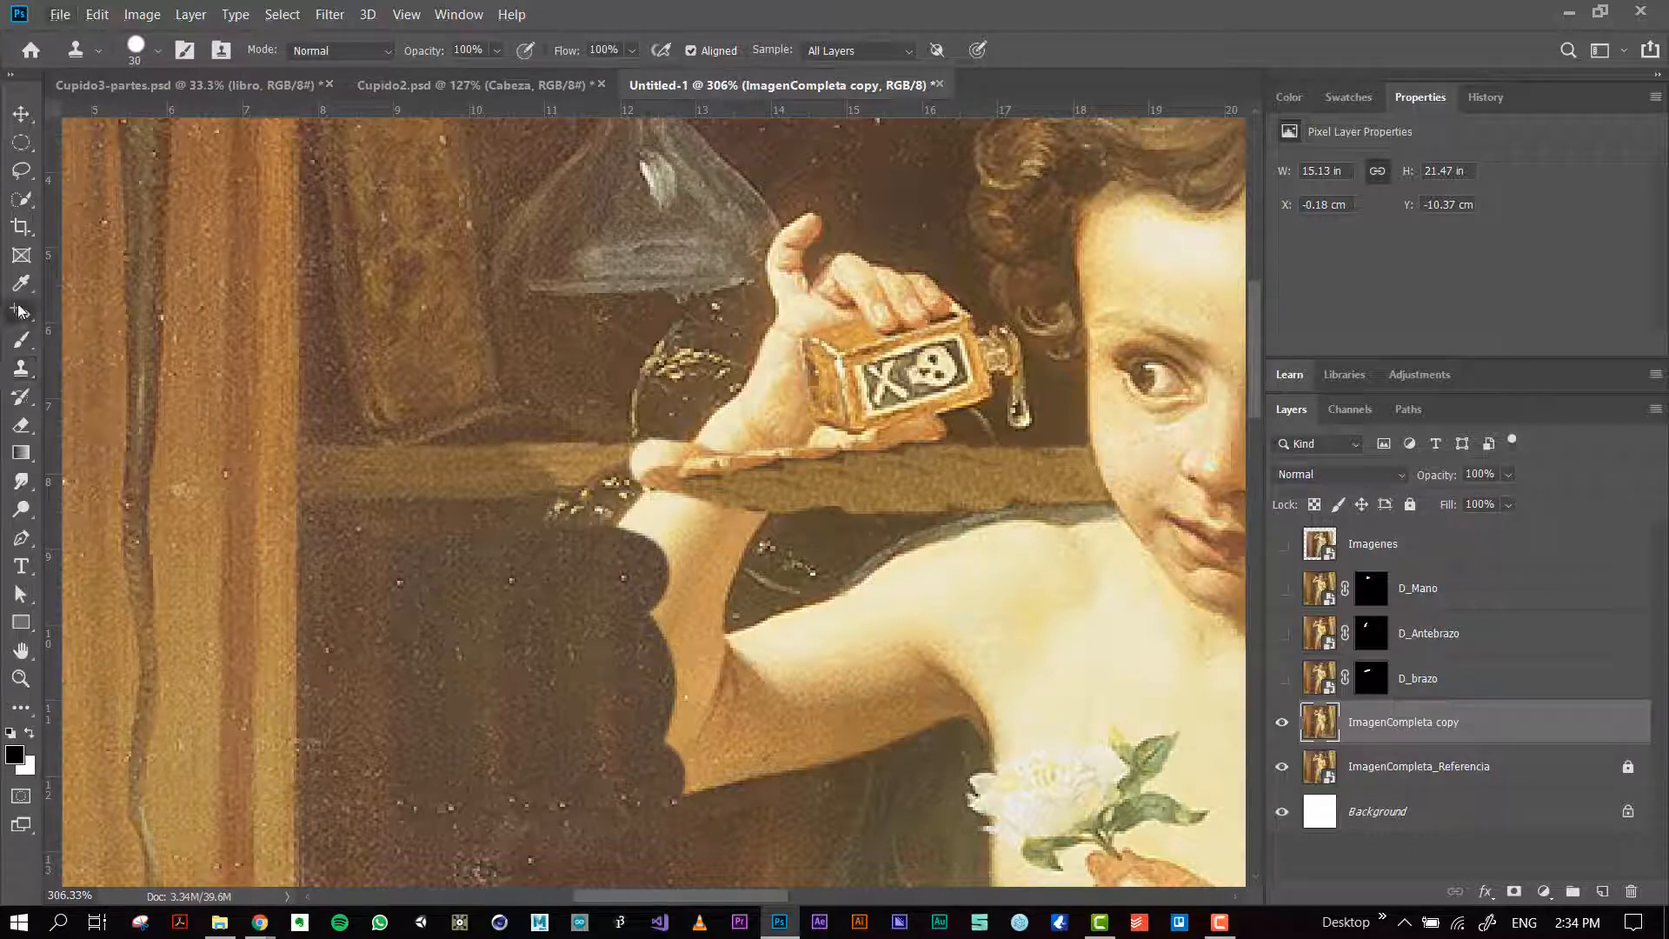
click(97, 334)
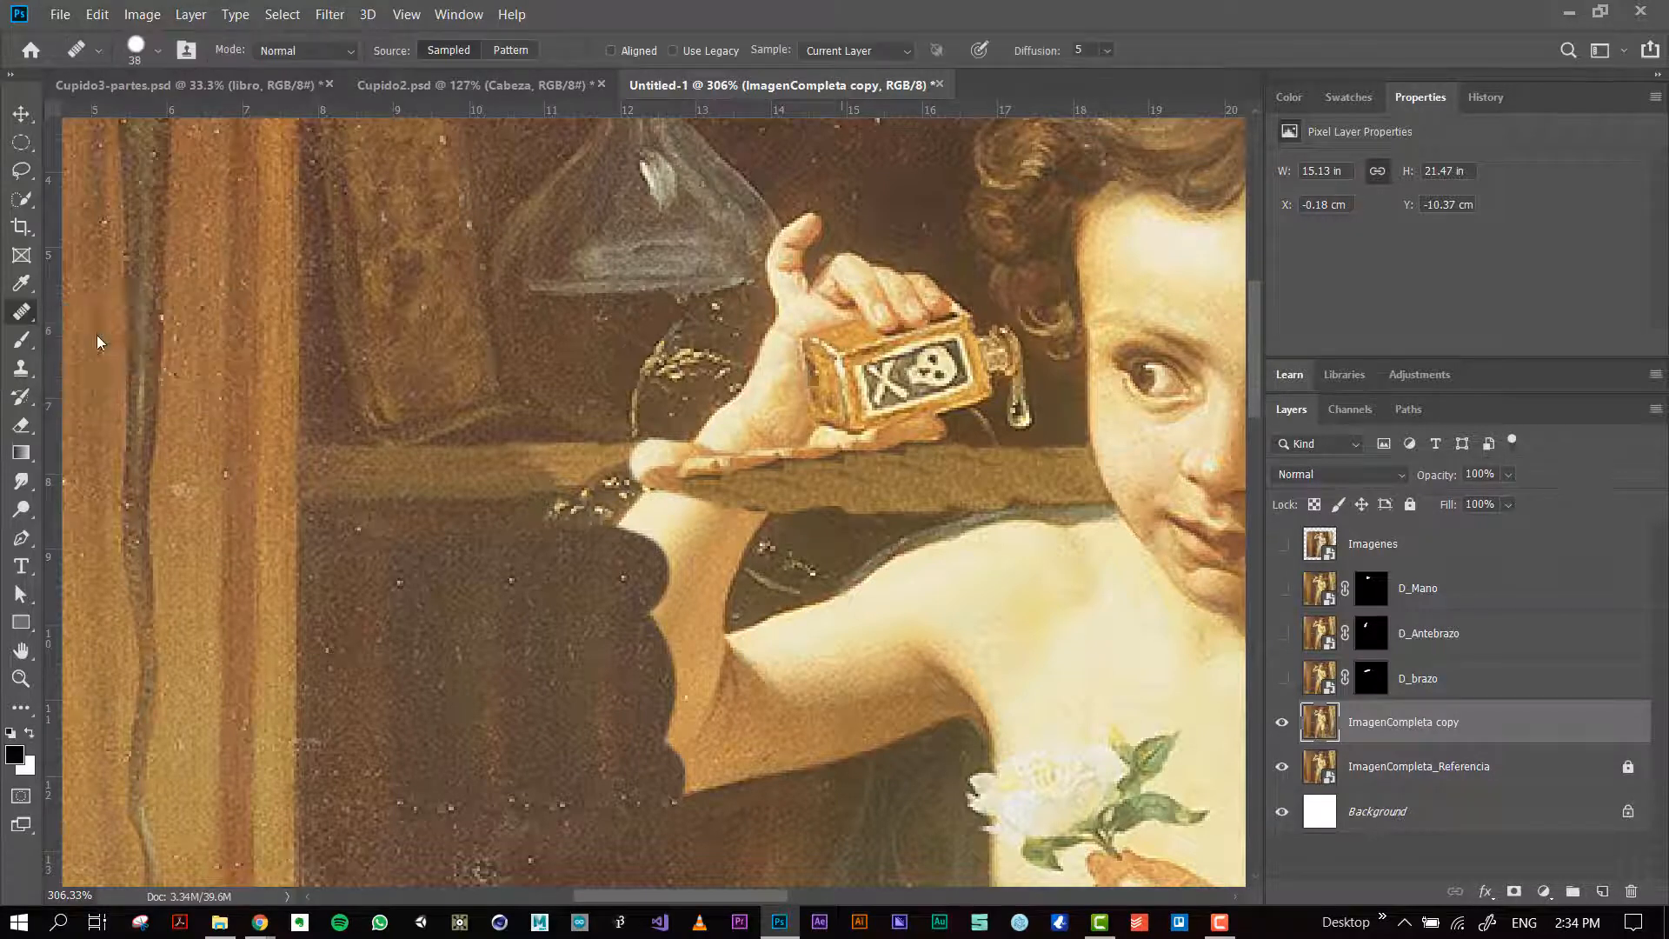
mouse_move(712, 752)
mouse_down()
mouse_move(691, 626)
mouse_move(716, 558)
mouse_move(655, 569)
mouse_move(706, 560)
mouse_move(671, 538)
mouse_move(666, 471)
mouse_move(617, 438)
mouse_move(623, 454)
mouse_move(557, 460)
mouse_move(590, 441)
mouse_move(588, 470)
mouse_move(576, 436)
mouse_up()
mouse_move(609, 397)
mouse_down()
mouse_move(726, 409)
mouse_move(502, 553)
mouse_move(509, 632)
mouse_move(536, 647)
mouse_up()
mouse_move(710, 606)
mouse_down()
mouse_move(677, 619)
mouse_move(708, 554)
mouse_move(653, 498)
mouse_up()
alt+click(697, 668)
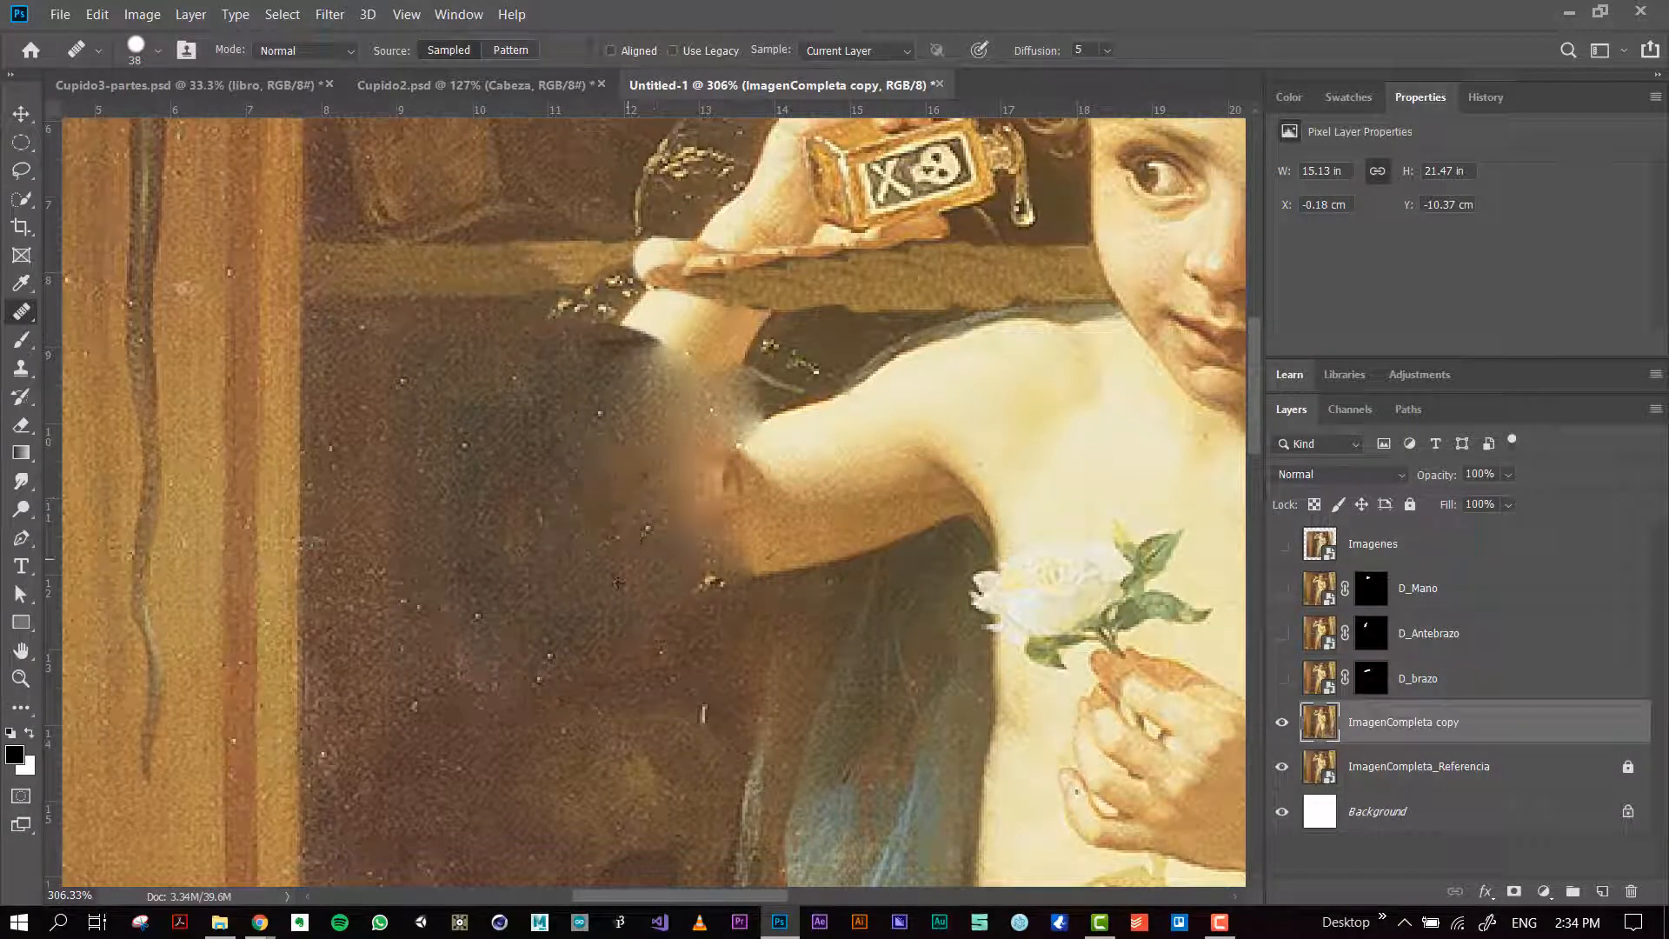
alt+click(604, 629)
mouse_move(725, 577)
mouse_down()
mouse_move(744, 561)
mouse_move(718, 505)
mouse_up()
drag(666, 495, 598, 348)
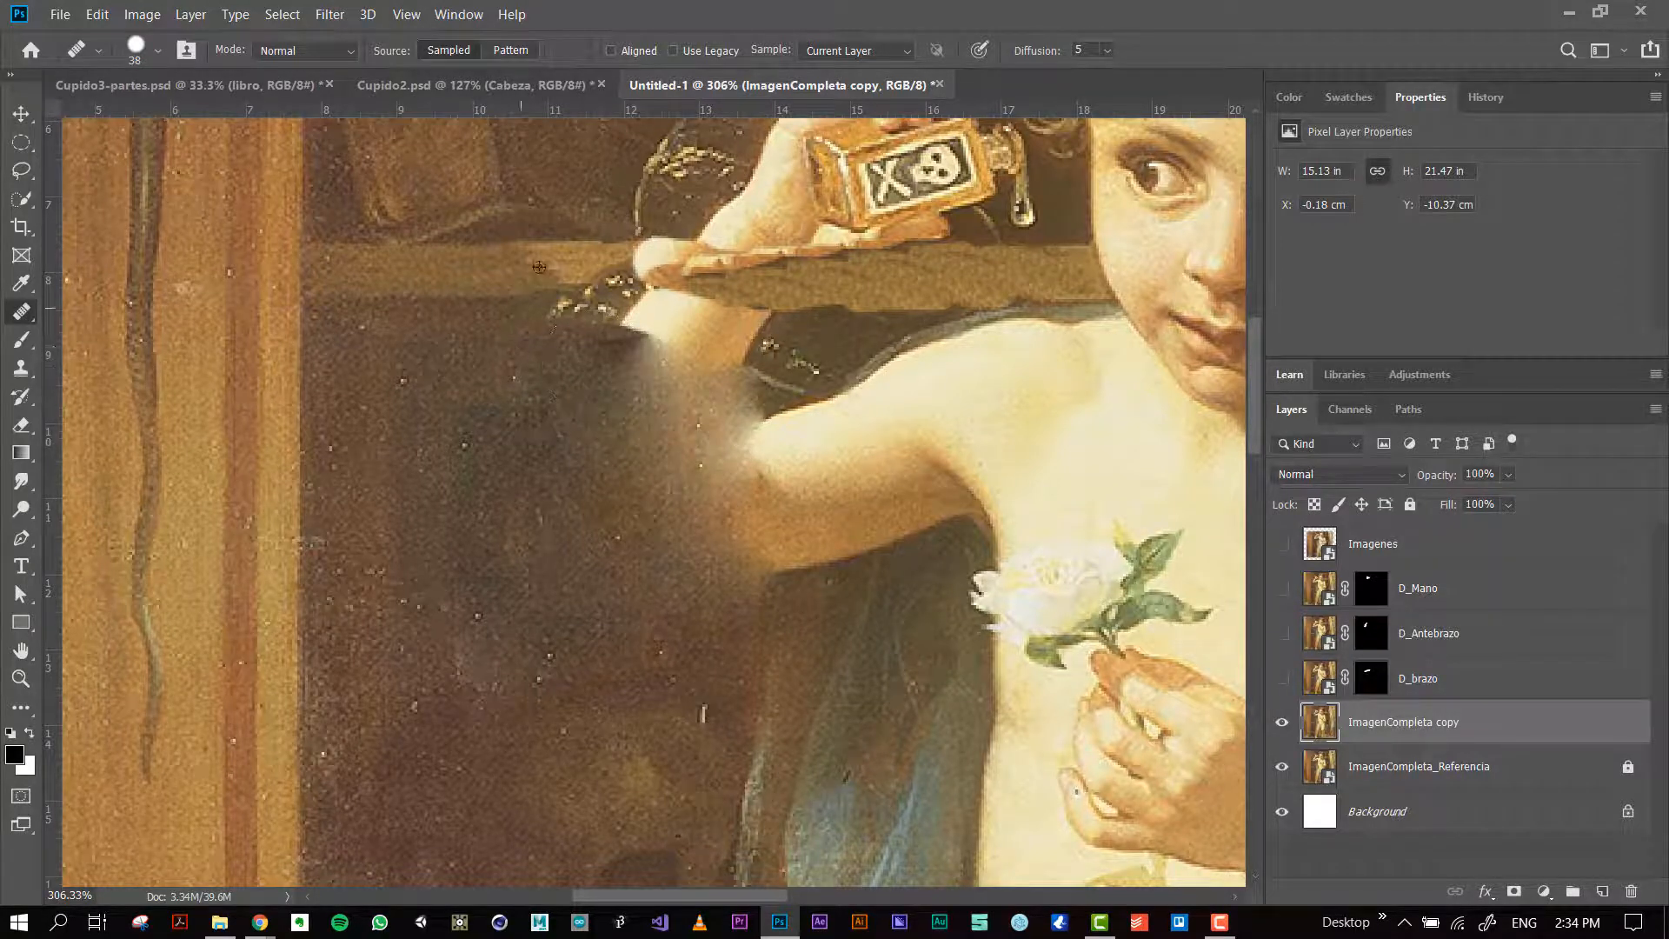
Step: Heal the shelf band across the forearm and beneath the bottle, using the clean shelf as the source
alt+click(498, 261)
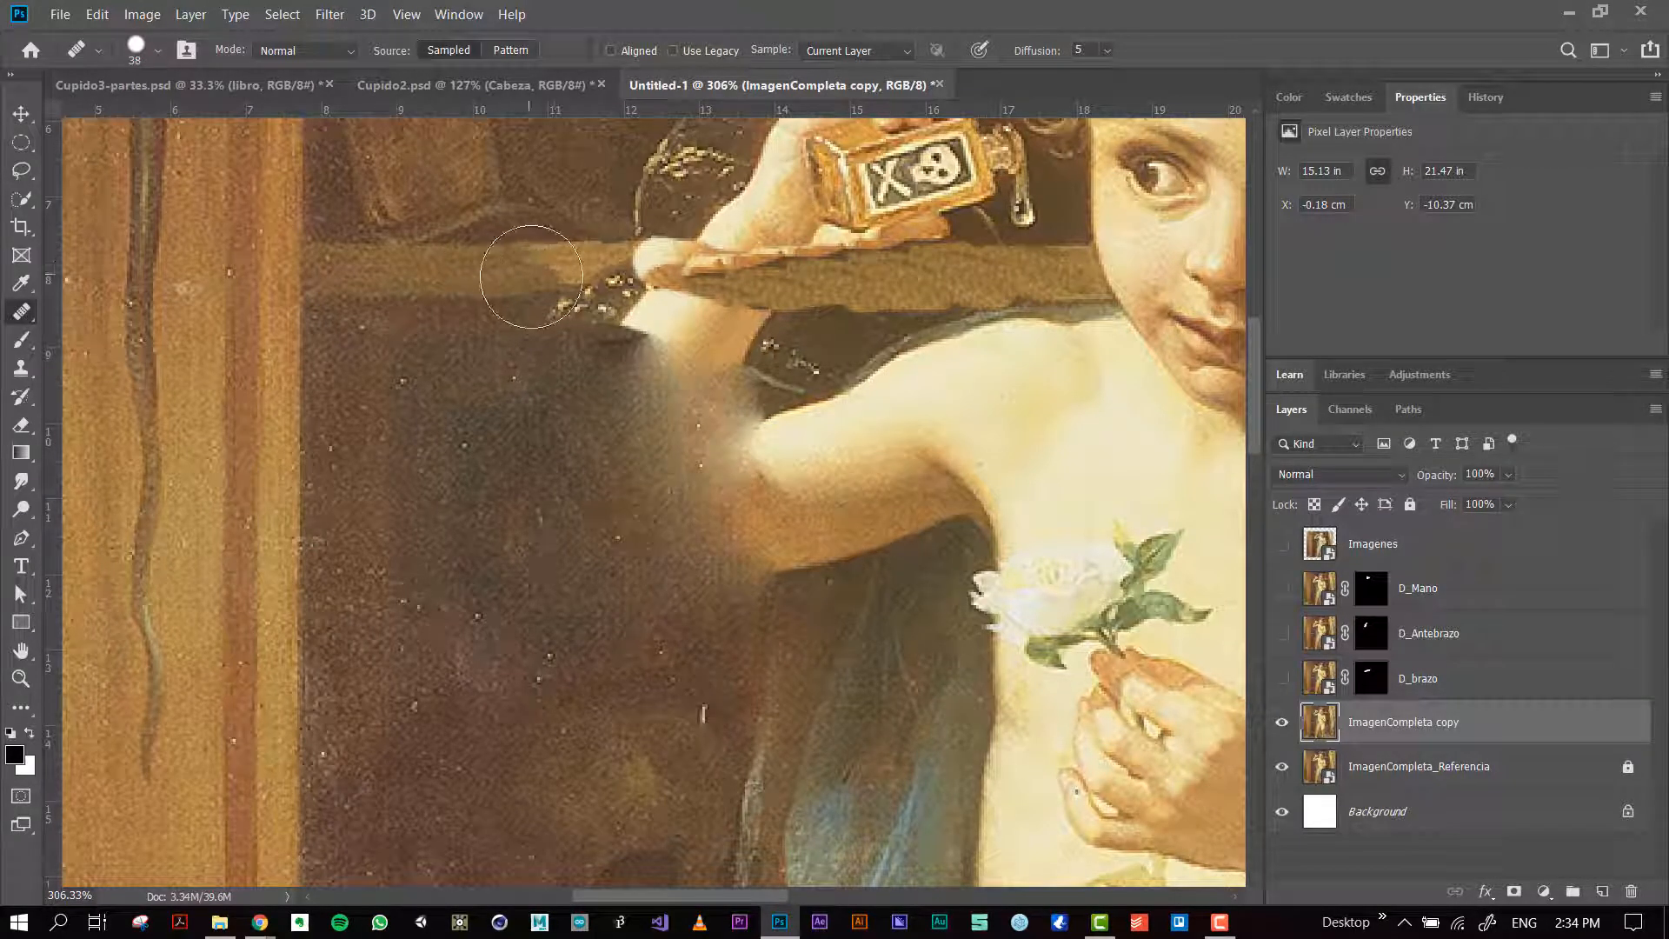
mouse_move(538, 282)
mouse_down()
mouse_move(495, 273)
mouse_move(987, 272)
mouse_up()
alt+click(548, 274)
alt+click(591, 275)
alt+click(624, 280)
alt+click(634, 278)
alt+click(686, 279)
alt+click(754, 274)
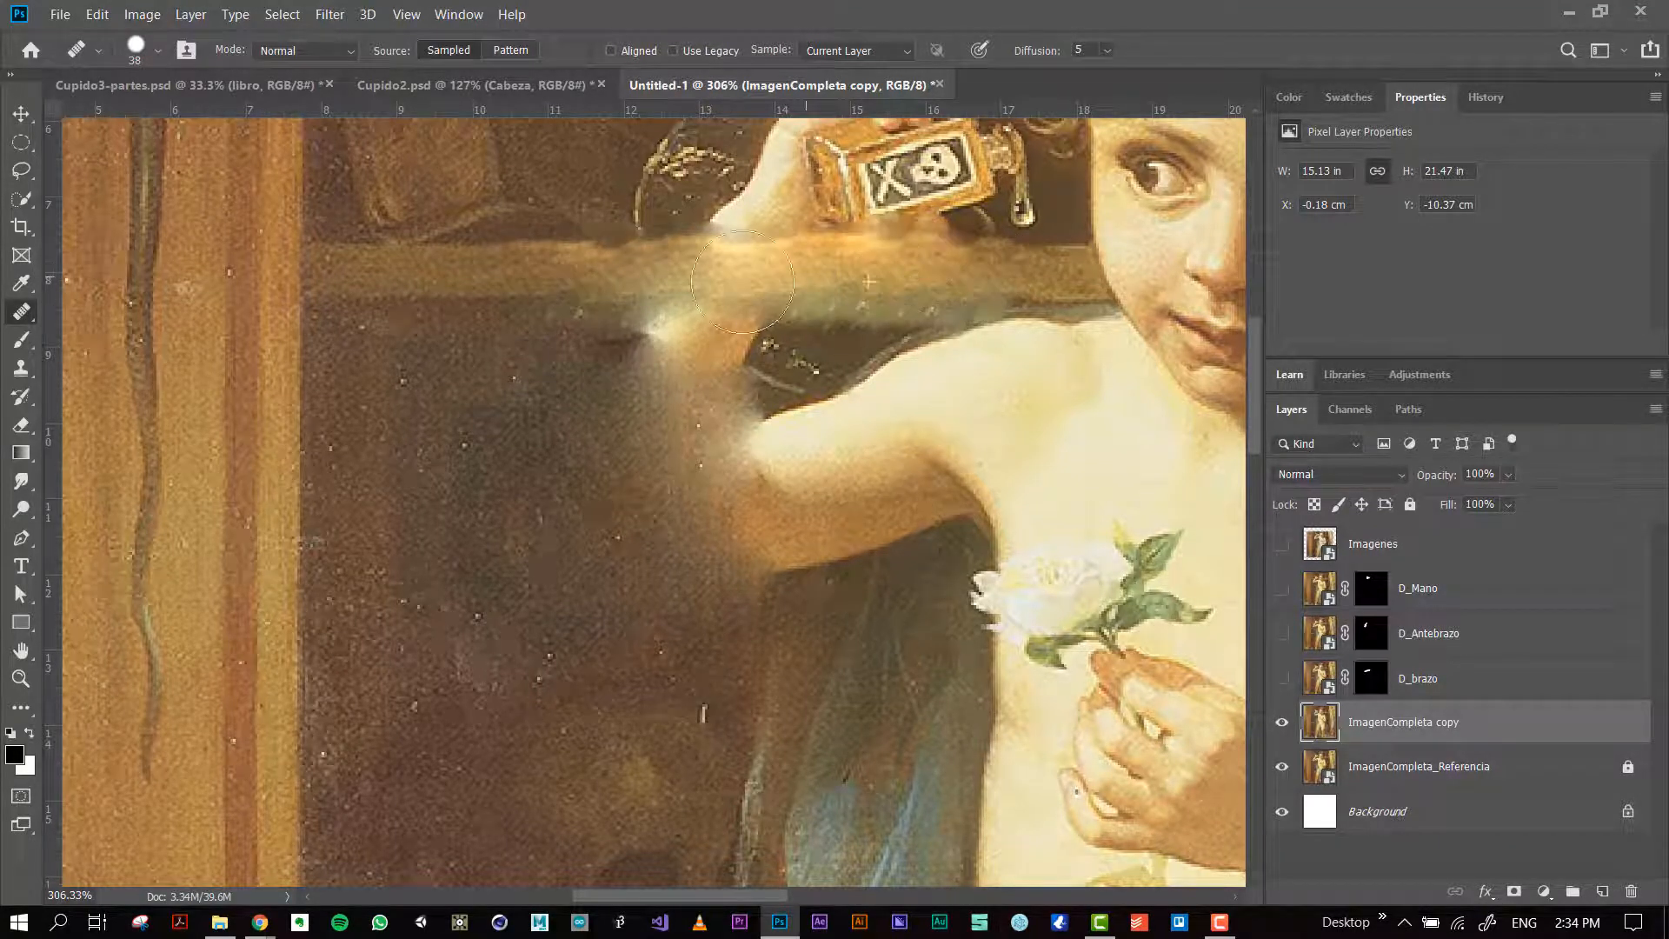
Step: Clone the clean shelf with a size 44 Clone Stamp over the smudged band from the wrist to the shoulder
key(s)
drag(445, 407, 450, 385)
key(ctrl+z)
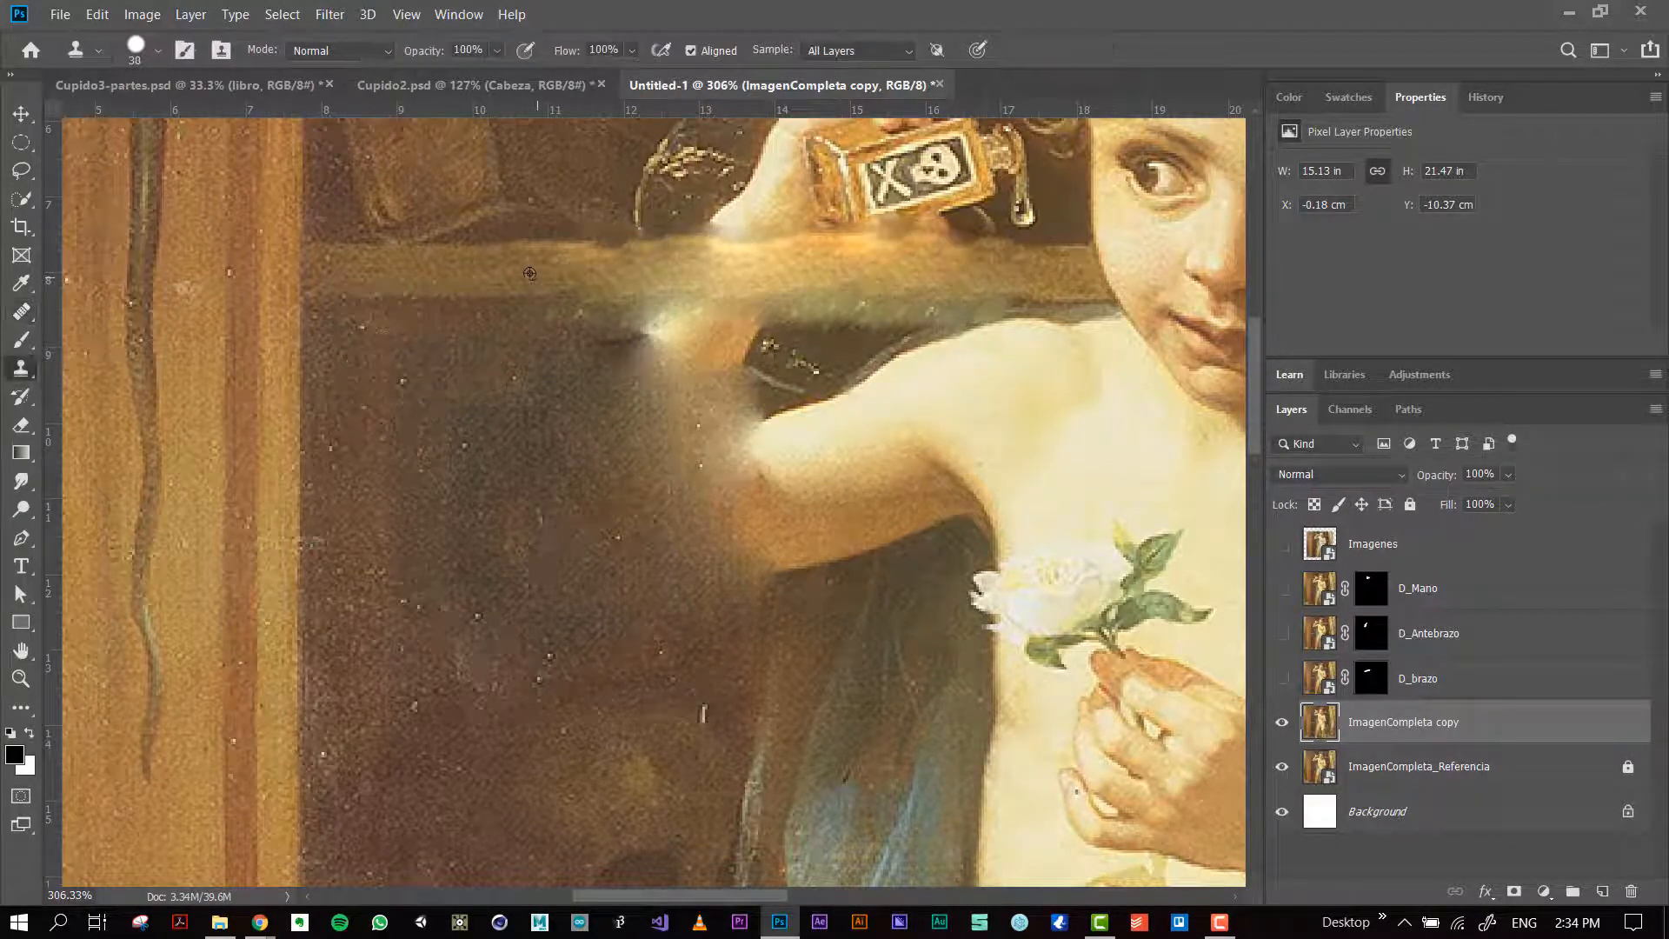
drag(519, 276, 556, 264)
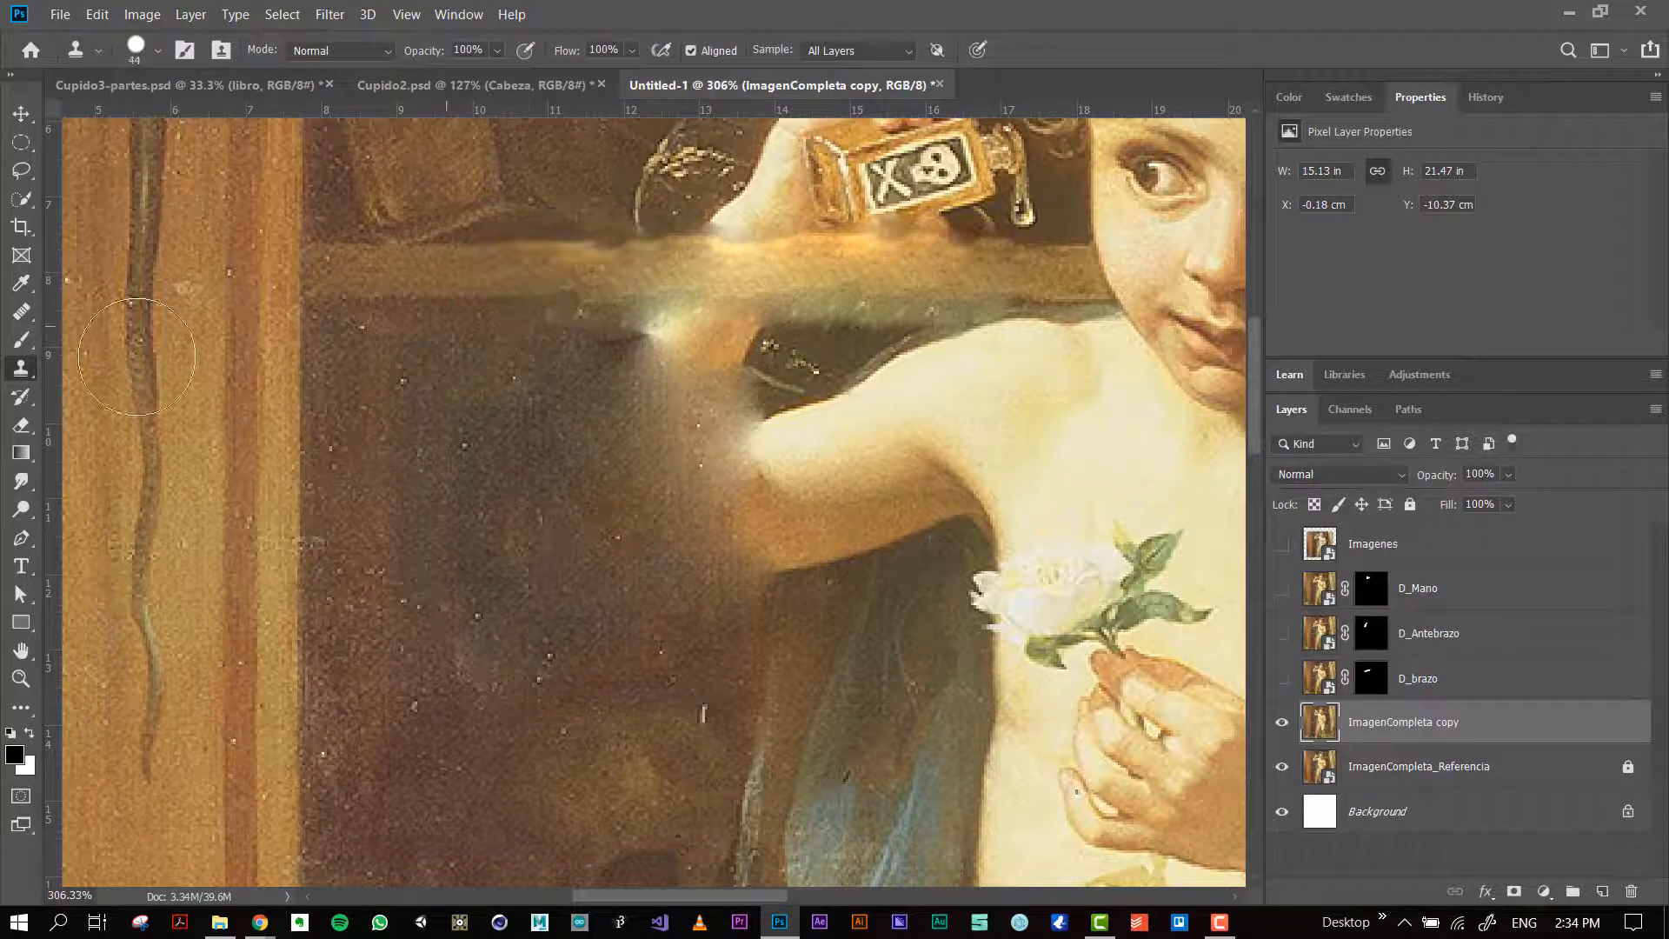
right_click(19, 371)
click(71, 373)
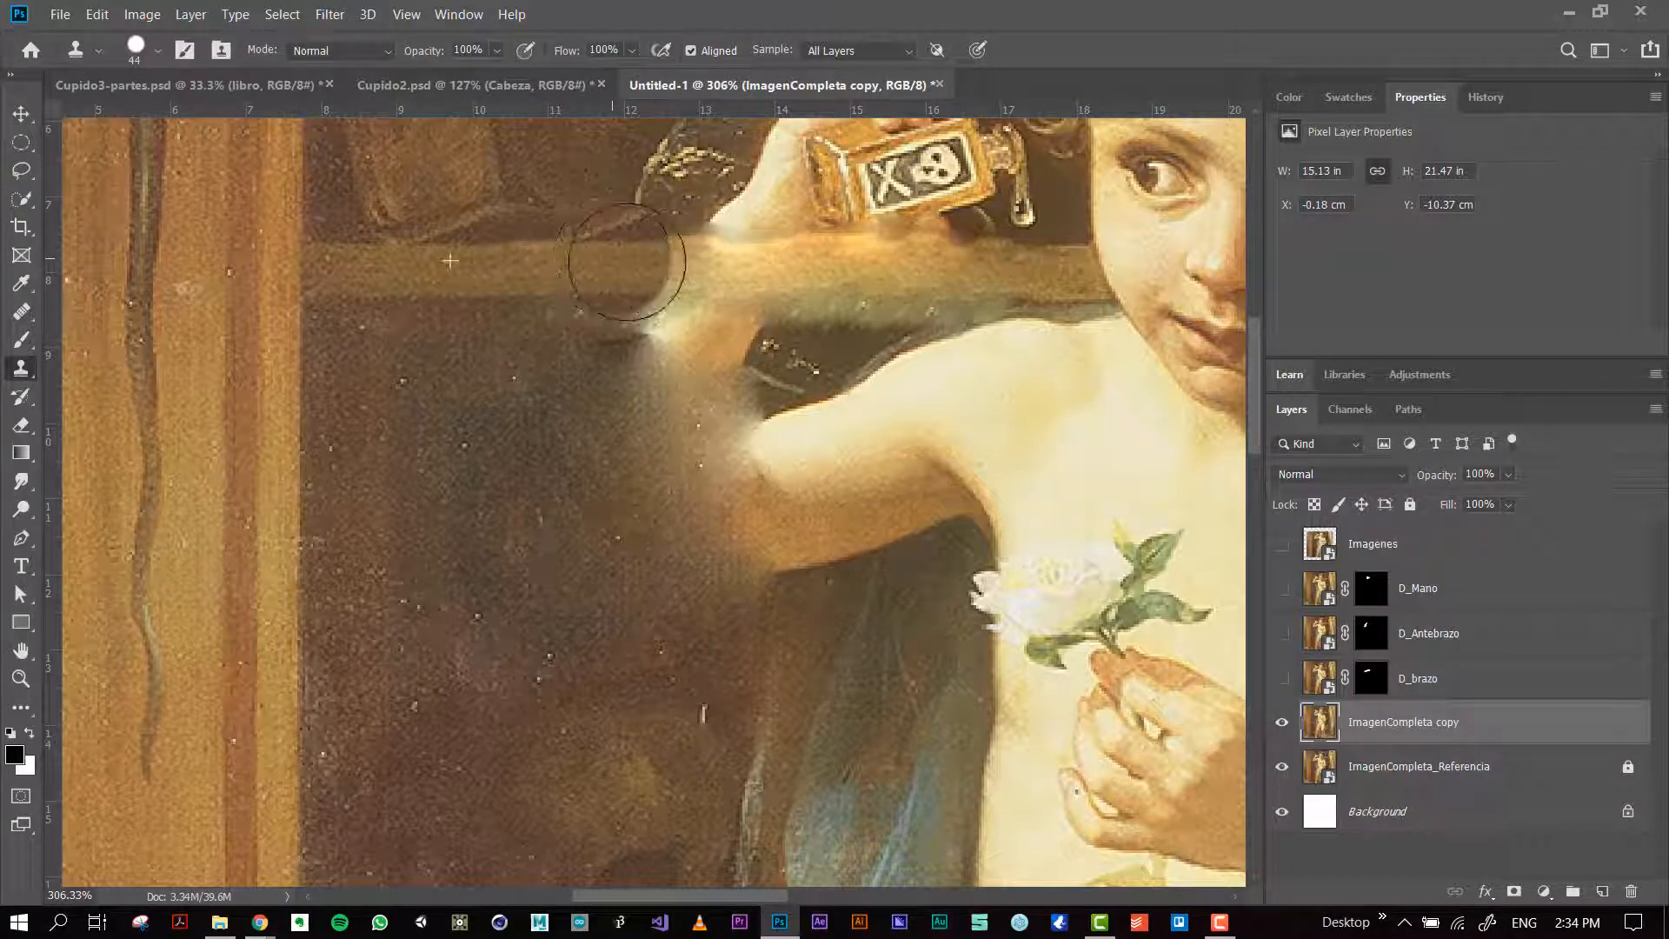
mouse_move(633, 254)
mouse_down()
mouse_move(889, 280)
mouse_move(1006, 261)
mouse_move(951, 268)
mouse_move(831, 224)
mouse_up()
mouse_move(673, 227)
mouse_down()
mouse_move(602, 311)
mouse_move(604, 392)
mouse_move(616, 378)
mouse_up()
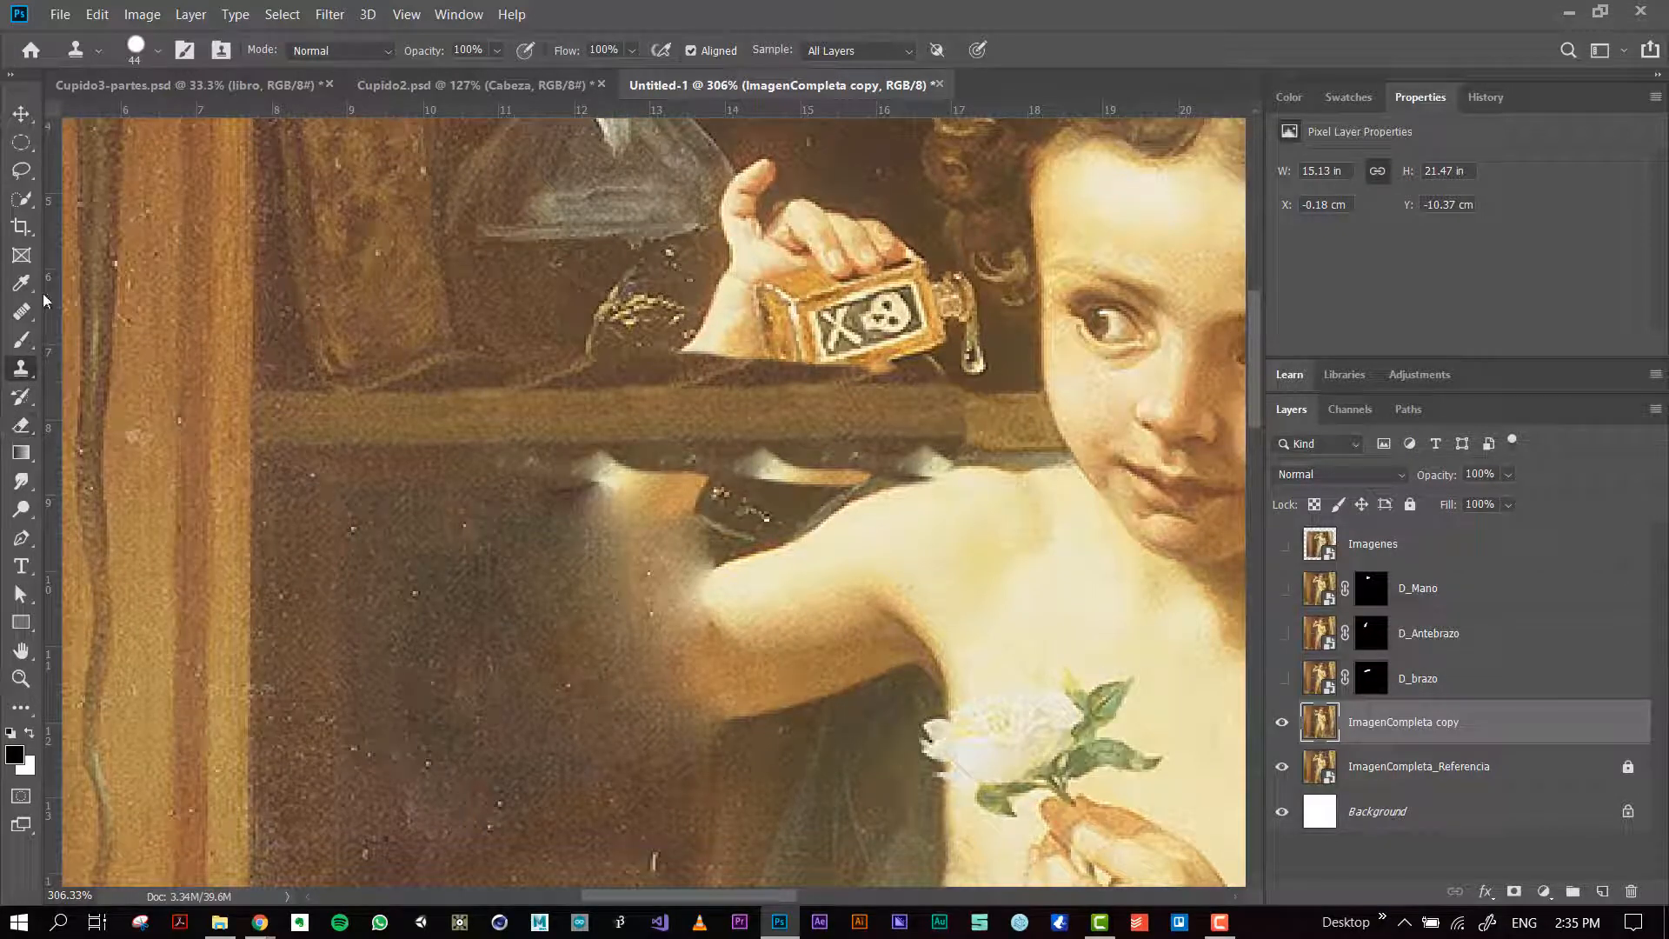
Step: Try Healing Brush strokes on the shelf seam and the dark area beneath it, and undo the strokes
click(21, 310)
mouse_move(974, 419)
mouse_down()
mouse_move(961, 387)
mouse_move(998, 418)
mouse_move(888, 418)
mouse_move(931, 419)
mouse_up()
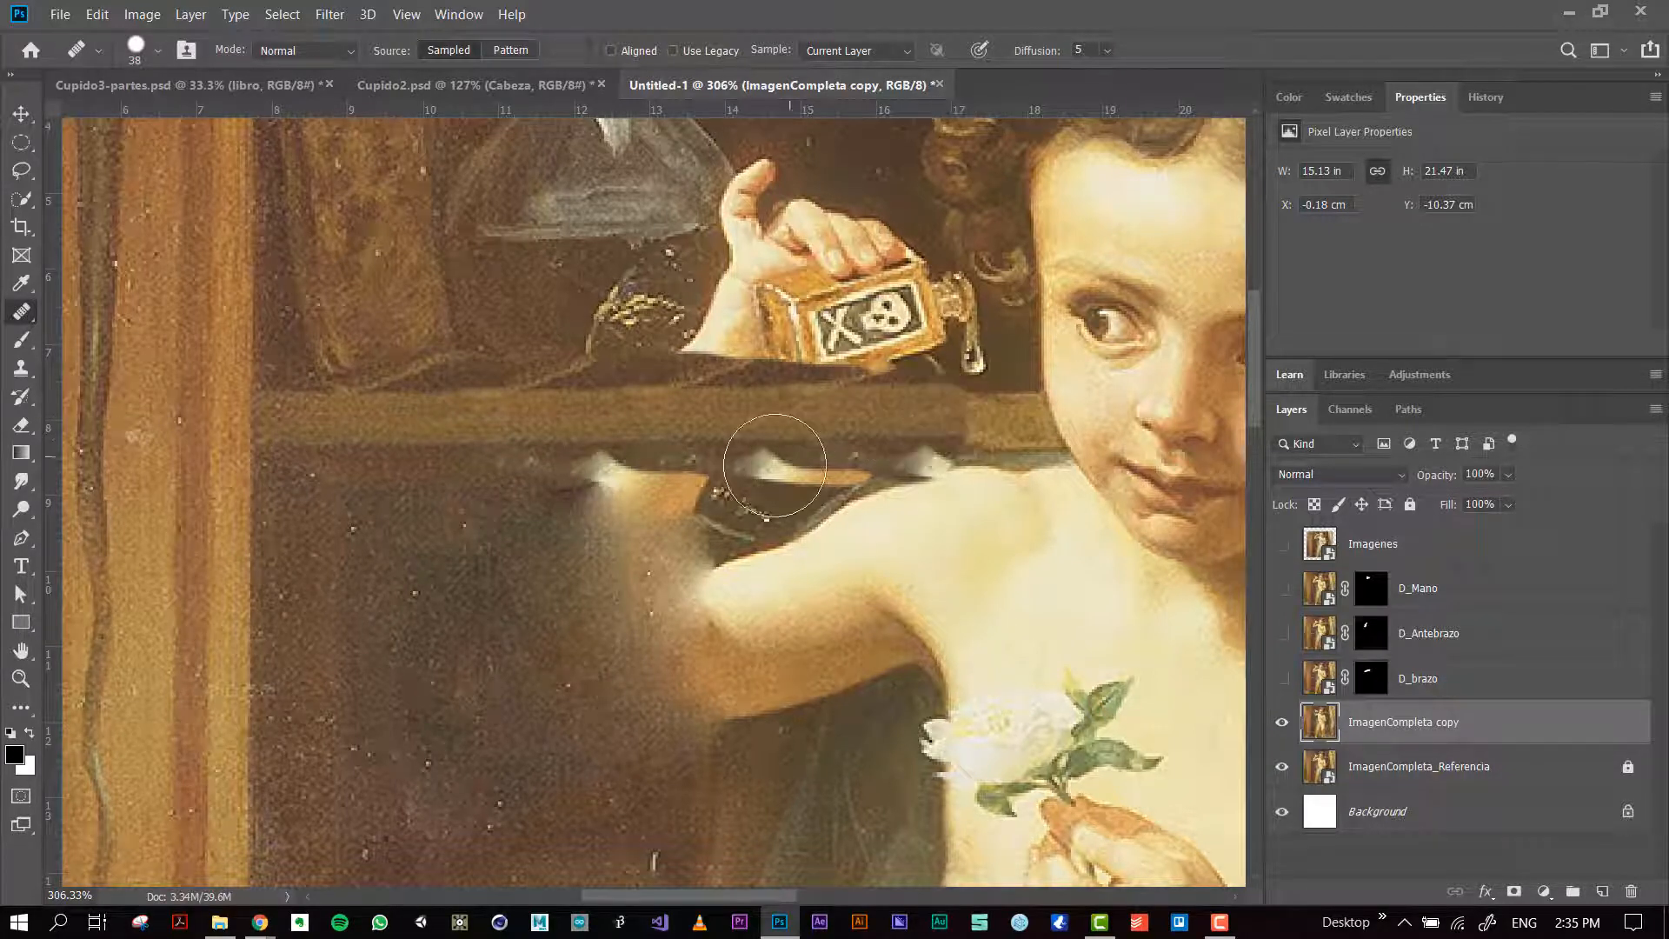
click(649, 448)
key(ctrl+z)
drag(535, 507, 565, 508)
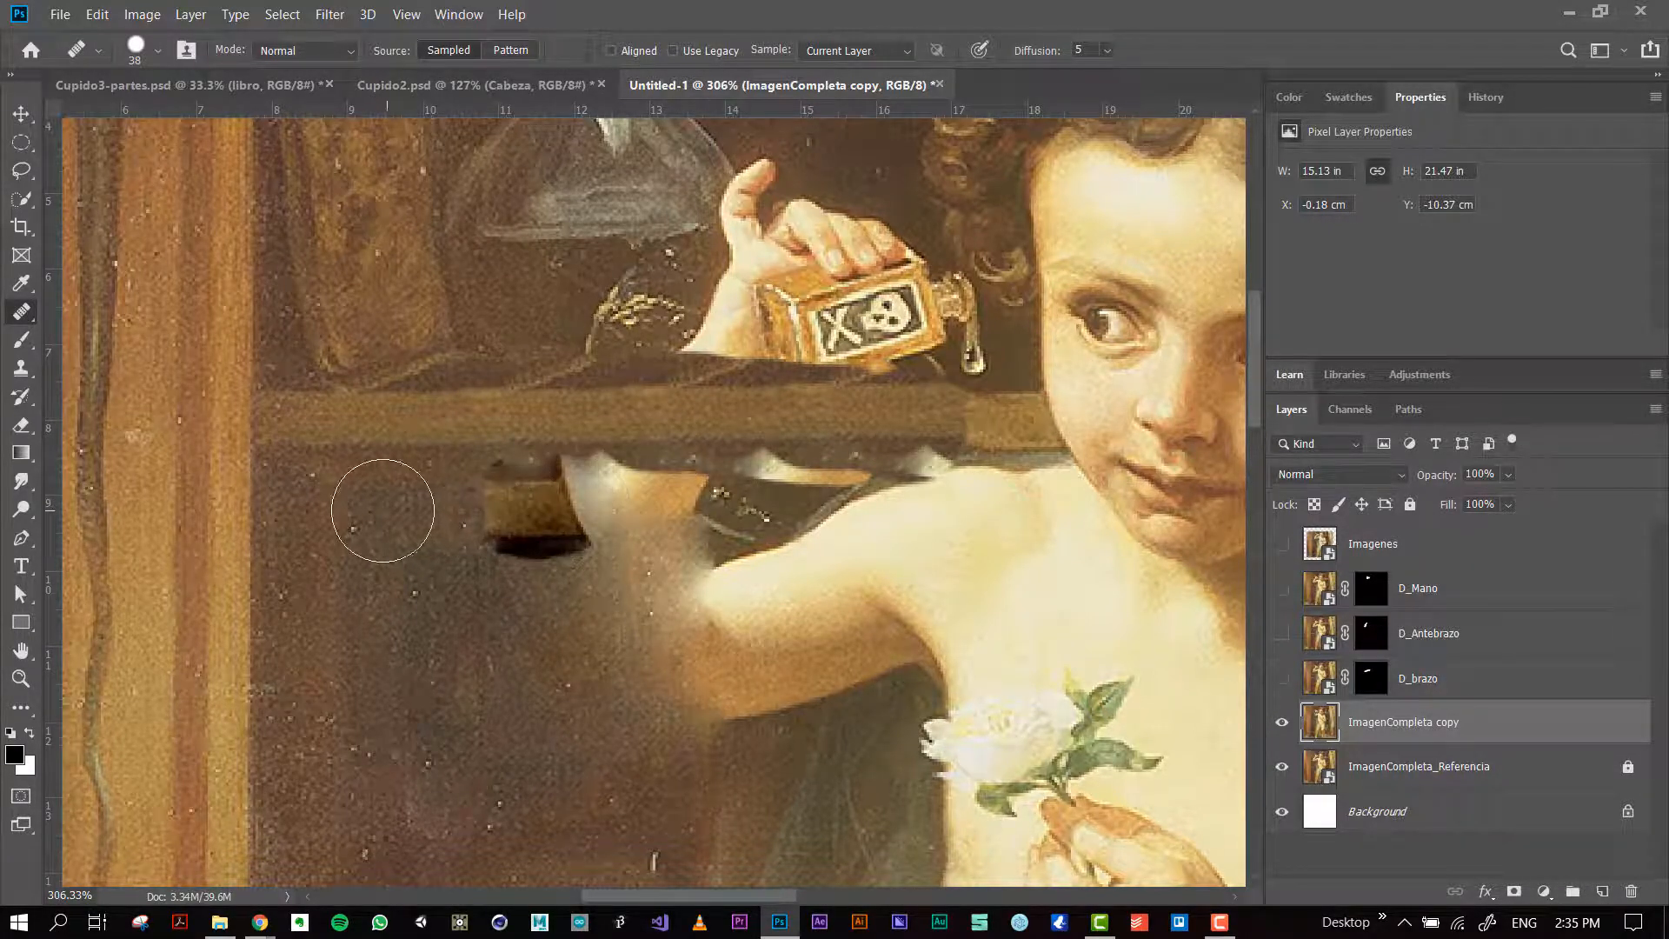
mouse_move(391, 514)
mouse_down()
mouse_move(548, 545)
mouse_move(460, 538)
mouse_up()
key(ctrl+z)
key(ctrl+z)
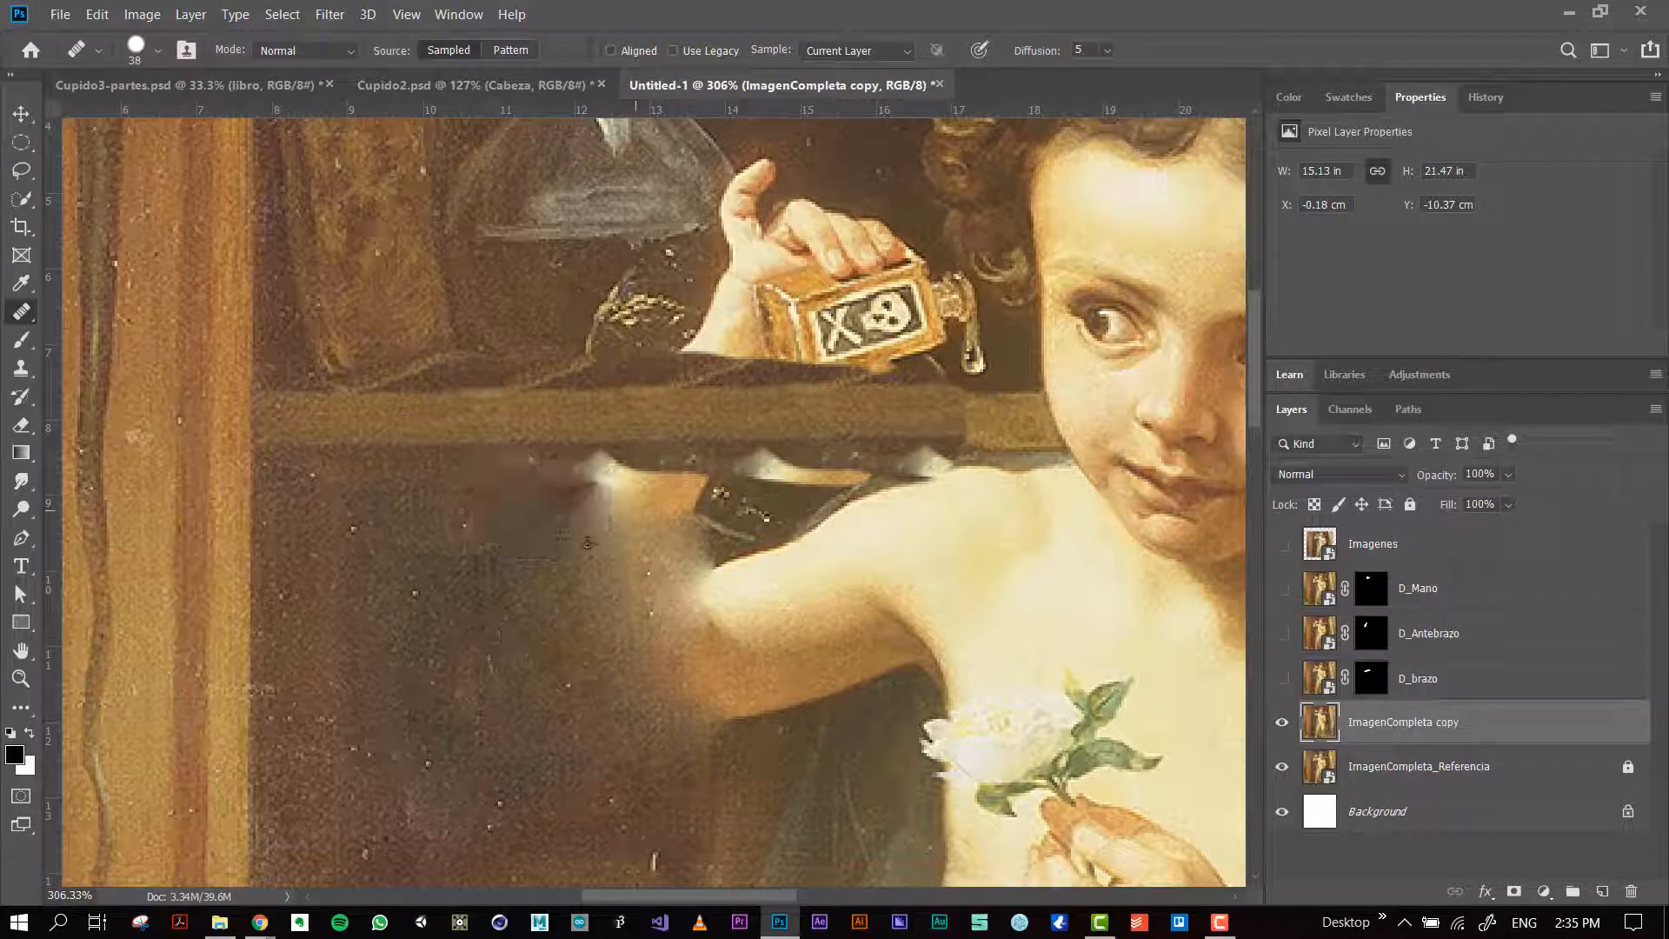
drag(576, 537, 585, 551)
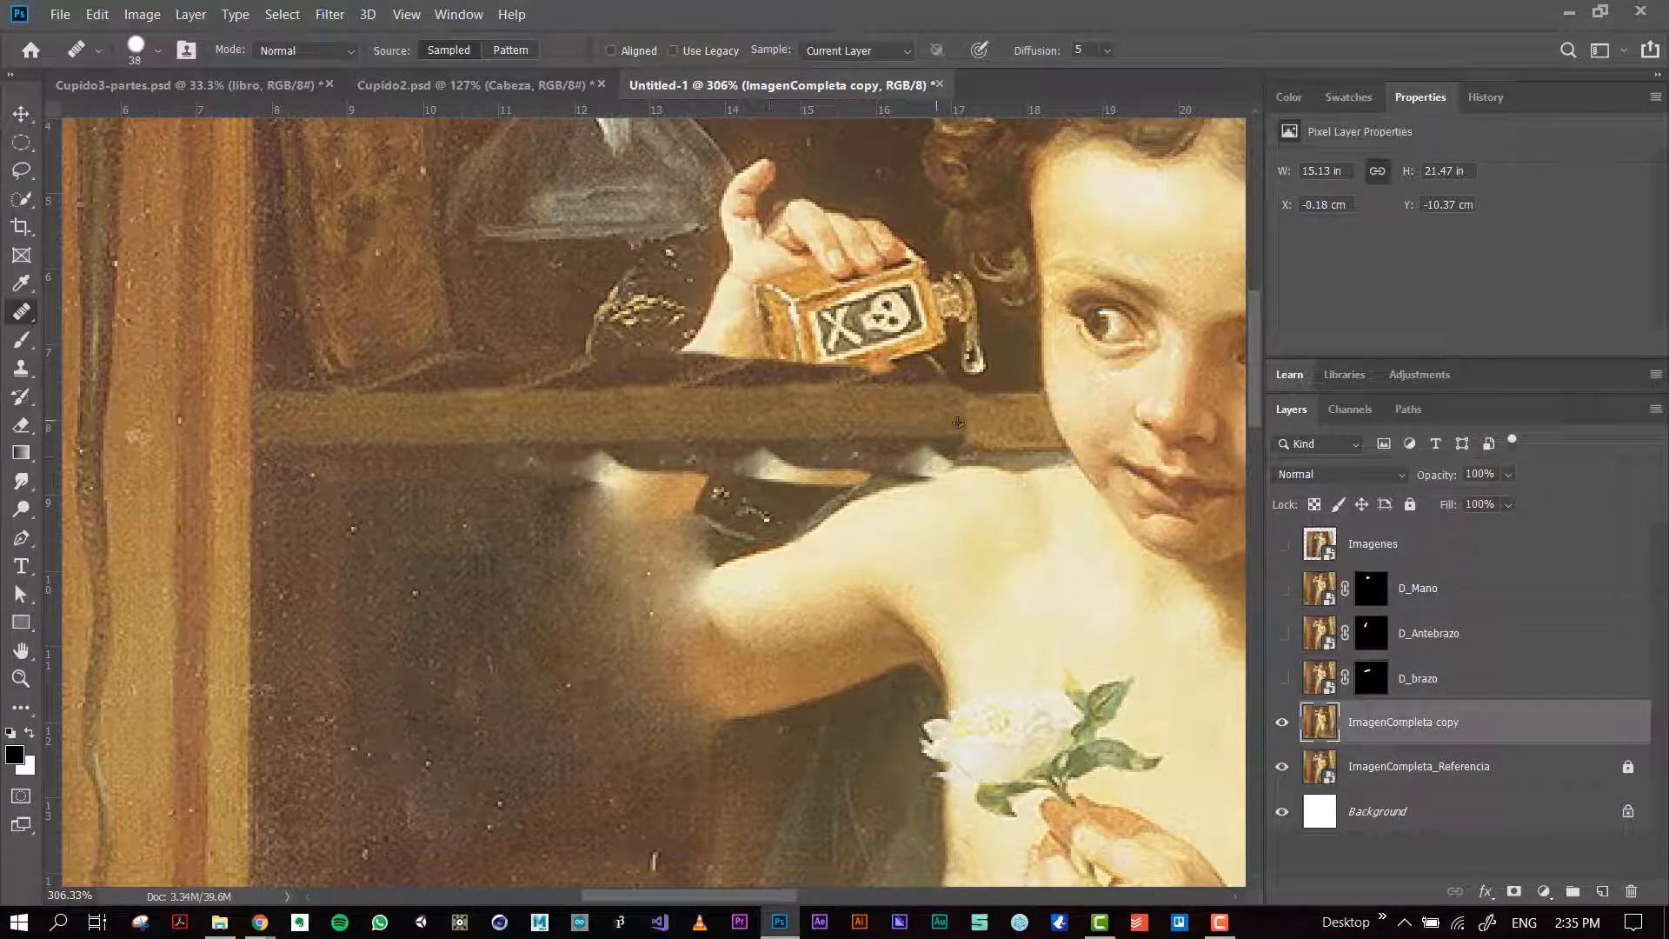
drag(970, 419, 669, 430)
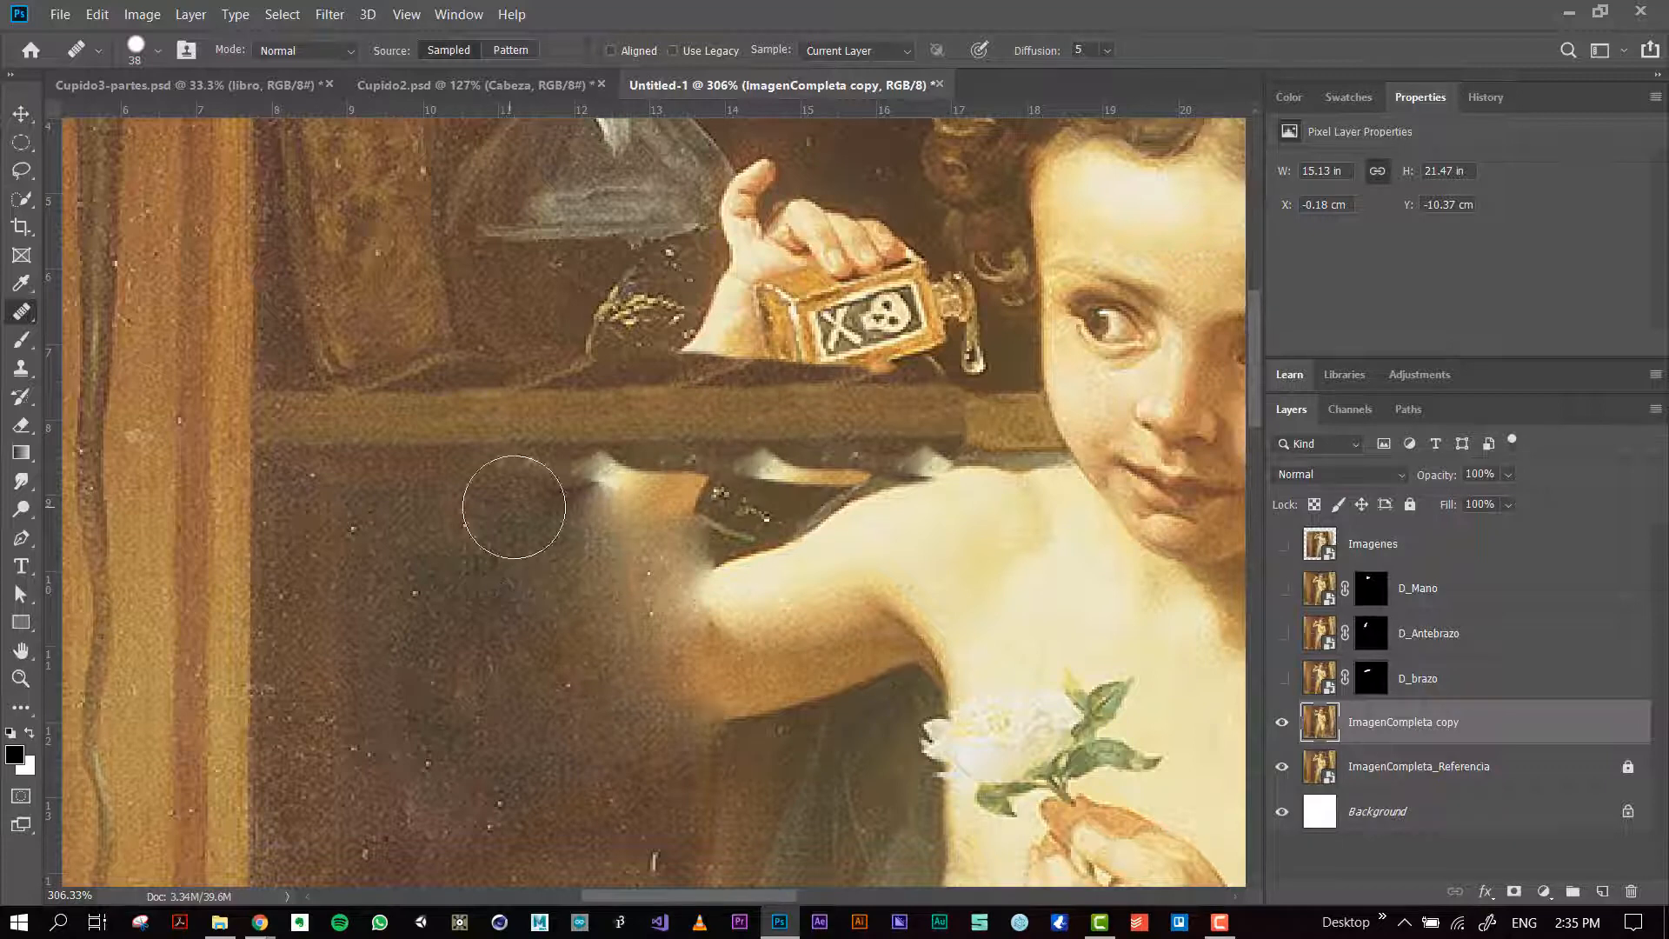
Step: Heal the dark background below the shelf and around the remains of the elbow
drag(514, 507, 558, 514)
drag(568, 666, 623, 544)
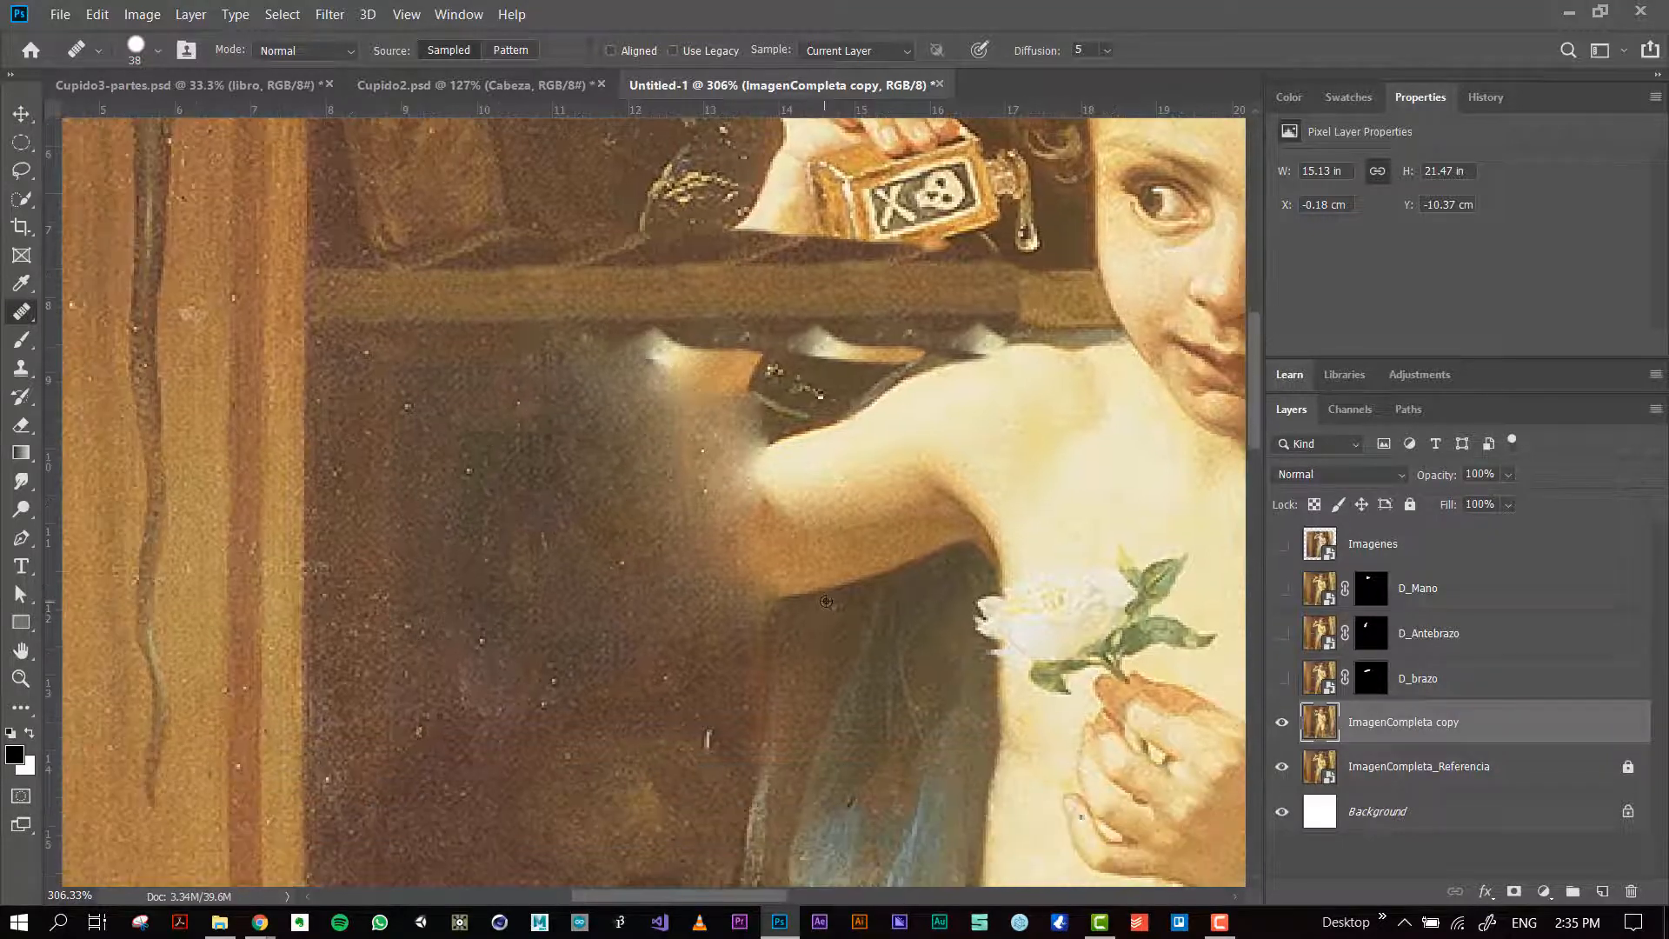
alt+click(543, 420)
mouse_move(620, 389)
mouse_down()
mouse_move(549, 426)
mouse_move(617, 442)
mouse_move(640, 409)
mouse_move(690, 420)
mouse_move(732, 399)
mouse_move(652, 382)
mouse_move(567, 411)
mouse_move(771, 419)
mouse_move(810, 391)
mouse_move(670, 591)
mouse_move(725, 565)
mouse_up()
Step: Clone the dark background and drapery over the elbow and upper arm with the Clone Stamp, undoing a misplaced stroke
key(s)
mouse_move(768, 599)
mouse_down()
mouse_move(733, 476)
mouse_move(766, 571)
mouse_up()
mouse_move(874, 596)
mouse_down()
mouse_move(931, 360)
mouse_move(868, 443)
mouse_move(893, 538)
mouse_move(918, 552)
mouse_move(890, 505)
mouse_move(929, 419)
mouse_move(946, 337)
mouse_up()
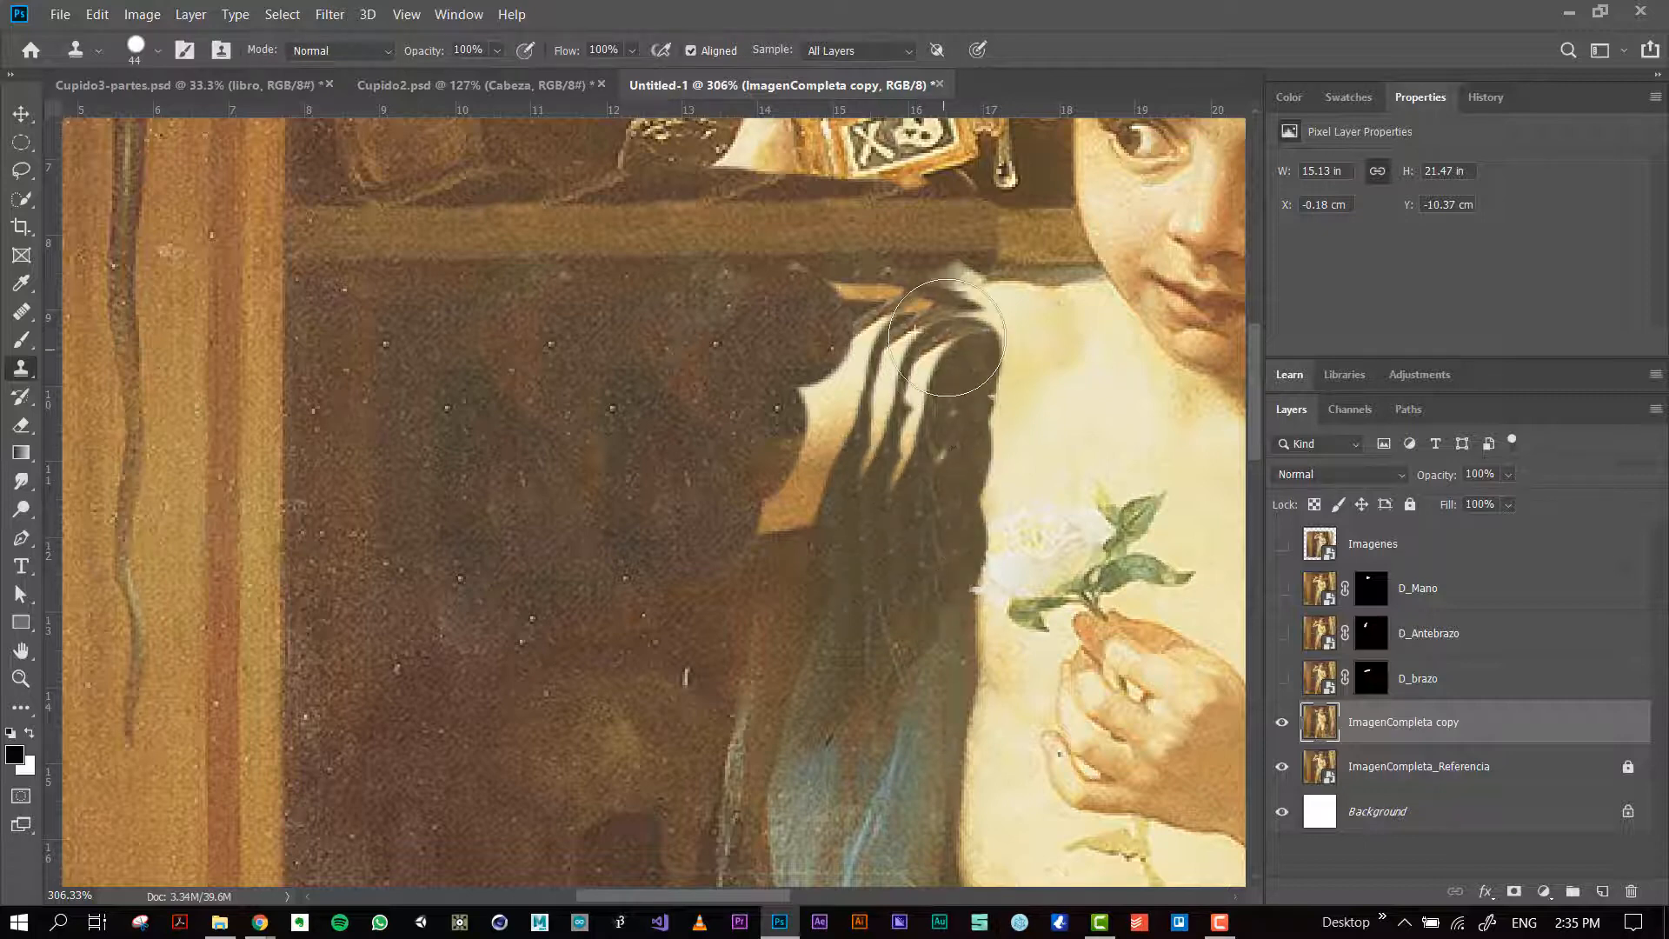
key(ctrl+z)
alt+click(707, 418)
mouse_move(737, 480)
mouse_down()
mouse_move(781, 481)
mouse_move(818, 433)
mouse_move(762, 427)
mouse_up()
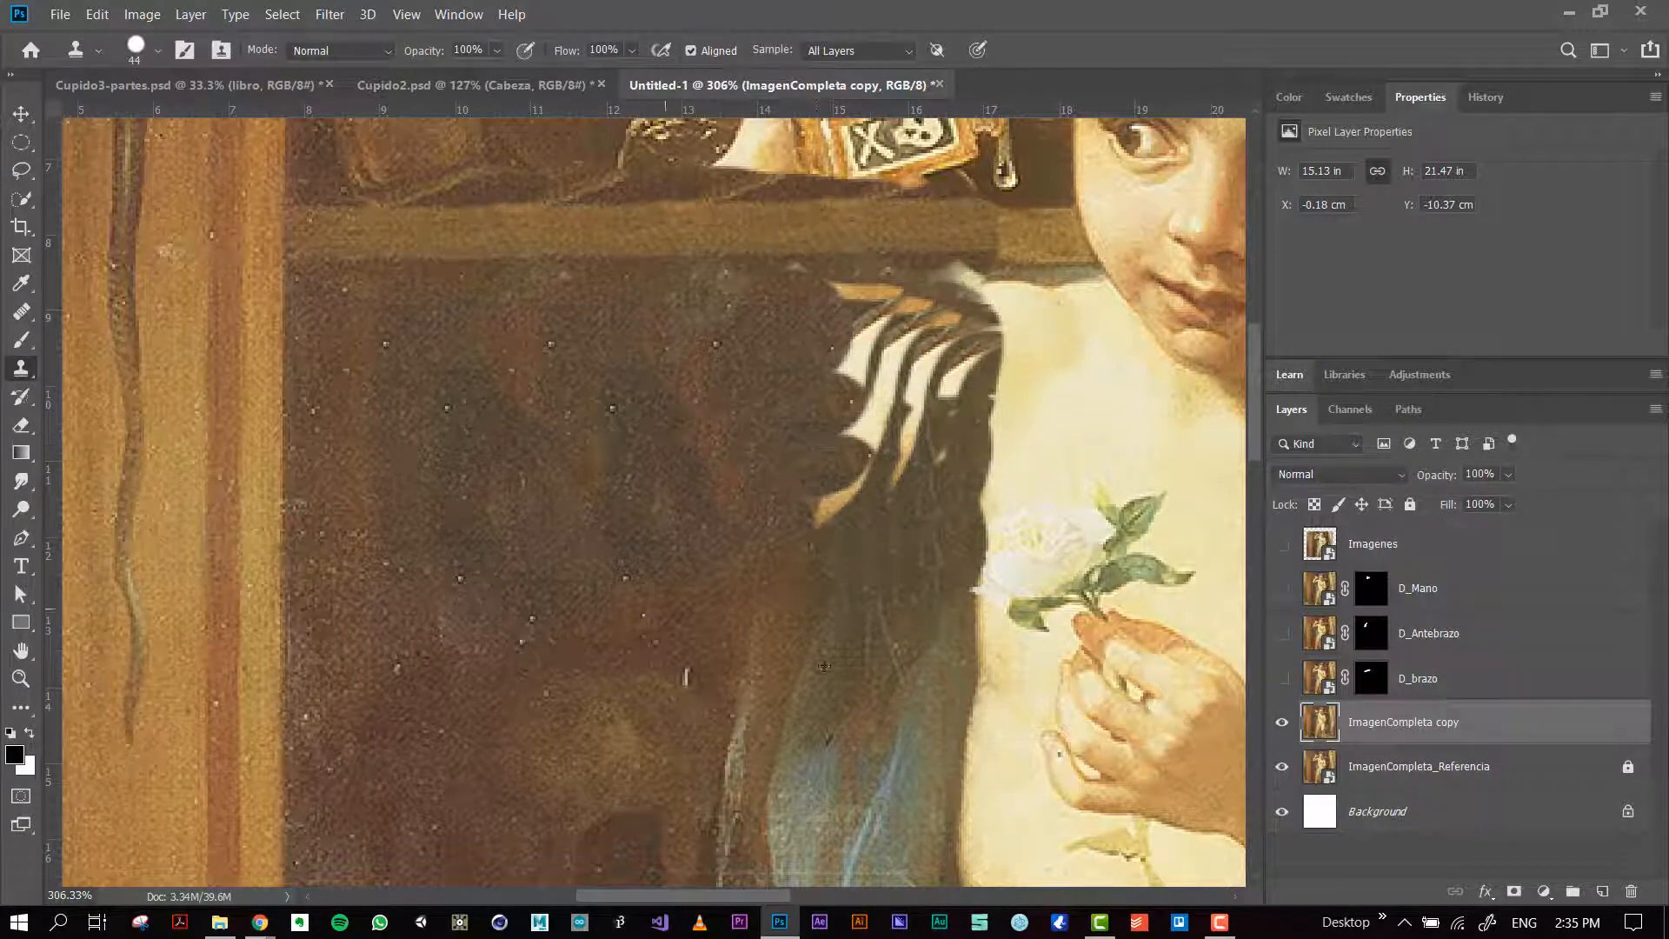
Step: Clone the dark drapery over the remaining upper arm strips and along the edge of the shoulder and torso
mouse_move(839, 587)
mouse_down()
mouse_move(894, 425)
mouse_move(898, 397)
mouse_move(864, 372)
mouse_move(929, 350)
mouse_move(941, 322)
mouse_move(734, 343)
mouse_up()
alt+click(934, 290)
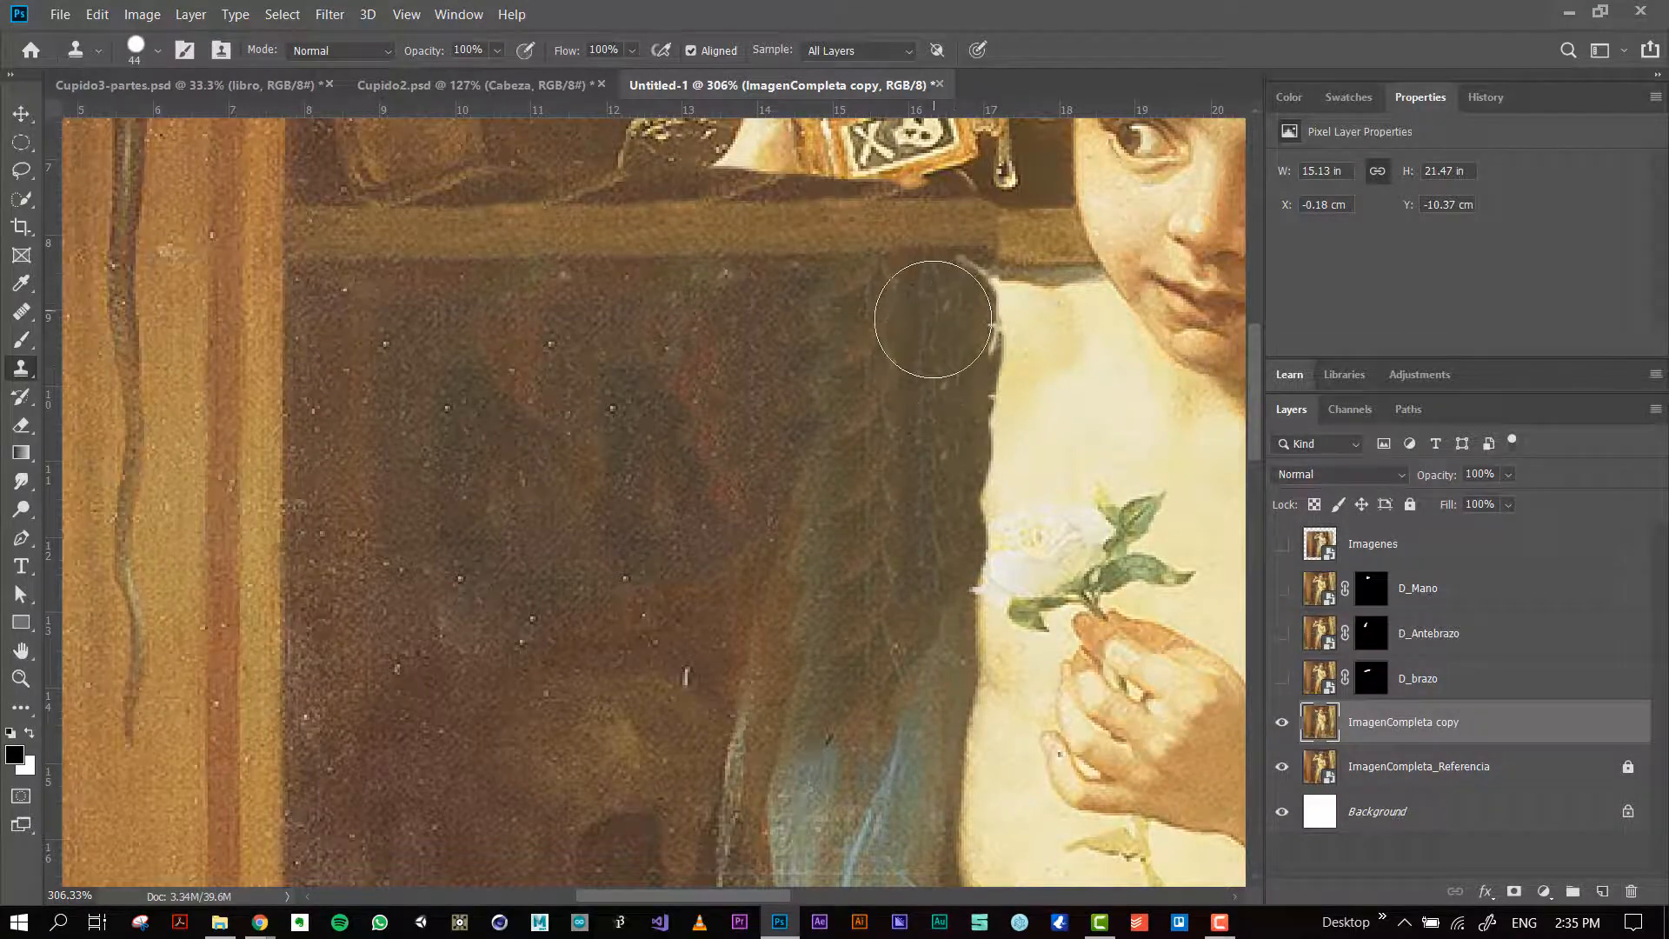
mouse_move(932, 321)
mouse_down()
mouse_move(915, 370)
mouse_move(942, 347)
mouse_move(938, 316)
mouse_move(844, 409)
mouse_move(872, 473)
mouse_move(917, 488)
mouse_move(920, 513)
mouse_up()
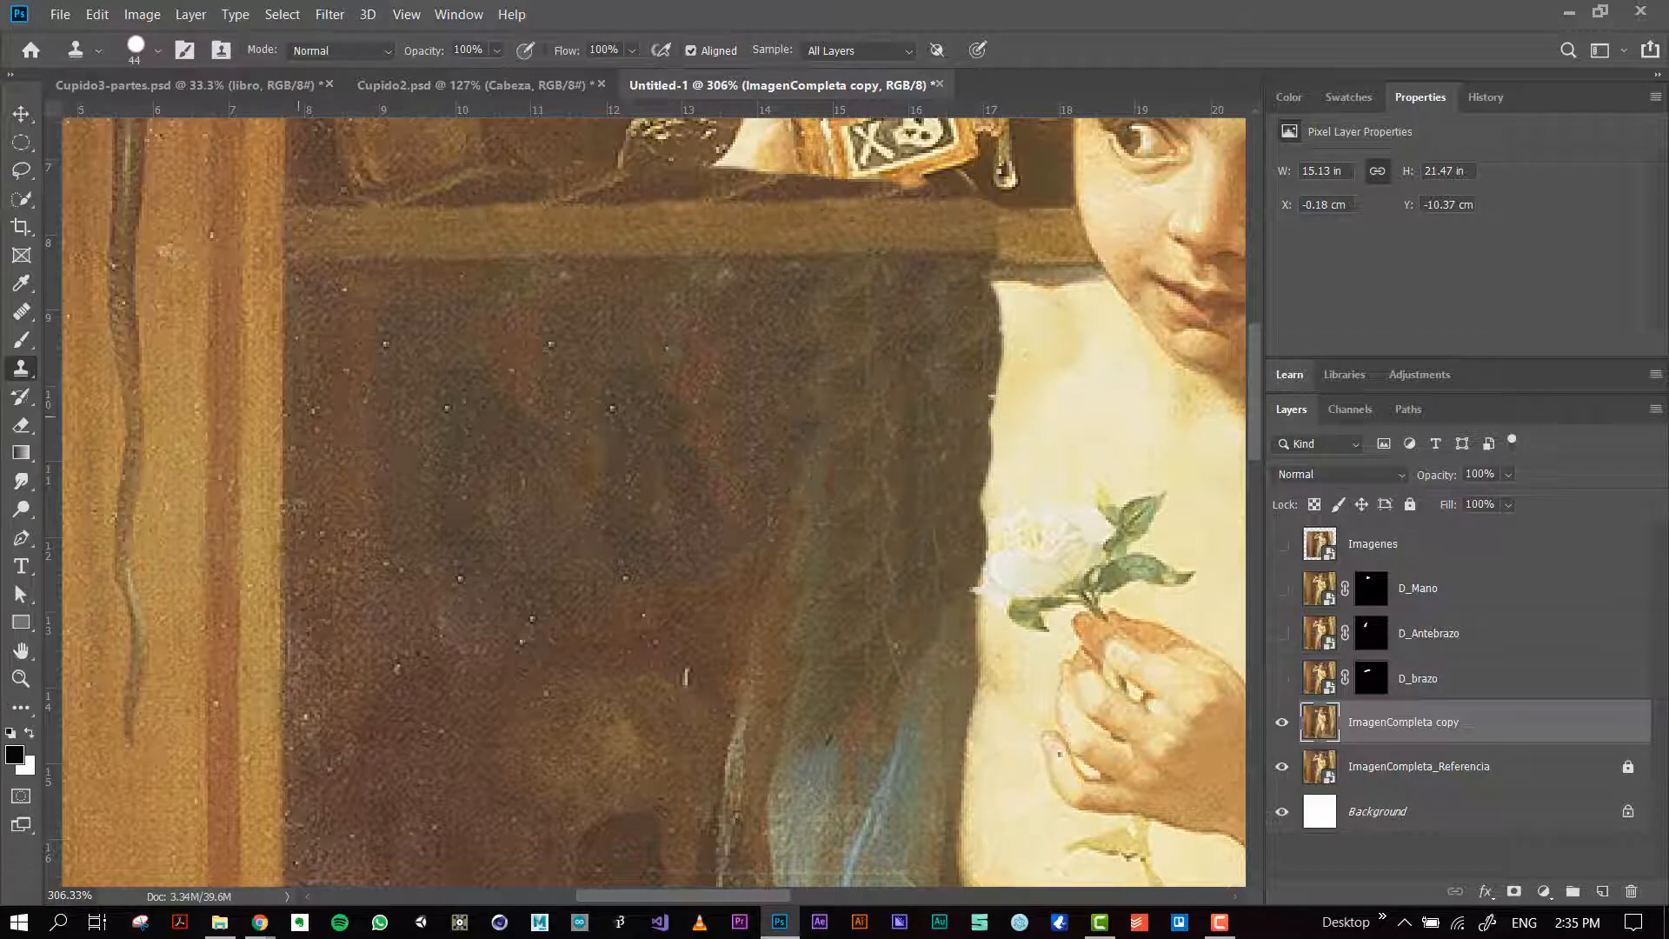
Step: Blend the cloned dark drapery beside the torso, below the shelf, using the Healing Brush and undoing unsuitable strokes
click(22, 313)
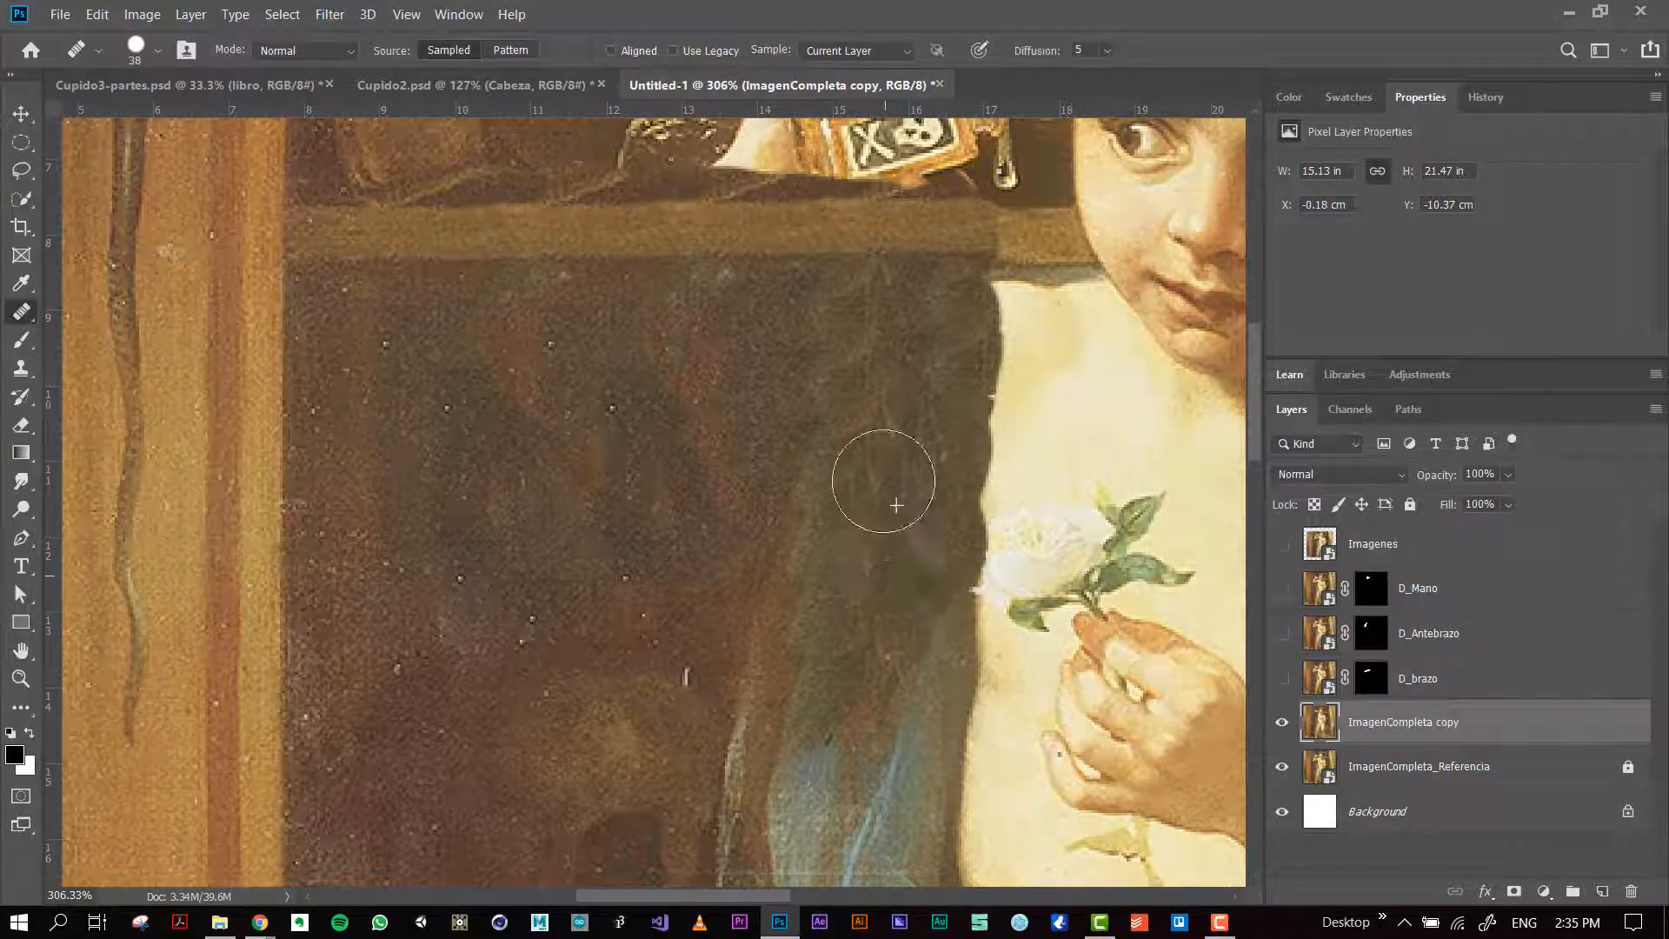
mouse_move(866, 602)
mouse_down()
mouse_move(912, 585)
mouse_move(902, 565)
mouse_up()
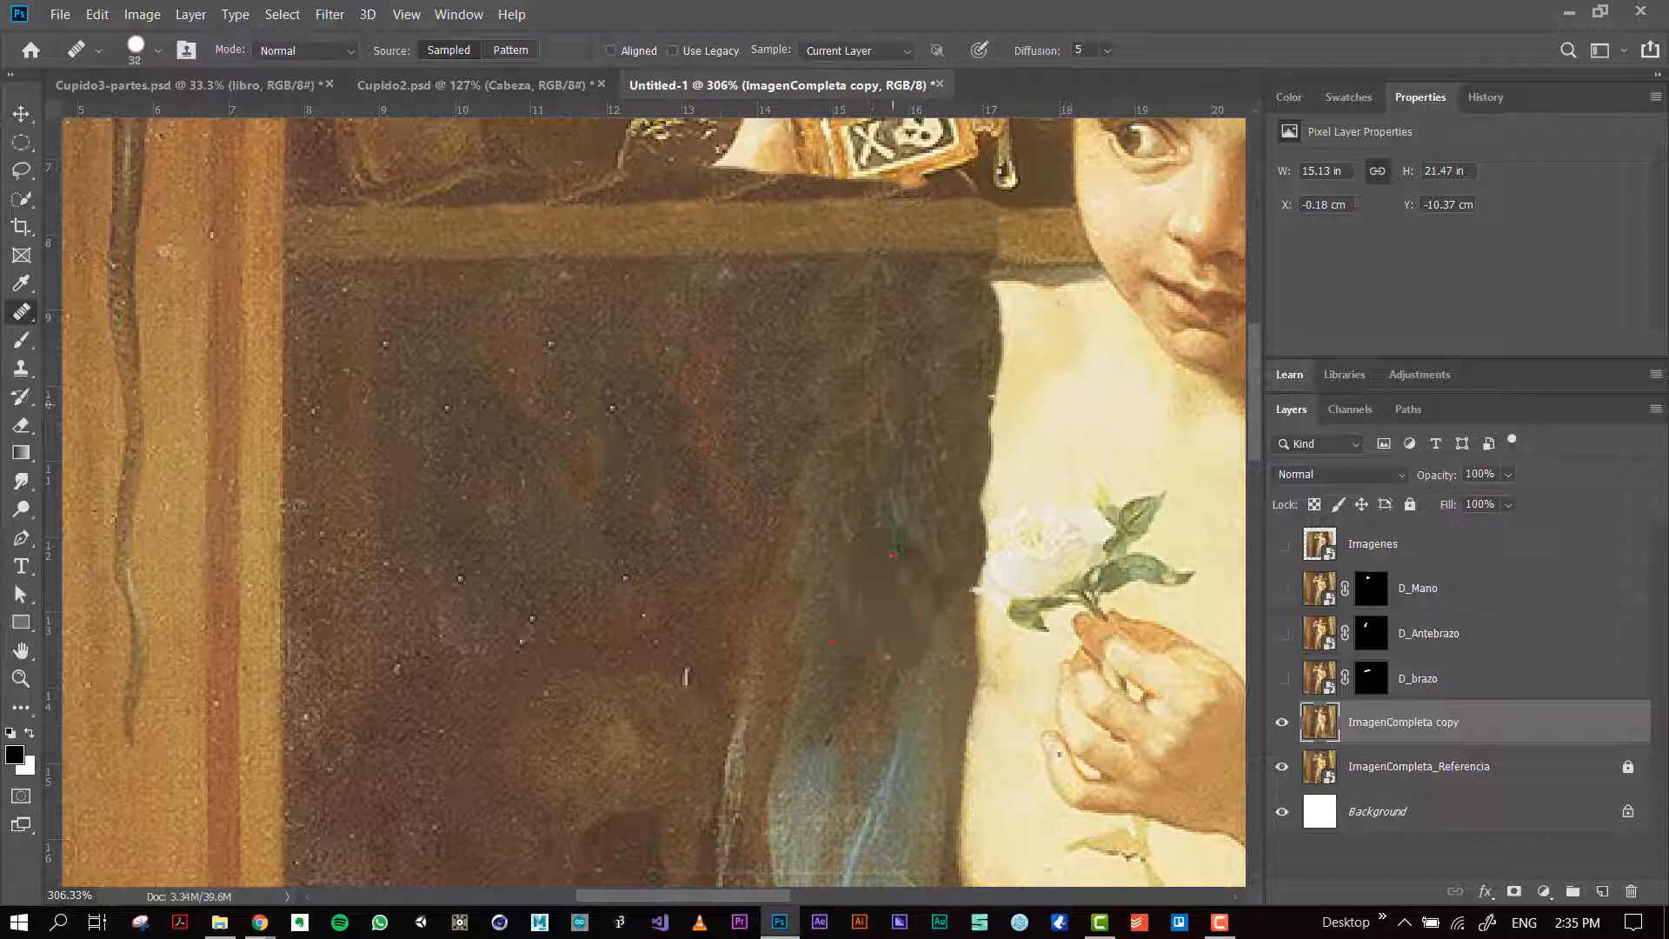
mouse_move(863, 695)
mouse_down()
mouse_move(850, 597)
mouse_move(879, 551)
mouse_move(883, 461)
mouse_move(856, 374)
mouse_up()
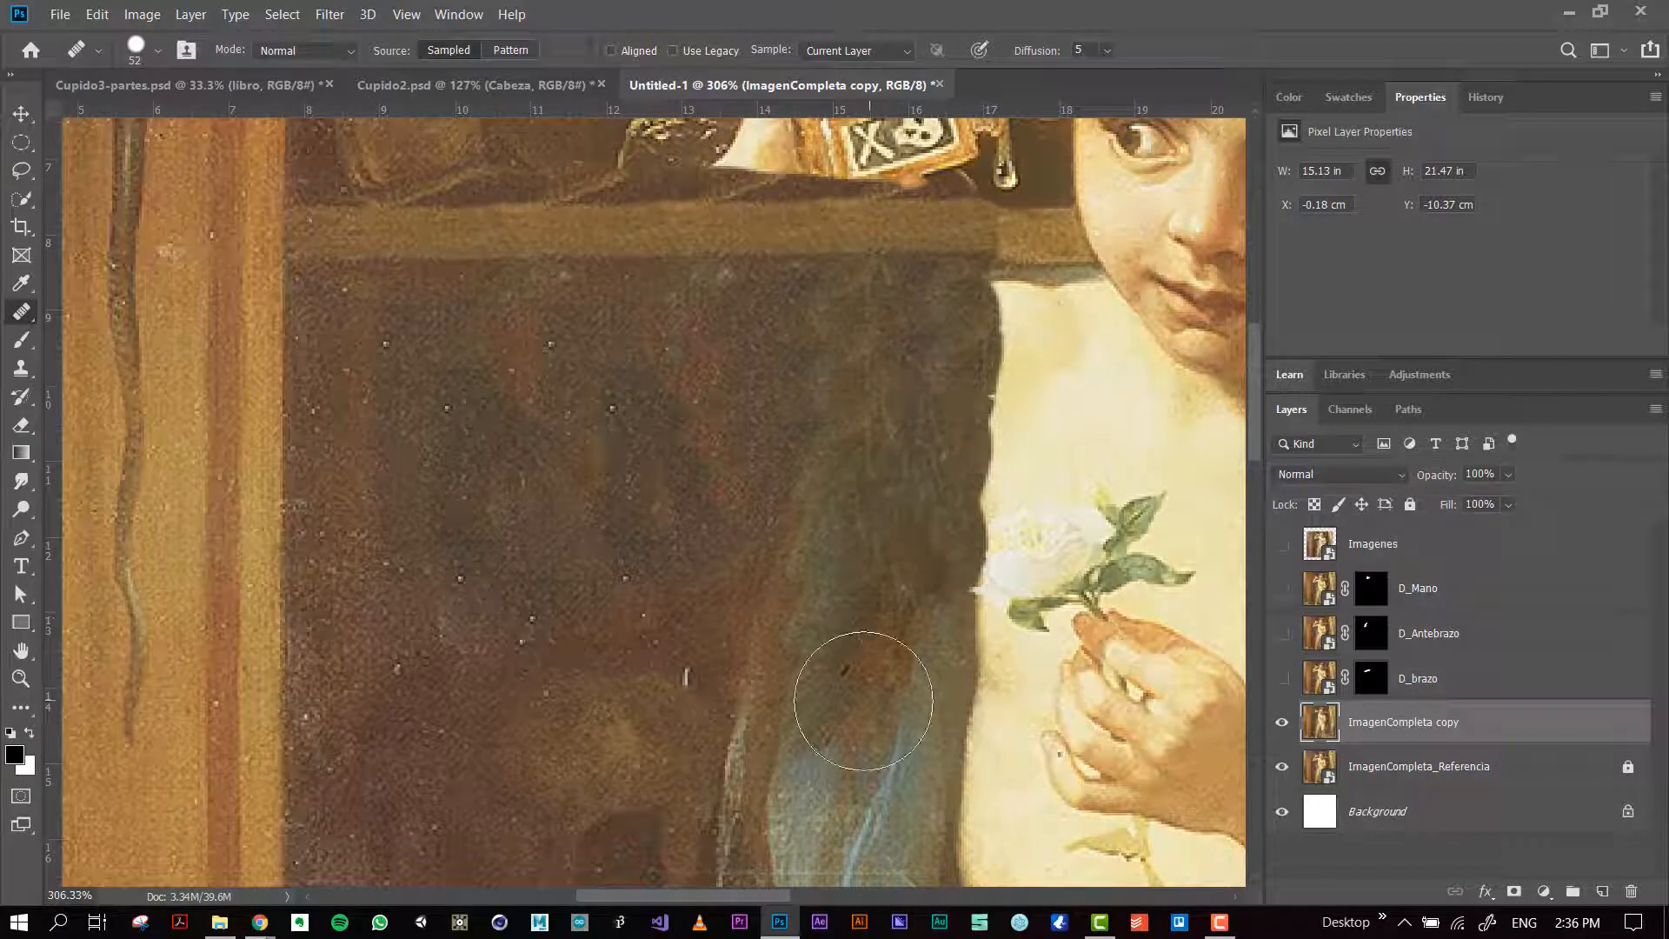
key(ctrl+z)
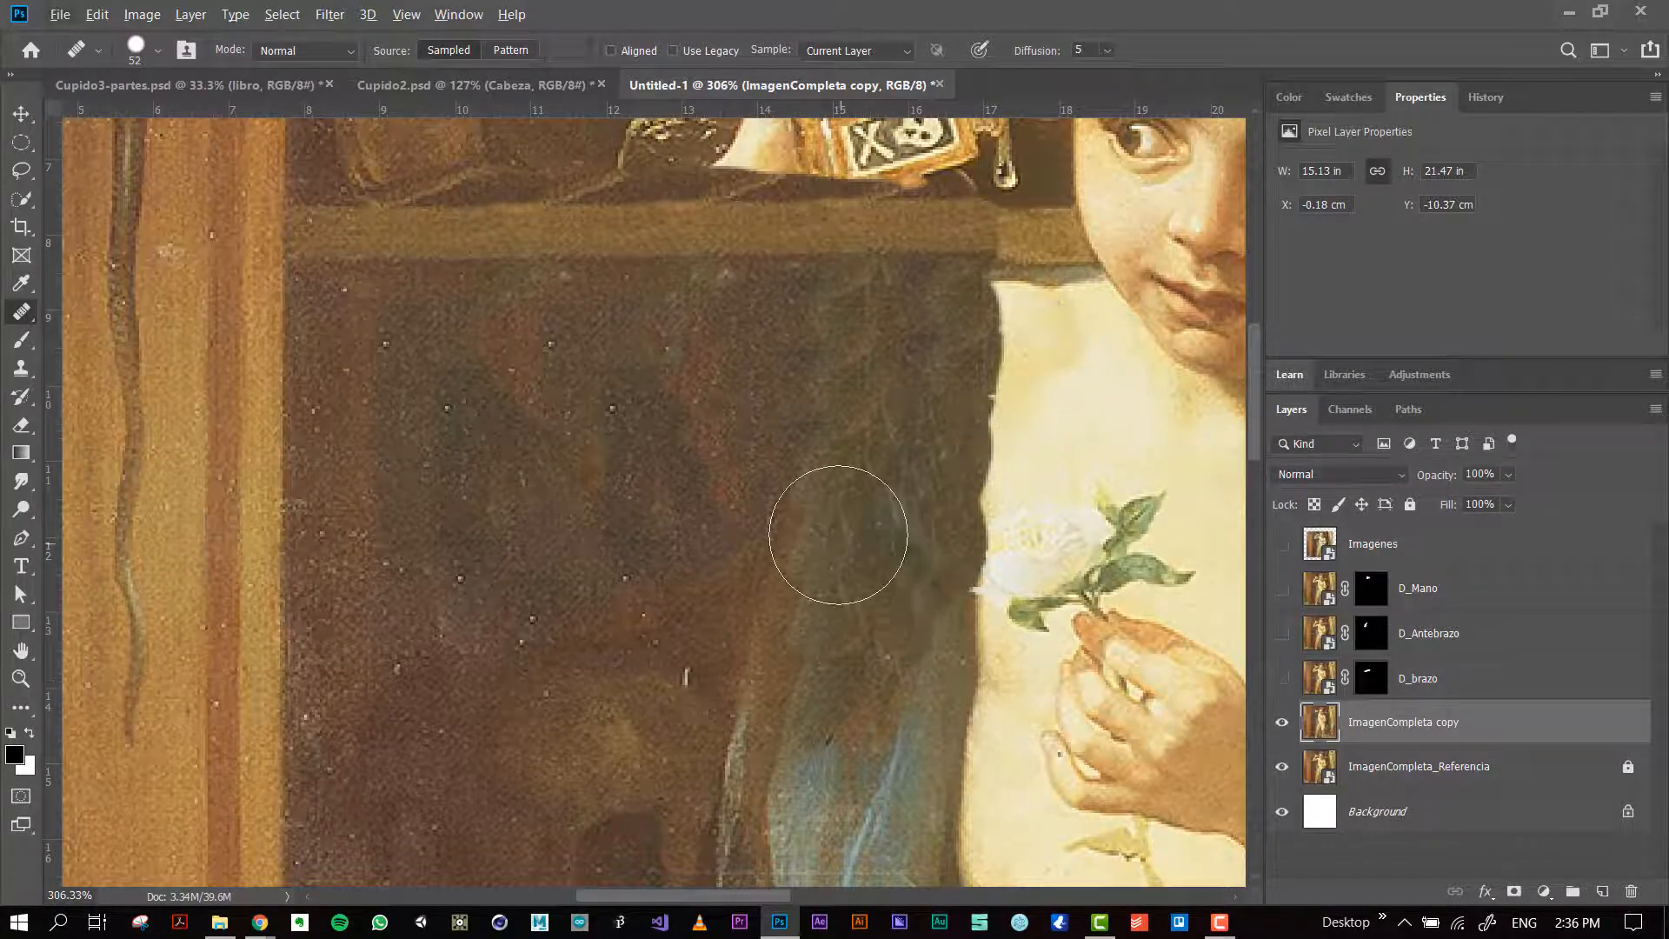
alt+click(691, 483)
mouse_move(817, 463)
mouse_down()
mouse_move(879, 387)
mouse_move(803, 459)
mouse_move(846, 504)
mouse_move(887, 473)
mouse_move(933, 353)
mouse_move(913, 361)
mouse_move(947, 380)
mouse_move(869, 485)
mouse_move(844, 589)
mouse_move(876, 552)
mouse_move(800, 578)
mouse_move(707, 578)
mouse_move(784, 511)
mouse_up()
key(ctrl+z)
key(ctrl+z)
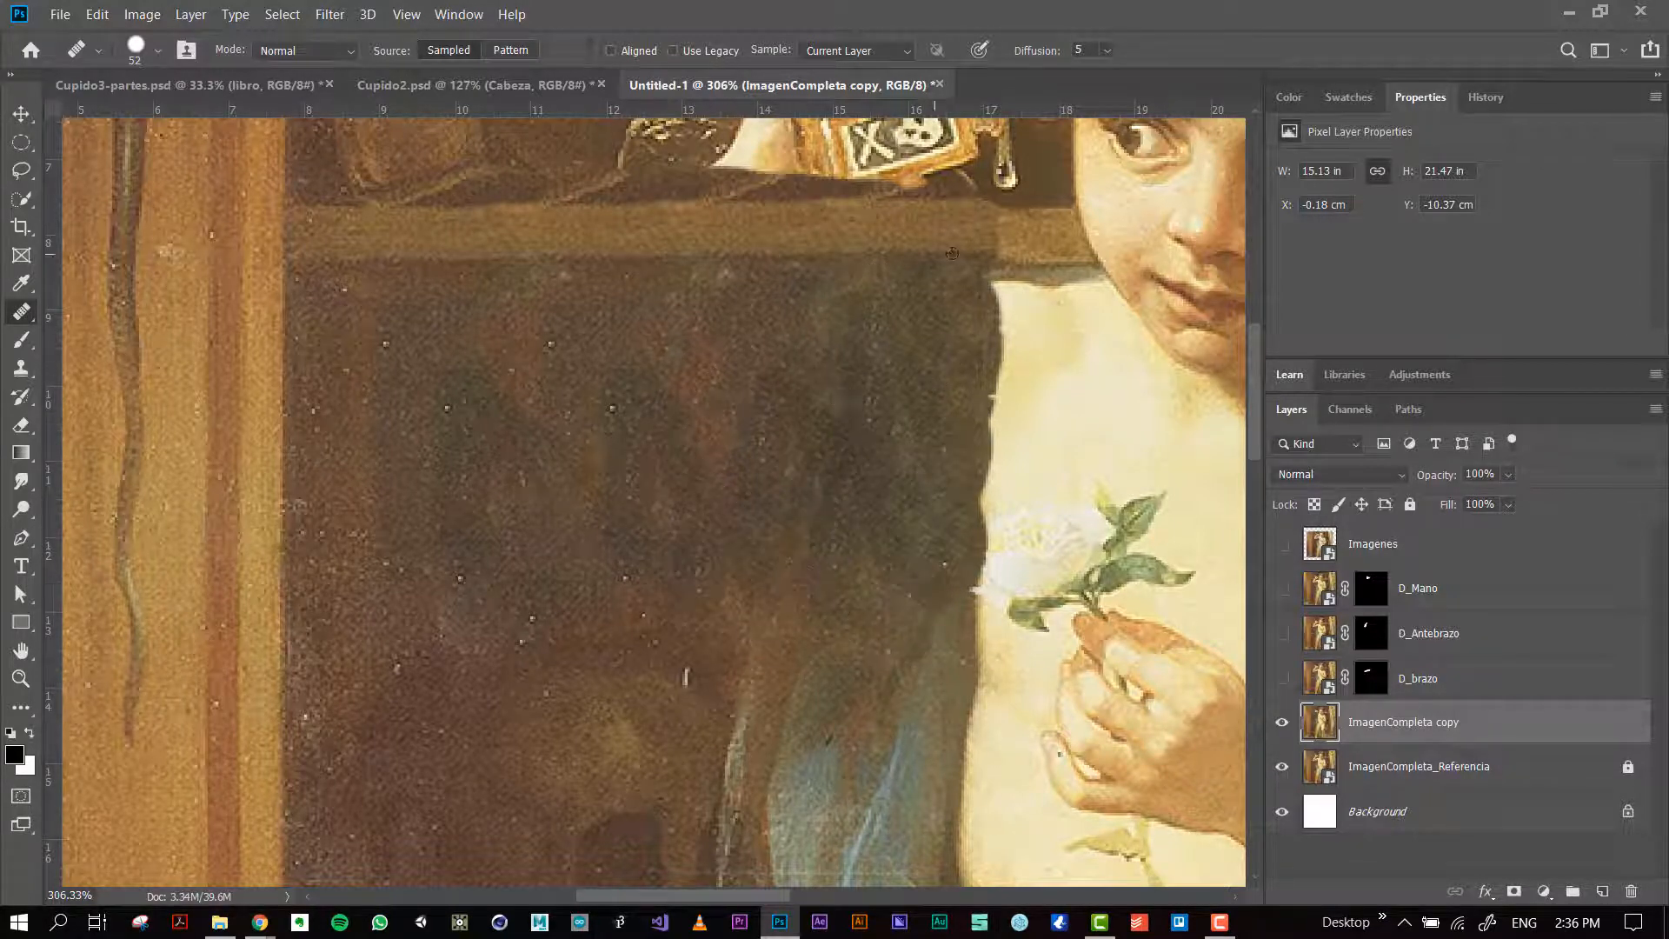
mouse_move(953, 248)
mouse_down()
mouse_move(928, 289)
mouse_move(832, 345)
mouse_up()
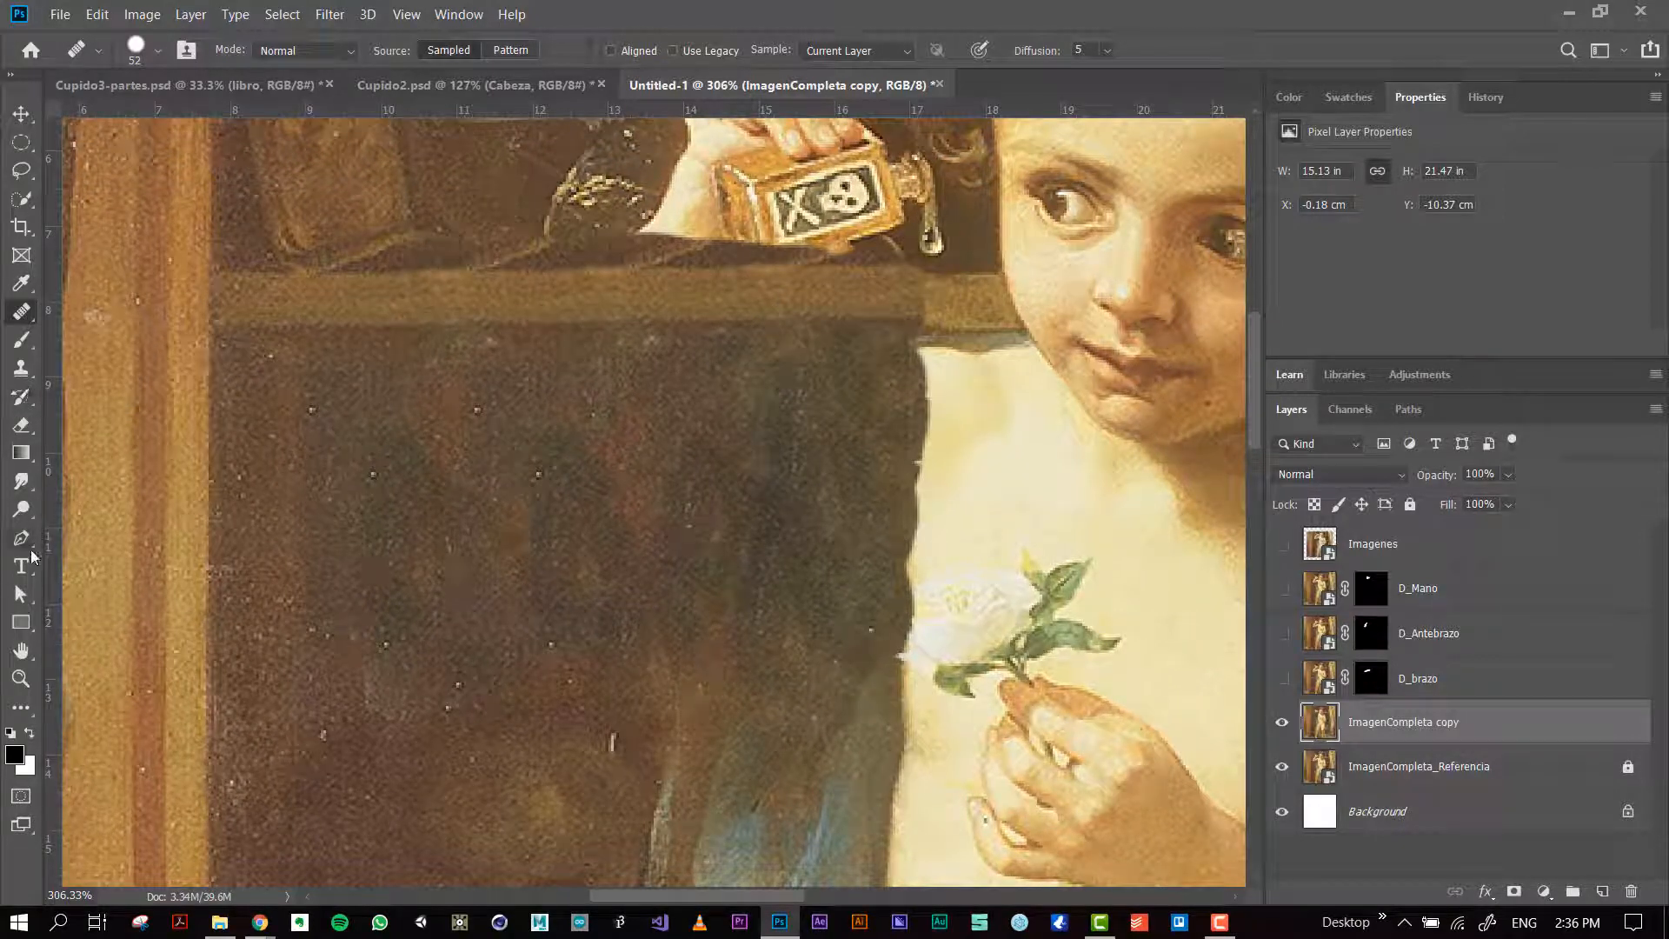
Step: Try smudging the shelf seam below the bottle with the Smudge tool and undo the strokes
click(22, 485)
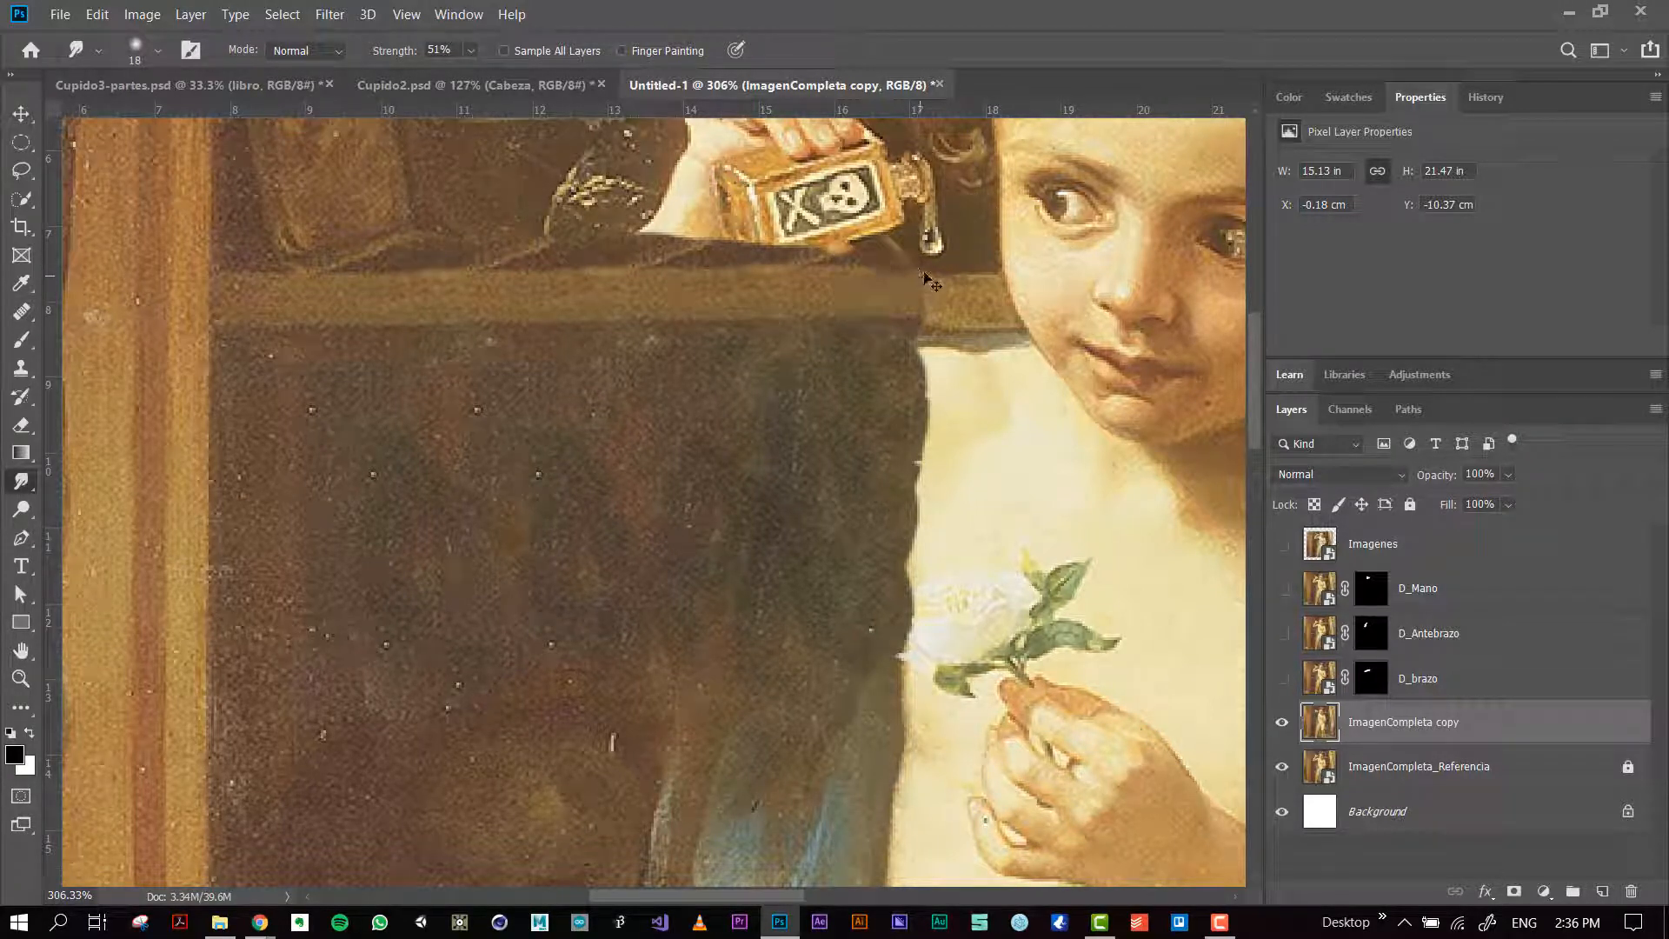
key(ctrl+z)
key(ctrl+z)
Step: Select the shelf section below the bottle with the Rectangular Marquee, discarding the elliptical selection
click(21, 114)
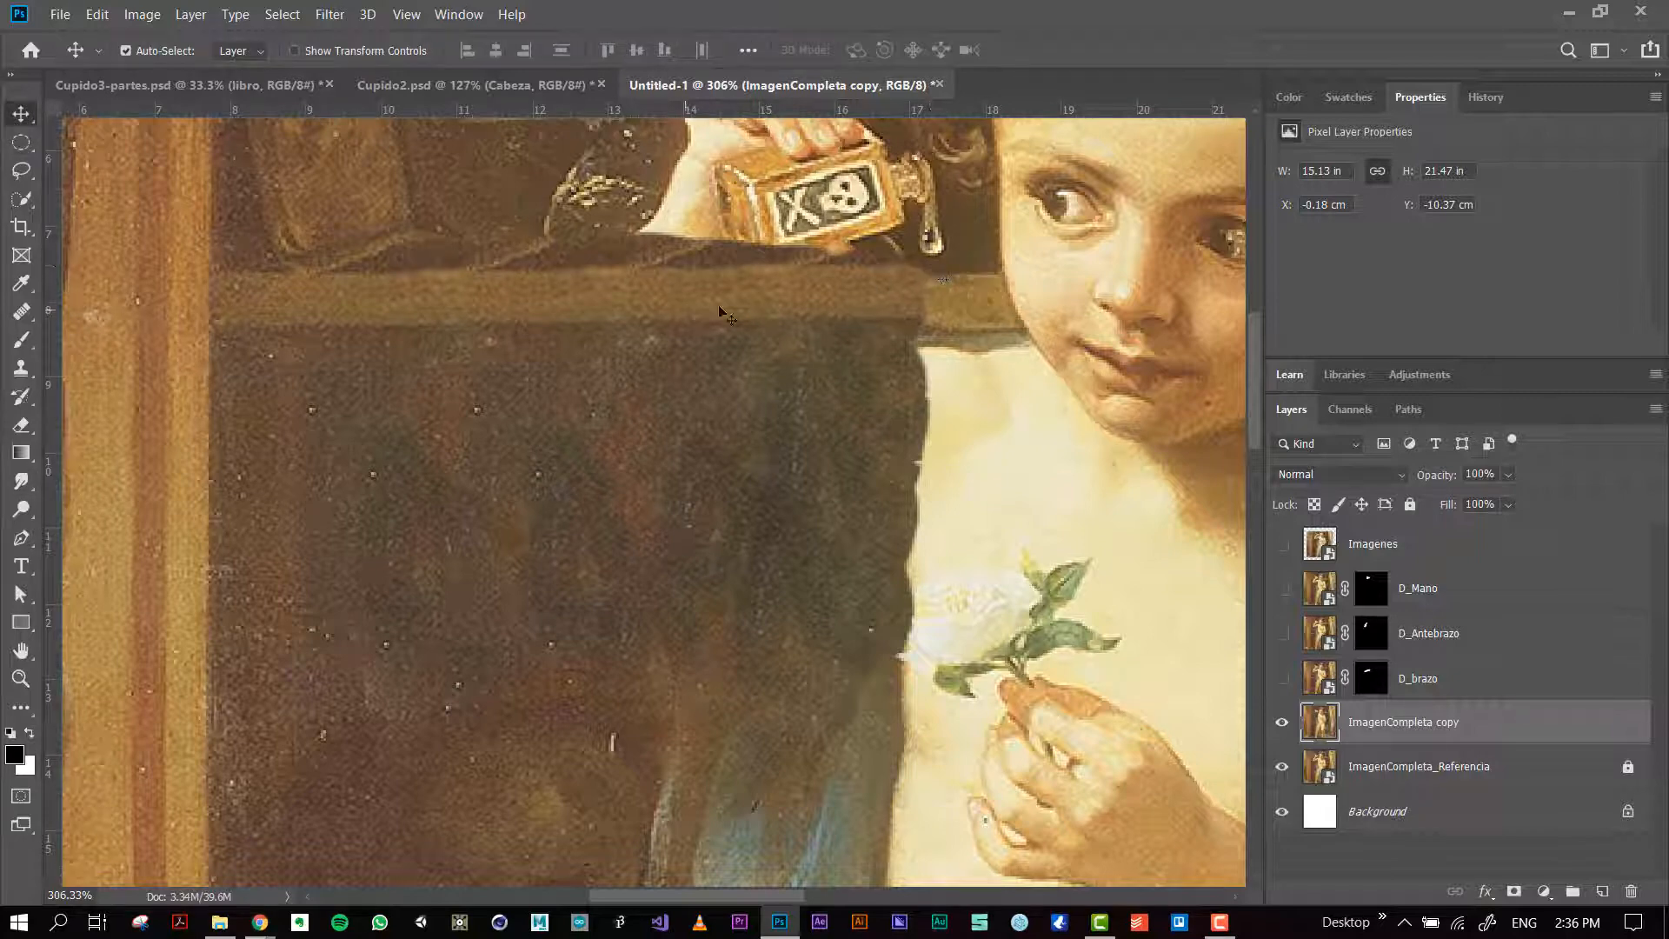
key(m)
drag(694, 254, 887, 328)
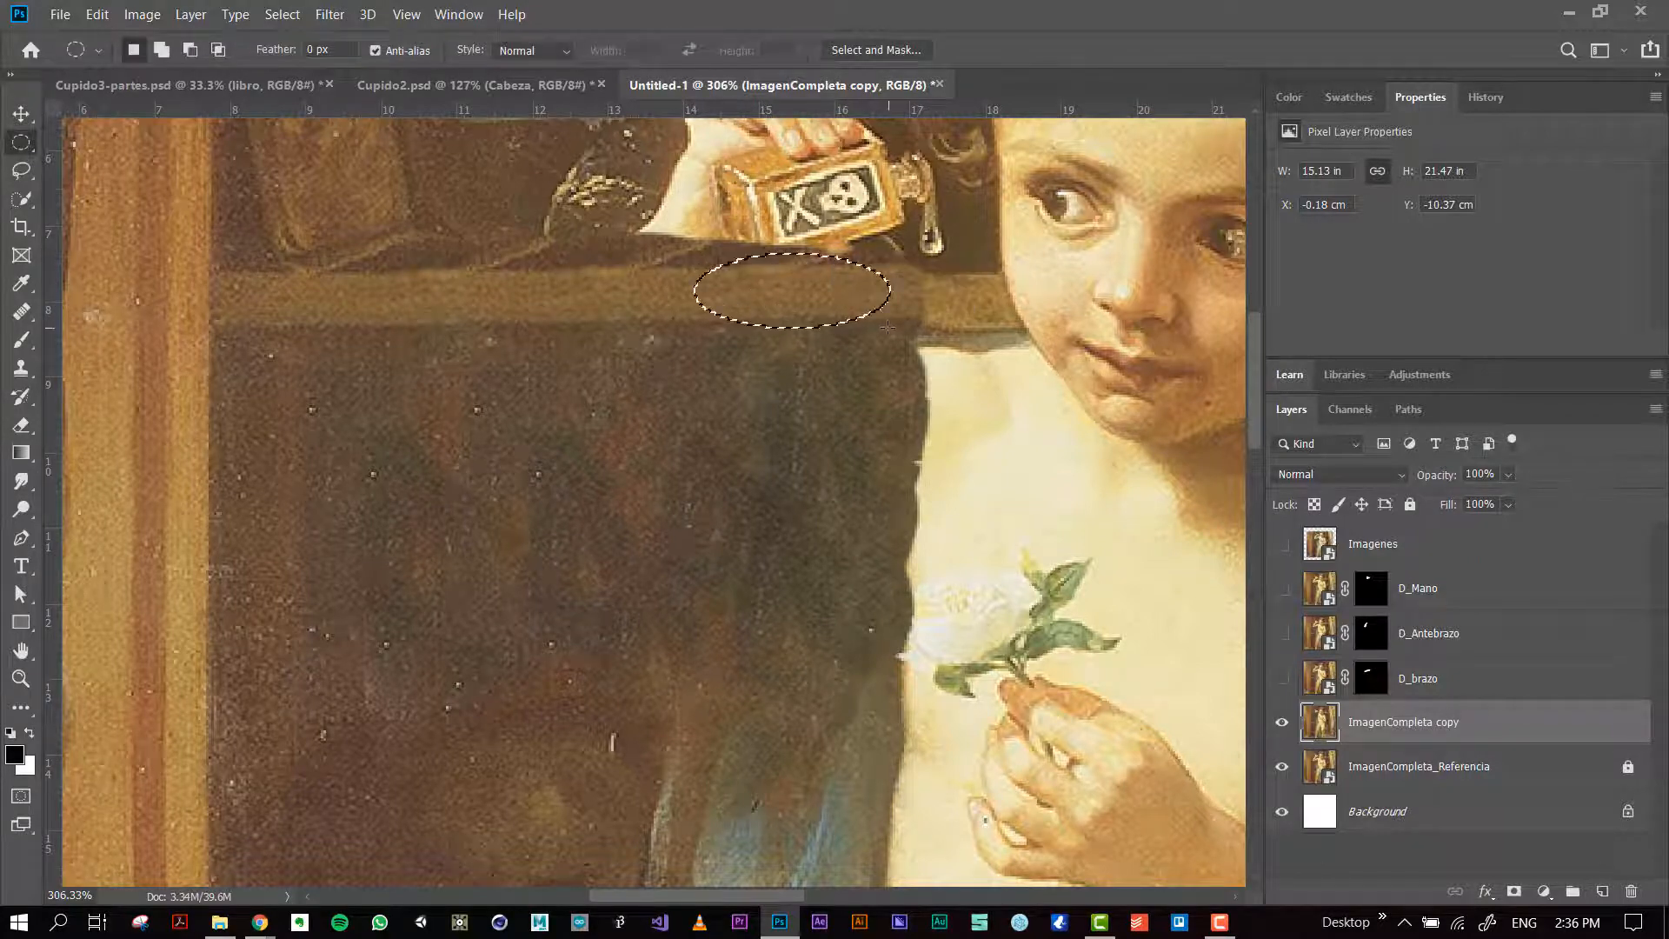
right_click(17, 153)
click(96, 142)
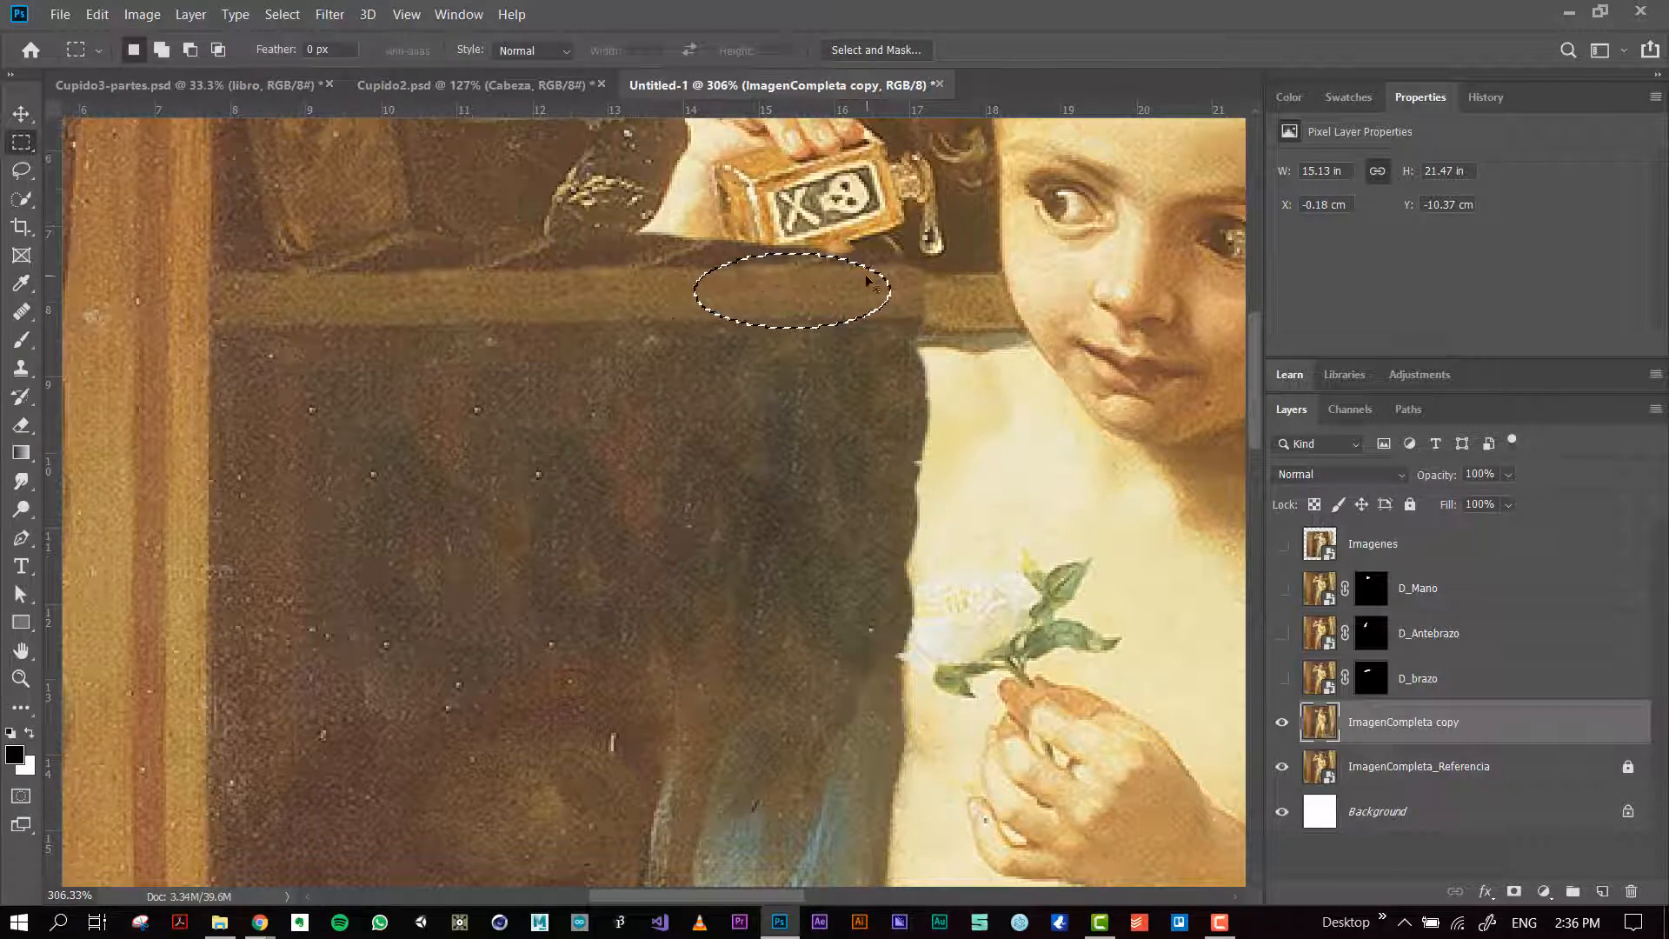
key(ctrl+d)
drag(918, 262, 635, 330)
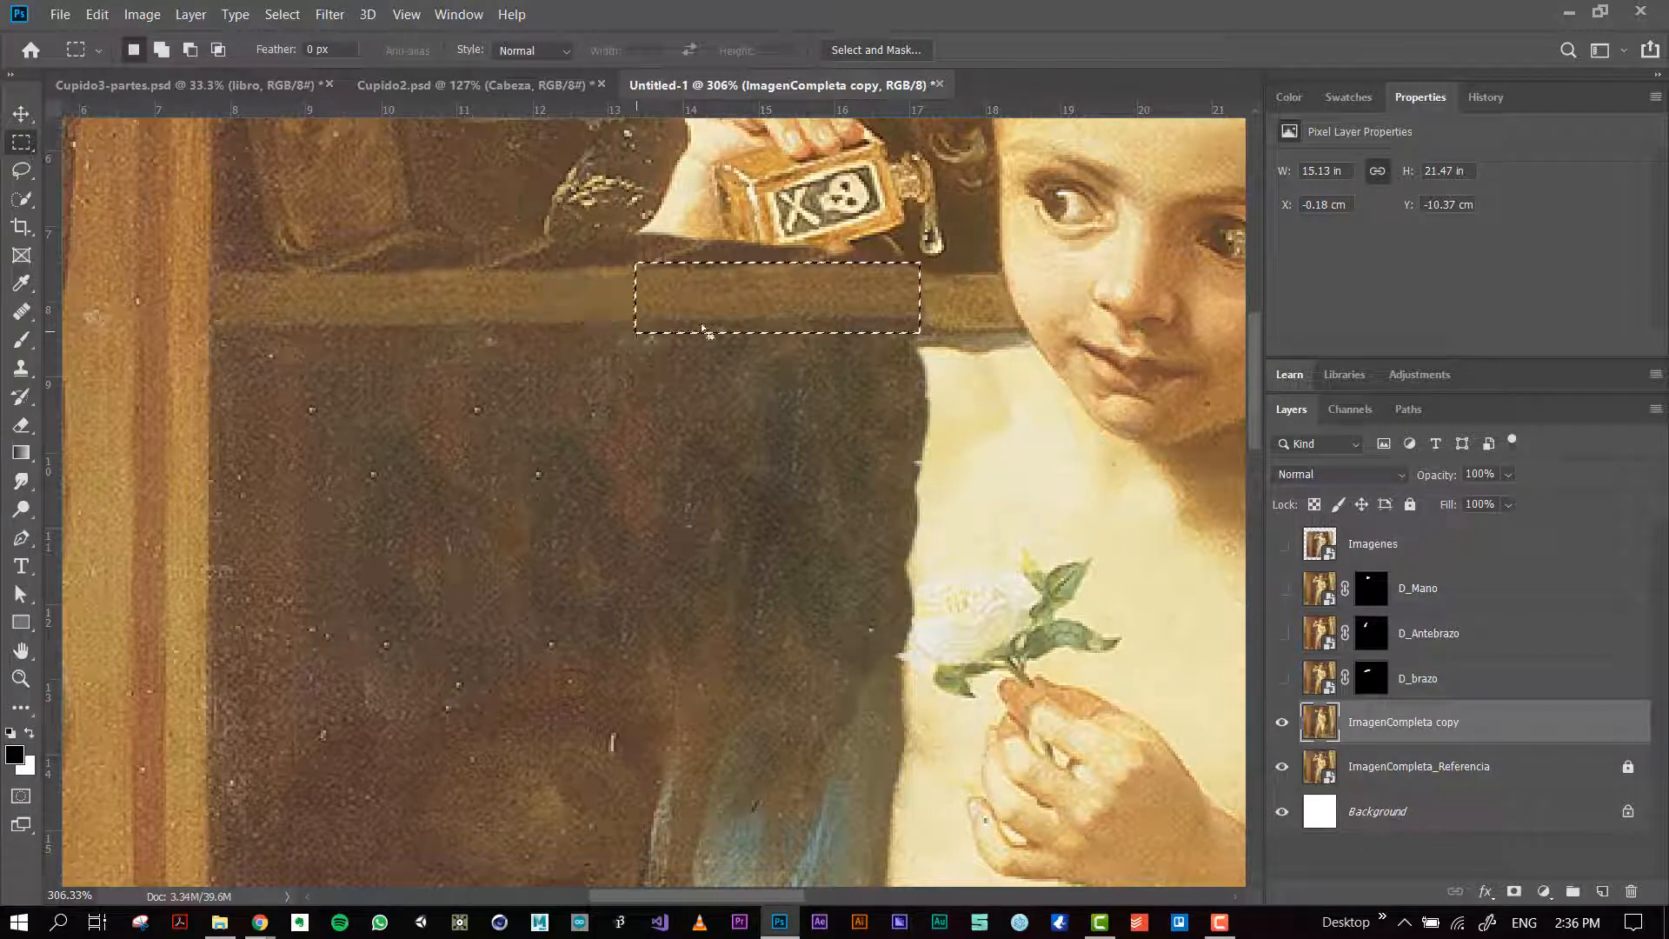
Step: Rotate the selected shelf section about 2.7° and shift it to line up with the shelf beside the face, then deselect
drag(884, 303, 884, 310)
key(ctrl+t)
drag(955, 260, 962, 267)
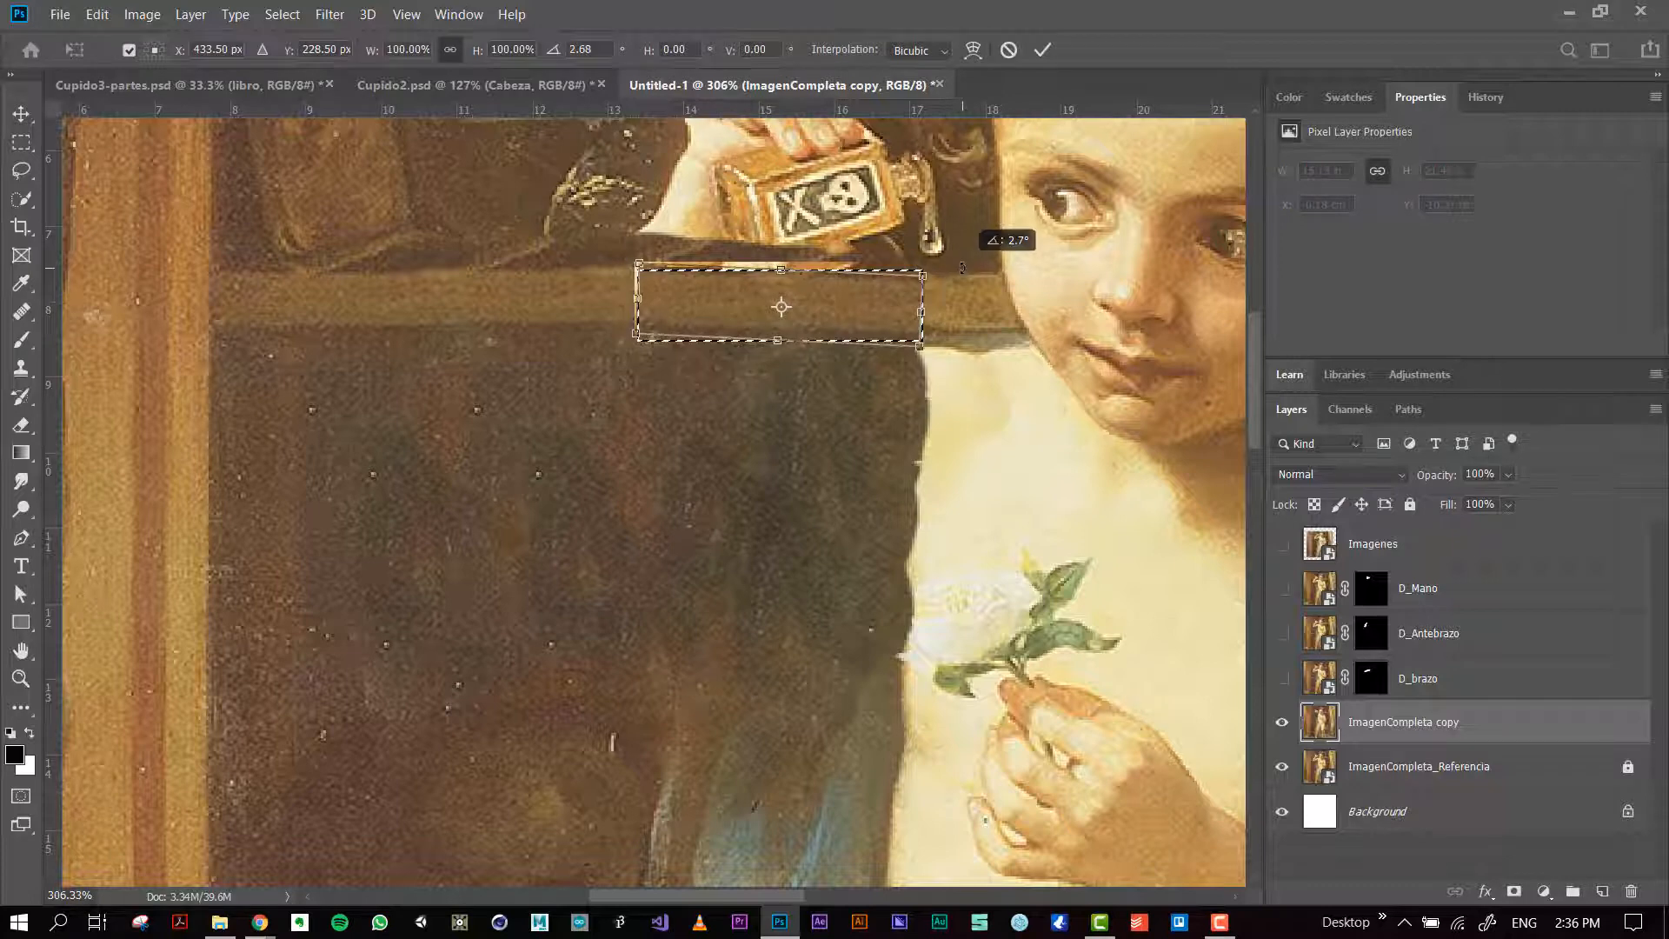
drag(825, 303, 822, 294)
key(Return)
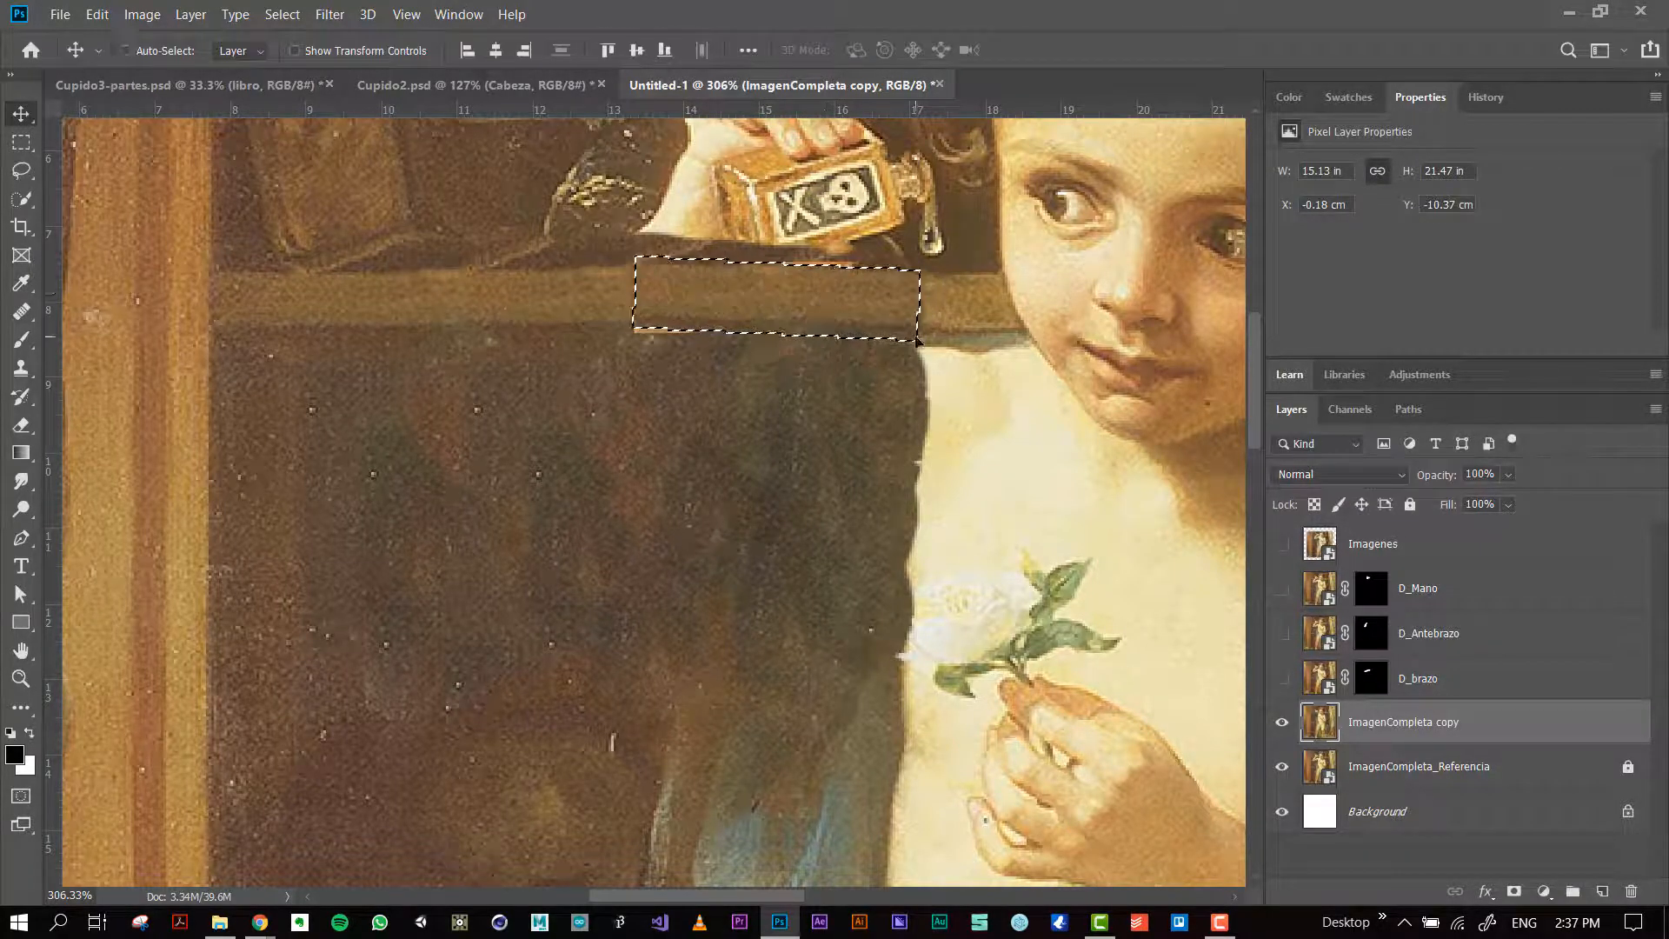
key(ctrl+d)
Step: Cover the light gap under the moved shelf section with the Clone Stamp, using the dark background nearby
scroll(638, 267, up, 4)
key(s)
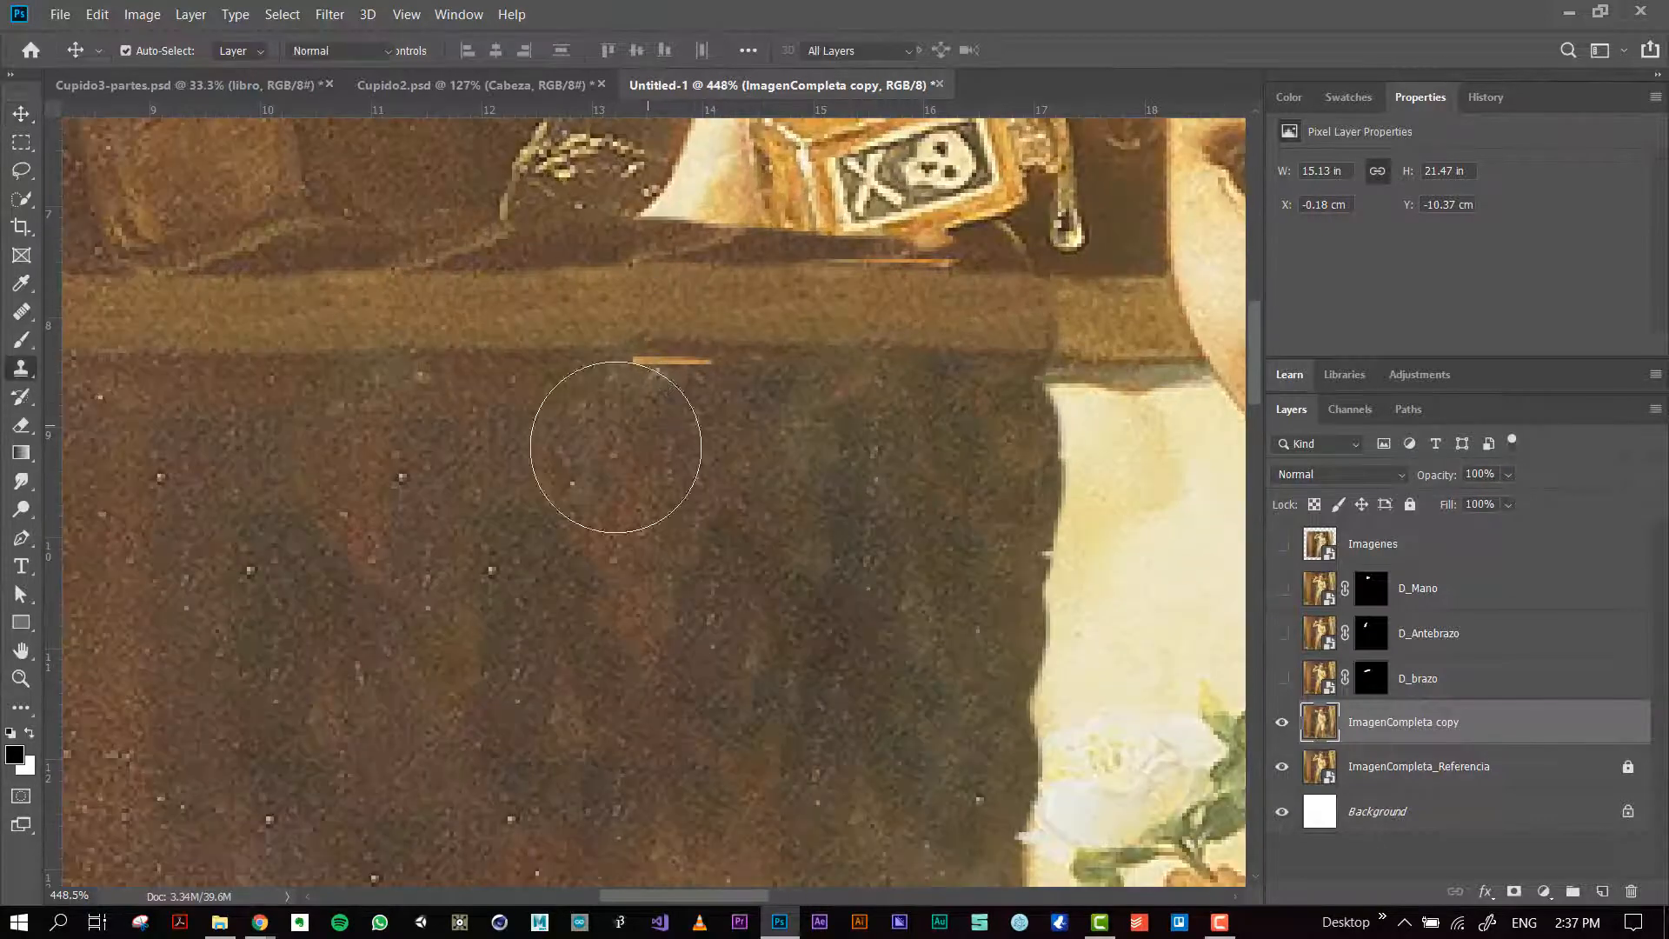
drag(644, 480, 492, 435)
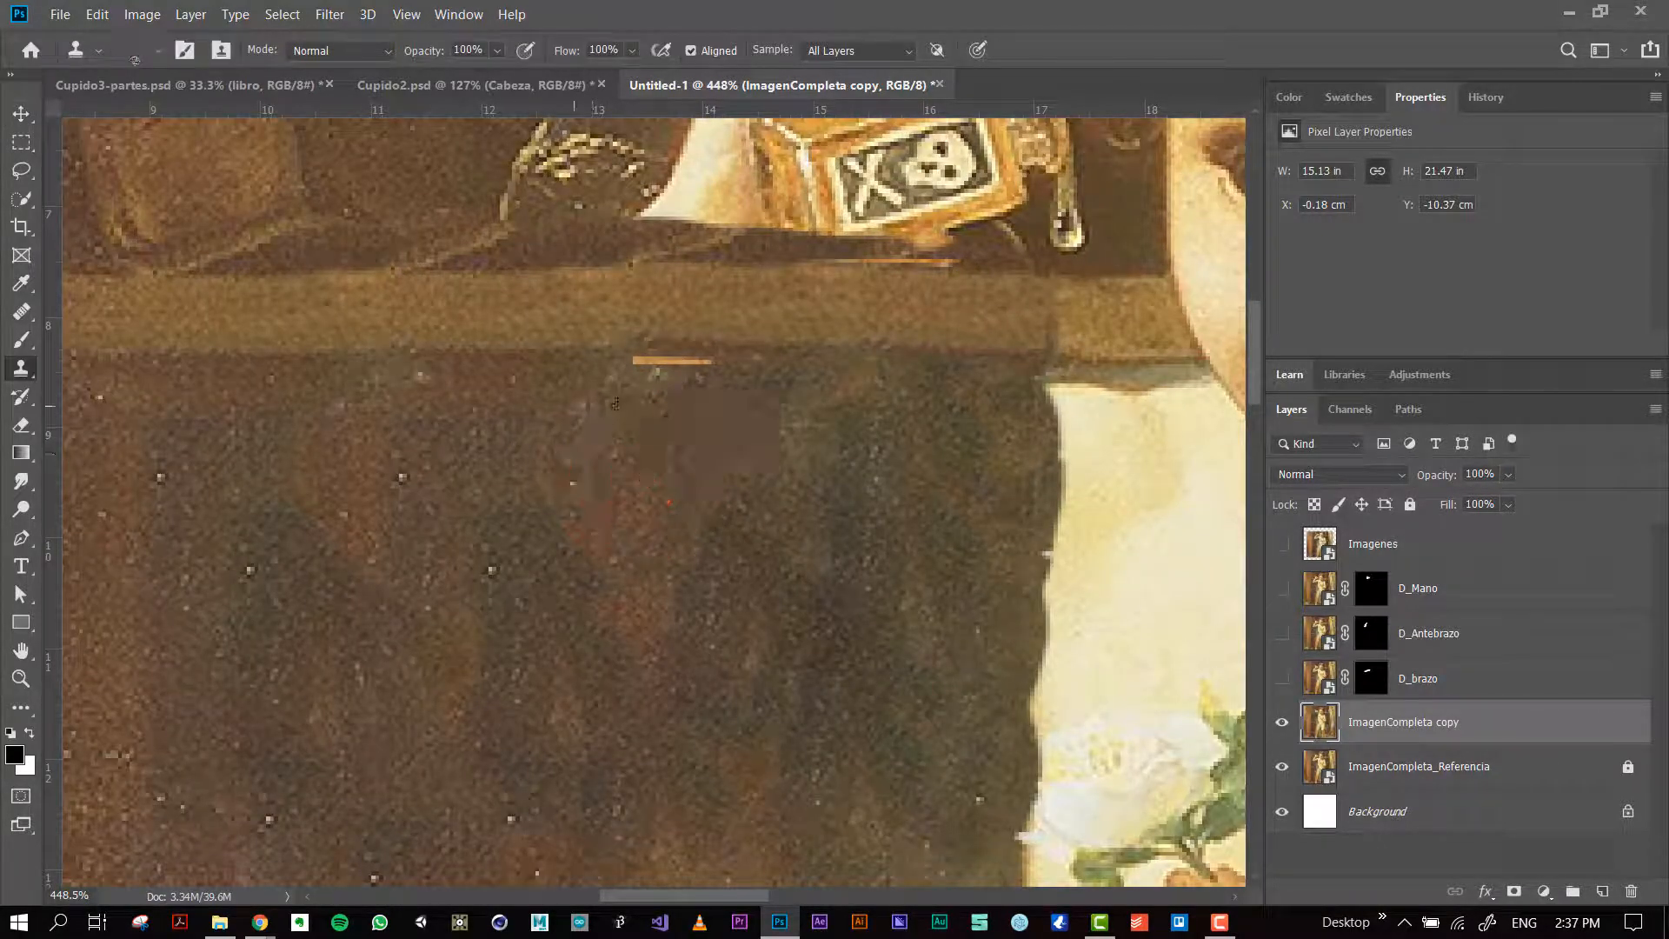
mouse_move(622, 420)
mouse_down()
mouse_move(640, 427)
mouse_move(666, 375)
mouse_up()
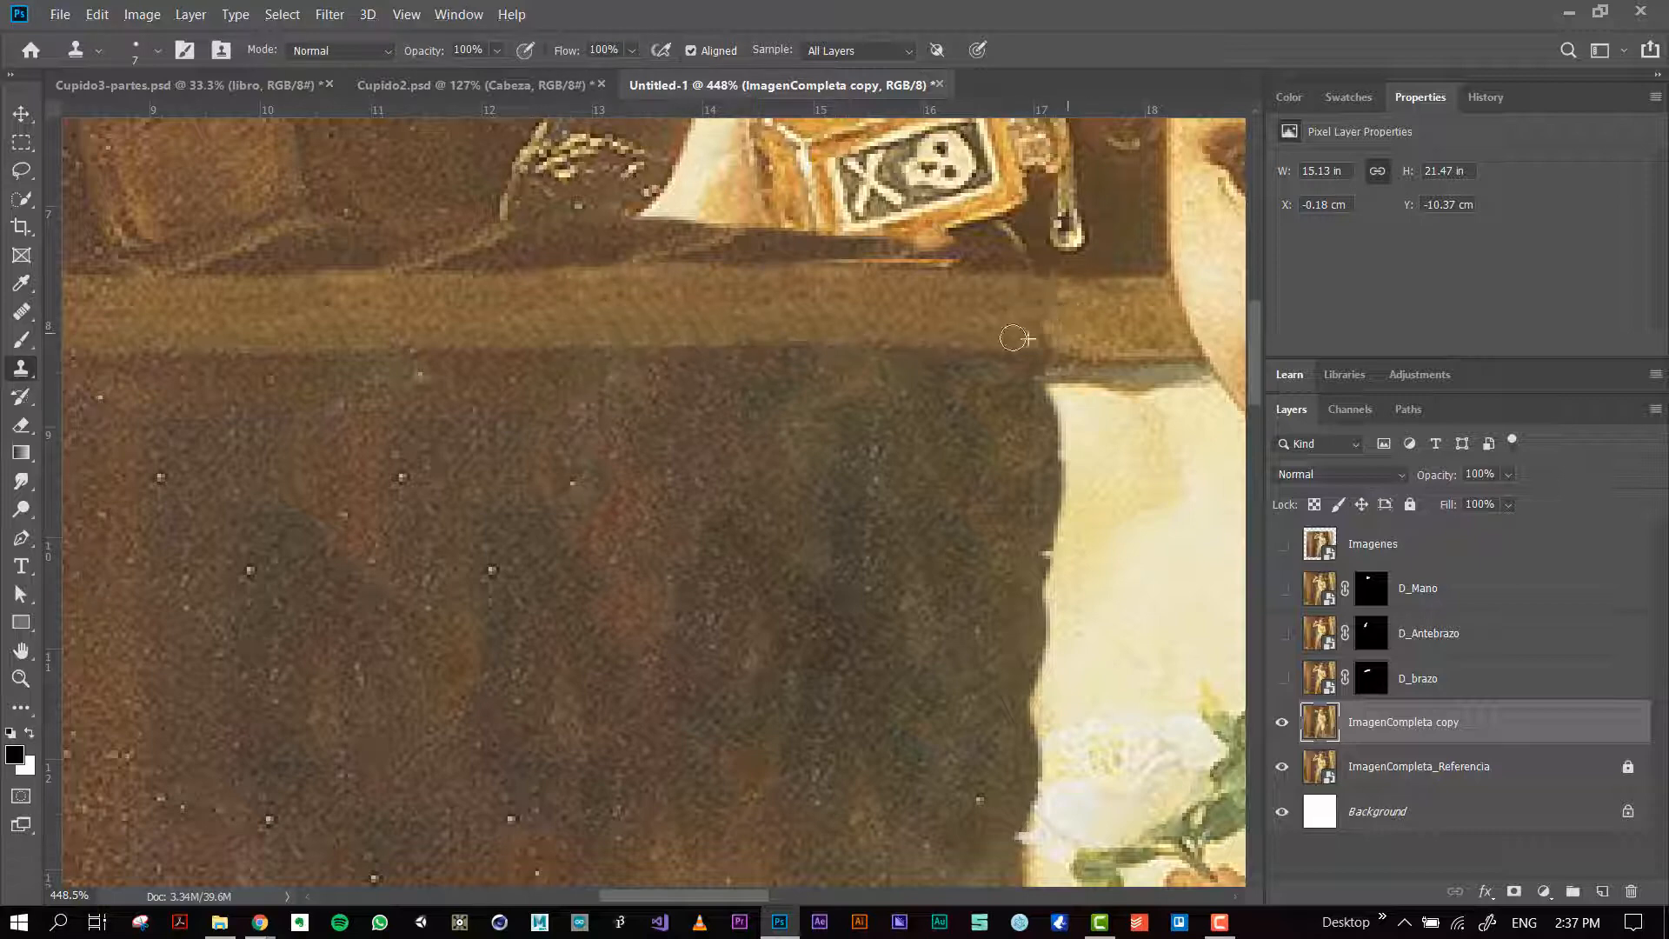
Step: Blend the seam between the moved shelf section and the shelf beside the face with the Healing Brush
click(19, 318)
drag(1024, 317, 921, 317)
mouse_move(1035, 312)
mouse_down()
mouse_move(970, 322)
mouse_move(1037, 314)
mouse_move(913, 301)
mouse_move(951, 318)
mouse_move(879, 320)
mouse_up()
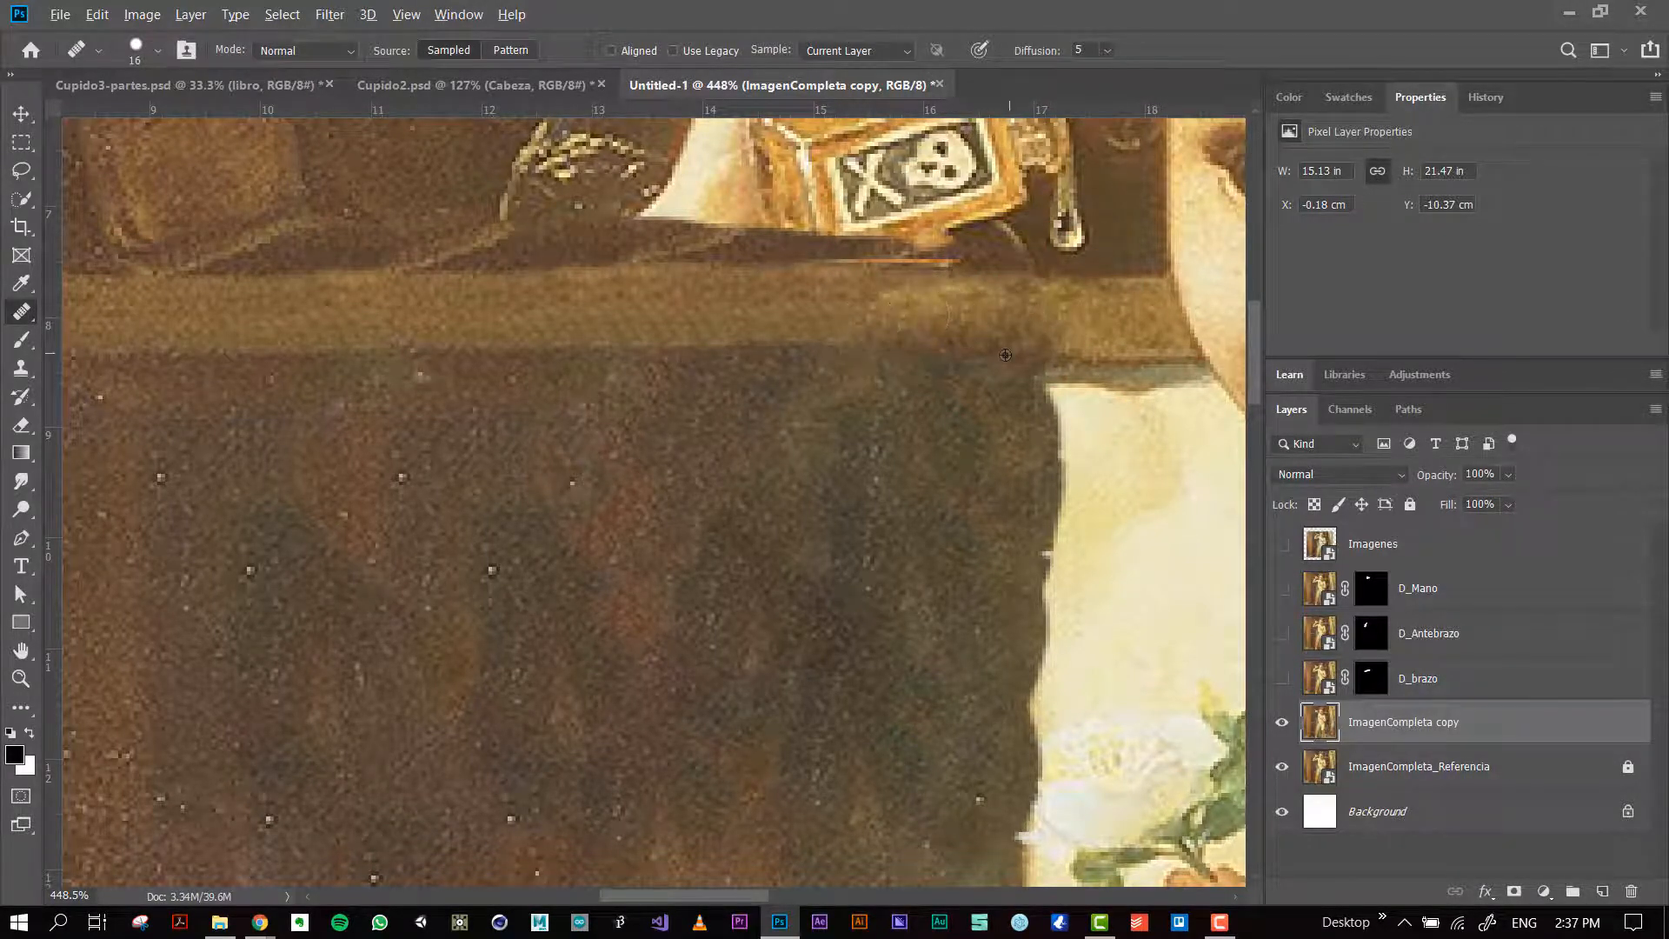
scroll(1005, 355, up, 1)
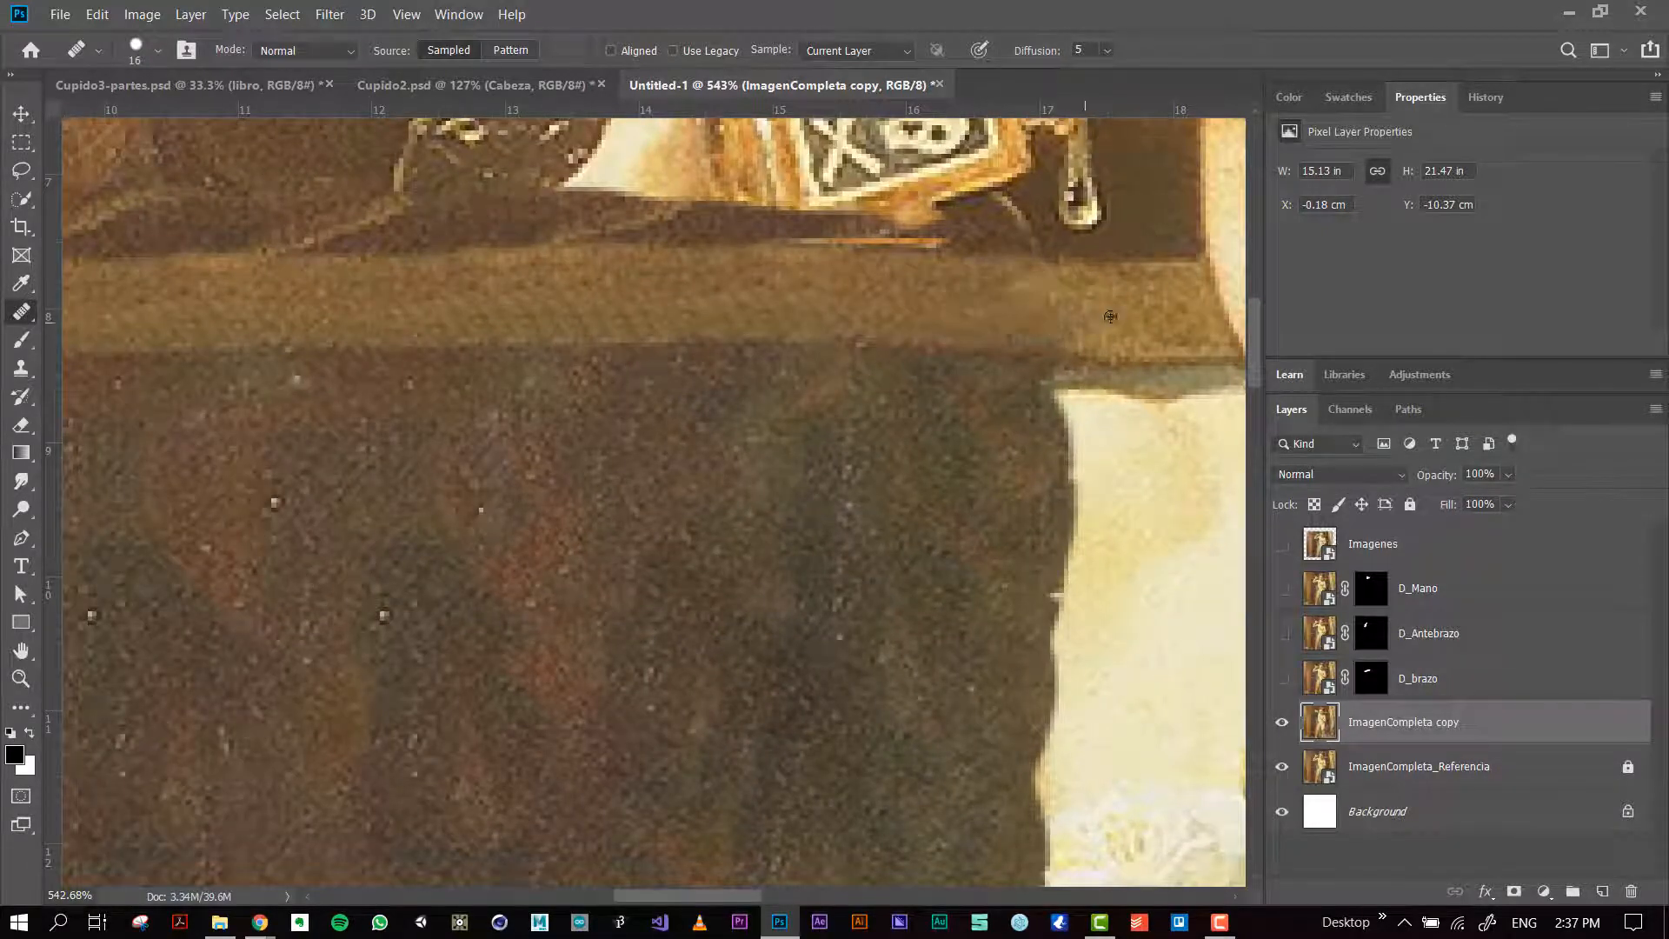
drag(1120, 306, 1102, 308)
mouse_move(848, 306)
mouse_down()
mouse_move(795, 304)
mouse_move(831, 312)
mouse_up()
scroll(832, 312, down, 5)
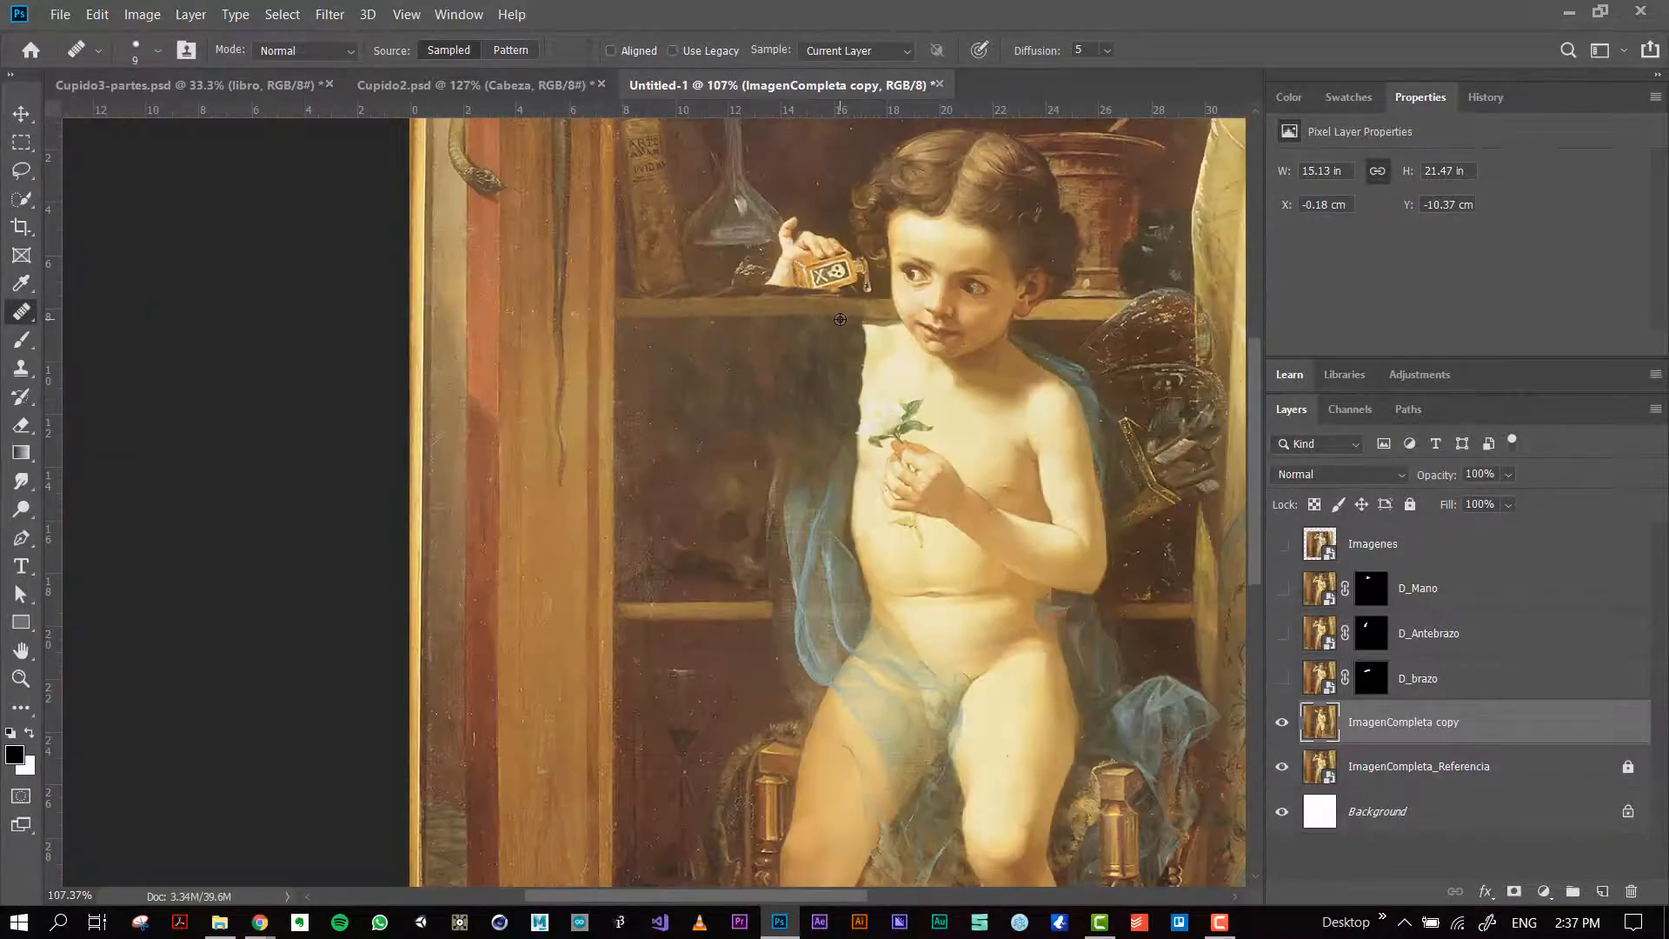
Step: Clone the dark cabinet background over the hand and the neck of the poison bottle with the Clone Stamp
scroll(831, 312, up, 3)
scroll(782, 296, up, 3)
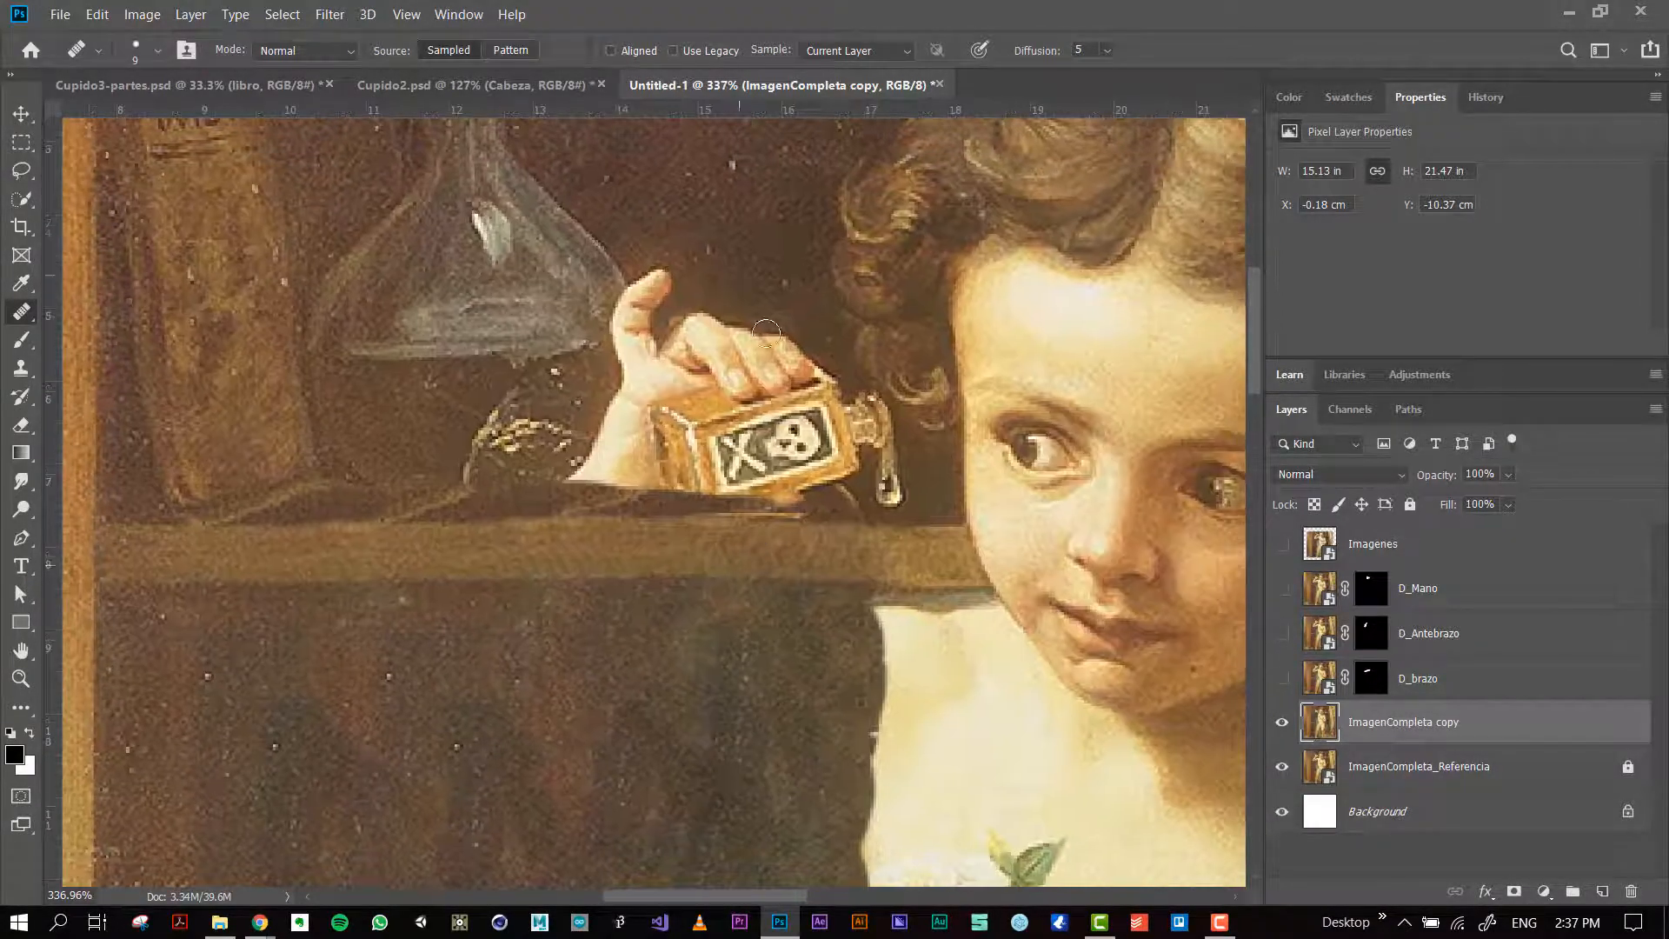
drag(737, 265, 795, 281)
key(s)
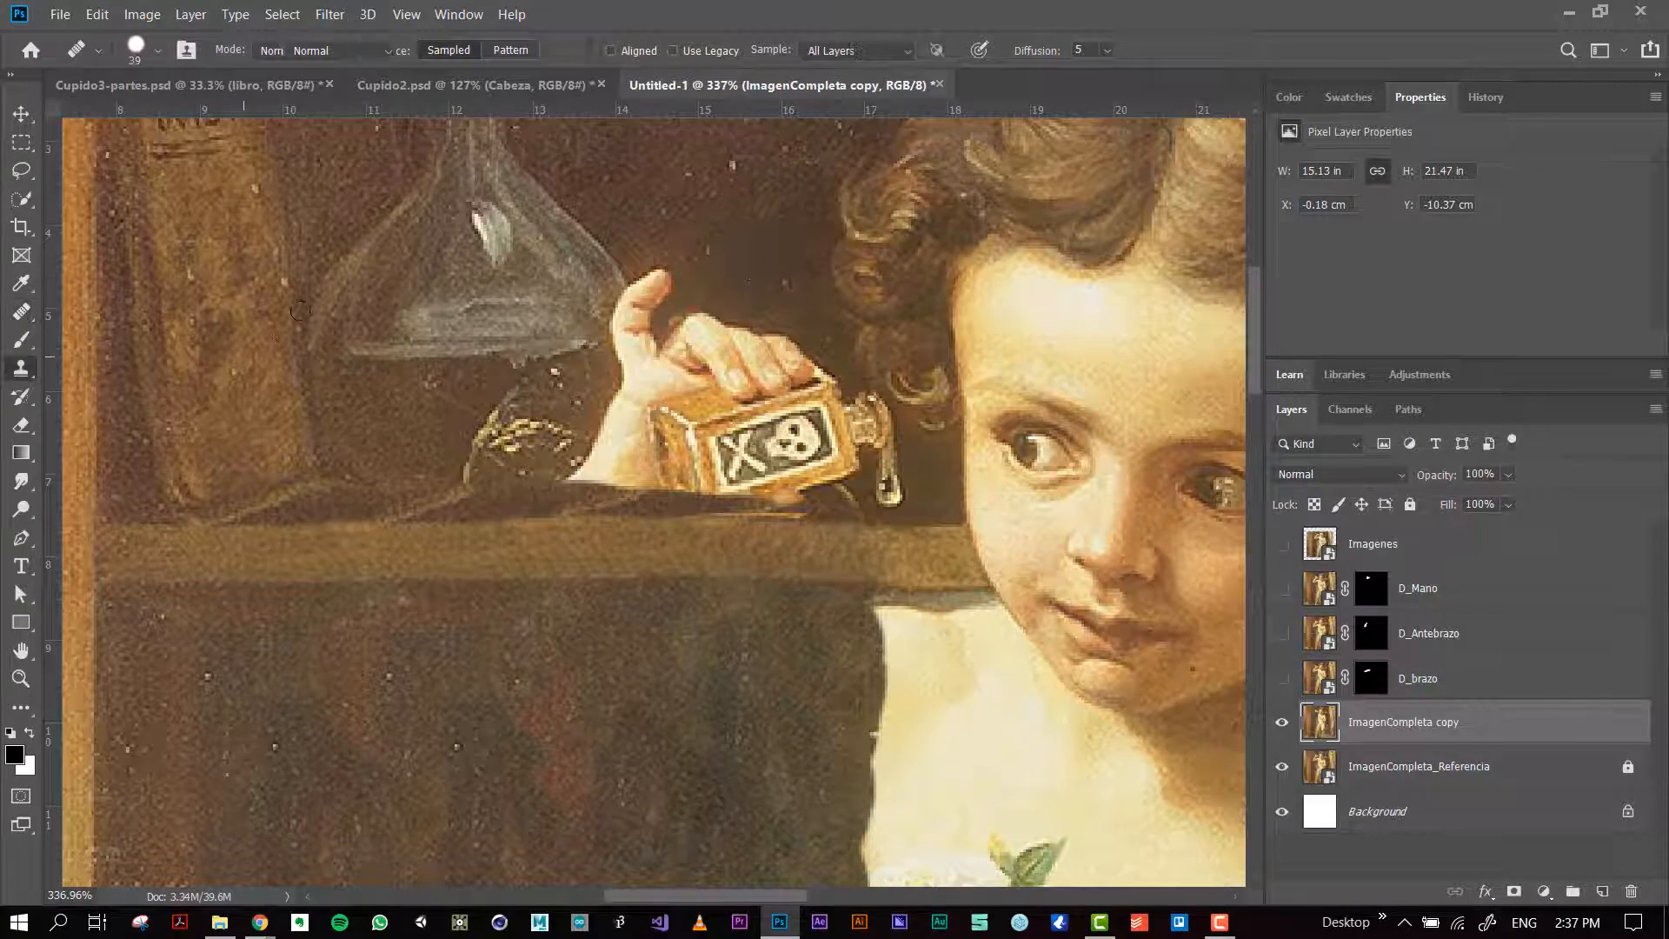
drag(735, 194, 808, 207)
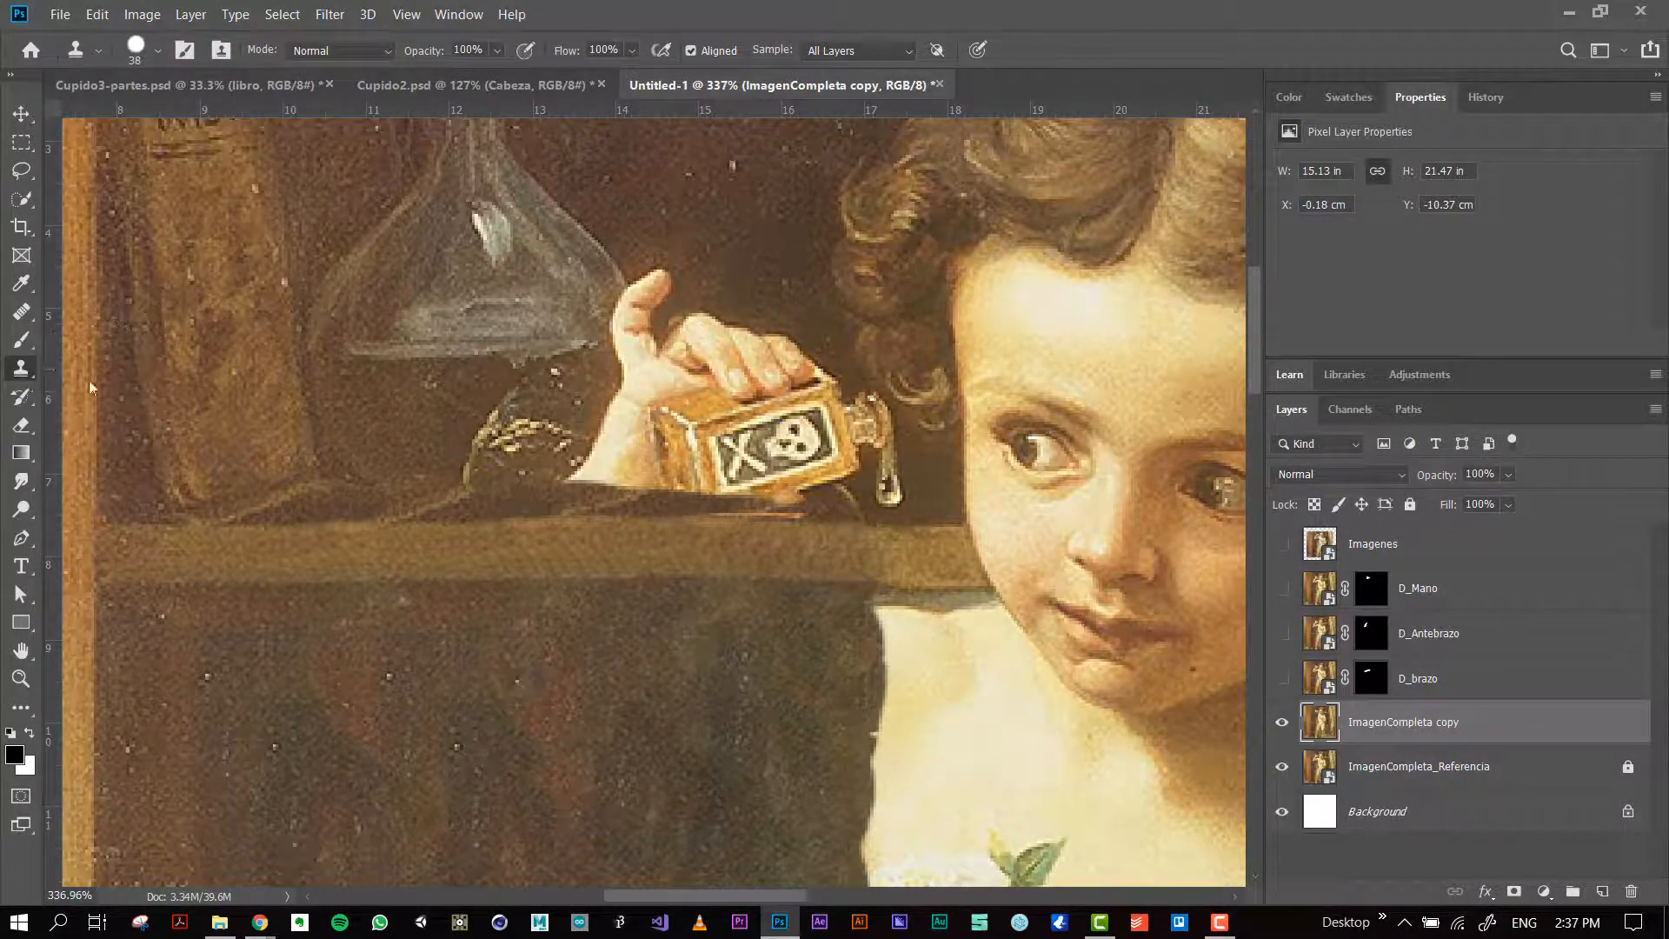
mouse_move(704, 333)
mouse_down()
mouse_move(739, 327)
mouse_move(752, 368)
mouse_move(732, 309)
mouse_move(673, 334)
mouse_up()
alt+click(709, 275)
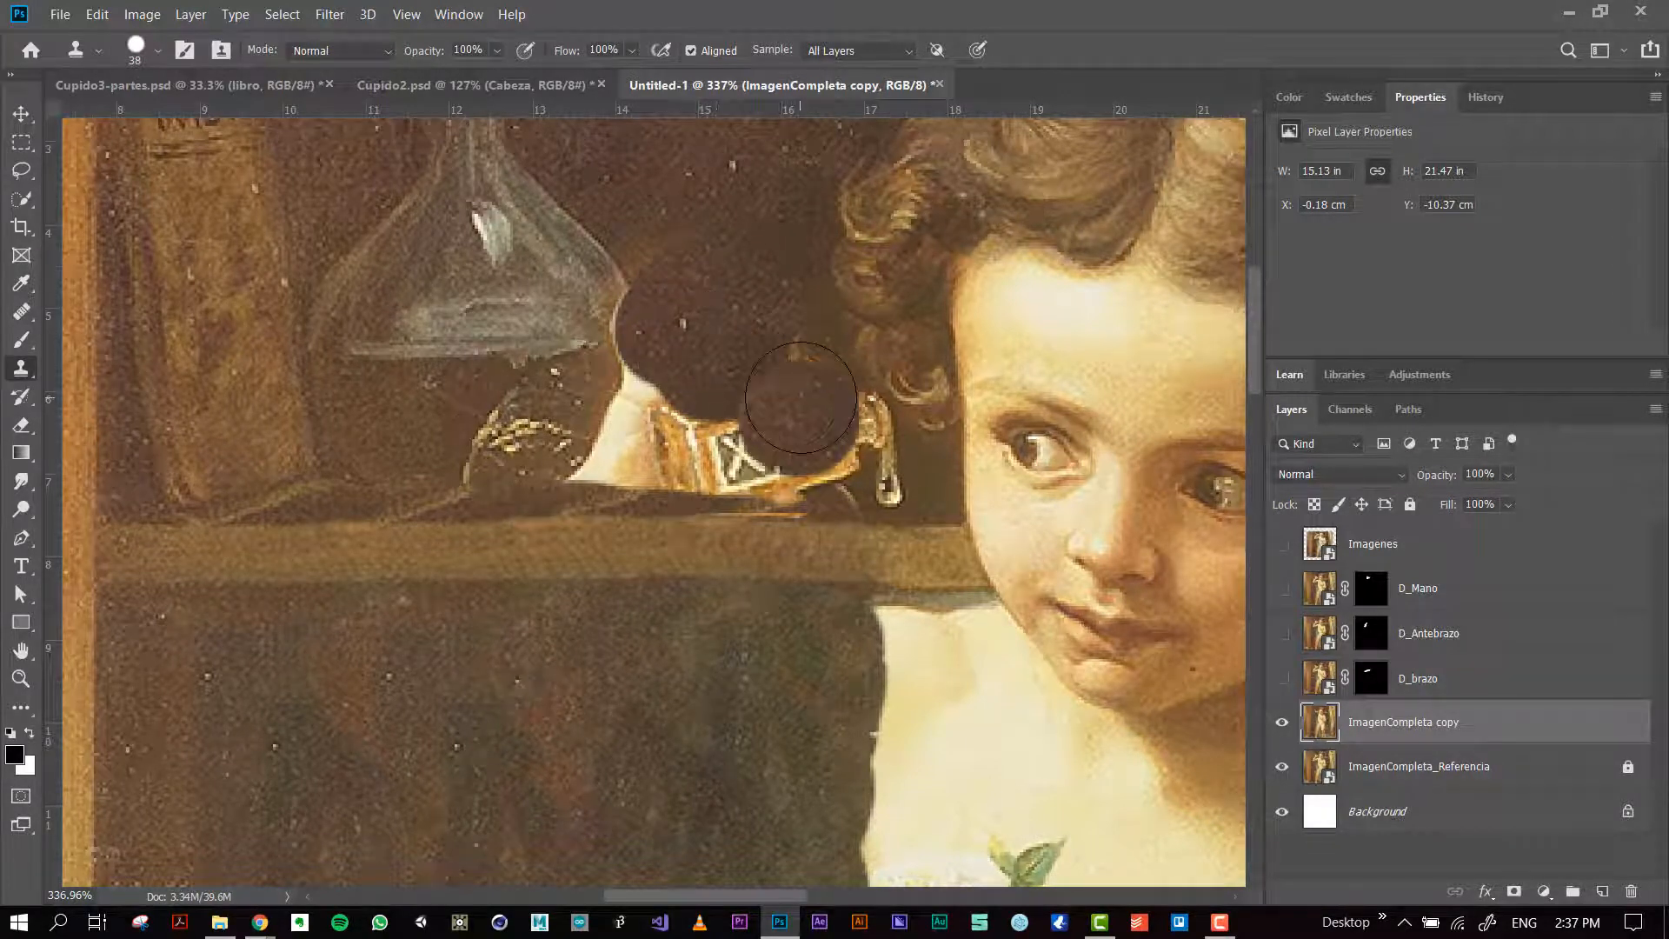
mouse_move(795, 424)
mouse_down()
mouse_move(843, 444)
mouse_move(833, 470)
mouse_move(885, 466)
mouse_move(842, 462)
mouse_move(875, 485)
mouse_up()
Step: Clone the dark background over the area between the bottle and the curls, undoing a misplaced stroke
alt+click(929, 471)
key(ctrl+z)
alt+click(929, 466)
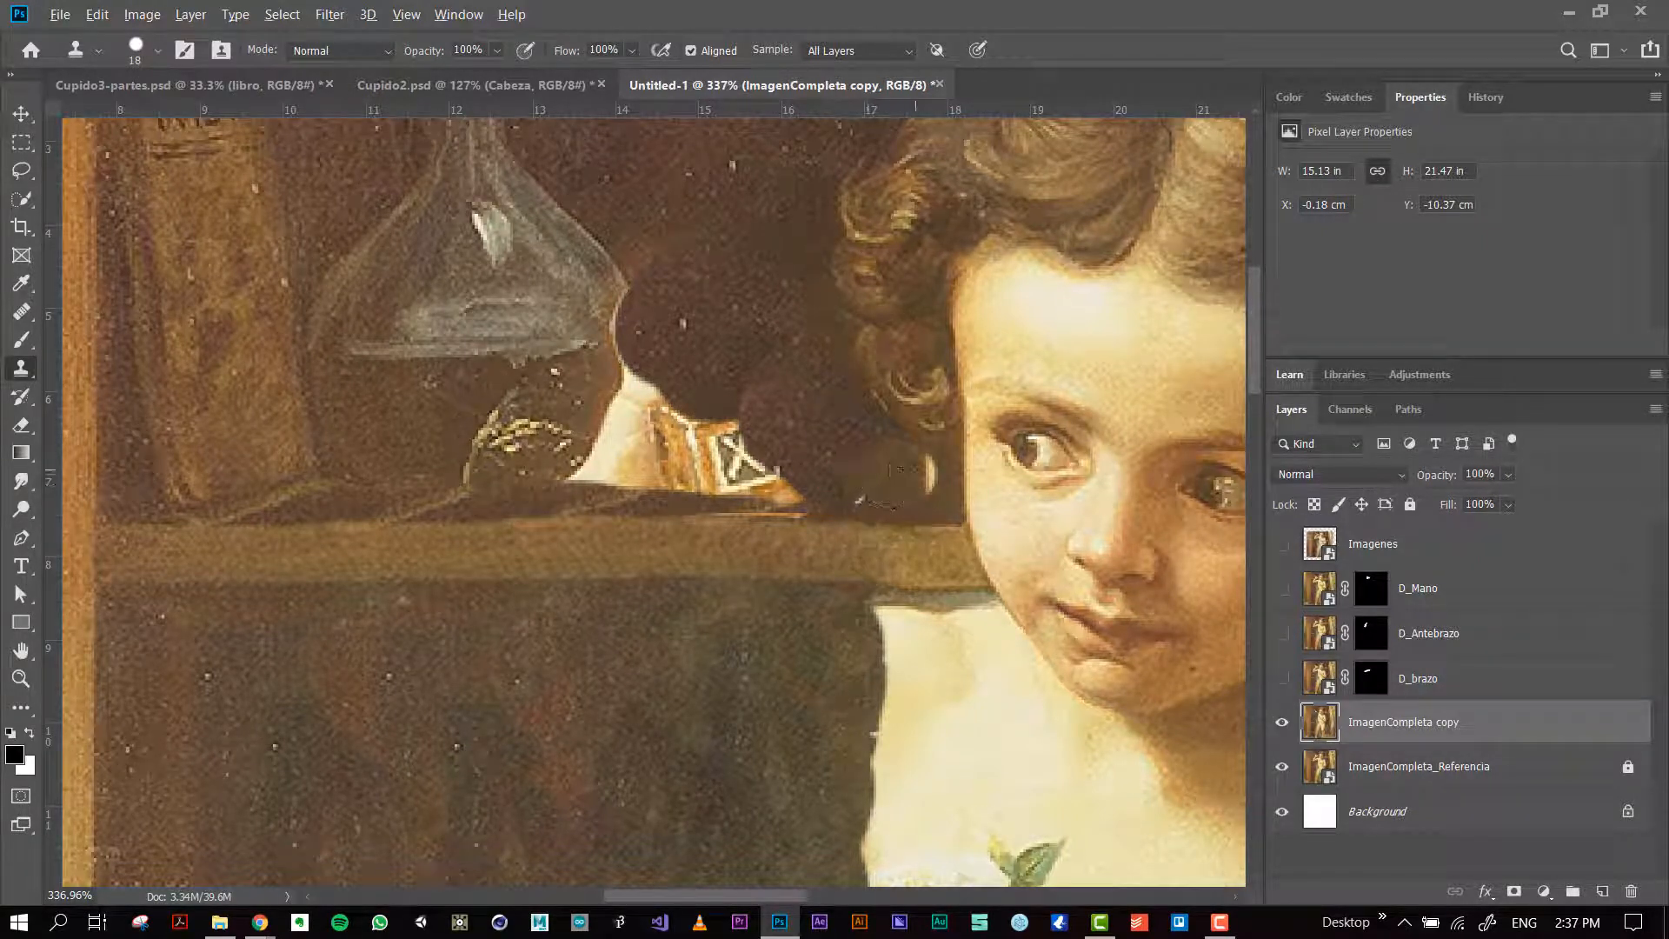
alt+click(899, 479)
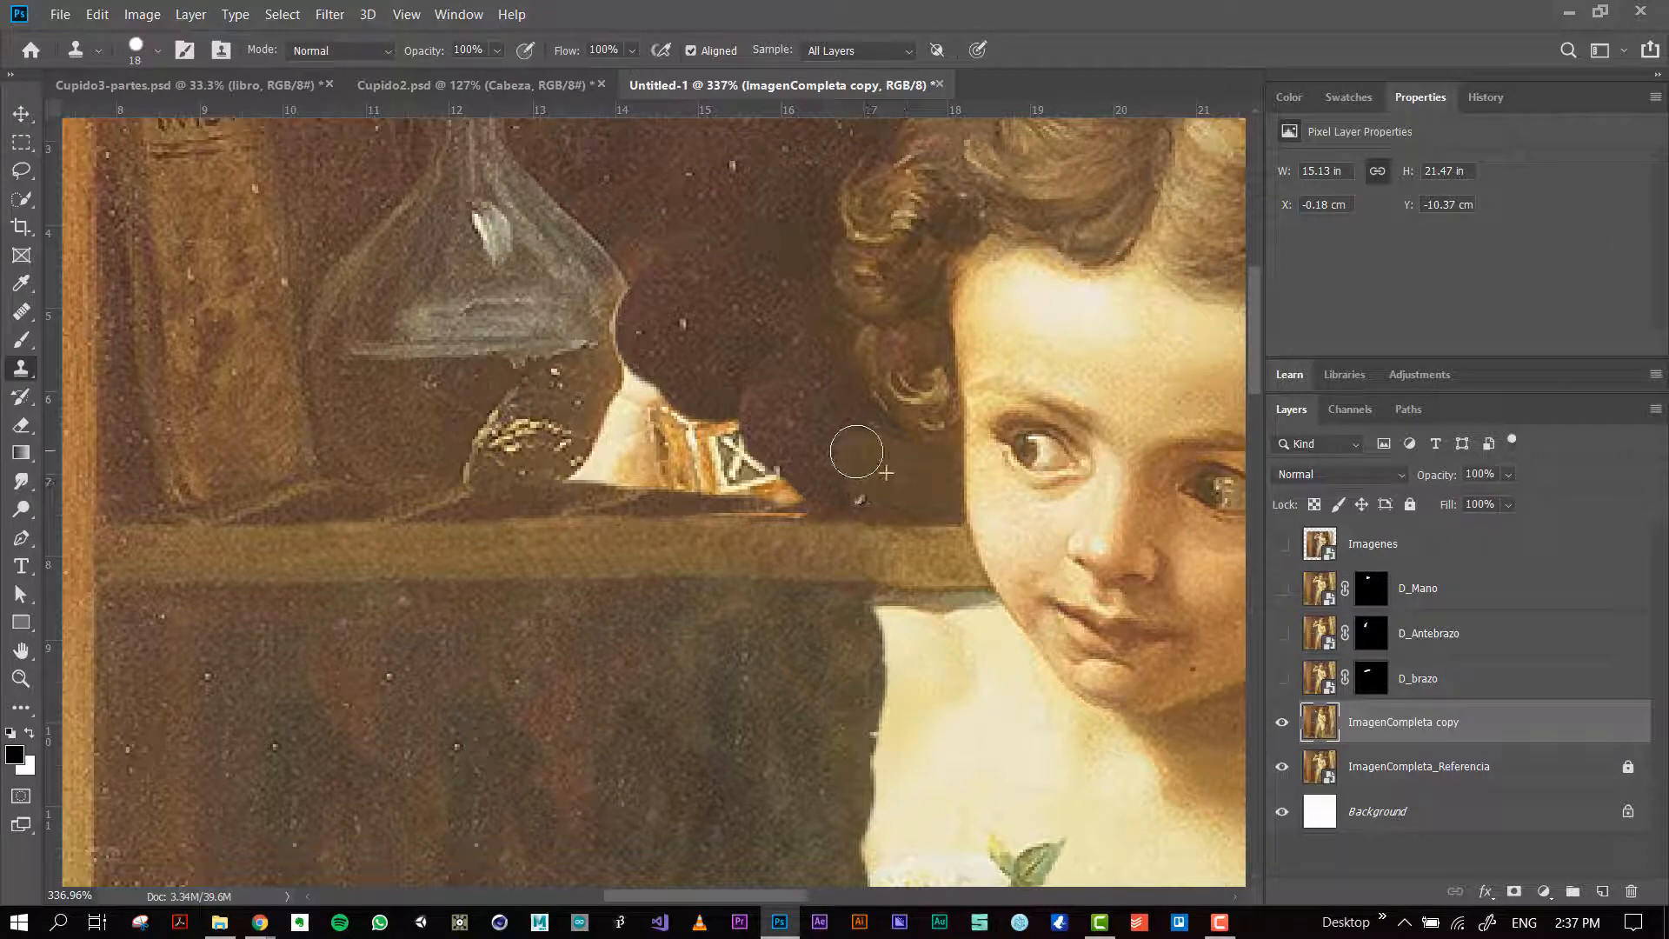
click(872, 442)
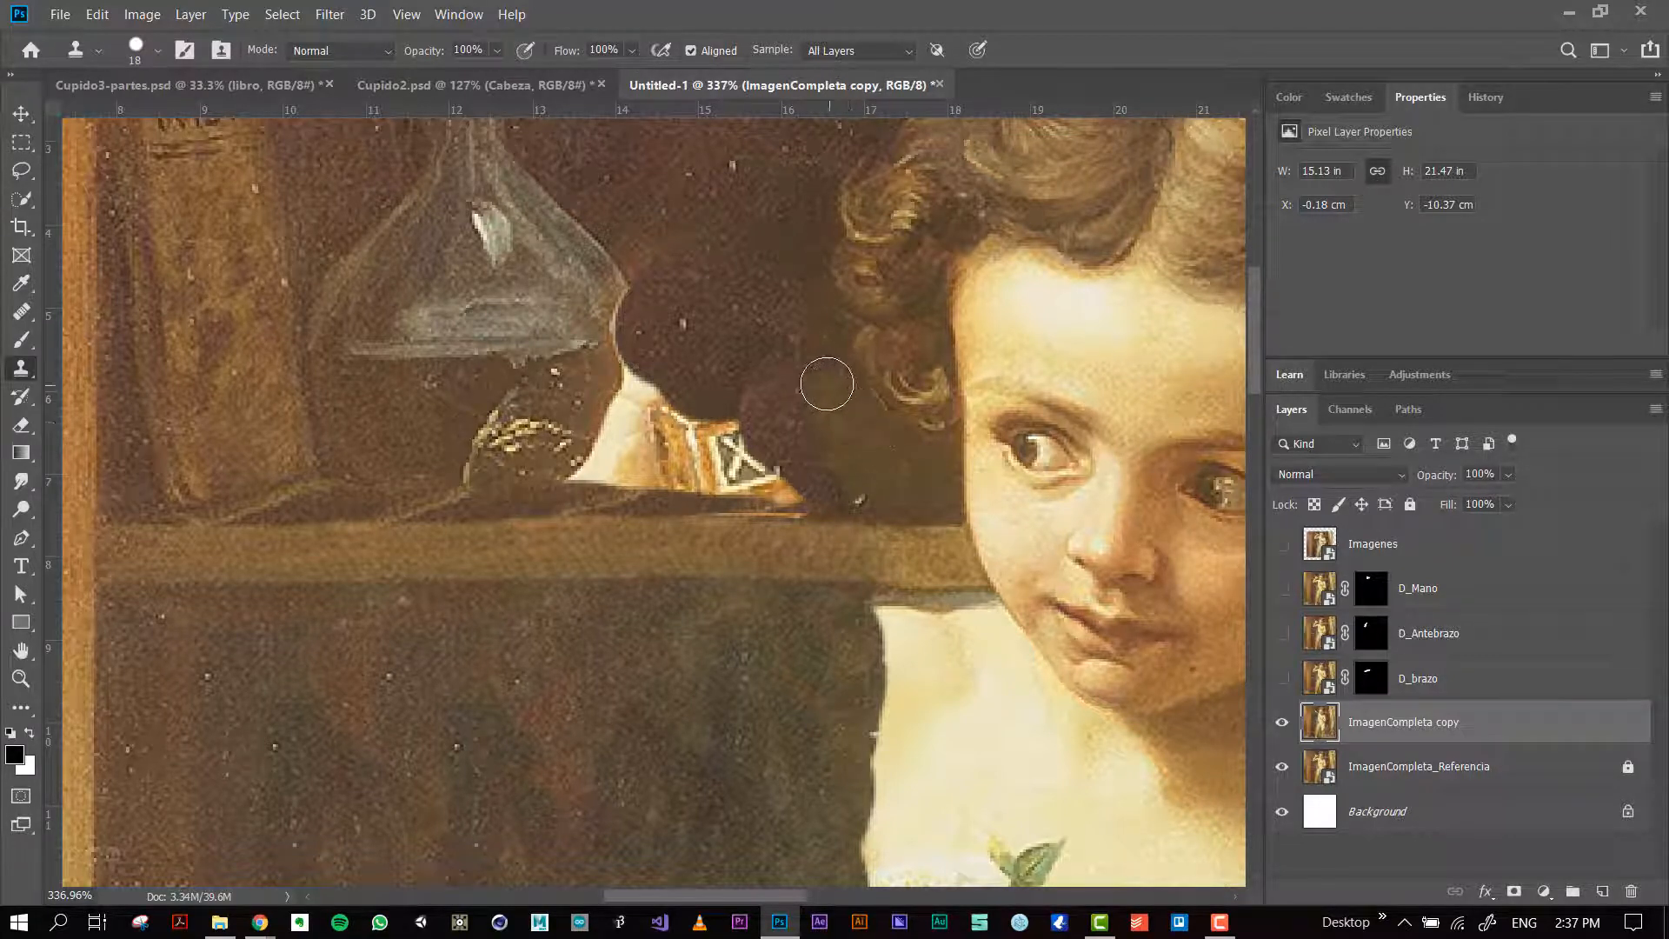
drag(827, 383, 783, 405)
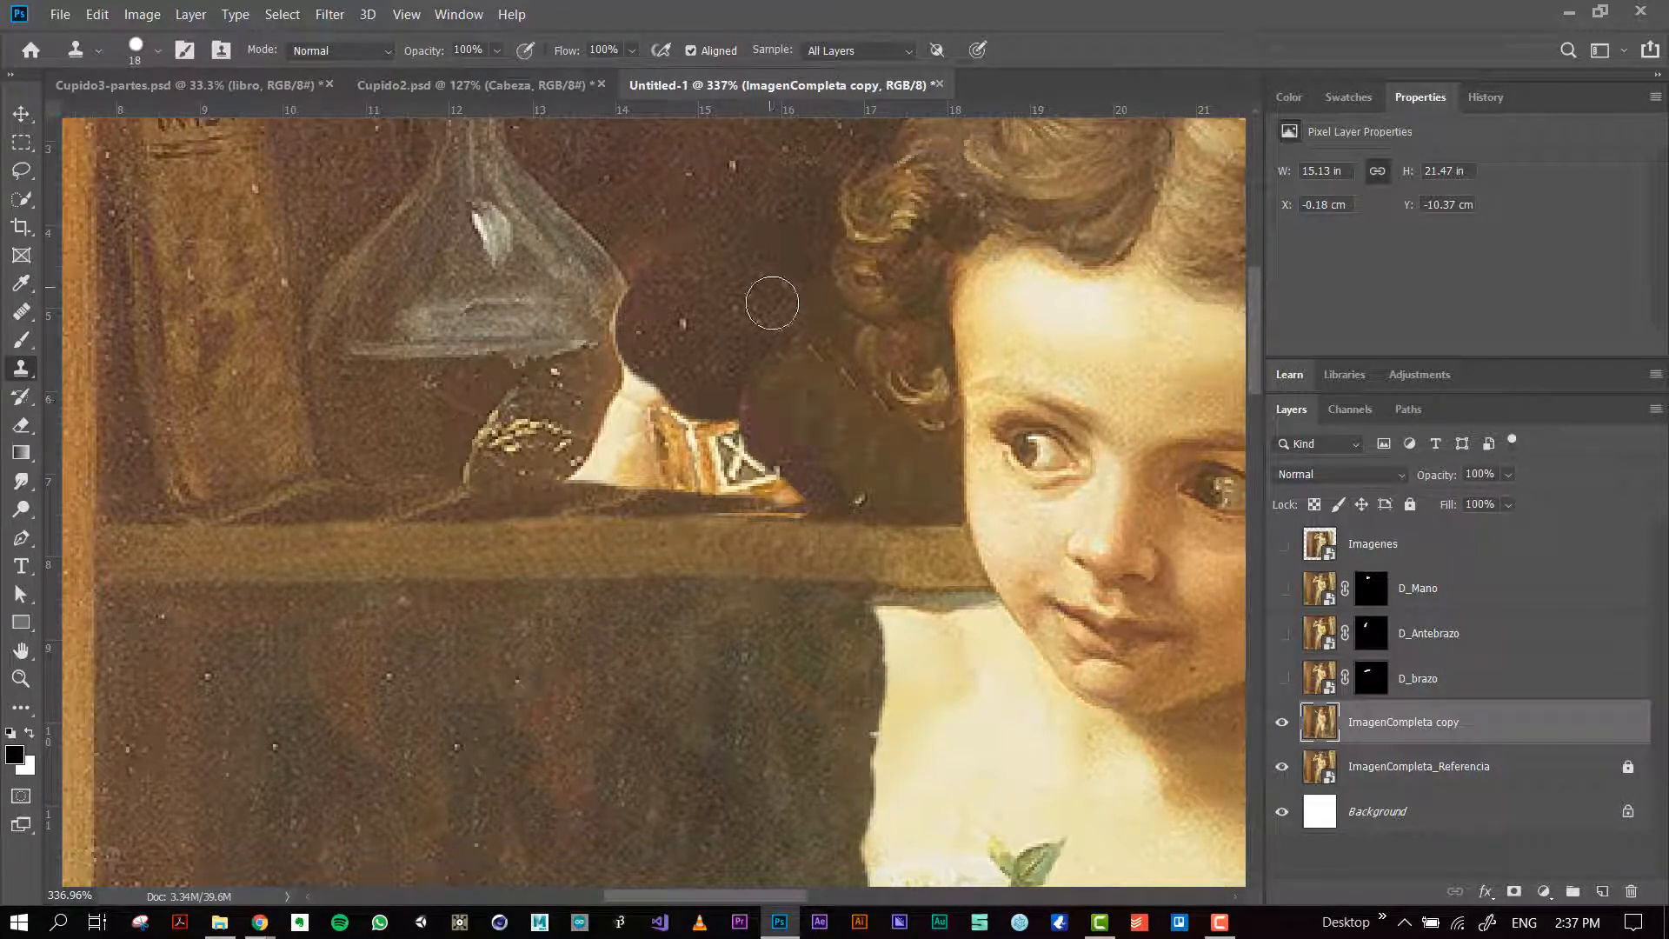
Step: Clone the dark background over the remaining bottle label and the wrist
alt+drag(709, 350, 719, 337)
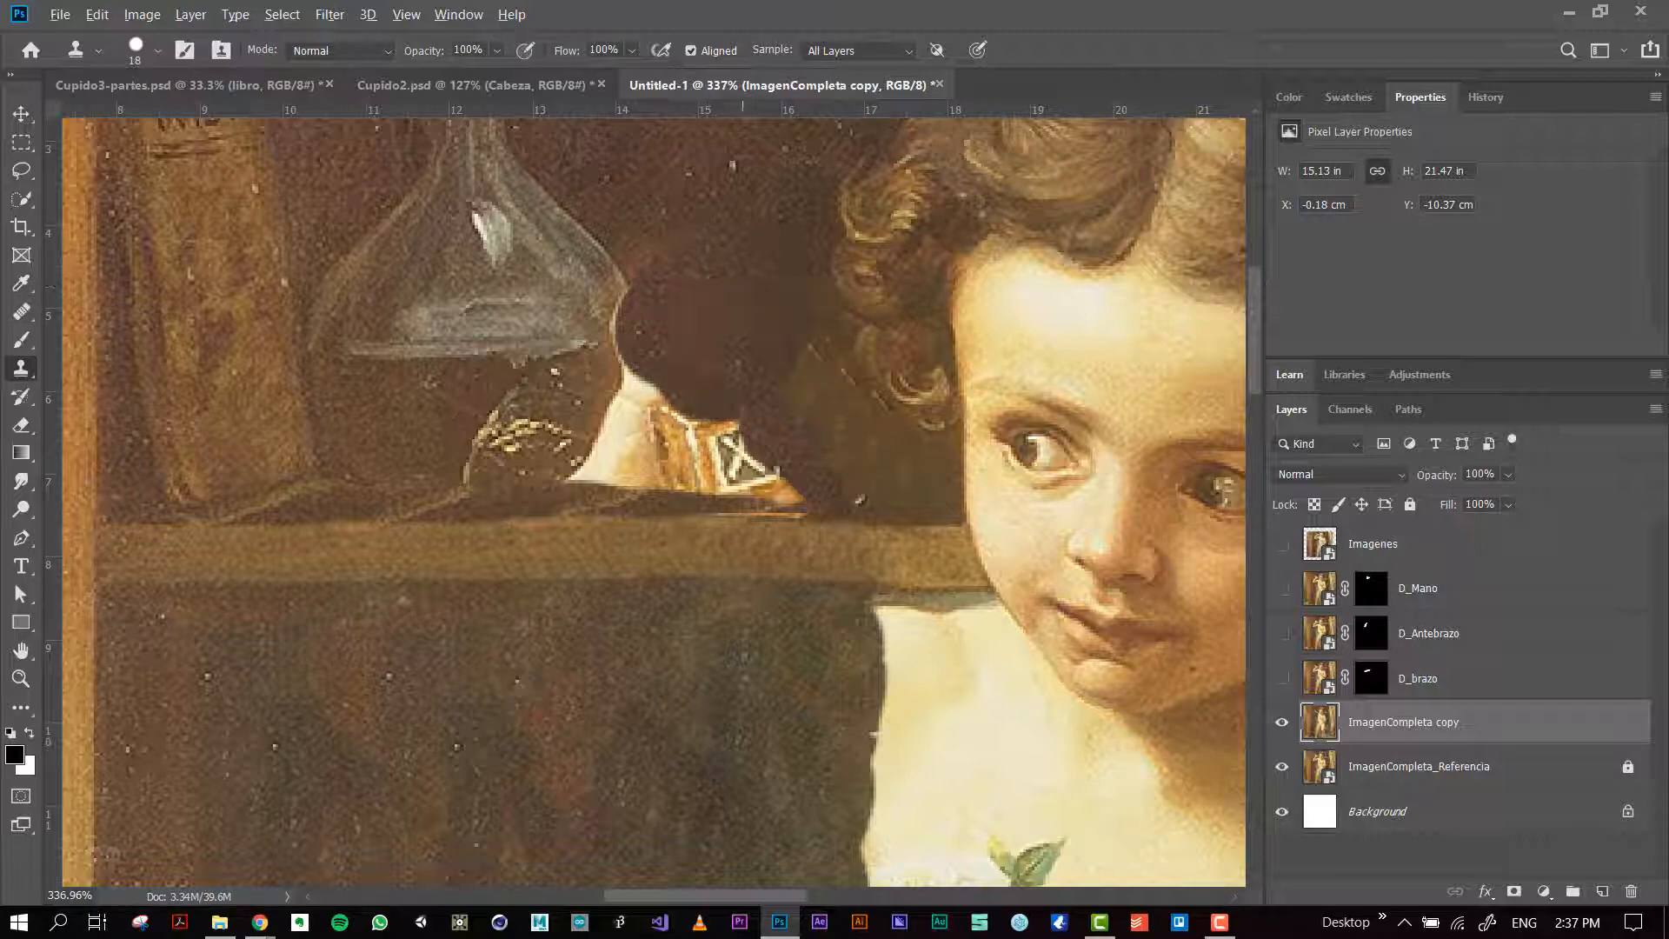
drag(770, 421, 722, 447)
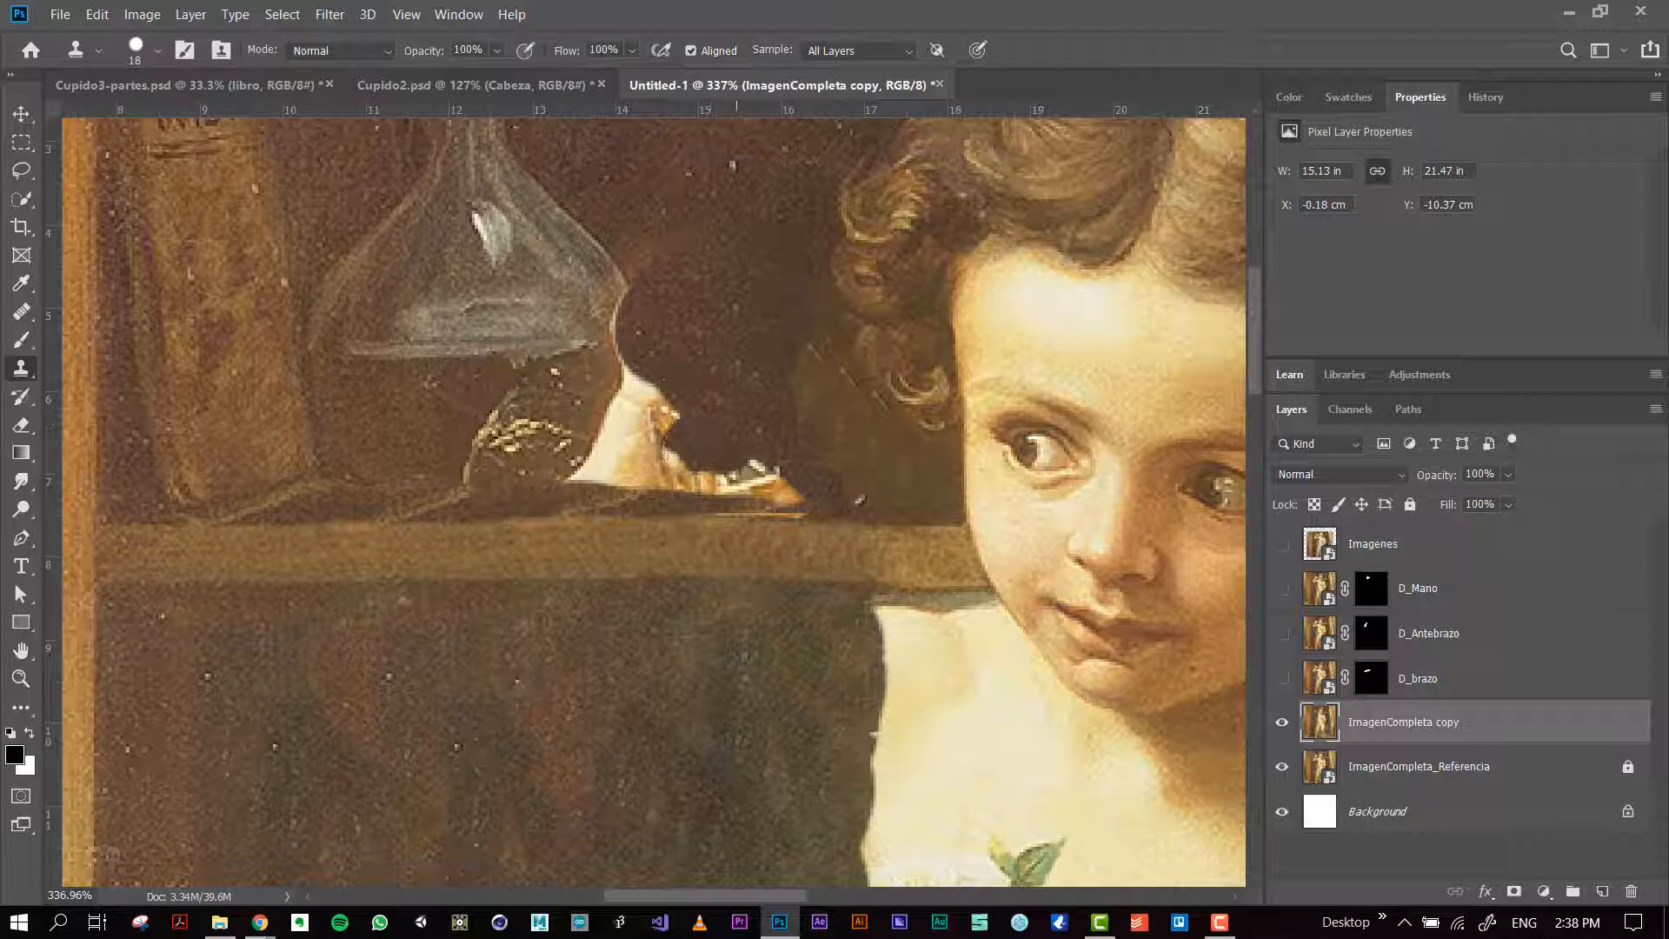
mouse_move(736, 413)
mouse_down()
mouse_move(682, 383)
mouse_move(643, 418)
mouse_move(662, 367)
mouse_up()
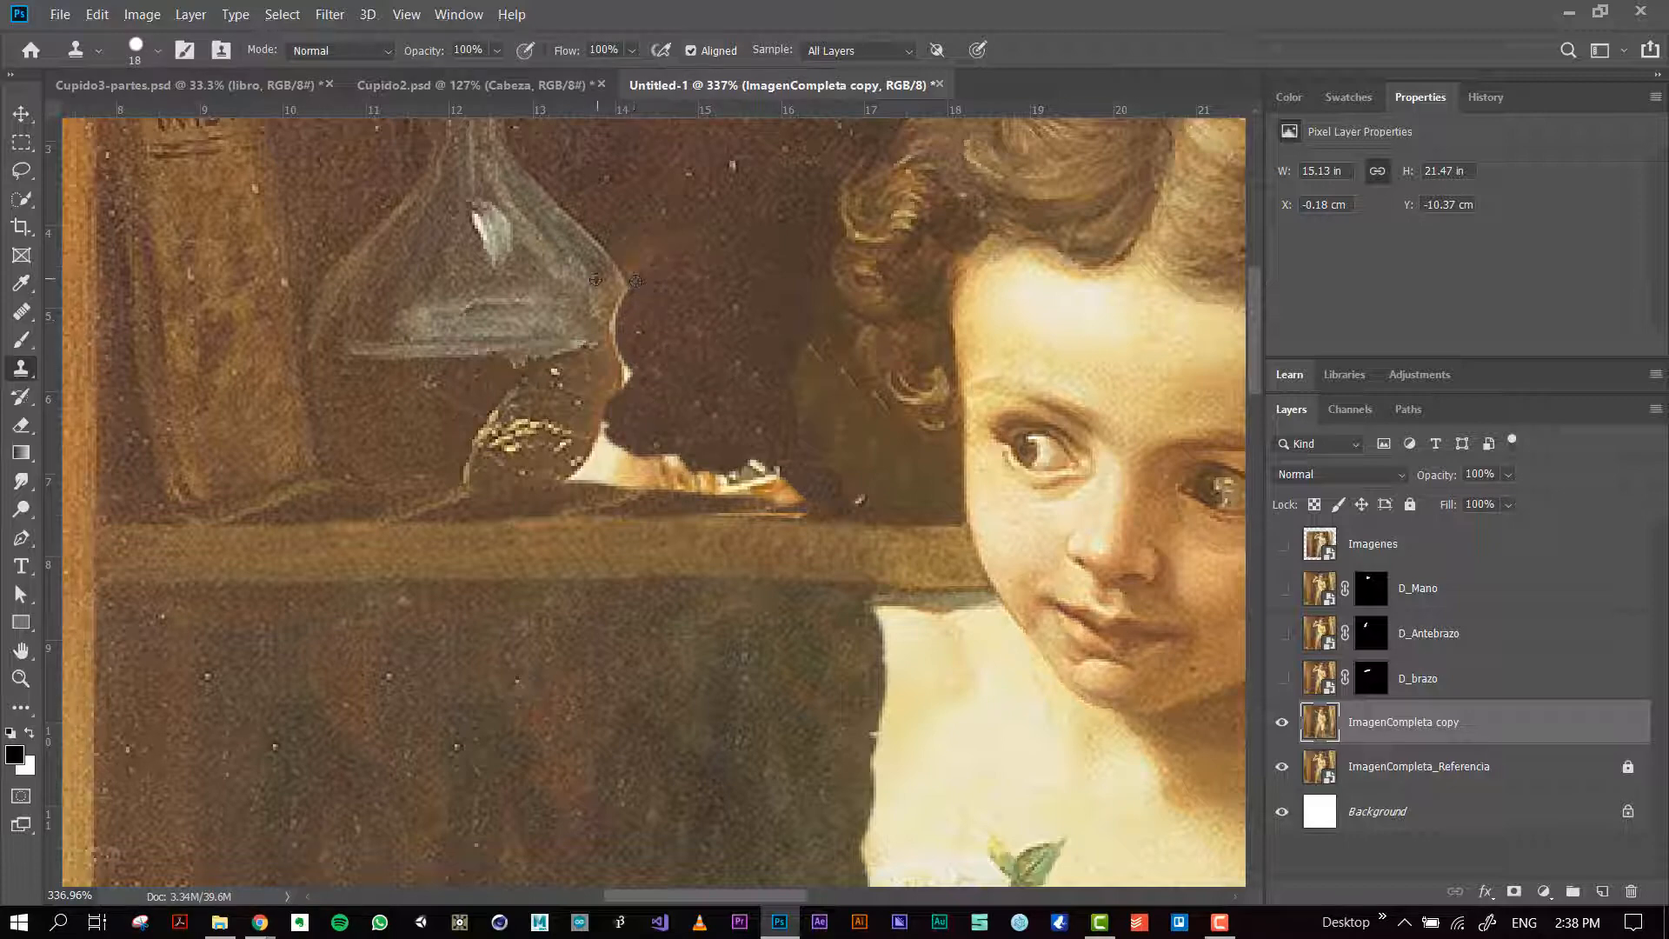
Step: Rebuild the flask's missing side with the Clone Stamp and clone out the bottle remains above the shelf
mouse_move(636, 280)
mouse_down()
mouse_move(650, 374)
mouse_move(600, 461)
mouse_move(578, 461)
mouse_move(621, 480)
mouse_move(608, 467)
mouse_move(595, 487)
mouse_move(610, 478)
mouse_up()
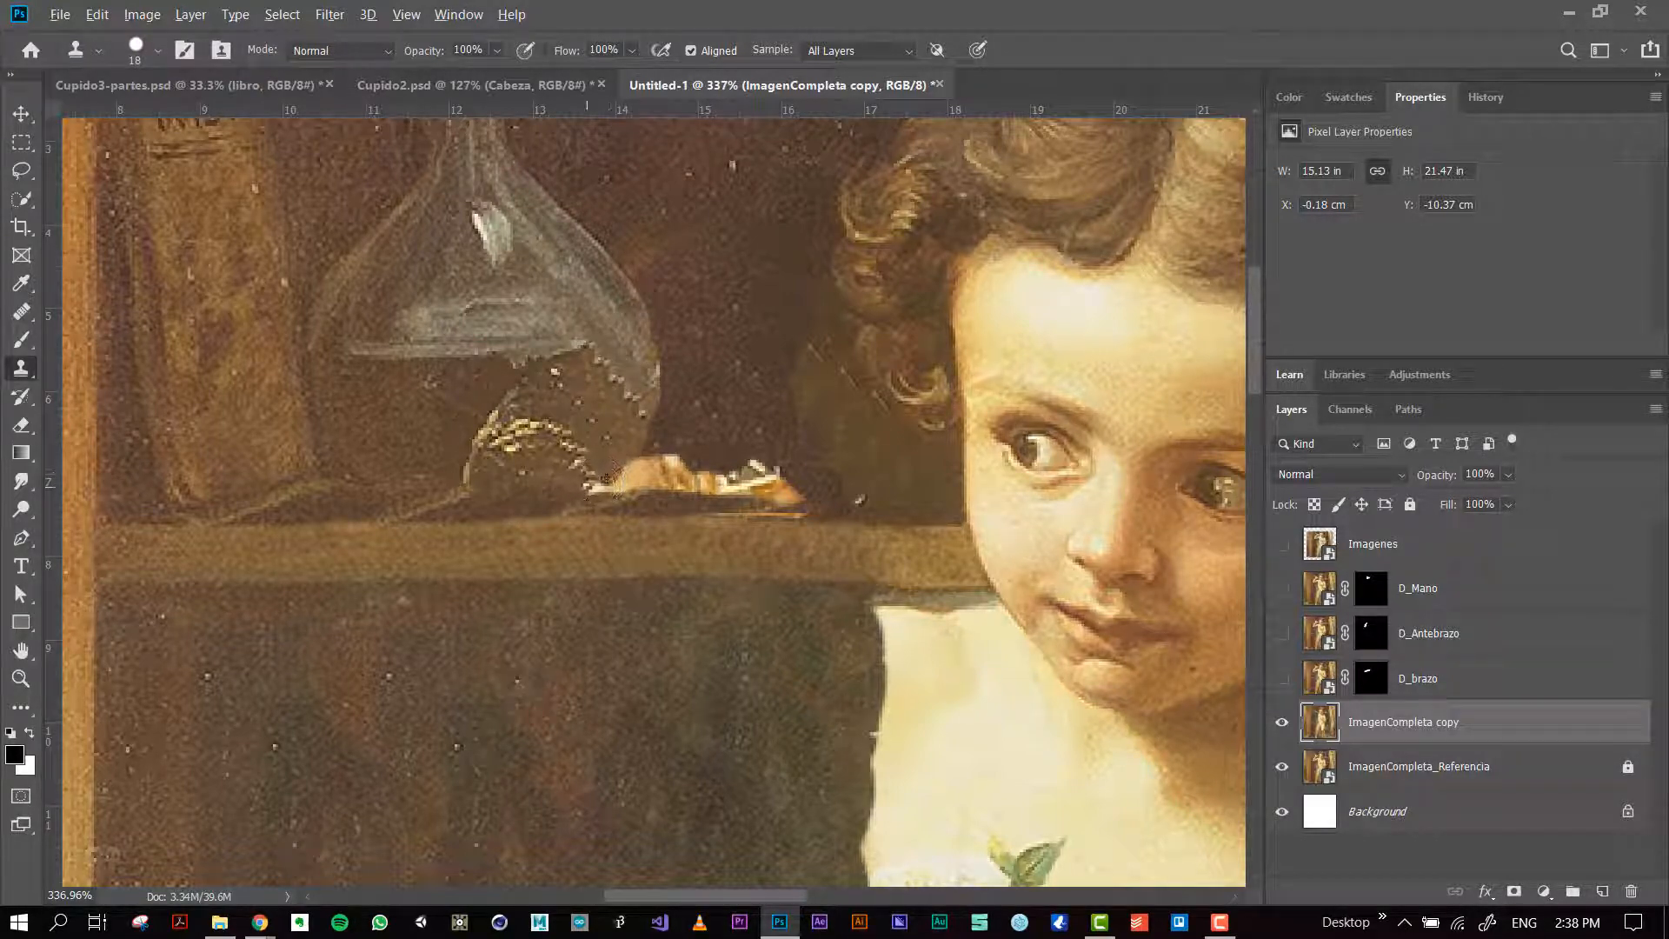
mouse_move(713, 474)
mouse_down()
mouse_move(805, 483)
mouse_move(744, 496)
mouse_move(650, 480)
mouse_move(799, 479)
mouse_move(822, 444)
mouse_move(799, 428)
mouse_move(848, 434)
mouse_move(713, 451)
mouse_move(770, 449)
mouse_move(778, 420)
mouse_move(750, 402)
mouse_move(770, 452)
mouse_move(722, 448)
mouse_move(853, 485)
mouse_up()
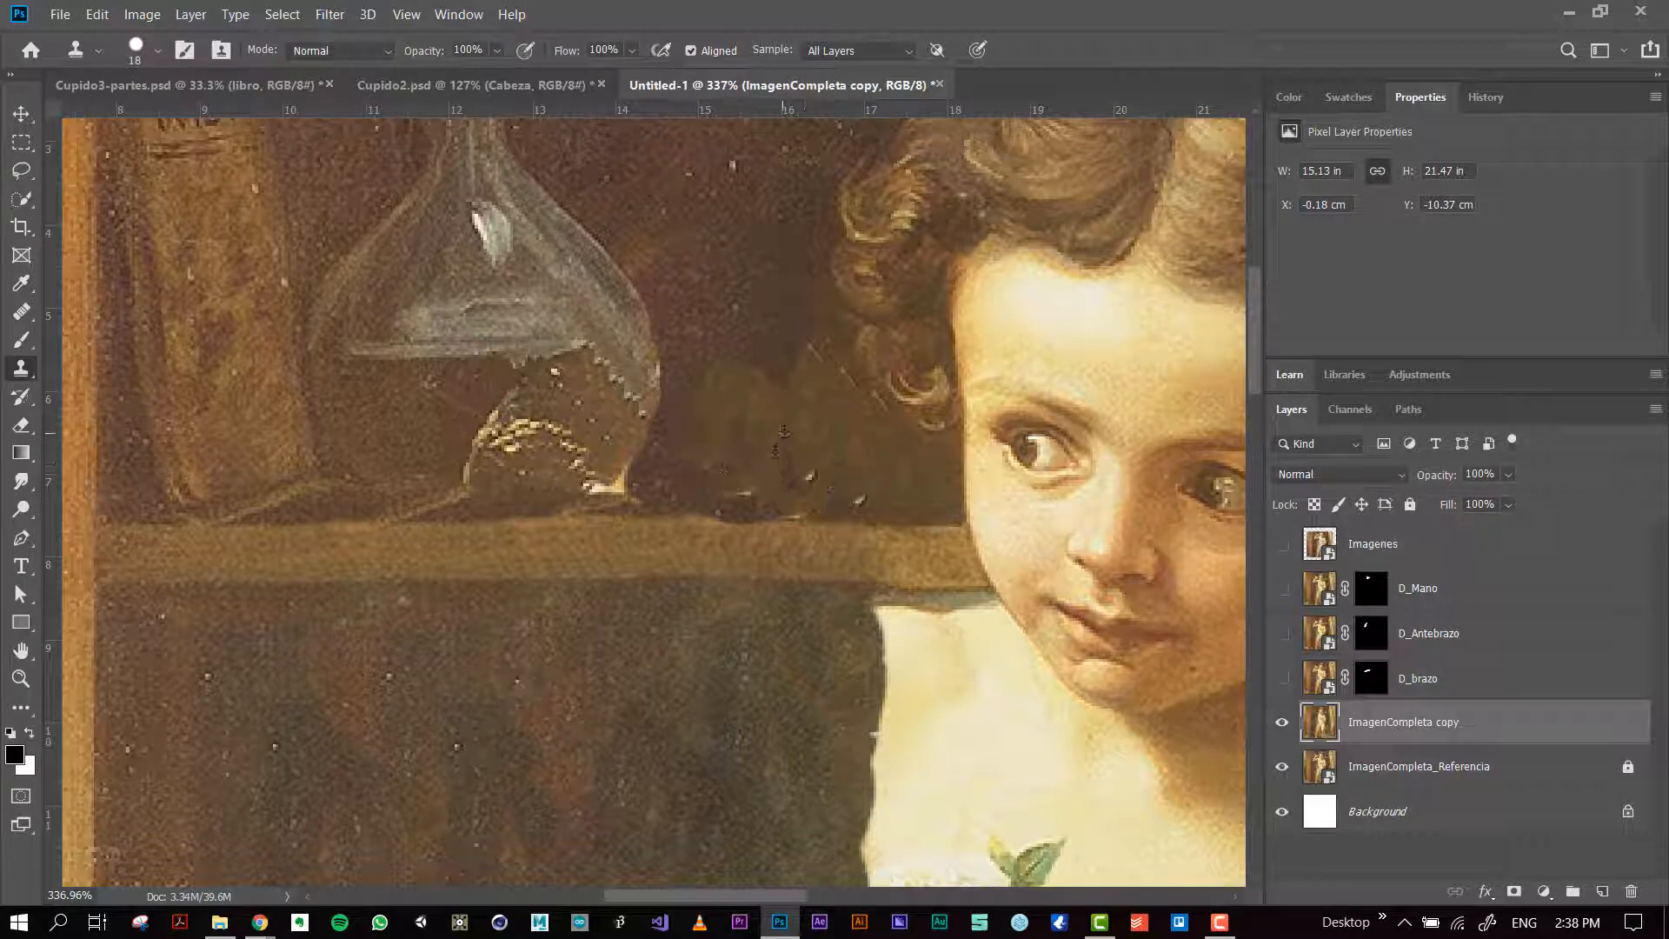
mouse_move(784, 430)
mouse_down()
mouse_move(833, 493)
mouse_move(827, 478)
mouse_move(861, 483)
mouse_move(729, 455)
mouse_move(728, 438)
mouse_move(687, 454)
mouse_move(771, 481)
mouse_move(716, 489)
mouse_move(784, 496)
mouse_move(744, 470)
mouse_up()
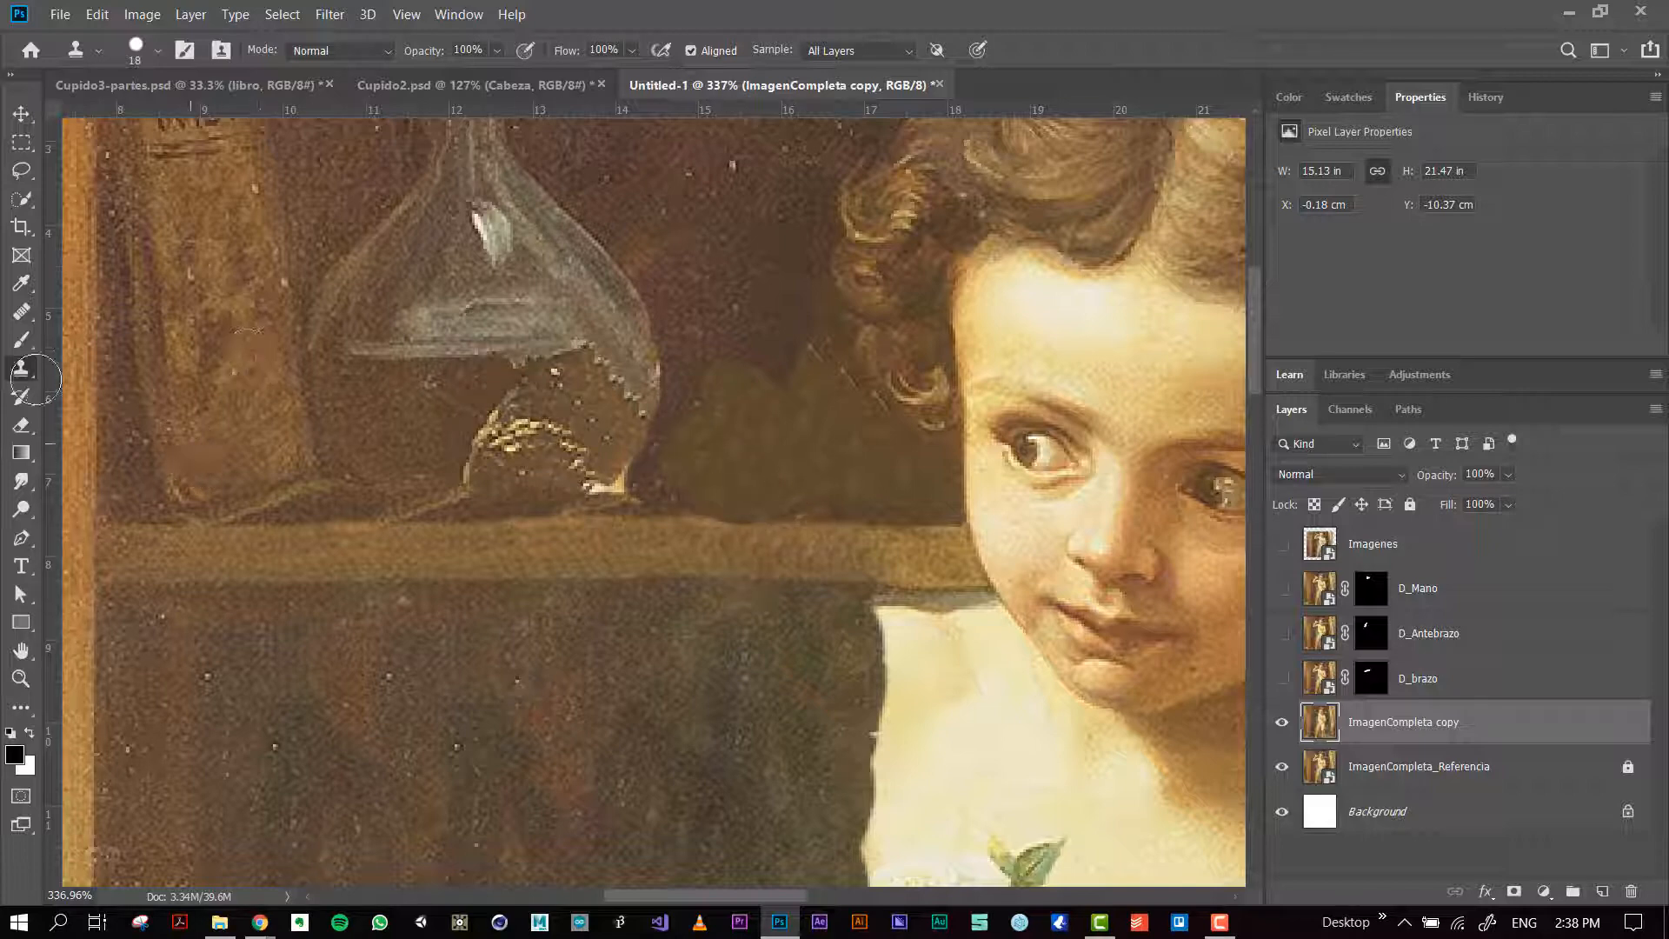
Step: Blend the cloned patch between the flask and the curls into the cabinet background with the Healing Brush
click(21, 310)
mouse_move(758, 371)
mouse_down()
mouse_move(746, 403)
mouse_move(716, 257)
mouse_move(728, 355)
mouse_move(768, 419)
mouse_move(729, 325)
mouse_move(748, 430)
mouse_move(776, 397)
mouse_move(798, 441)
mouse_move(822, 387)
mouse_move(744, 477)
mouse_move(704, 455)
mouse_up()
alt+click(722, 244)
alt+click(822, 470)
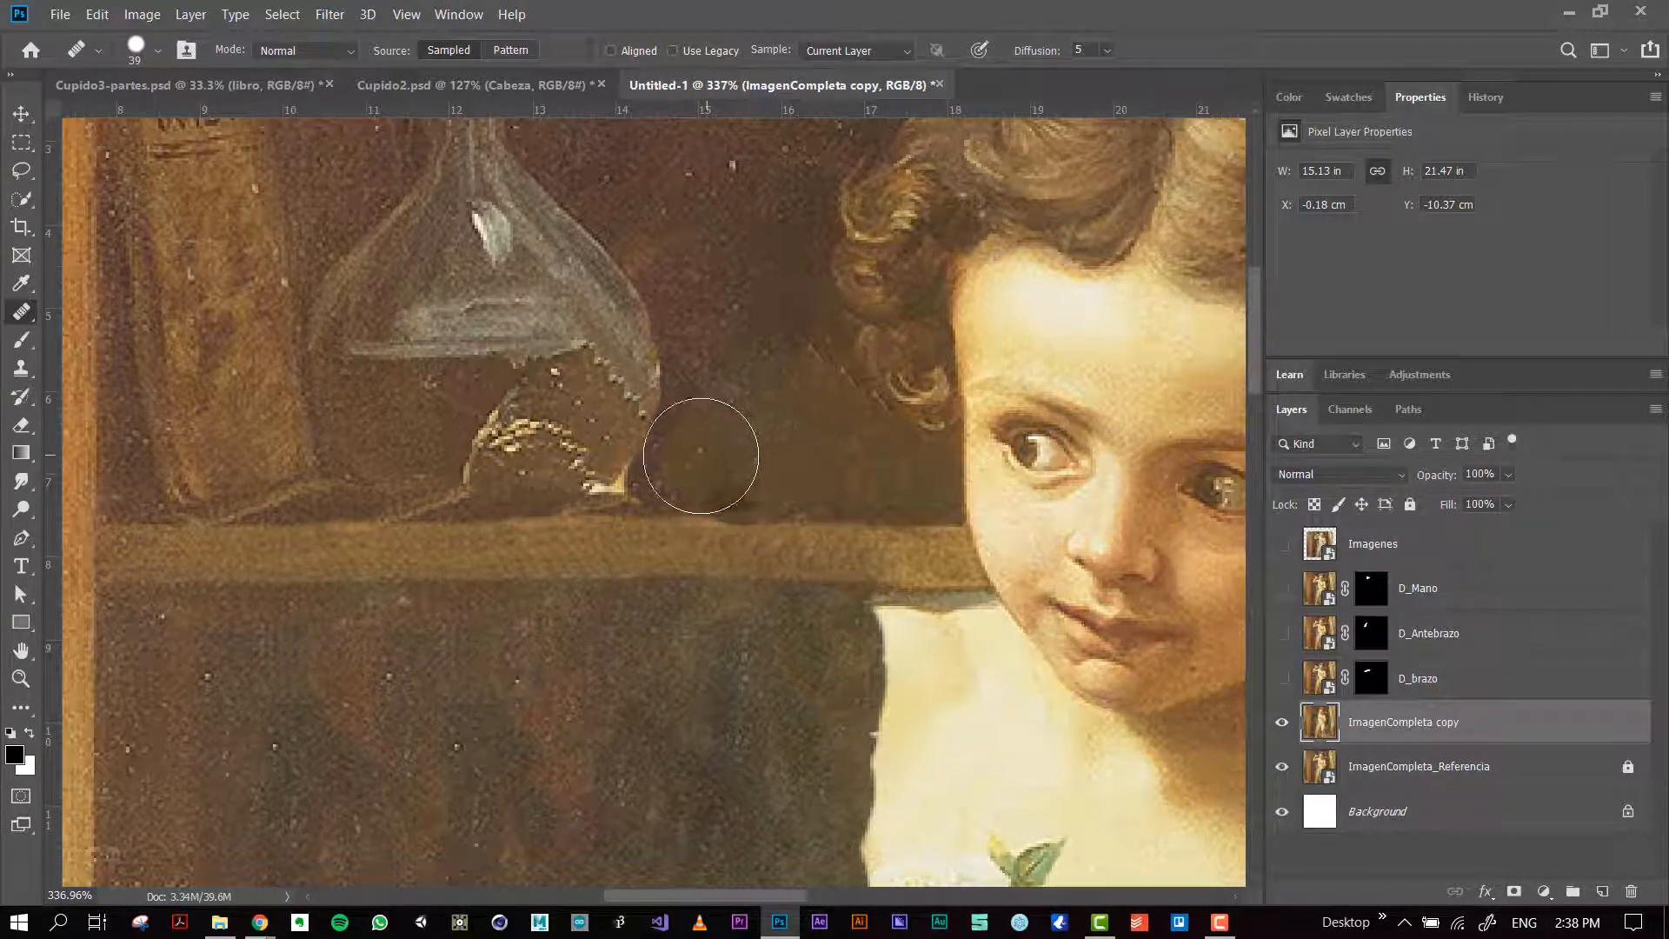
alt+click(780, 459)
alt+right_click(756, 380)
mouse_move(756, 380)
mouse_down()
mouse_move(723, 382)
mouse_move(672, 466)
mouse_up()
alt+click(748, 432)
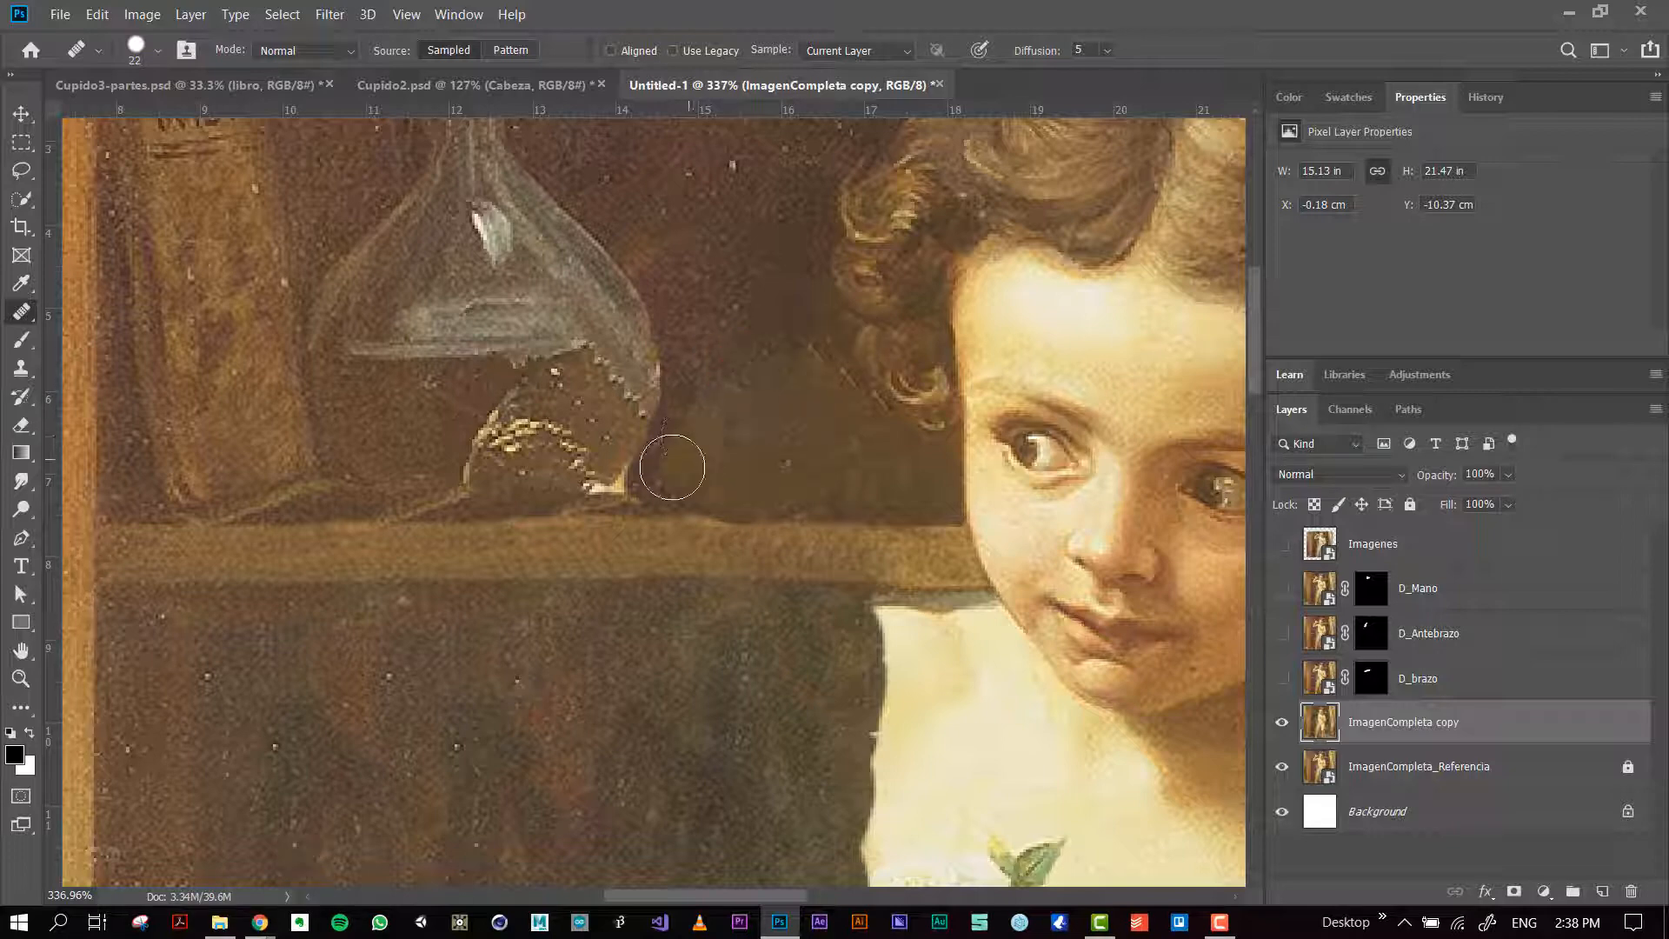
Step: Soften the lower edge of the rebuilt flask with the Healing Brush and the Smudge tool at 51% strength
alt+click(604, 365)
drag(616, 382, 627, 463)
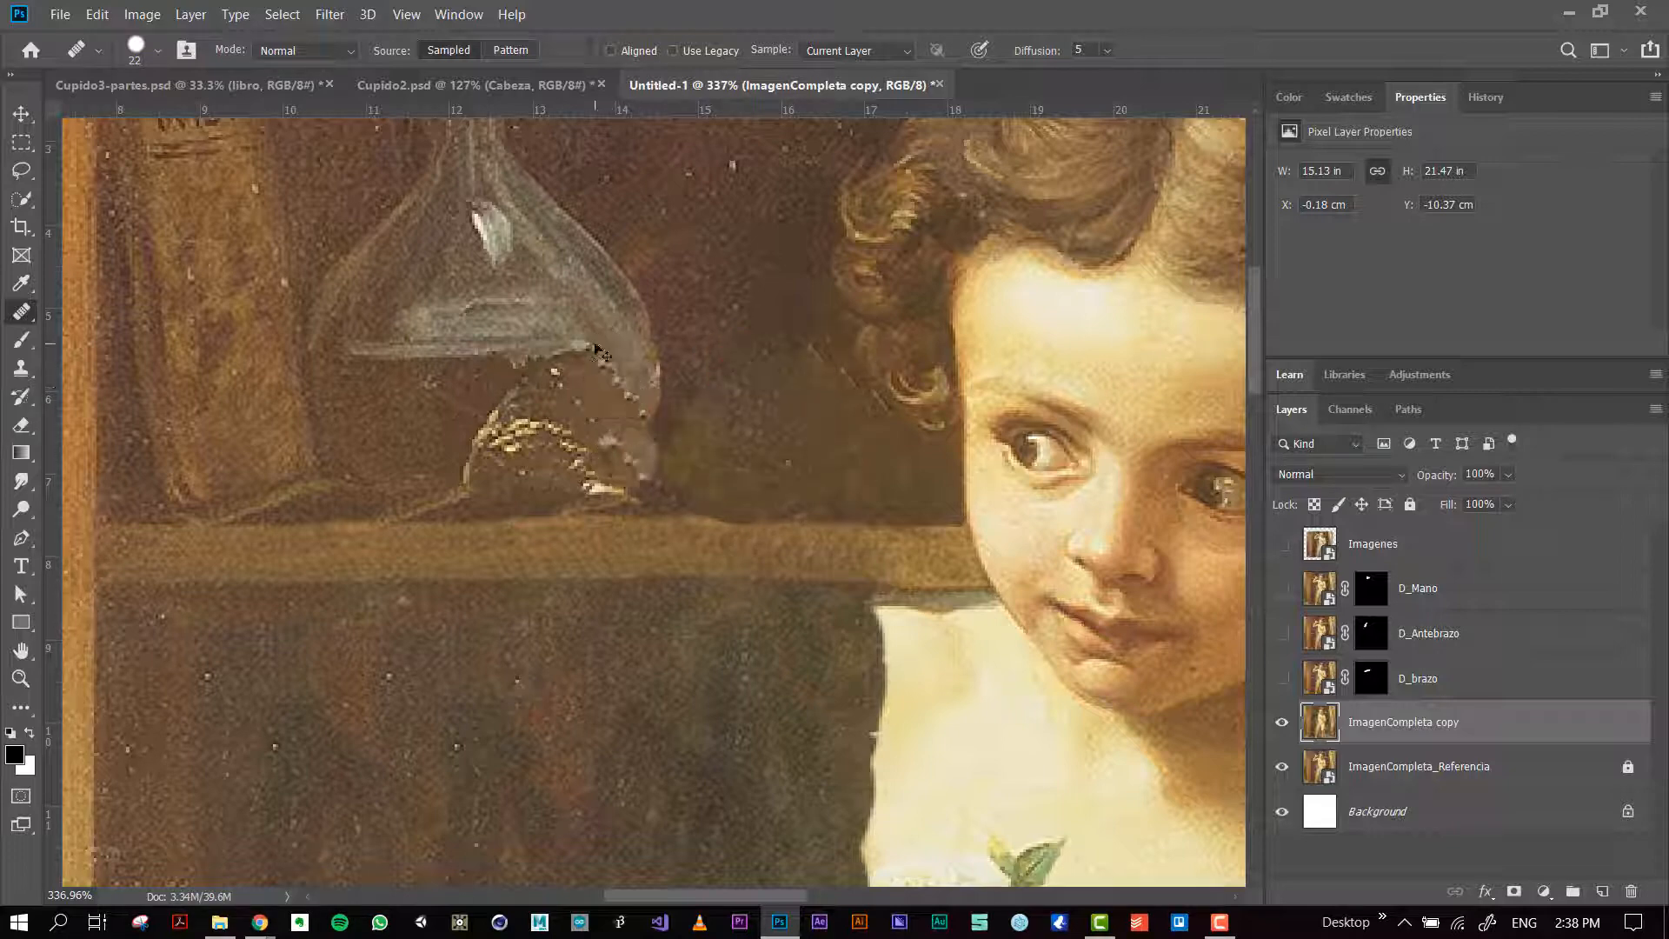
scroll(622, 375, up, 5)
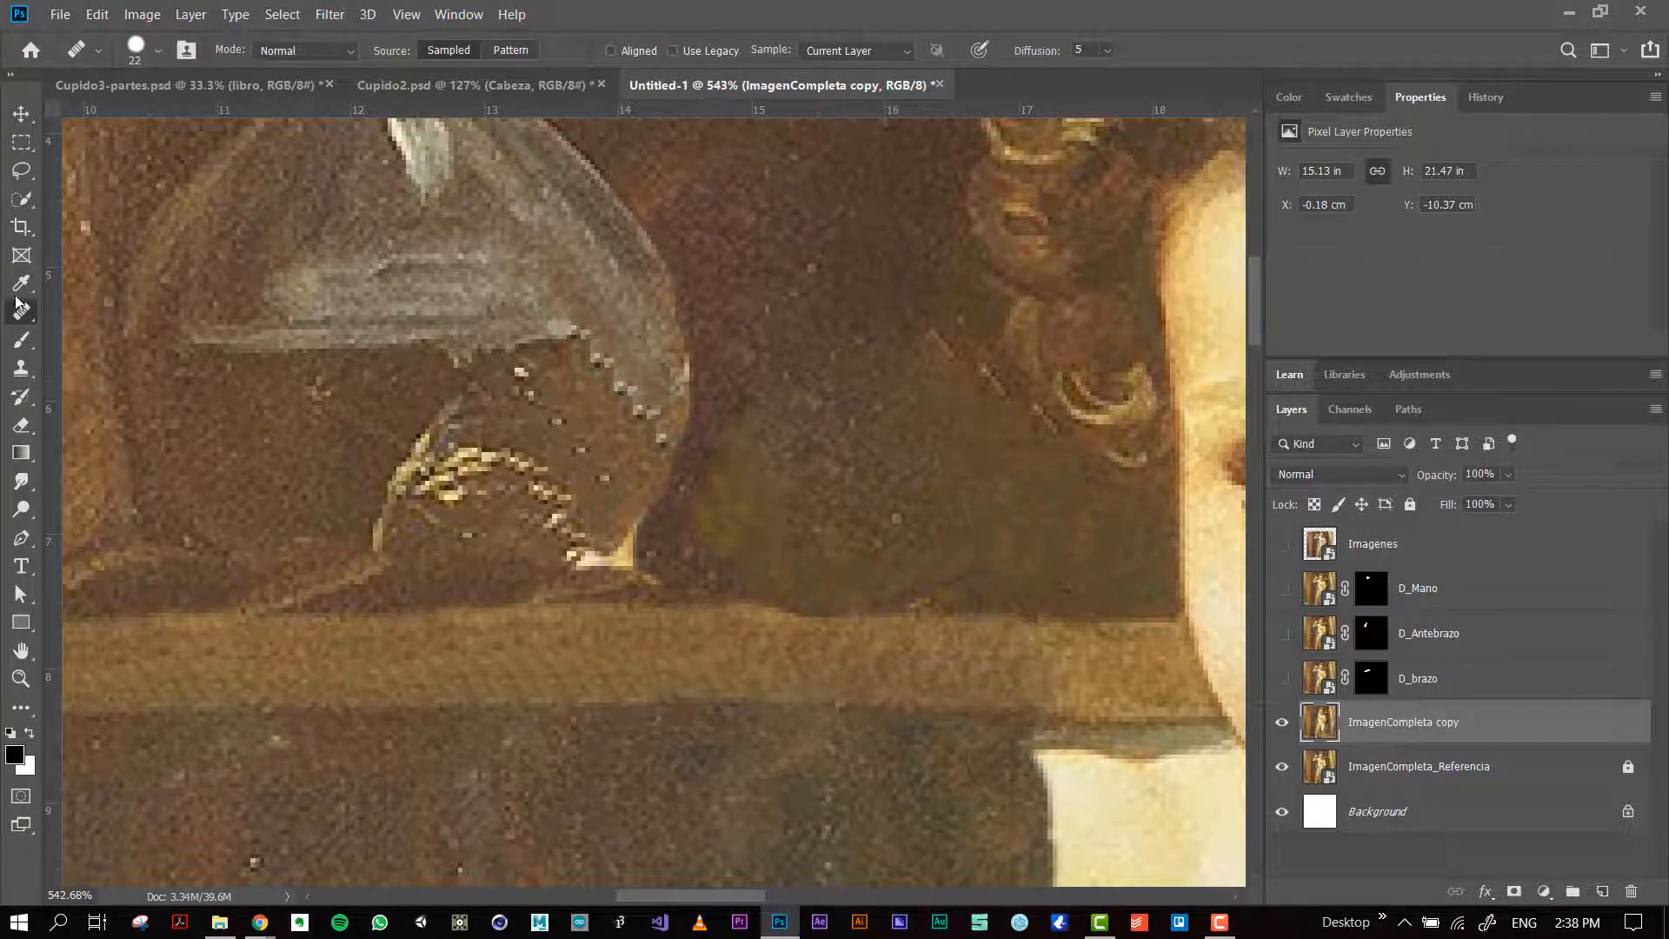
click(21, 484)
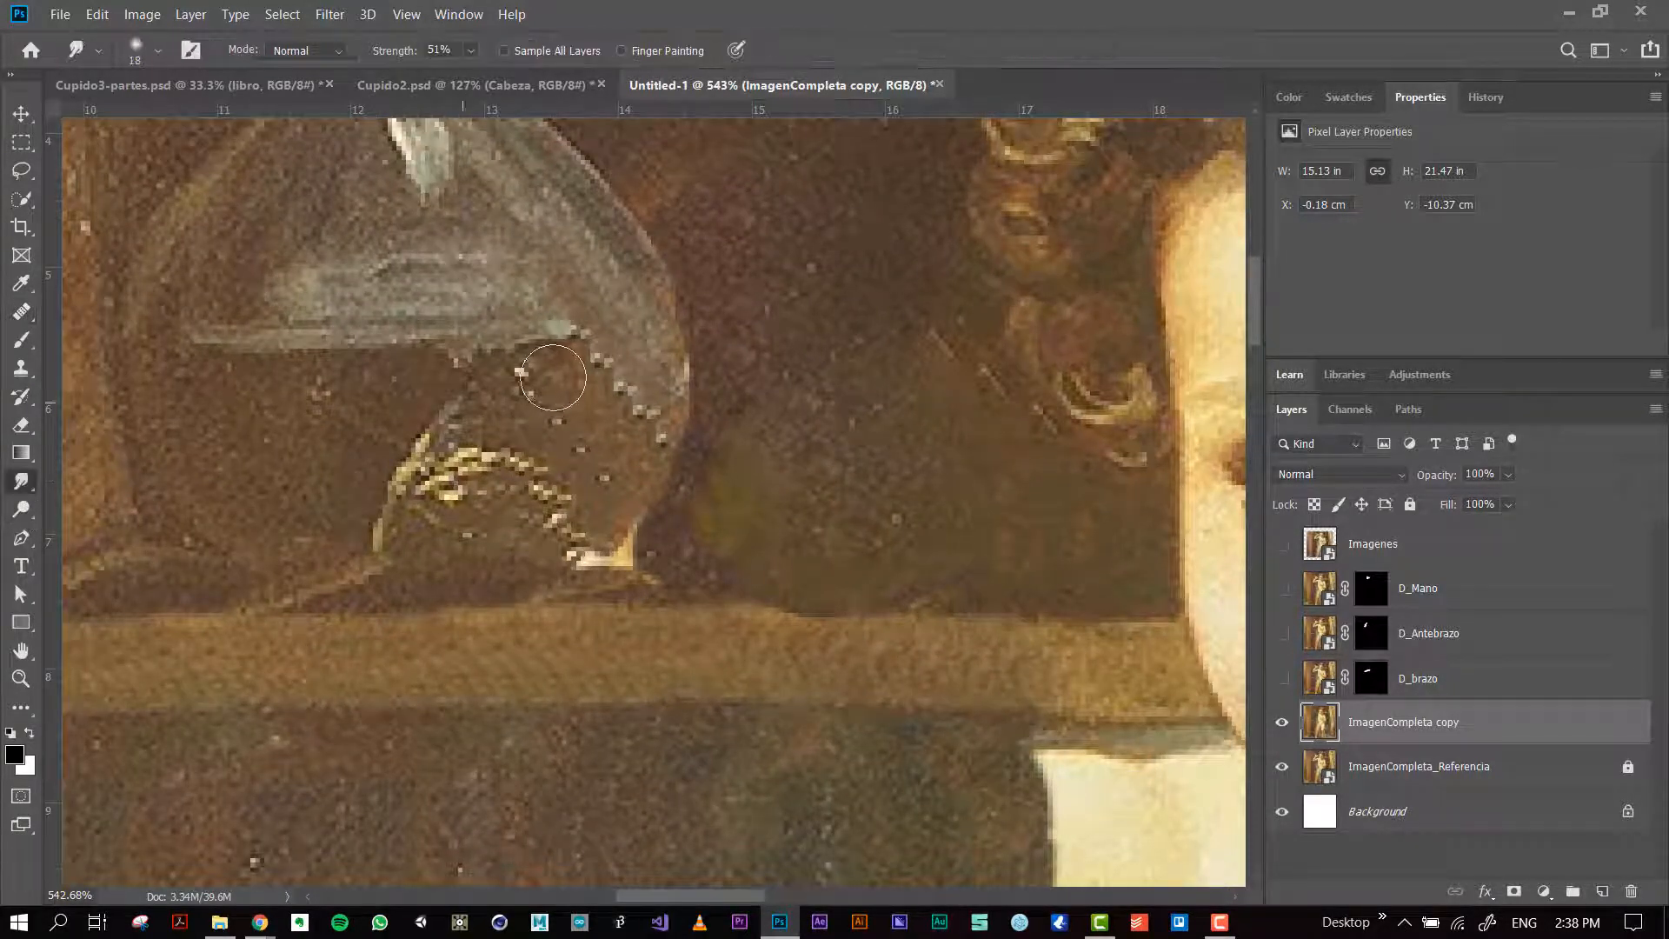
mouse_move(589, 375)
mouse_down()
mouse_move(601, 384)
mouse_move(574, 352)
mouse_move(601, 396)
mouse_up()
scroll(600, 396, down, 3)
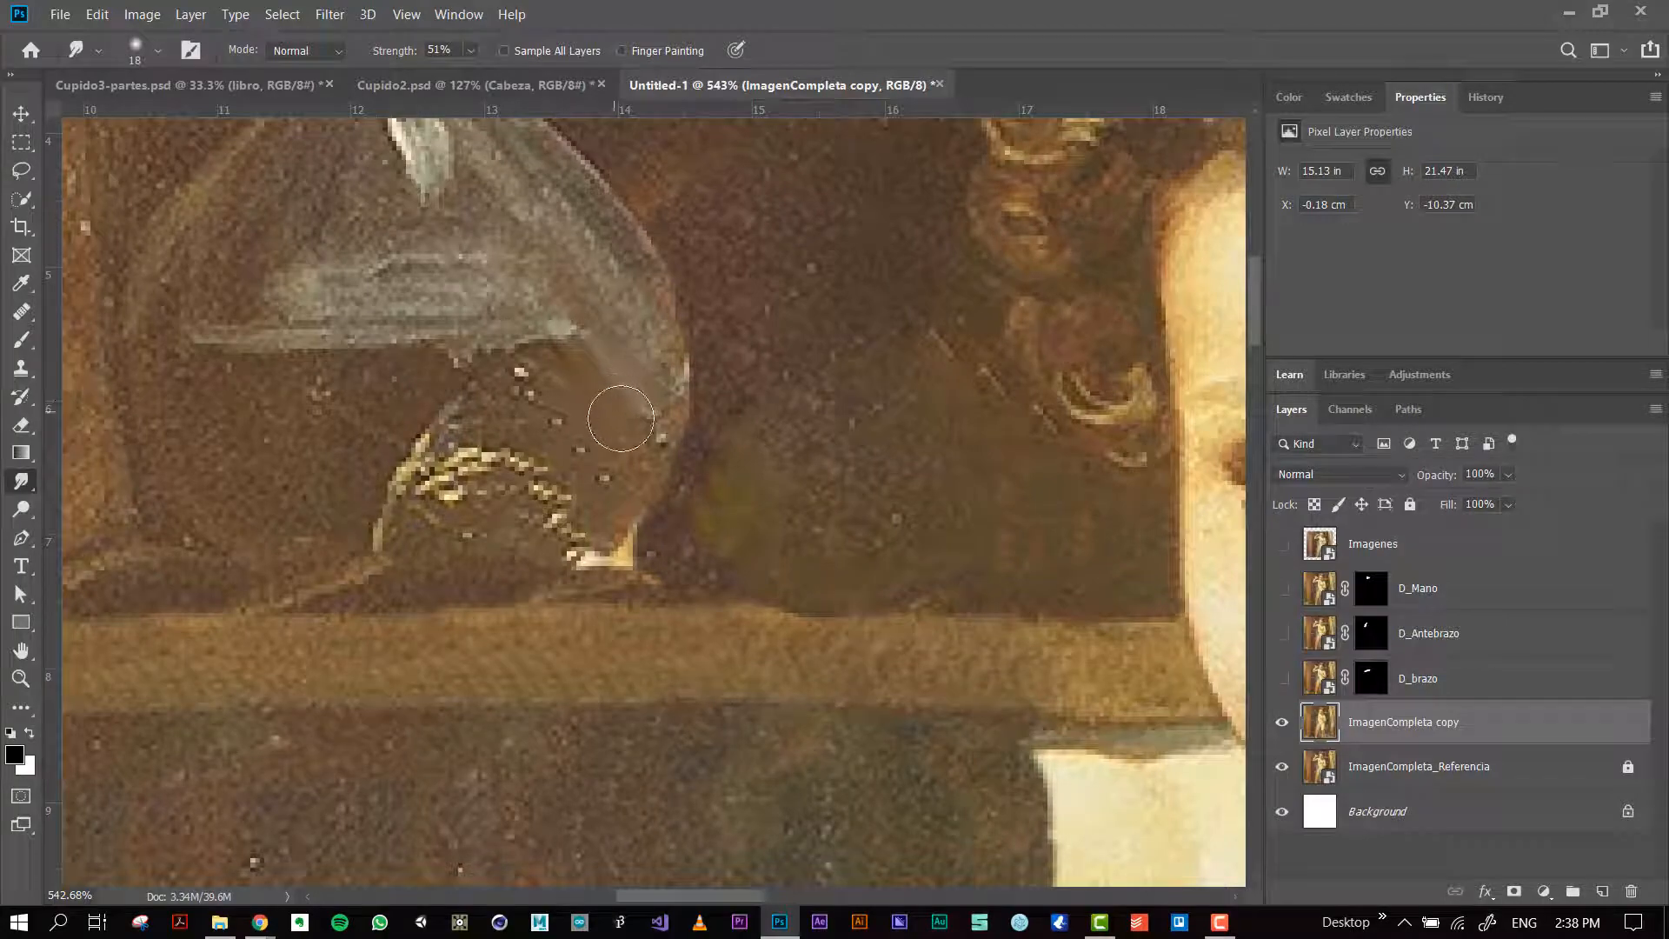
scroll(700, 389, down, 4)
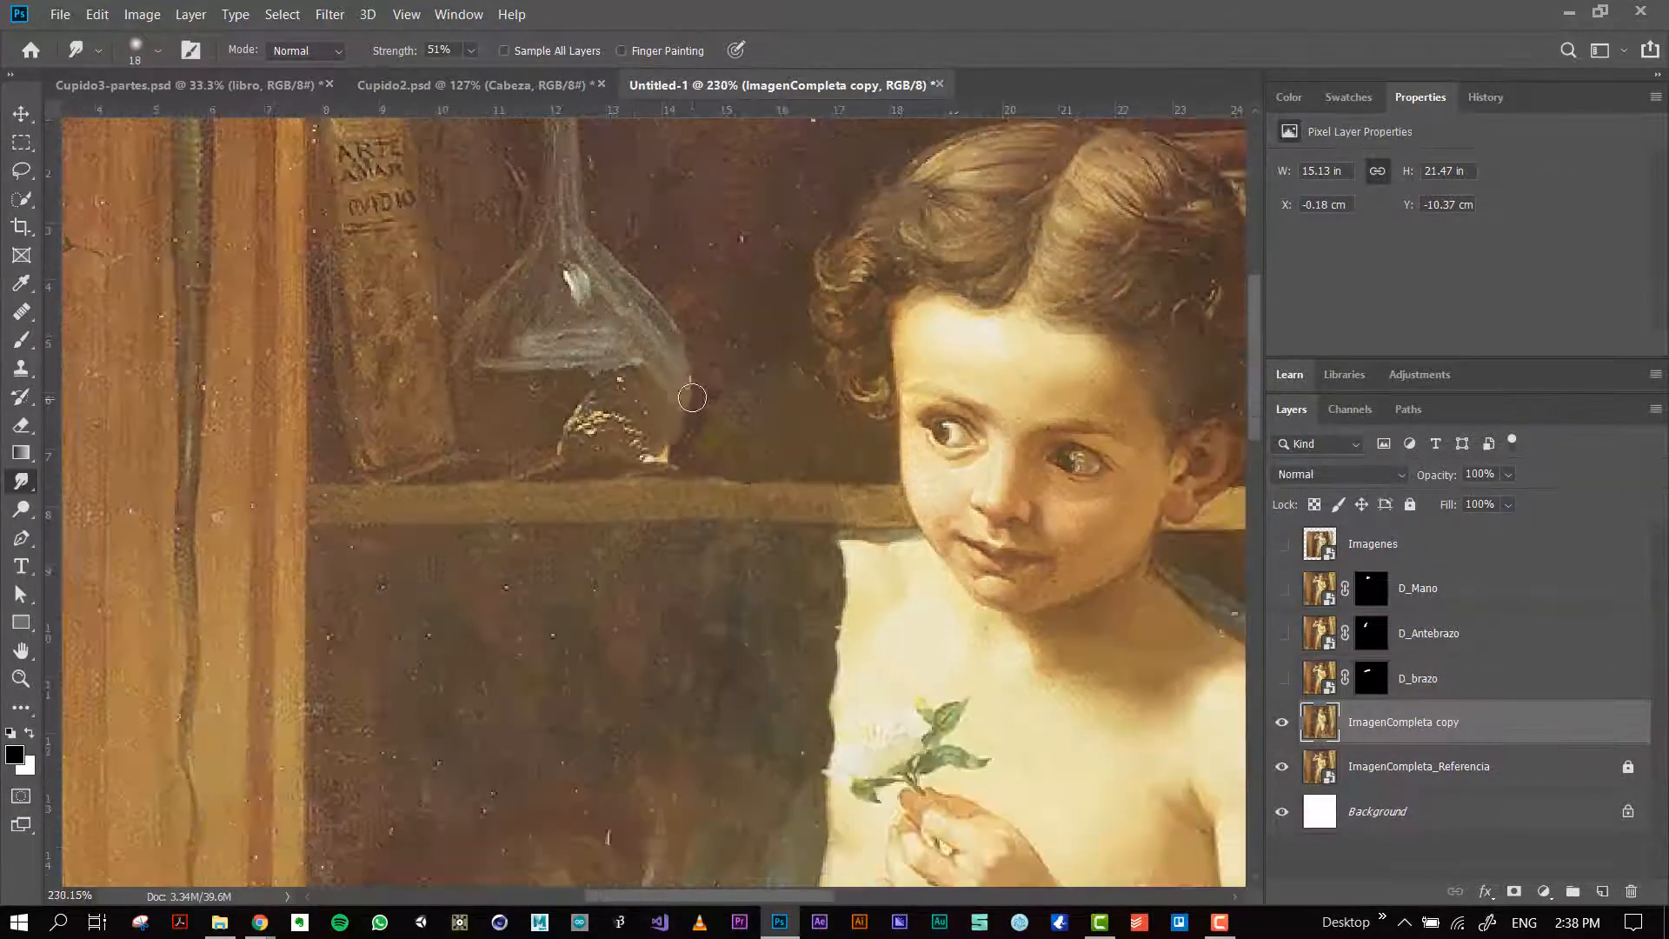
scroll(692, 398, up, 3)
scroll(690, 398, up, 5)
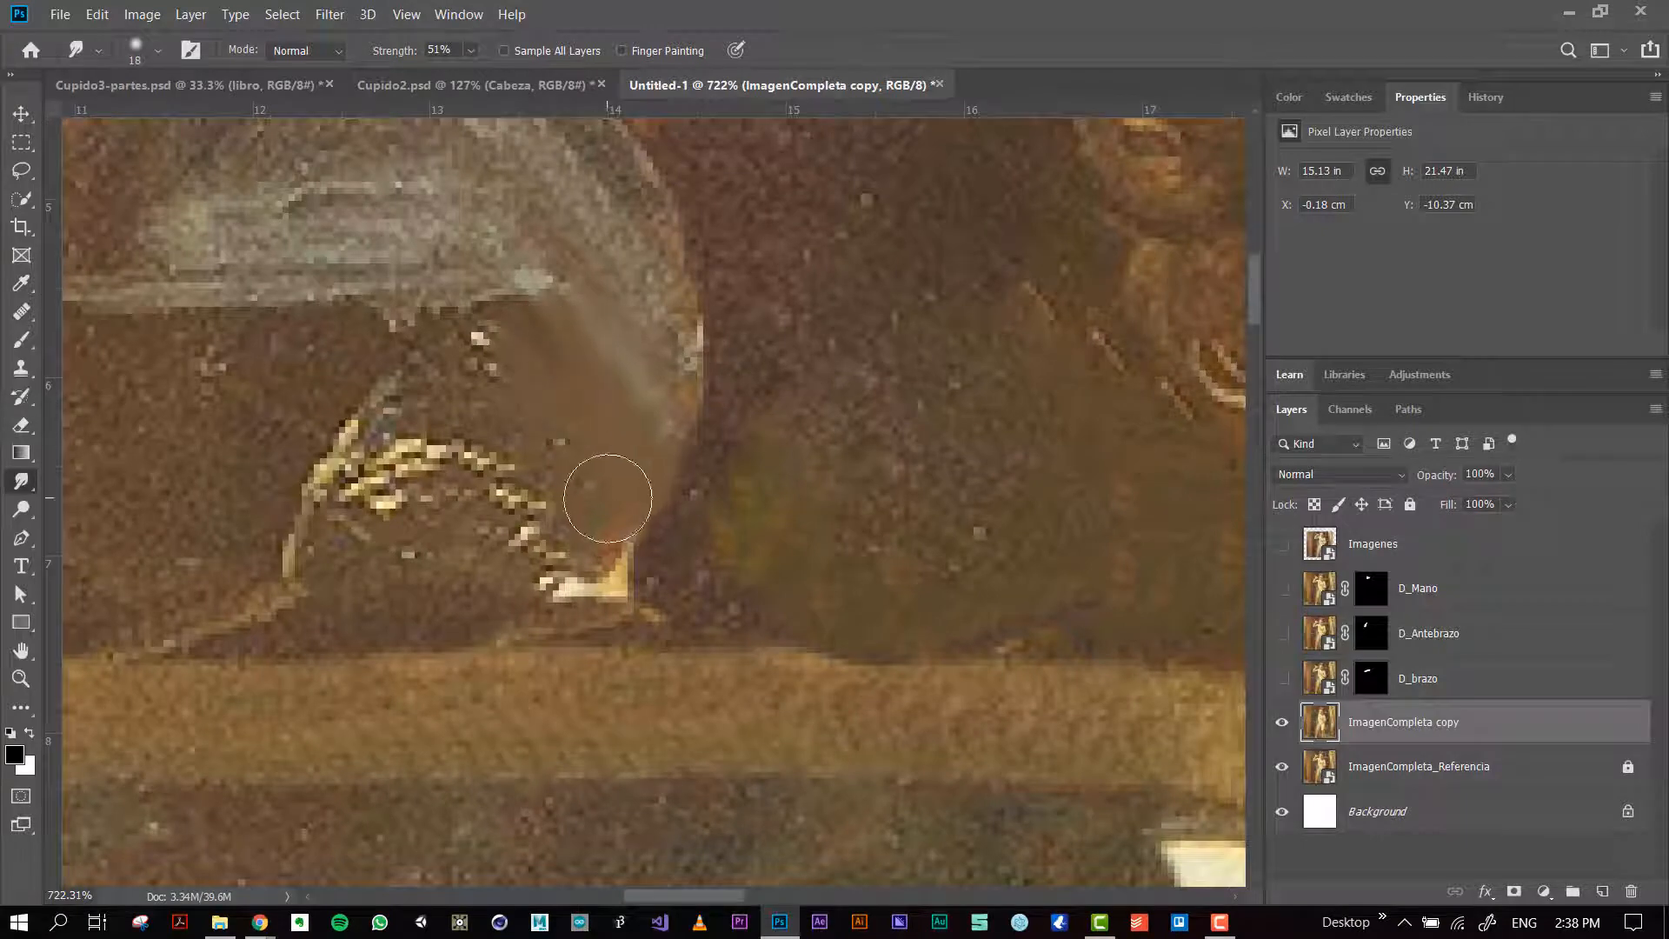
Step: Examine the retouched background around the flask, the shelf and the boy's torso at several magnifications
scroll(653, 452, down, 5)
scroll(654, 452, down, 2)
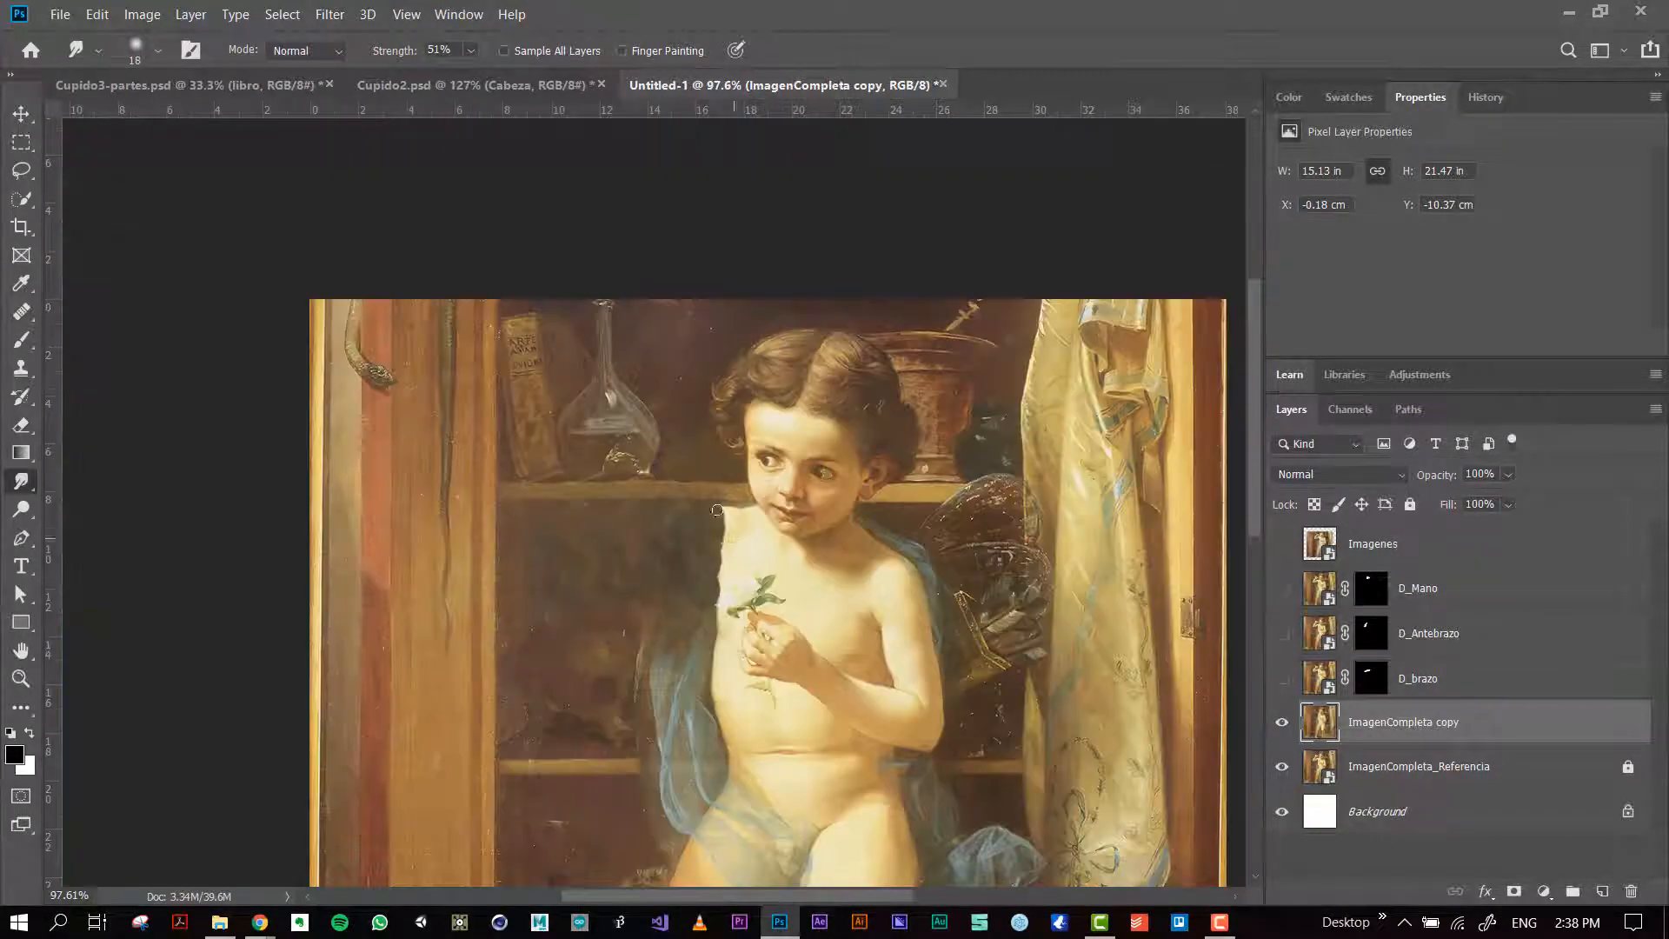
scroll(699, 449, up, 8)
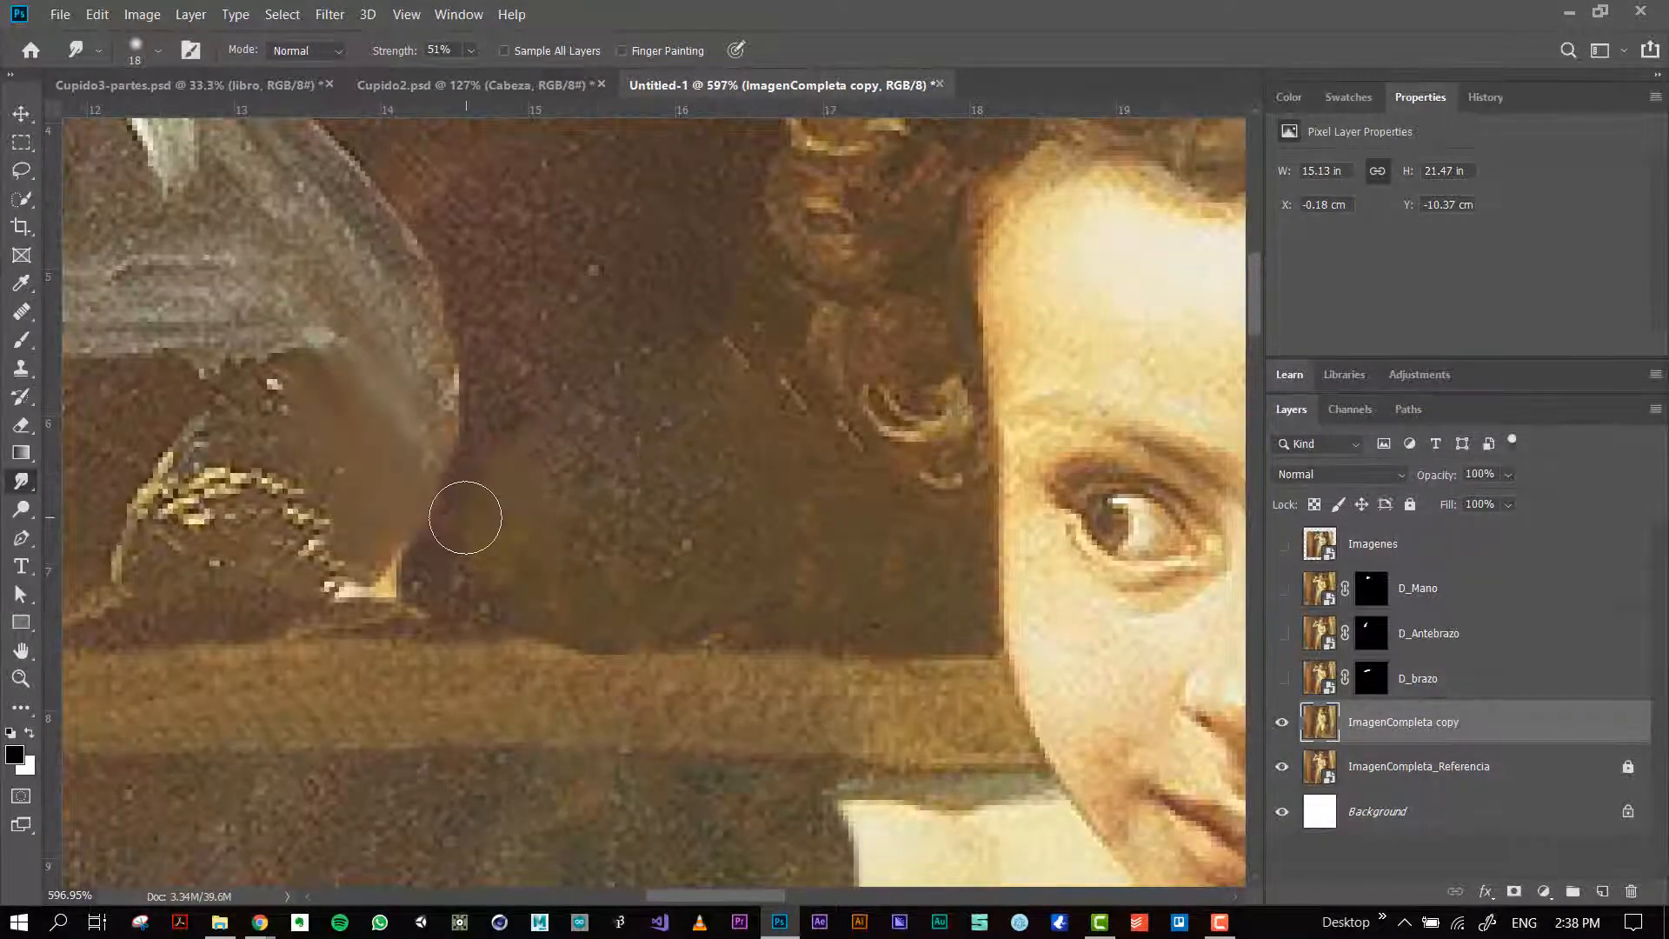
scroll(765, 517, down, 6)
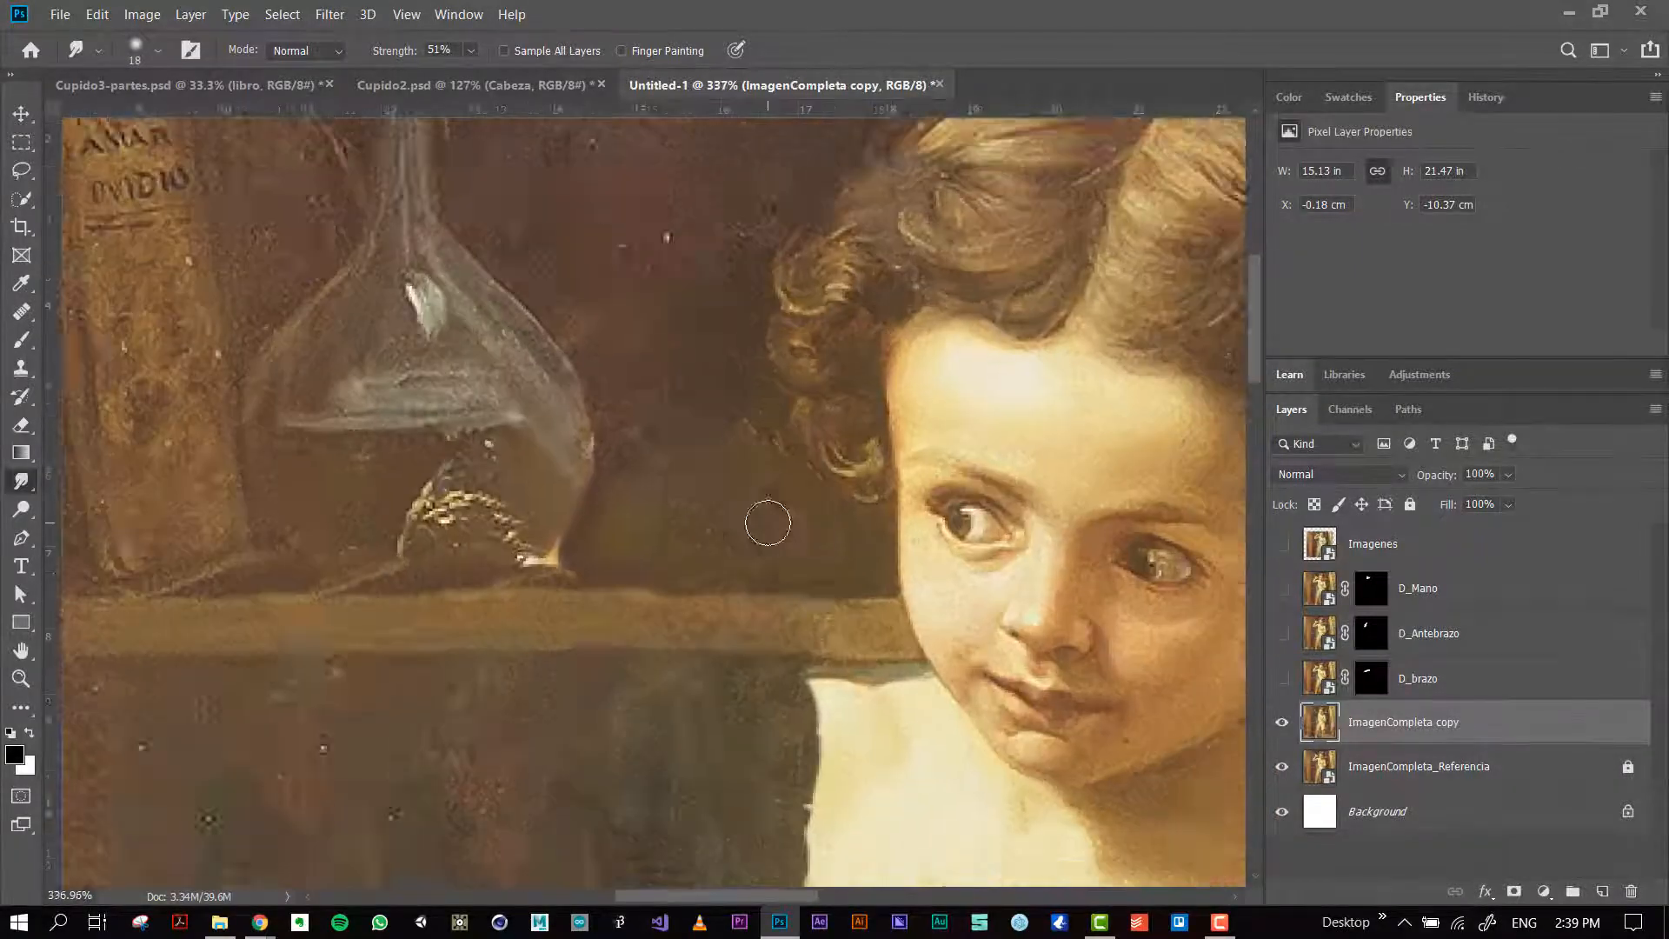
scroll(769, 524, down, 3)
scroll(776, 515, up, 6)
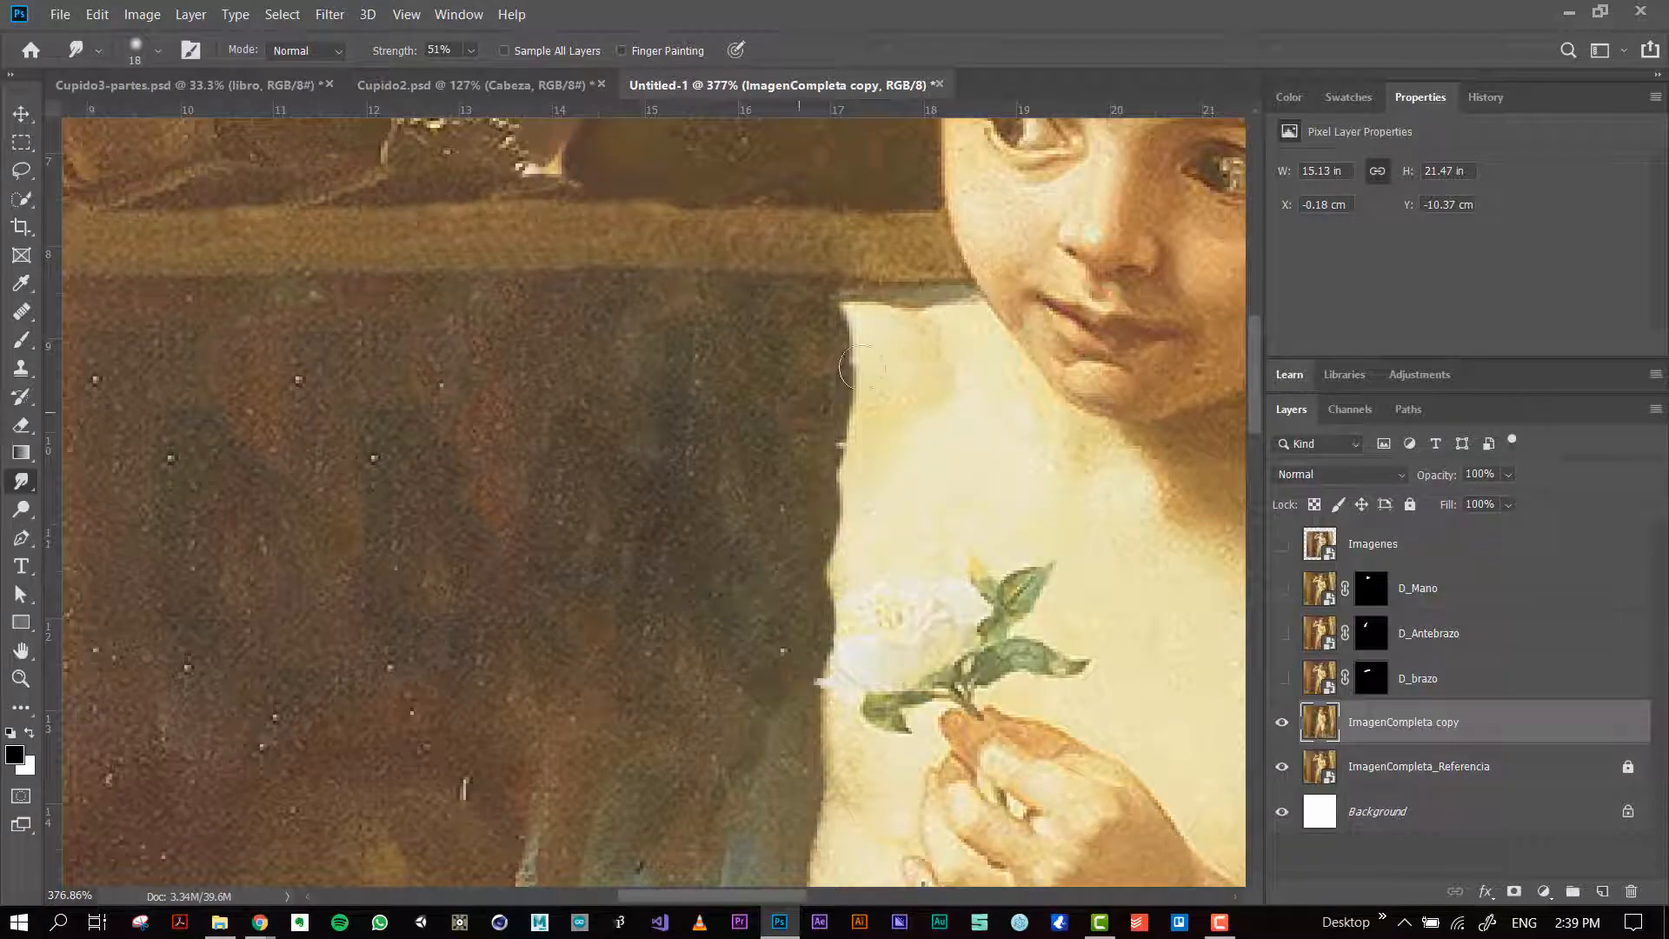
scroll(749, 342, down, 2)
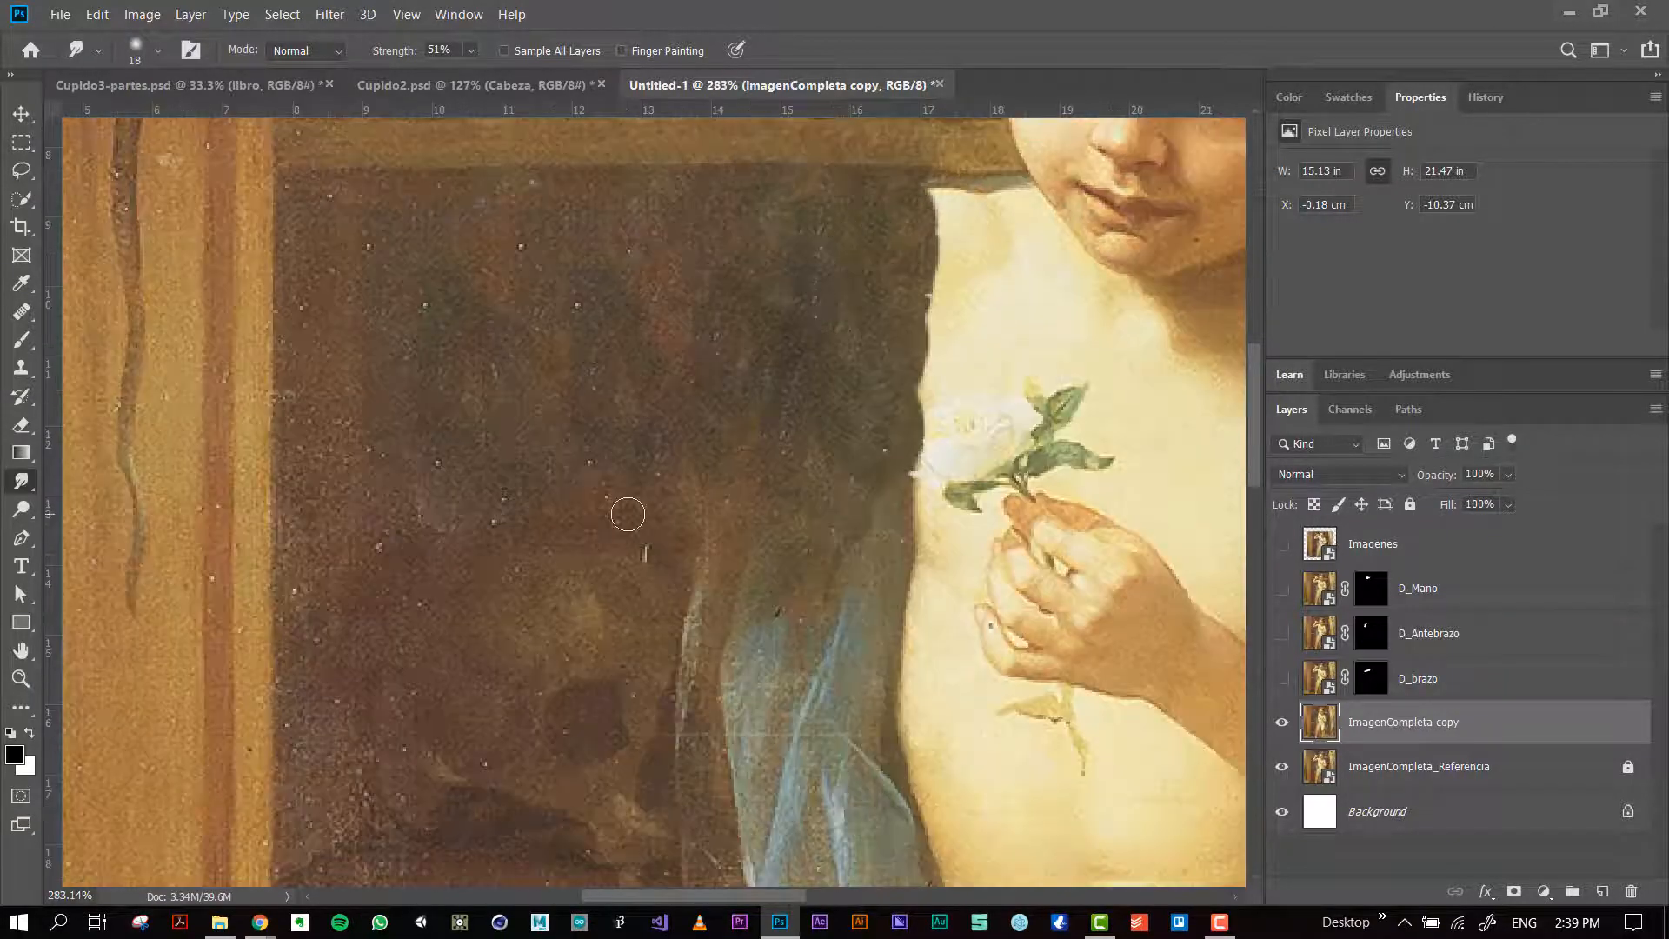
scroll(630, 494, down, 5)
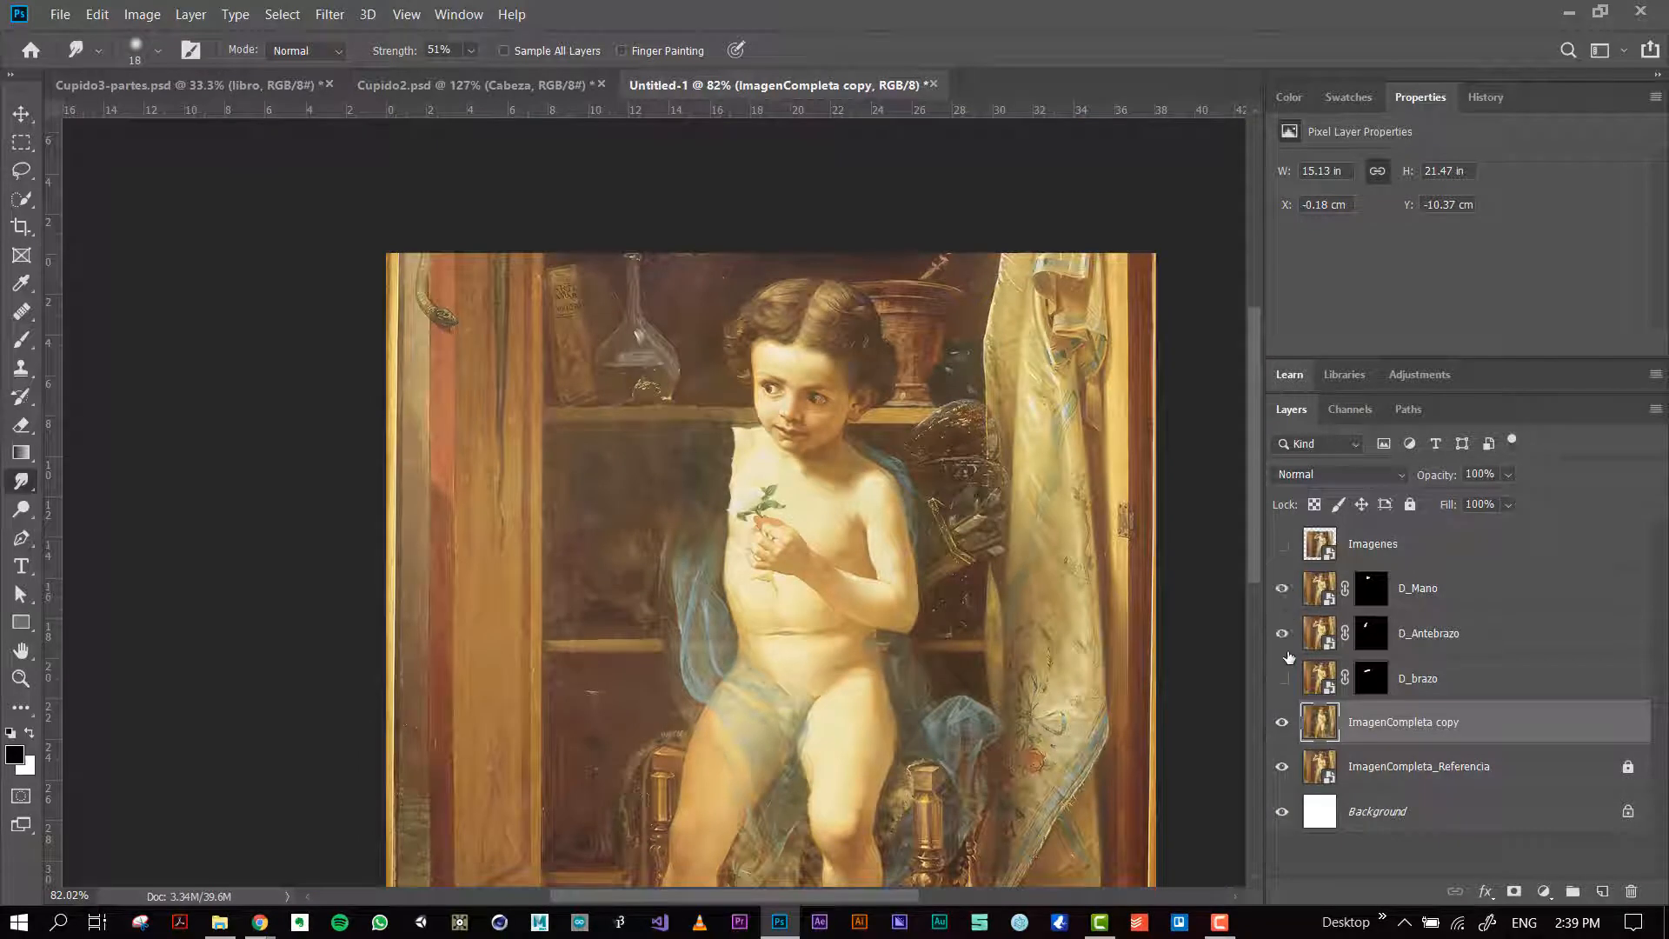
Step: Show the D_Mano, D_Antebrazo and D_brazo layers and try rotating them together around the shoulder, undoing the rotation
click(1283, 678)
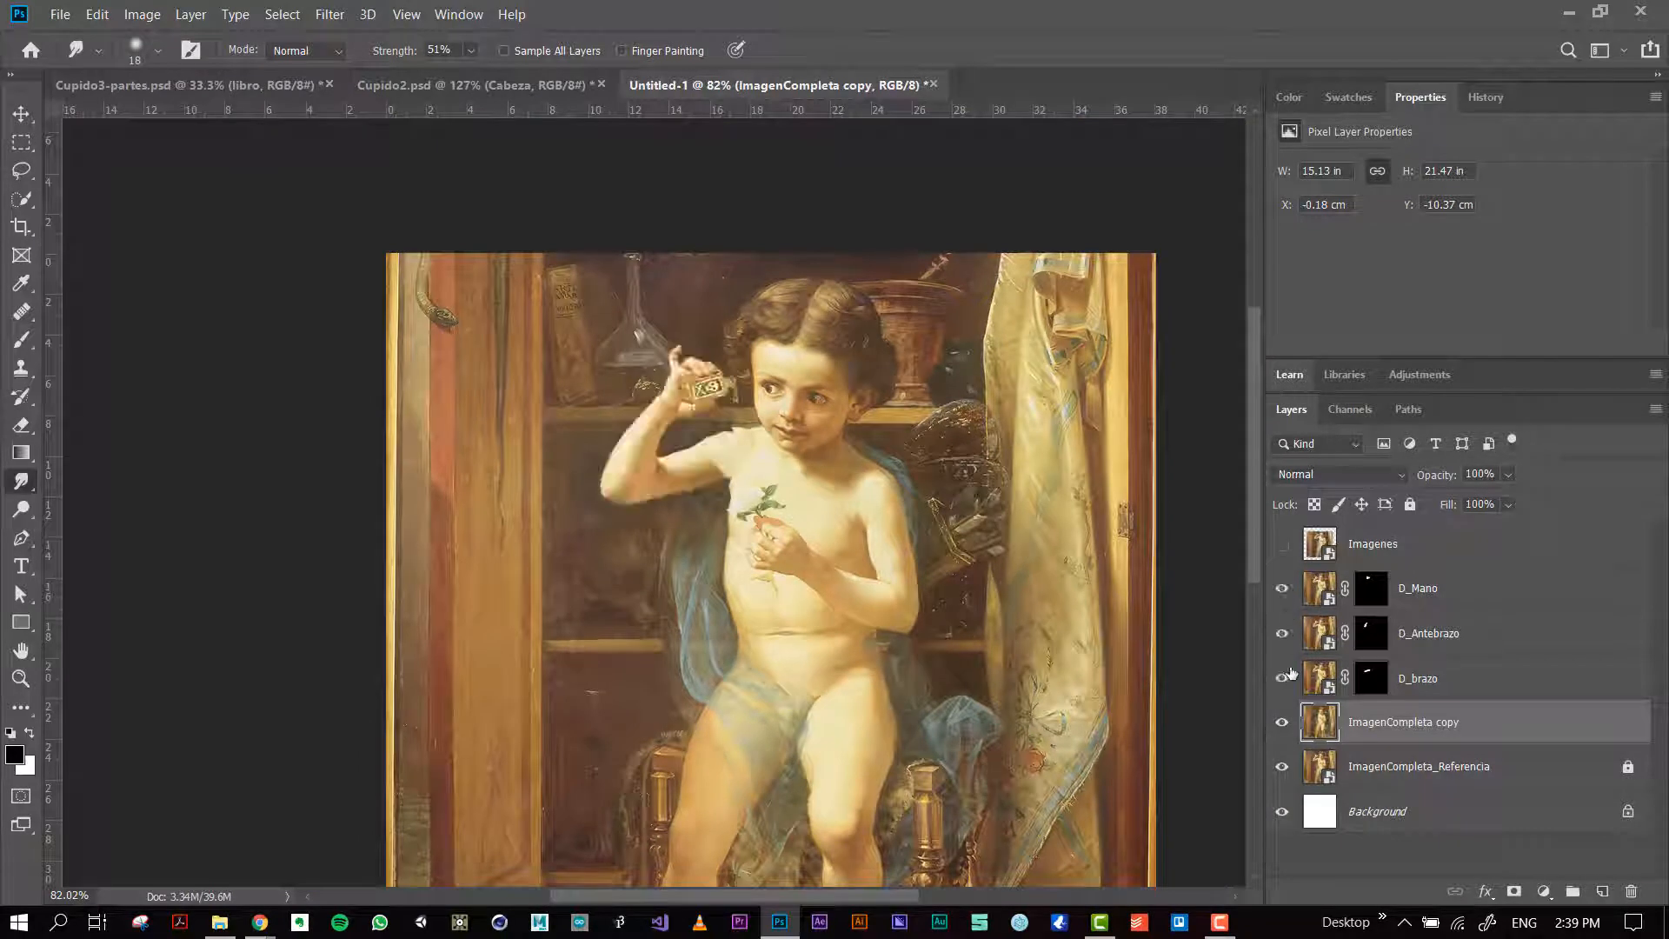
click(1435, 600)
shift+click(1417, 680)
key(ctrl+t)
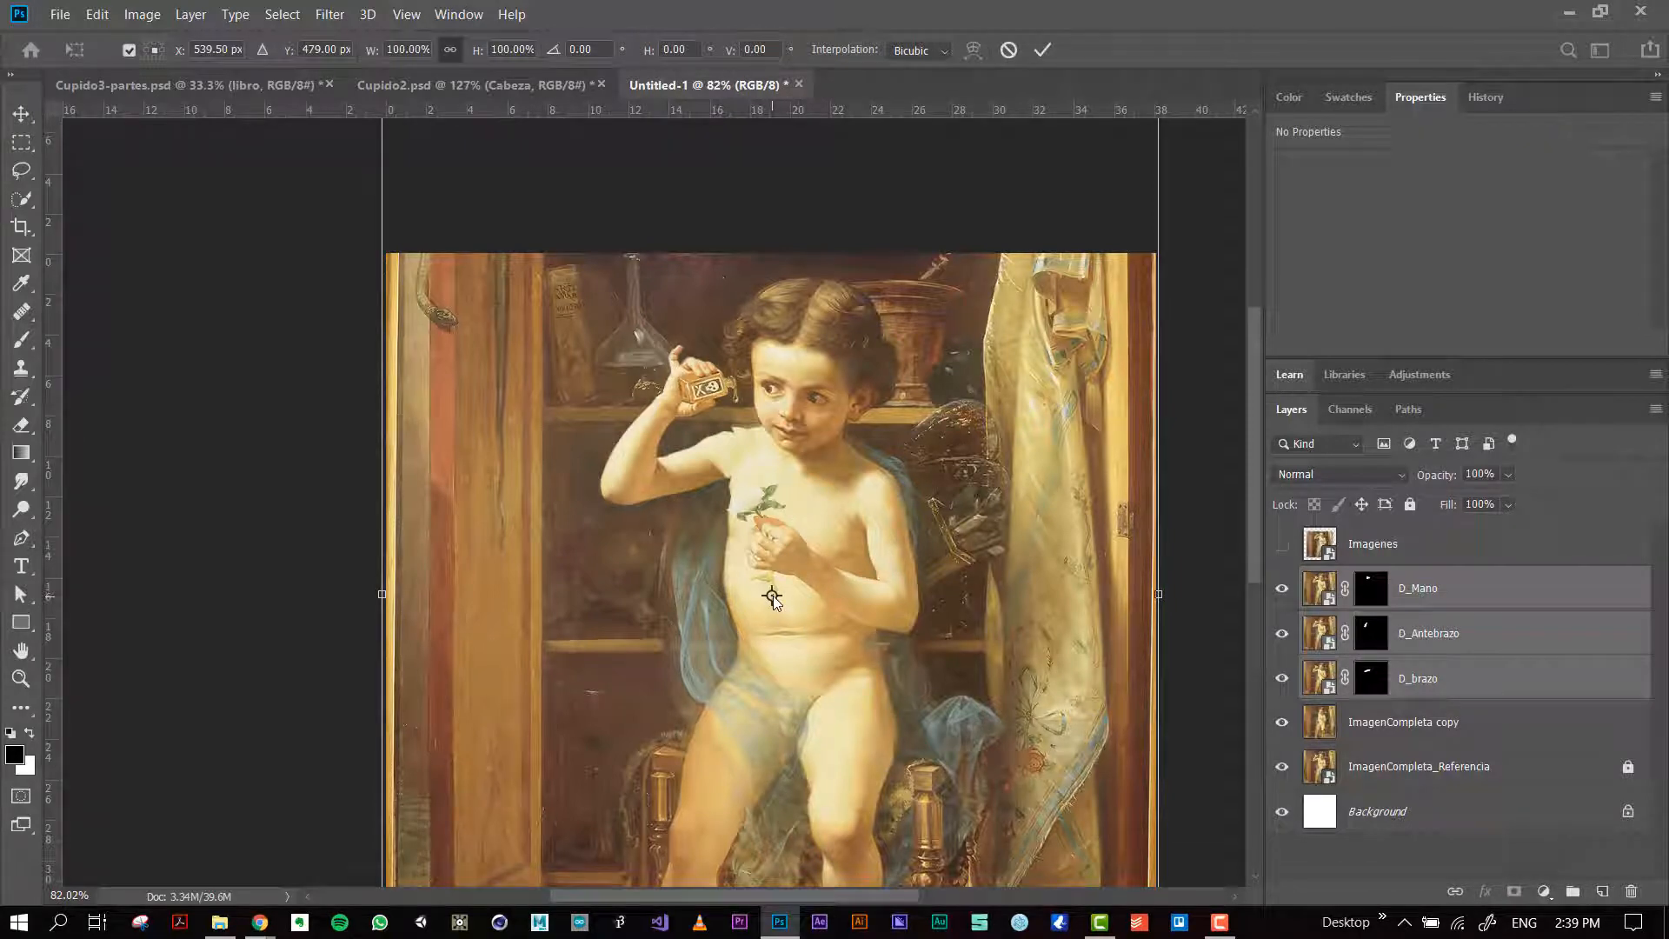
drag(772, 598, 724, 461)
key(ctrl+0)
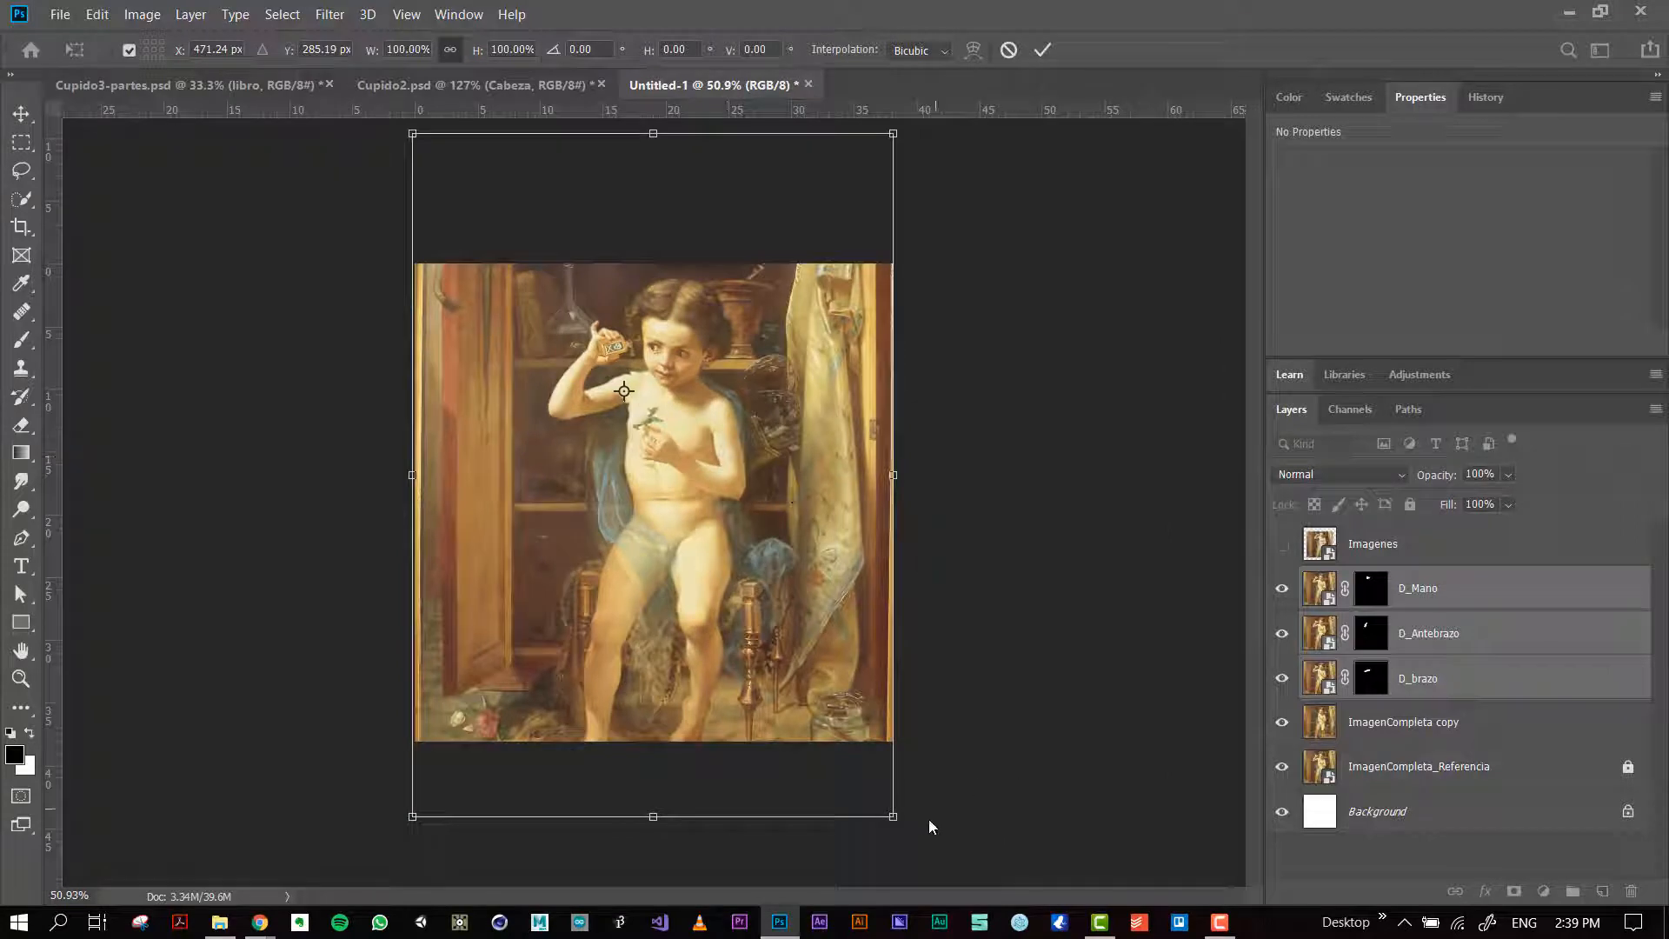
drag(918, 821, 1048, 709)
key(ctrl+z)
Step: Nudge the three arm layers together so the upper arm lines up with the shoulder
scroll(639, 388, up, 5)
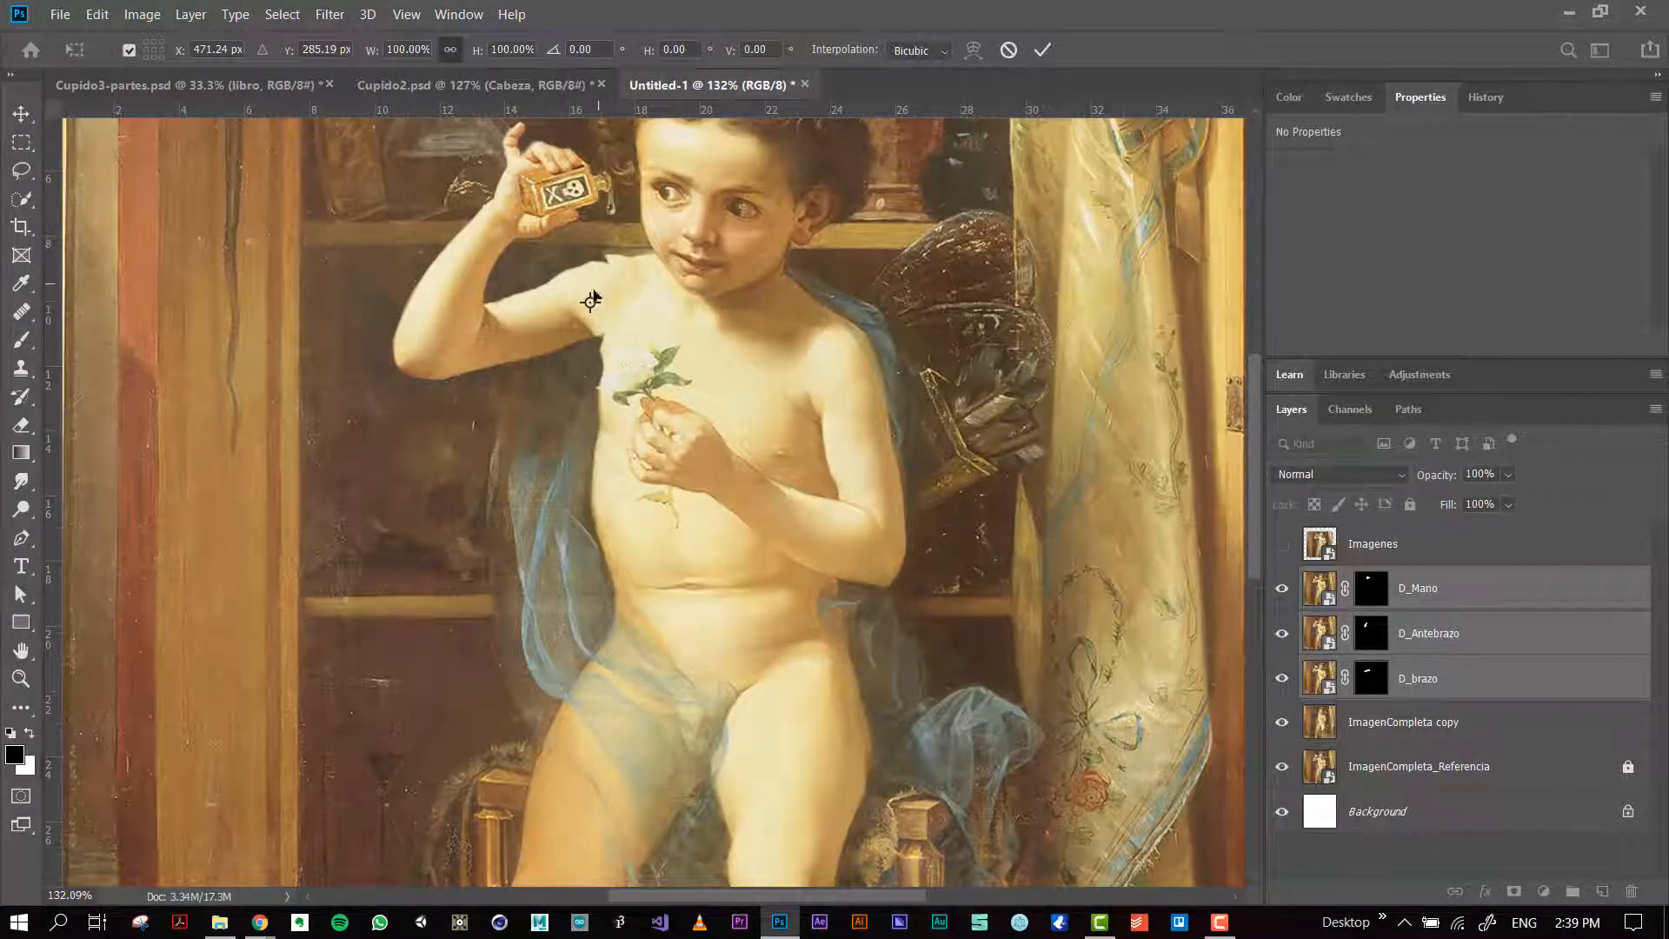
drag(594, 296, 609, 298)
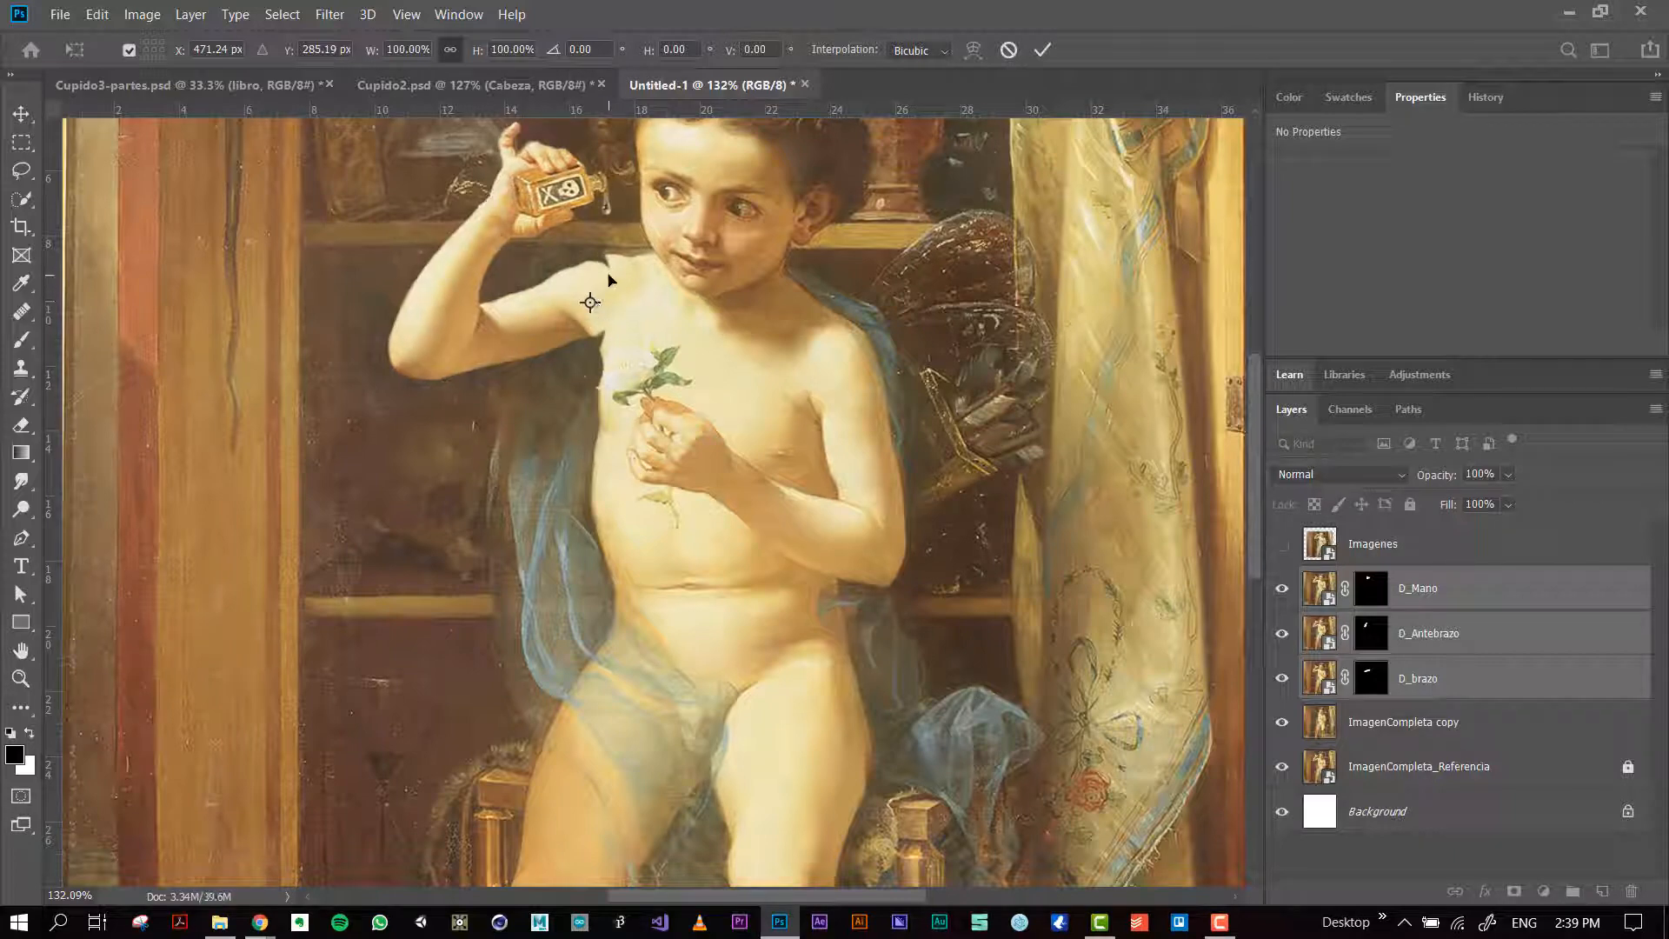
key(Return)
scroll(602, 300, up, 2)
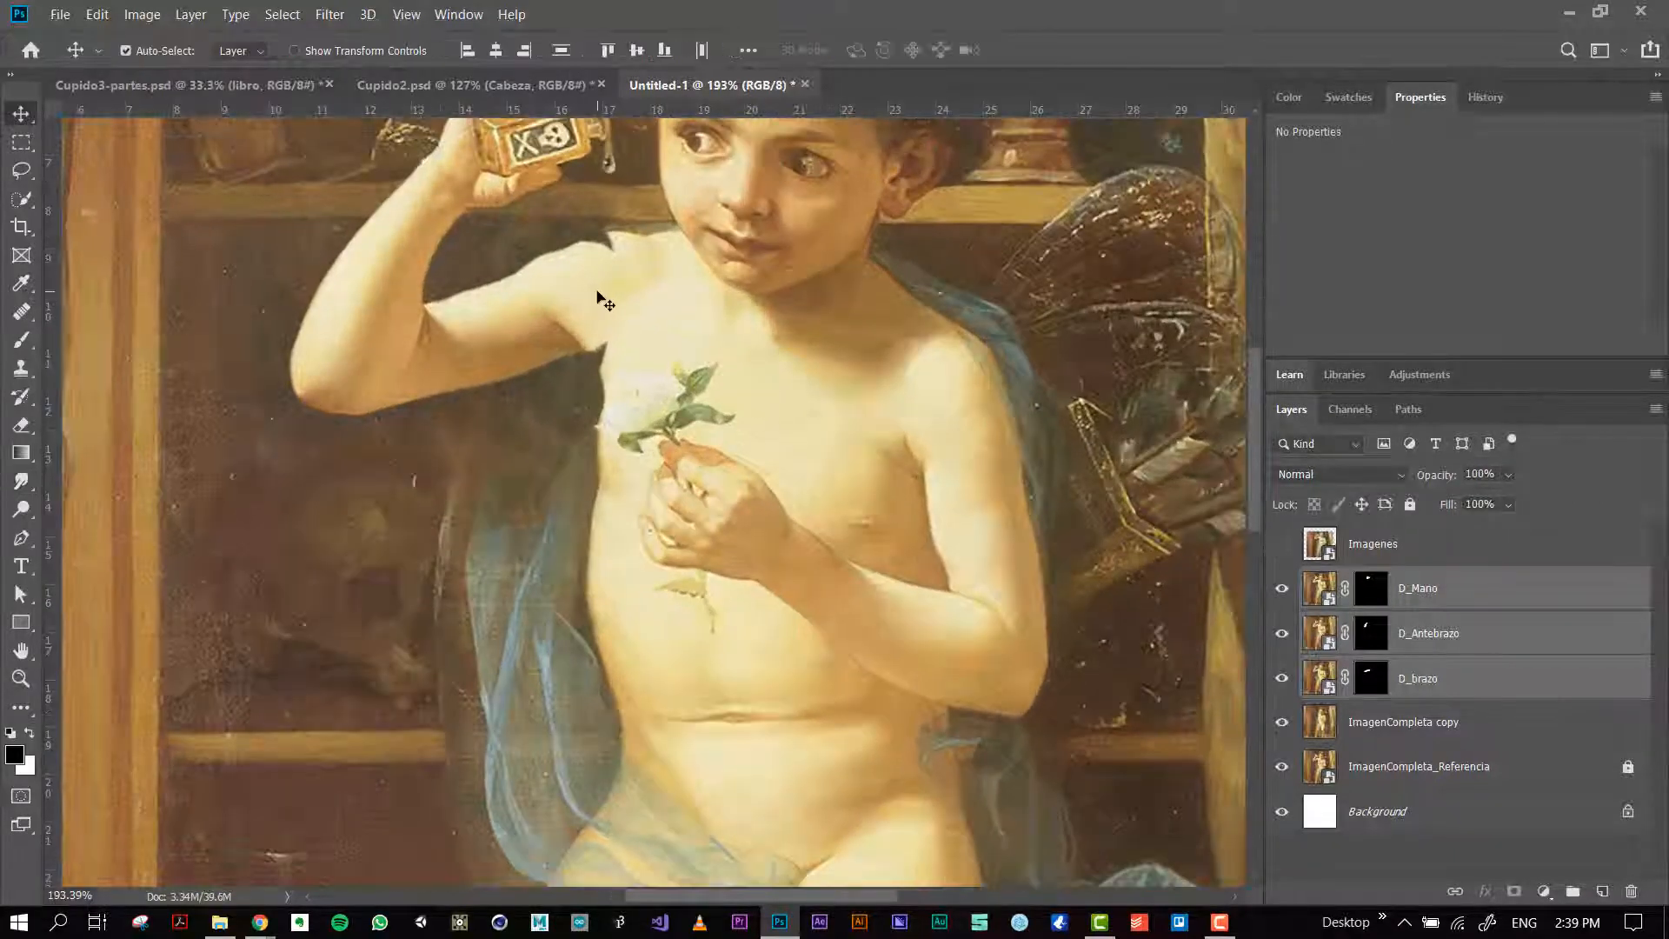
mouse_move(605, 302)
mouse_down()
mouse_move(603, 278)
mouse_move(632, 283)
mouse_up()
Step: Test the raised arm's rotation by transforming the three arm layers with the pivot placed at the shoulder
key(ctrl+0)
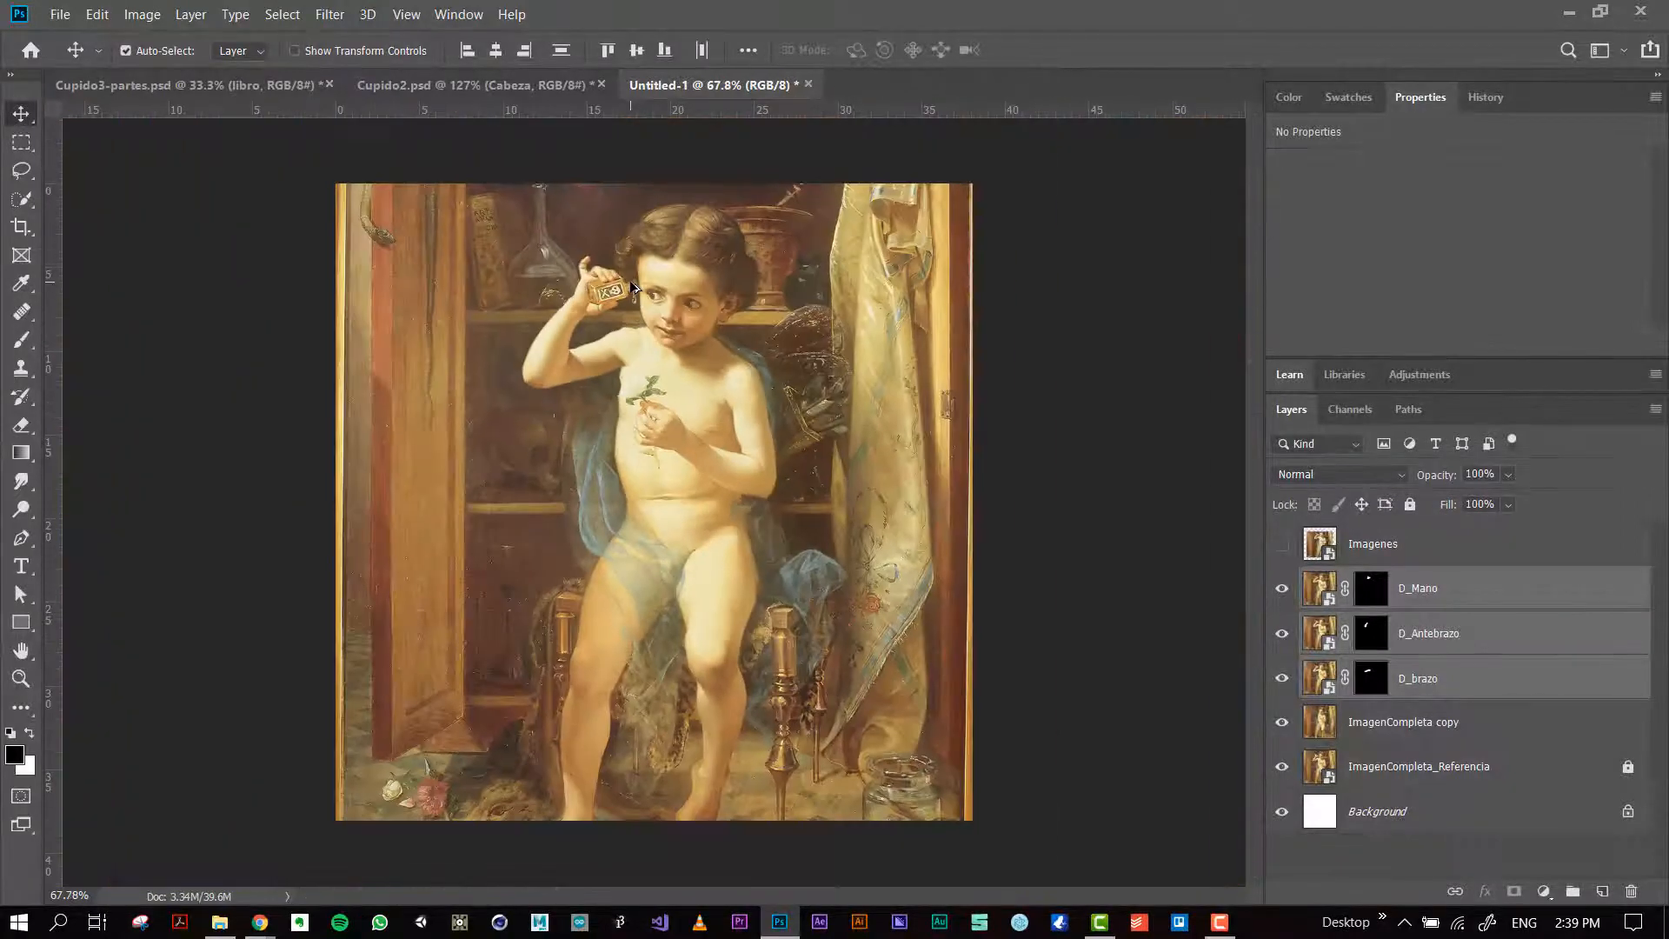
key(ctrl+t)
drag(665, 465, 626, 347)
scroll(909, 483, down, 2)
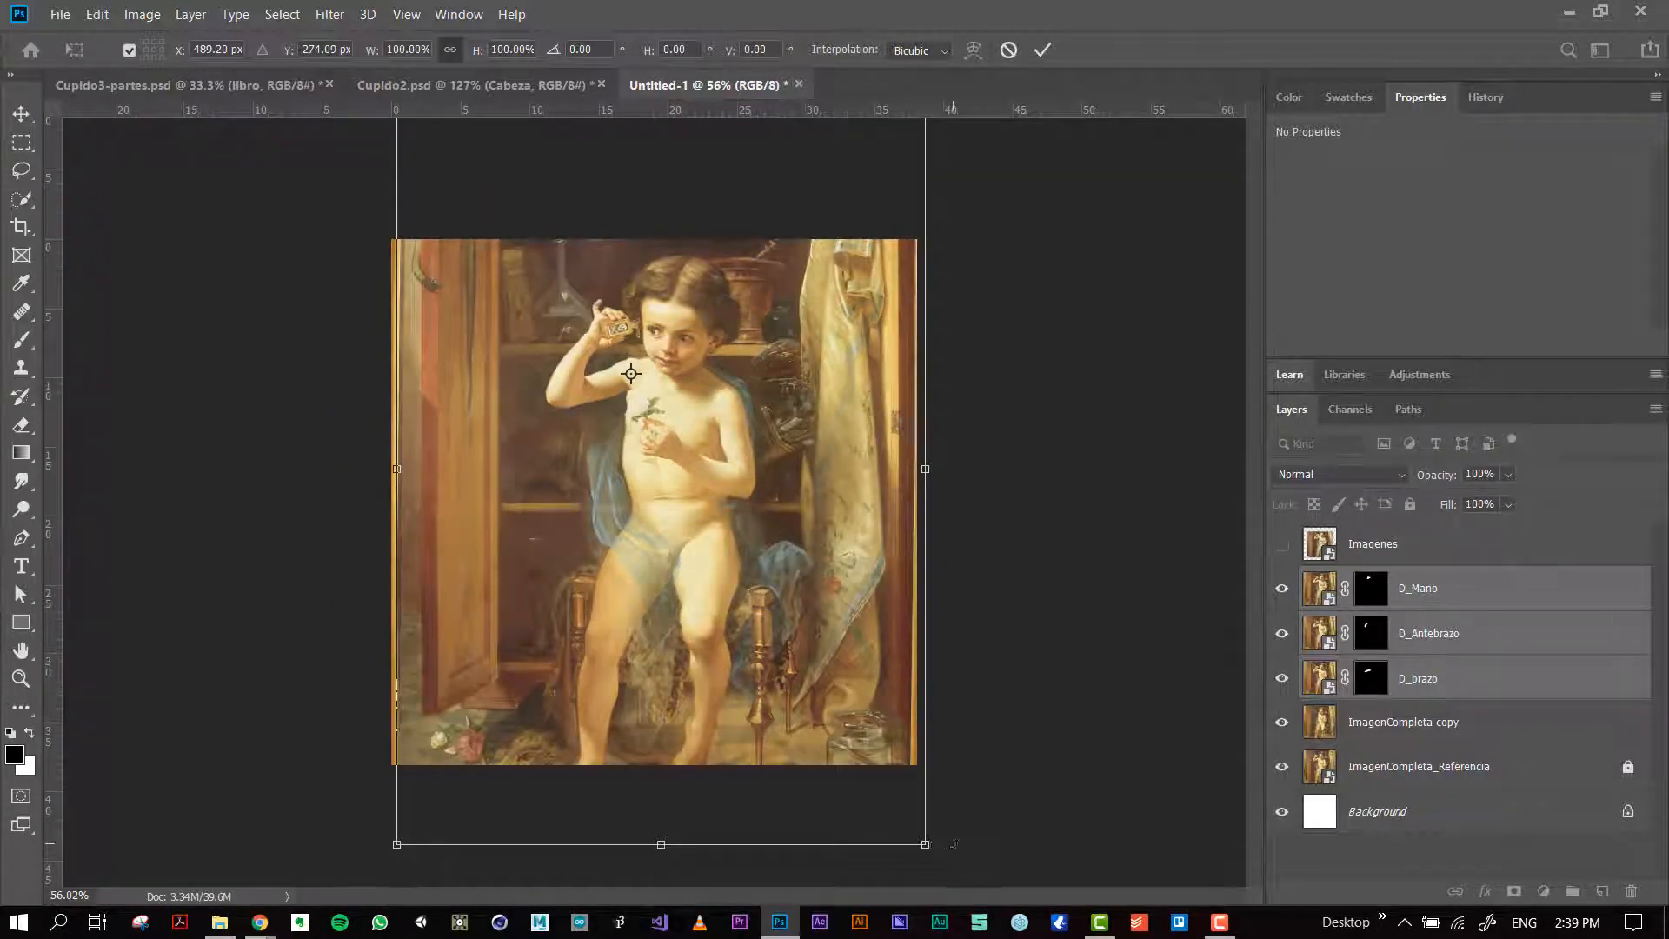
drag(954, 843, 948, 755)
key(Return)
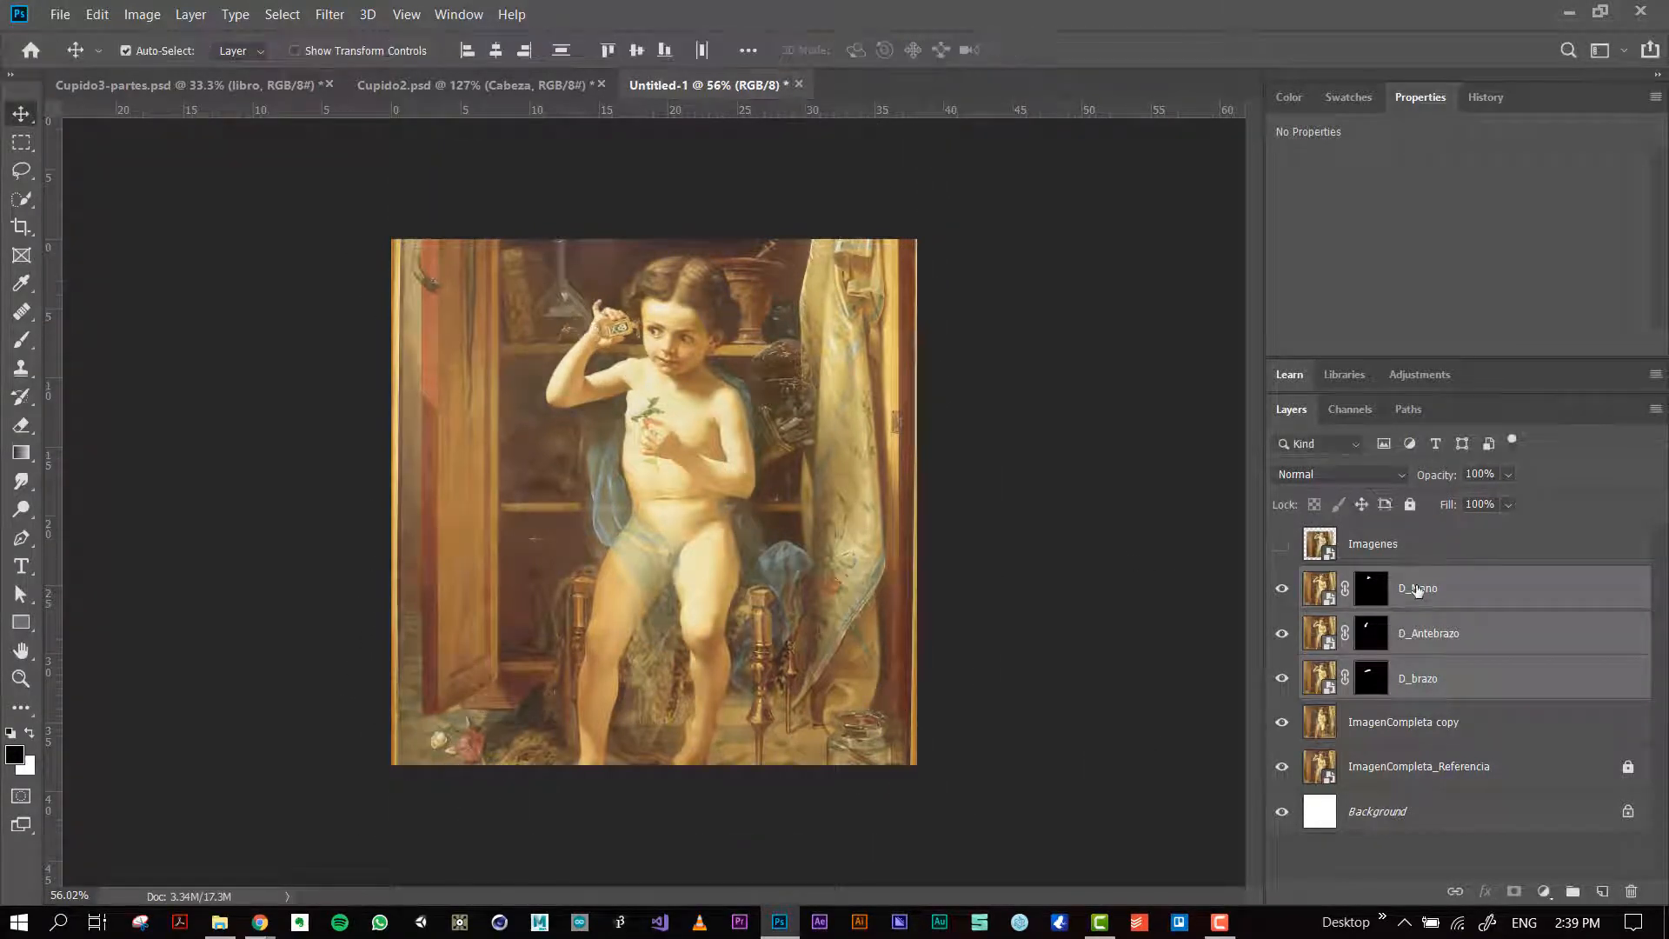
Step: Select the forearm layer D_Antebrazo and hide the hand layer D_Mano
click(1421, 590)
scroll(614, 320, up, 10)
drag(628, 202, 638, 259)
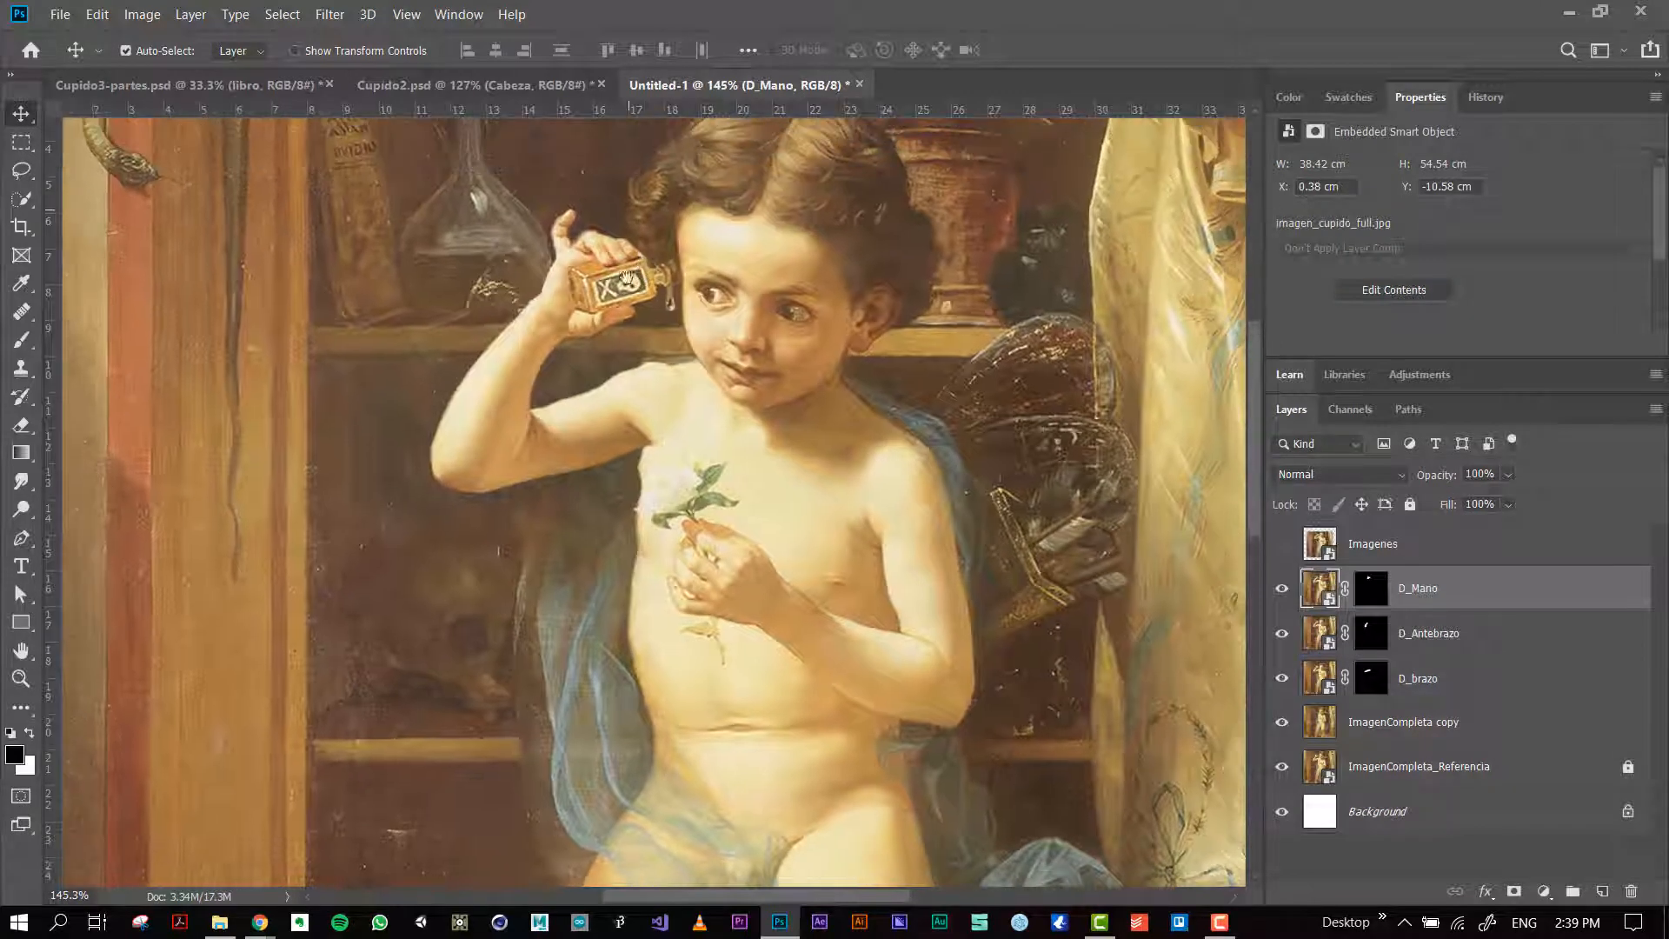
click(524, 329)
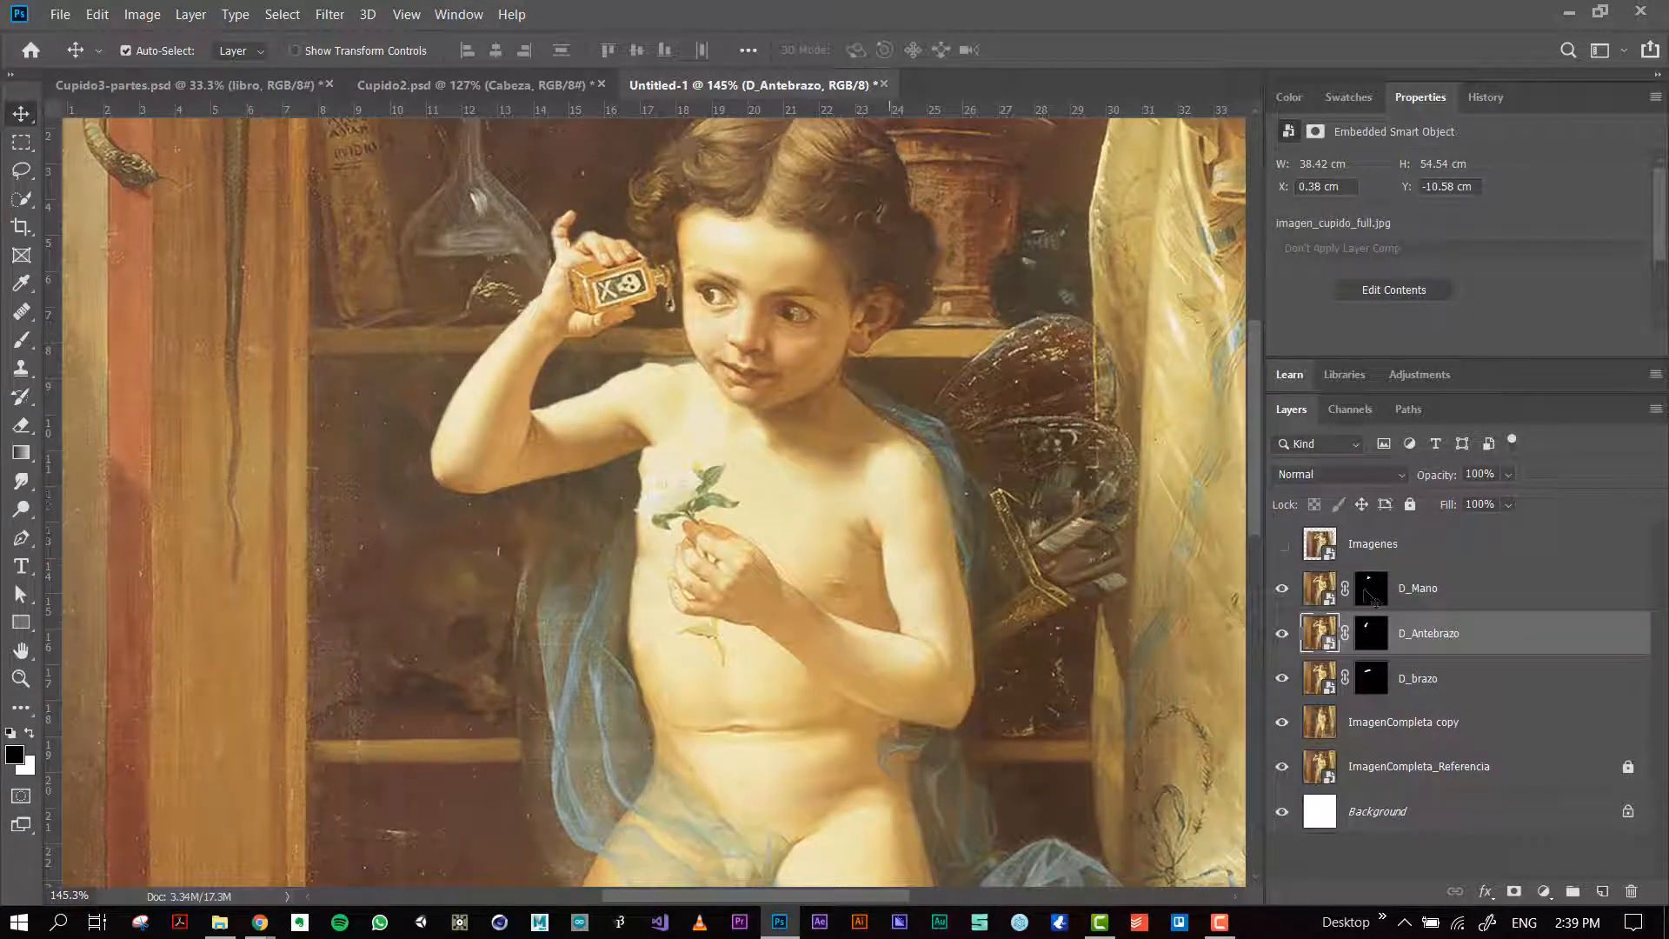
click(1283, 595)
Step: Rasterize the D_Antebrazo smart object and smooth the creases at its wrist end with the Healing Brush
scroll(548, 334, up, 8)
key(s)
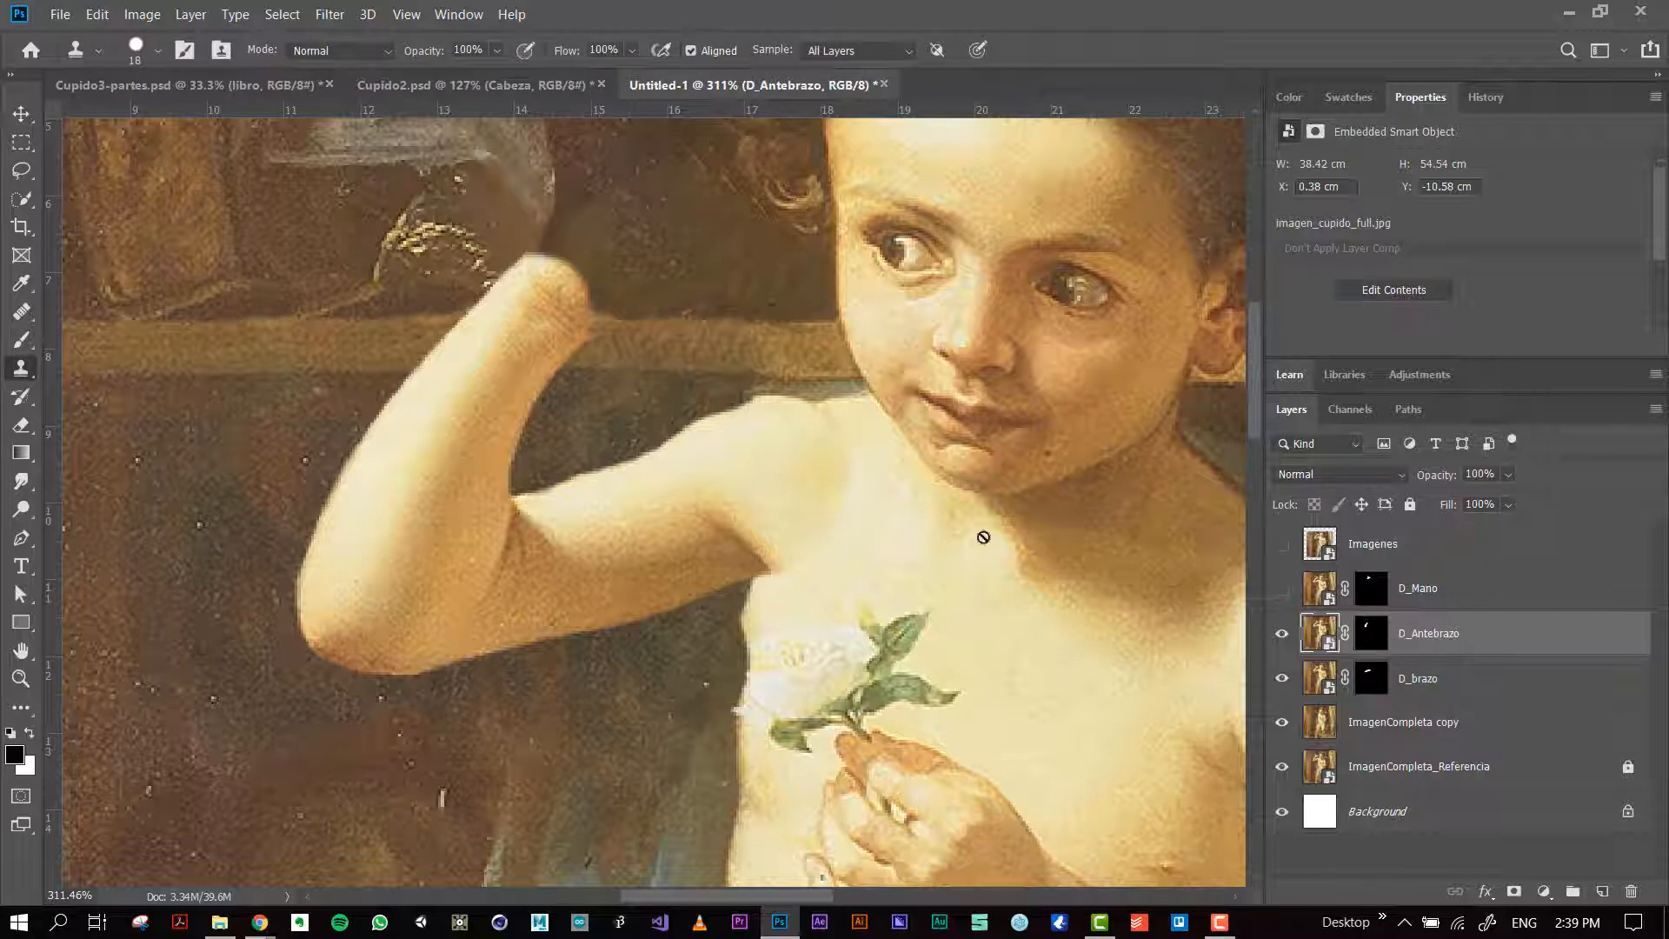
click(19, 310)
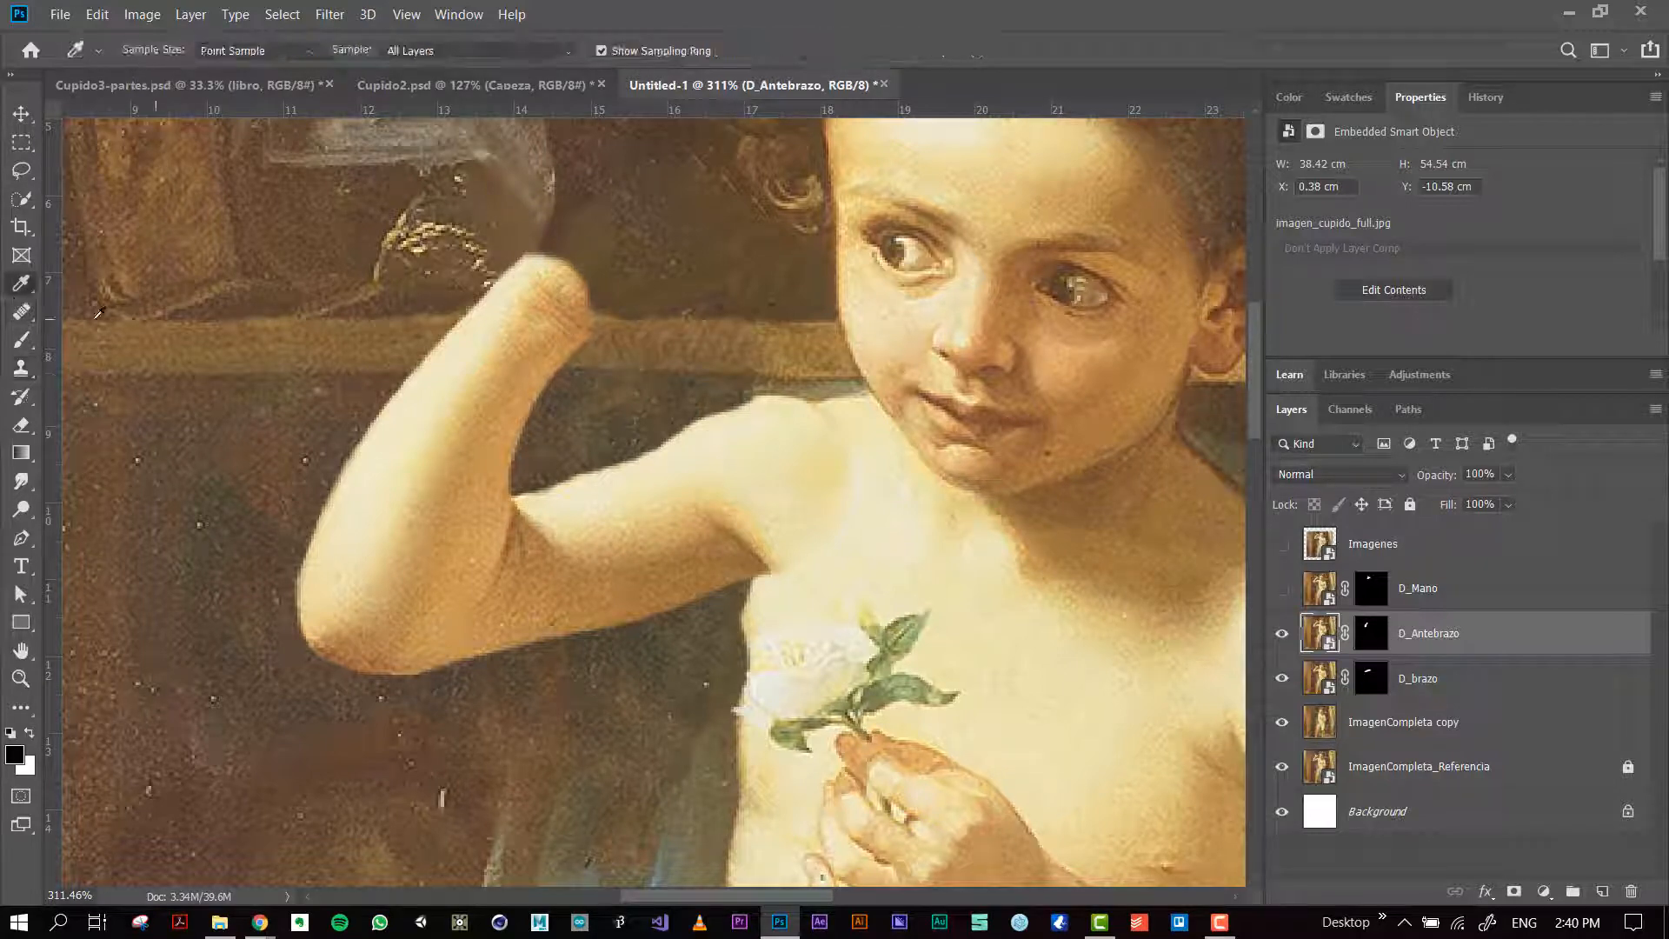
click(530, 305)
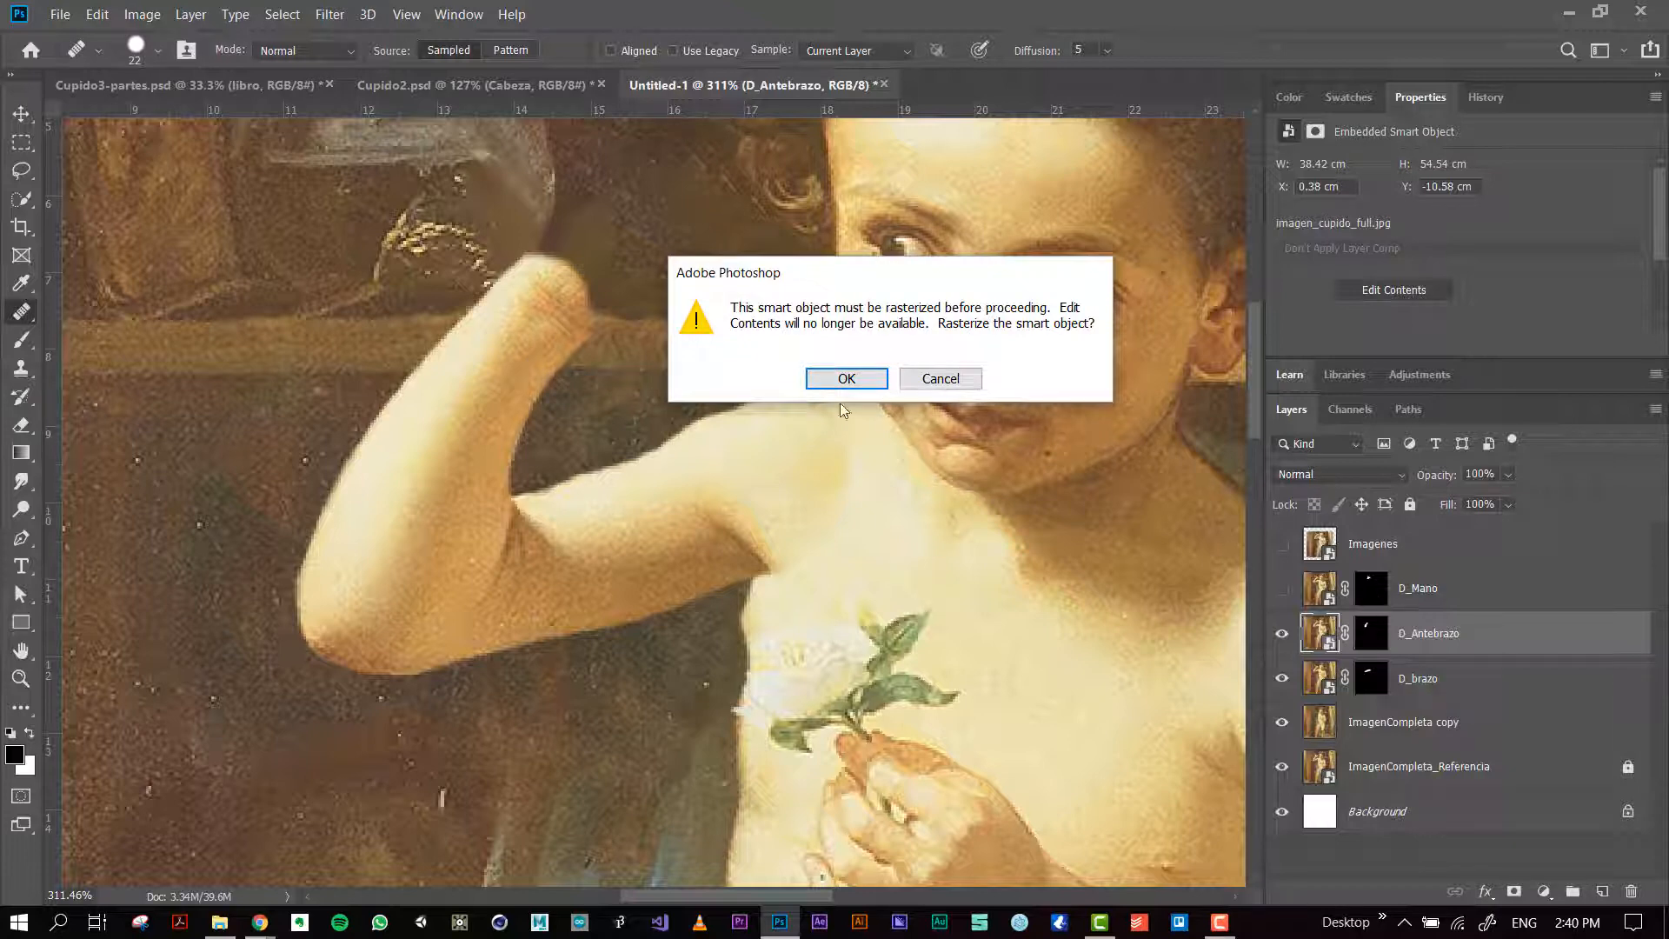
click(845, 379)
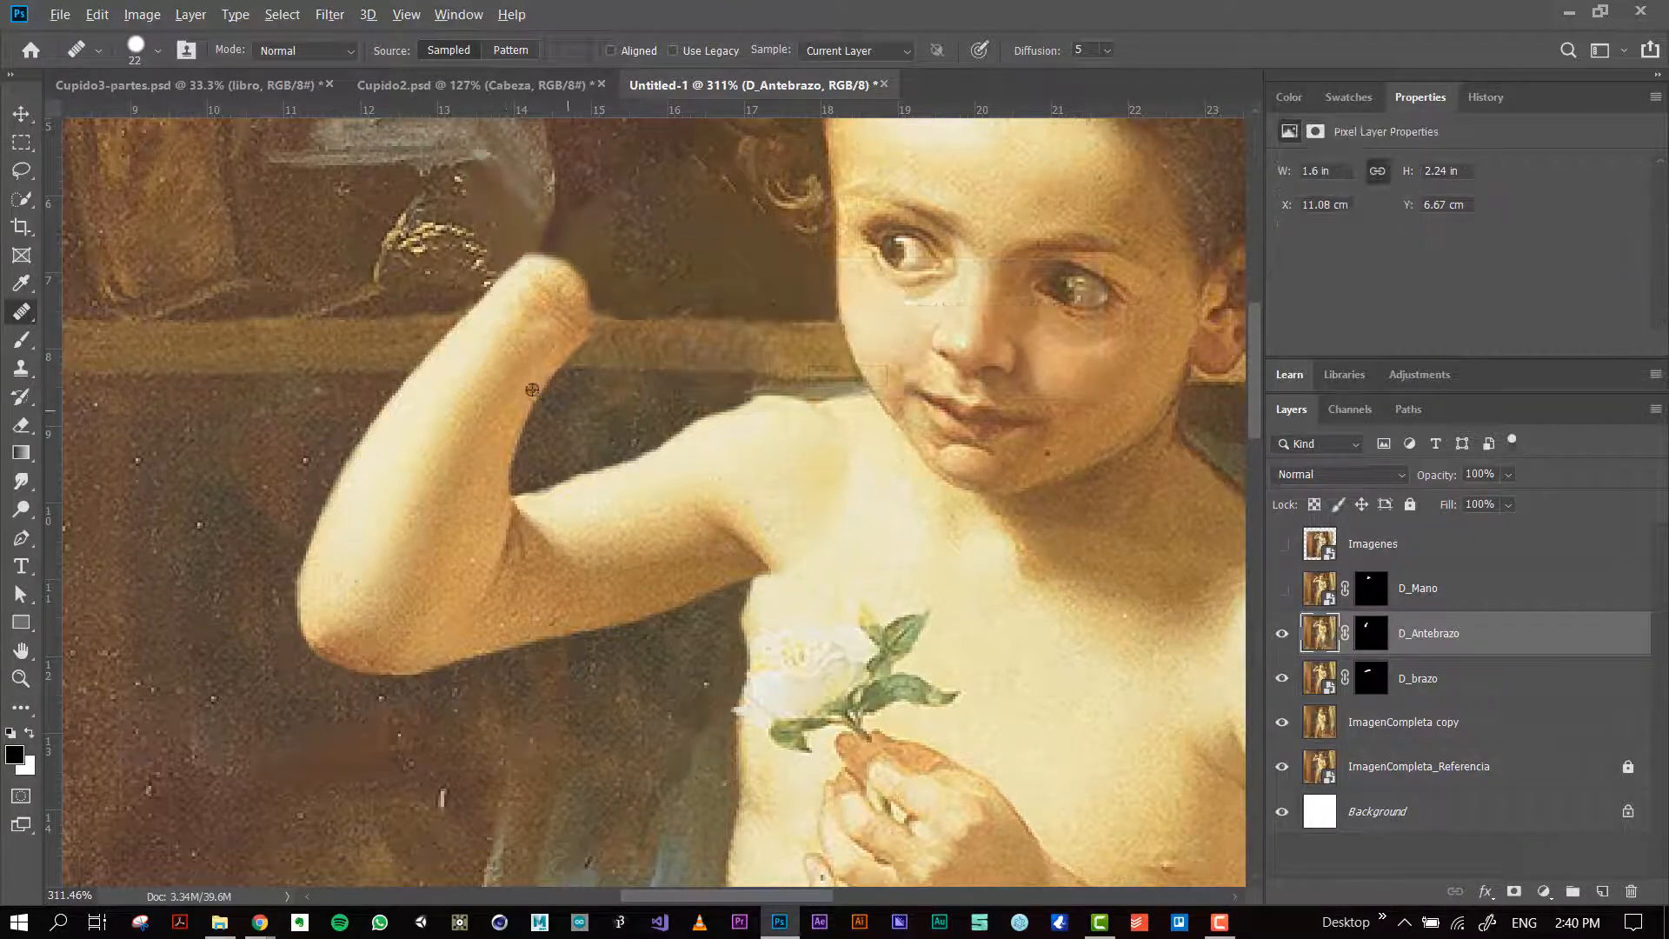
mouse_move(504, 350)
mouse_down()
mouse_move(545, 321)
mouse_move(528, 335)
mouse_move(524, 312)
mouse_move(566, 268)
mouse_move(580, 316)
mouse_up()
key(ctrl+z)
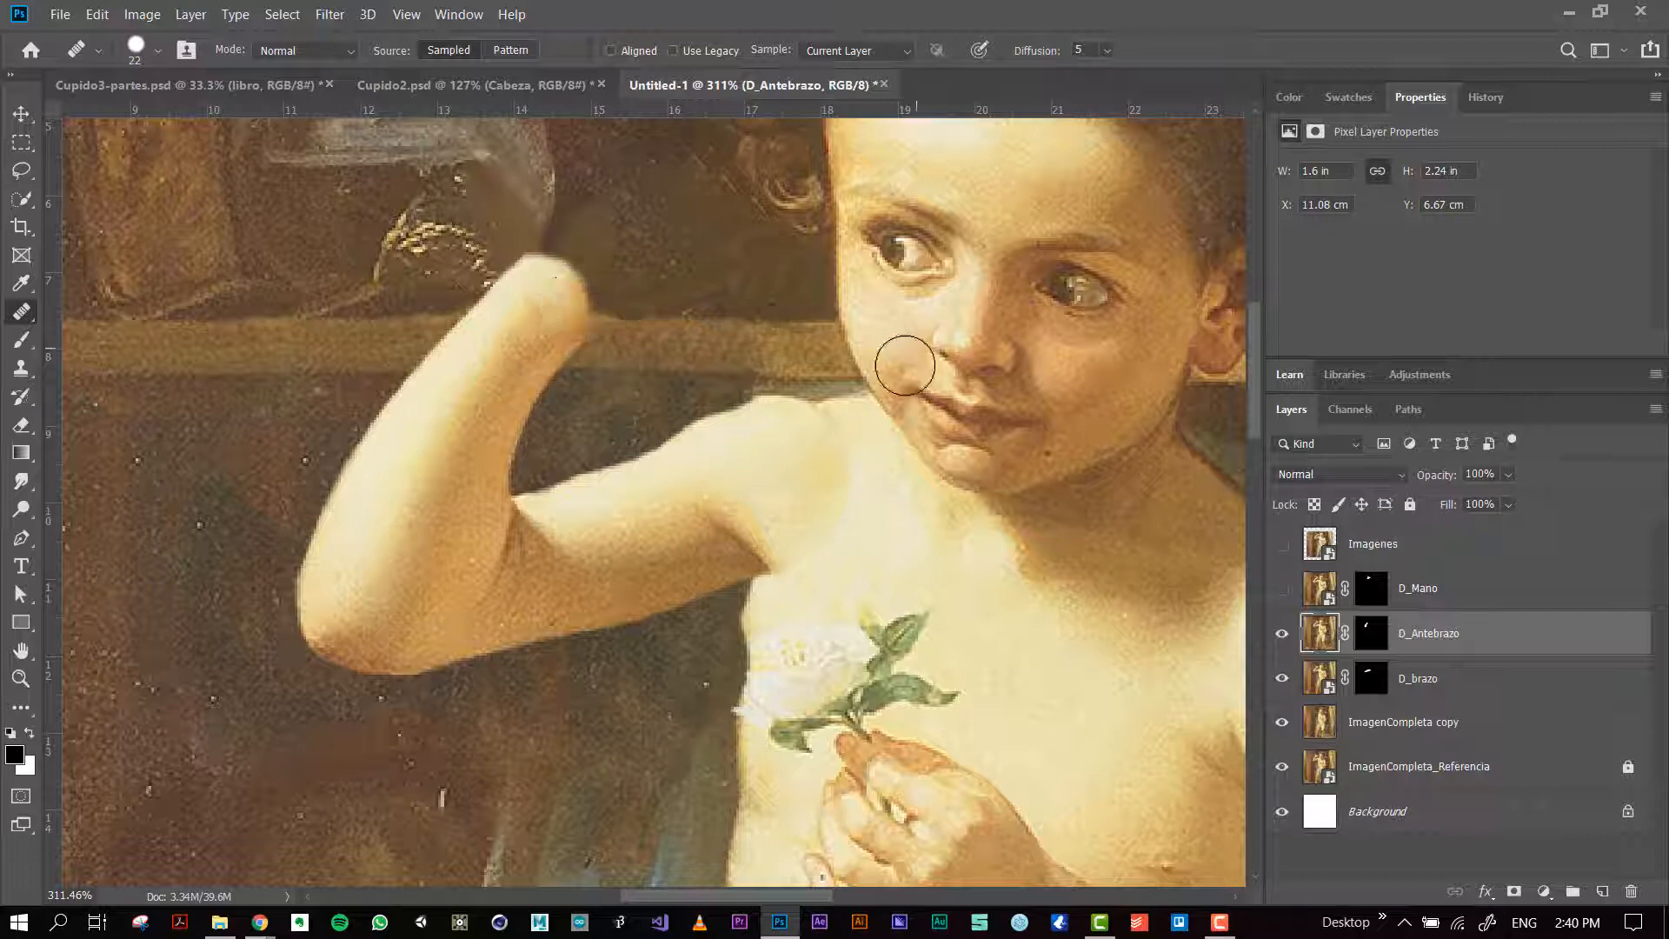
Step: Extend the forearm's wrist end by painting white on the D_Antebrazo layer mask
click(1372, 635)
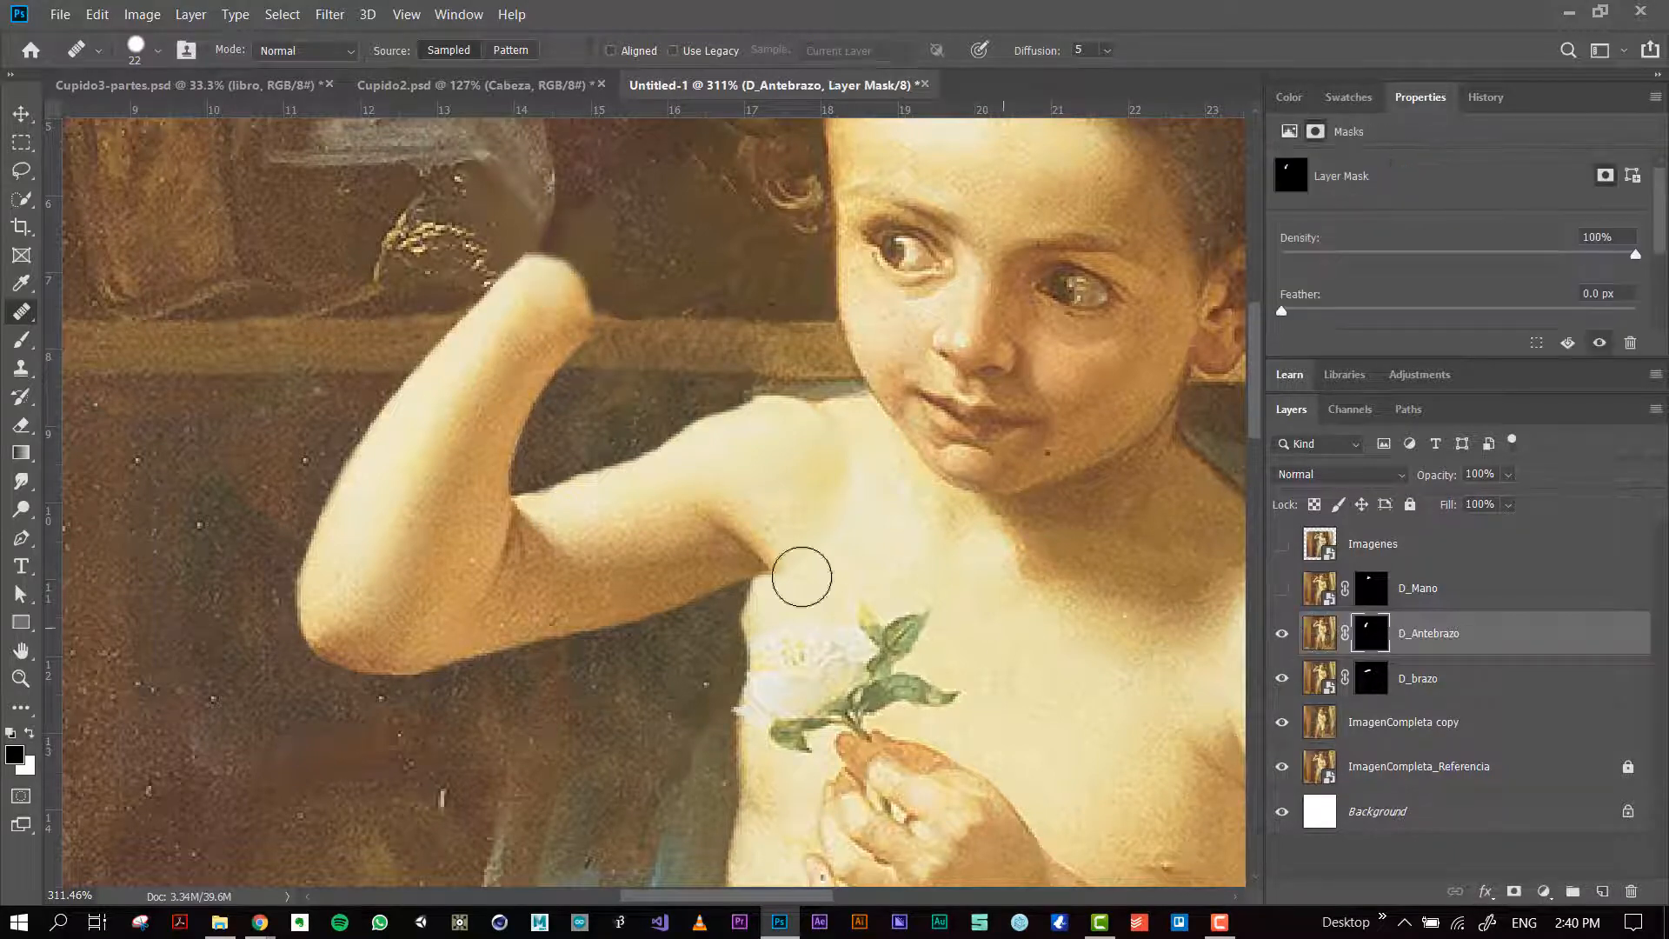
key(b)
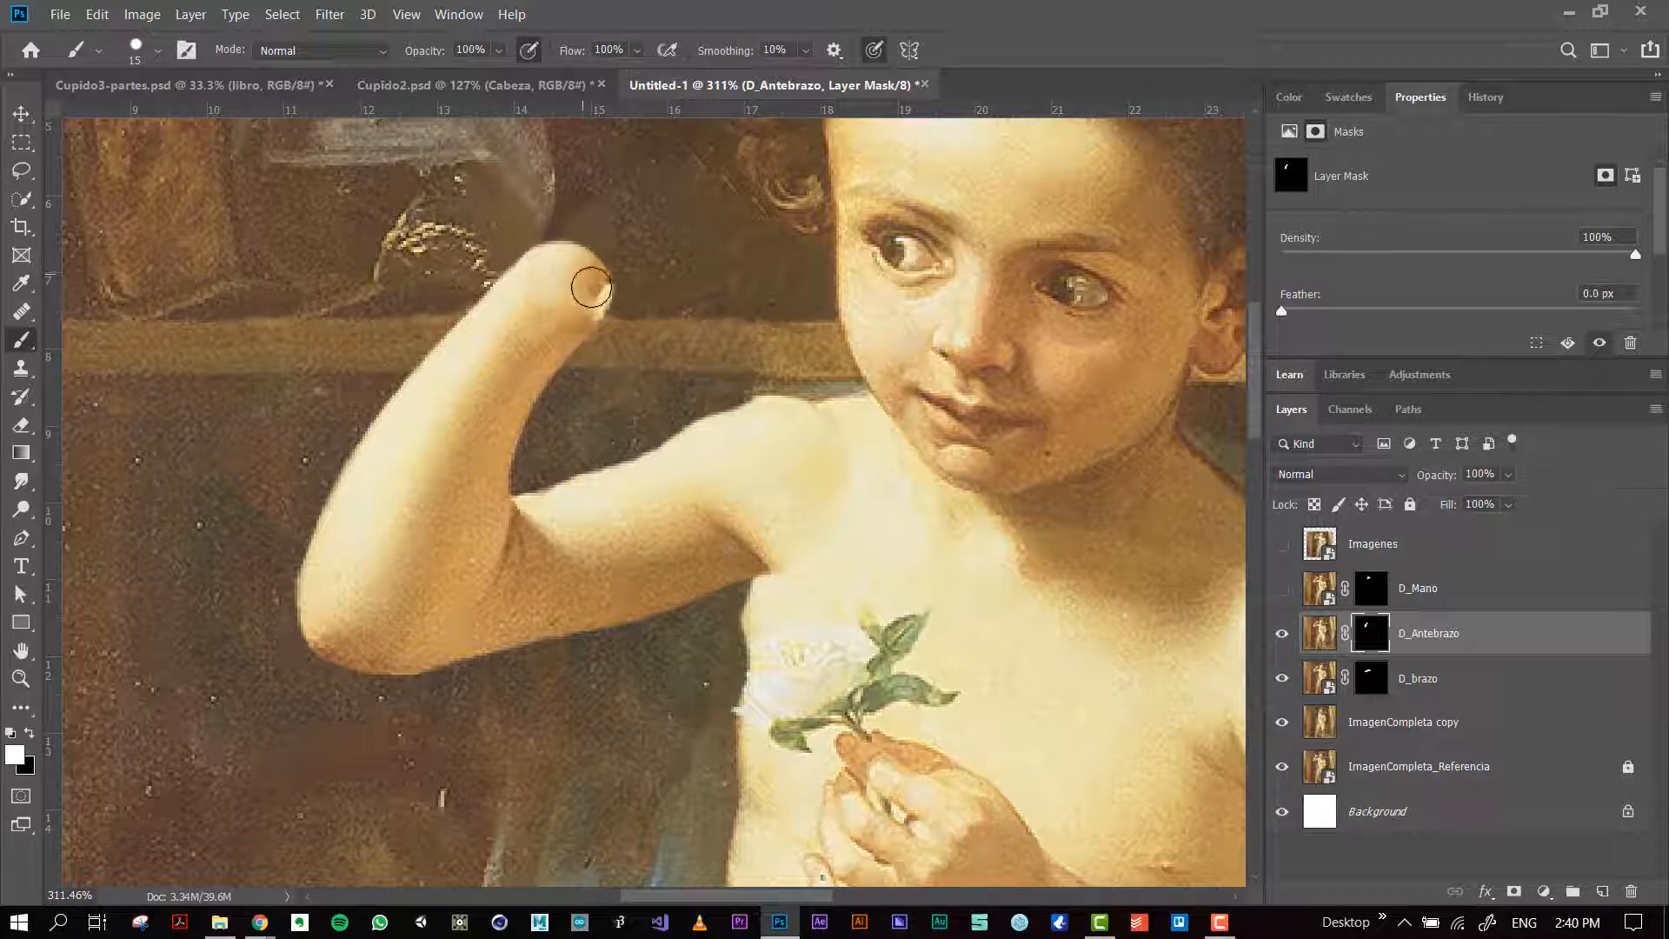
key(s)
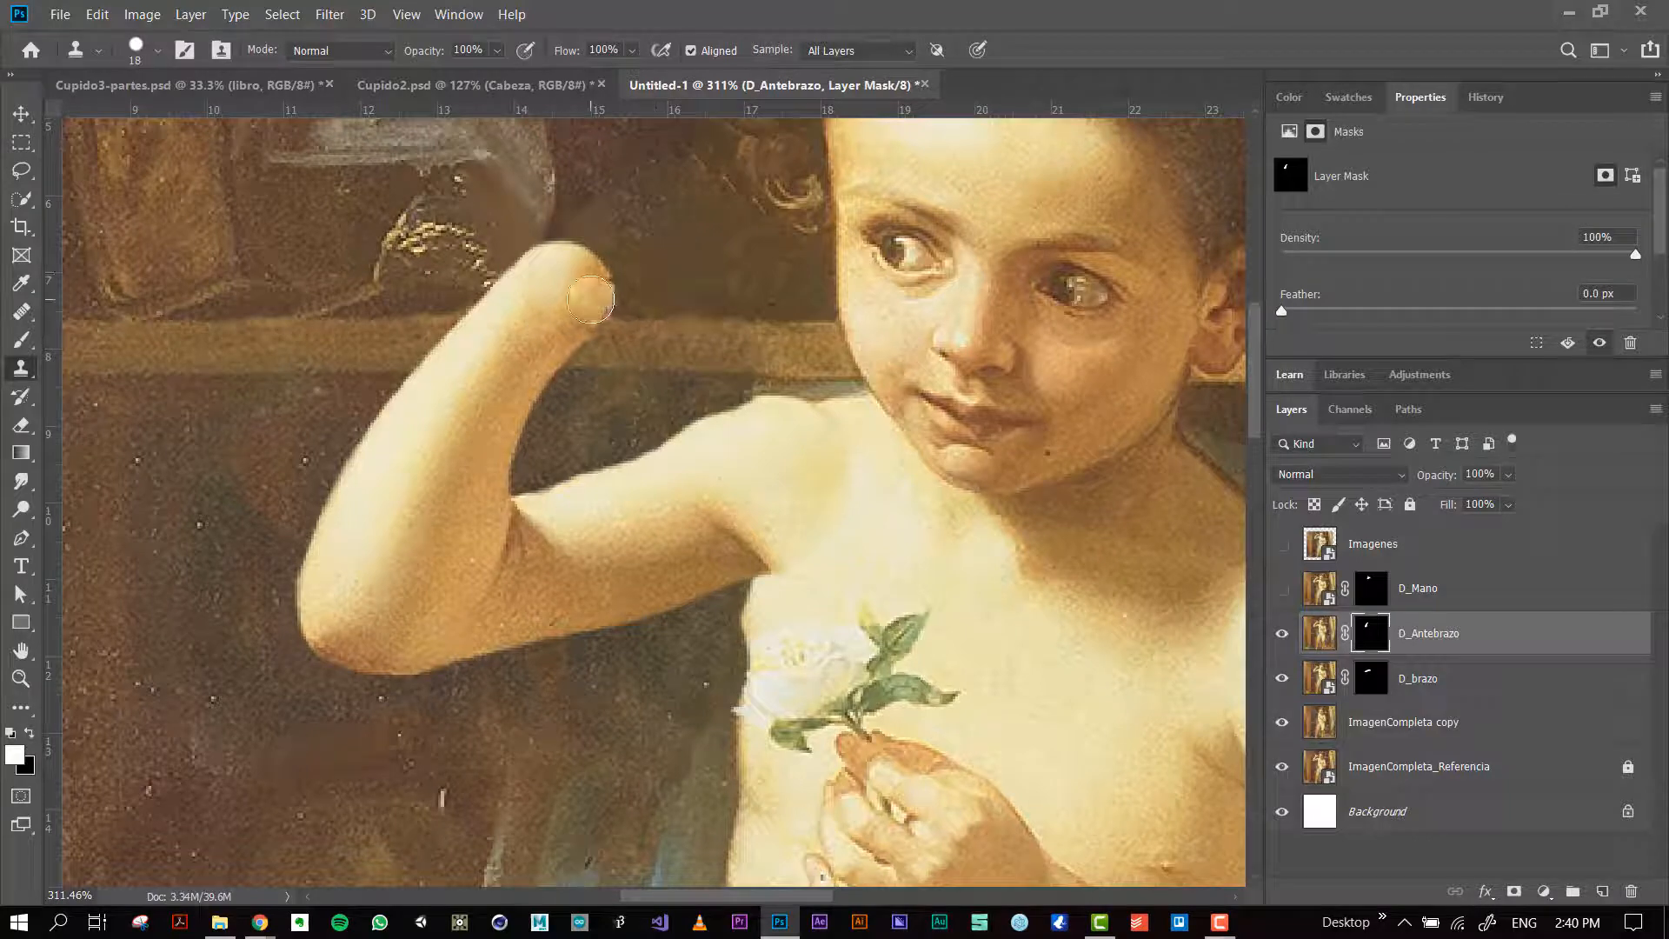
drag(593, 302, 576, 326)
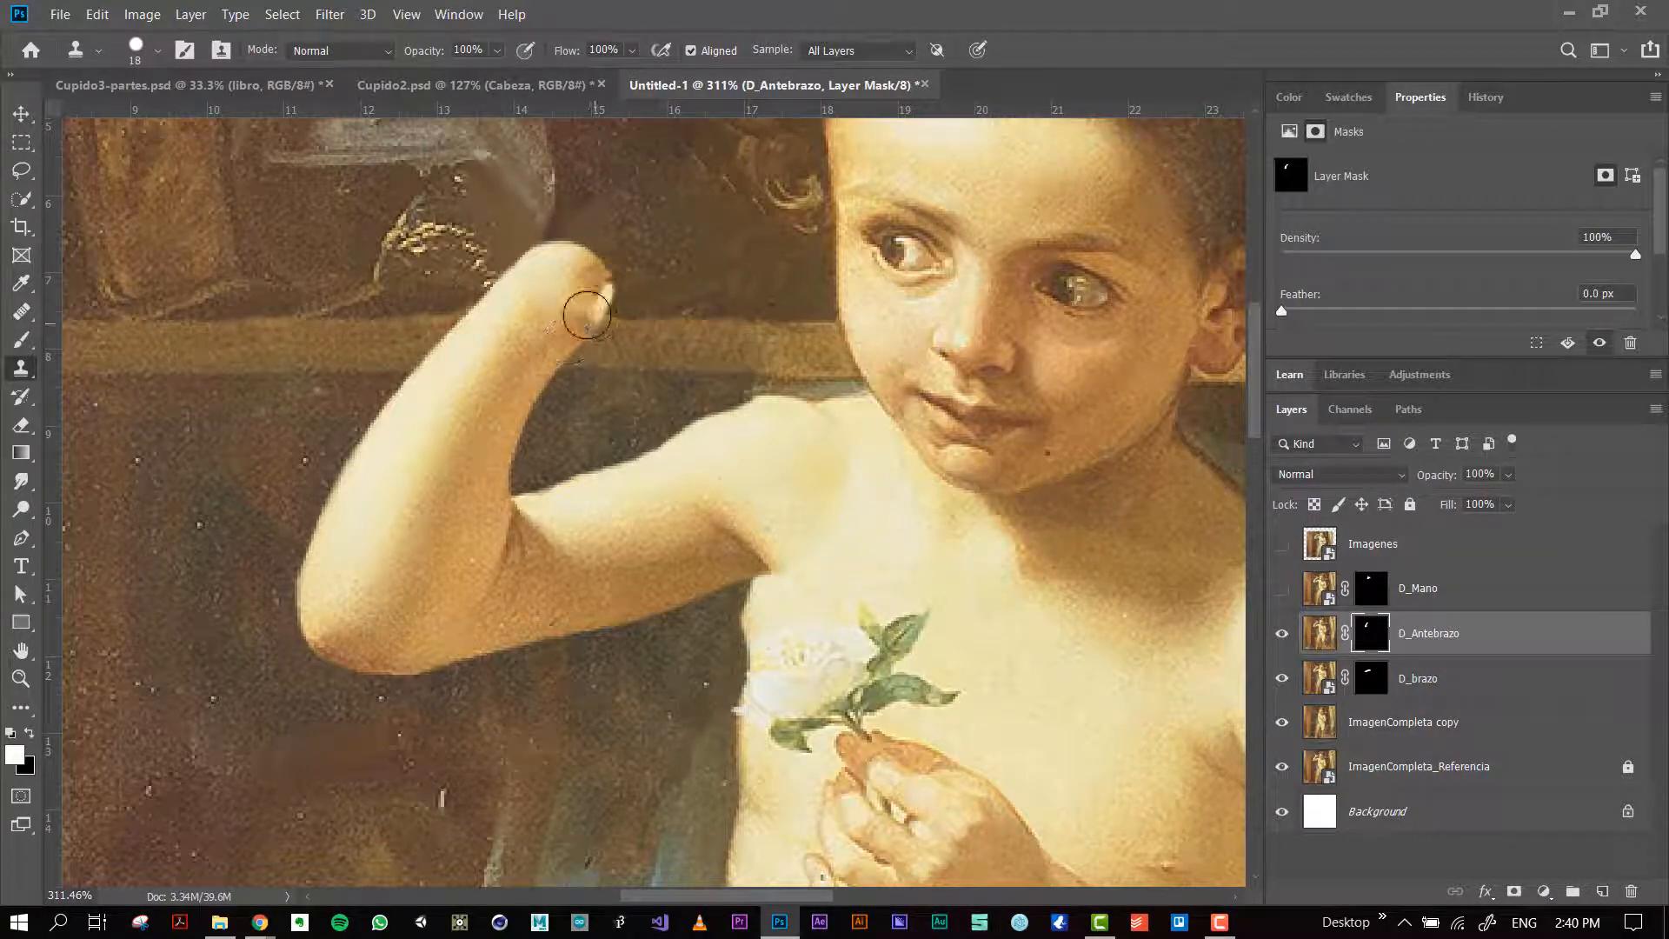
Step: Retouch the light spot at the wrist end of the D_Antebrazo layer image using the Clone Stamp and Healing Brush
click(1321, 636)
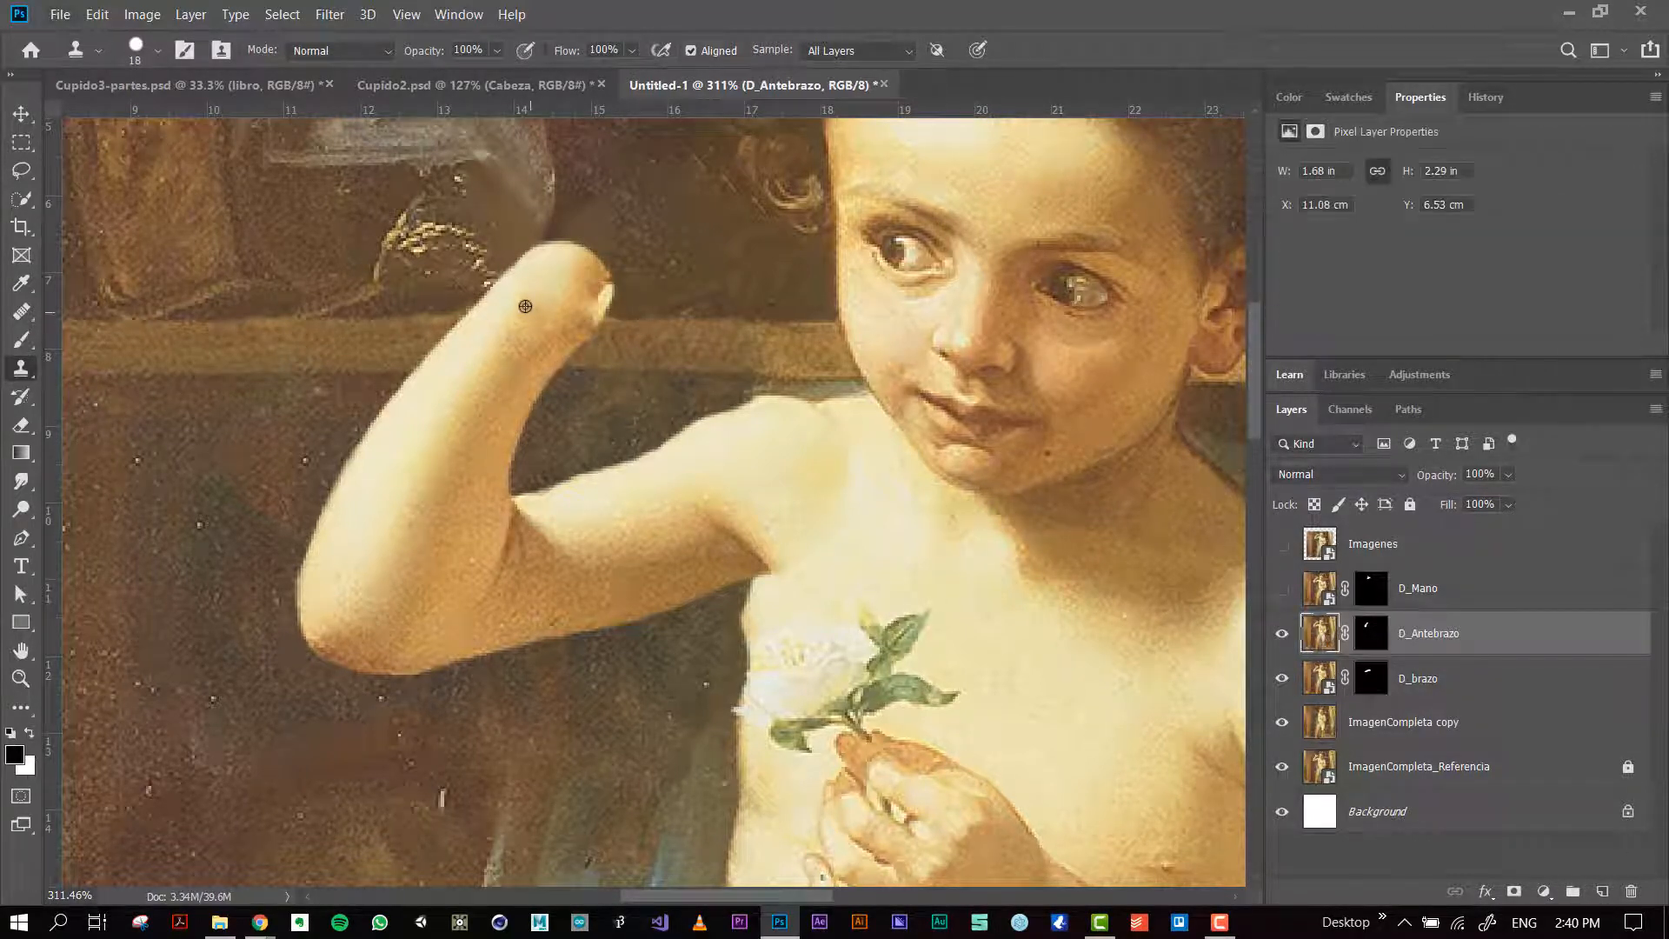
drag(588, 298, 587, 279)
key(ctrl+z)
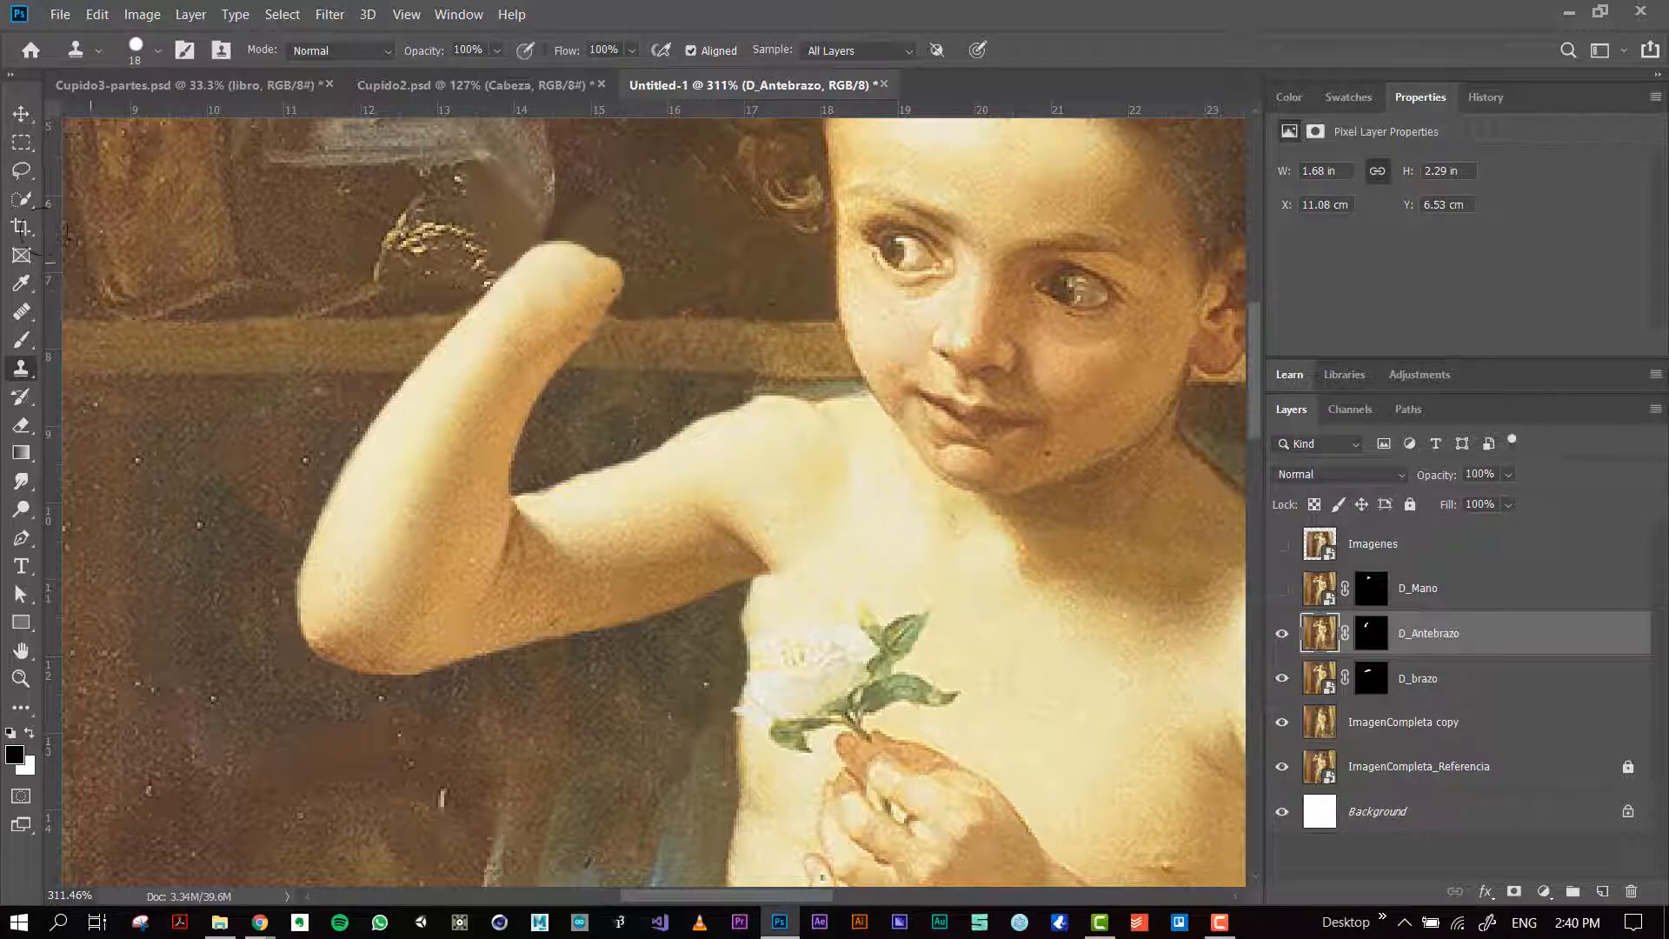
click(22, 313)
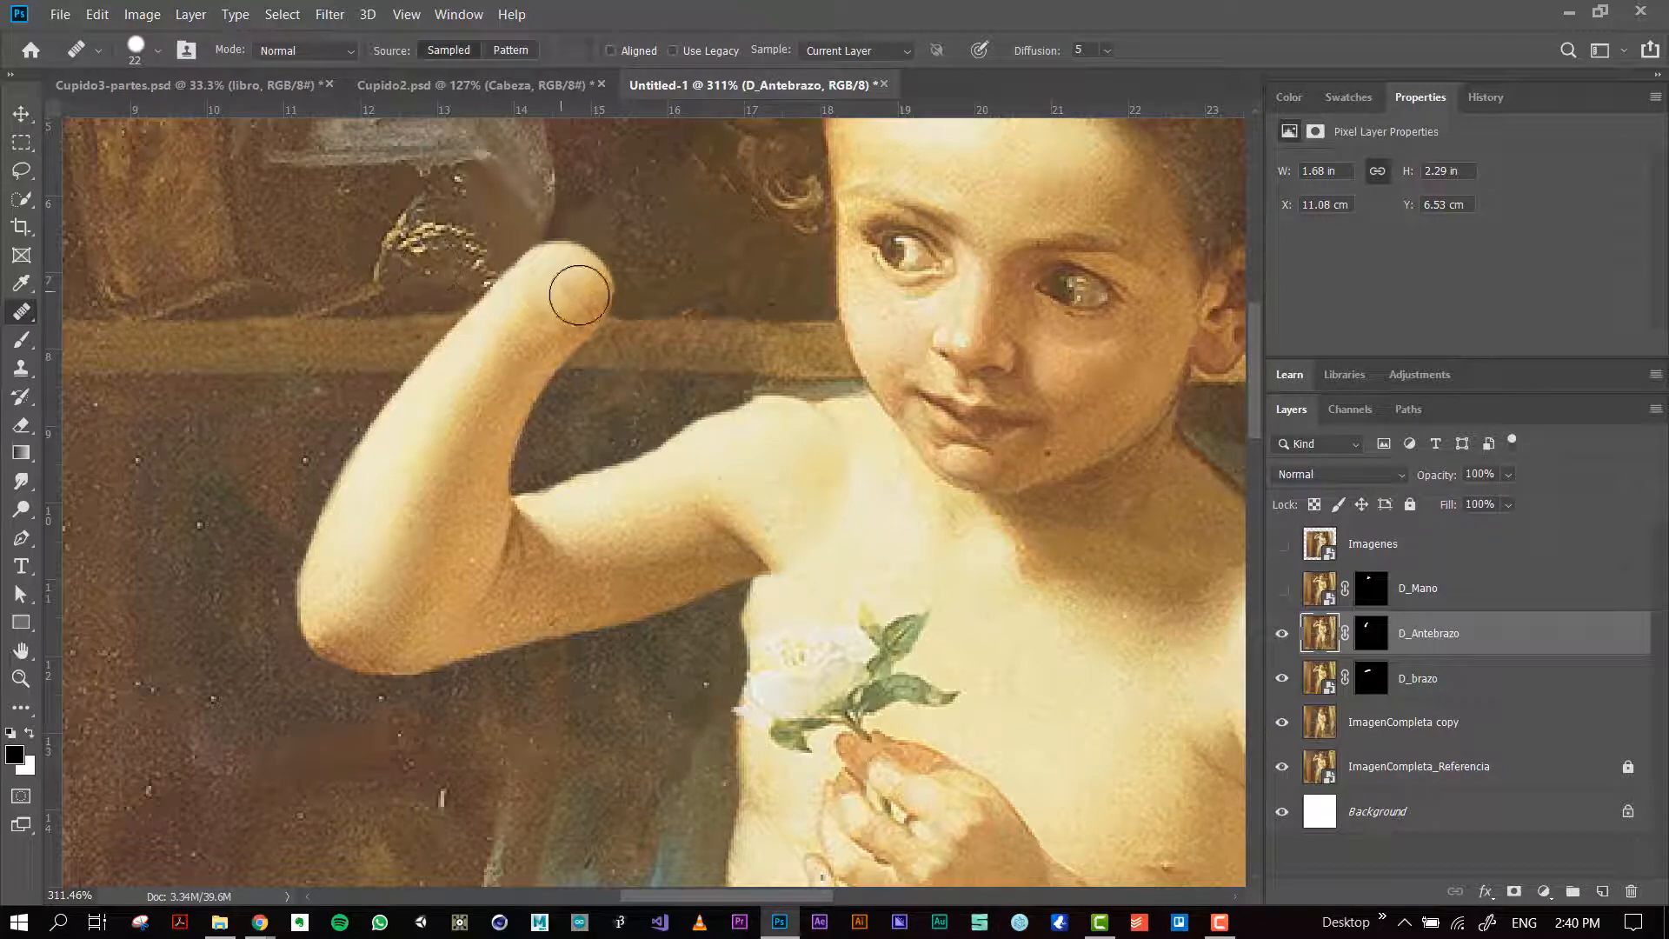
drag(581, 301, 566, 291)
Step: Show the D_Mano layer again and check how the hand meets the forearm at the wrist
scroll(602, 411, down, 2)
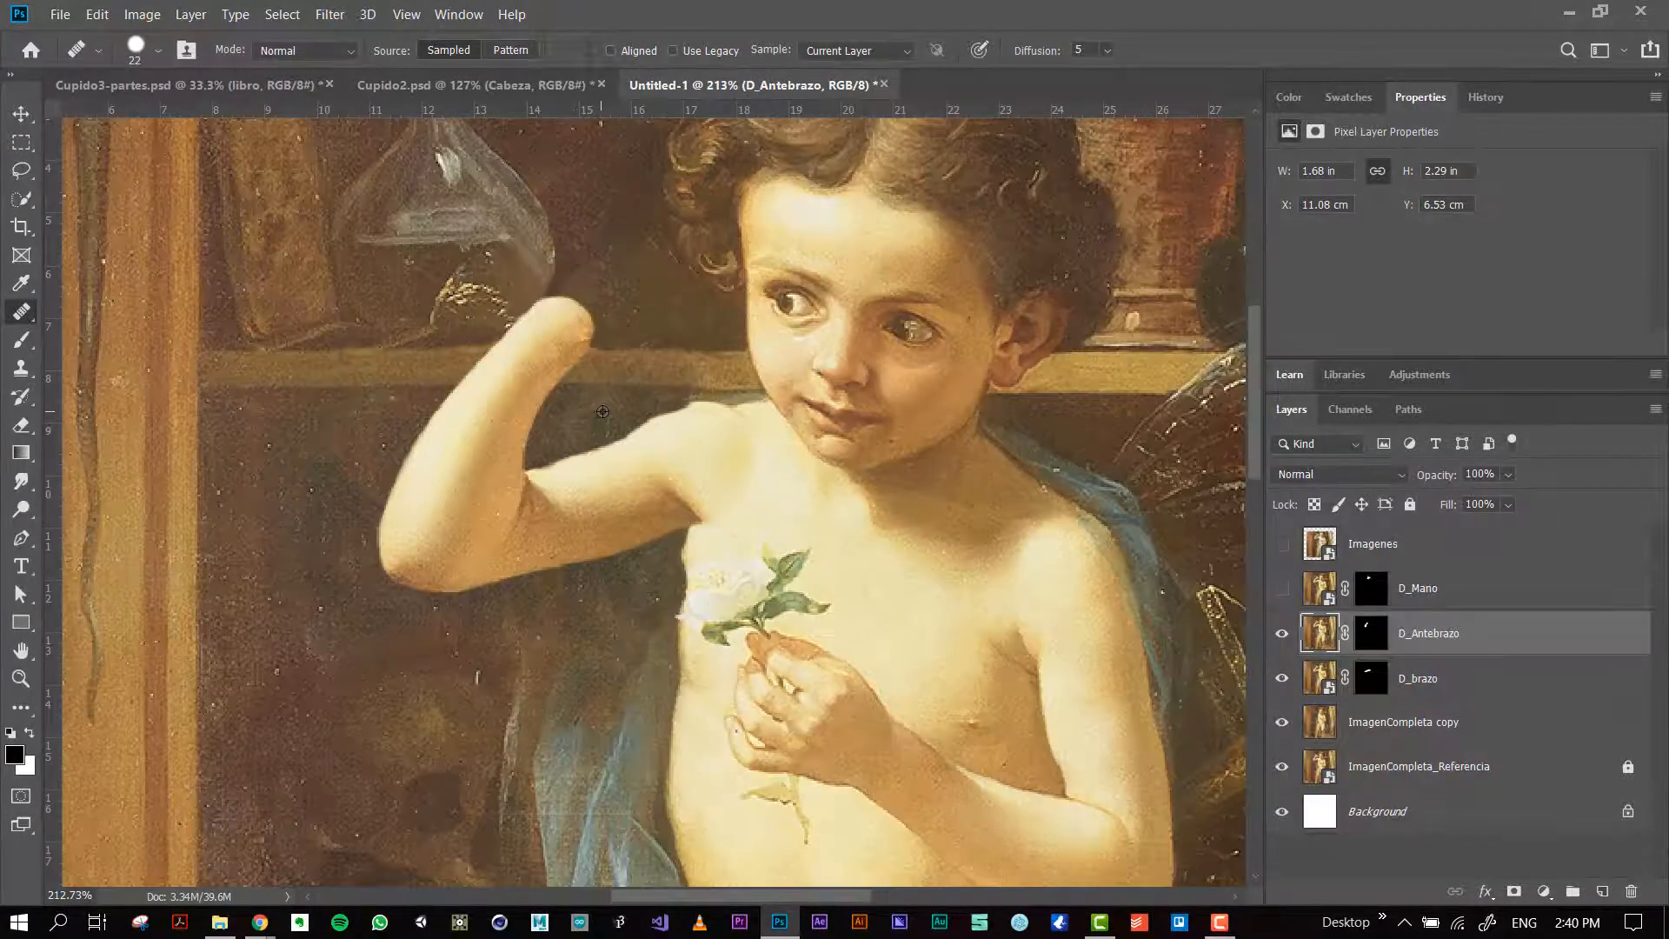
scroll(603, 411, down, 3)
click(1283, 588)
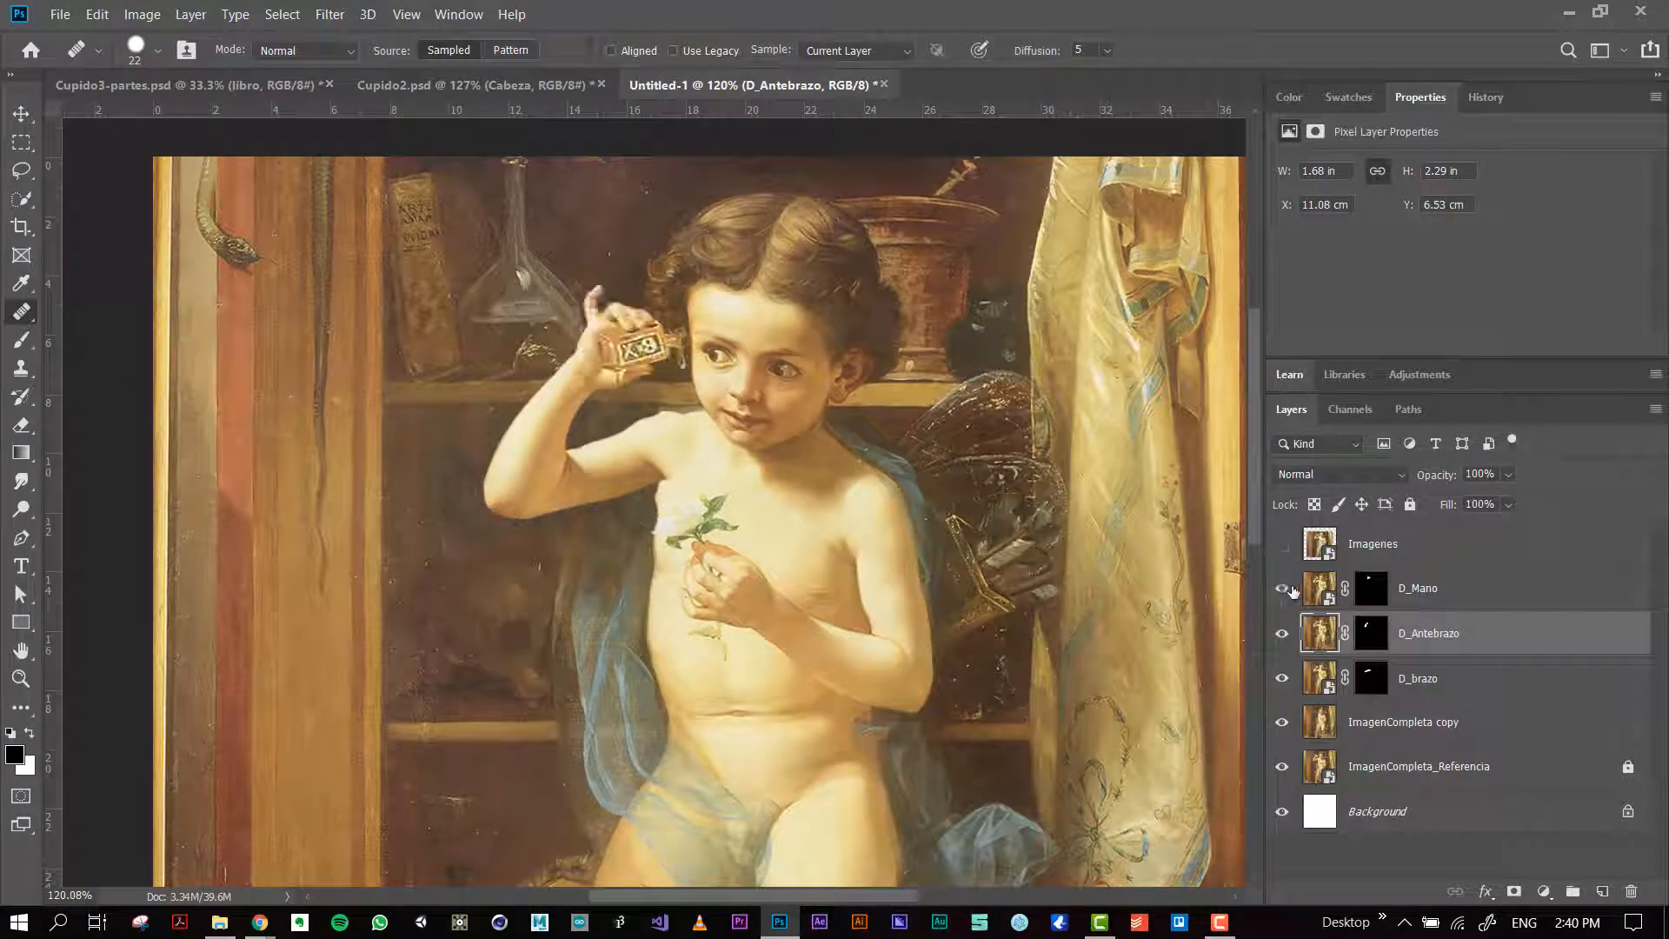
scroll(617, 394, up, 5)
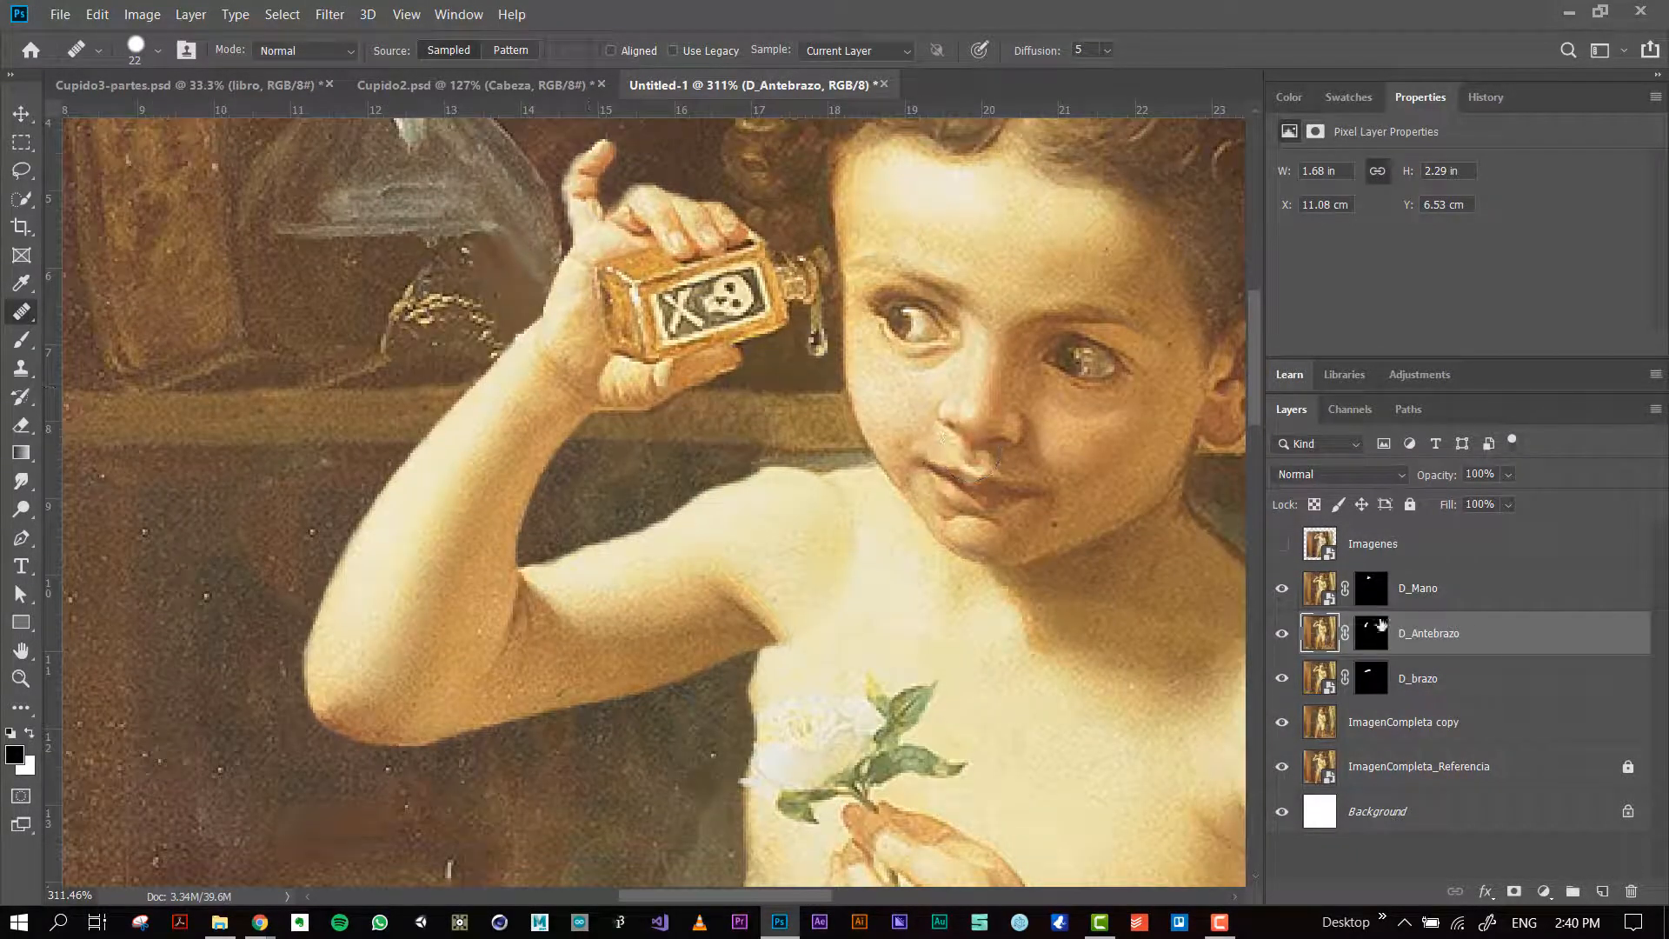
Step: Isolate and select the D_Mano layer, rasterize its smart object, and reduce the Healing Brush size
alt+click(1283, 592)
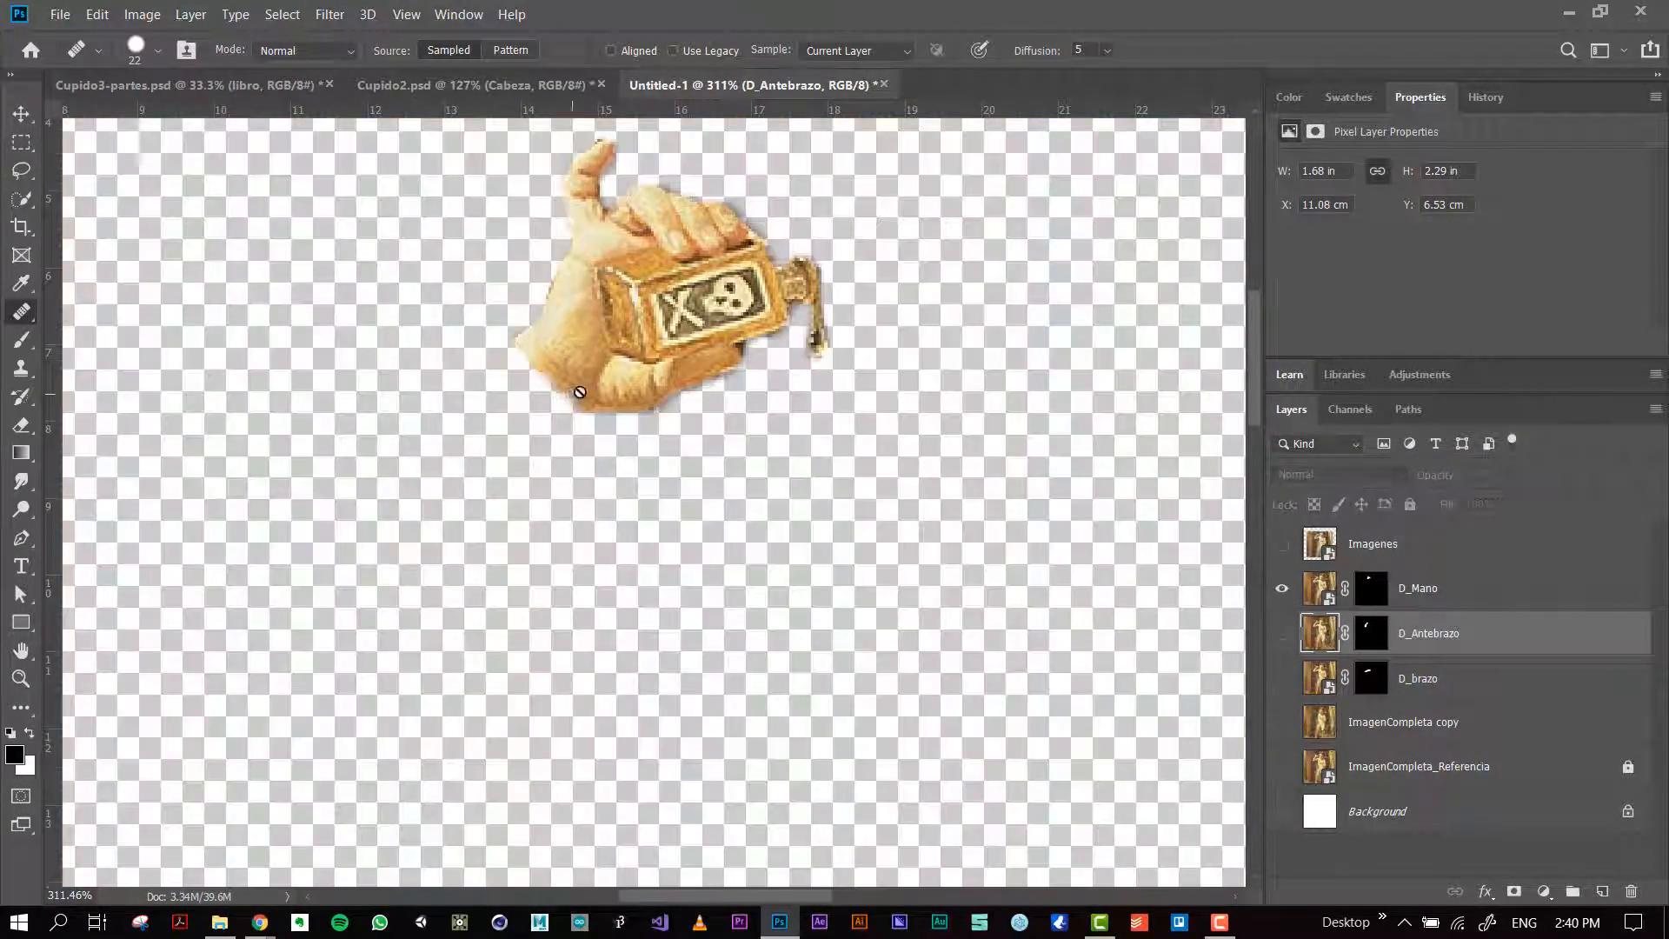
alt+click(549, 351)
click(883, 361)
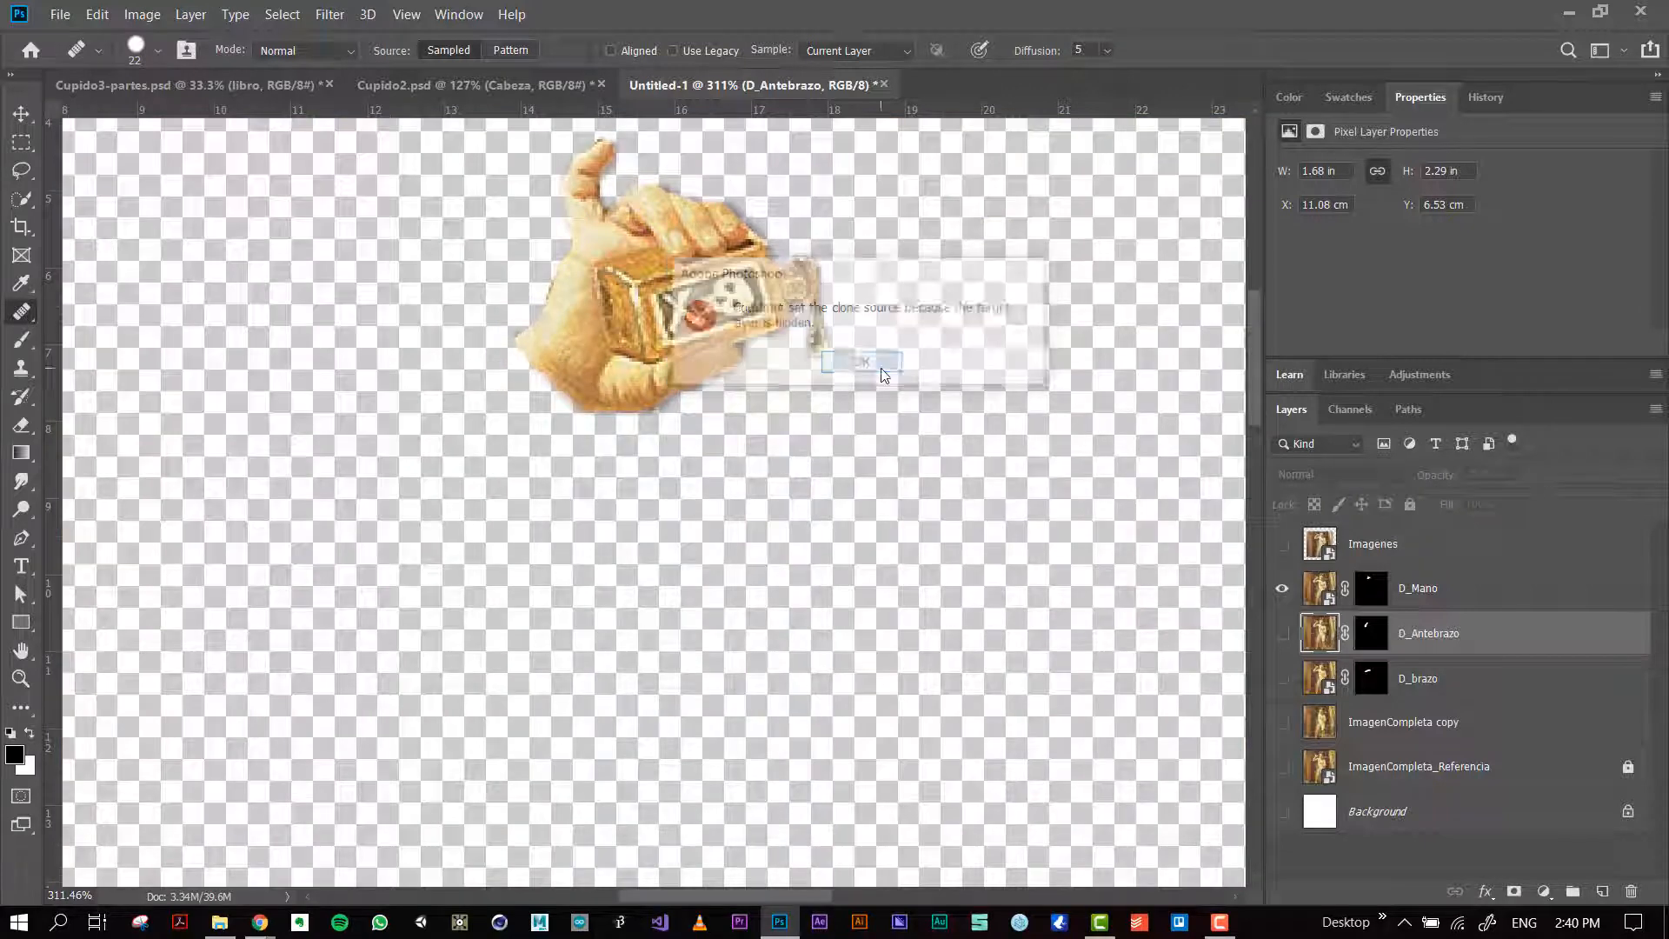
key(alt+bracketright)
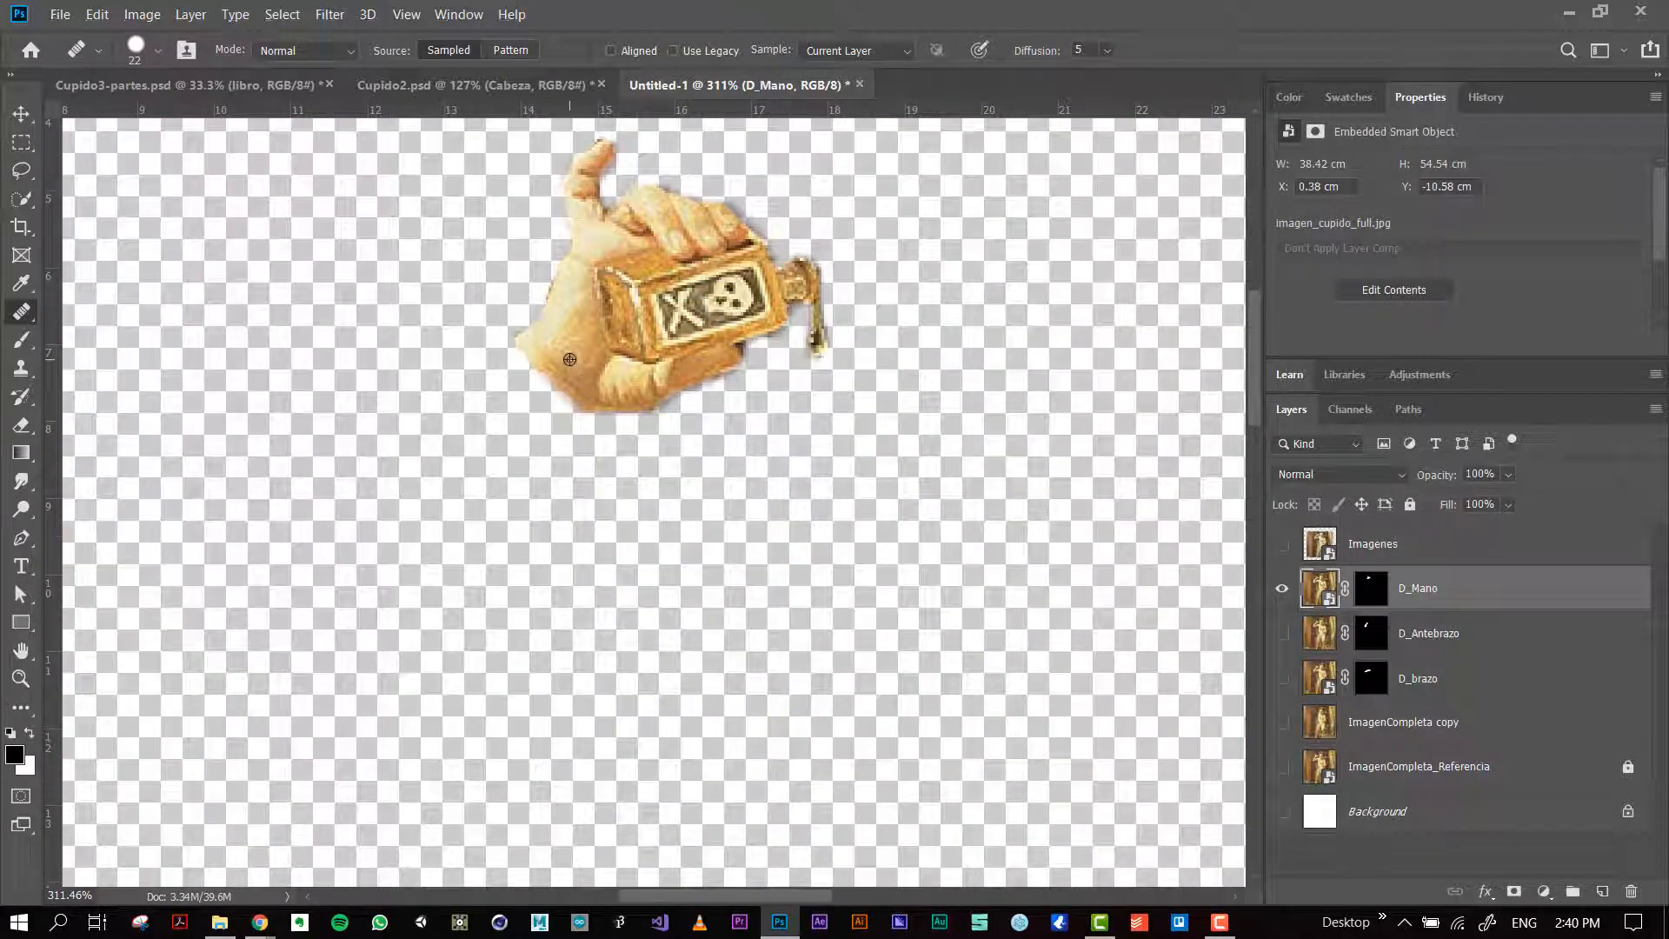
alt+click(577, 357)
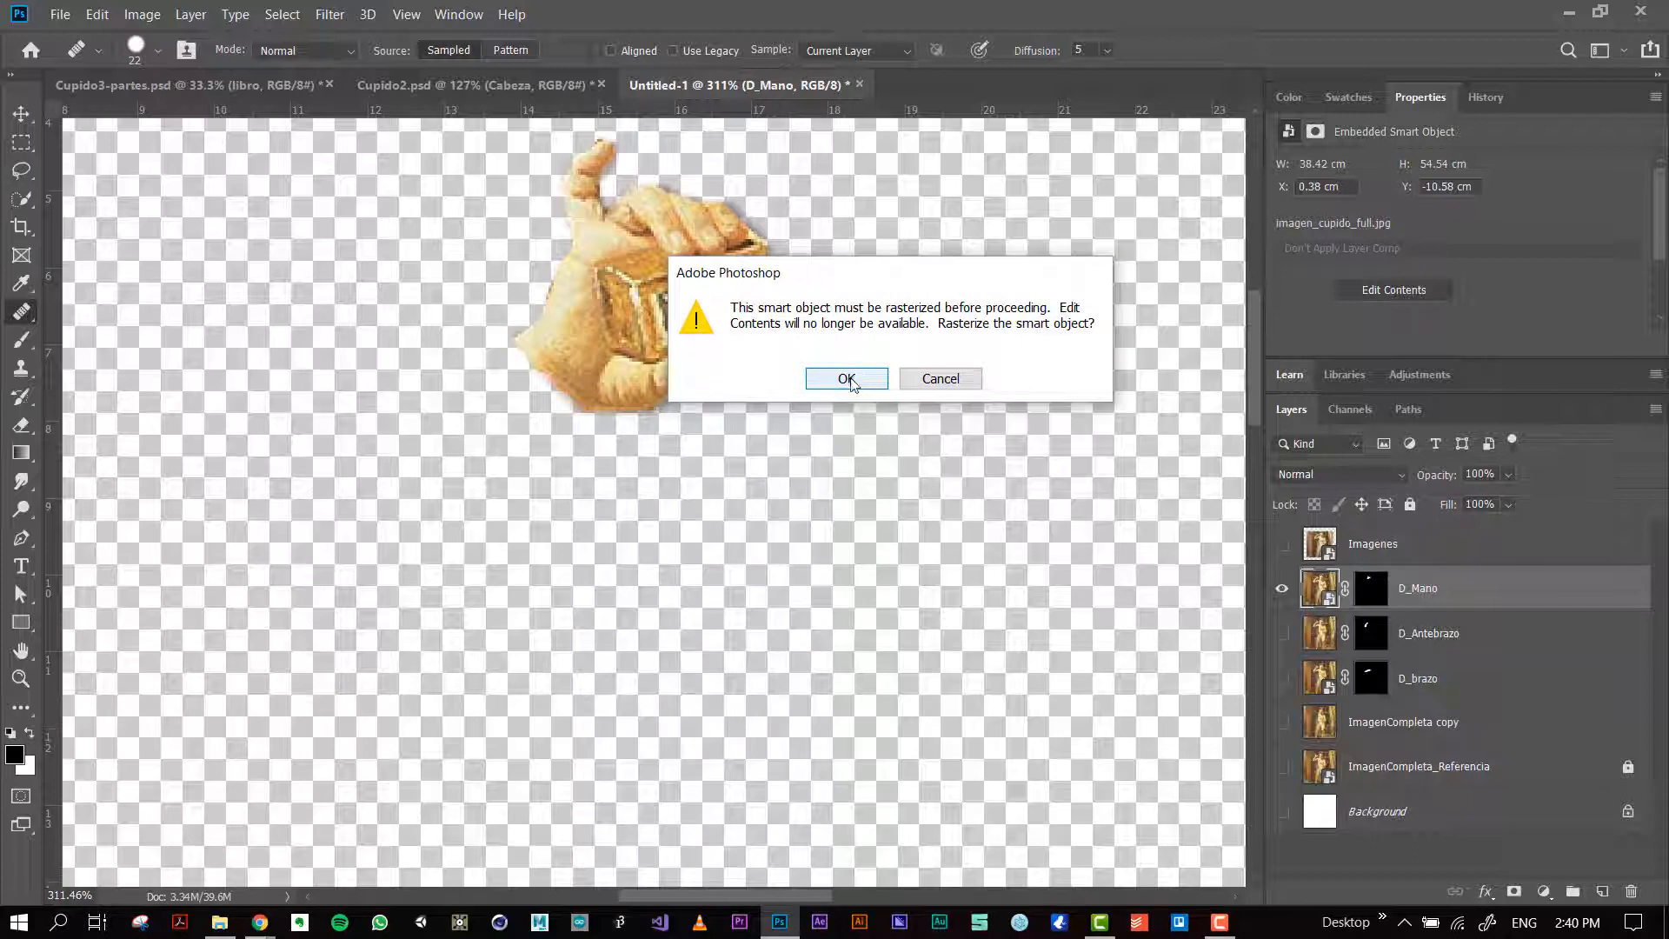
click(846, 379)
scroll(549, 339, up, 3)
key(bracketleft)
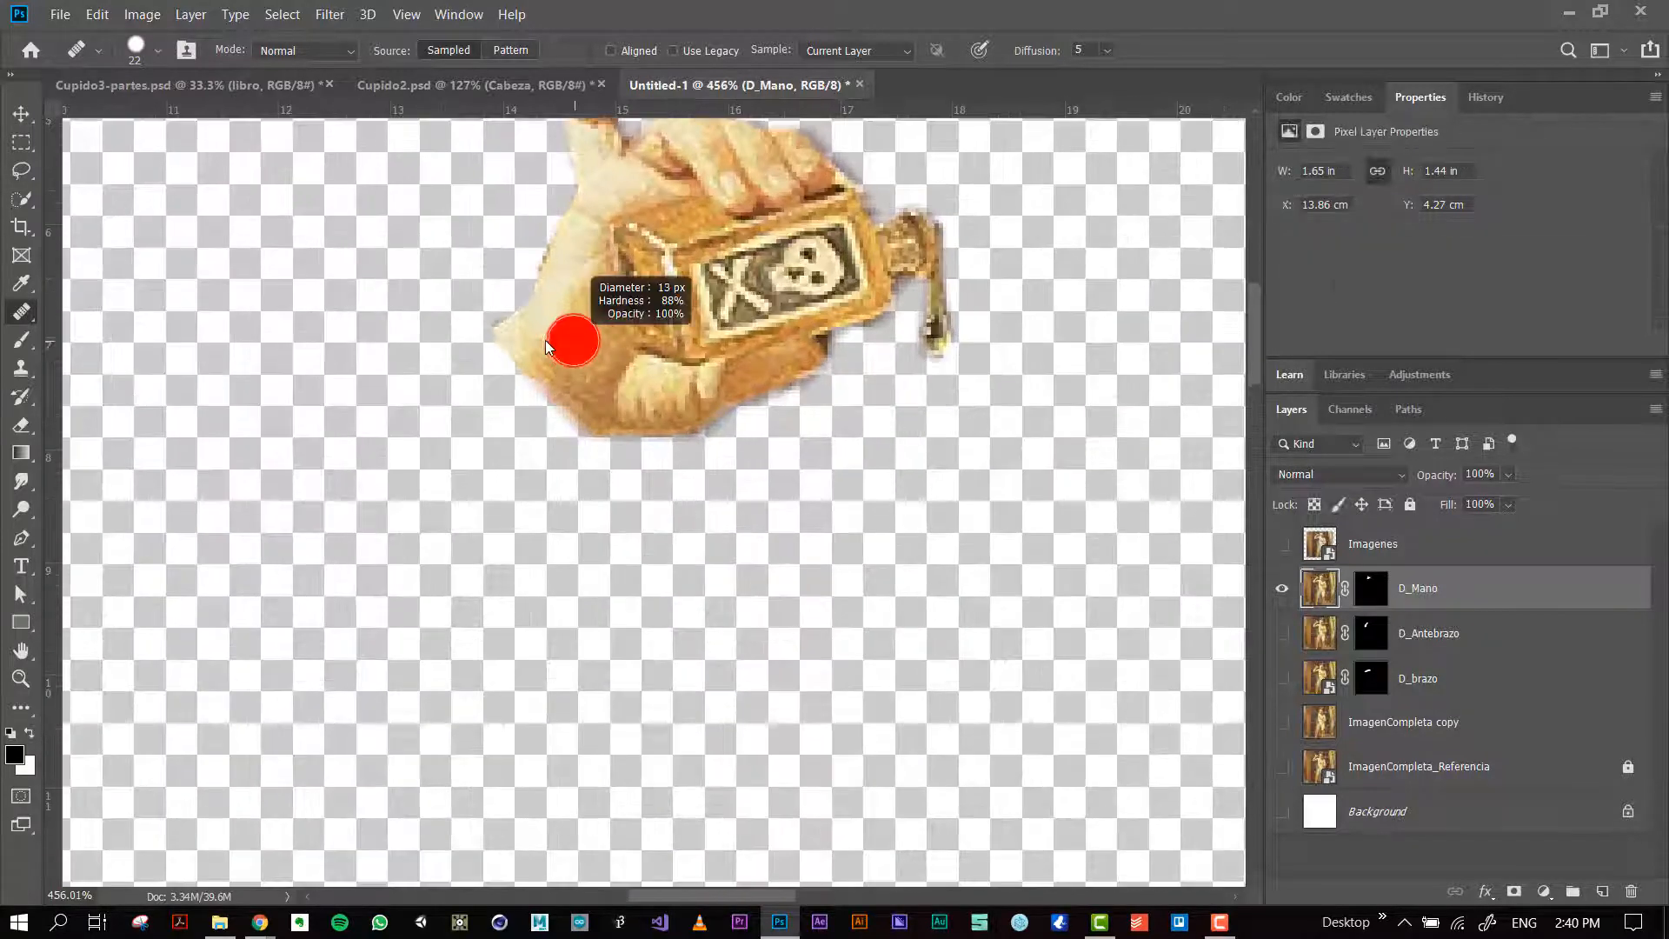
Step: Extend and round the hand's wrist end by painting on the D_Mano layer mask with a 15 px brush
click(1371, 588)
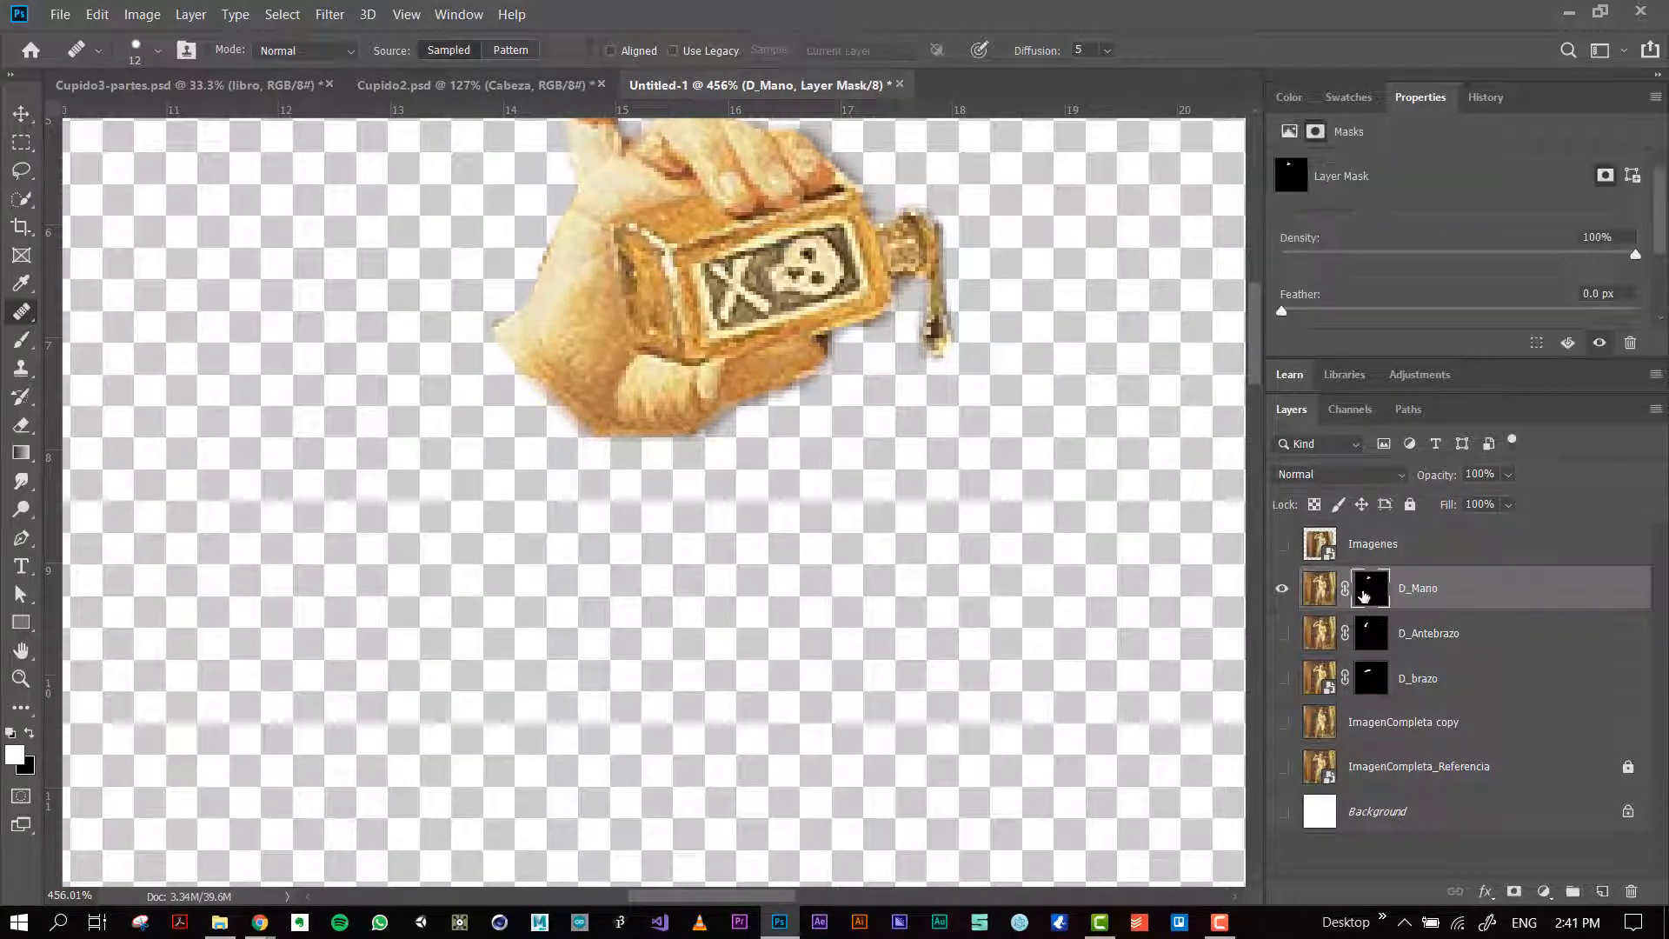
key(x)
key(c)
key(b)
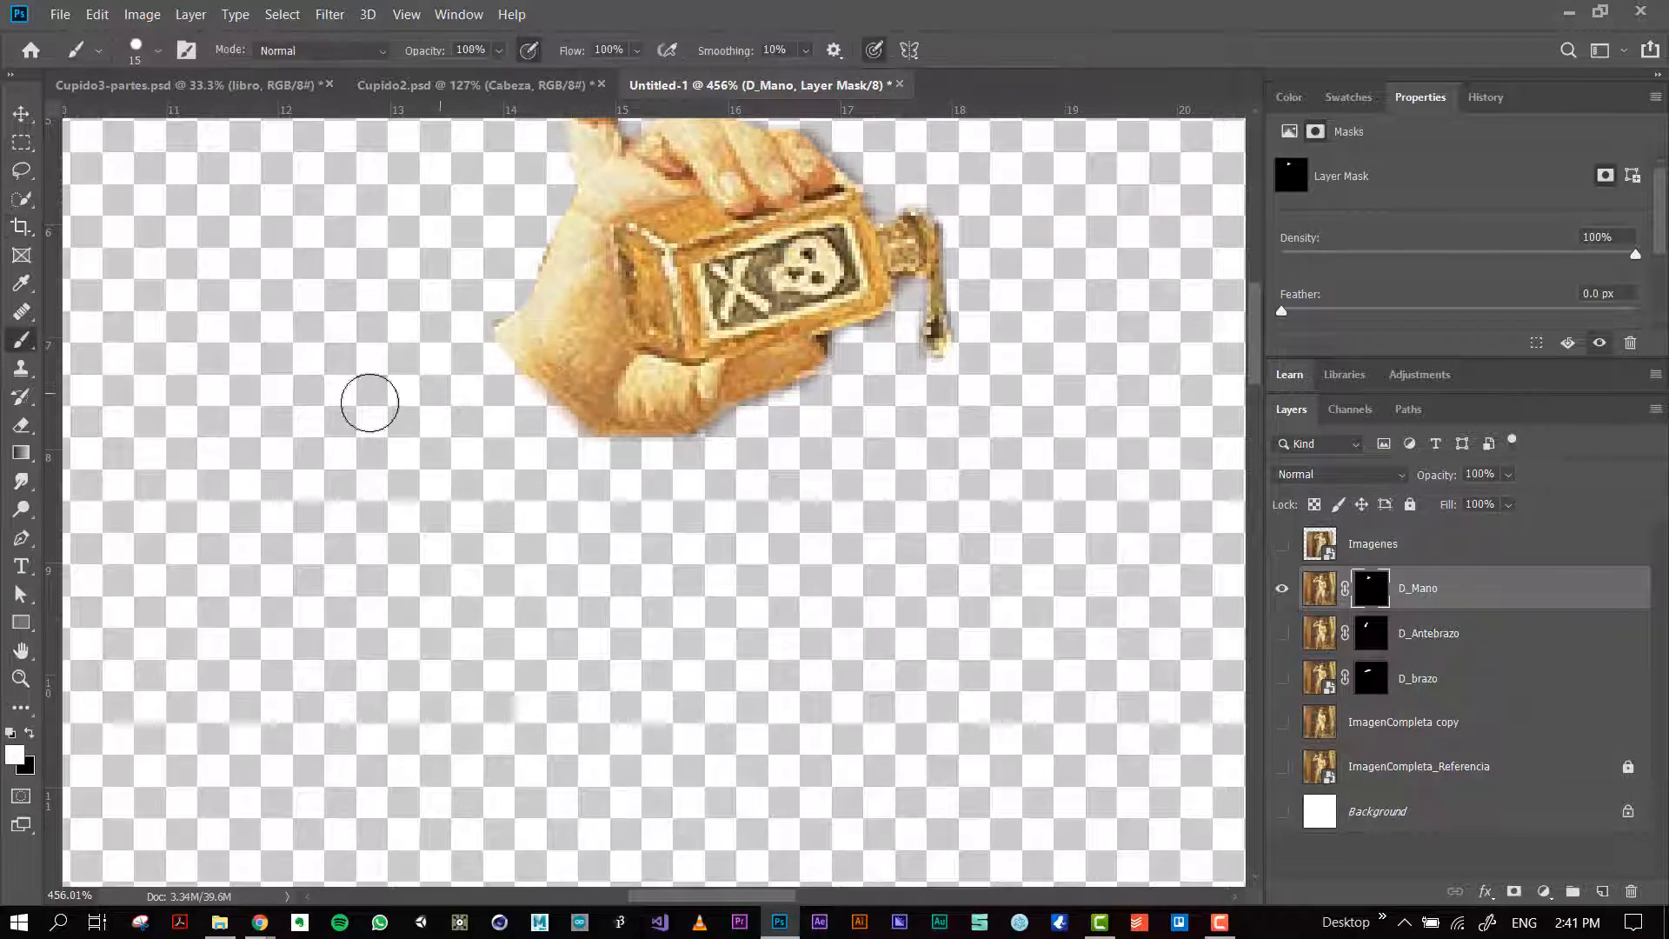
key(x)
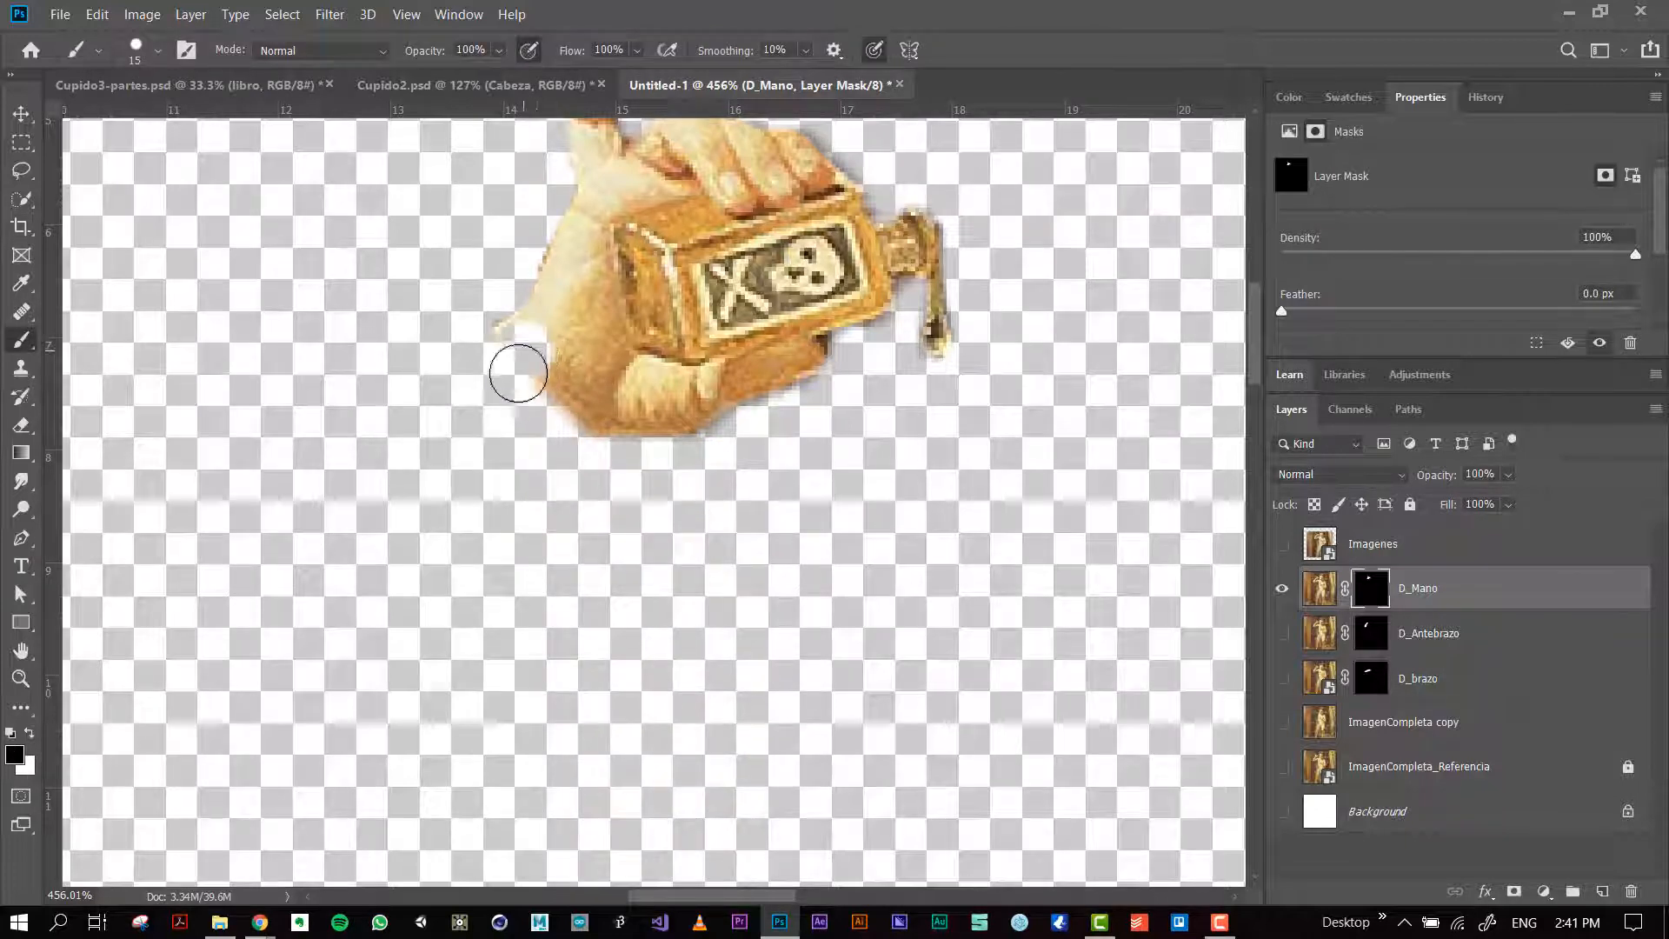
key(x)
mouse_move(525, 352)
mouse_down()
mouse_move(565, 419)
mouse_move(594, 415)
mouse_move(616, 402)
mouse_move(567, 411)
mouse_move(536, 378)
mouse_move(616, 350)
mouse_move(616, 420)
mouse_move(578, 324)
mouse_up()
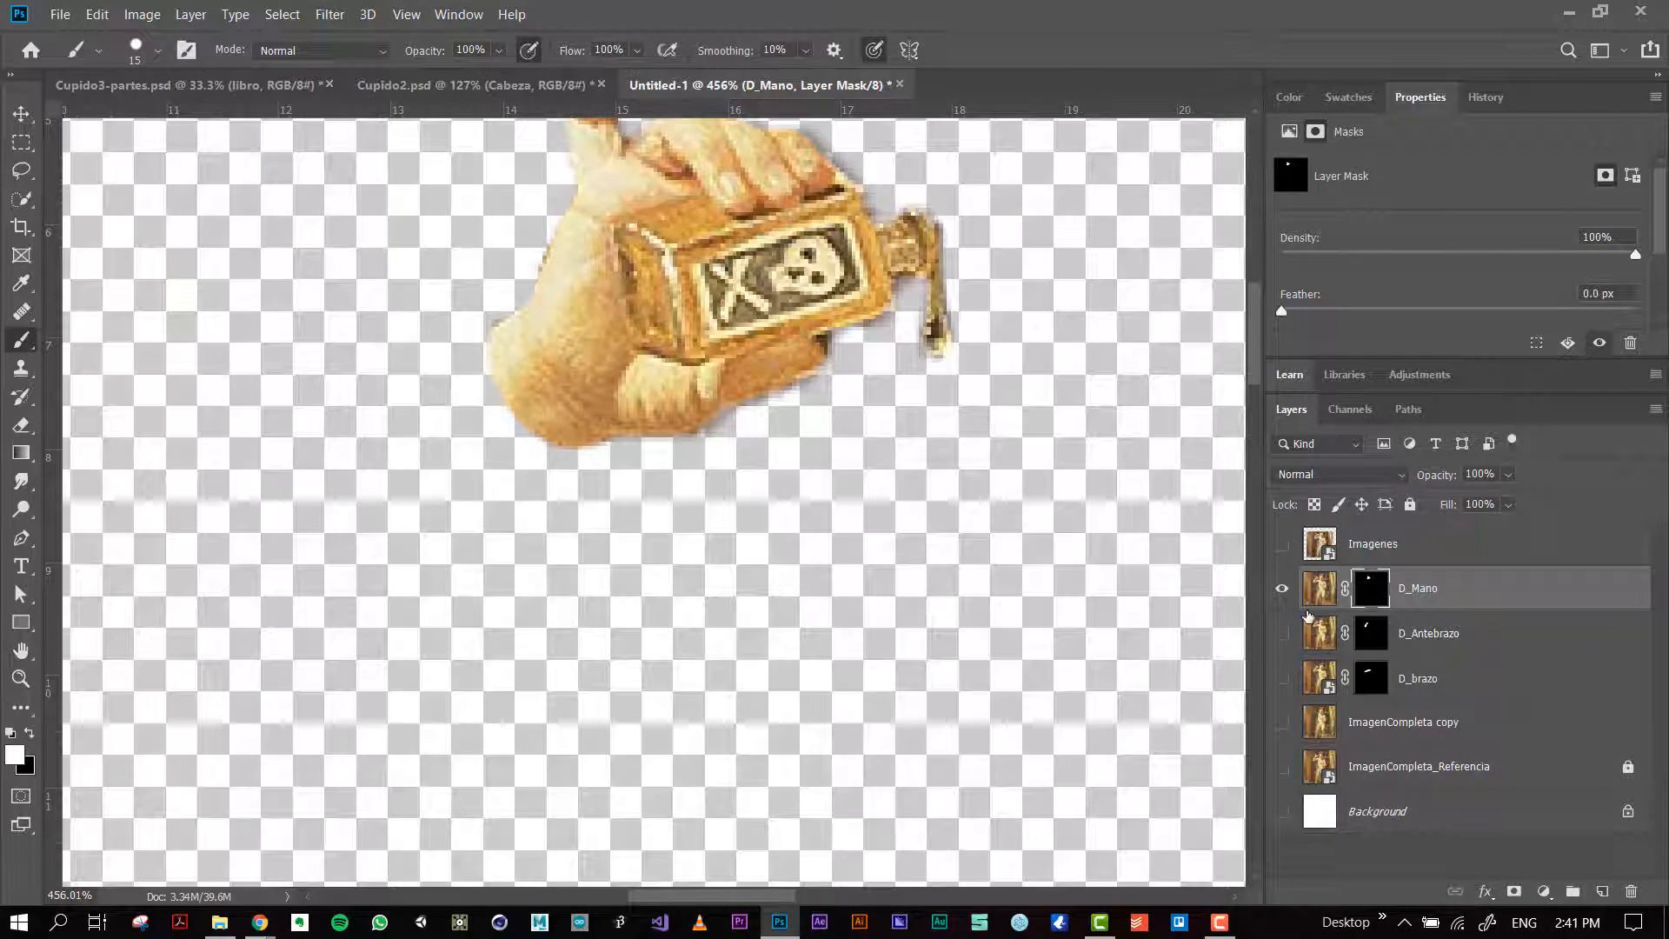
Step: Show the D_Antebrazo and D_brazo layers together with the isolated hand so the whole arm stands on transparency
scroll(947, 462, down, 2)
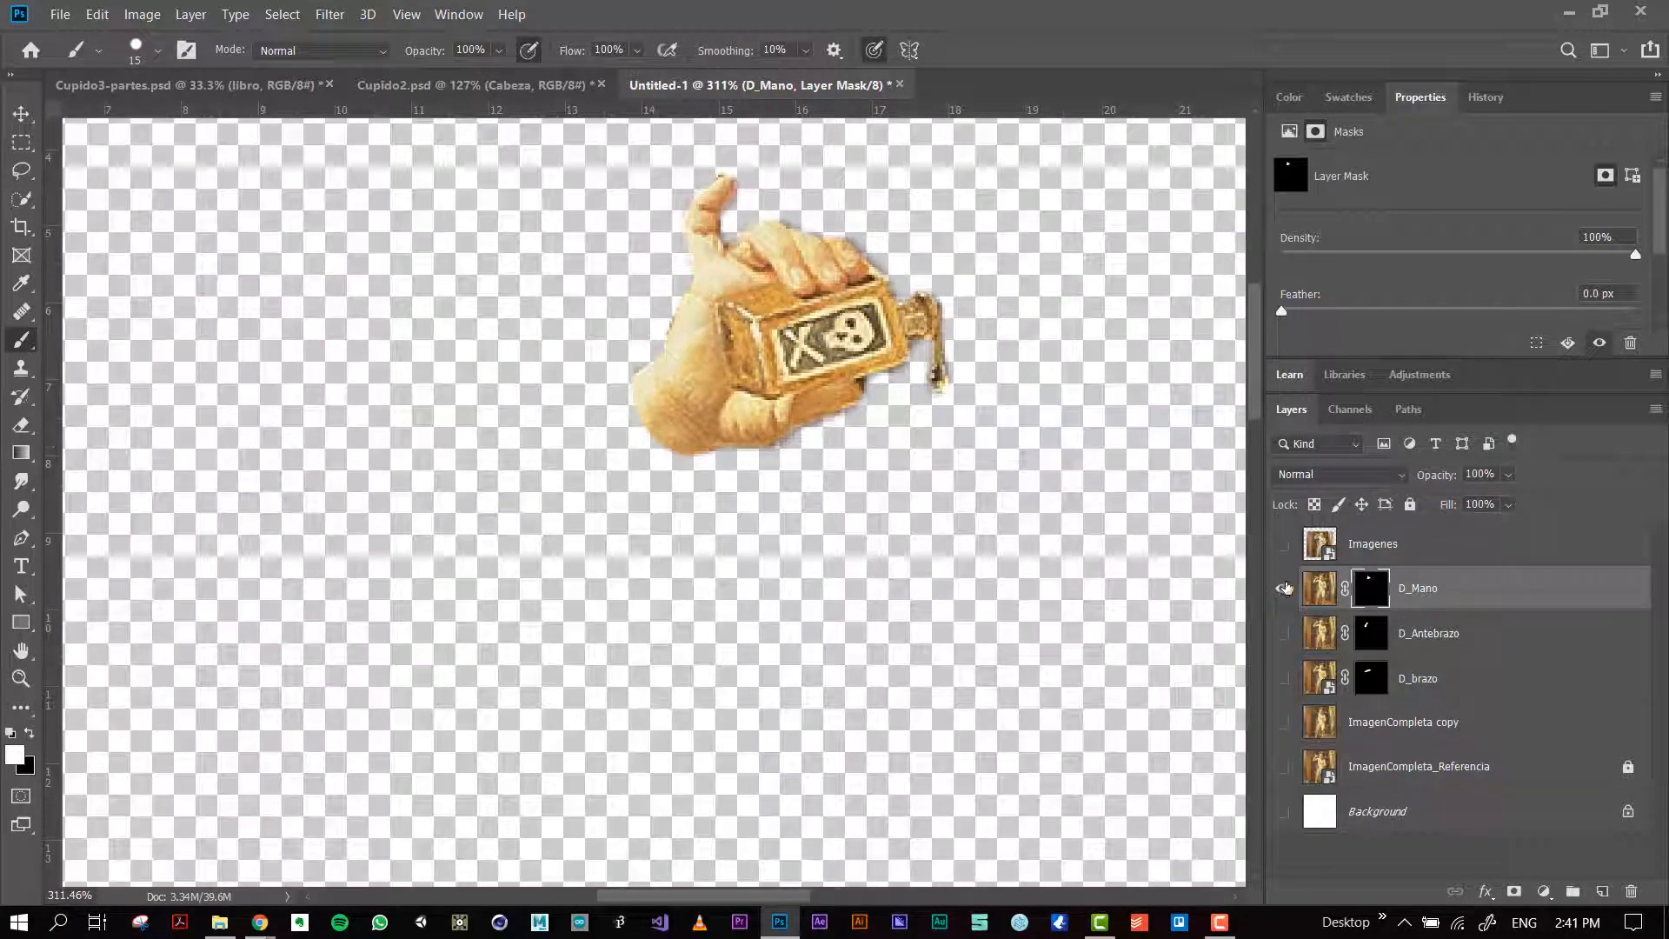
click(1288, 593)
click(1288, 593)
click(1257, 575)
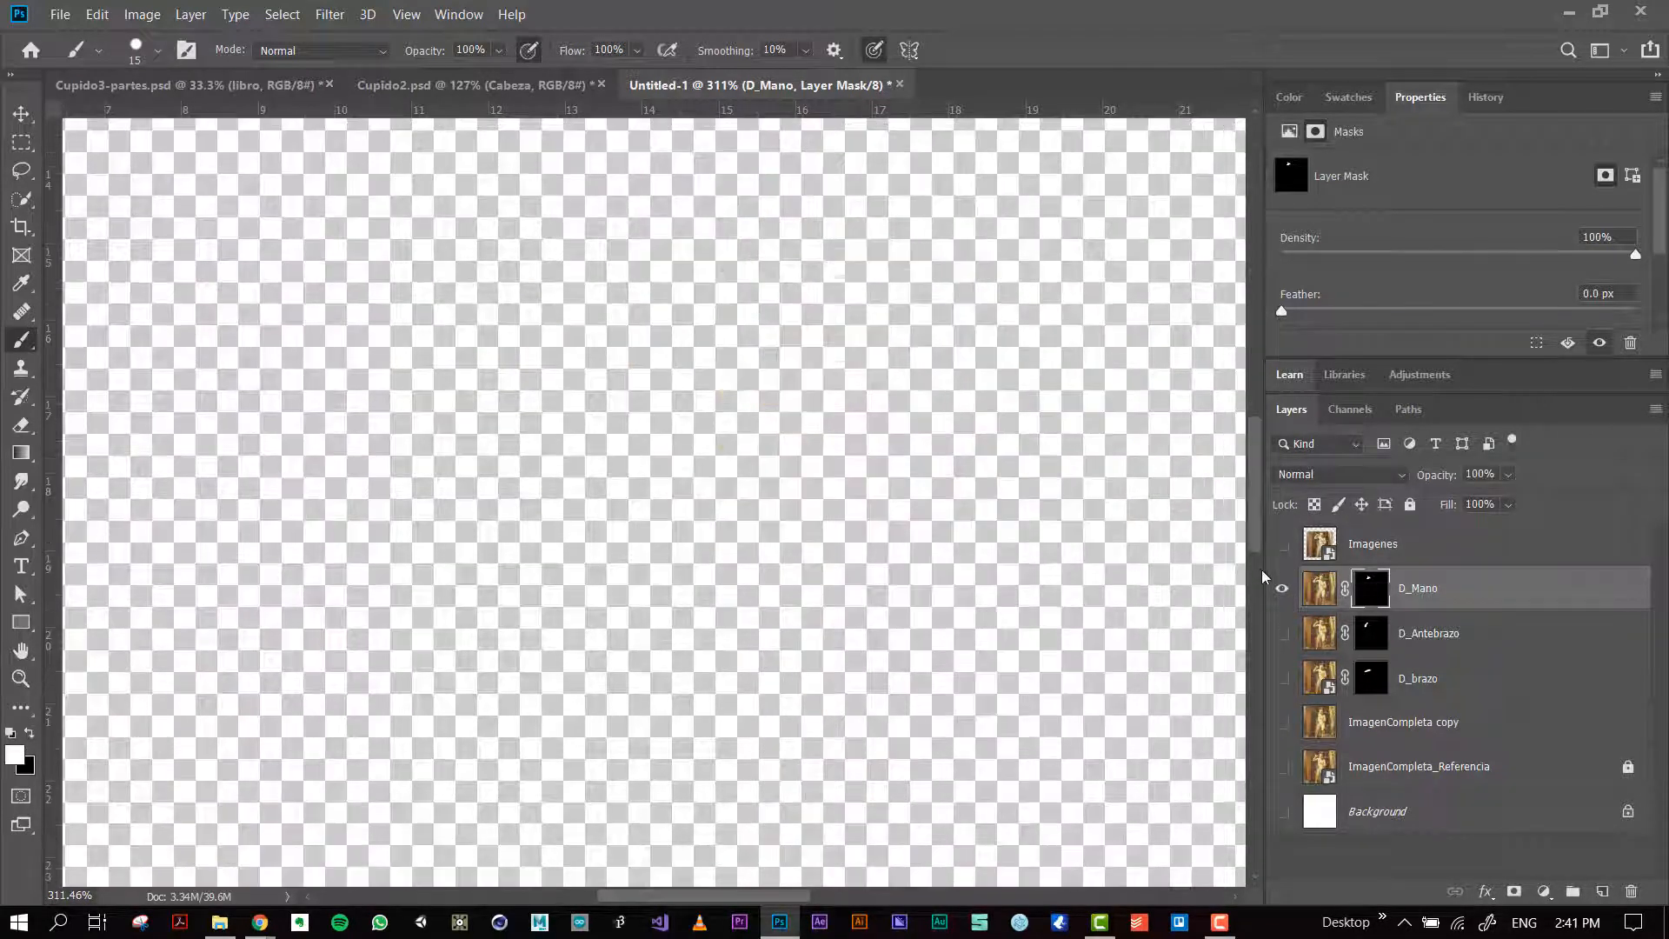
scroll(1064, 517, down, 5)
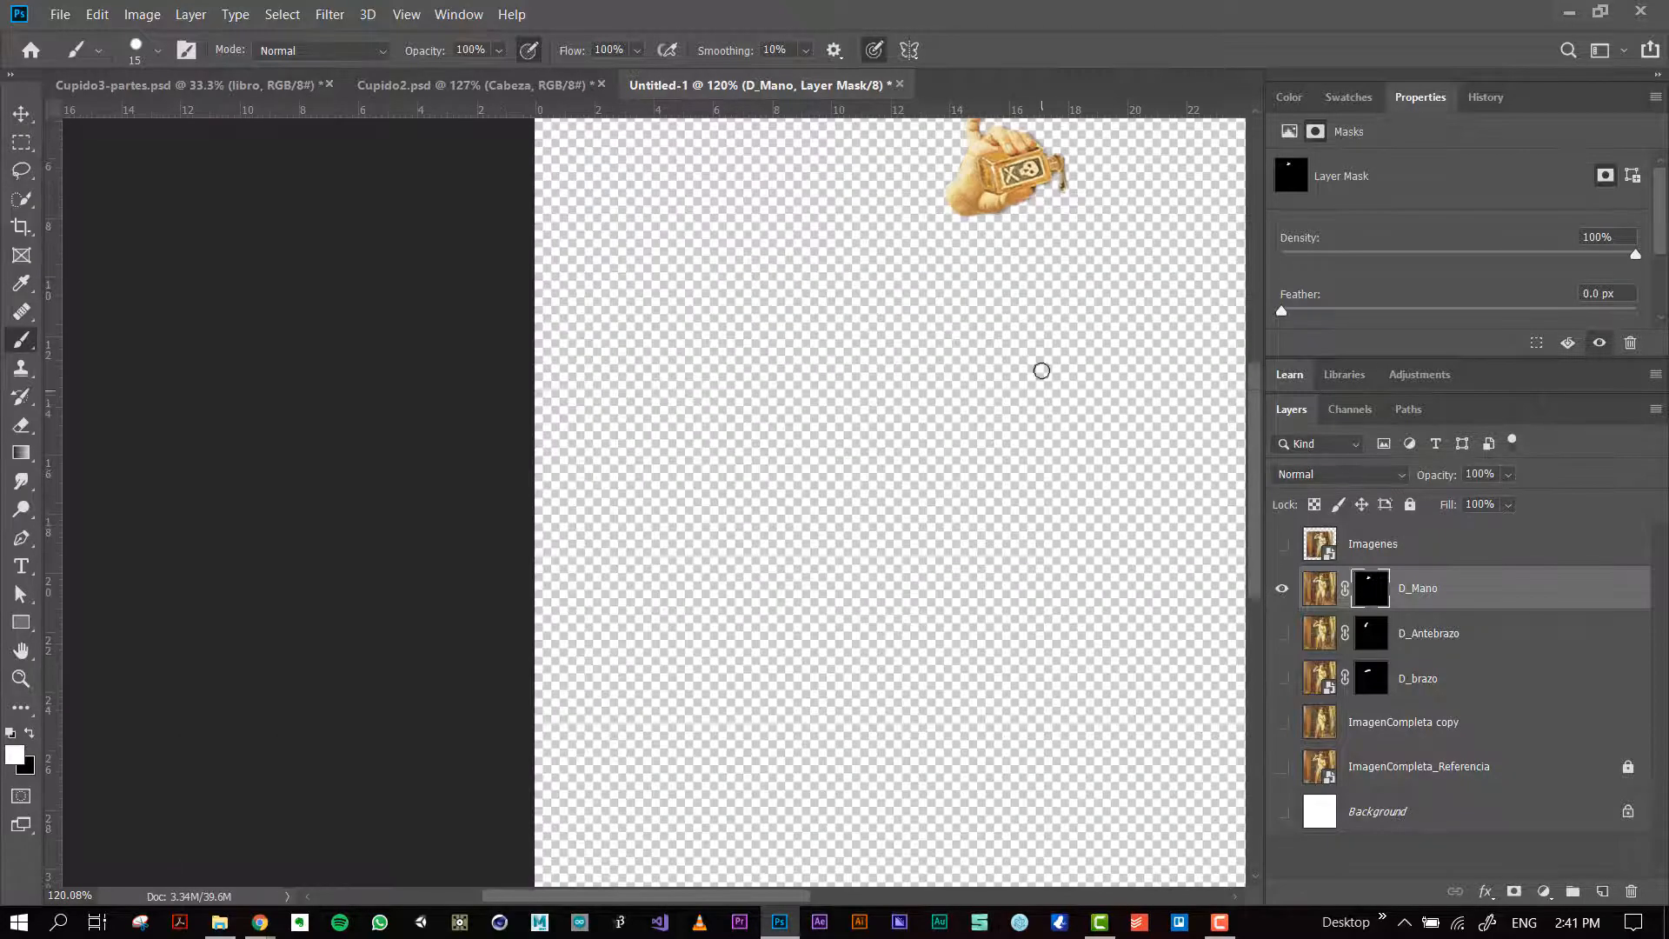
drag(1035, 366, 794, 513)
scroll(790, 477, down, 2)
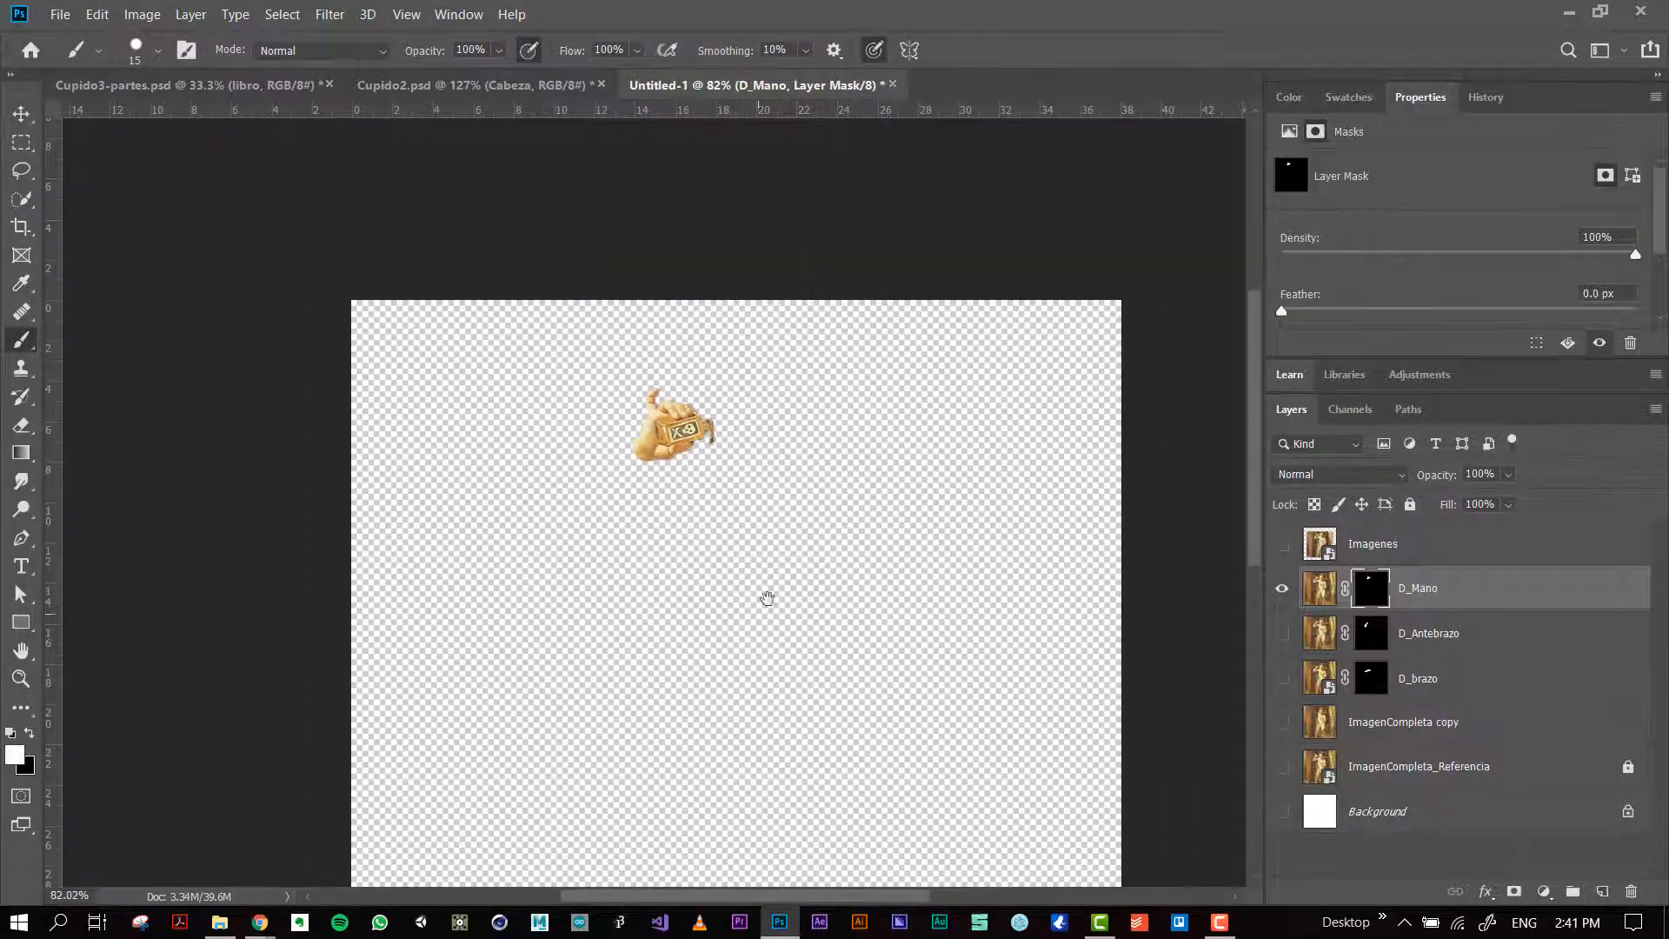
drag(764, 596, 779, 548)
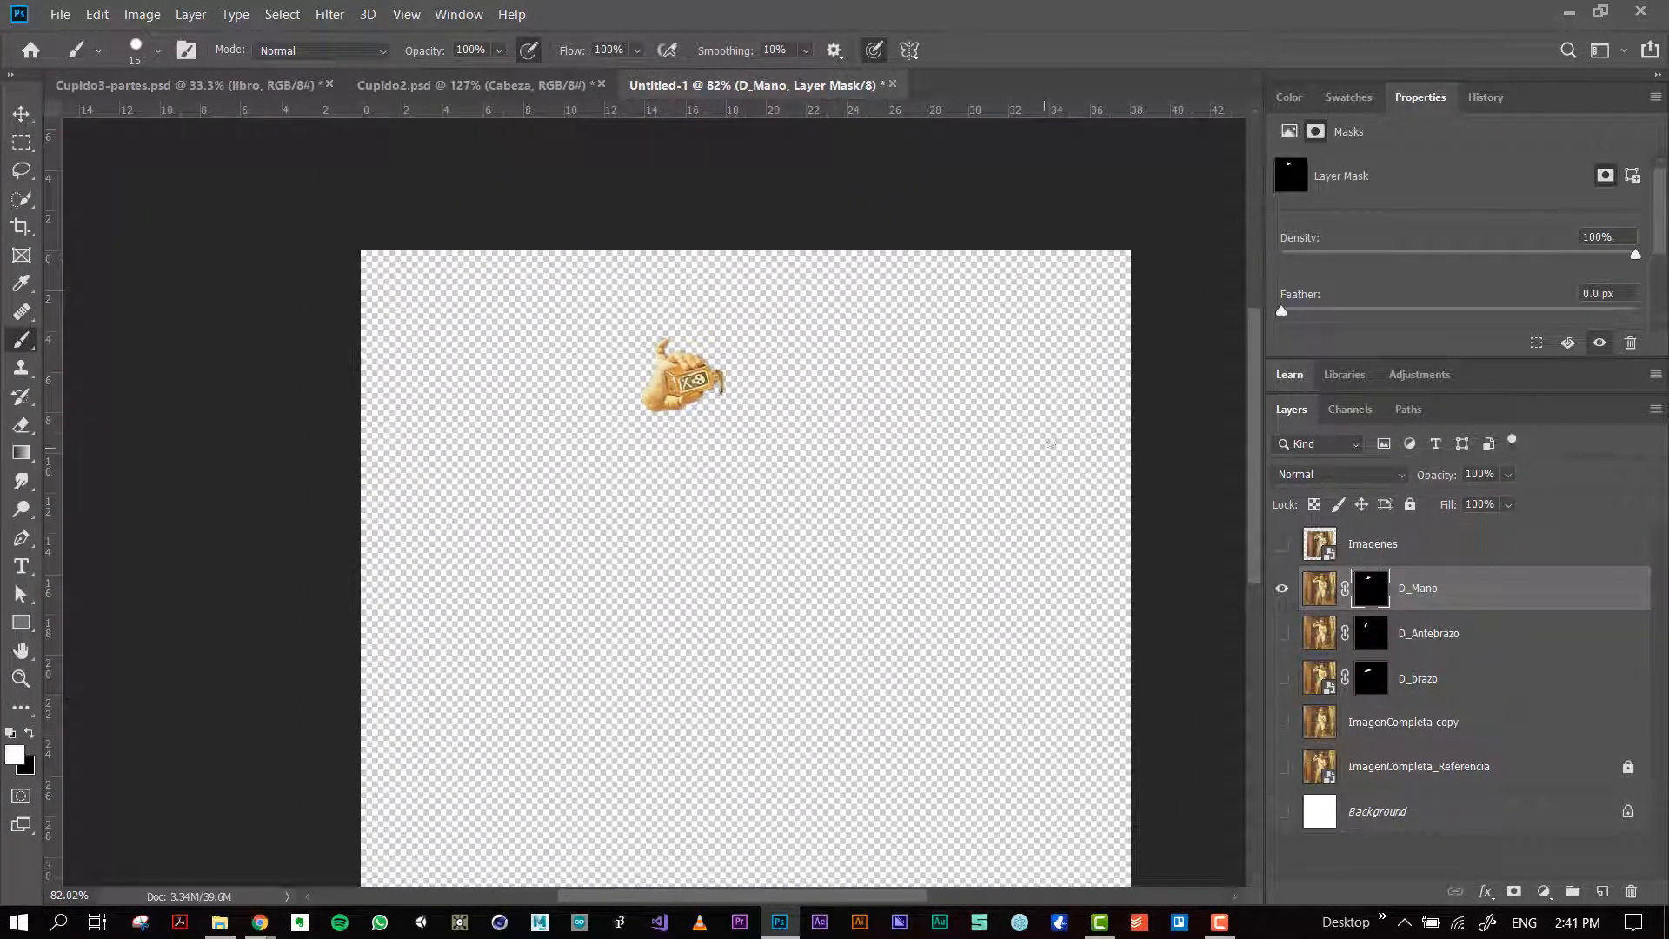
double_click(1278, 632)
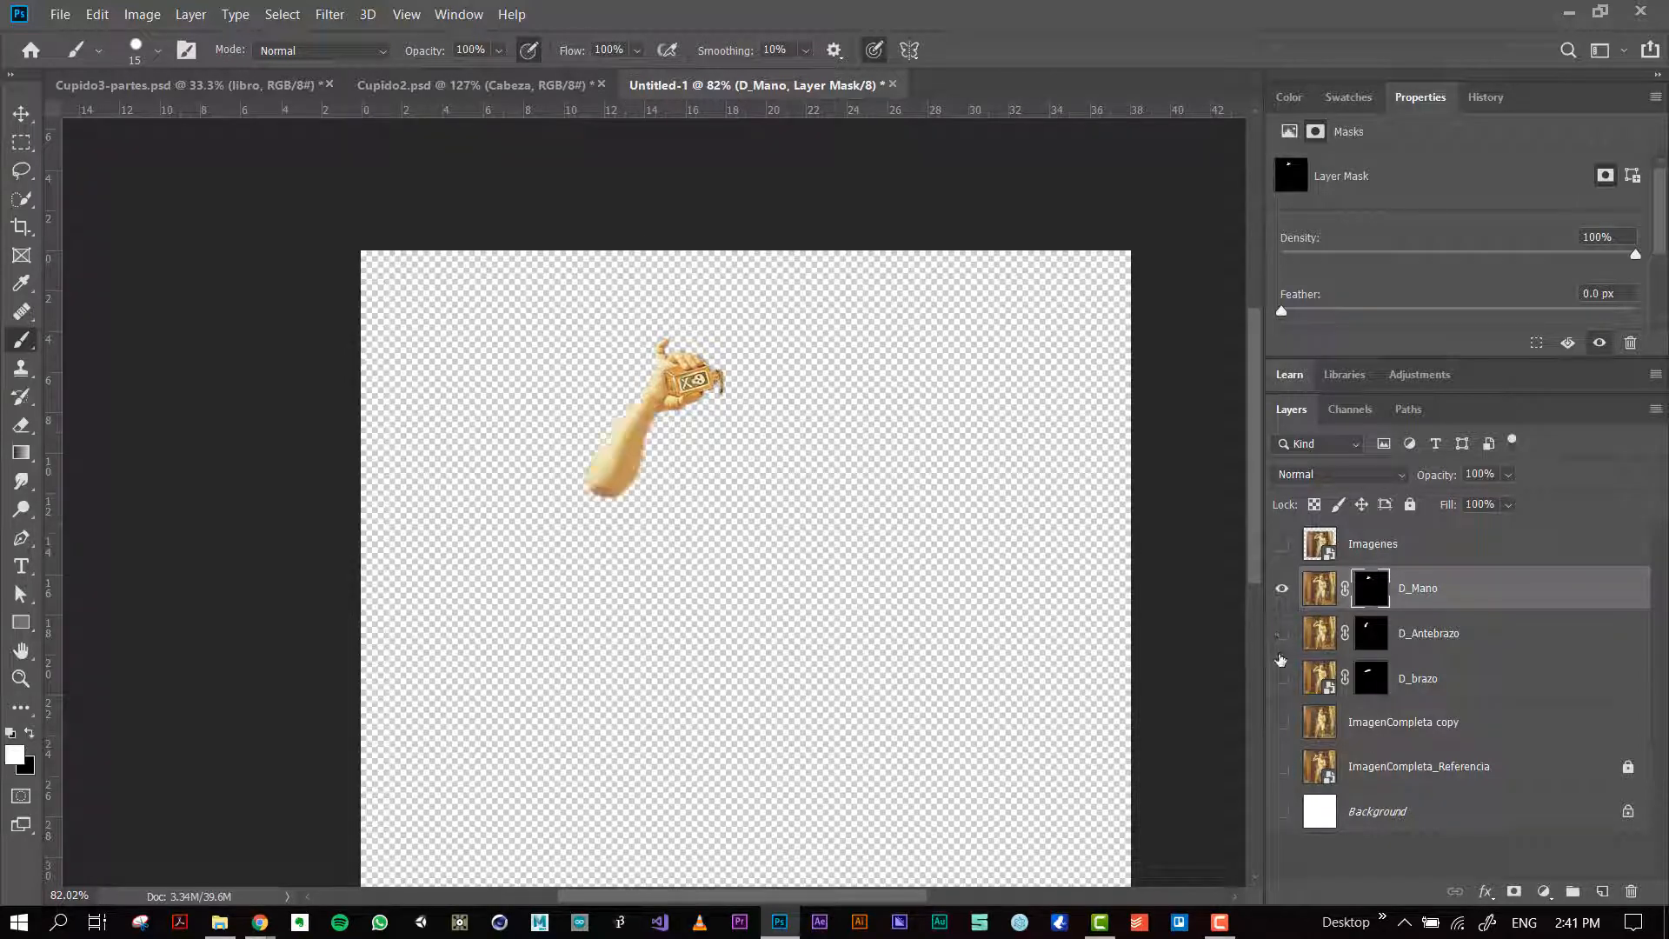
click(1283, 677)
click(1278, 634)
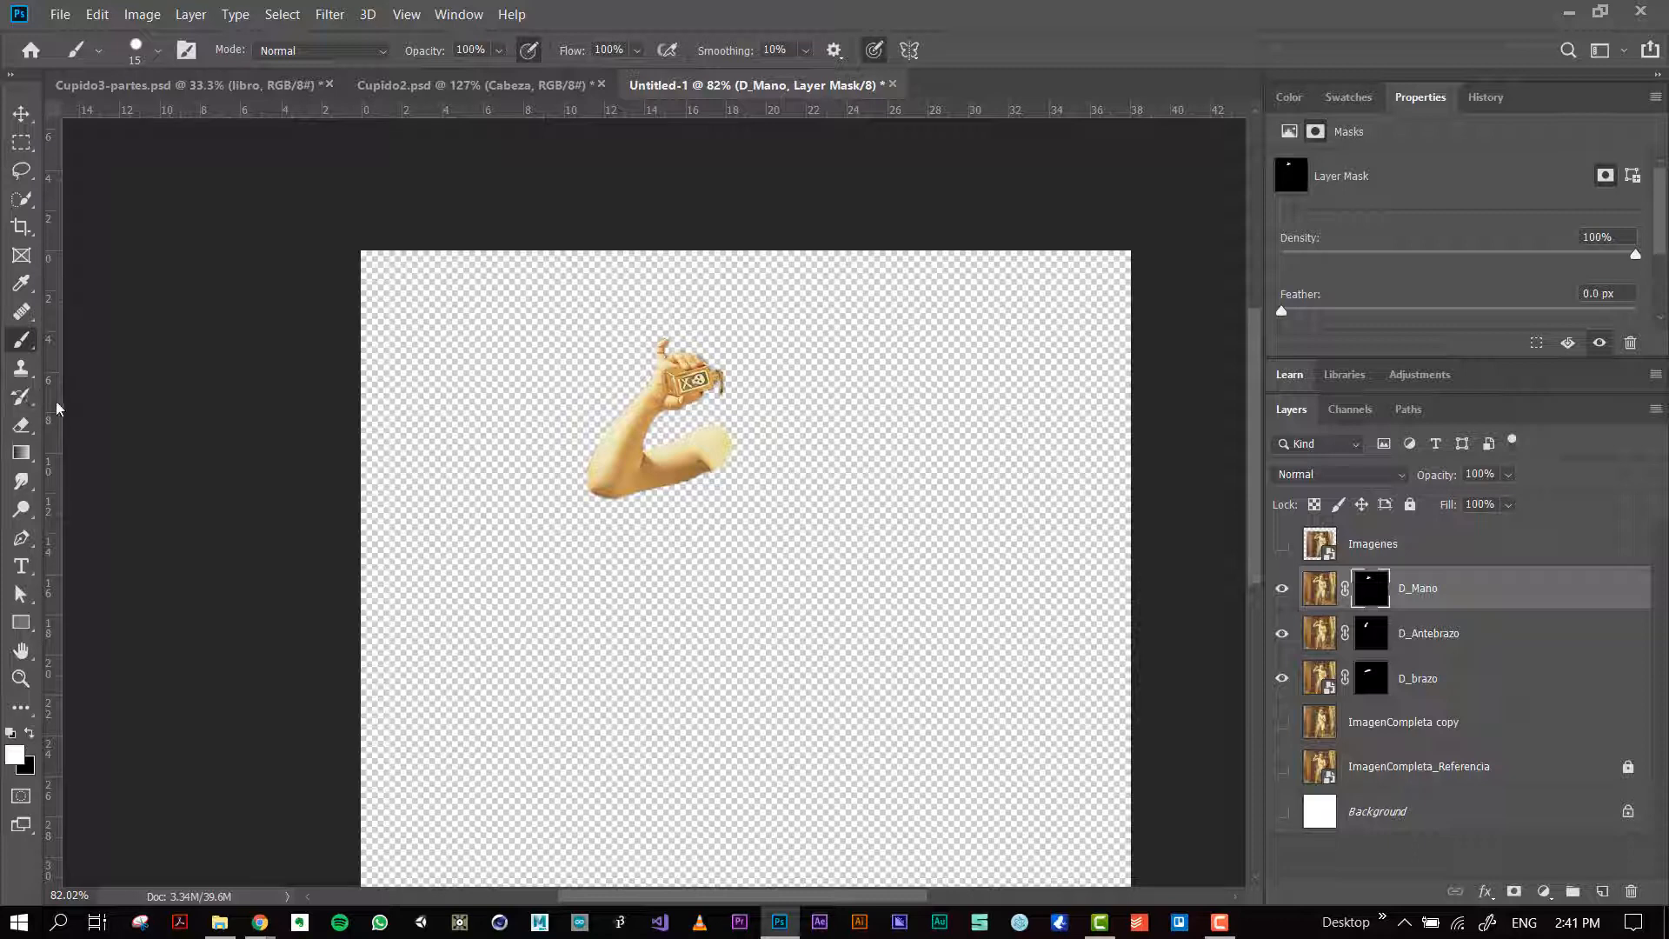
Step: Compare the assembled arm with the Imagenes layer by showing that layer briefly and hiding it again
key(v)
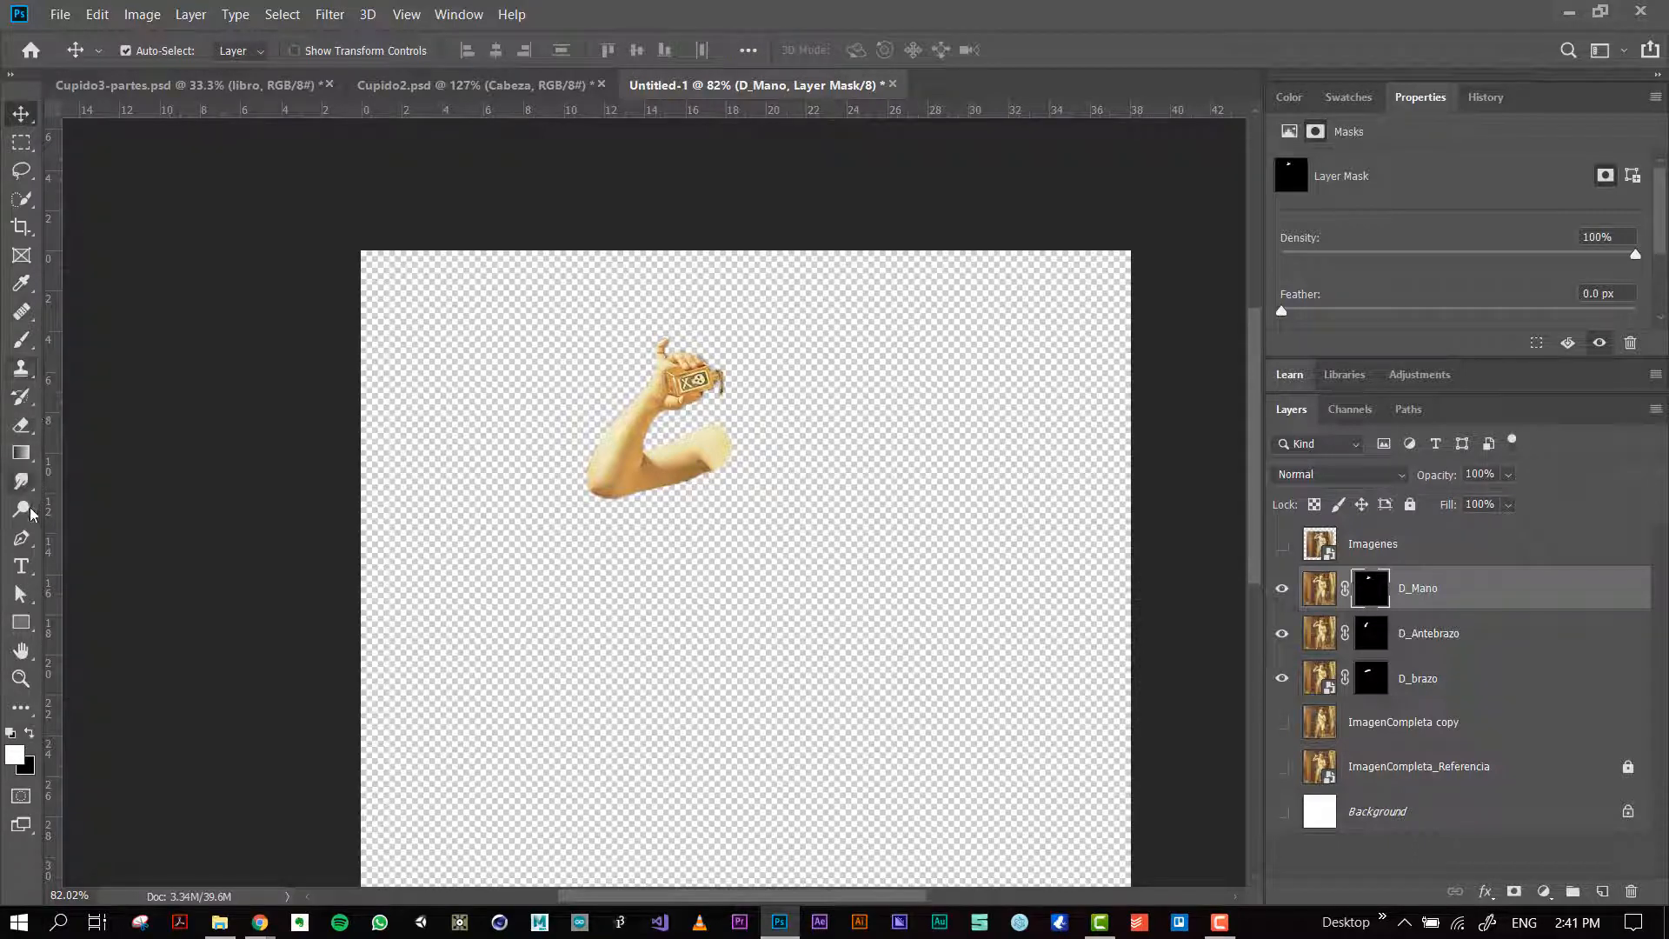
scroll(677, 422, up, 2)
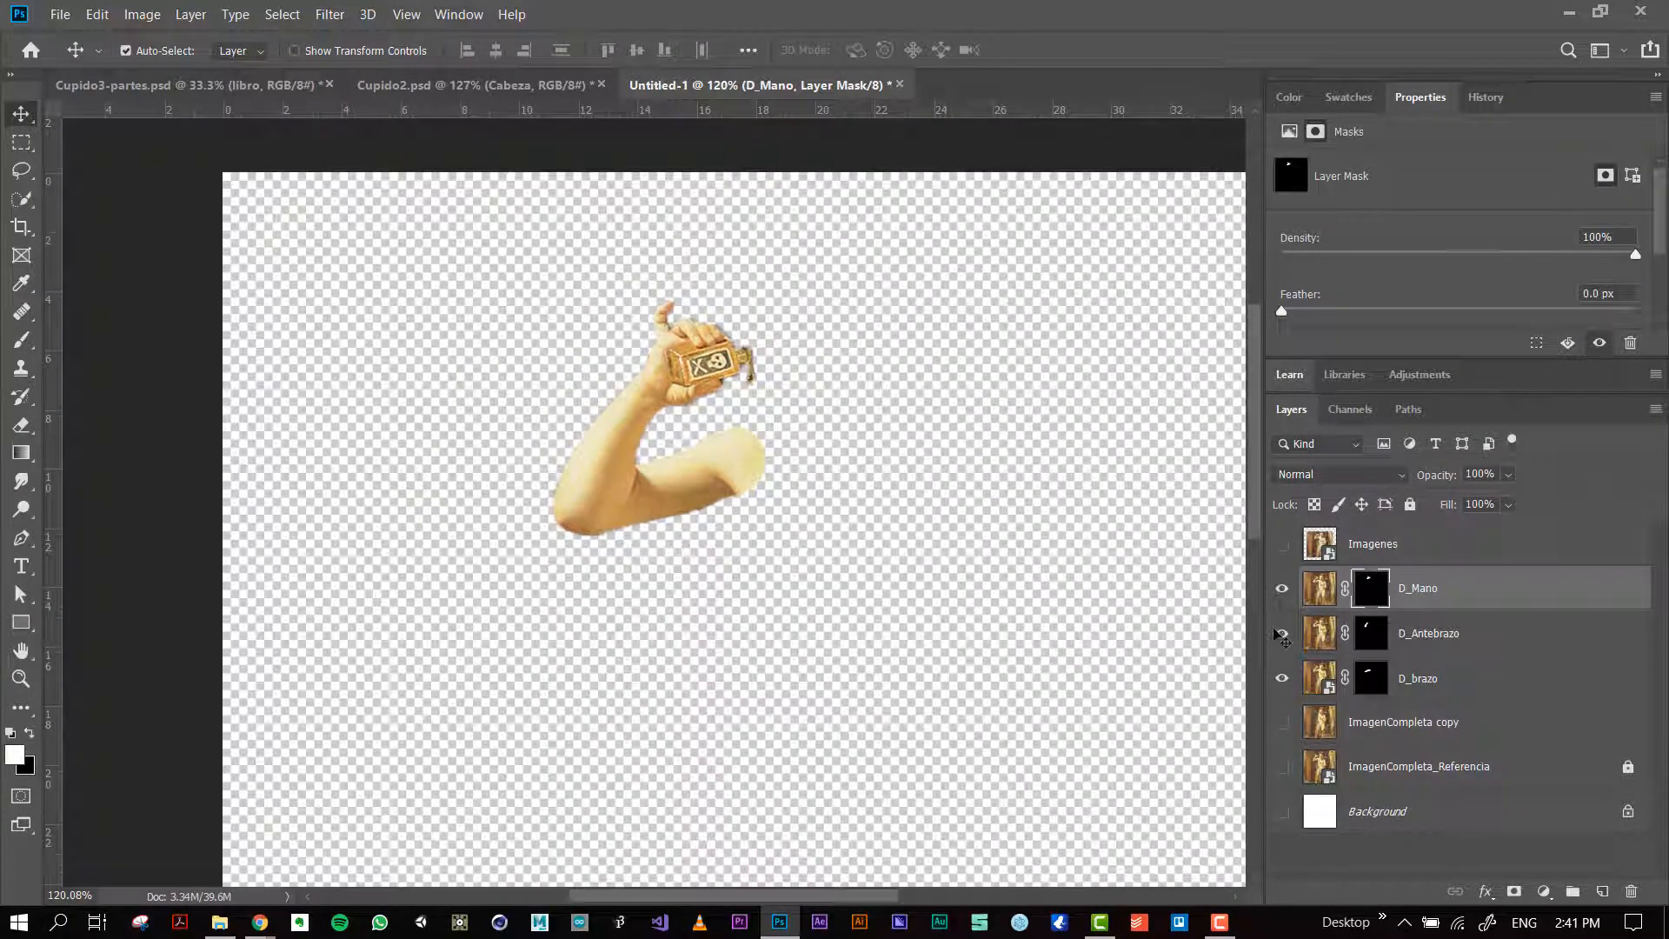
click(1283, 542)
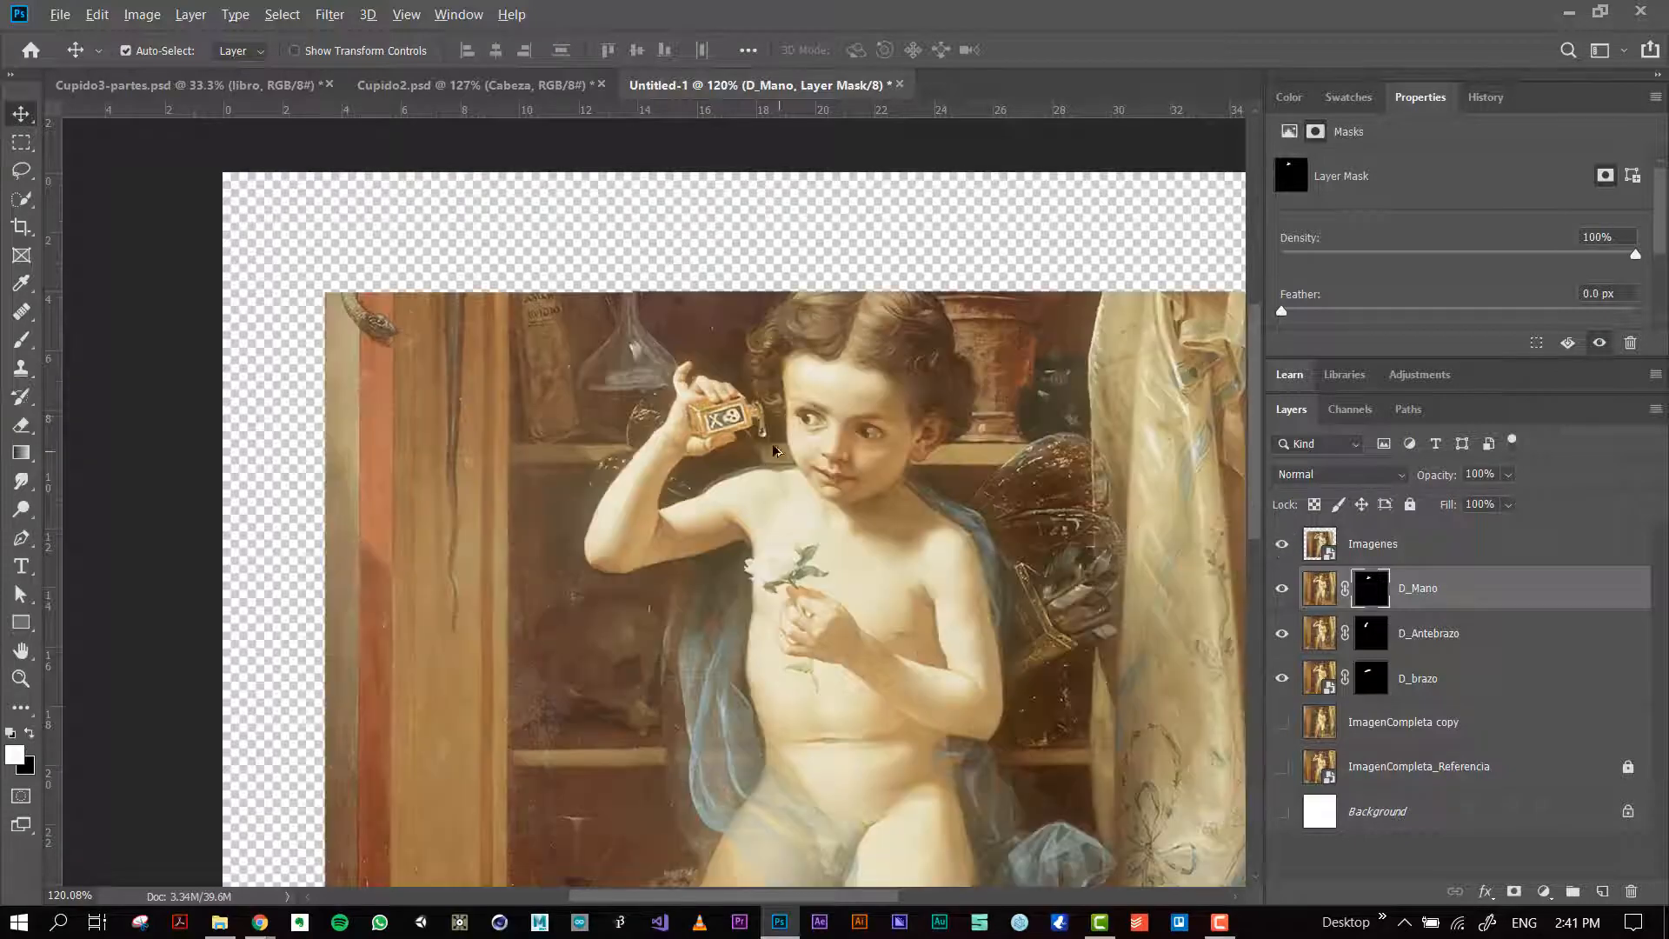
scroll(684, 423, up, 2)
click(1281, 544)
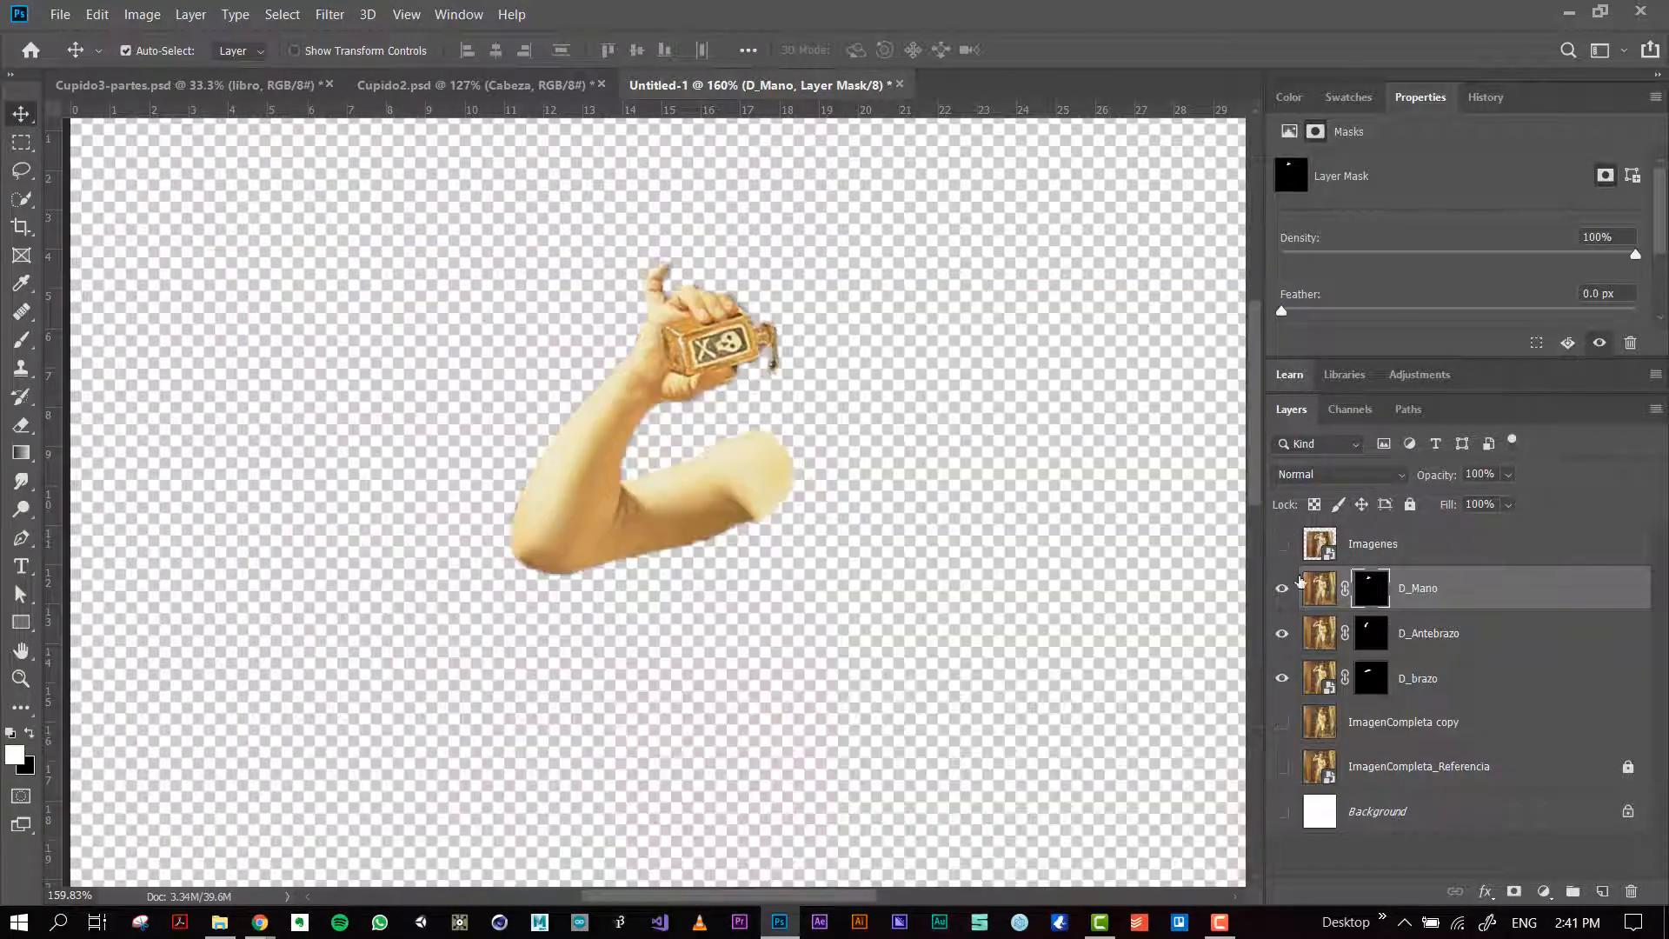
Step: Show only the ImagenCompleta copy layer and darken the background between the flask and the face with the Burn tool at Midtones, 50% exposure
click(1283, 721)
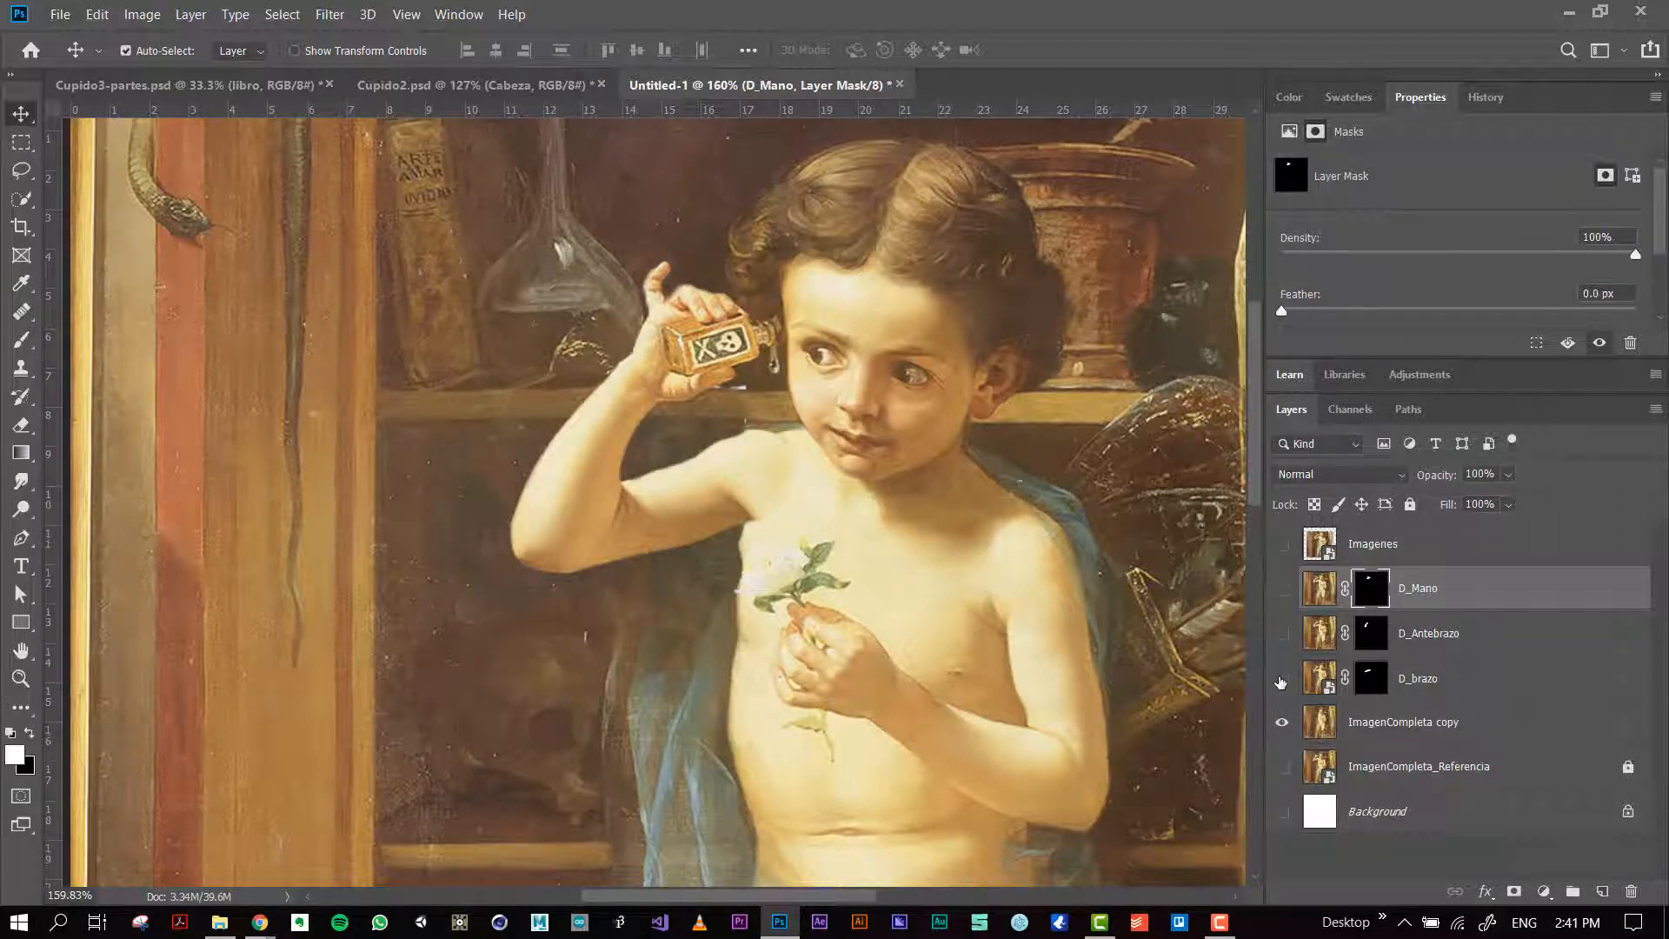
scroll(553, 314, up, 3)
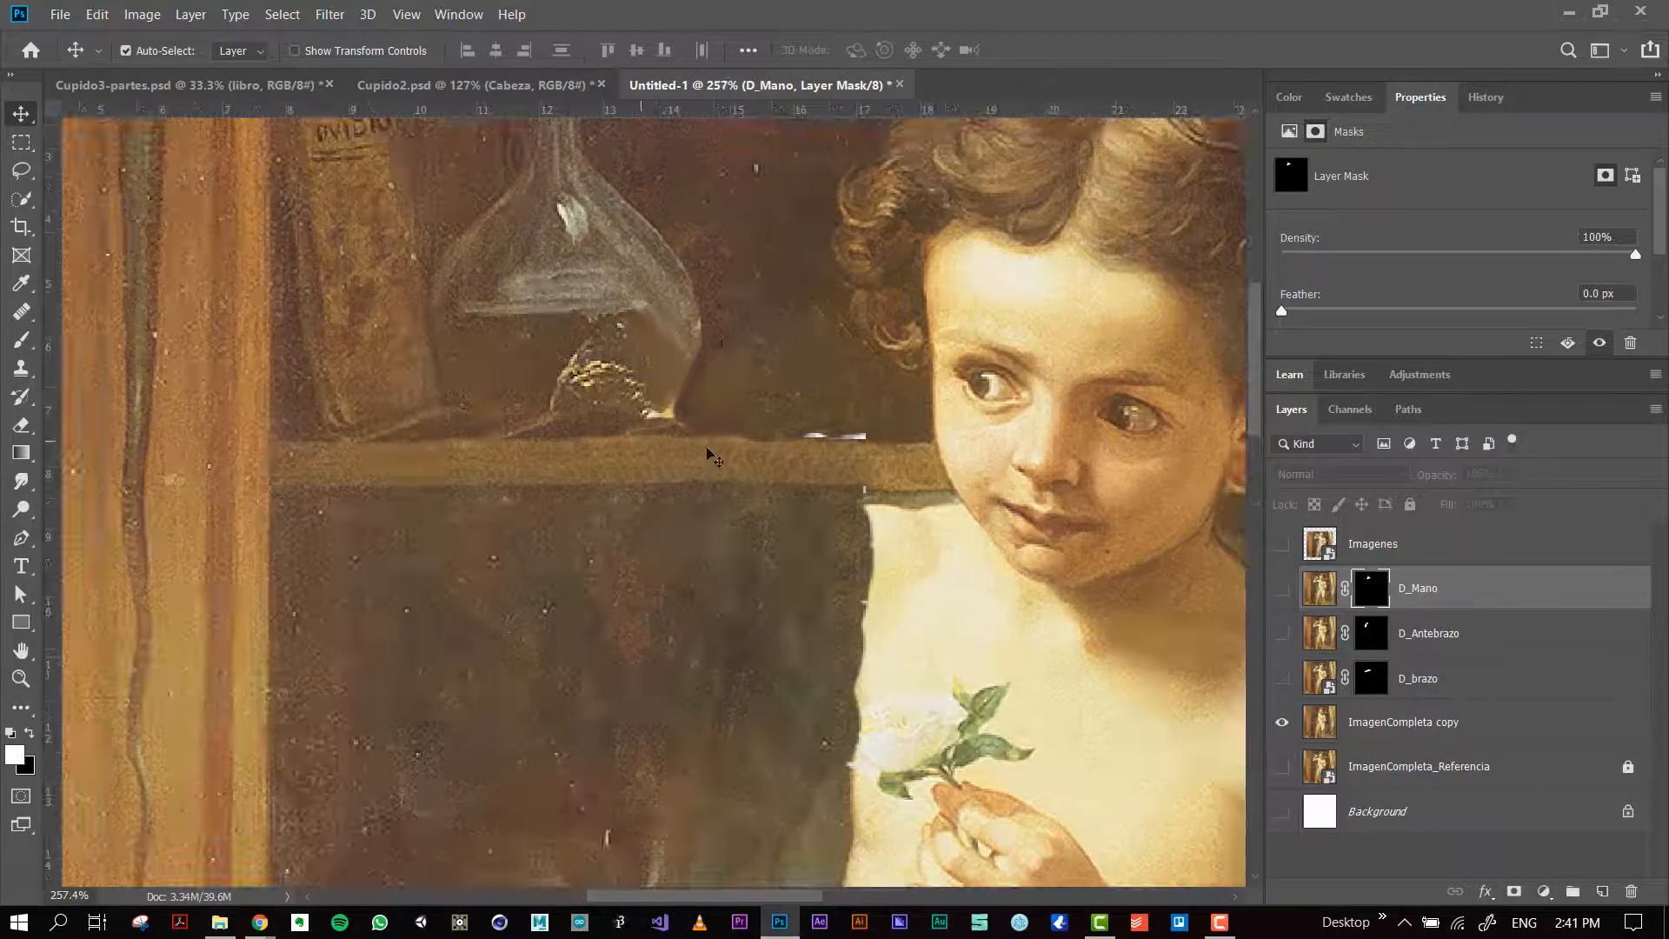
click(21, 510)
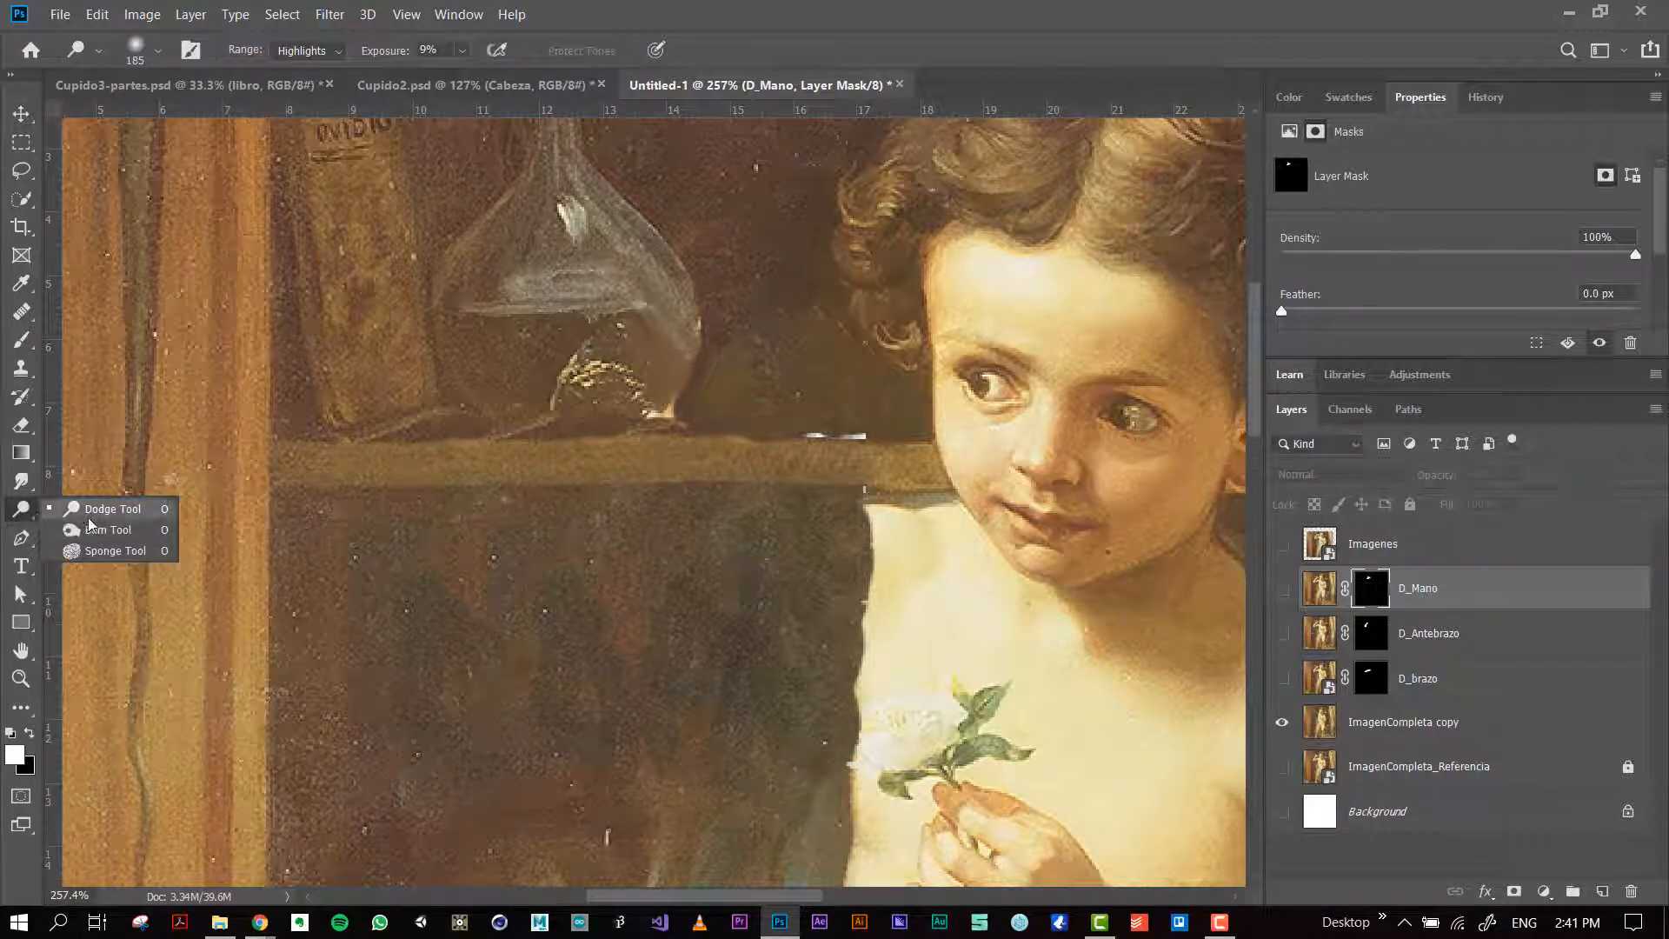
click(91, 530)
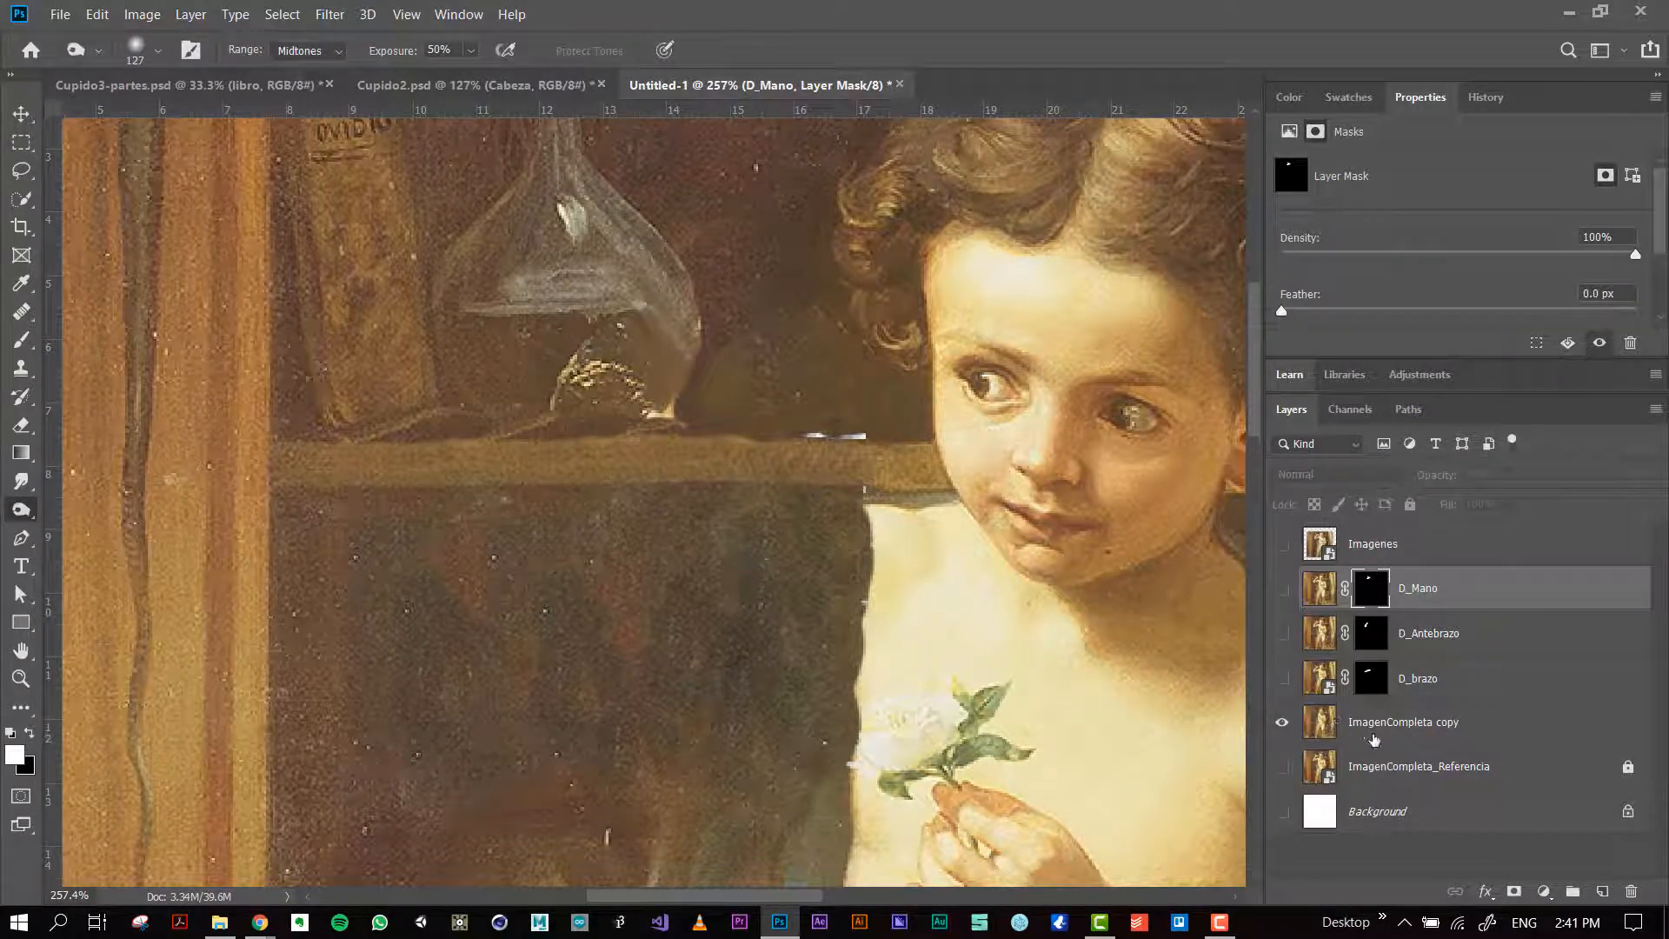
click(1329, 712)
mouse_move(769, 315)
mouse_down()
mouse_move(686, 334)
mouse_move(733, 320)
mouse_move(738, 281)
mouse_move(758, 319)
mouse_up()
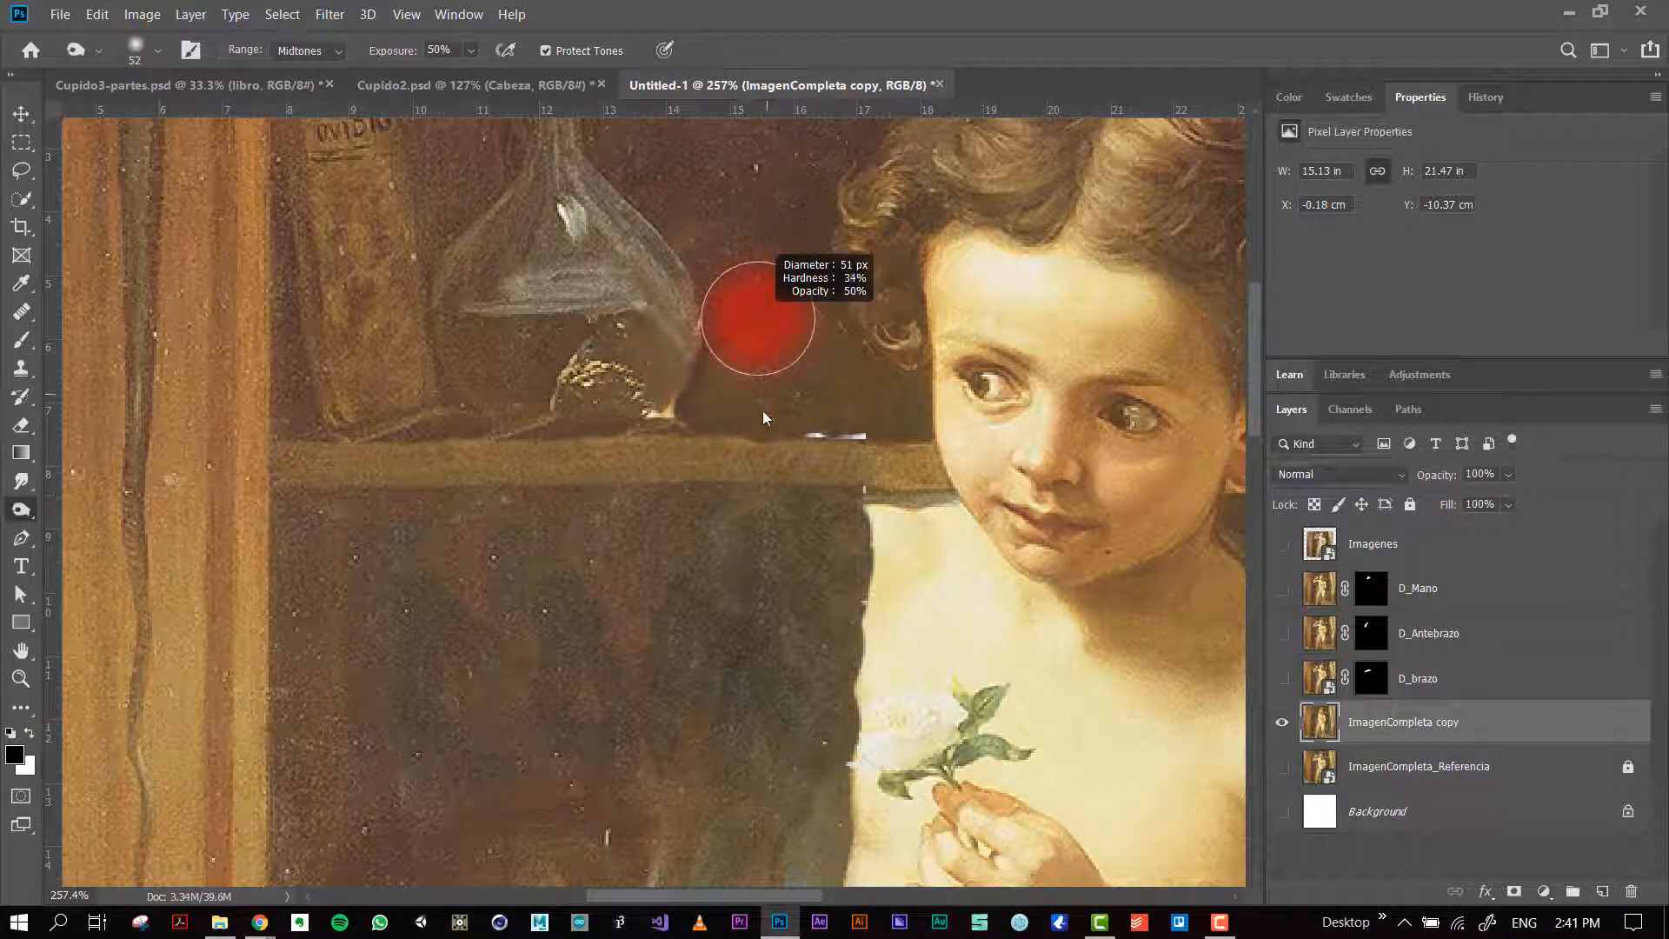
mouse_move(707, 362)
mouse_down()
mouse_move(774, 395)
mouse_move(833, 394)
mouse_move(806, 326)
mouse_move(869, 408)
mouse_move(856, 389)
mouse_move(881, 395)
mouse_move(781, 390)
mouse_move(734, 335)
mouse_up()
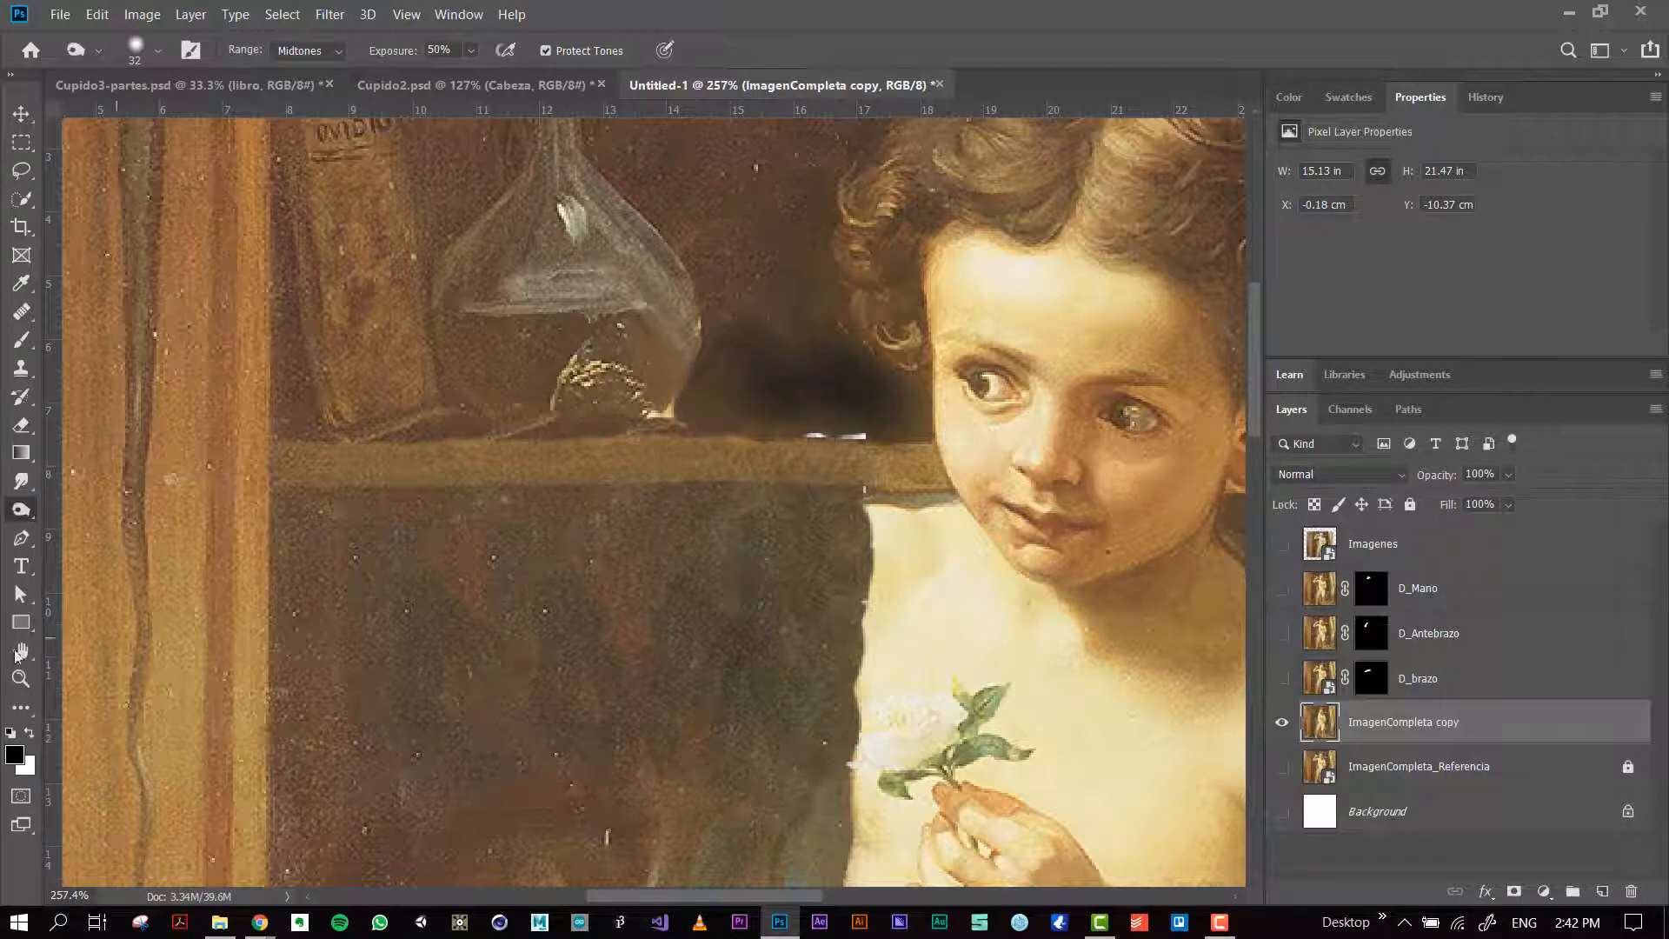
Step: Try lightening the background around the shelf with the Dodge tool at Highlights, 9% exposure, and undo the last strokes
right_click(22, 513)
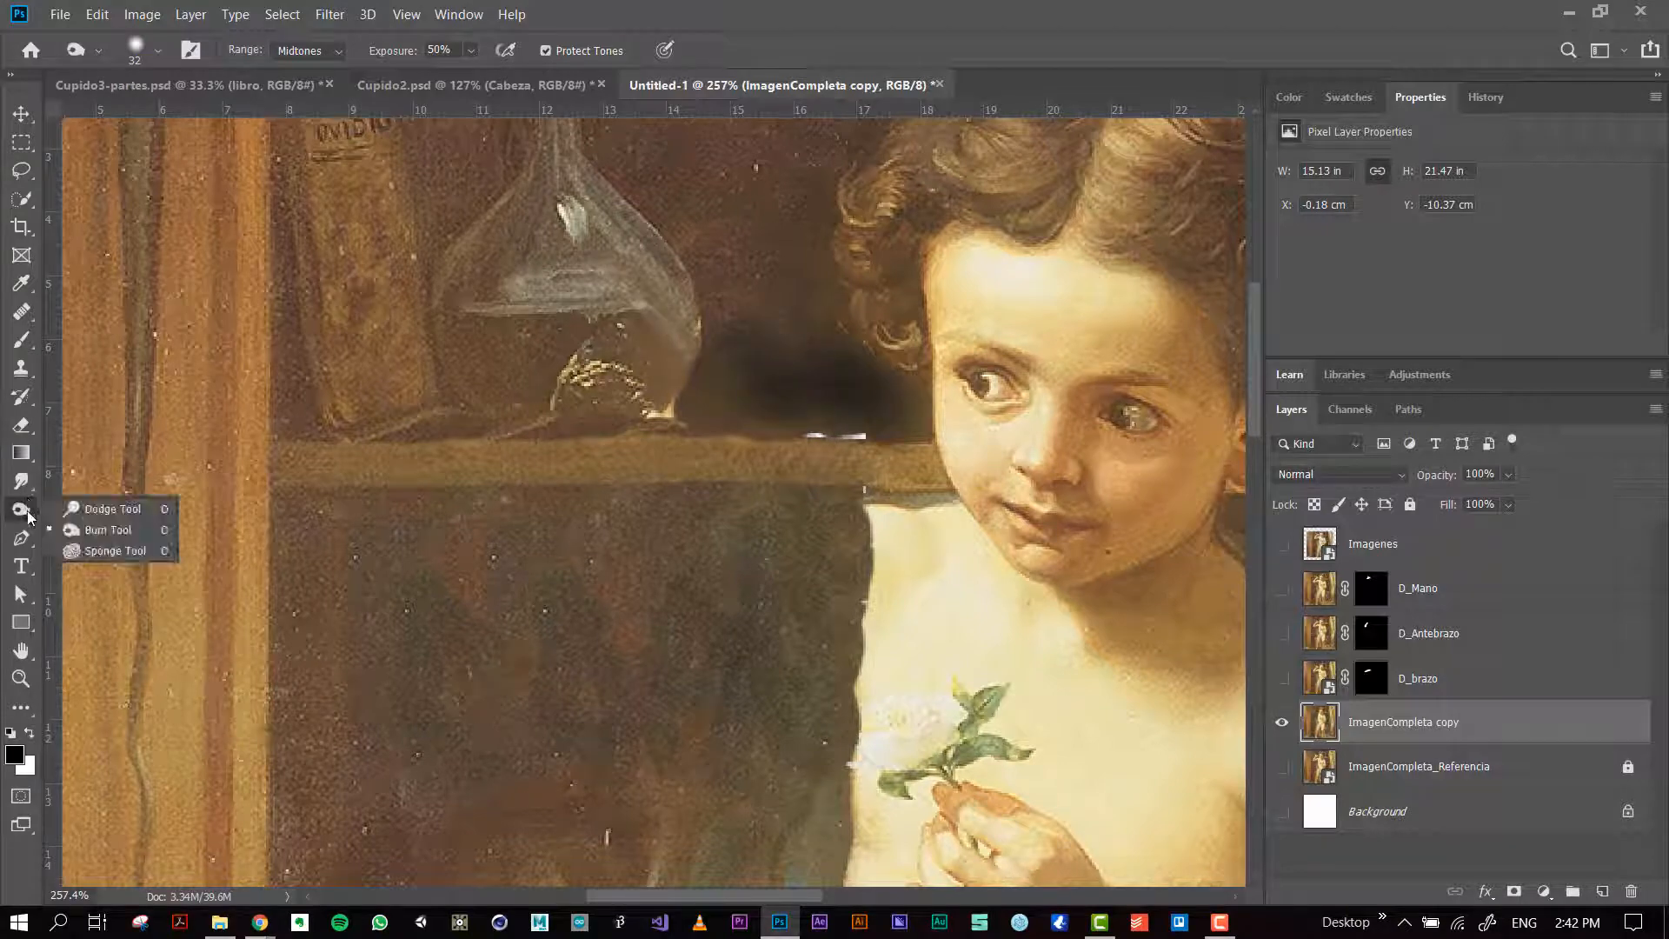
click(85, 513)
drag(744, 330, 569, 332)
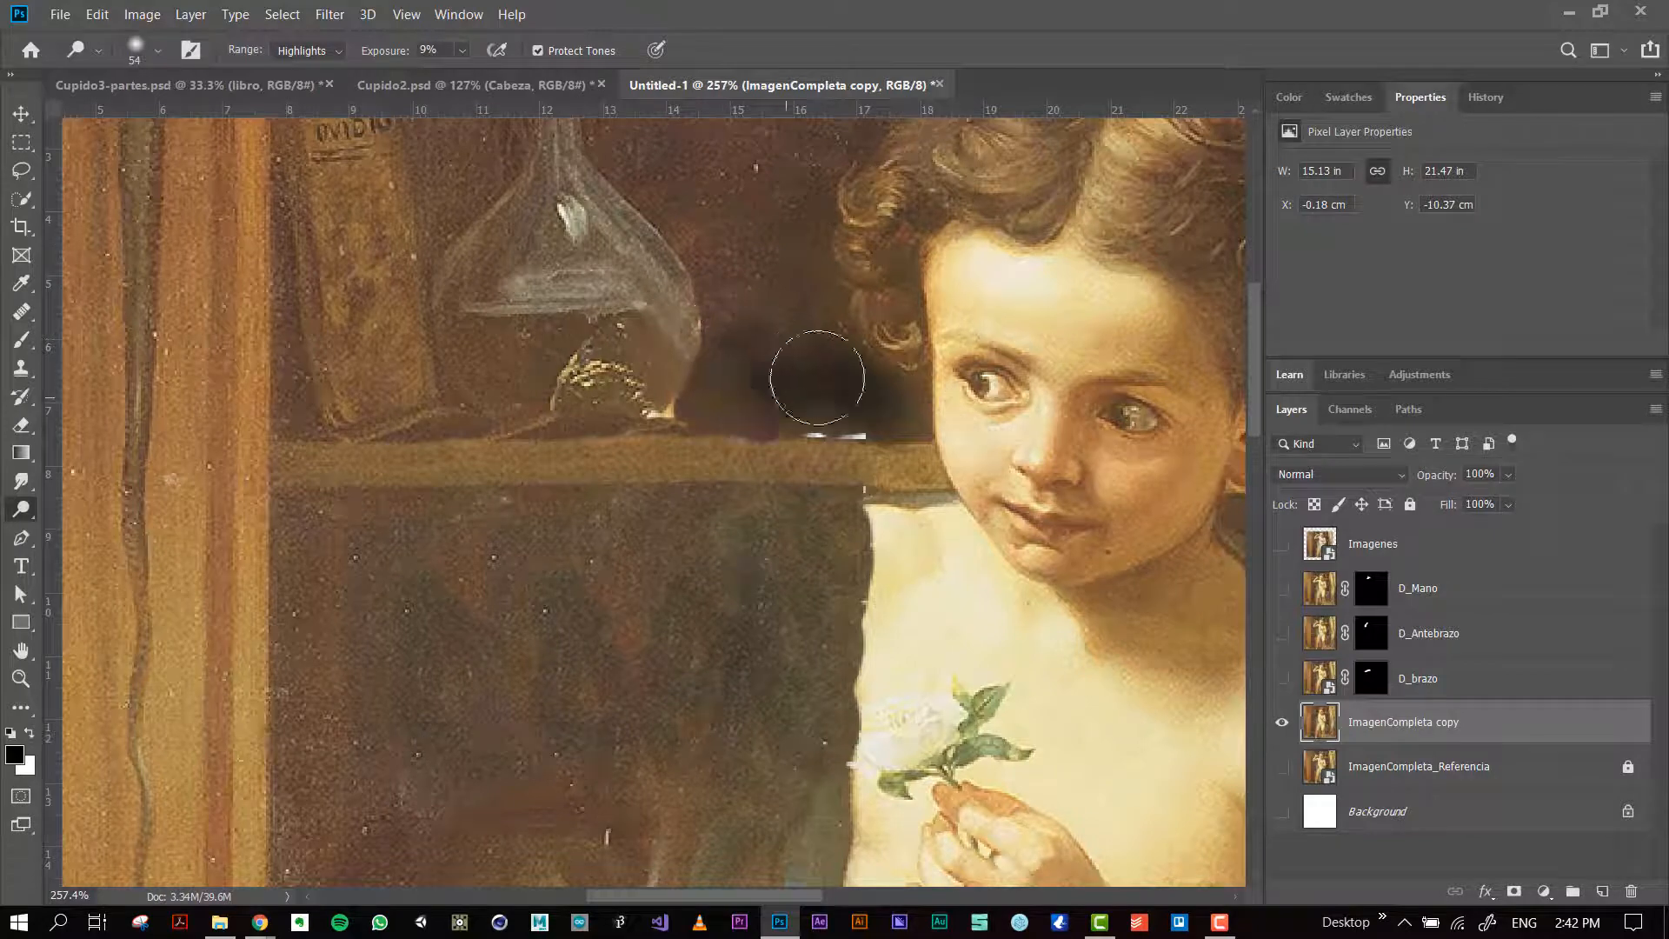
mouse_move(528, 579)
mouse_down()
mouse_move(589, 595)
mouse_move(864, 566)
mouse_move(434, 584)
mouse_move(862, 571)
mouse_move(415, 605)
mouse_move(433, 583)
mouse_move(841, 554)
mouse_move(432, 570)
mouse_move(426, 551)
mouse_move(367, 547)
mouse_move(661, 514)
mouse_move(339, 551)
mouse_move(870, 552)
mouse_move(403, 571)
mouse_move(752, 614)
mouse_move(812, 561)
mouse_move(661, 567)
mouse_move(769, 548)
mouse_up()
scroll(771, 557, down, 8)
key(ctrl+z)
key(ctrl+z)
key(ctrl+z)
key(ctrl+z)
key(ctrl+z)
key(ctrl+z)
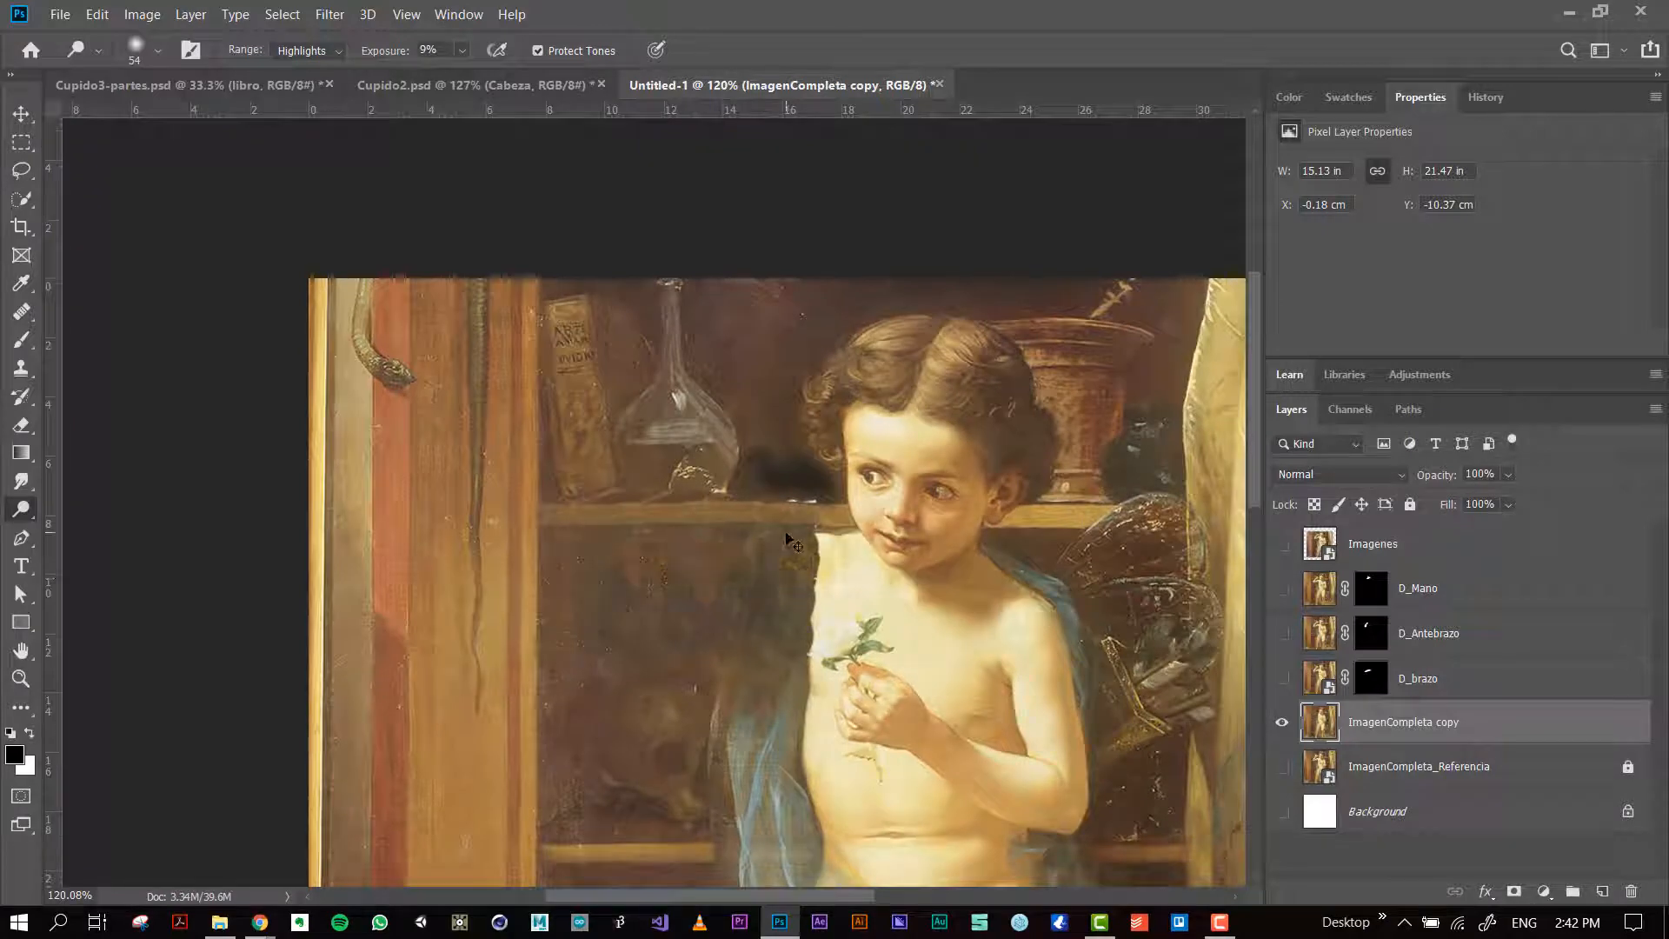
Step: Try to blend the dark patch between the flask and the face with the Dodge tool and Clone Stamp strokes
scroll(785, 481, up, 8)
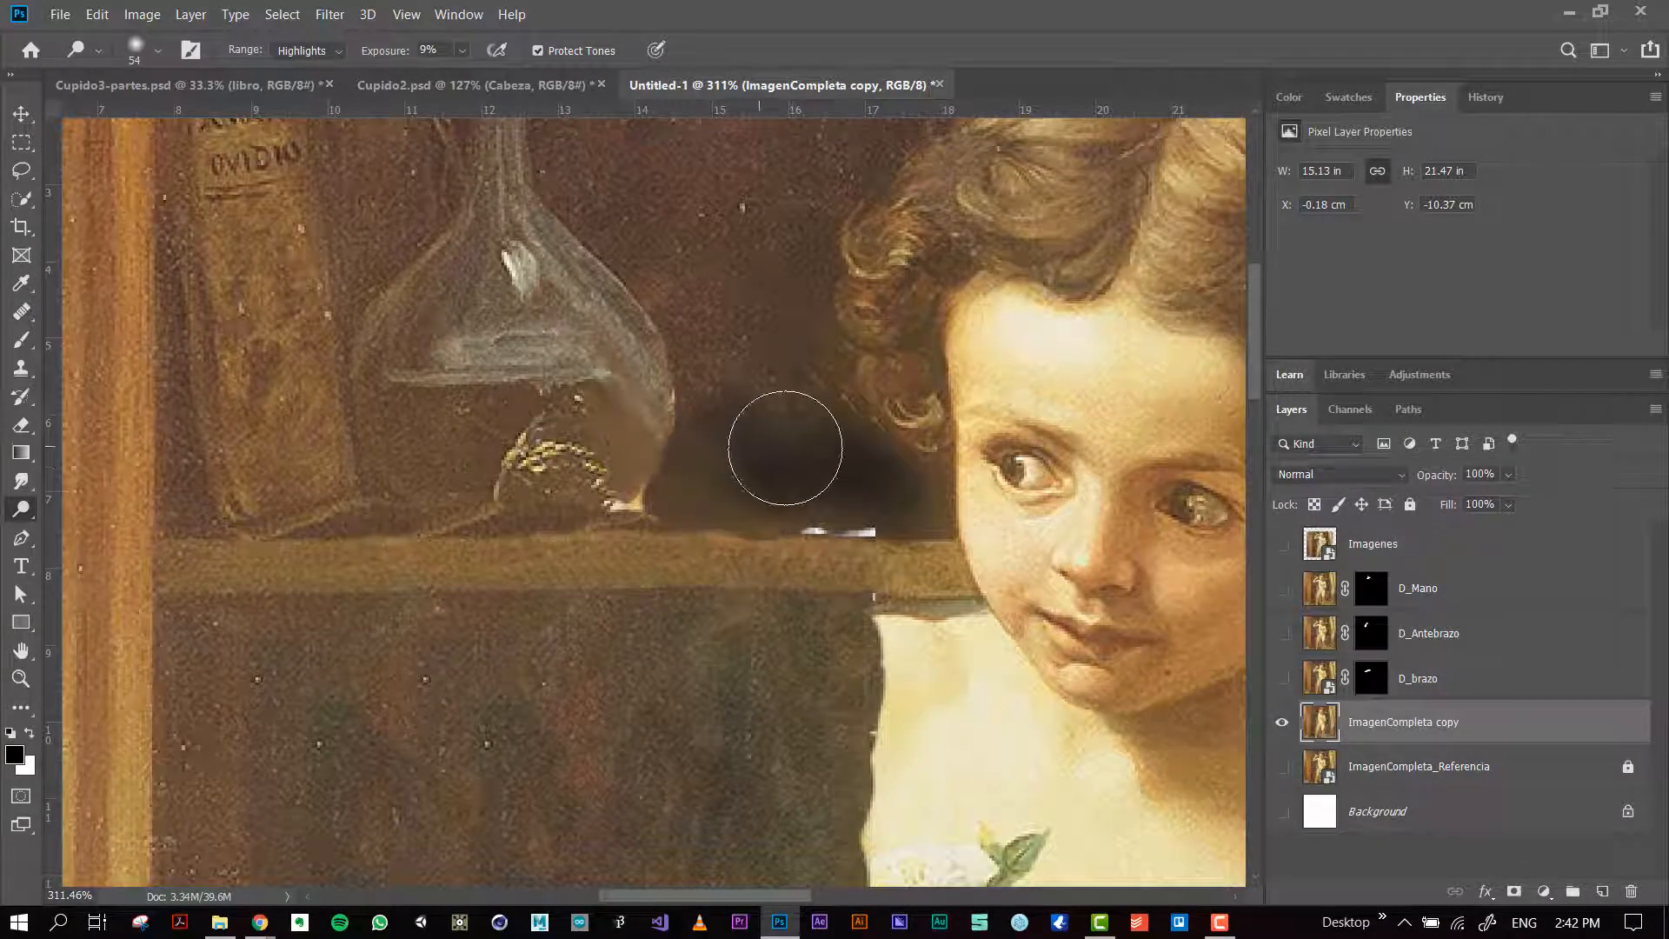
mouse_move(785, 448)
mouse_down()
mouse_move(738, 463)
mouse_move(903, 470)
mouse_move(799, 470)
mouse_move(698, 433)
mouse_move(801, 482)
mouse_move(731, 447)
mouse_move(815, 442)
mouse_move(889, 472)
mouse_move(821, 433)
mouse_move(875, 435)
mouse_move(945, 508)
mouse_move(853, 445)
mouse_move(819, 475)
mouse_move(900, 479)
mouse_move(711, 454)
mouse_move(767, 452)
mouse_move(842, 334)
mouse_move(749, 394)
mouse_move(744, 330)
mouse_move(786, 474)
mouse_move(764, 435)
mouse_move(879, 477)
mouse_move(817, 477)
mouse_up()
key(s)
mouse_move(738, 361)
mouse_down()
mouse_move(794, 473)
mouse_move(808, 457)
mouse_move(797, 476)
mouse_up()
scroll(774, 465, down, 5)
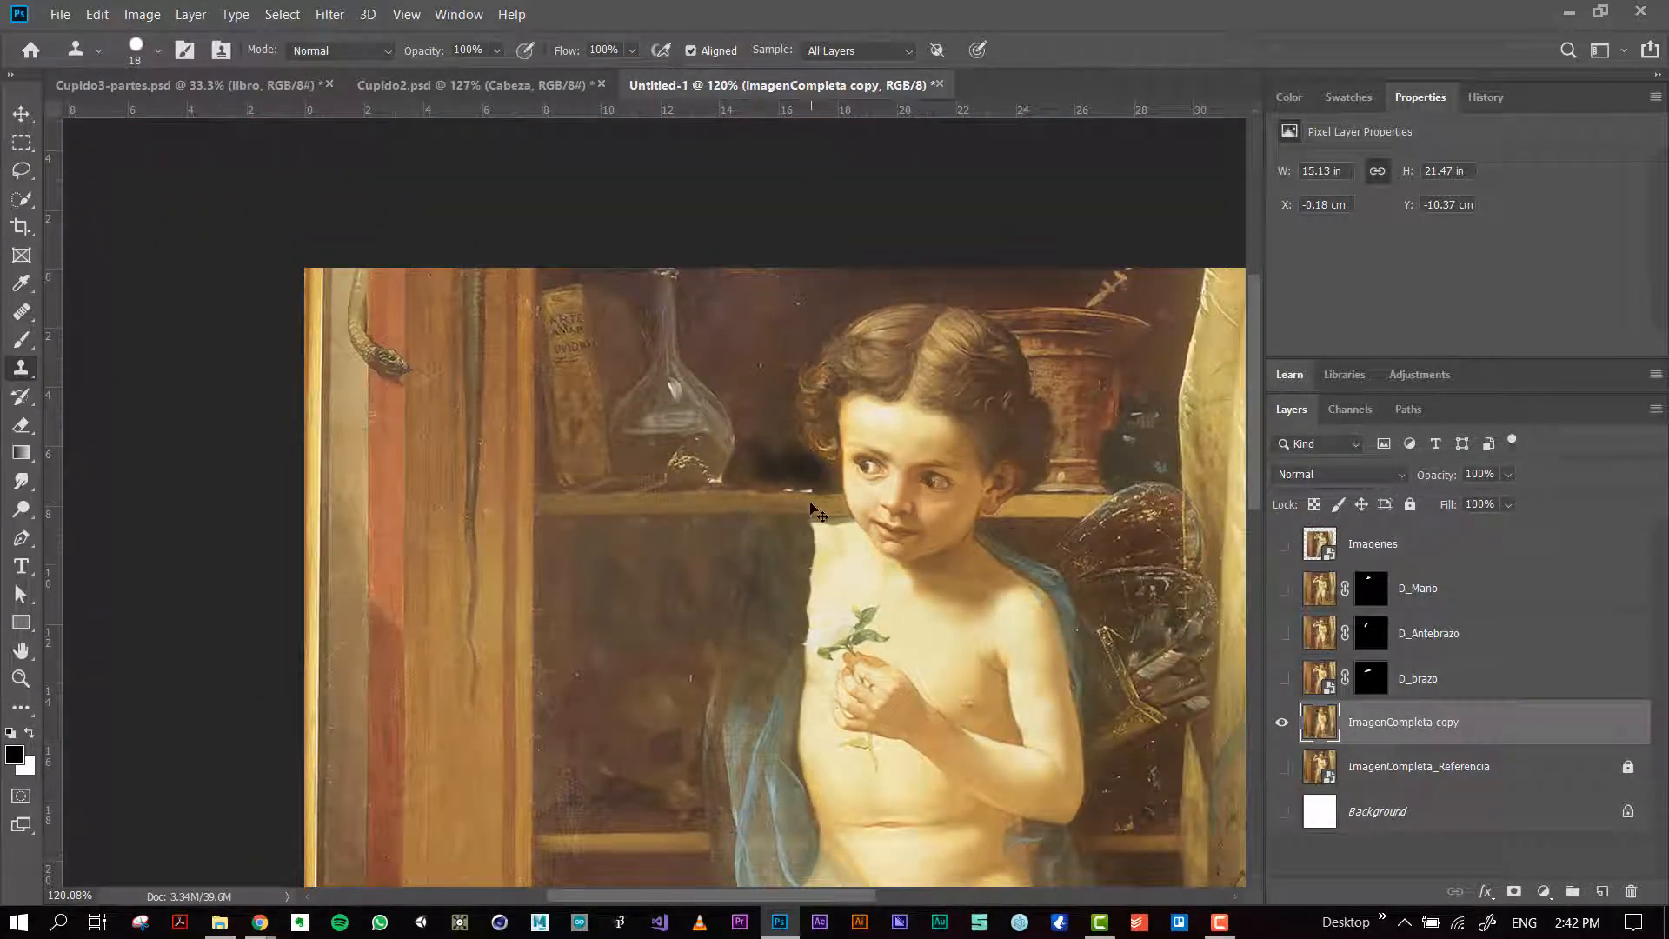
Step: Undo the retouching strokes, including the heavy burned patch, back to the undarkened background between the flask and the face
key(ctrl+z)
key(ctrl+z)
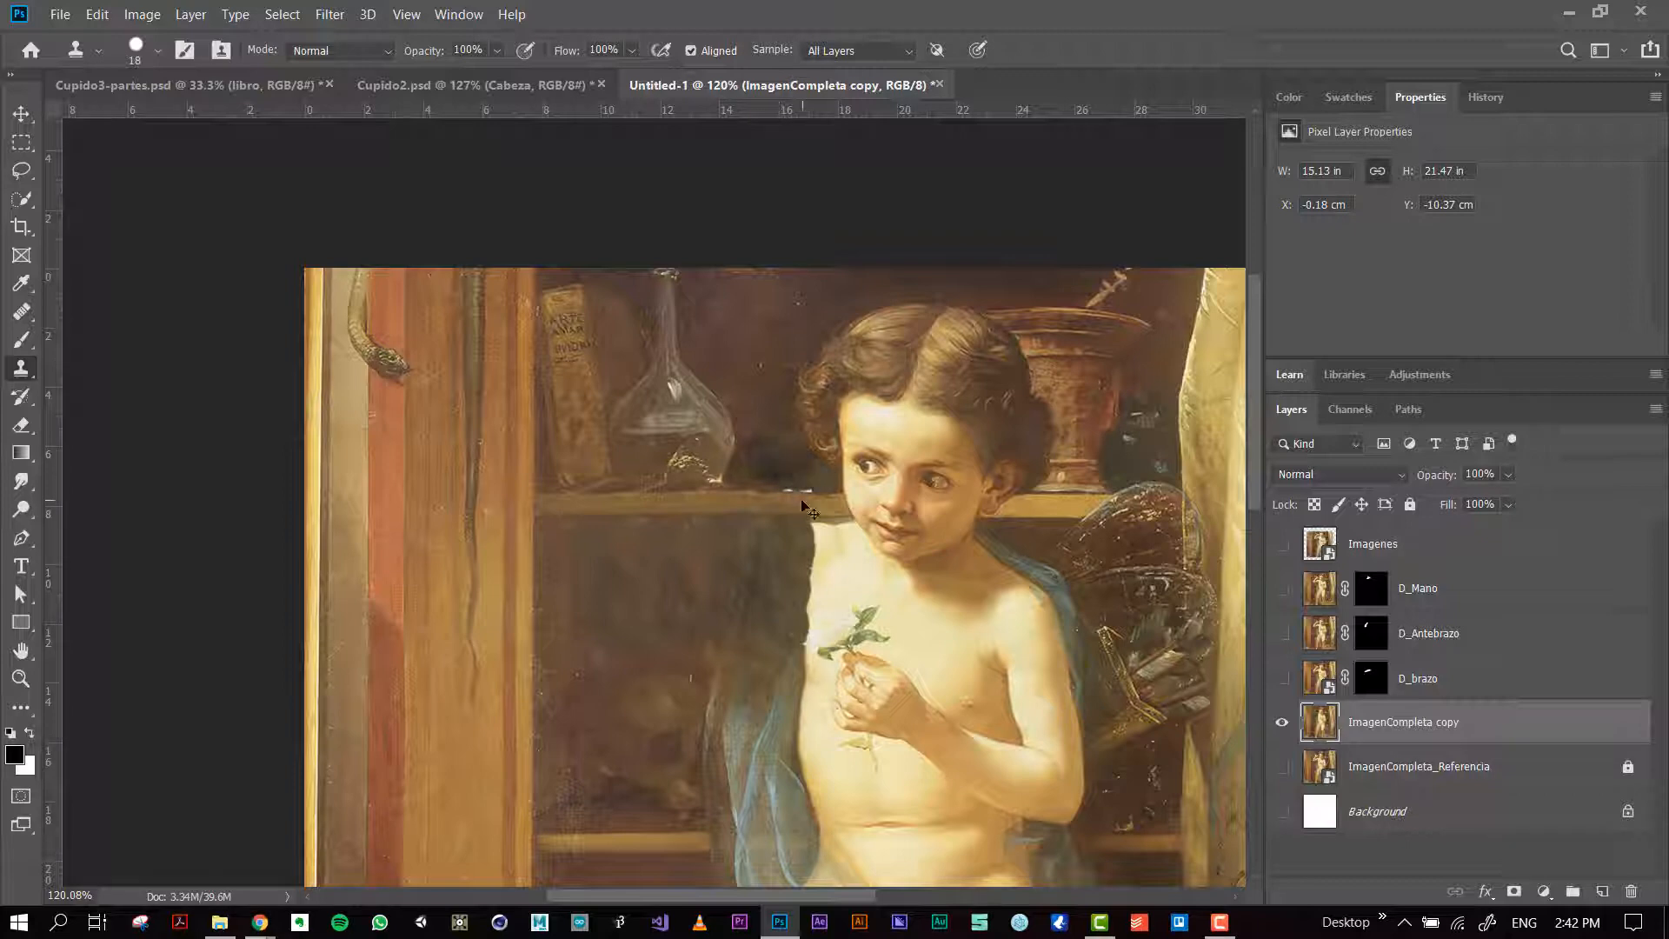
key(ctrl+z)
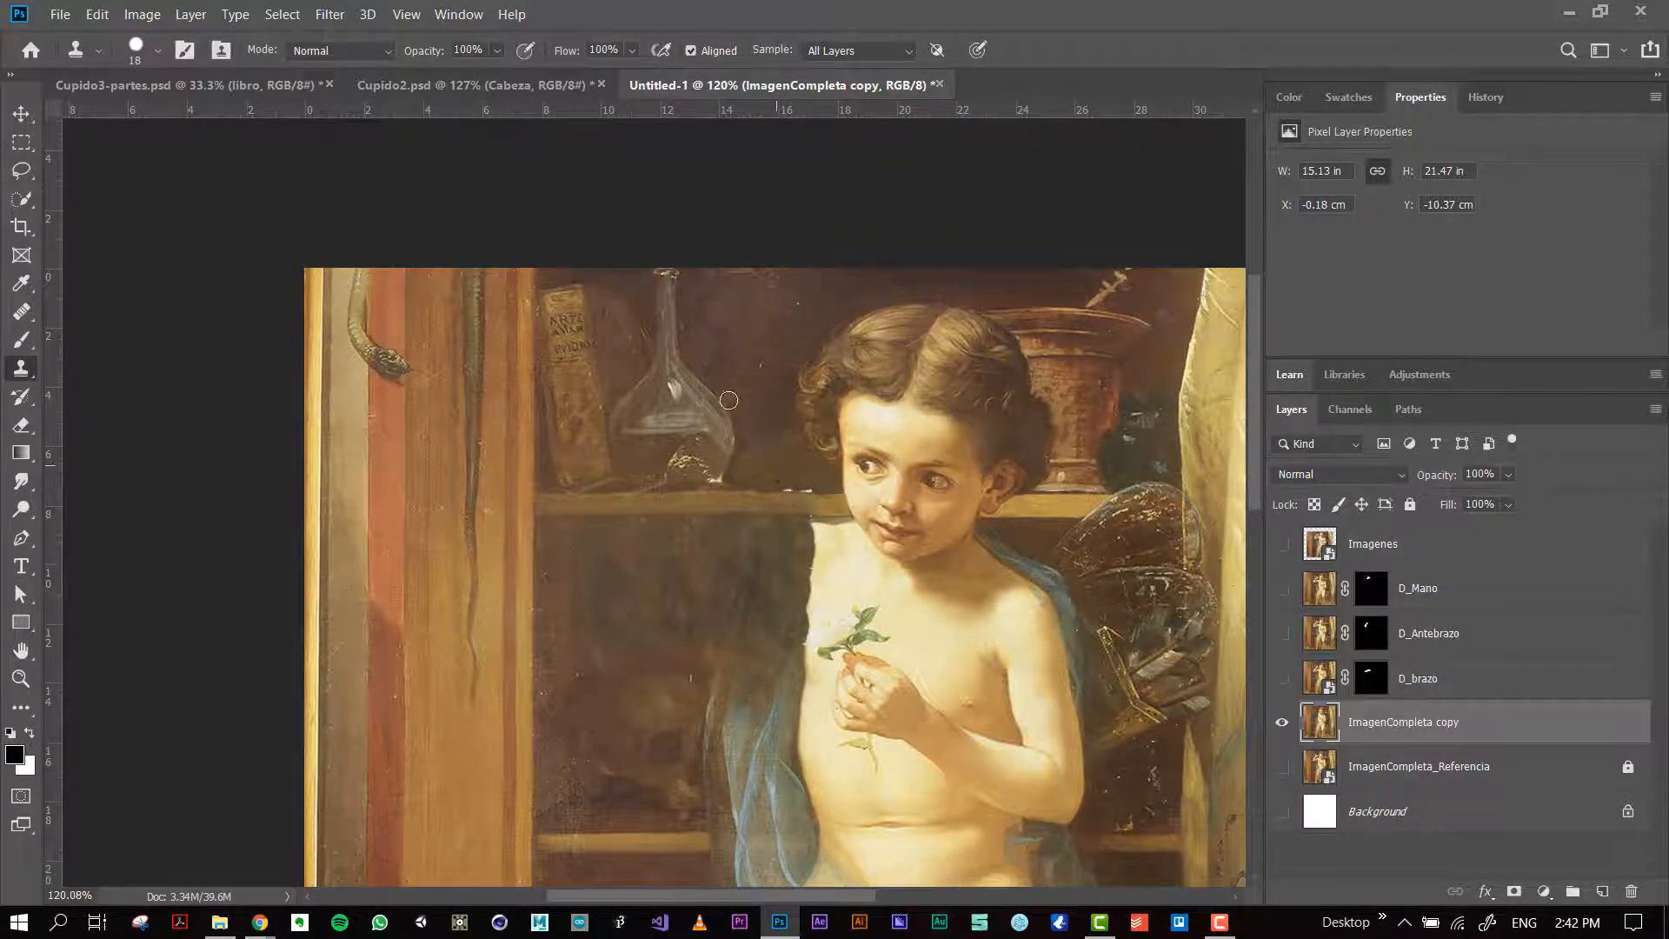
Step: Burn a narrow shadow along the flask's lower edge and down onto the shelf with a size 7 brush at Midtones, 50% exposure
scroll(728, 400, up, 5)
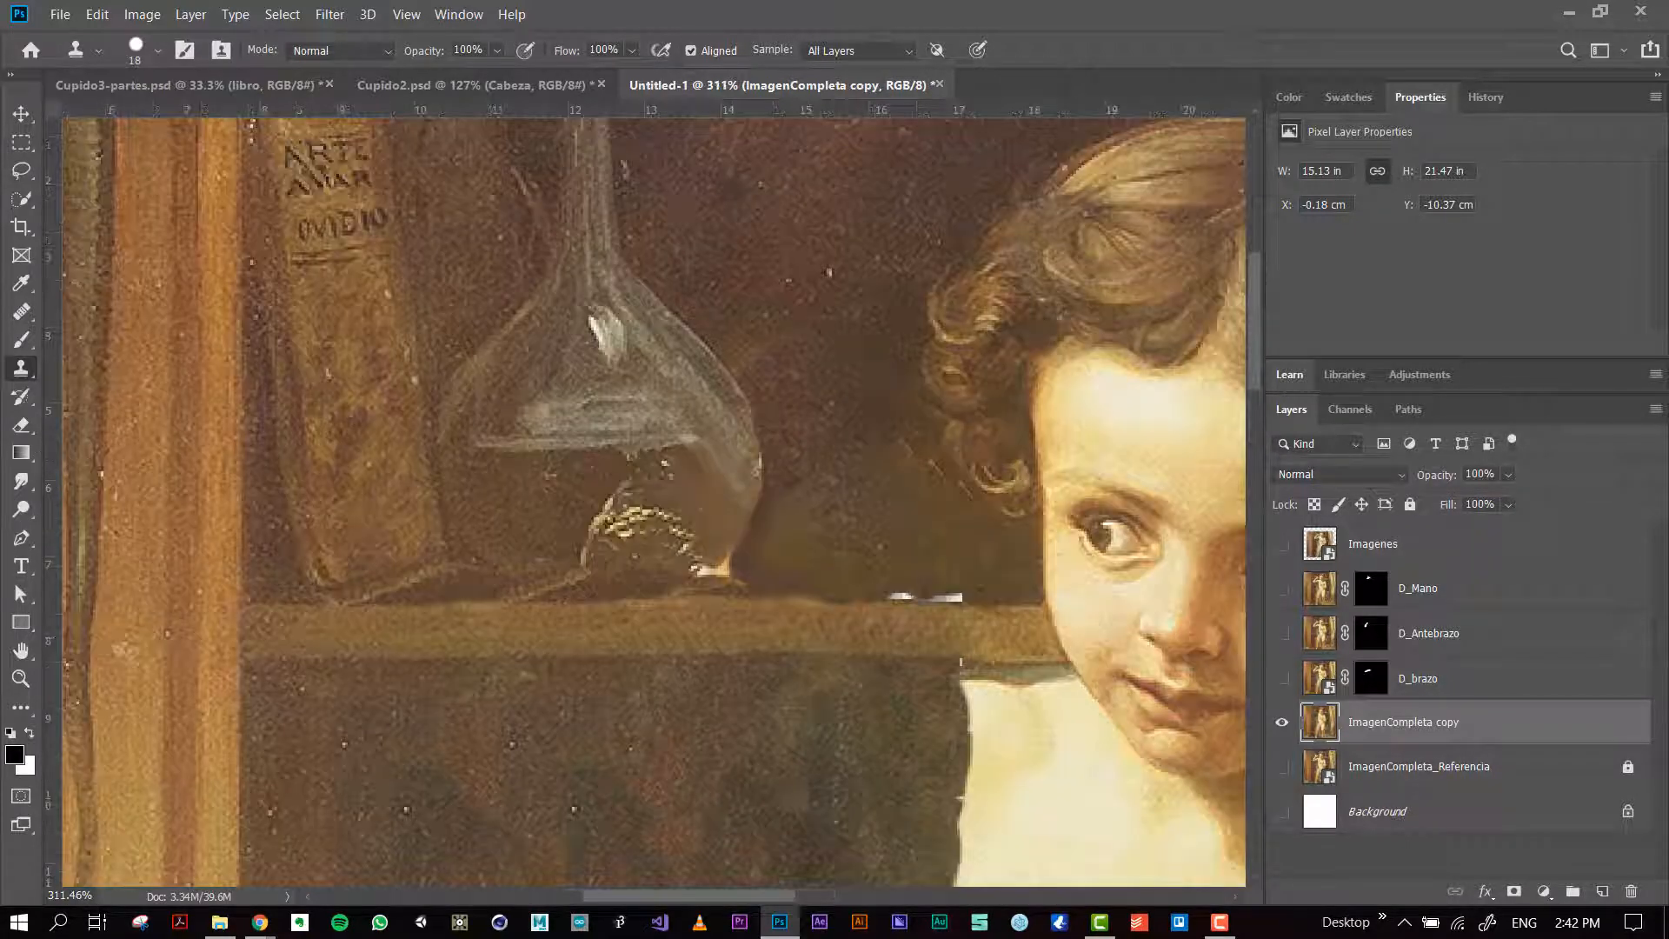
click(21, 481)
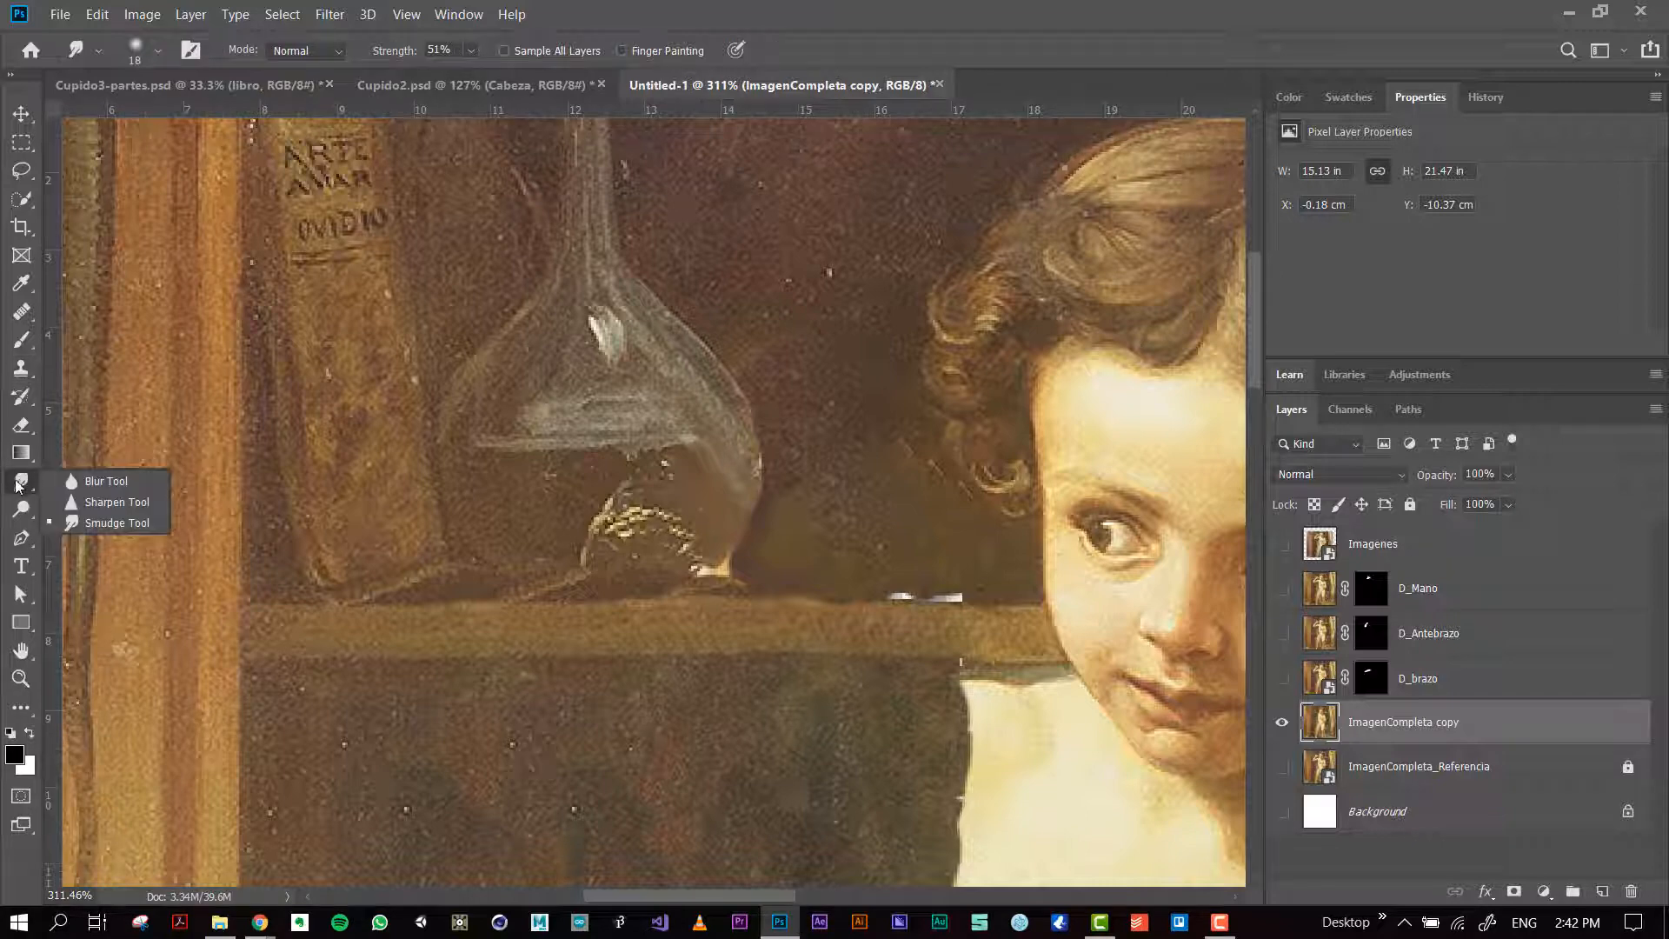
click(21, 538)
click(21, 511)
click(21, 515)
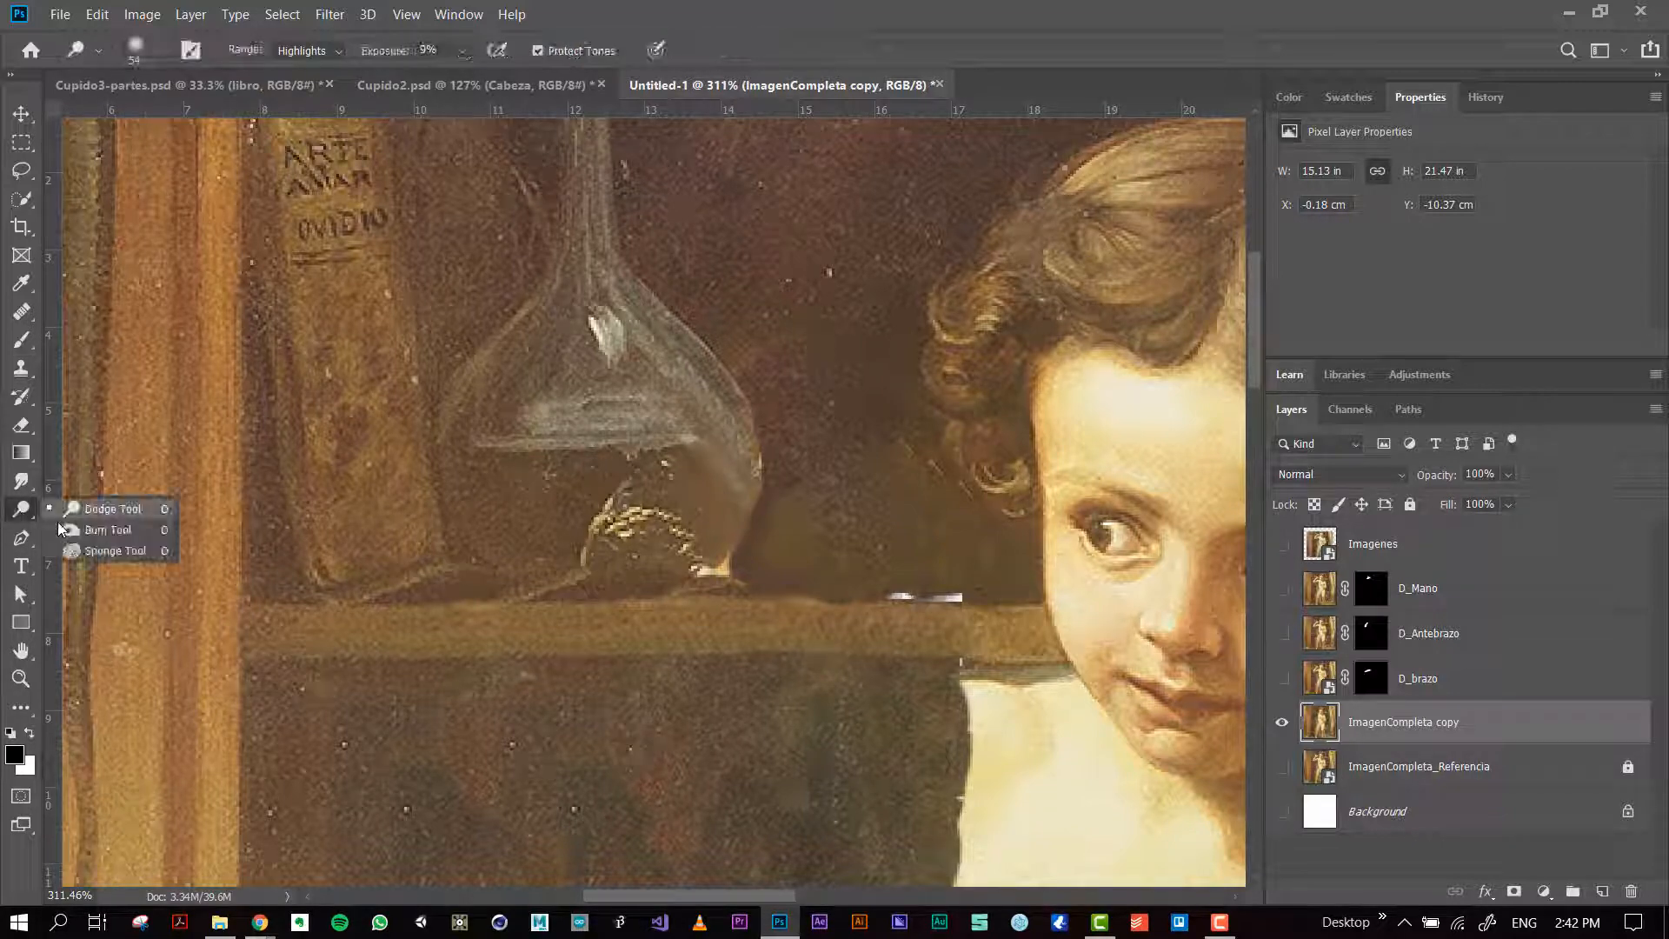
click(87, 522)
scroll(763, 487, up, 5)
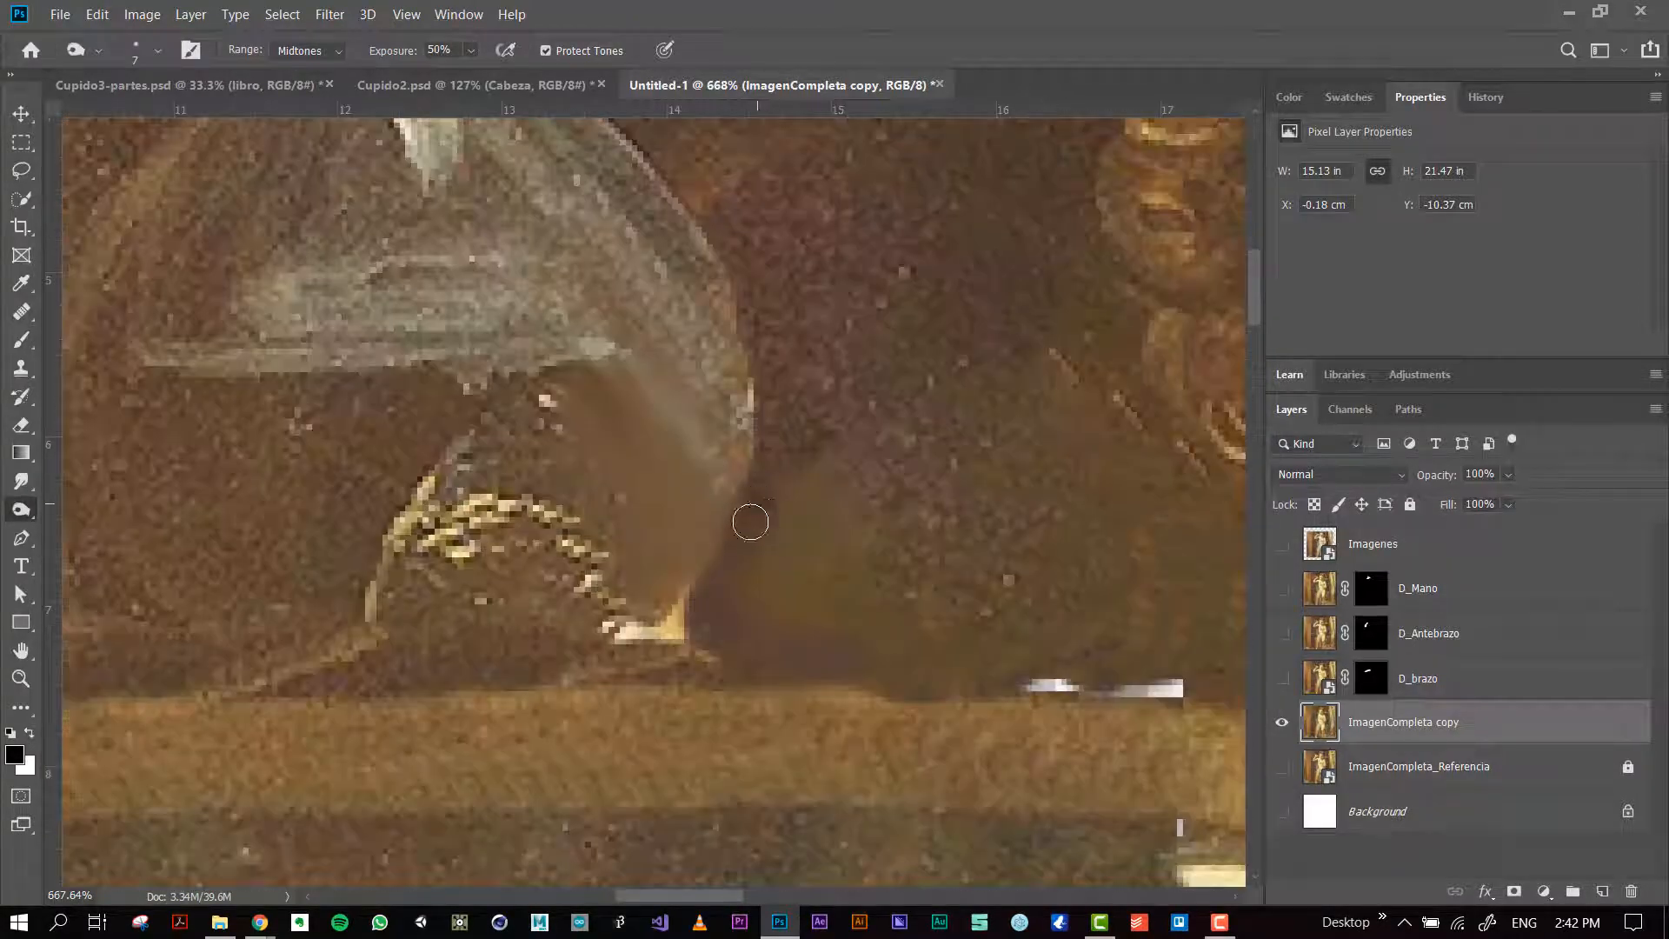
mouse_move(750, 522)
mouse_down()
mouse_move(718, 603)
mouse_move(738, 597)
mouse_move(764, 645)
mouse_move(883, 695)
mouse_up()
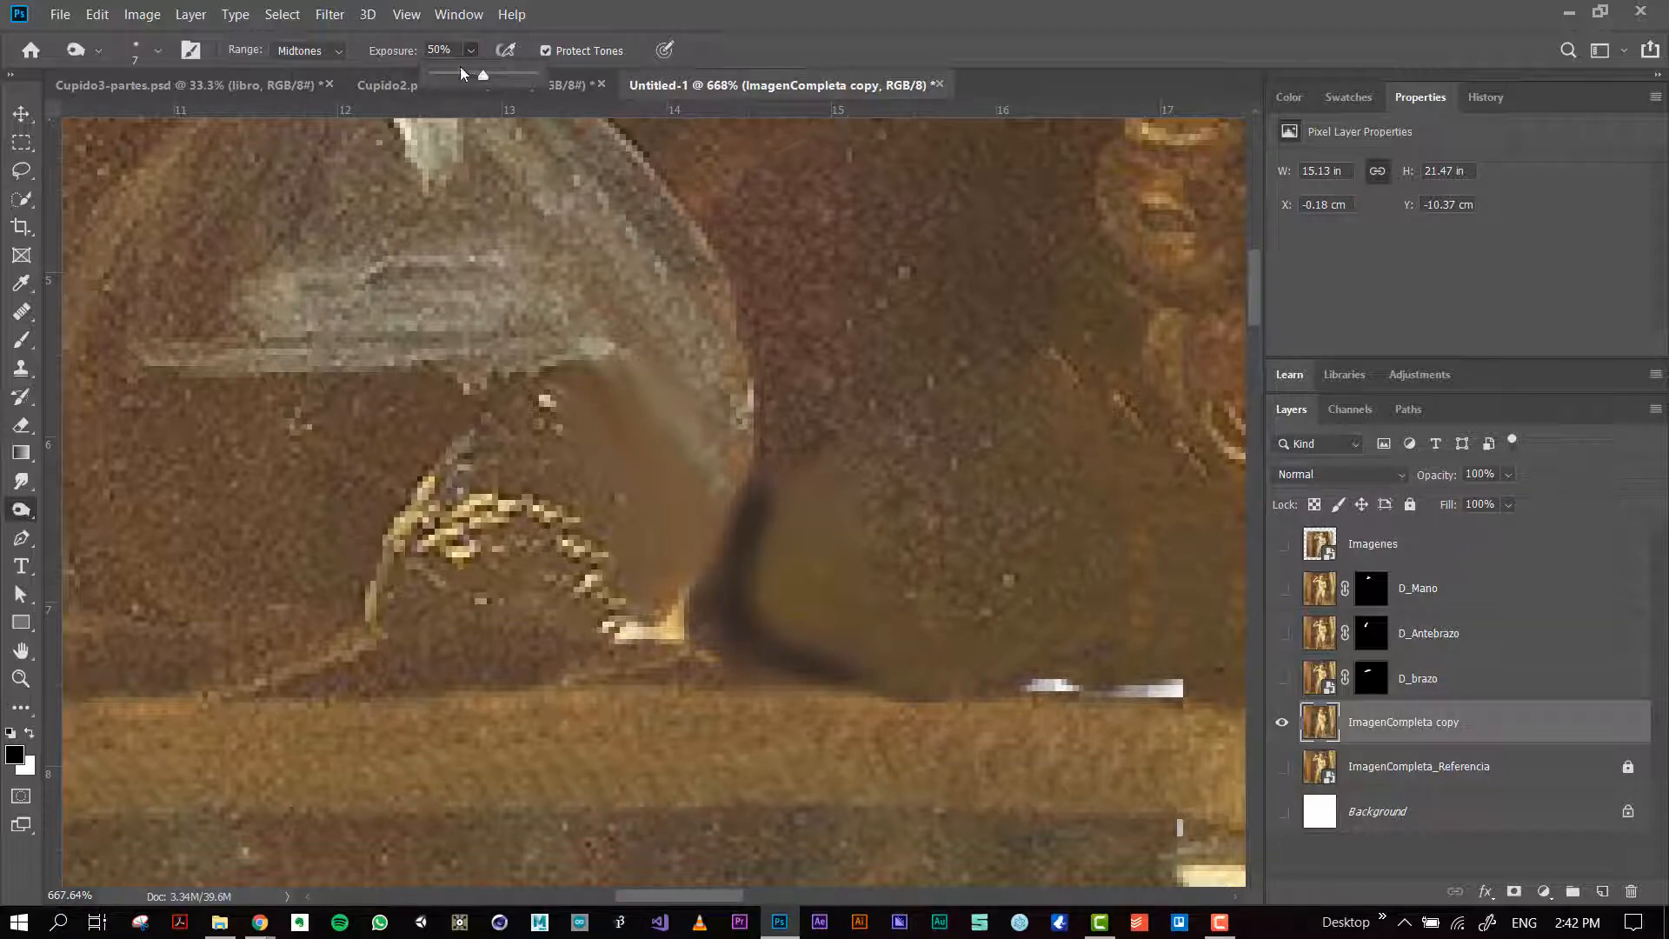
Step: Reduce the Burn exposure to 17% and continue the shadow along the shelf's upper edge toward the face
mouse_move(743, 588)
mouse_down()
mouse_move(756, 555)
mouse_move(807, 665)
mouse_move(769, 603)
mouse_move(961, 695)
mouse_move(847, 659)
mouse_move(1112, 712)
mouse_up()
drag(923, 693, 1089, 687)
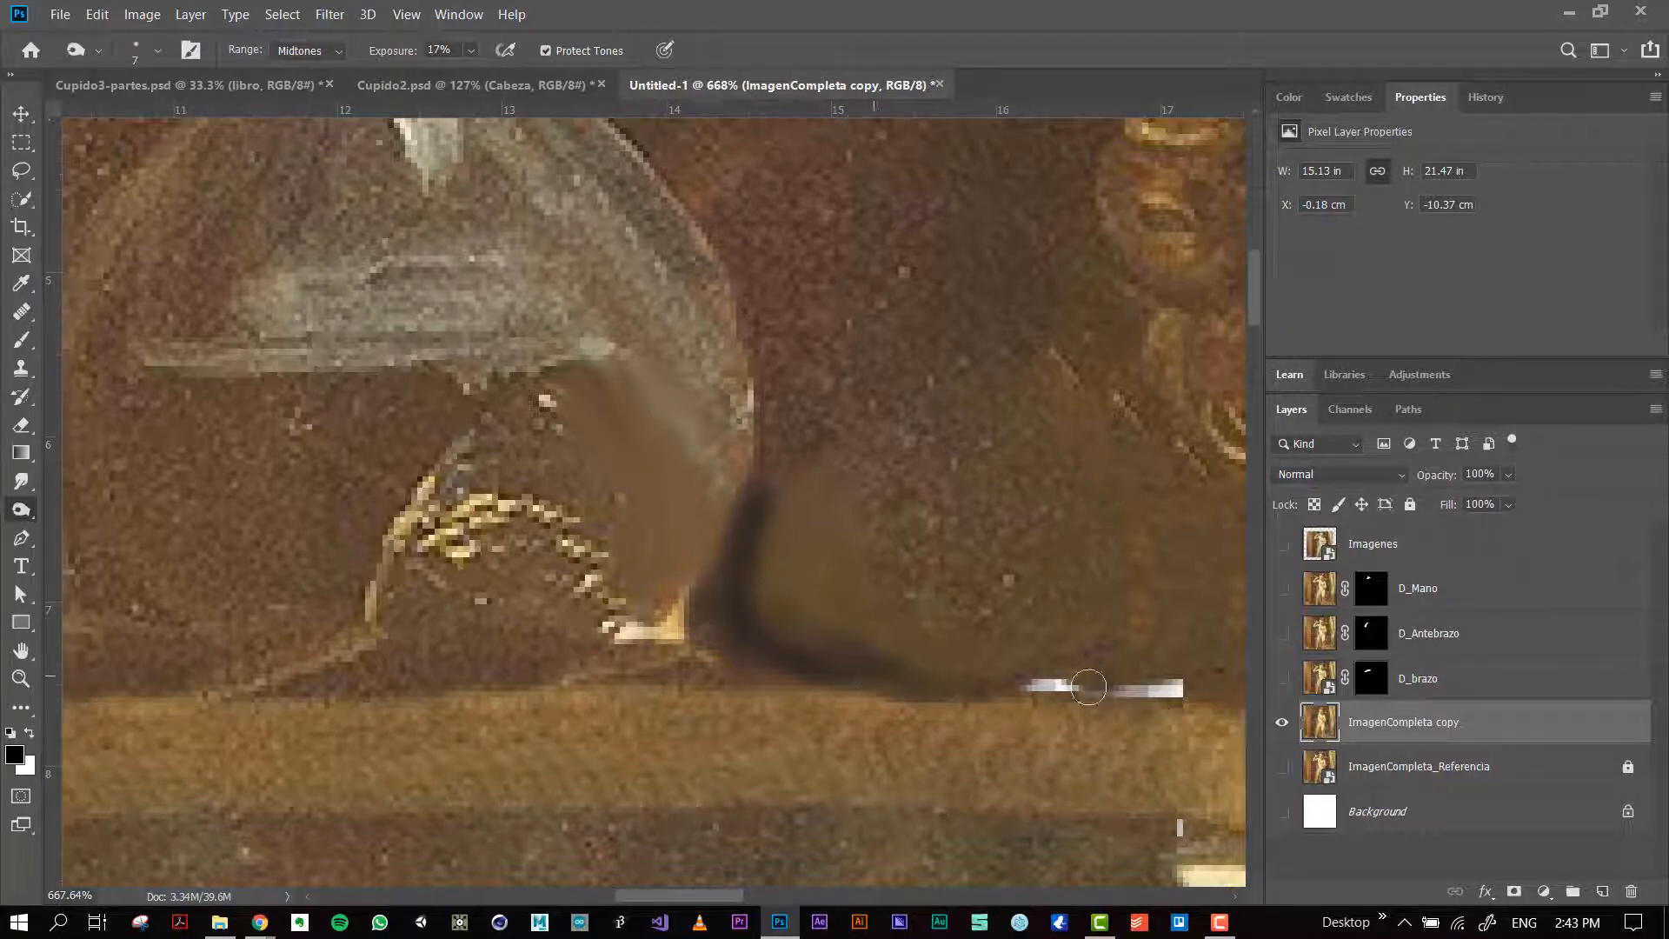
key(space)
mouse_move(980, 684)
mouse_down()
mouse_move(1214, 711)
mouse_move(664, 647)
mouse_up()
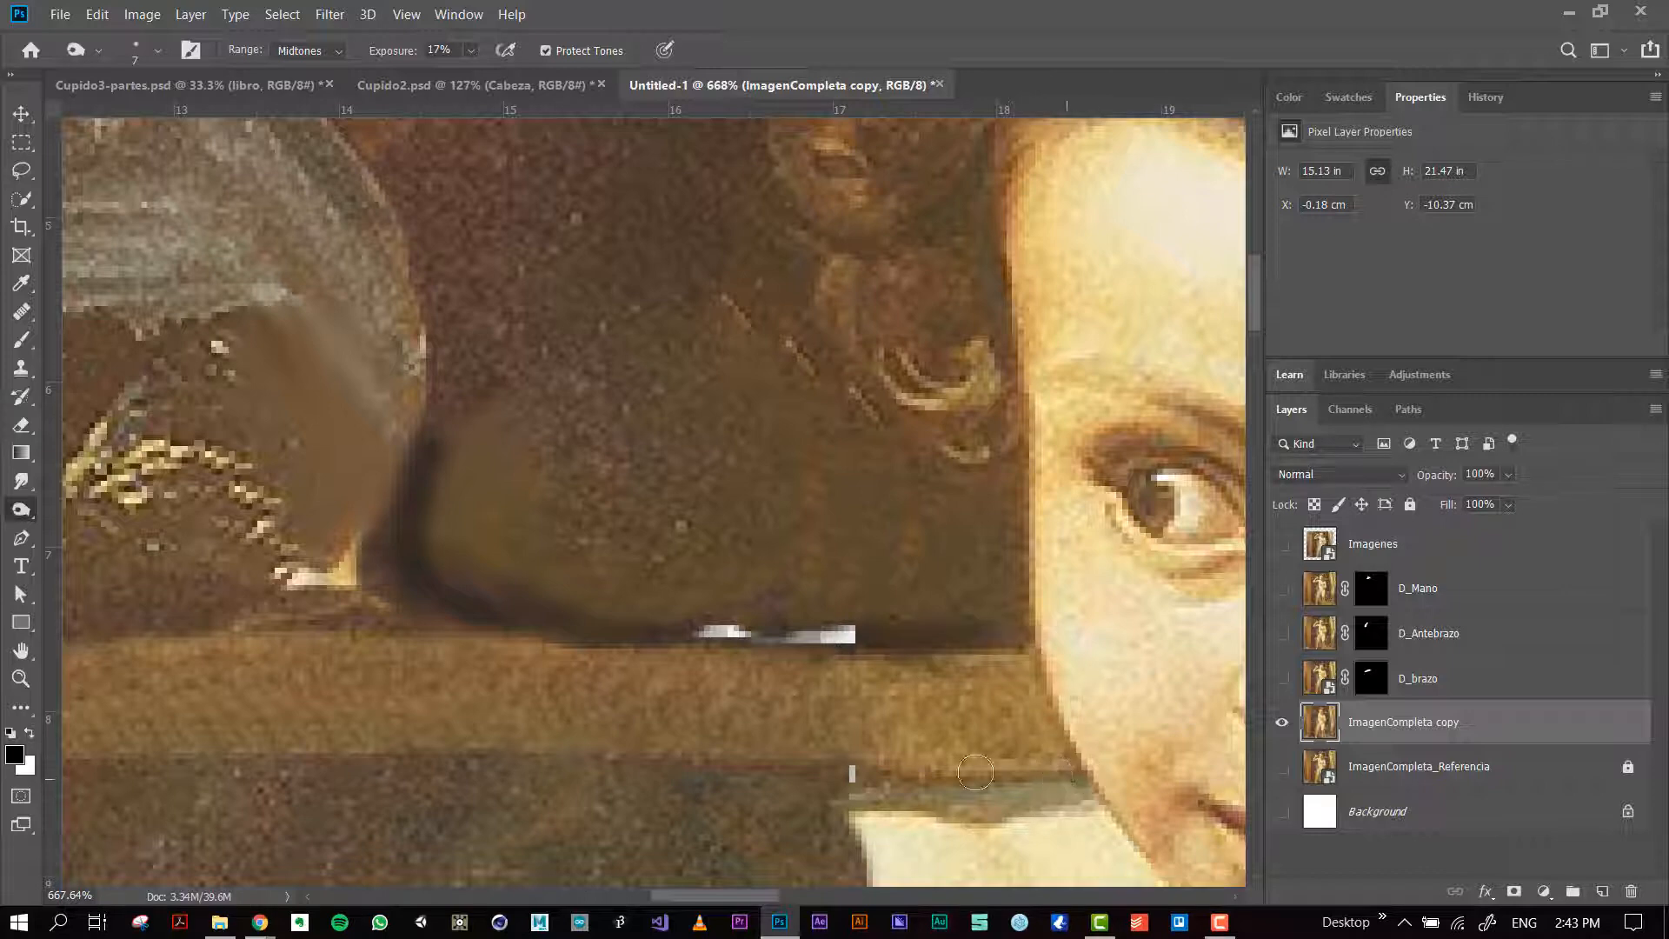
Step: Darken the shelf's lower edge from the face toward the flask at 17% Burn exposure and review the whole figure
drag(975, 773, 448, 775)
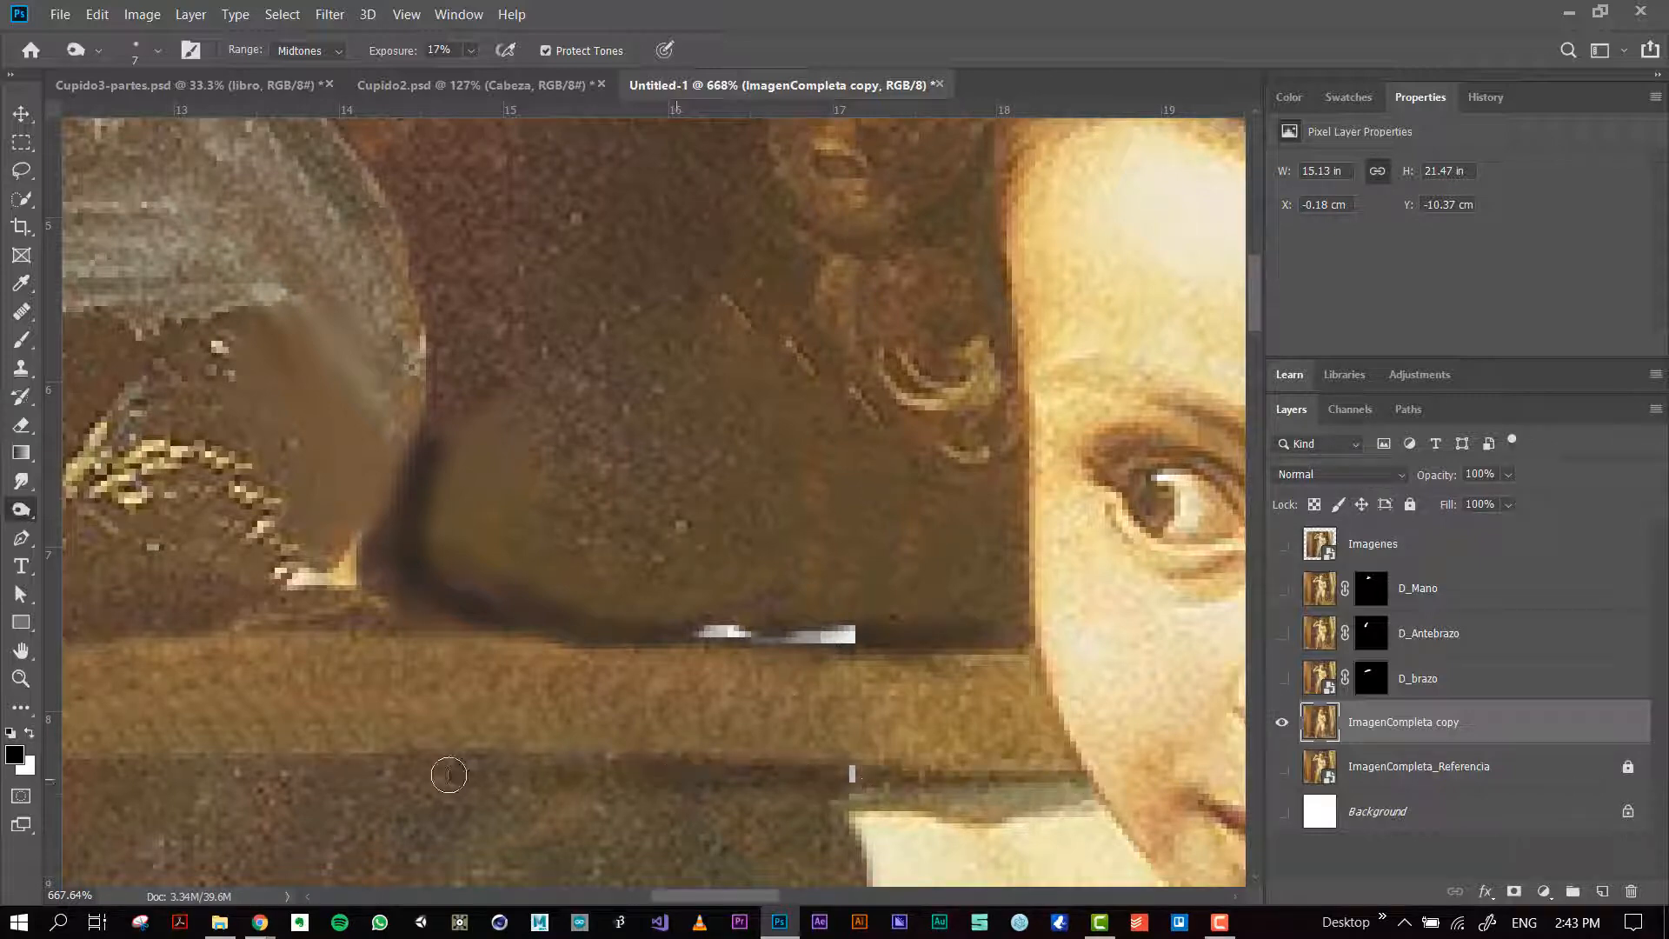
scroll(470, 714, down, 5)
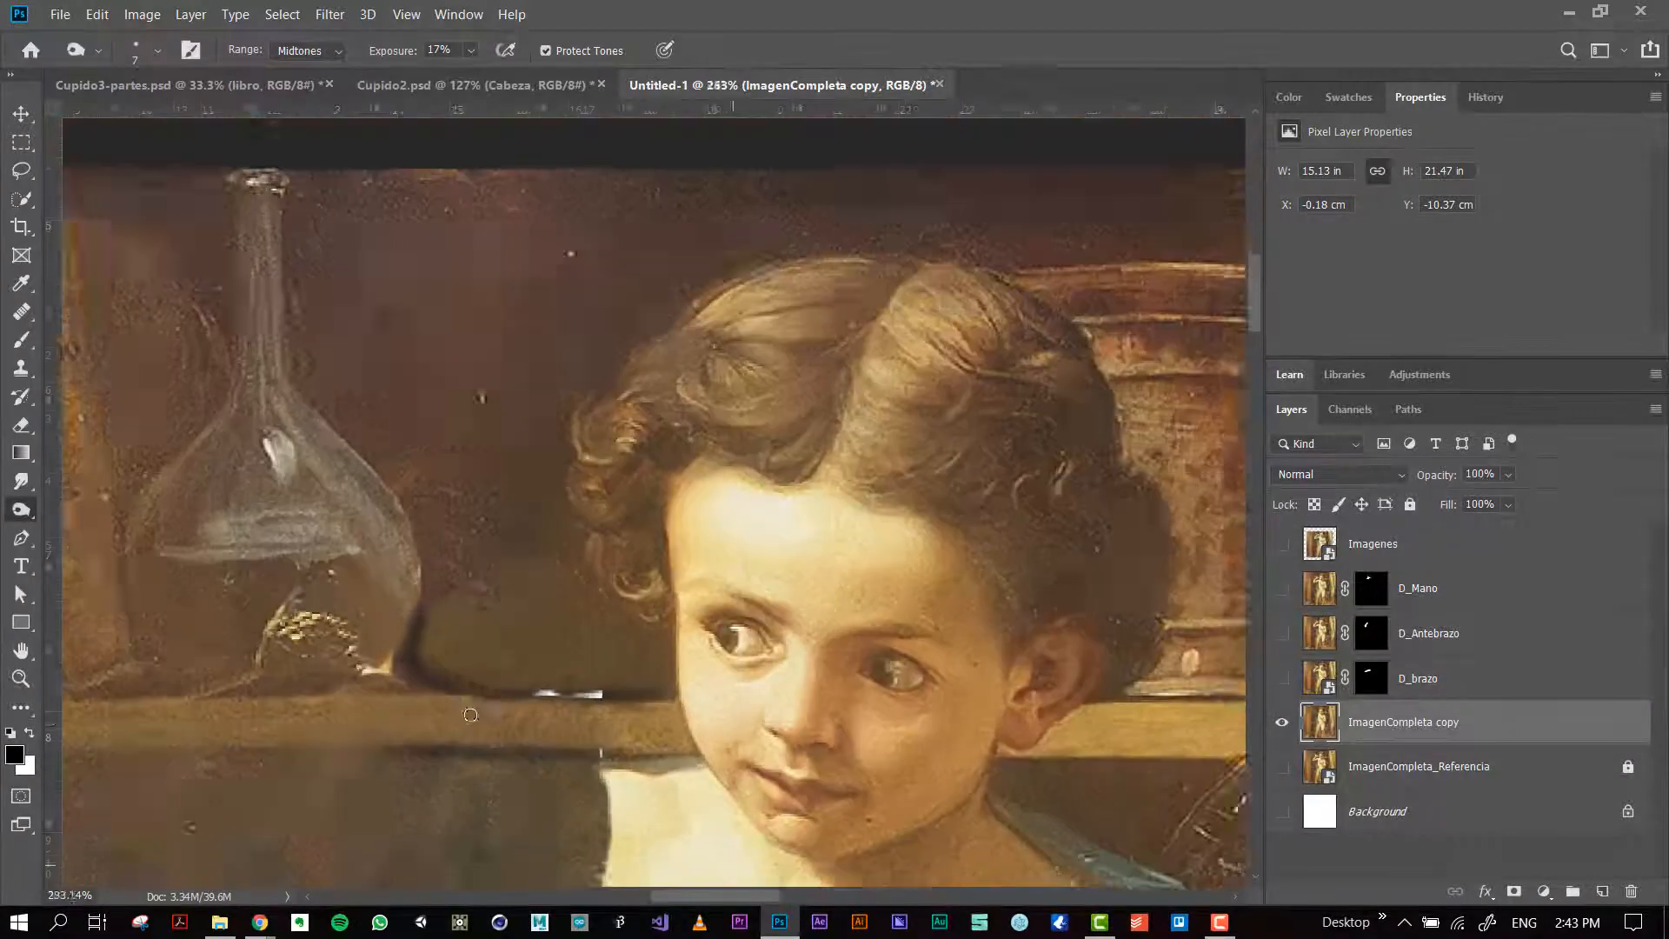
scroll(470, 714, down, 4)
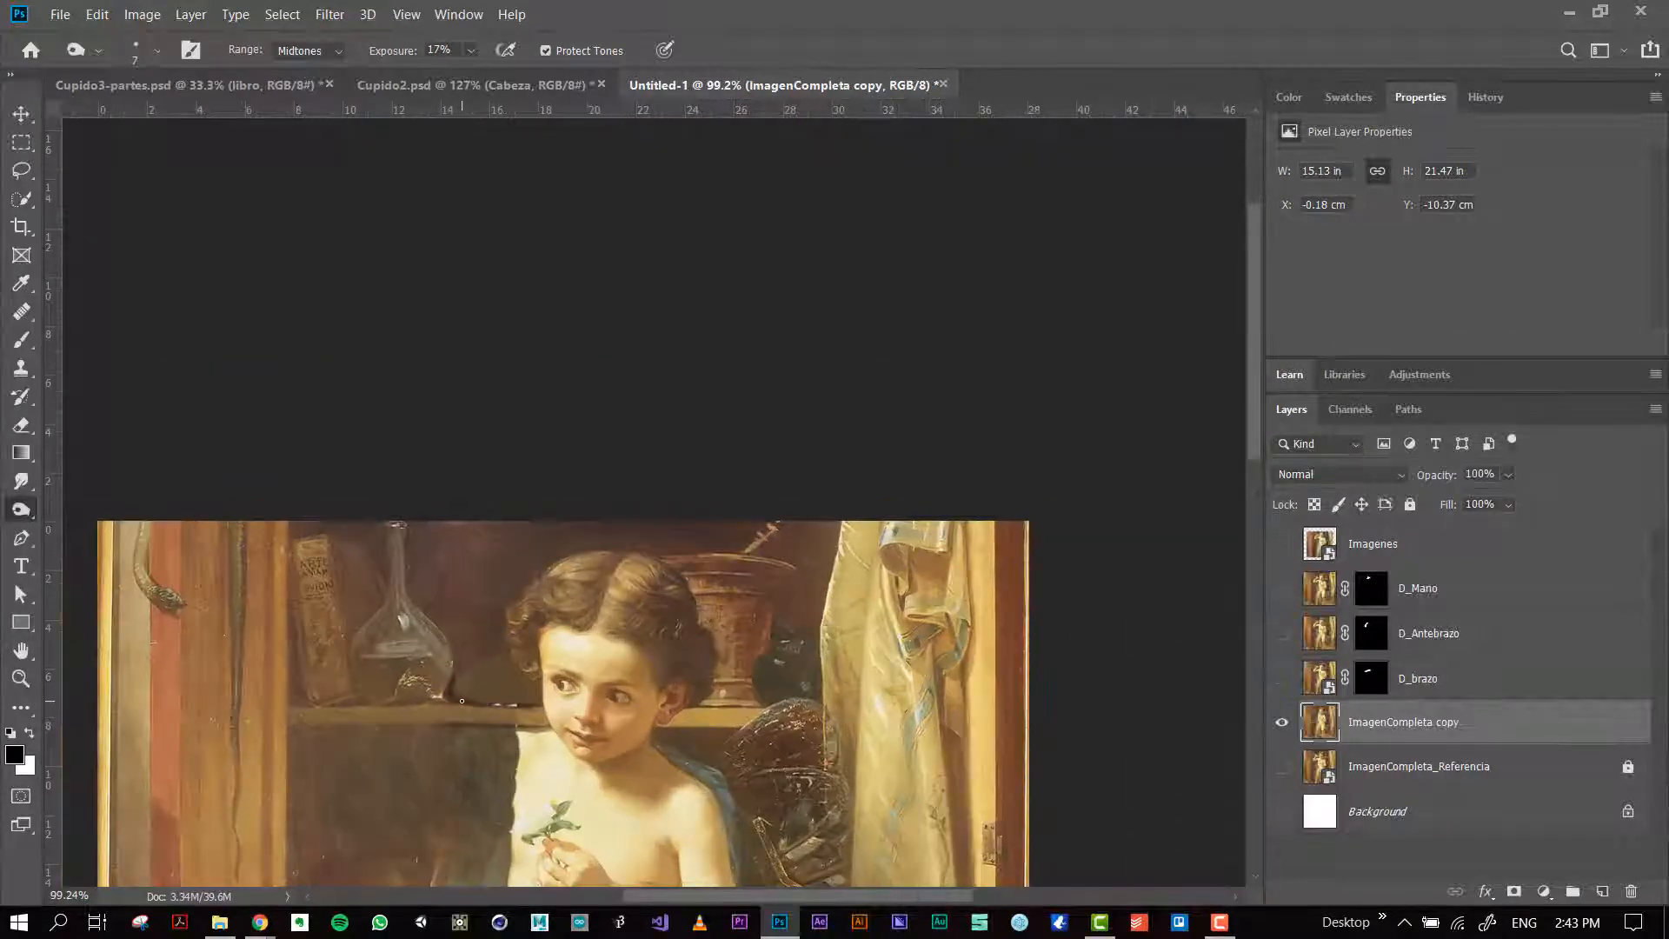
scroll(461, 701, up, 5)
scroll(460, 697, down, 7)
mouse_move(472, 646)
mouse_down()
mouse_move(522, 539)
mouse_move(581, 287)
mouse_up()
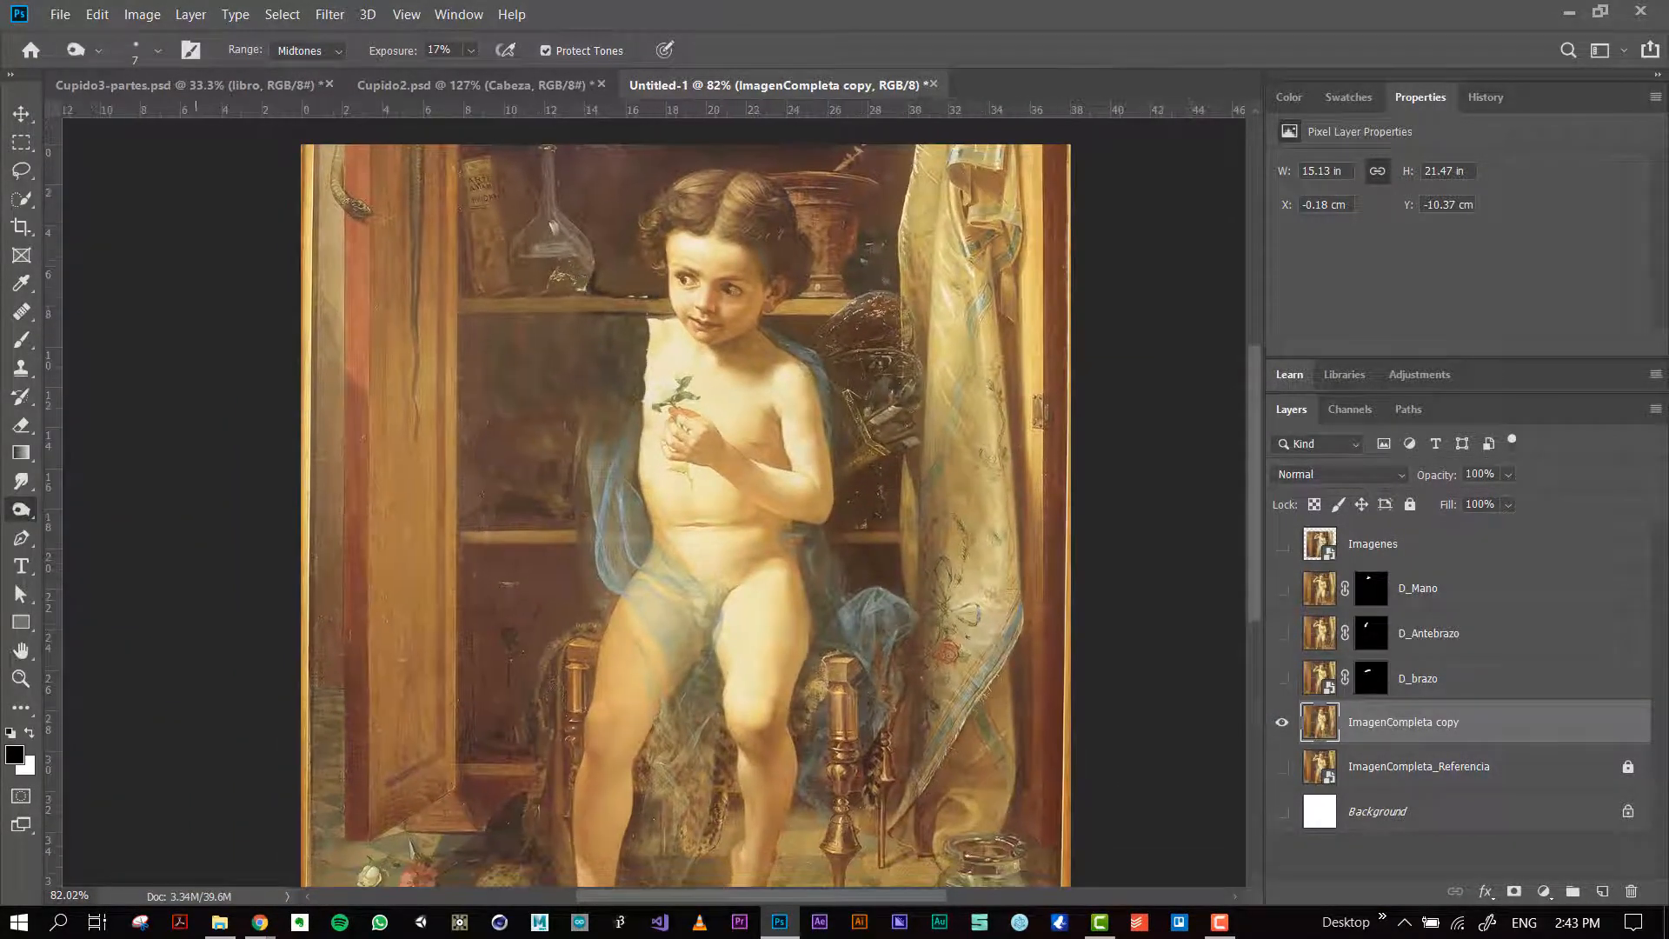